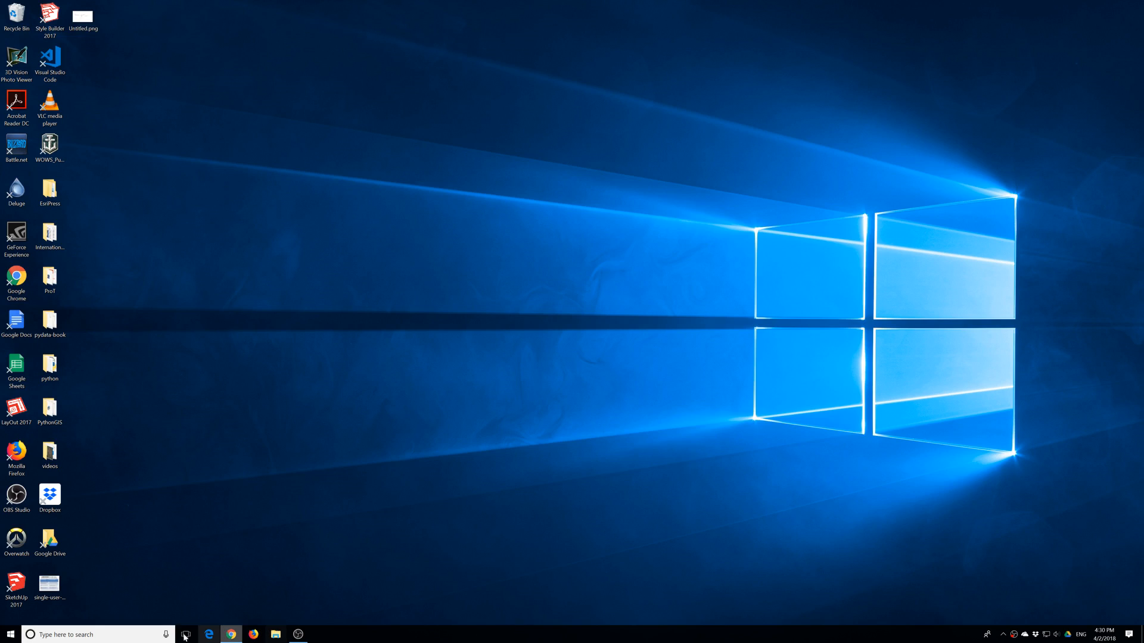
Find and launch the ArcGIS Pro desktop app
click(142, 635)
text(arc)
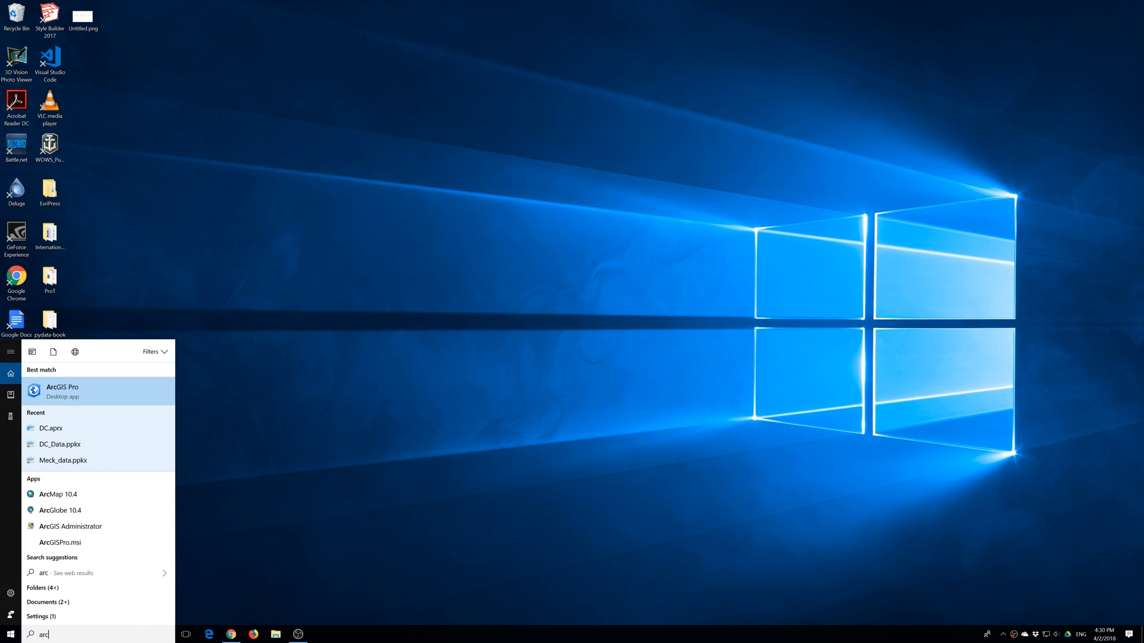
click(119, 400)
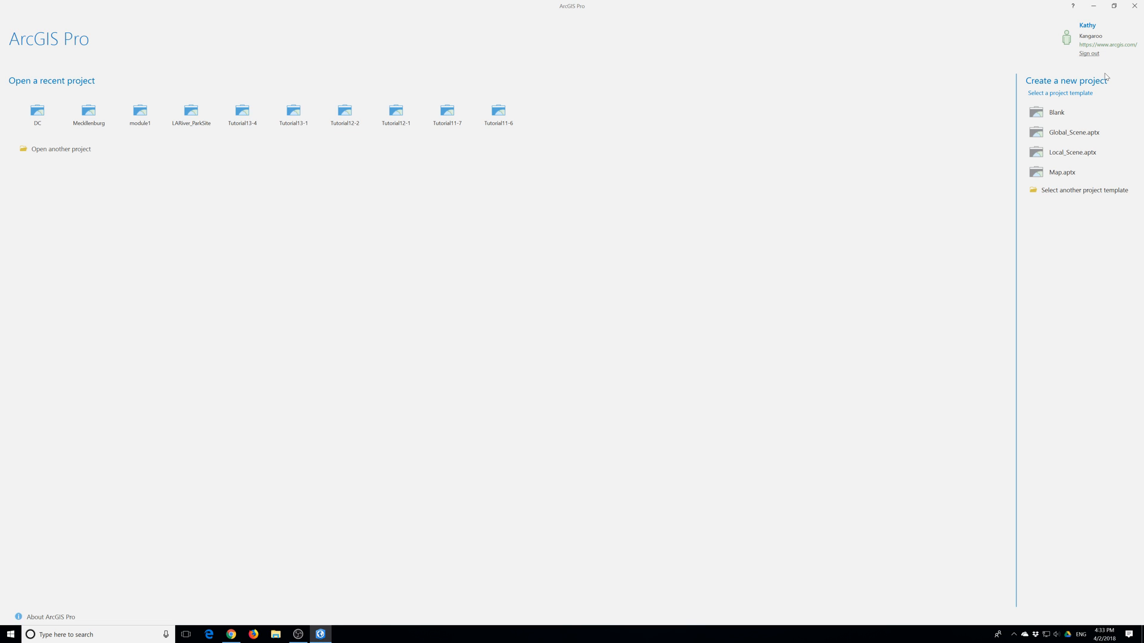
Start a new Blank project and set its location to the MakingSpatialDecision folder under Desktop\ProT\EsriPress\bookdata\GIST1Pro
click(1048, 112)
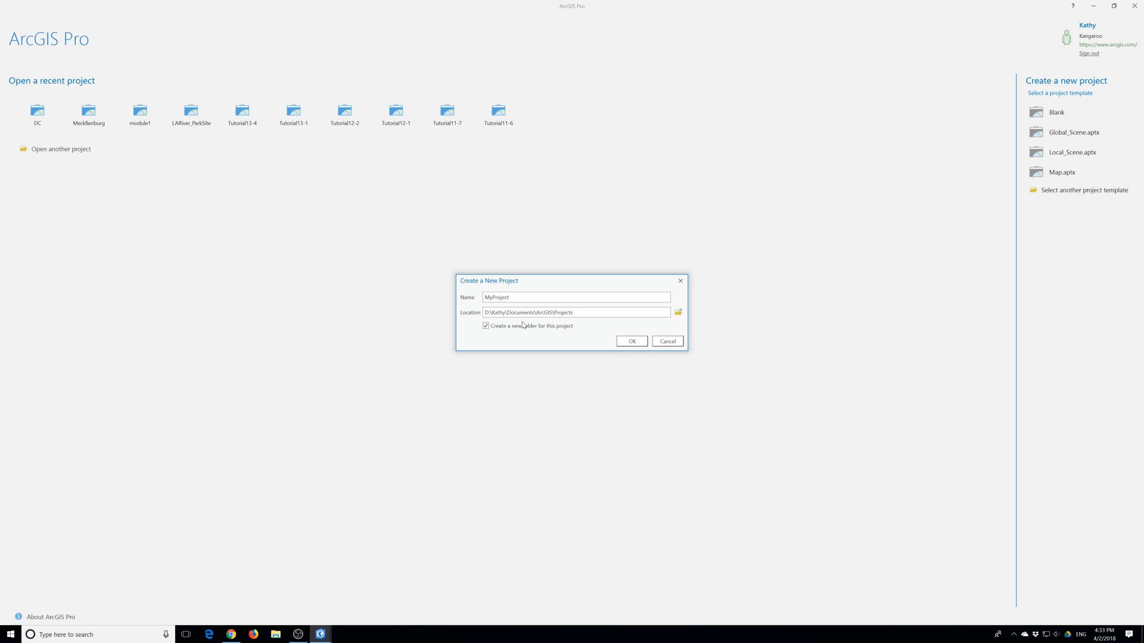
click(678, 317)
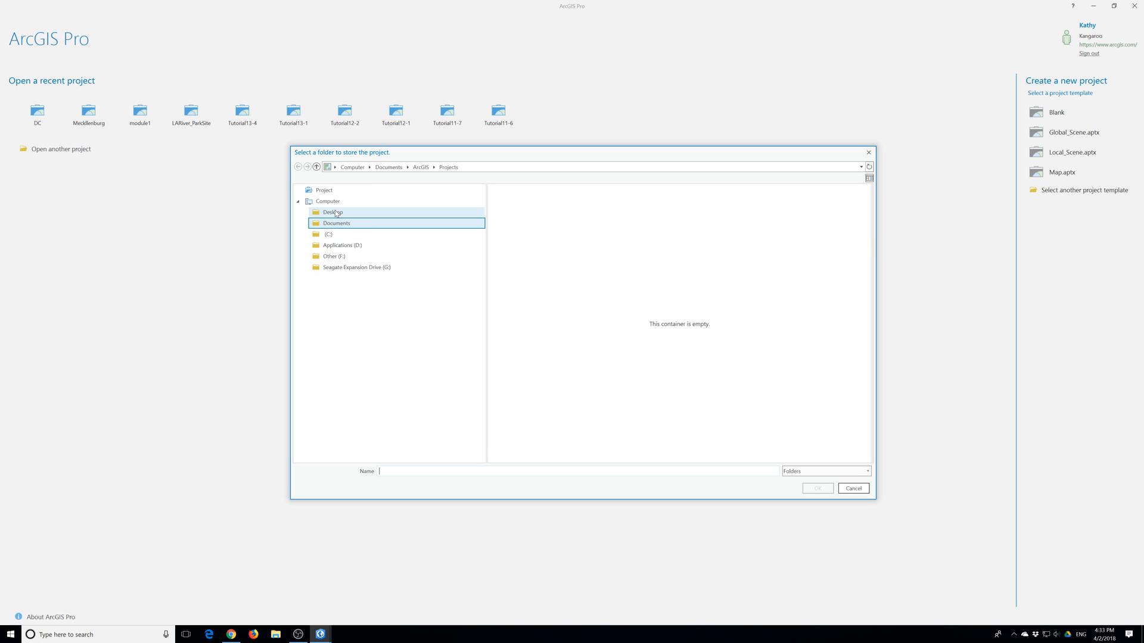
click(336, 213)
double_click(511, 220)
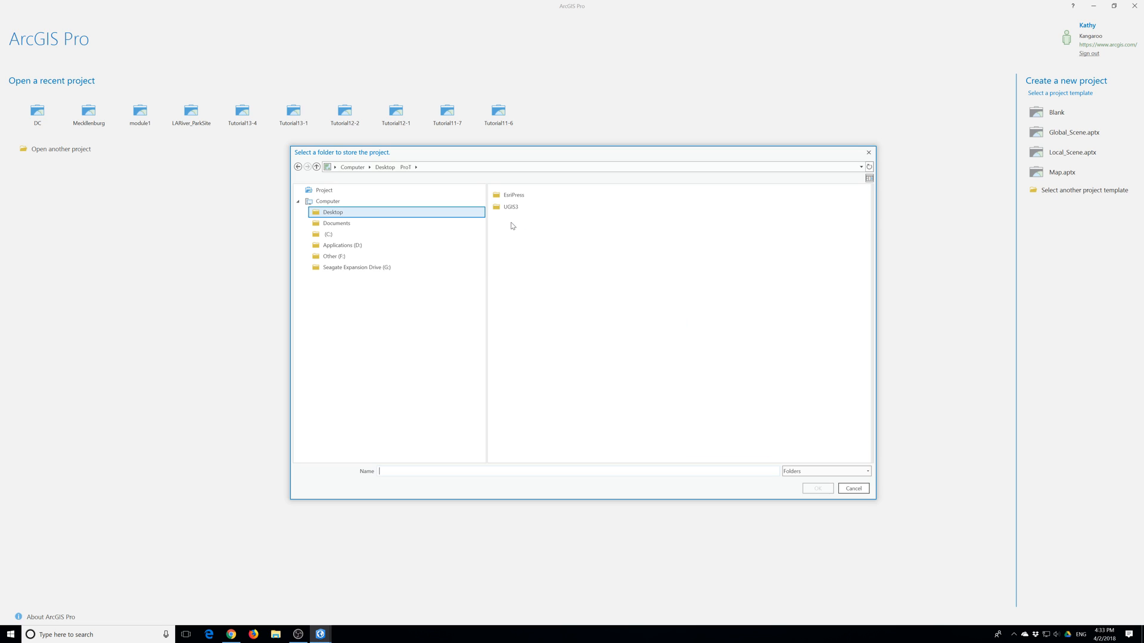
double_click(513, 195)
double_click(512, 206)
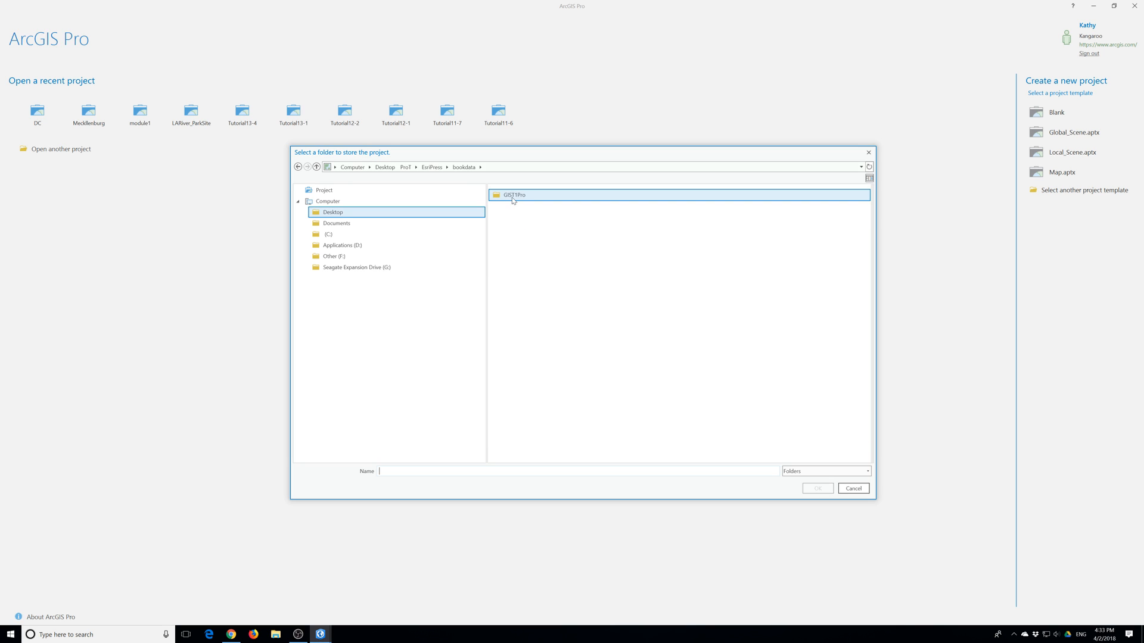
double_click(512, 196)
click(527, 362)
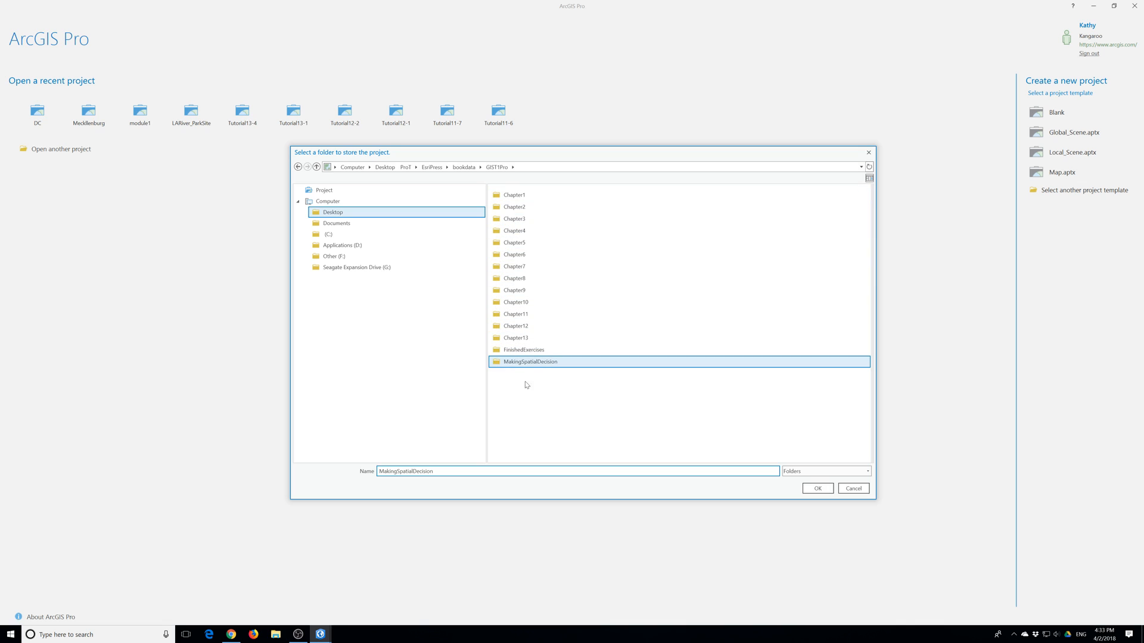
click(817, 489)
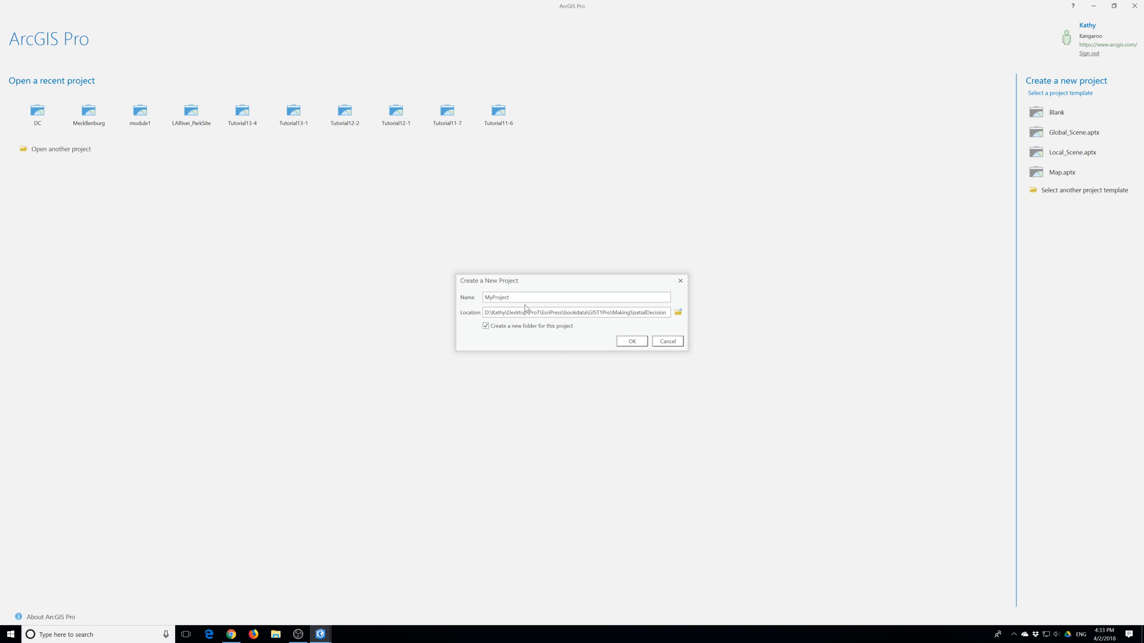
Name the new project SanDiego and create it
drag(510, 297, 480, 299)
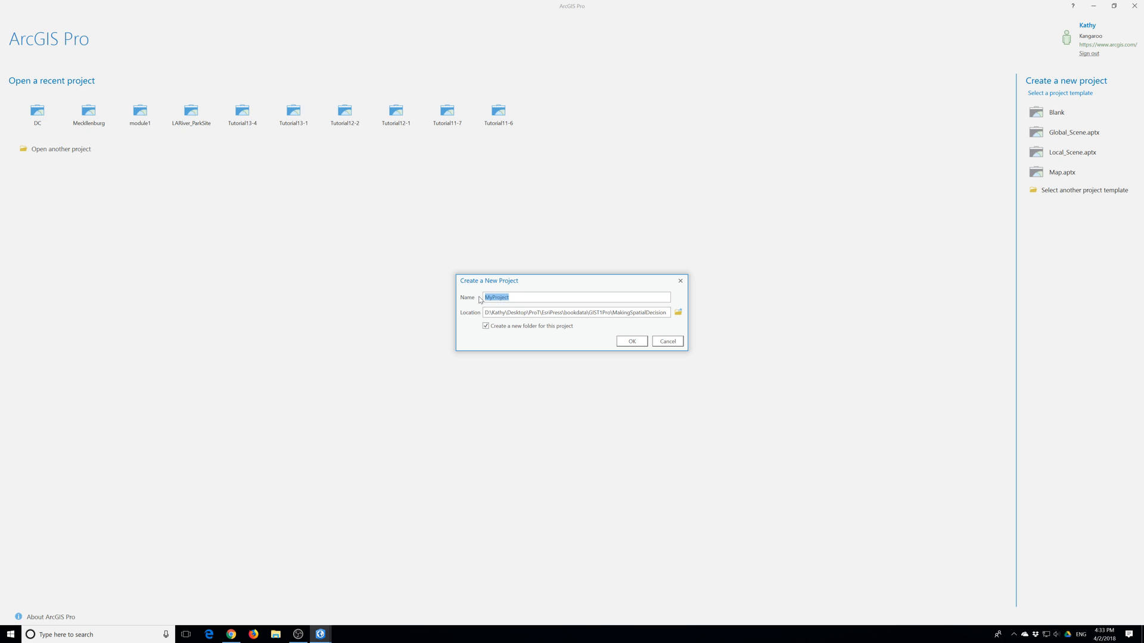
text(SanDiego)
key(Return)
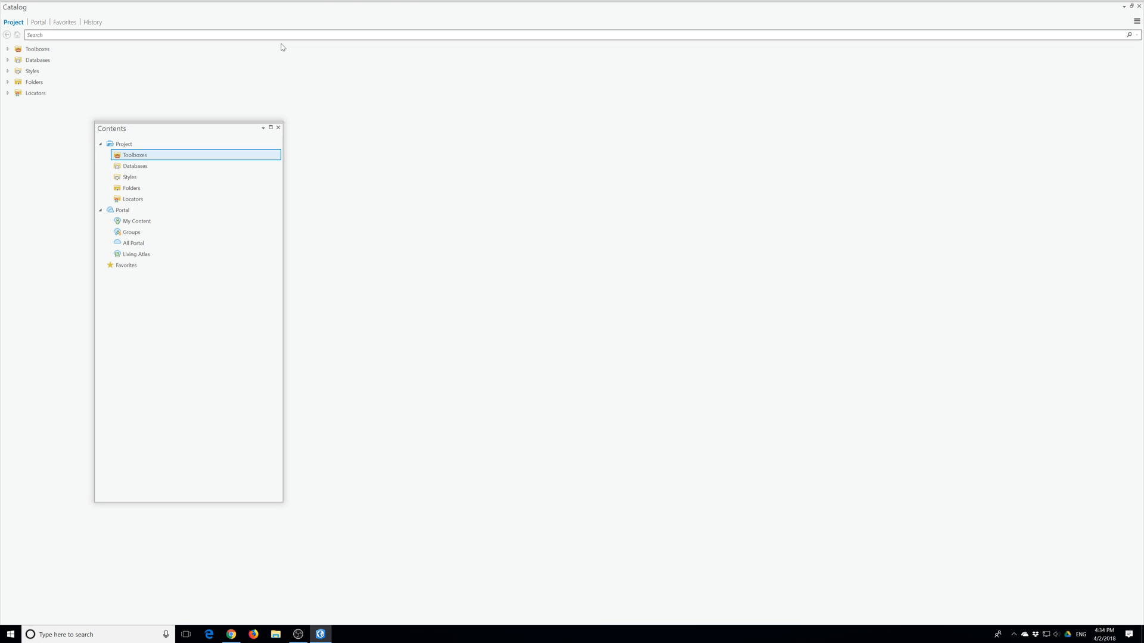
Restore the maximized Catalog pane to floating size, then search the geoprocessing tools for "extract package" and open Extract Package
click(1131, 6)
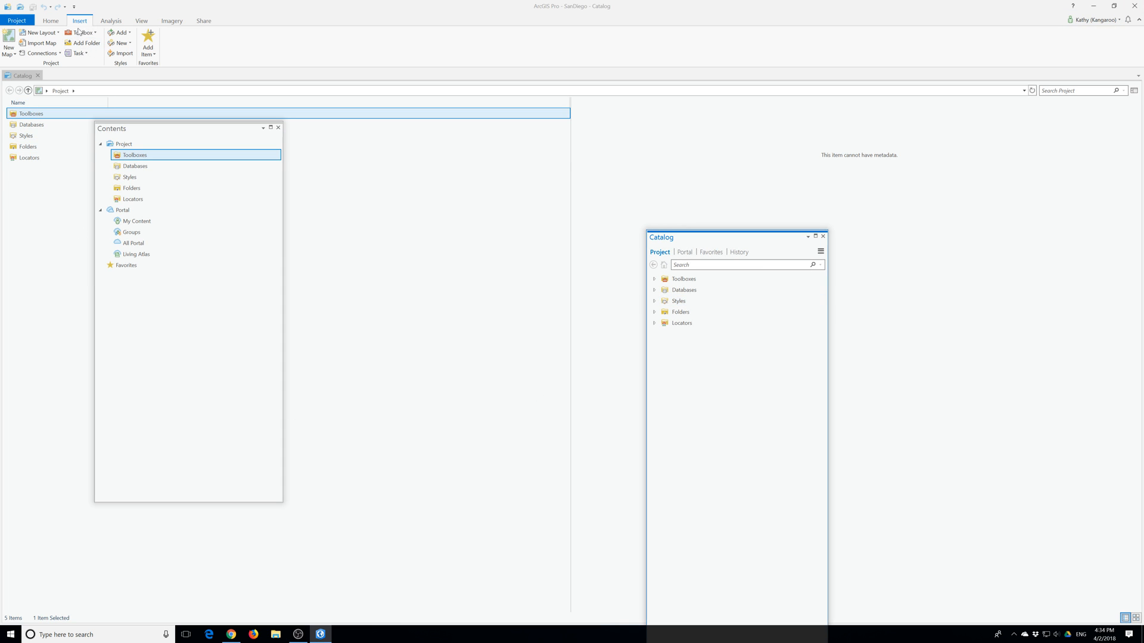
click(57, 22)
click(112, 22)
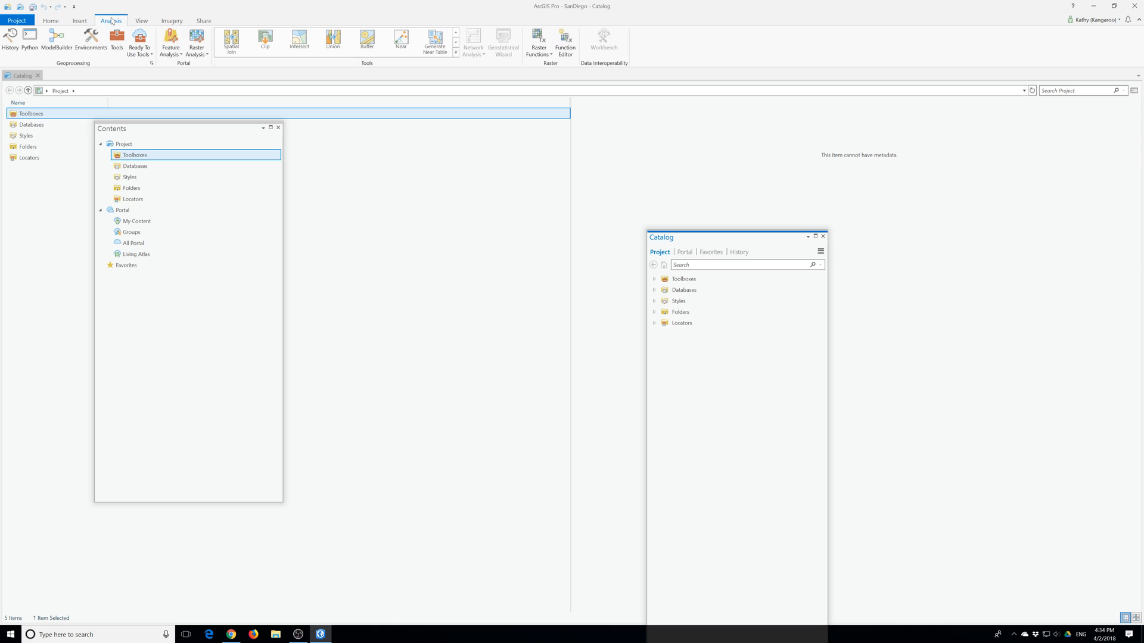
click(117, 40)
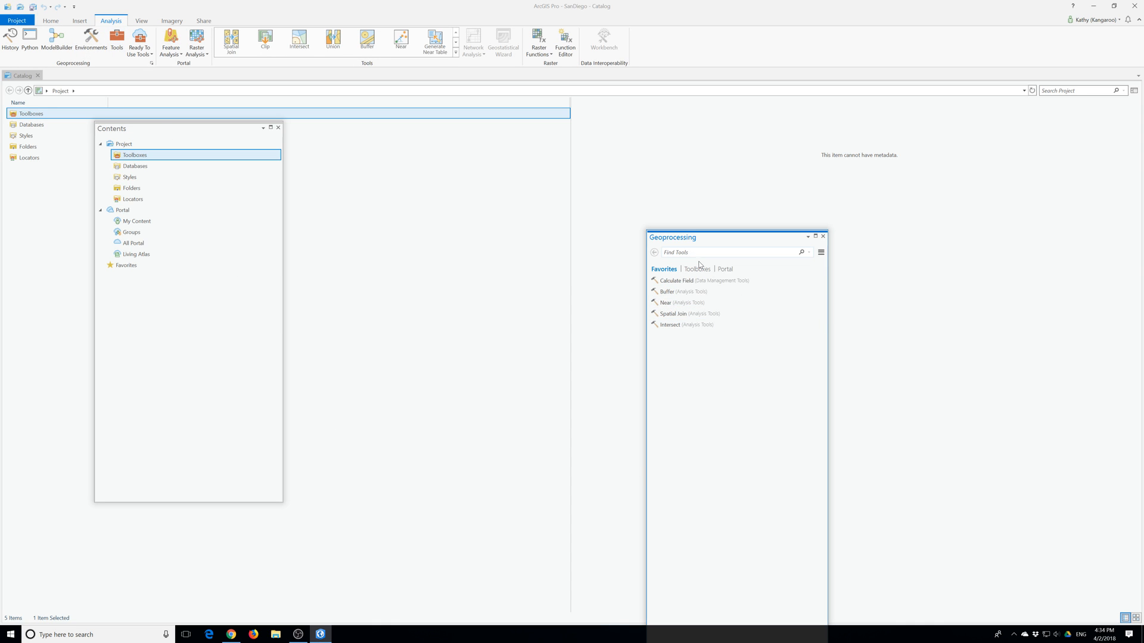
click(683, 256)
text(extract oa)
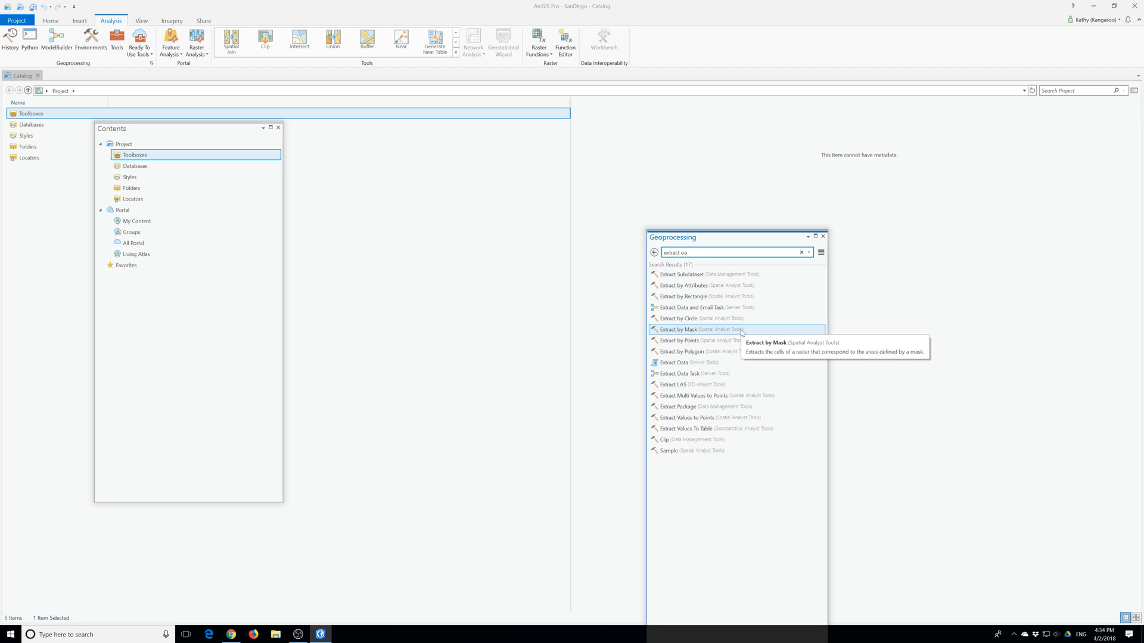
key(BackSpace)
key(BackSpace)
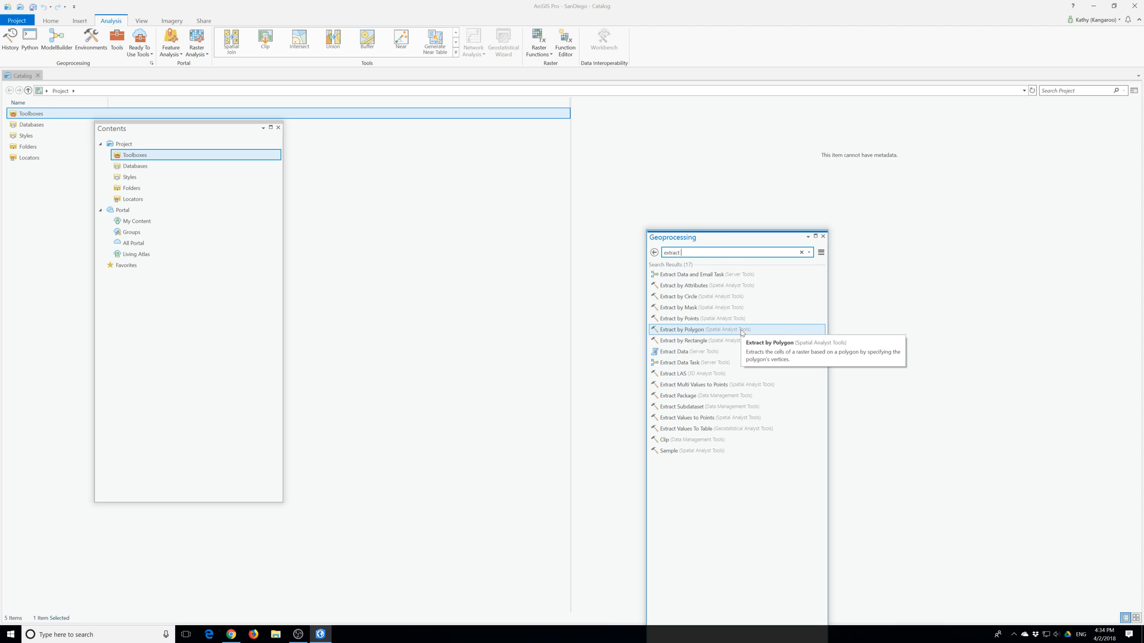
text(pac)
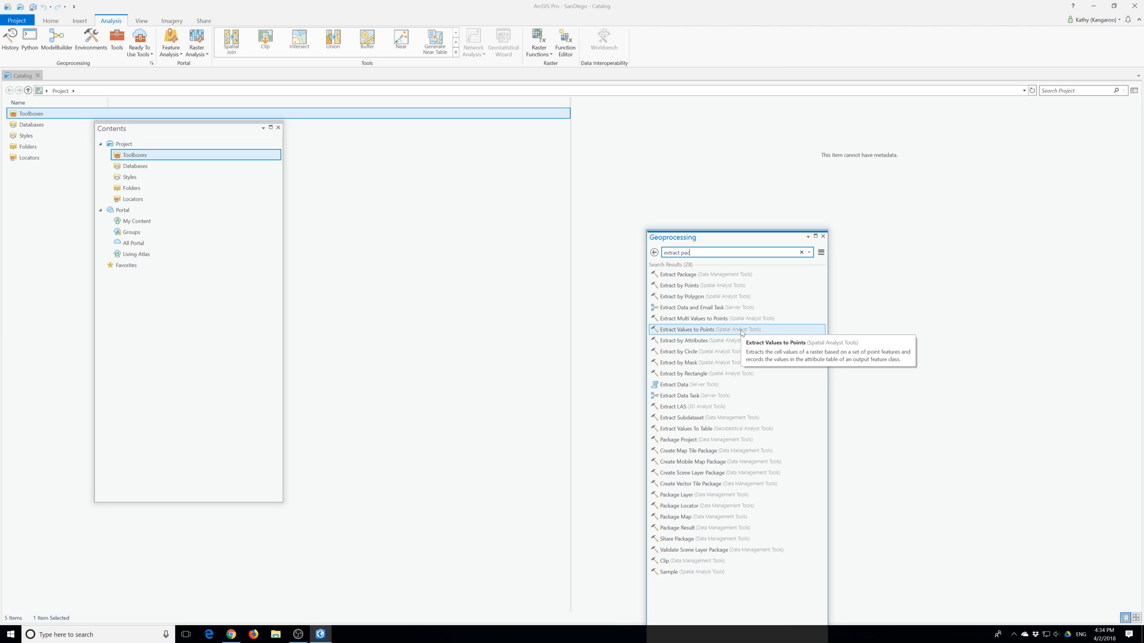
text(kage)
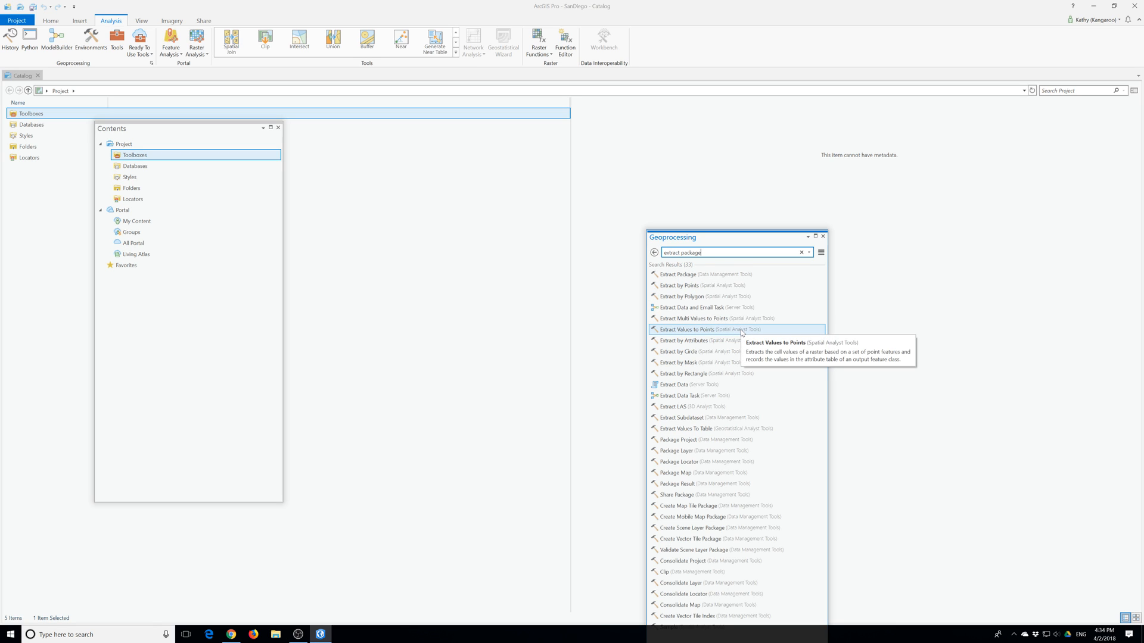
click(682, 276)
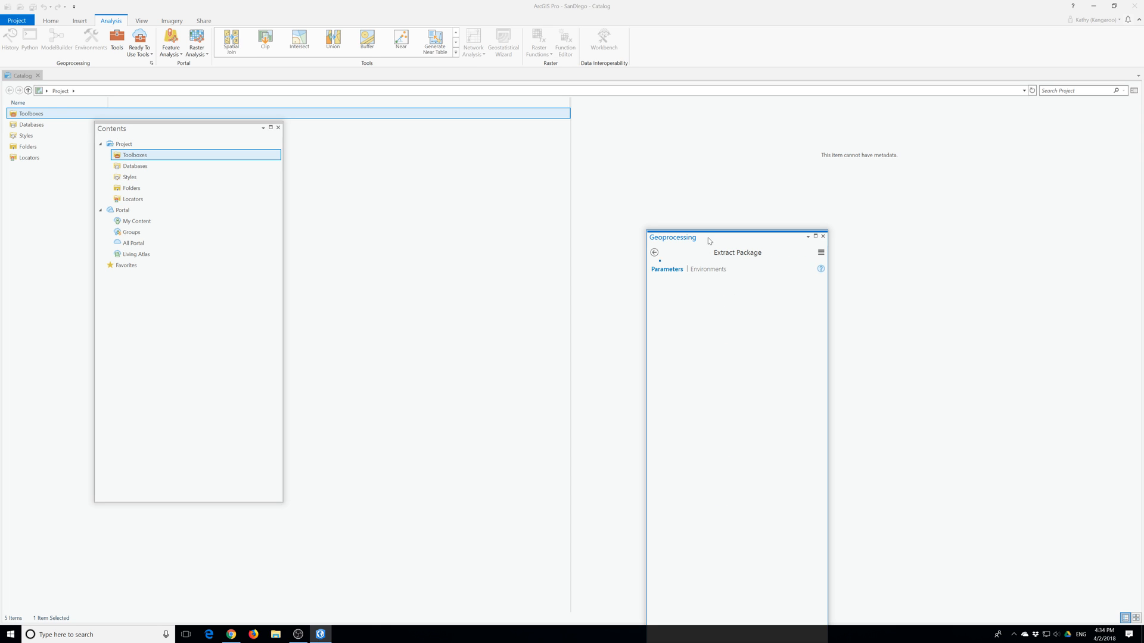
Set the Extract Package tool's input package to San_Diego_Data.ppkx from the Downloads folder
drag(709, 239, 467, 148)
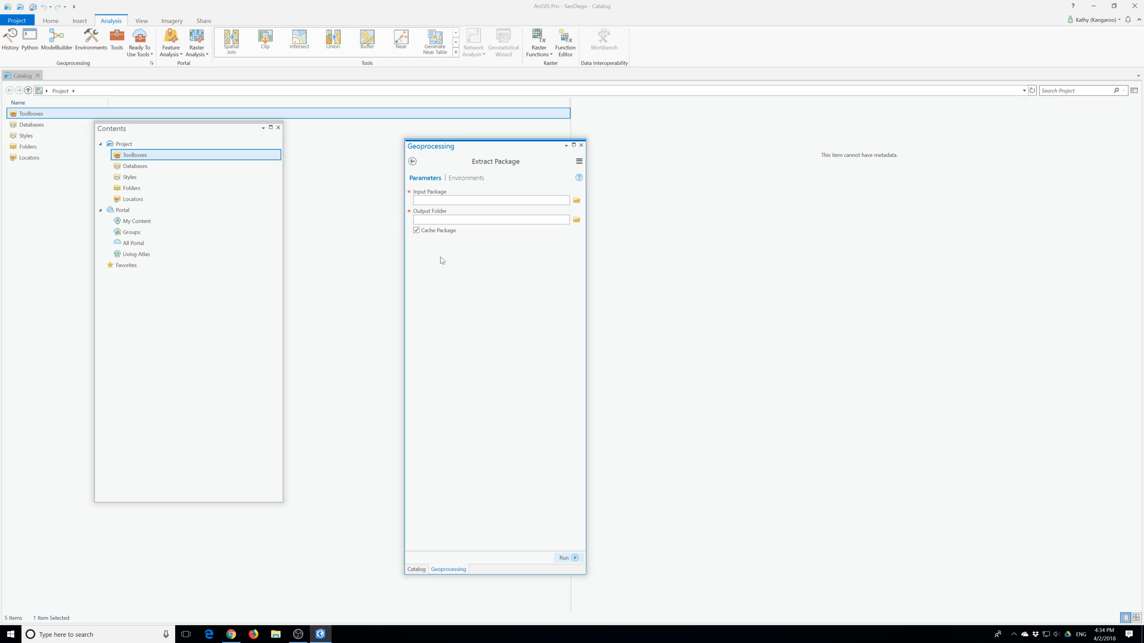
click(576, 200)
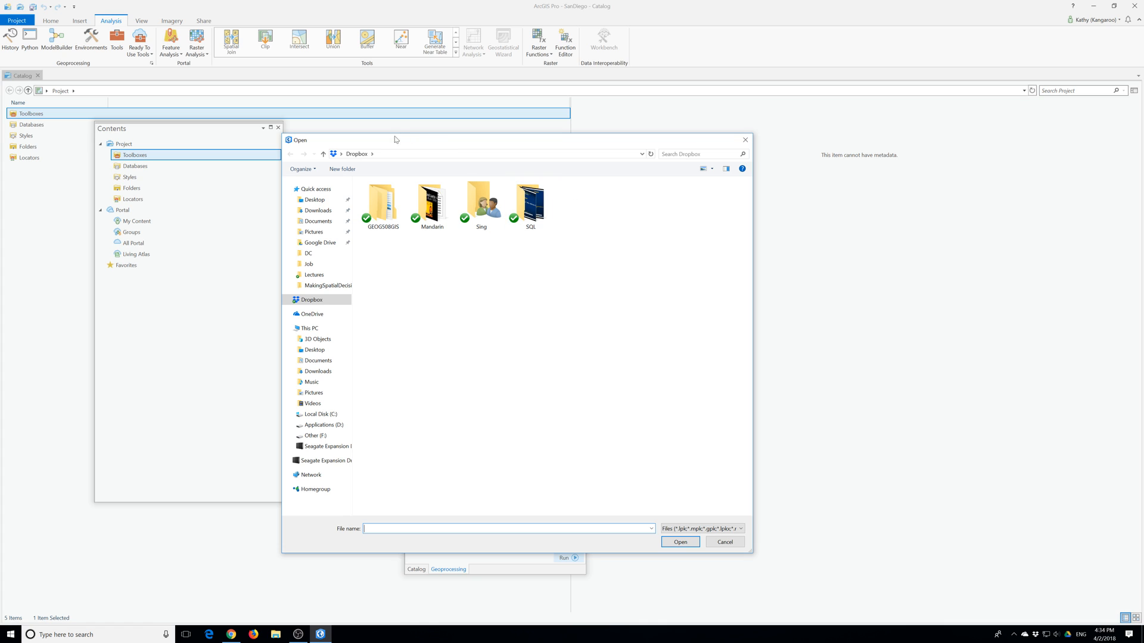
drag(397, 140, 708, 122)
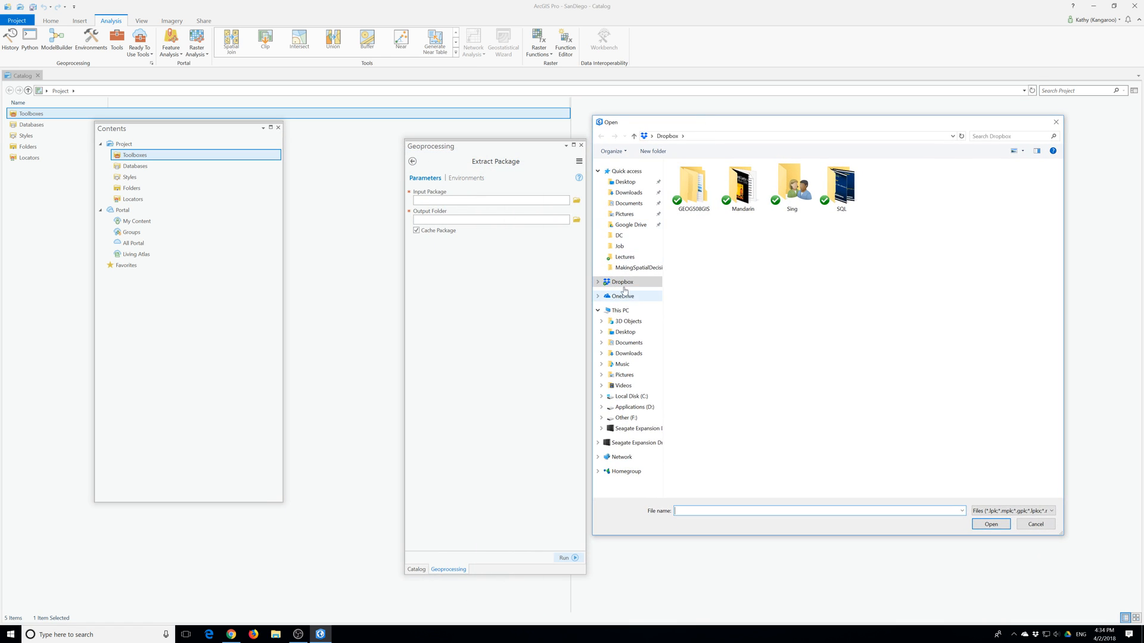
click(629, 196)
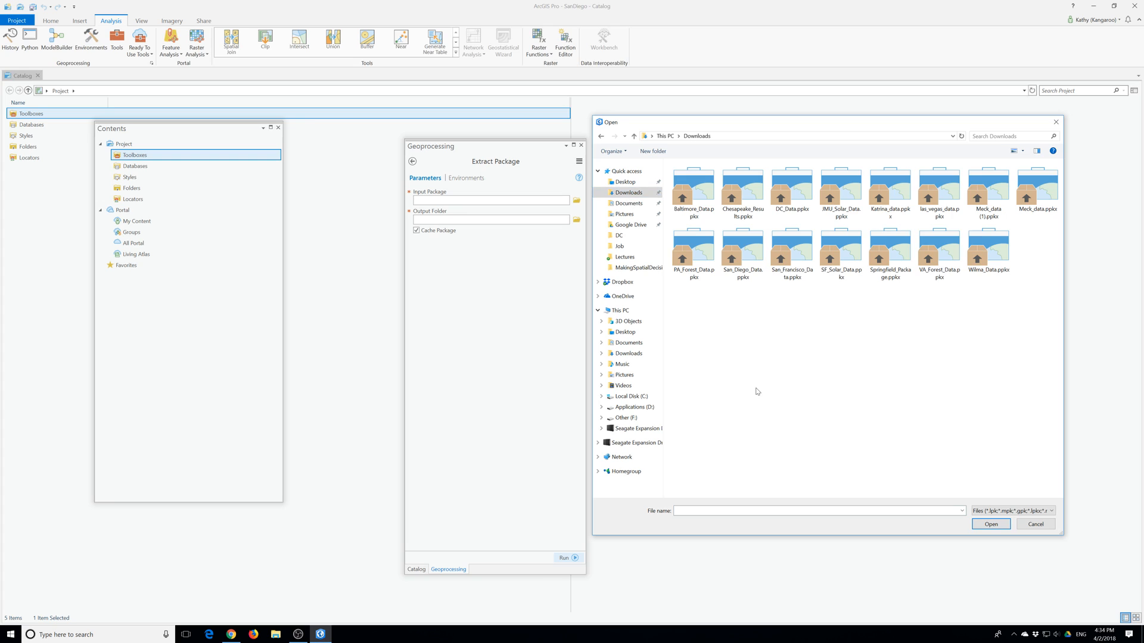
click(743, 253)
click(988, 528)
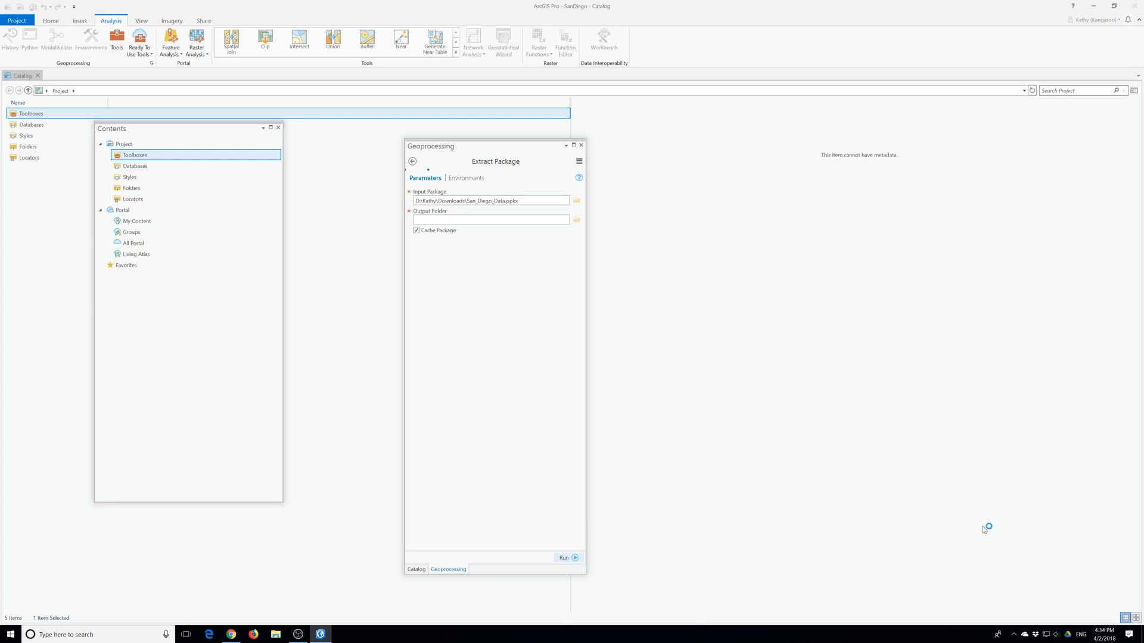
Set the output folder to GIST1Pro\MakingSpatialDecision under Desktop\ProT\EsriPress\bookdata and run Extract Package
click(576, 221)
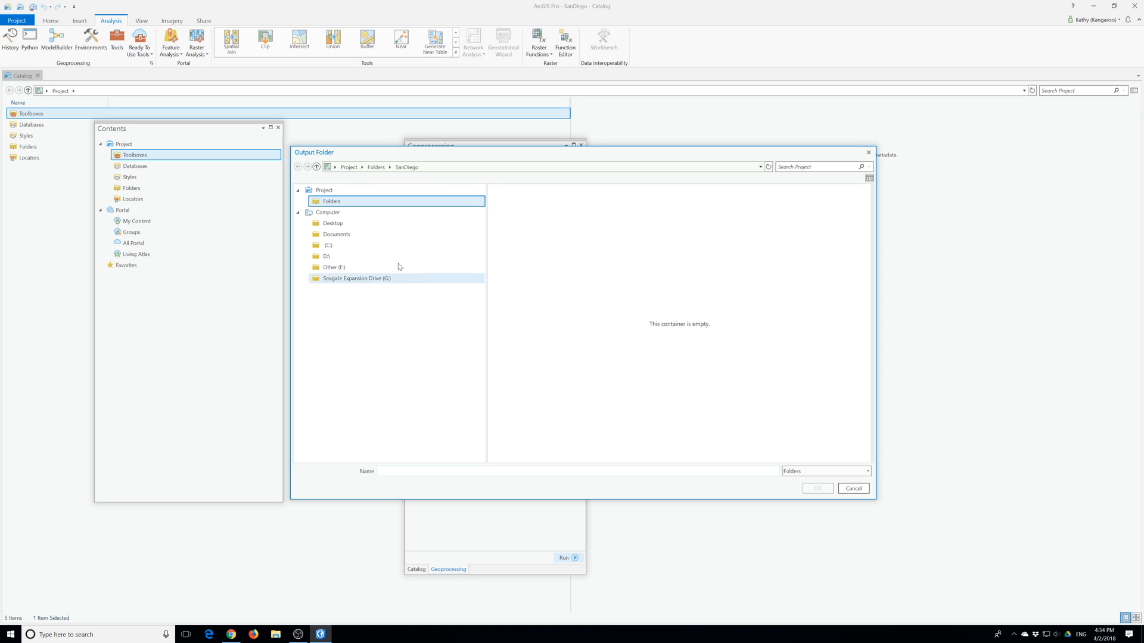
click(358, 223)
double_click(515, 219)
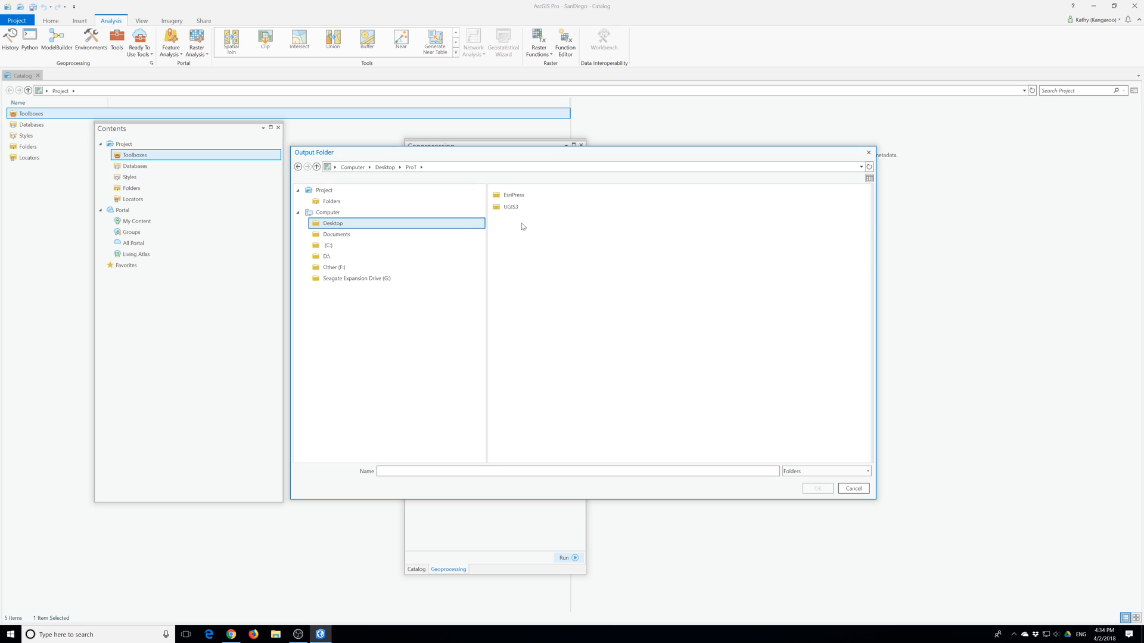
double_click(513, 195)
double_click(514, 195)
click(514, 196)
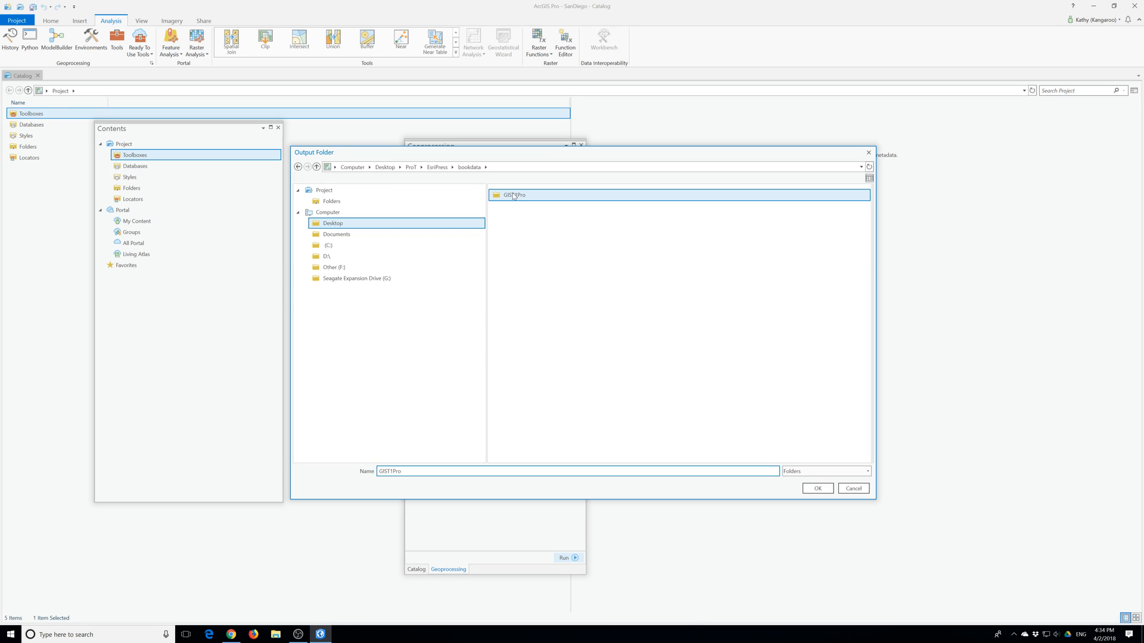
double_click(513, 194)
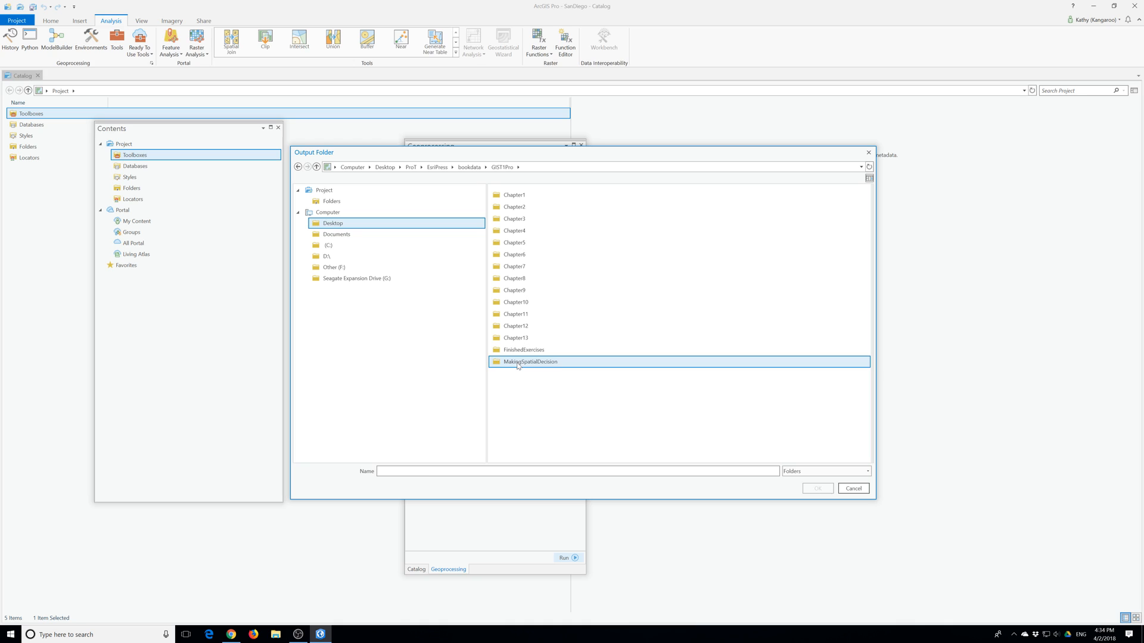
click(518, 364)
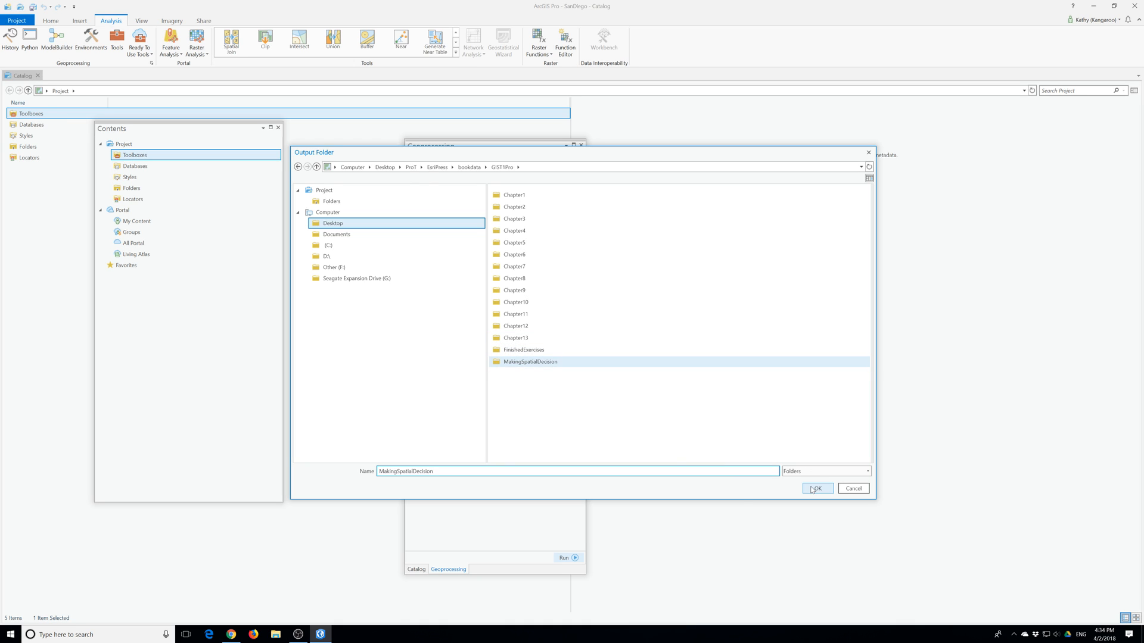
click(816, 489)
click(575, 559)
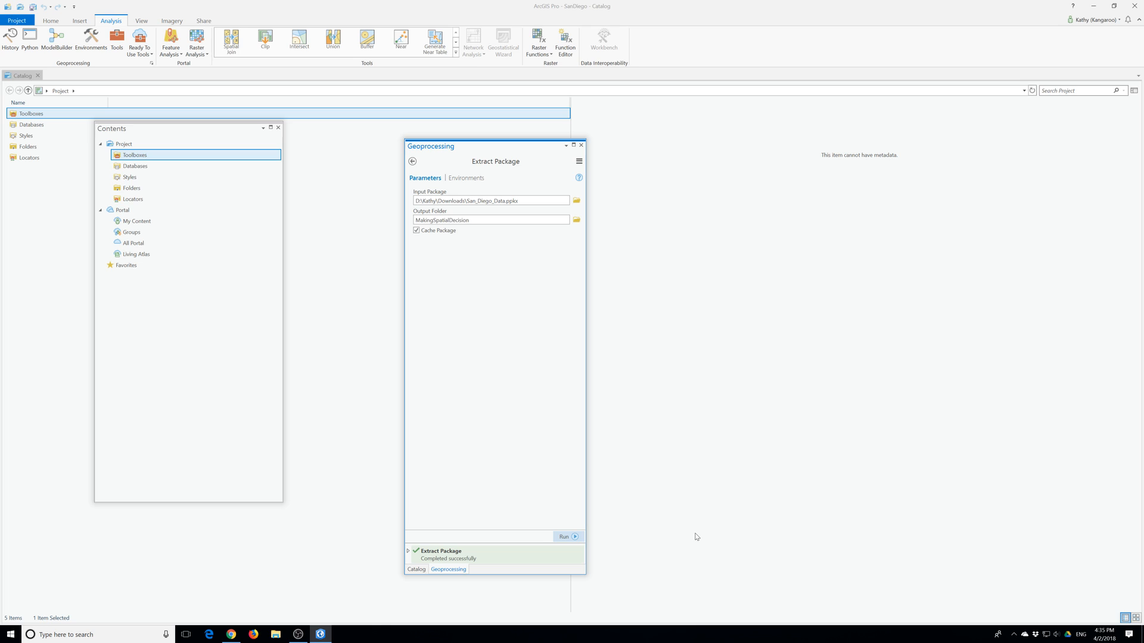
Close the Geoprocessing pane and move the floating Catalog pane farther away from the Contents pane
click(581, 146)
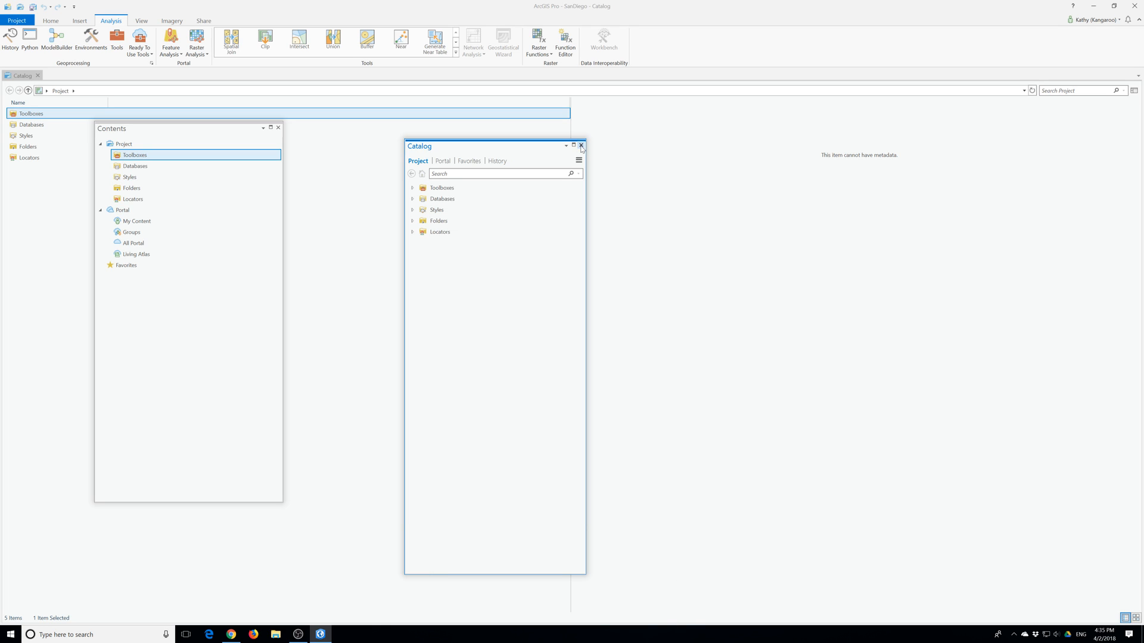
drag(448, 147, 780, 149)
Insert a new map into the SanDiego project and switch back to the Catalog view
click(50, 21)
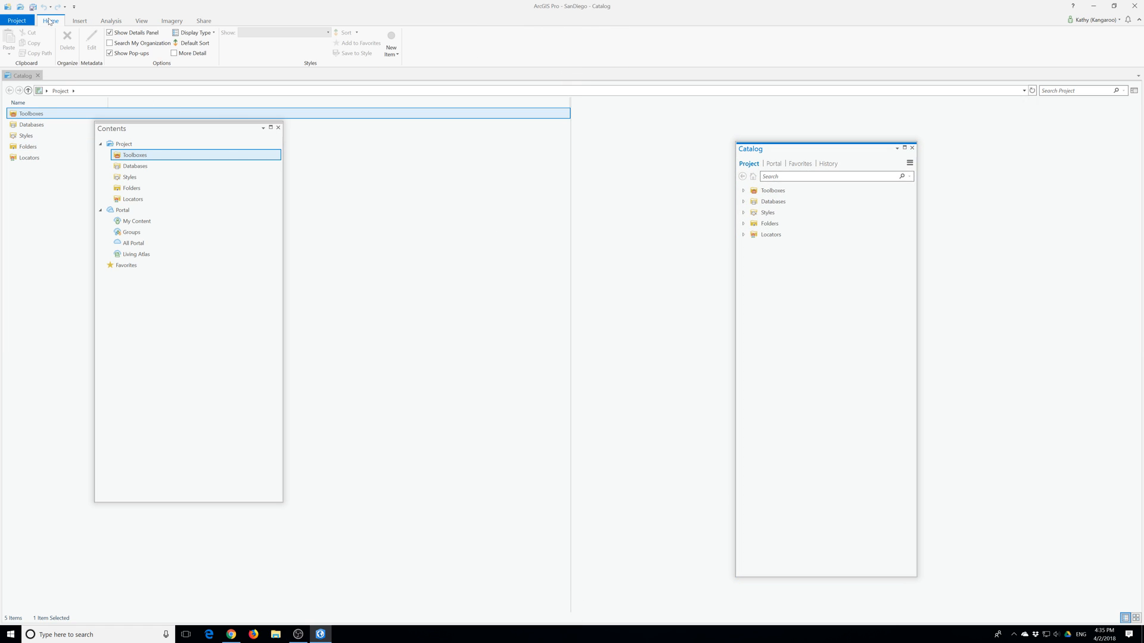
click(79, 21)
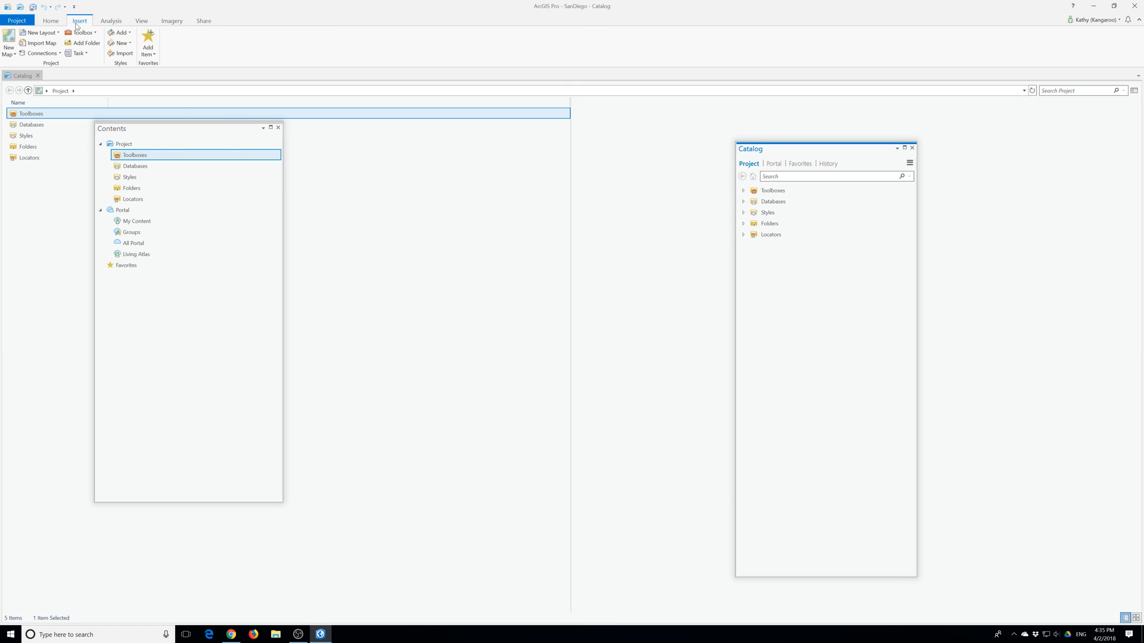
click(6, 52)
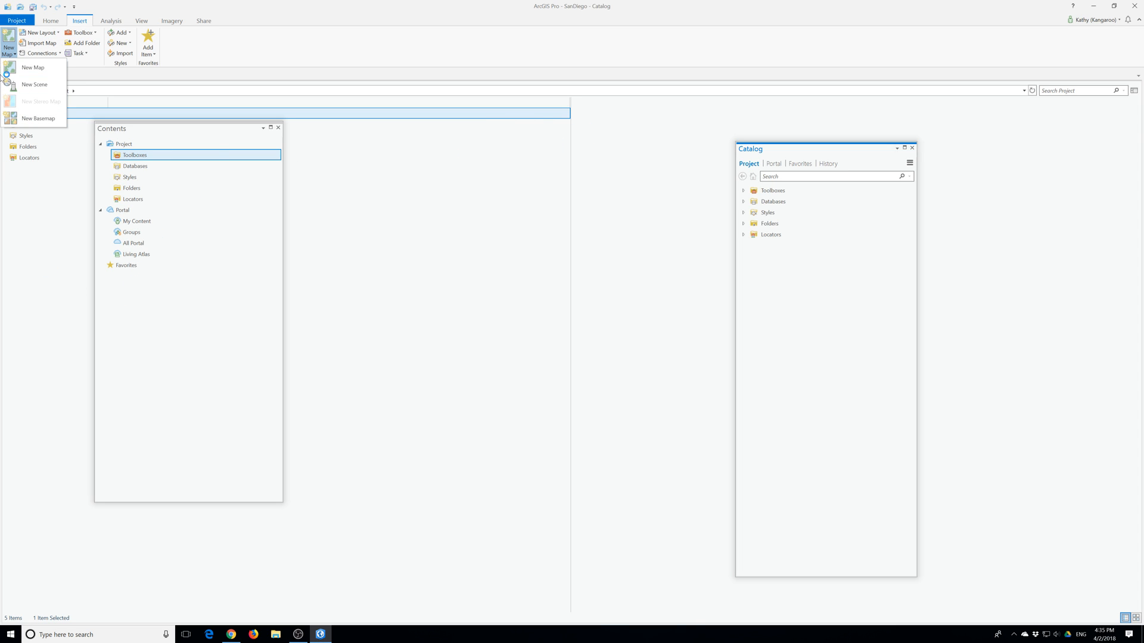
click(34, 69)
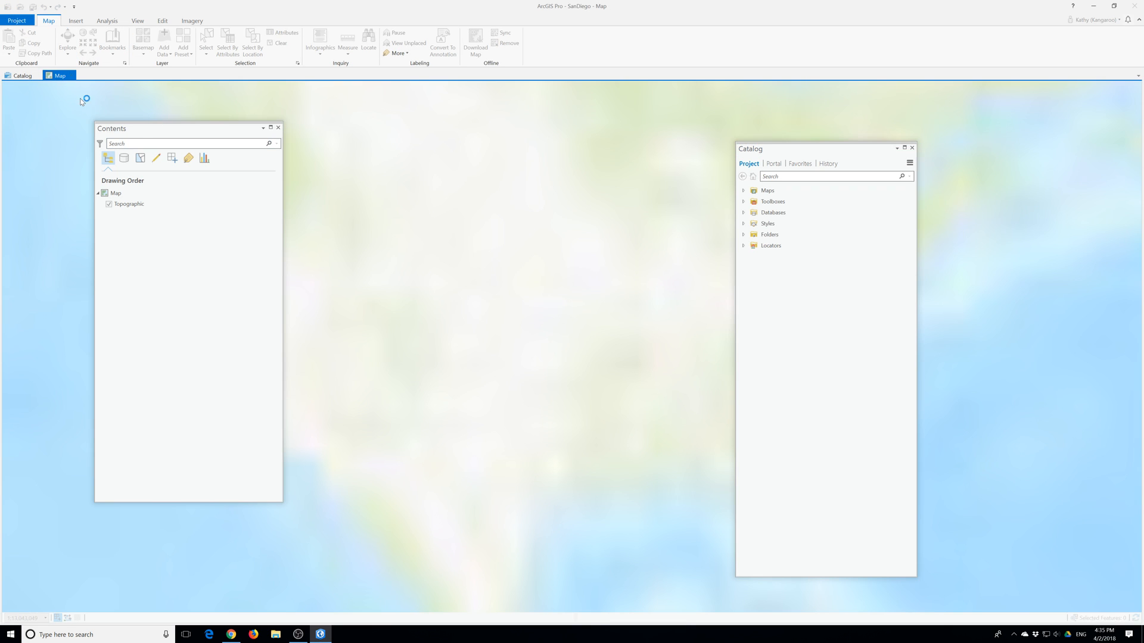
click(29, 75)
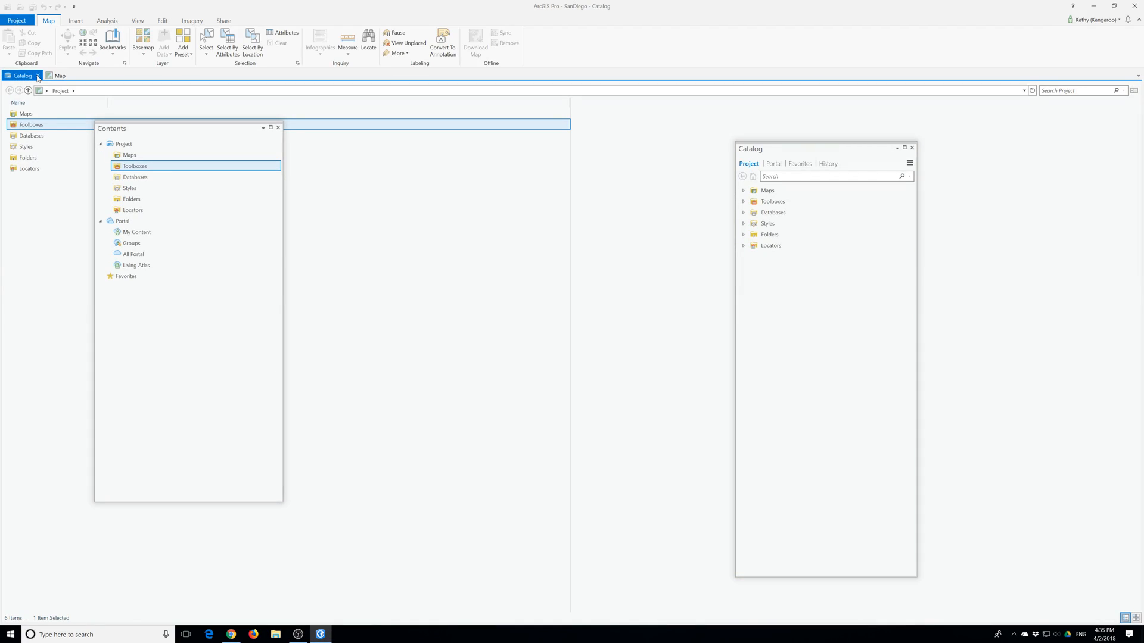
Close the Catalog view and expand the project's SanDiego folder under Folders in the Catalog pane
click(37, 76)
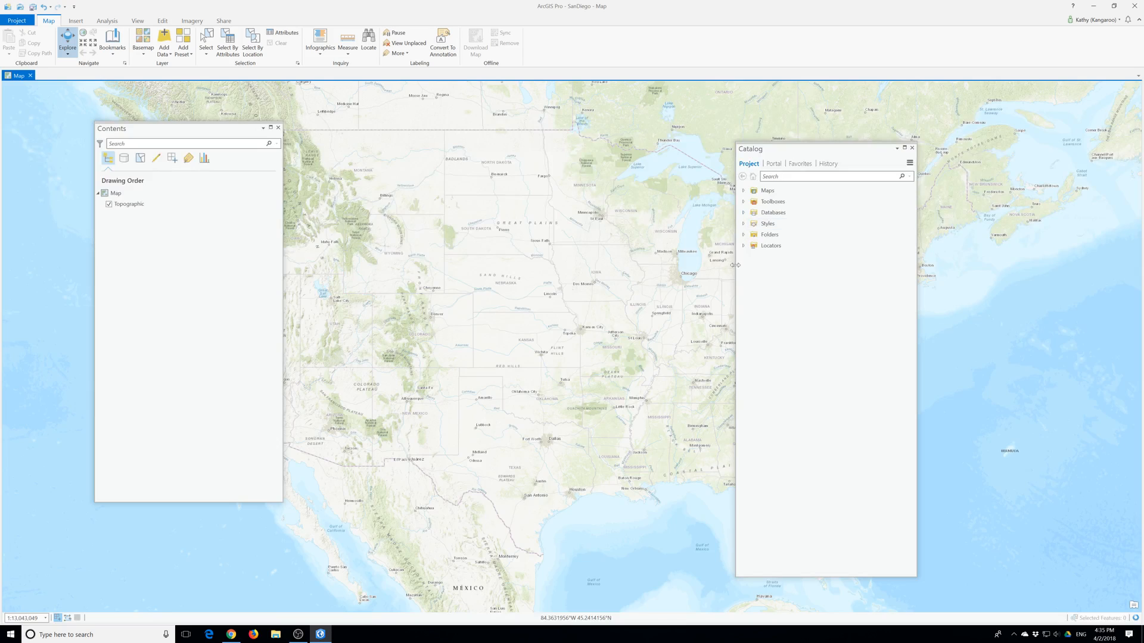
click(743, 236)
click(751, 245)
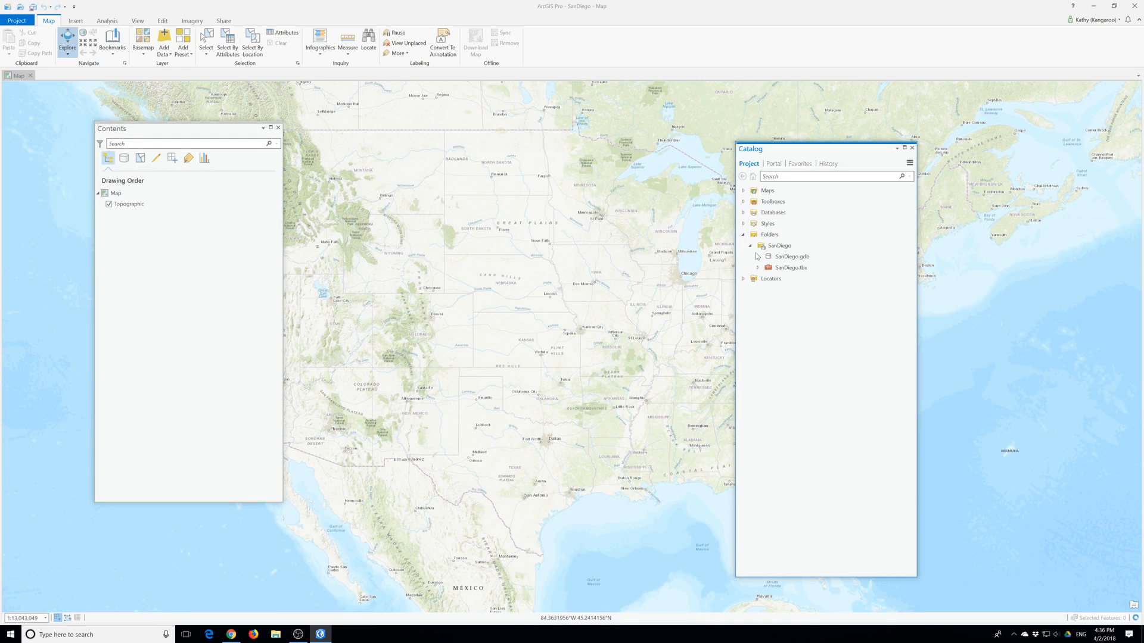
click(765, 257)
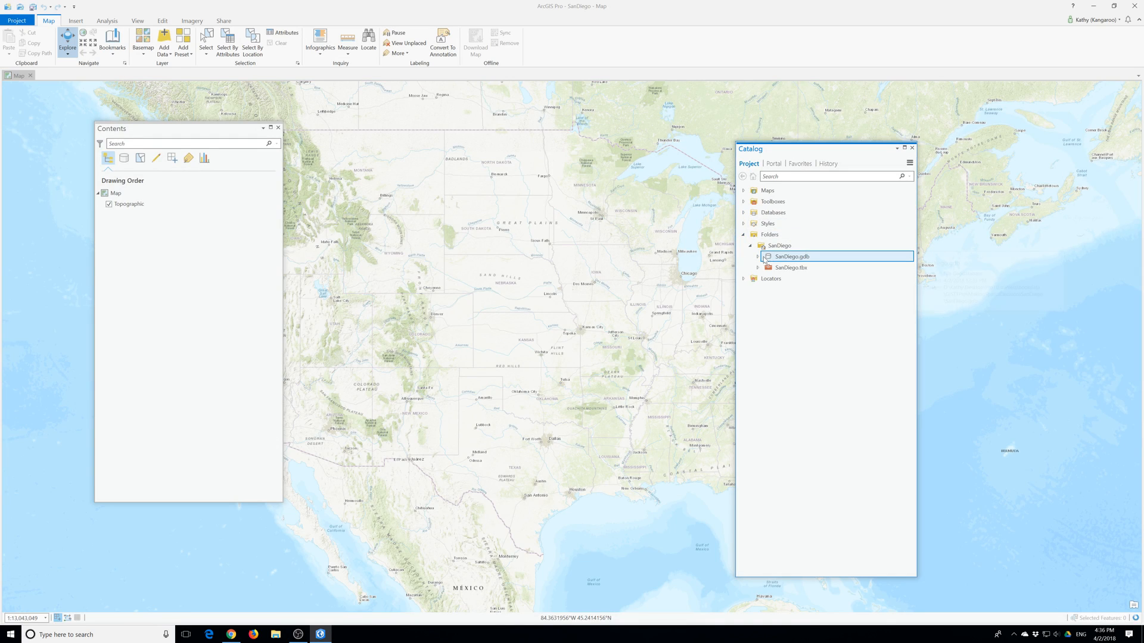
Start adding a folder connection to the project and browse to Desktop\ProT\EsriPress\bookdata\GIST1Pro
click(754, 236)
right_click(754, 236)
click(772, 242)
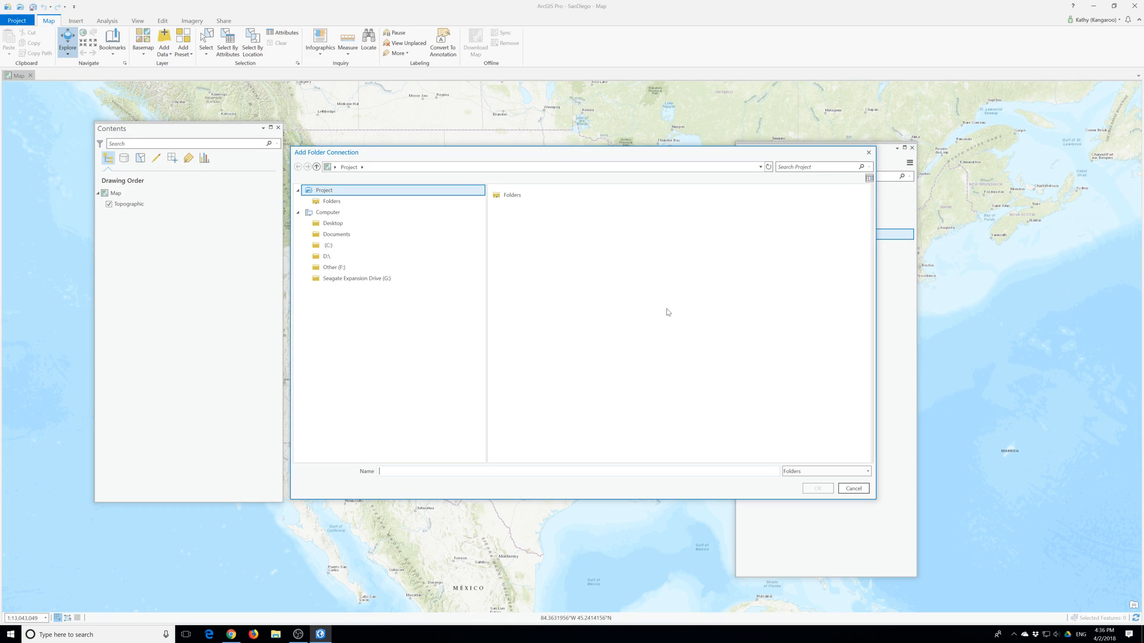
click(332, 223)
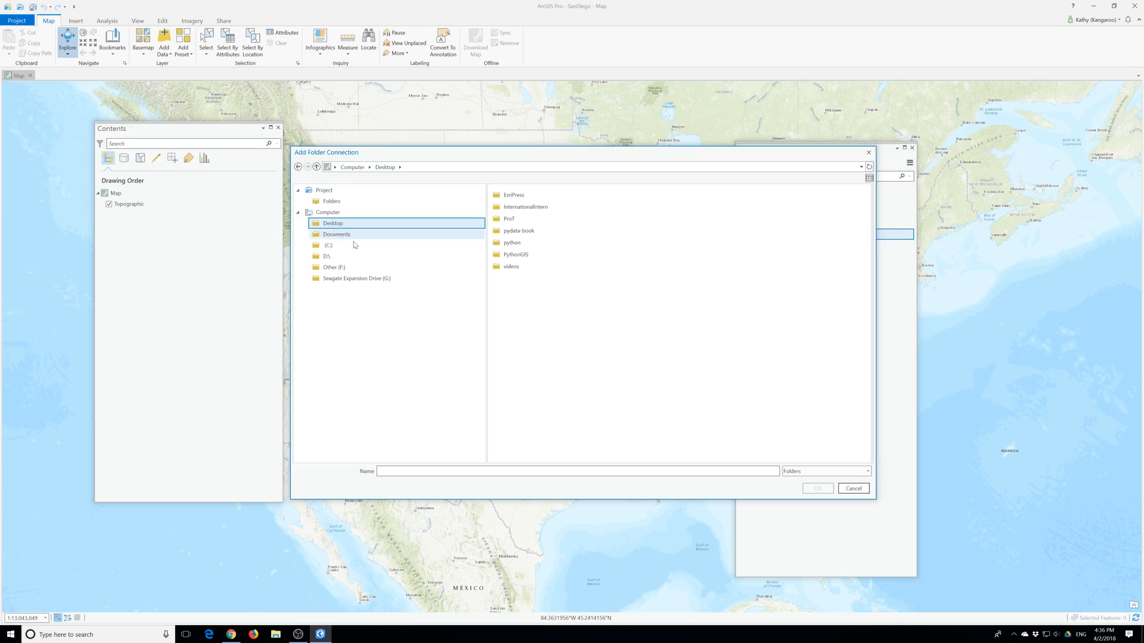
click(509, 231)
double_click(502, 219)
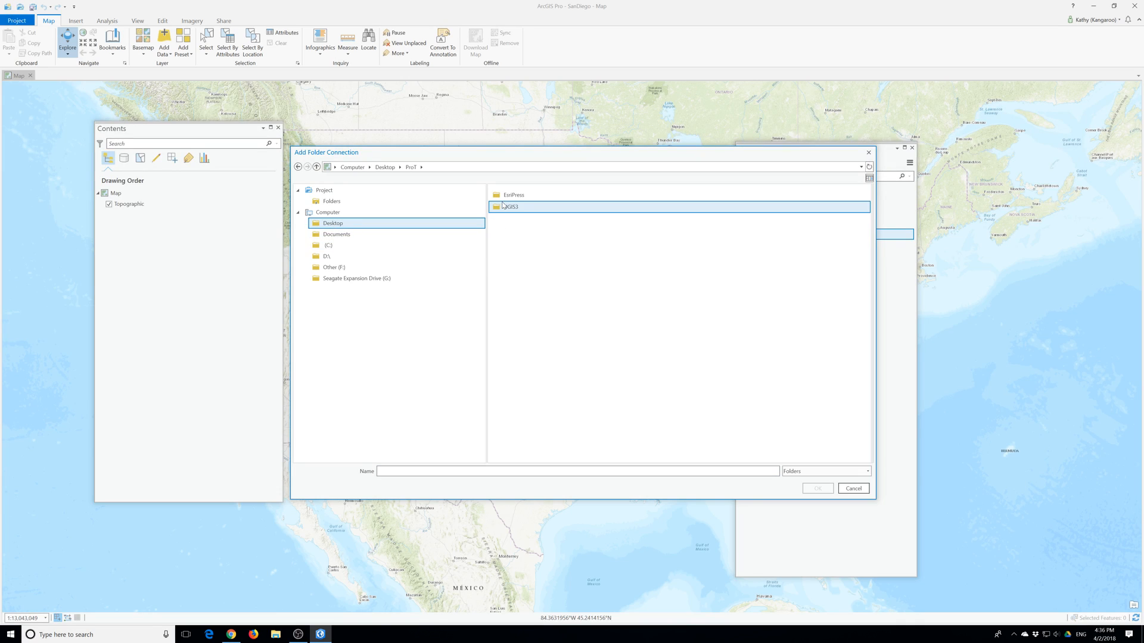
double_click(508, 199)
double_click(511, 196)
double_click(511, 196)
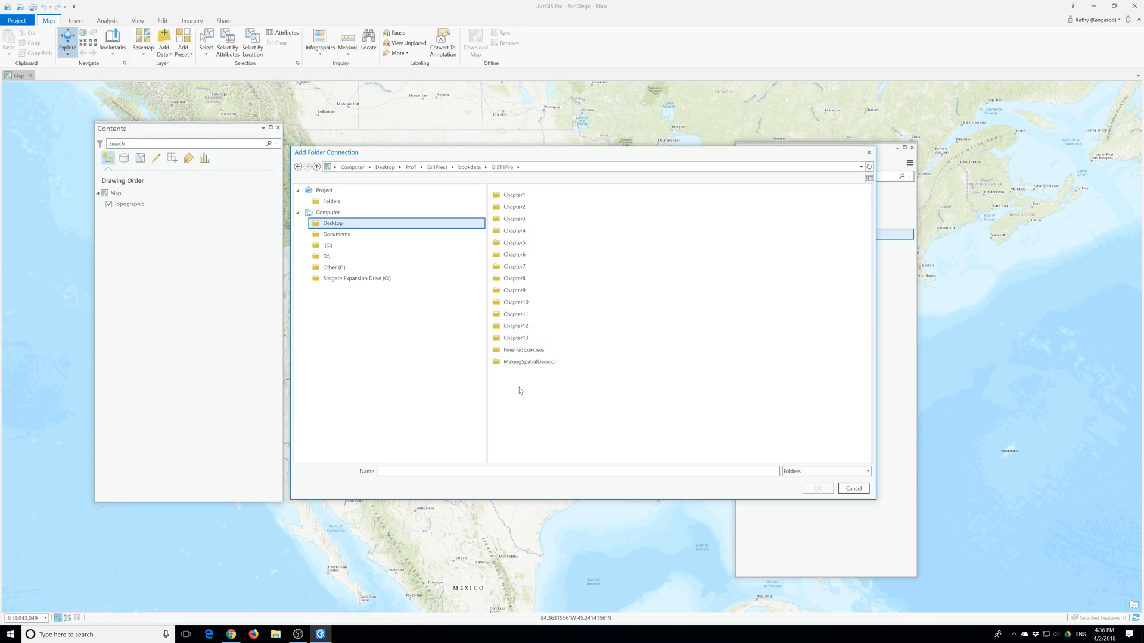
Look inside MakingSpatialDecision and its p13 subfolder, and add MakingSpatialDecision as the folder connection
click(516, 339)
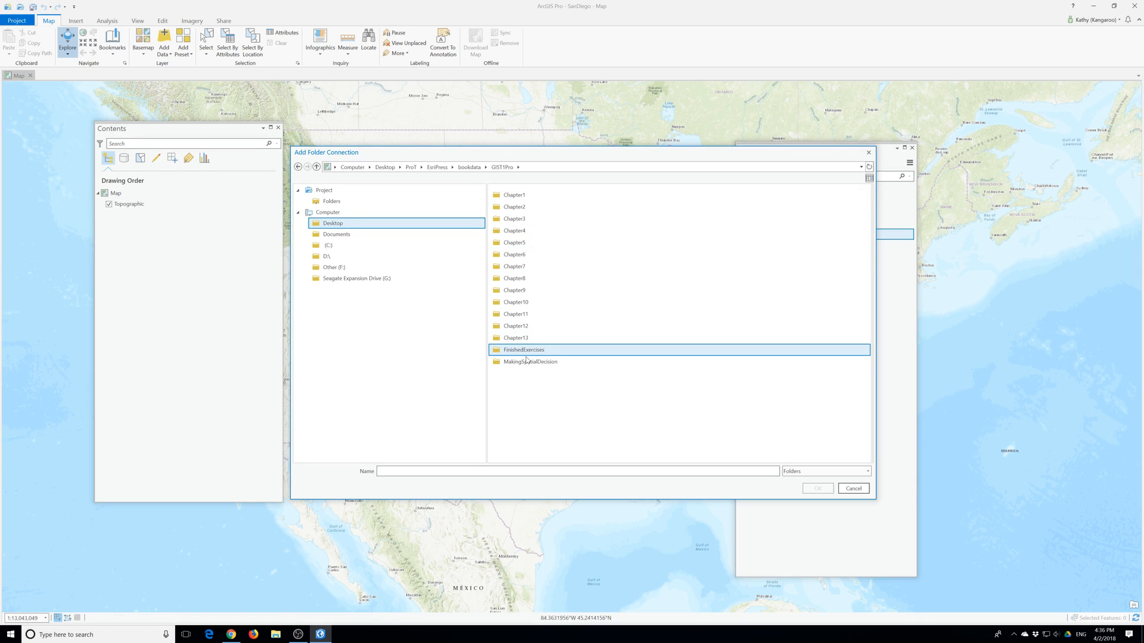
double_click(526, 361)
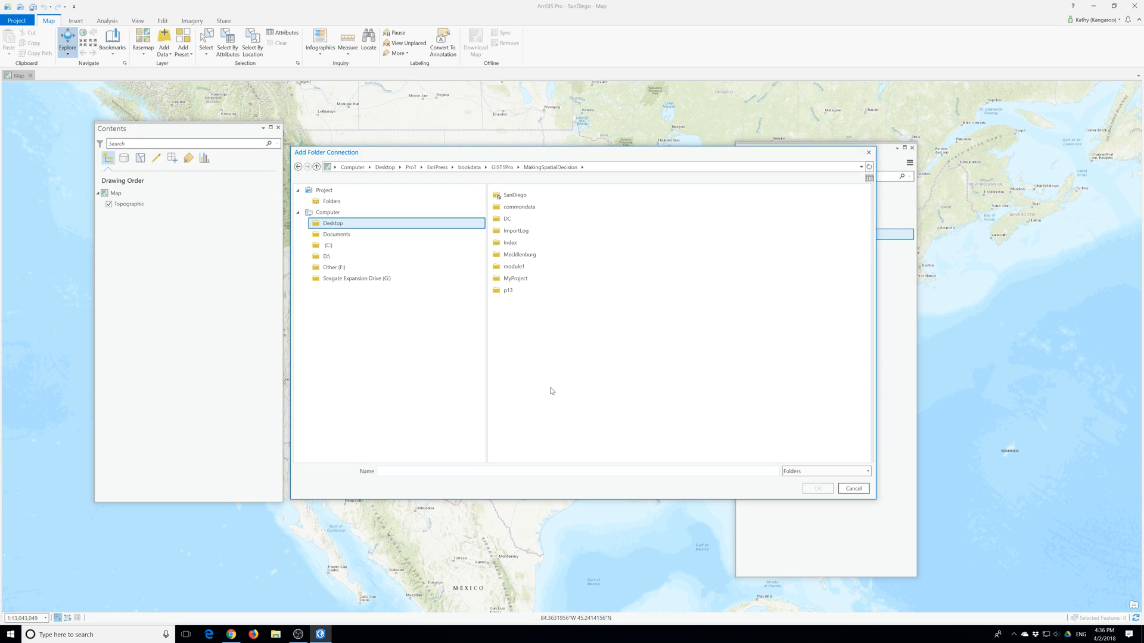
click(499, 292)
double_click(500, 291)
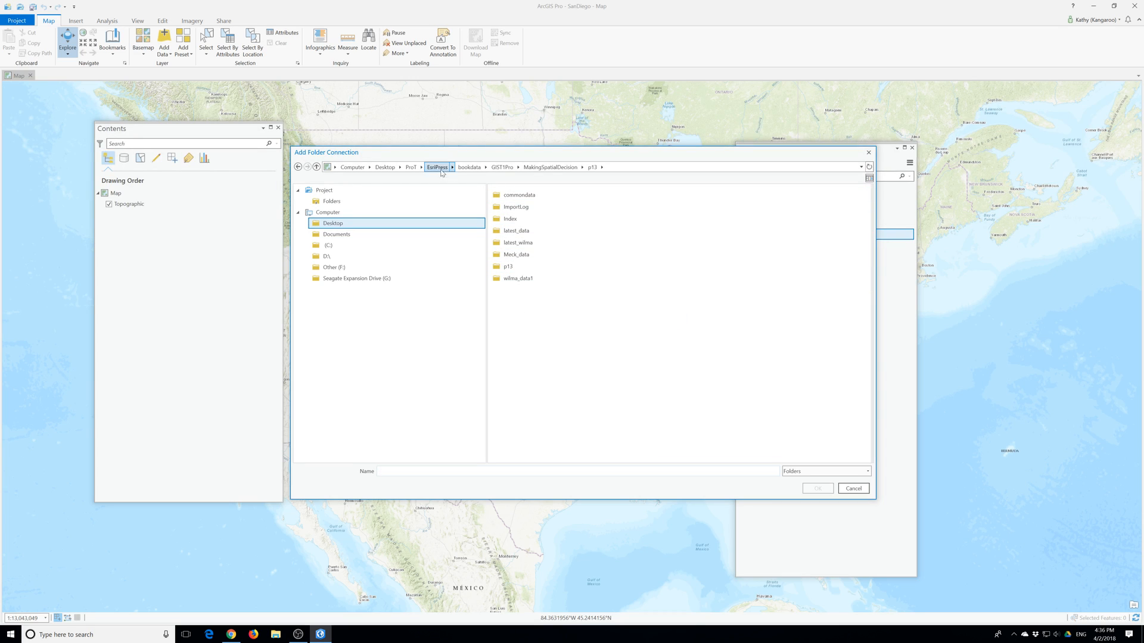
click(549, 167)
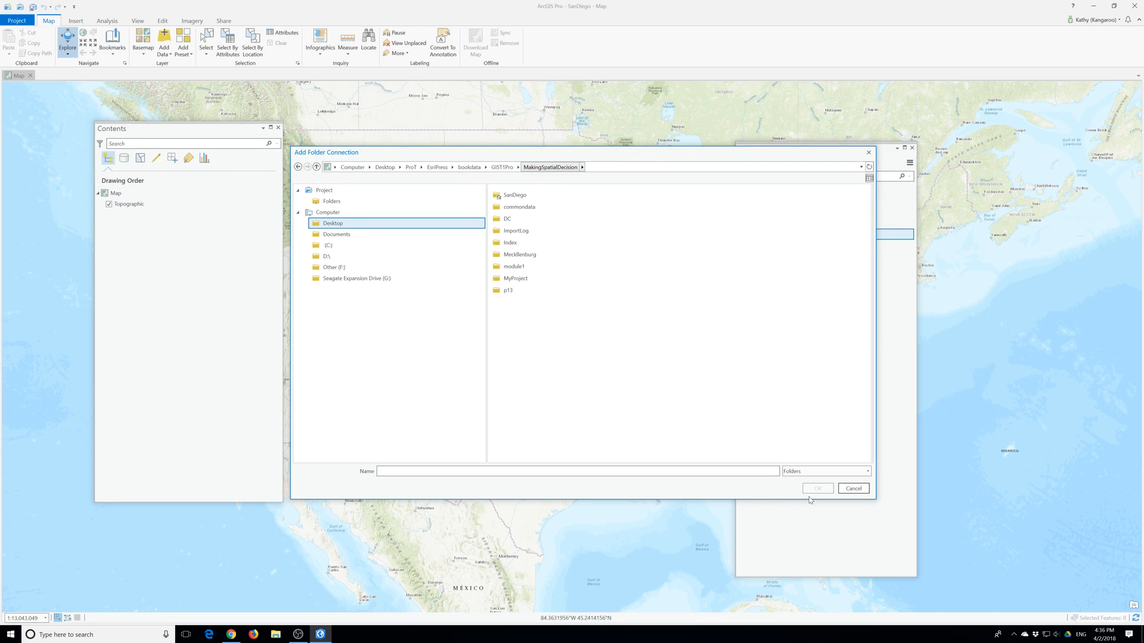
click(502, 168)
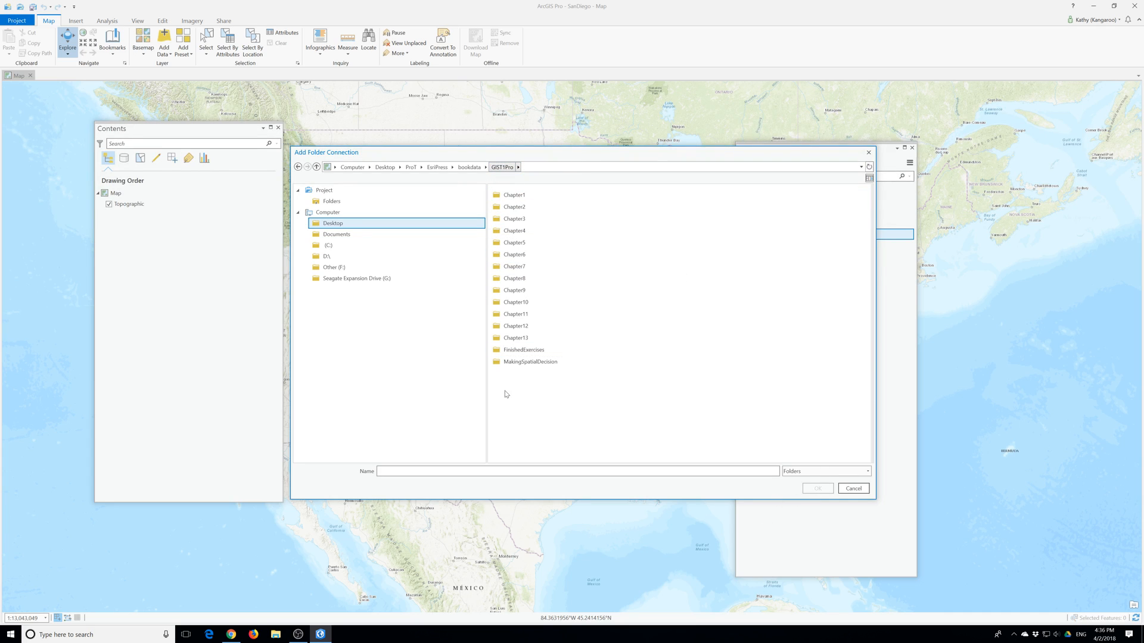
click(518, 362)
click(817, 489)
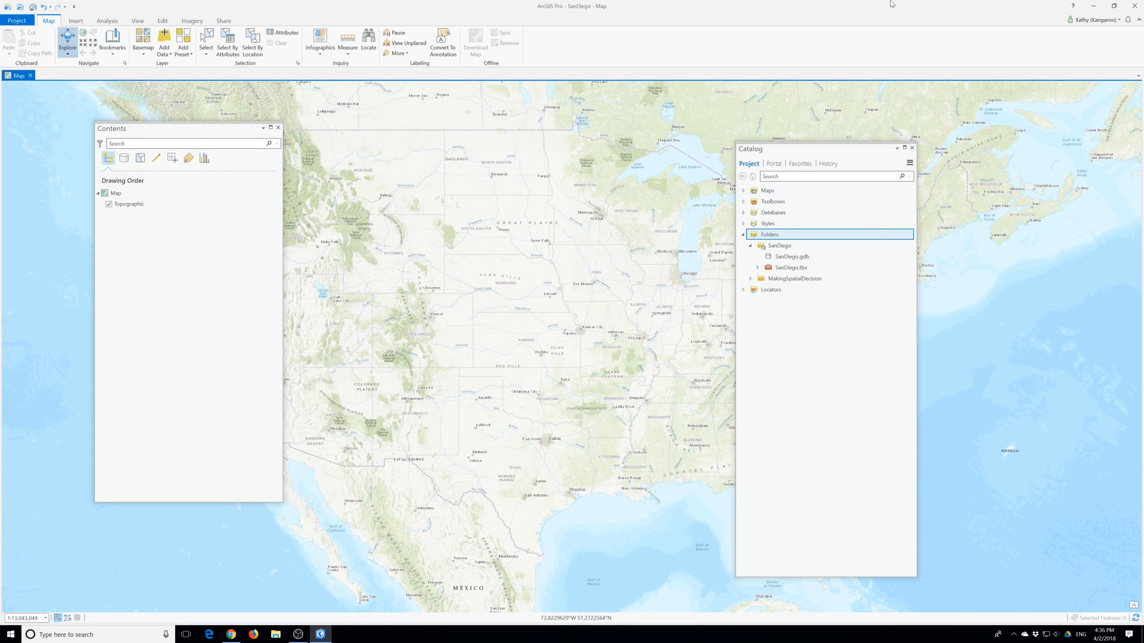
Examine the SanDiego and p13 folders inside MakingSpatialDecision and select San_Diego_Data.gdb in p13
click(751, 279)
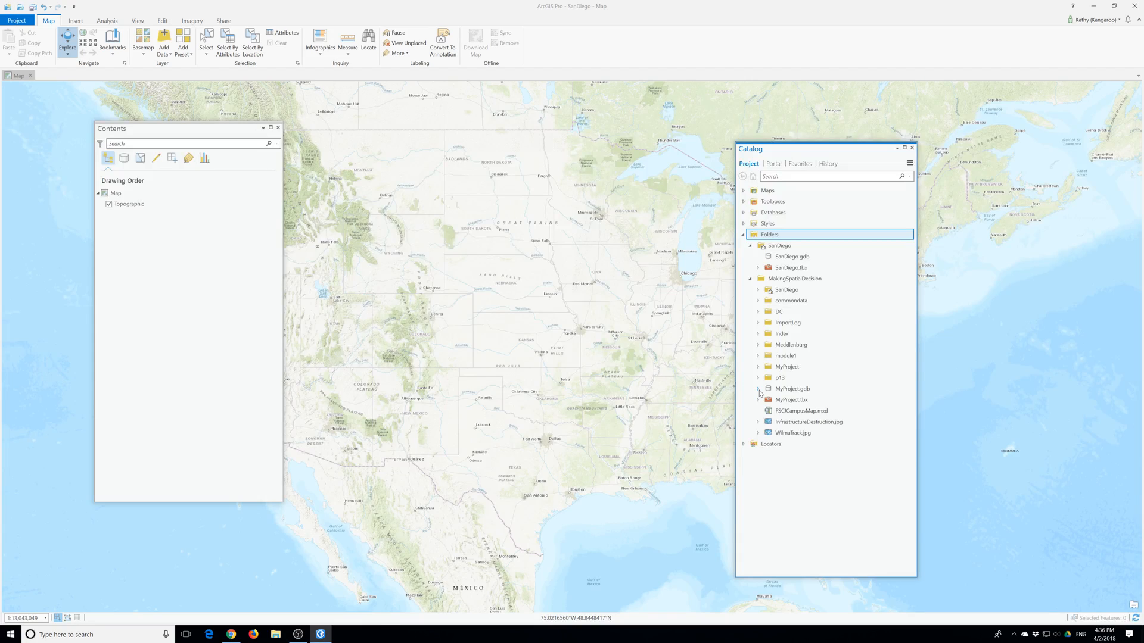
click(758, 290)
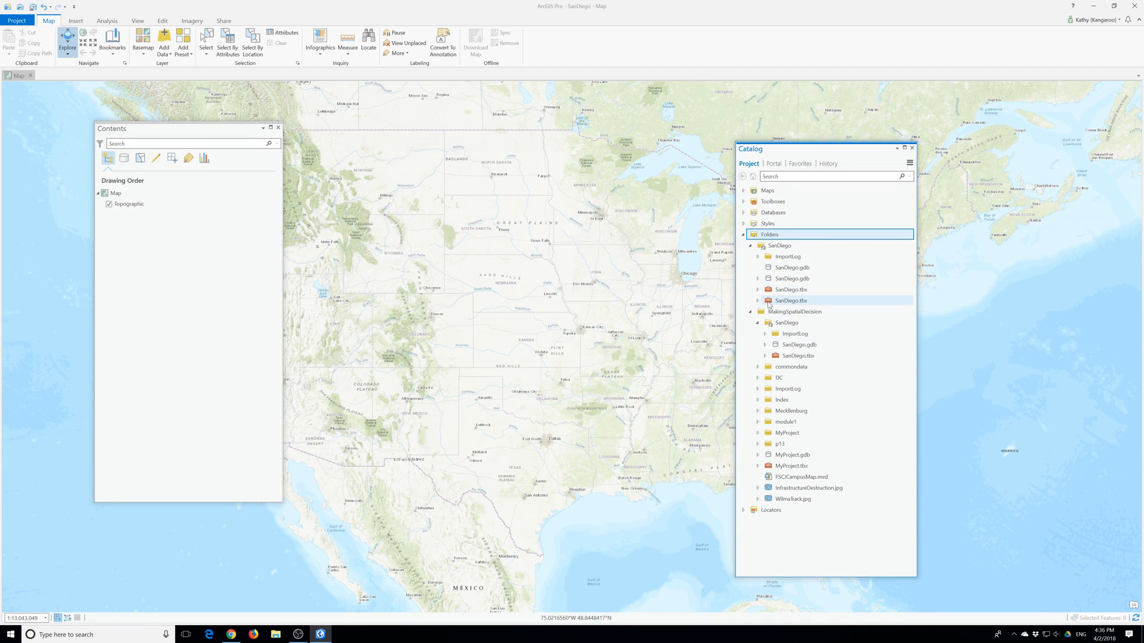
click(768, 269)
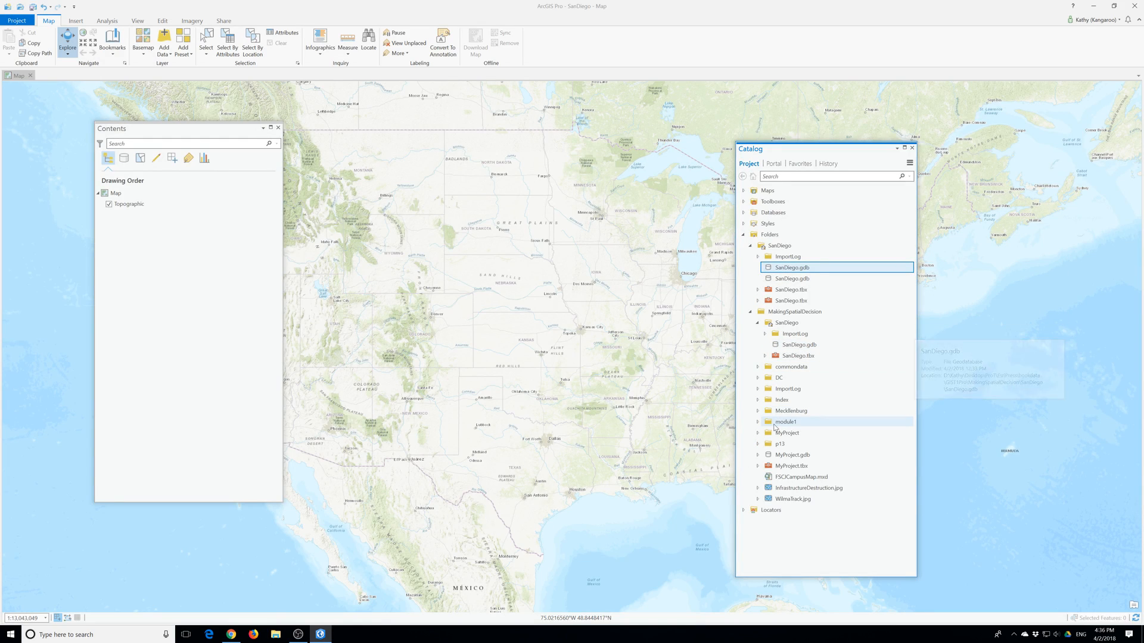
click(758, 444)
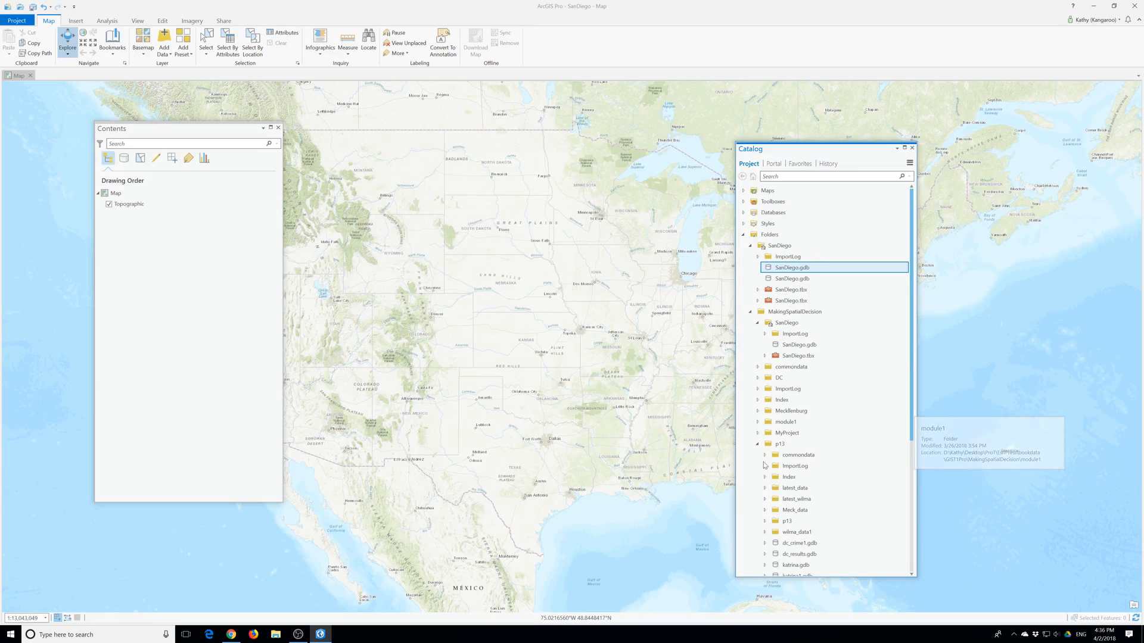
scroll(766, 468, down, 3)
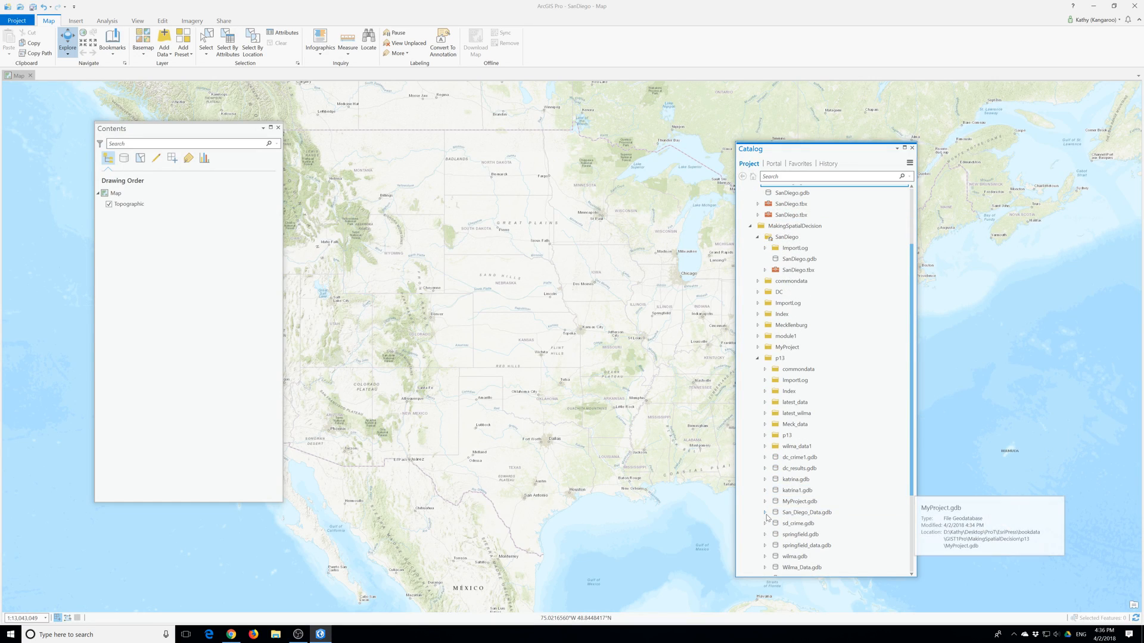
click(766, 514)
scroll(769, 513, down, 3)
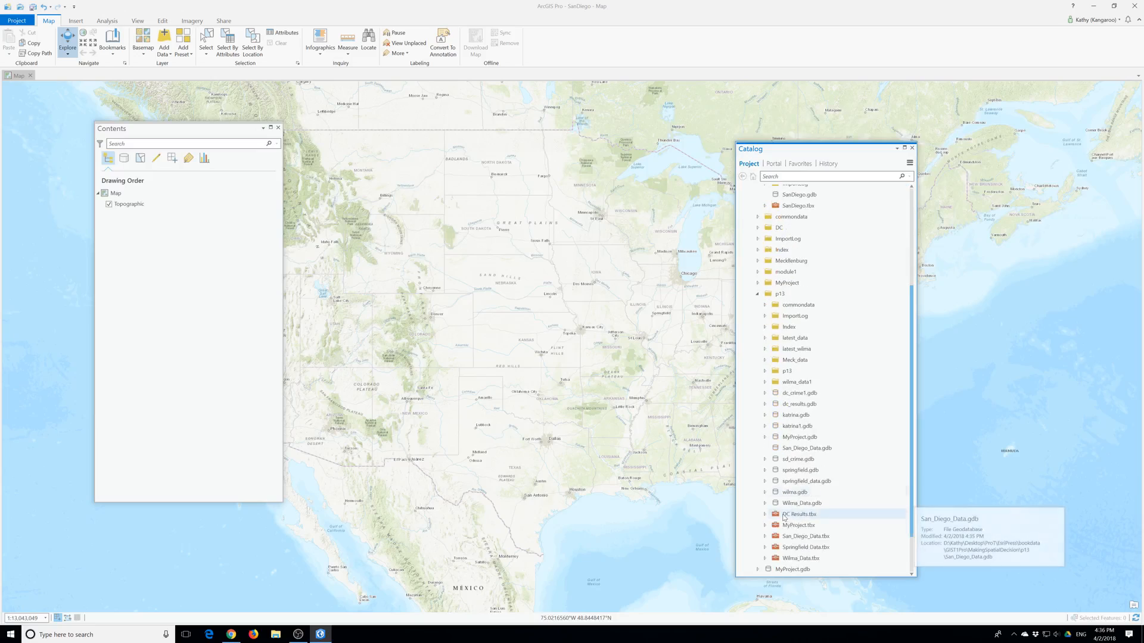
click(775, 453)
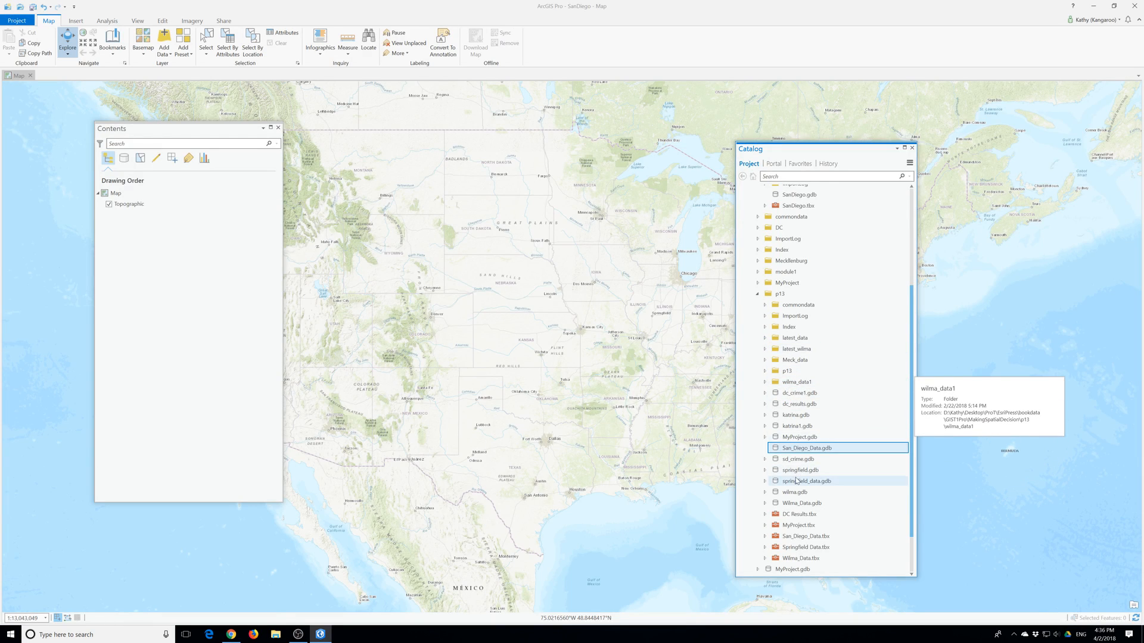
Inspect the contents of the nested p13 and Meck_data folders inside MakingSpatialDecision\p13
scroll(780, 481, down, 3)
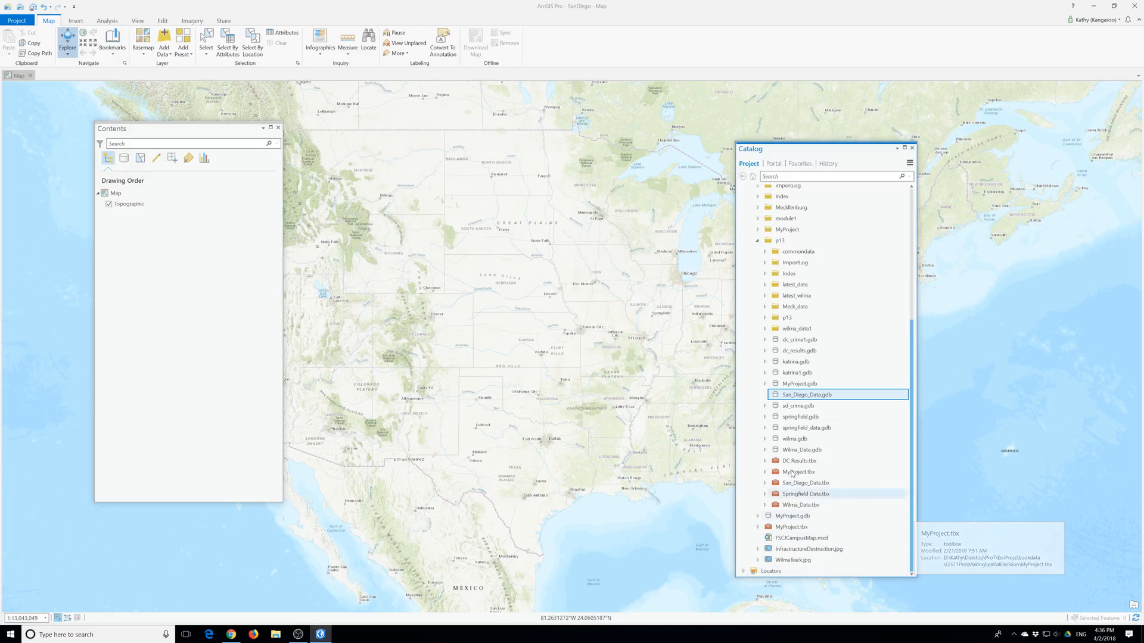
click(768, 318)
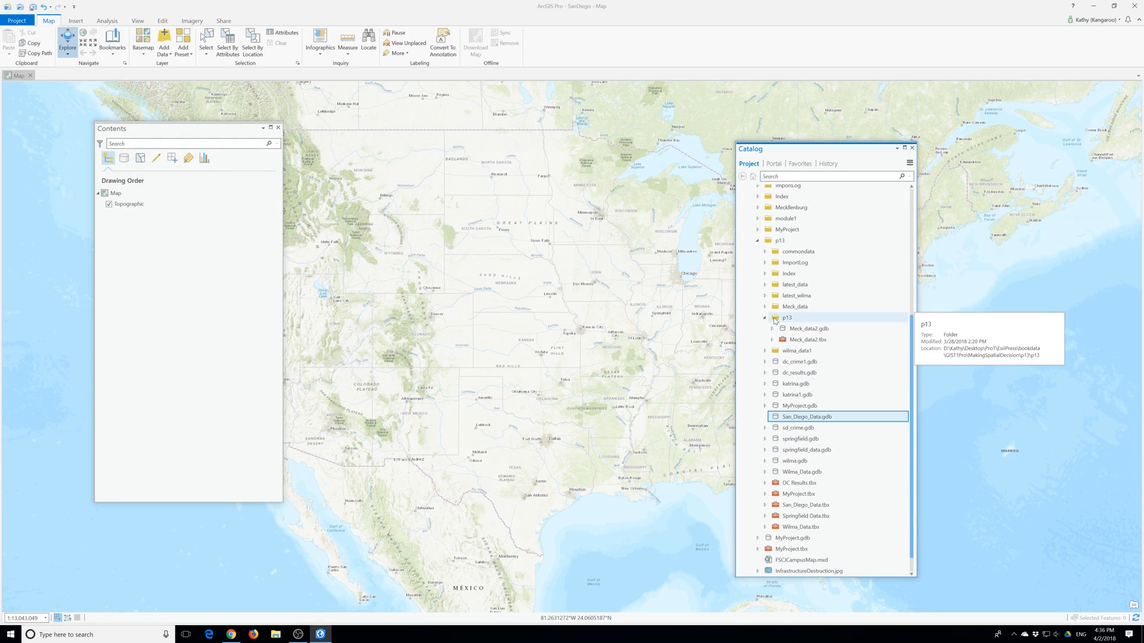
click(768, 306)
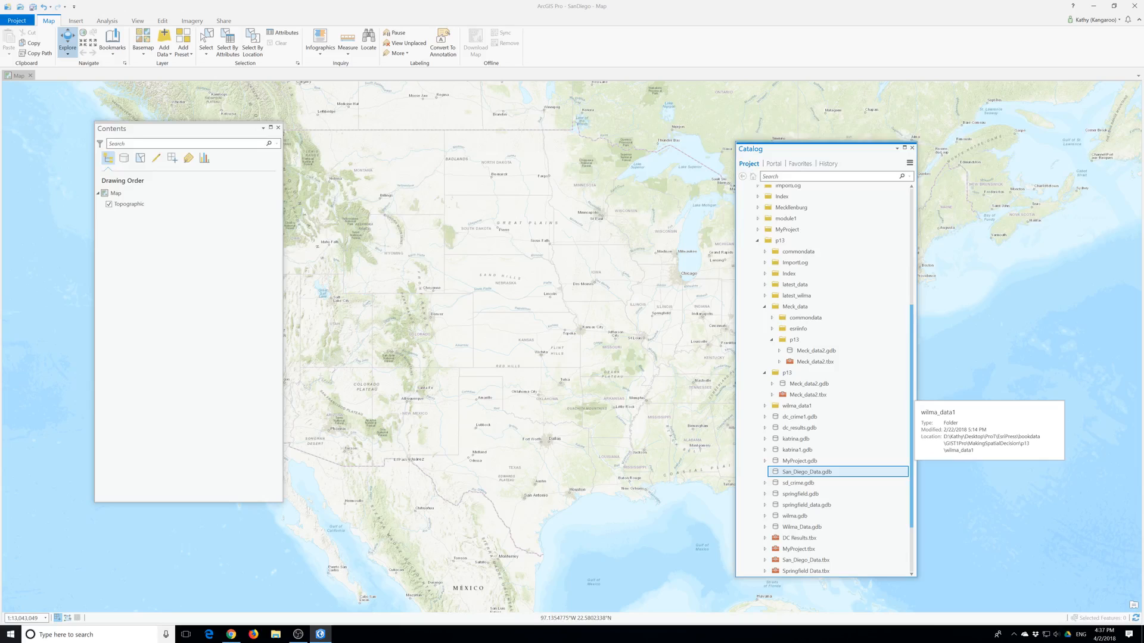
Switch to File Explorer and extract San_Diego_Data.ppkx in Downloads with 7-Zip into a San_Diego_Data subfolder
click(276, 635)
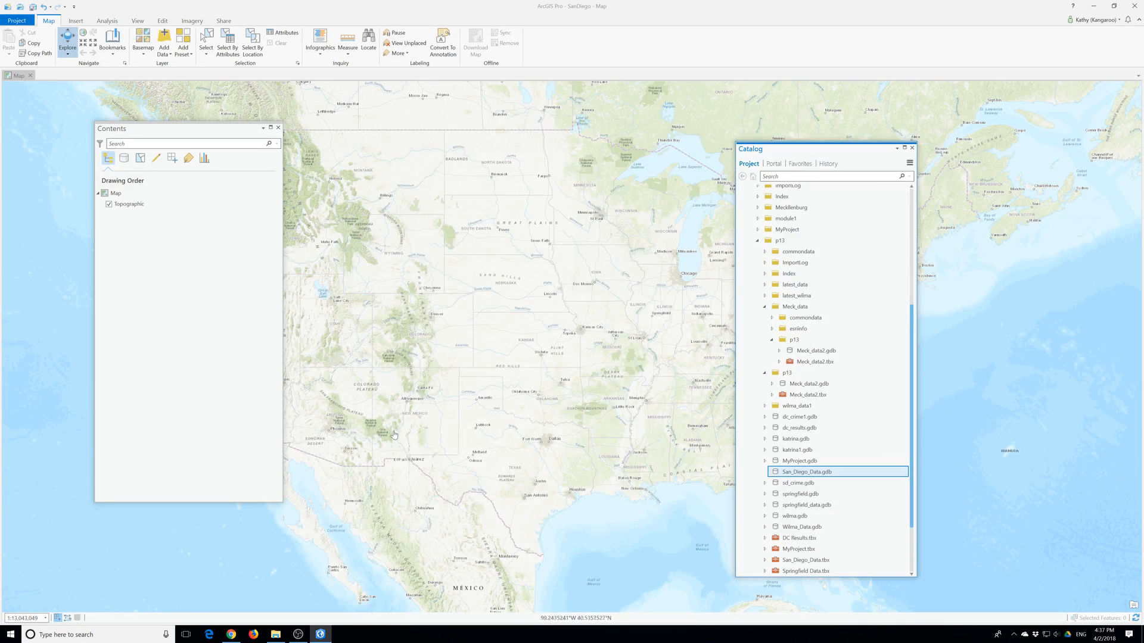
click(276, 635)
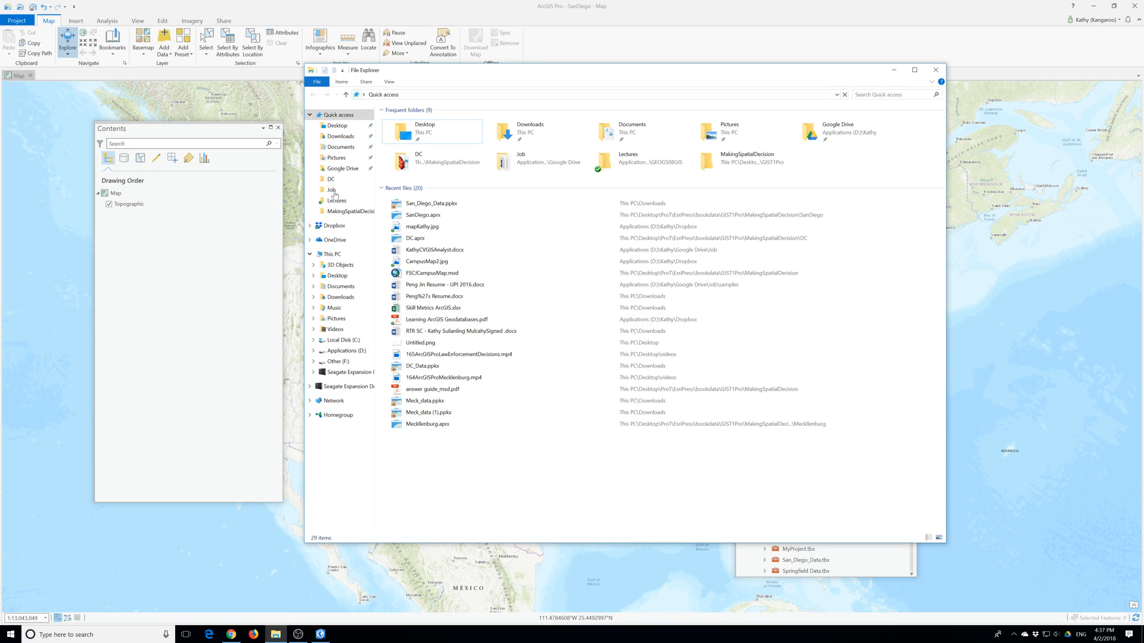
click(341, 136)
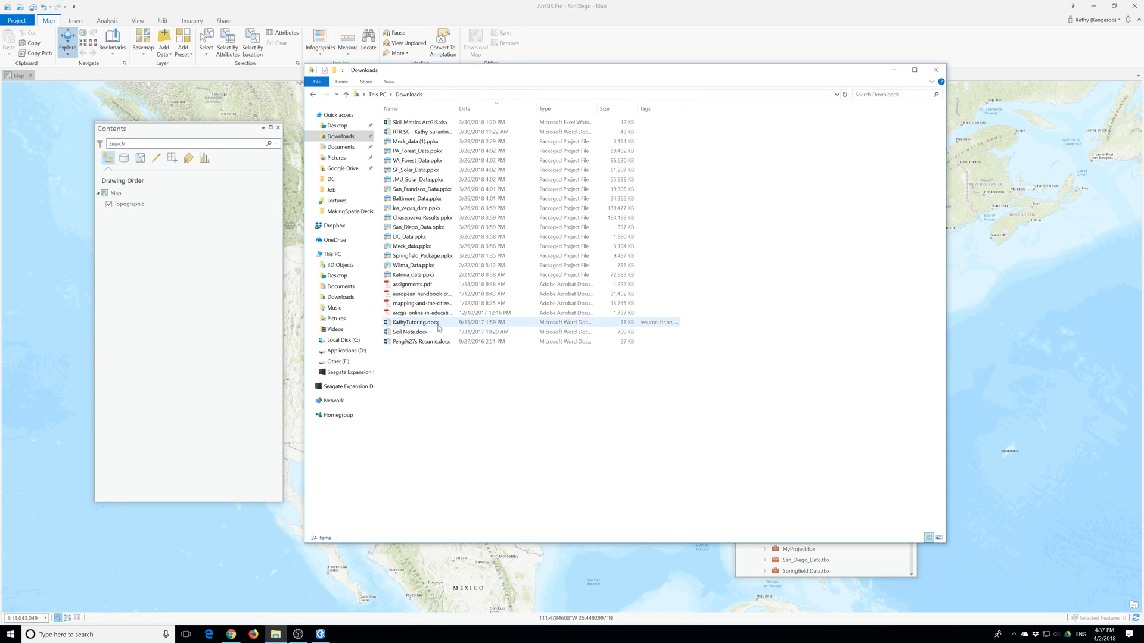
click(408, 227)
right_click(409, 227)
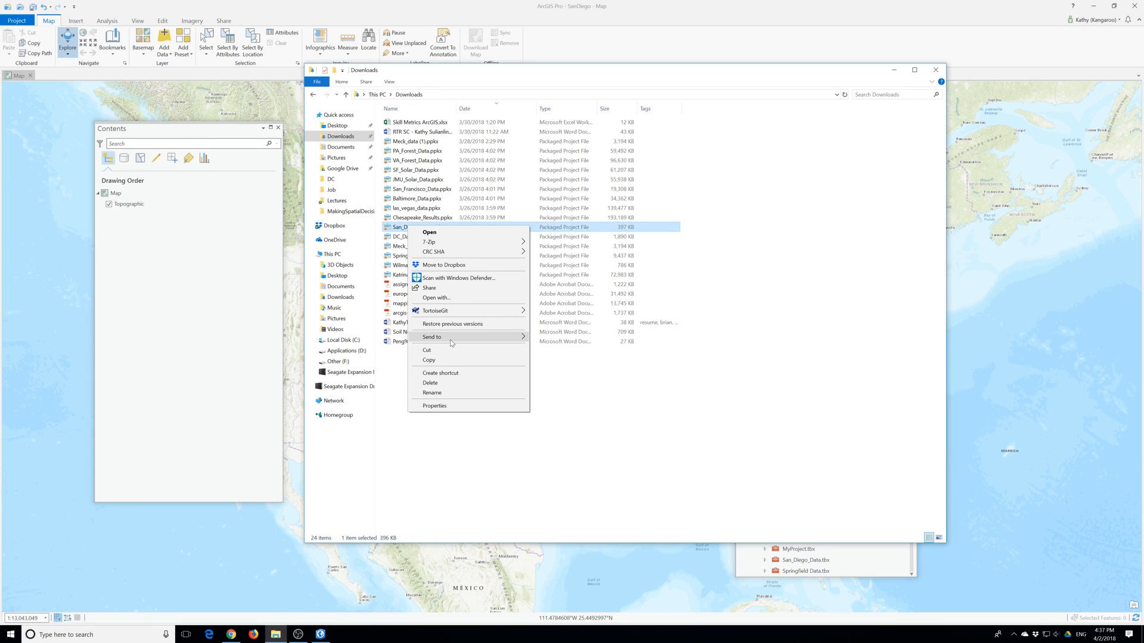
mouse_move(523, 240)
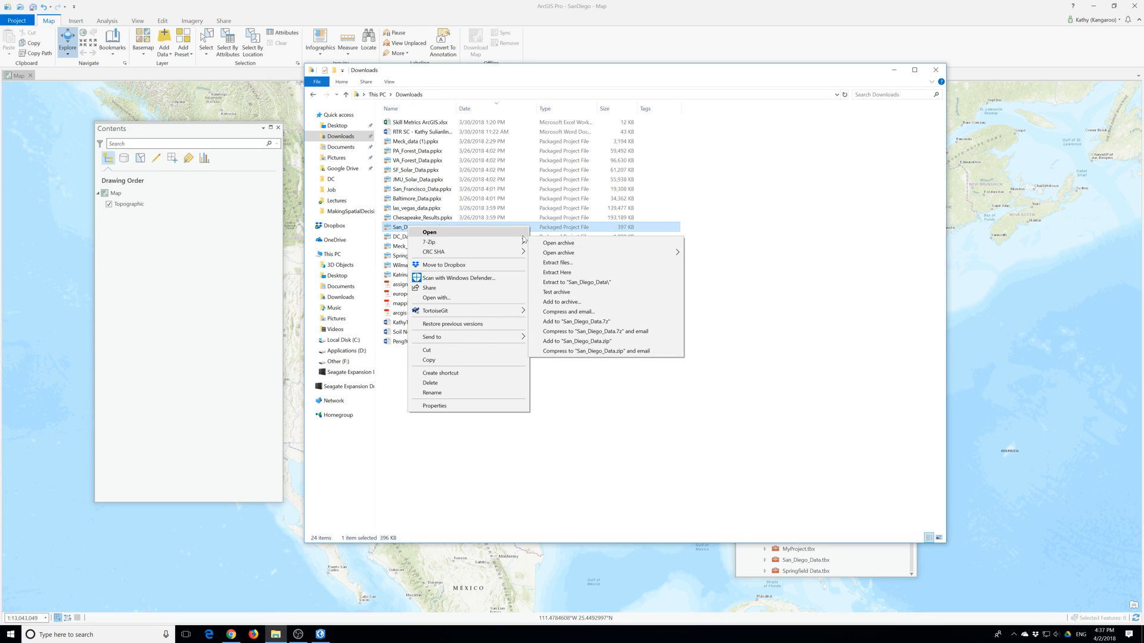
click(566, 264)
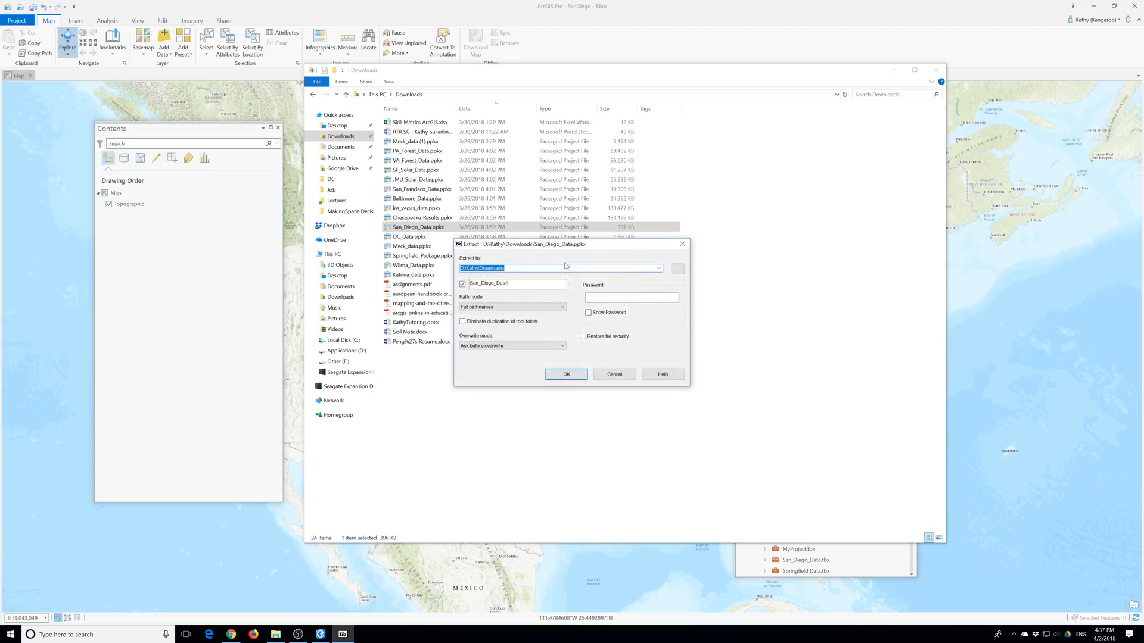
click(567, 374)
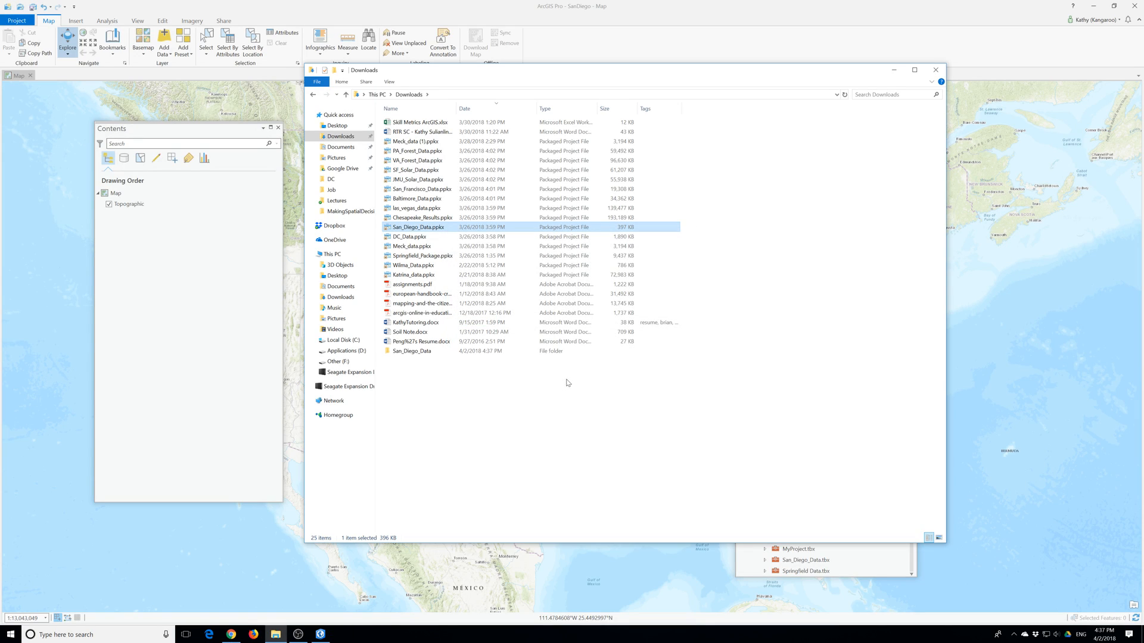
Copy the San_Diego_Data folder from Downloads into the MakingSpatialDecision folder under Desktop's EsriPress\bookdata\GIST1Pro
click(418, 353)
right_click(417, 353)
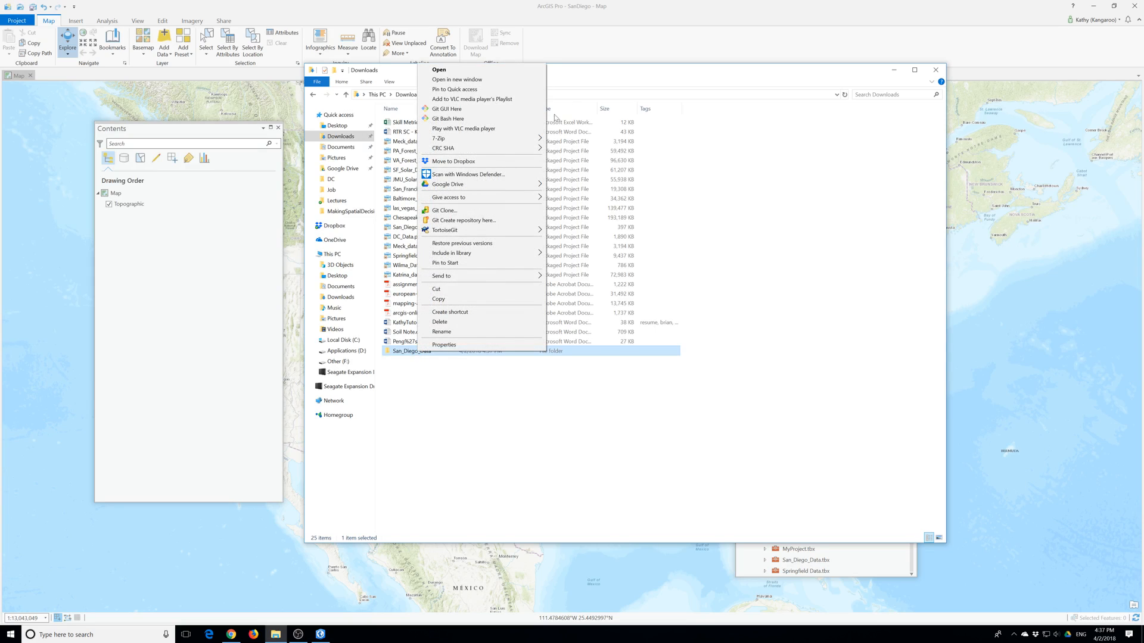
click(455, 298)
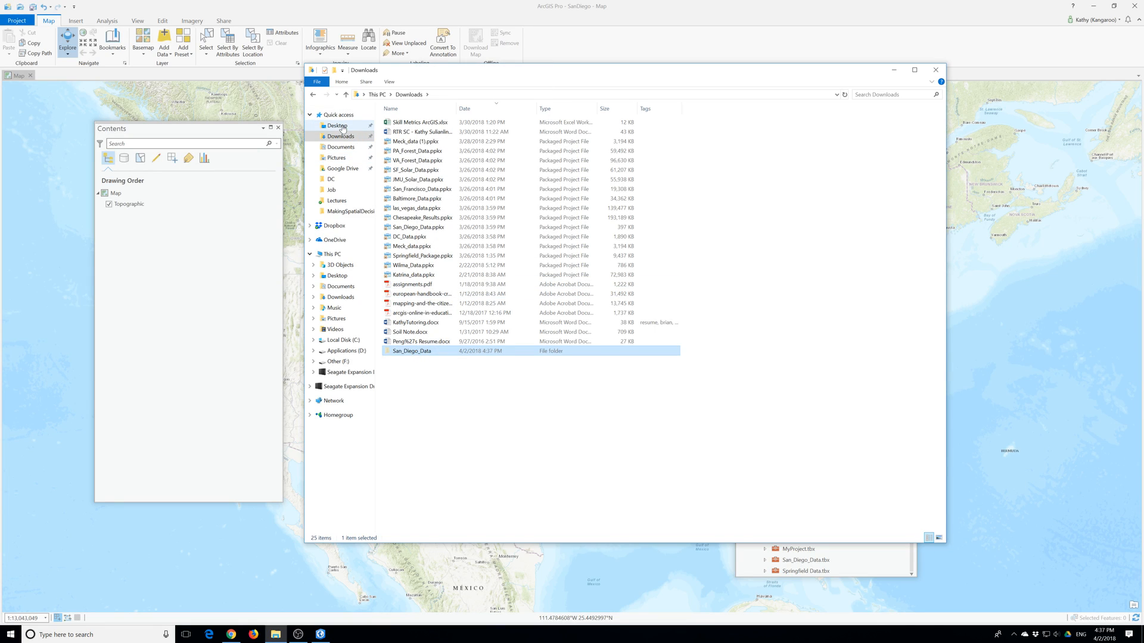
click(340, 127)
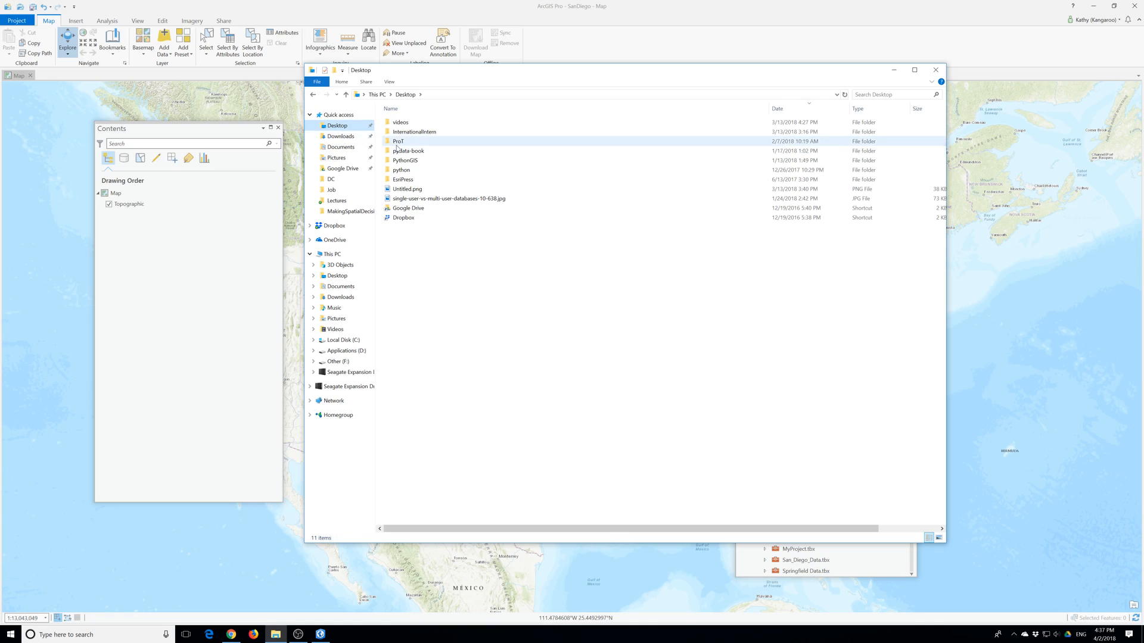
double_click(397, 148)
double_click(404, 122)
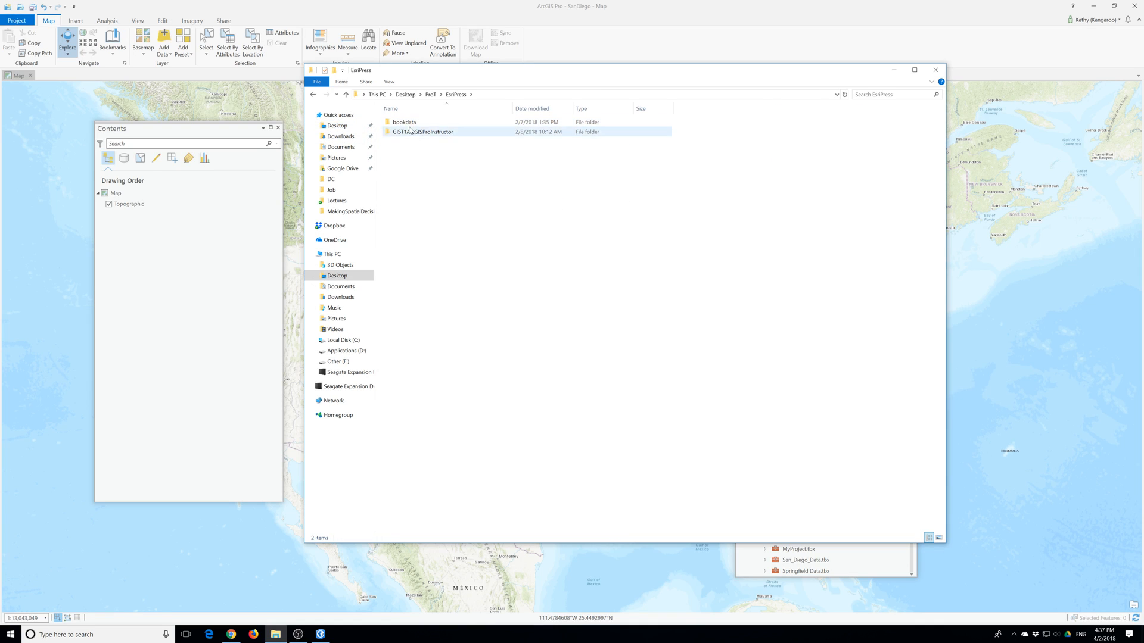
double_click(407, 122)
double_click(405, 124)
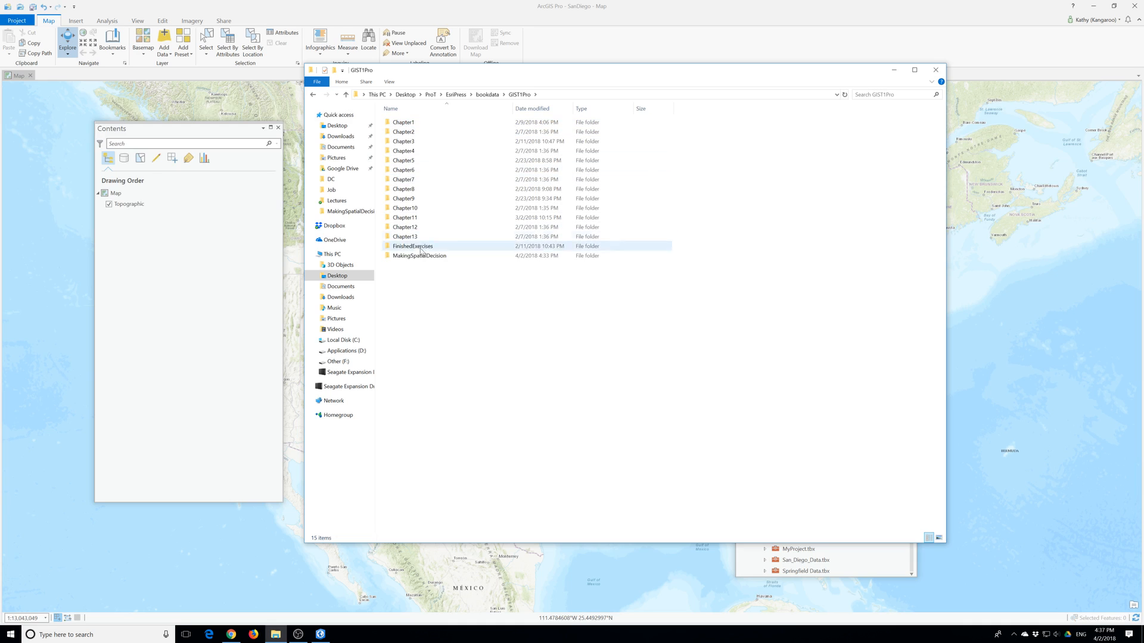
double_click(418, 260)
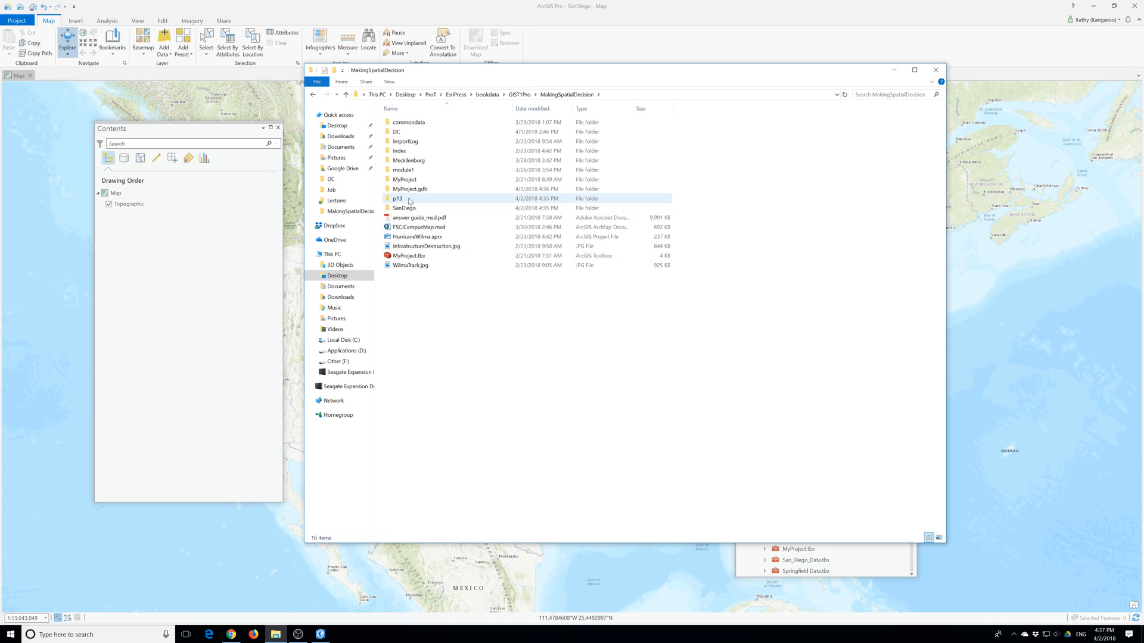
right_click(394, 354)
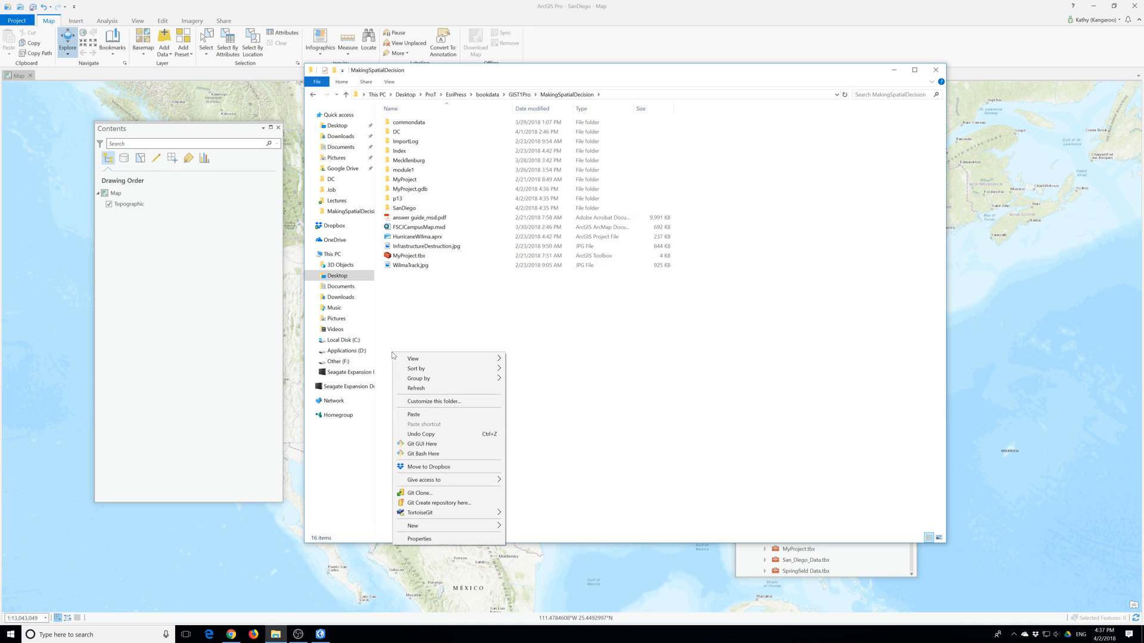
click(429, 413)
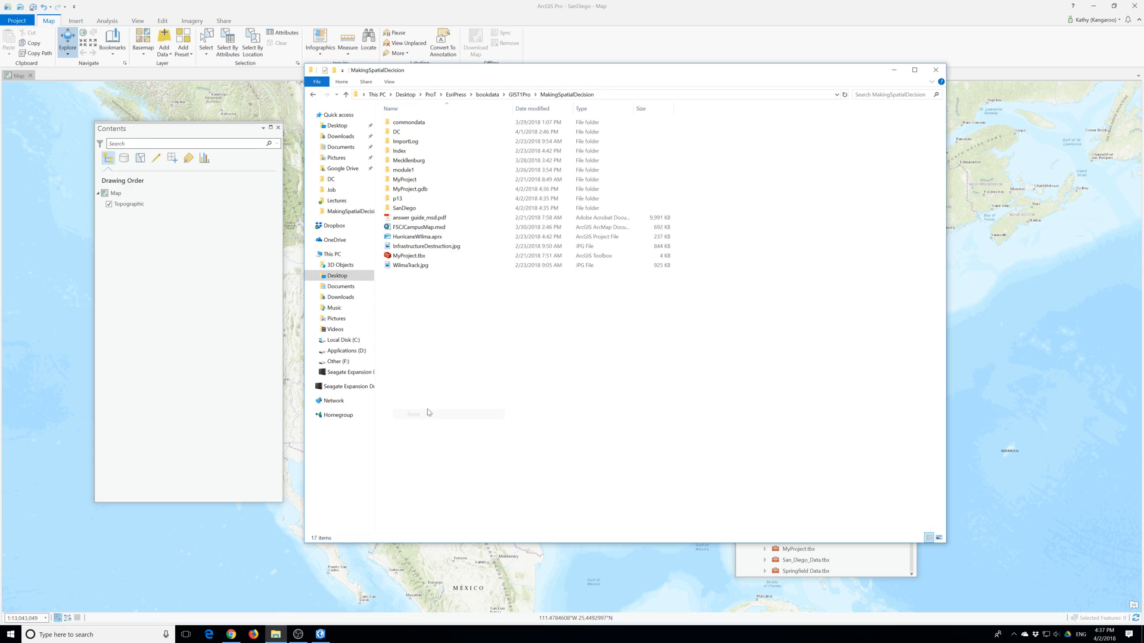
Switch back to ArcGIS Pro and refresh the MakingSpatialDecision folder connection in the Catalog
click(894, 70)
scroll(799, 384, up, 4)
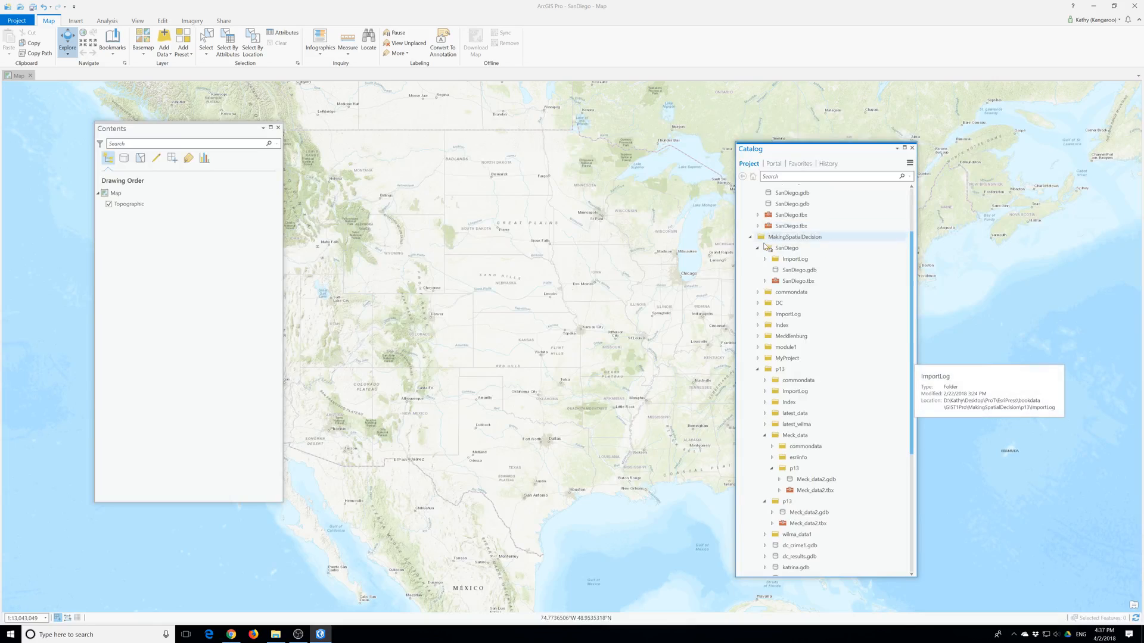
click(770, 237)
right_click(769, 238)
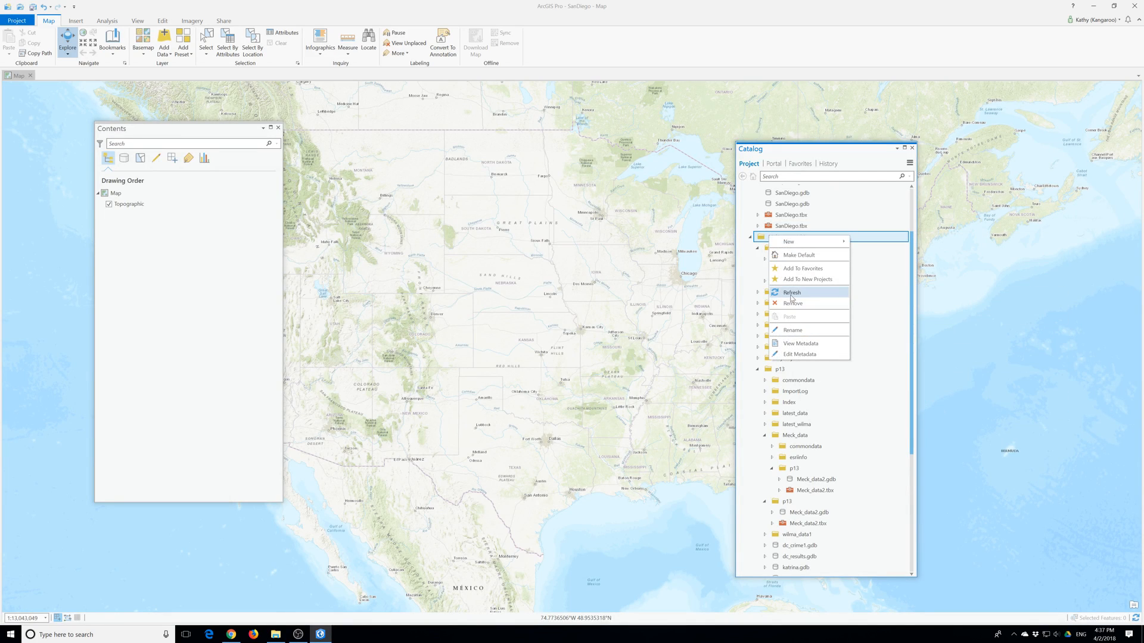
click(791, 294)
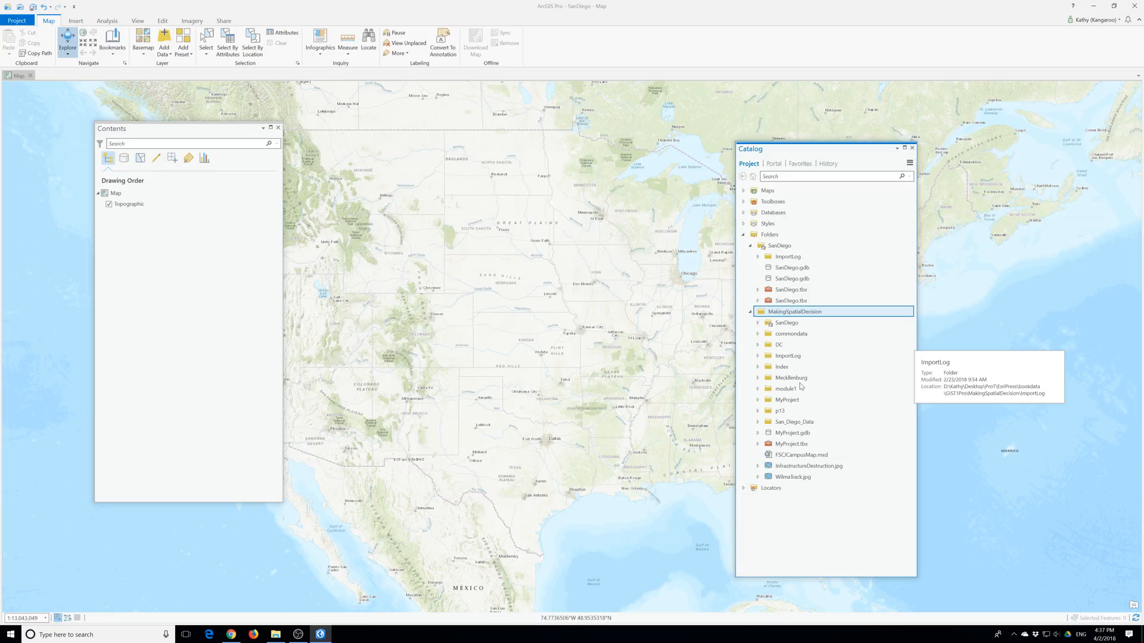
Expand San_Diego_Data with its esriinfo and p13 subfolders, down to the layers feature dataset in sd_crime.gdb
click(758, 422)
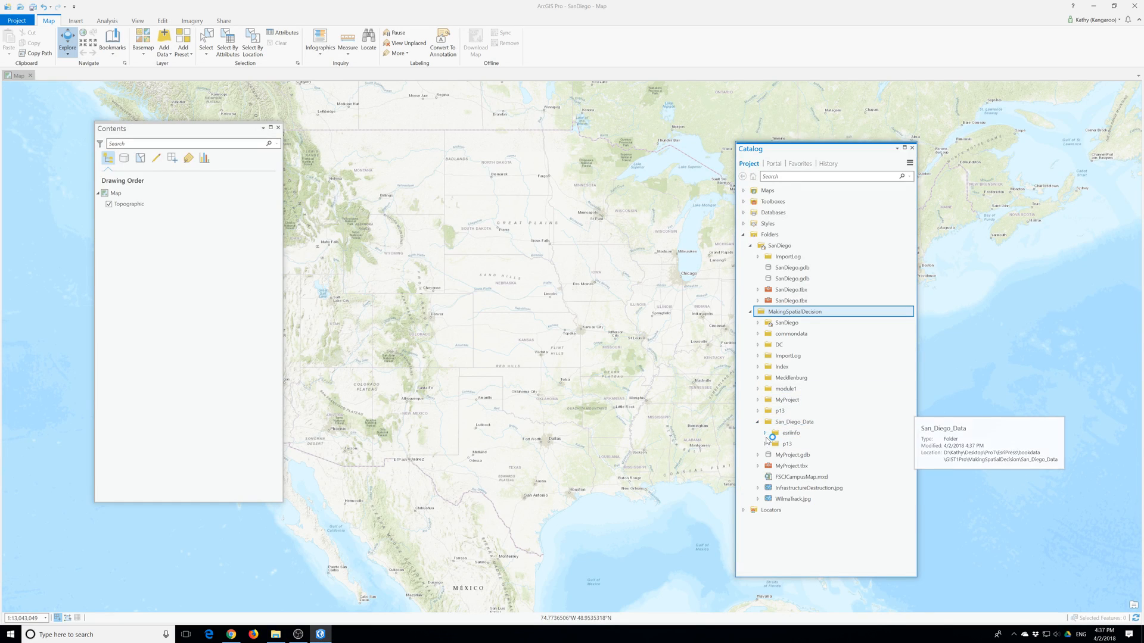
click(765, 433)
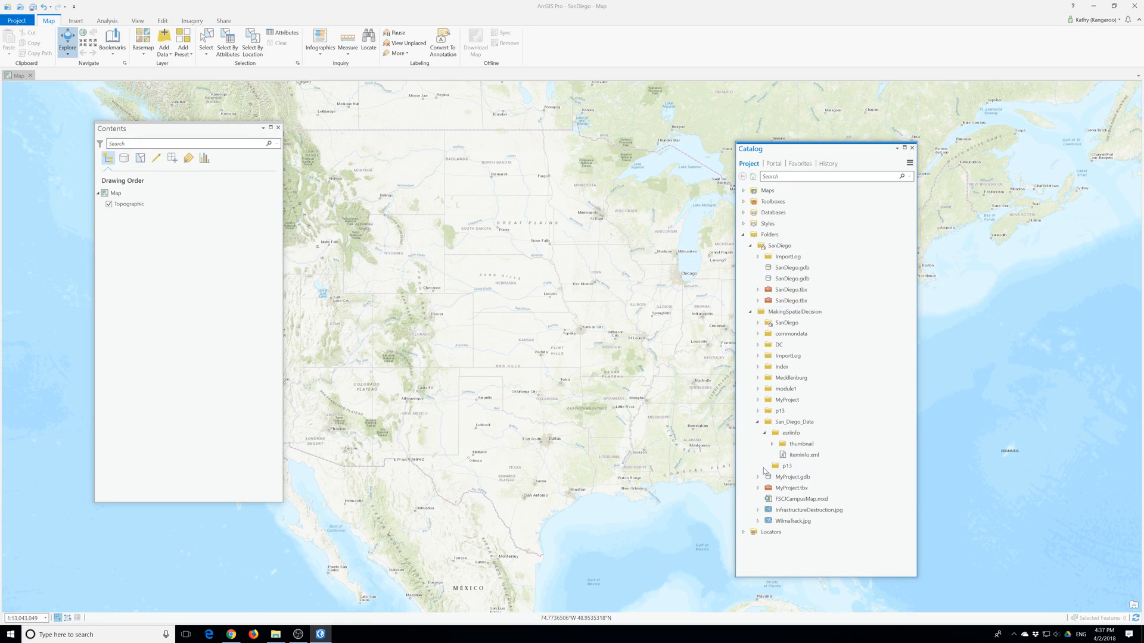
click(765, 466)
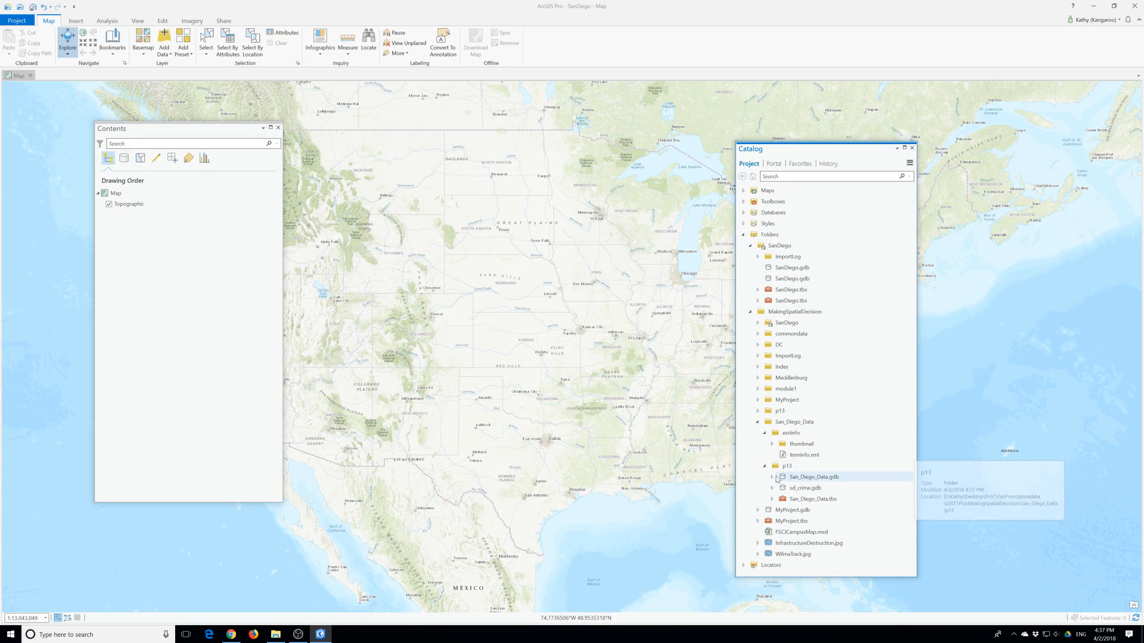
click(772, 489)
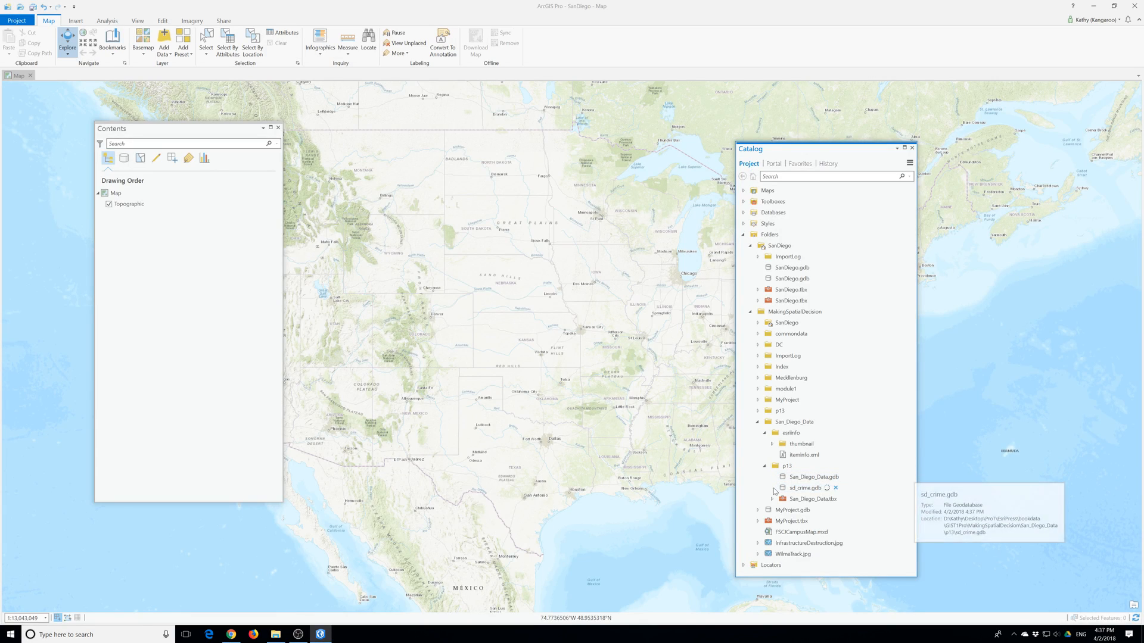
click(780, 499)
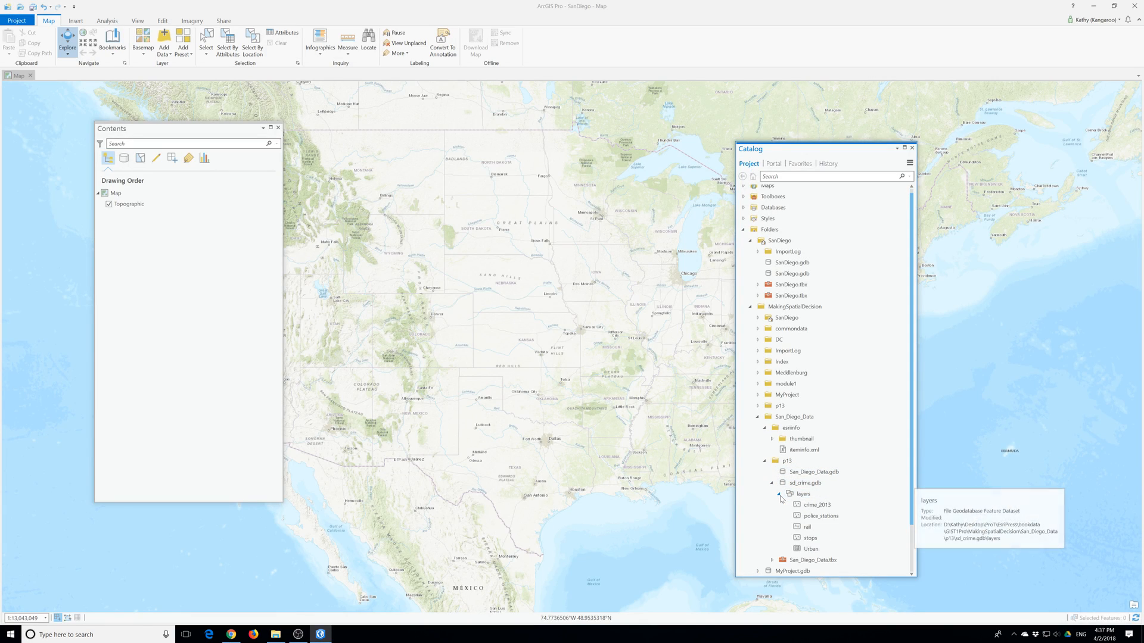
scroll(782, 499, down, 2)
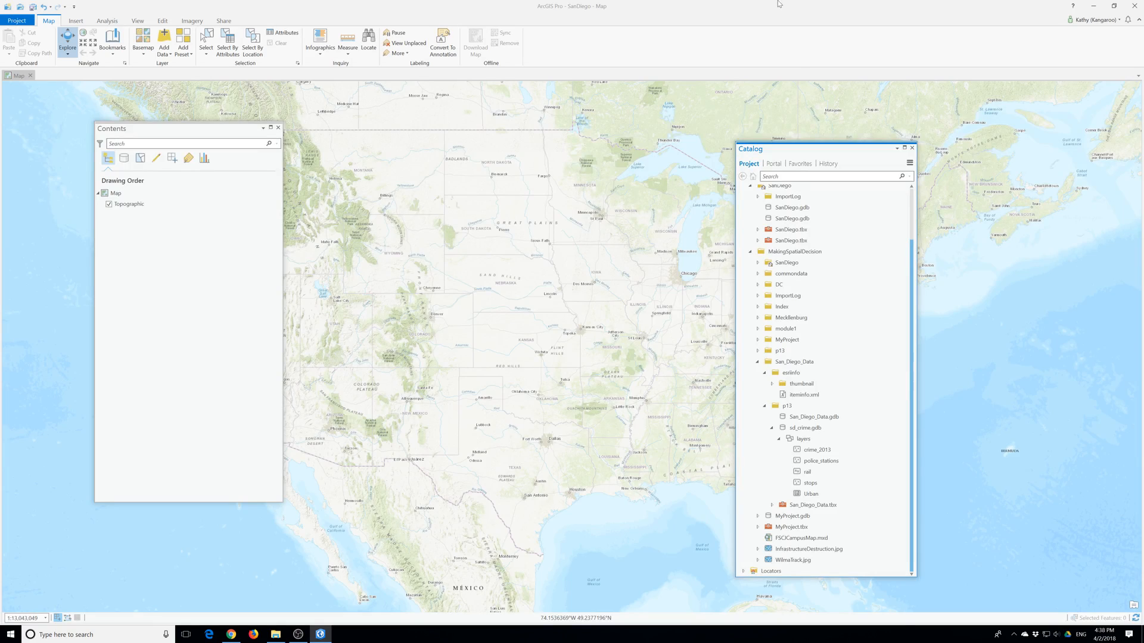
Add the layers feature dataset of sd_crime.gdb to the current map and save the project
click(78, 22)
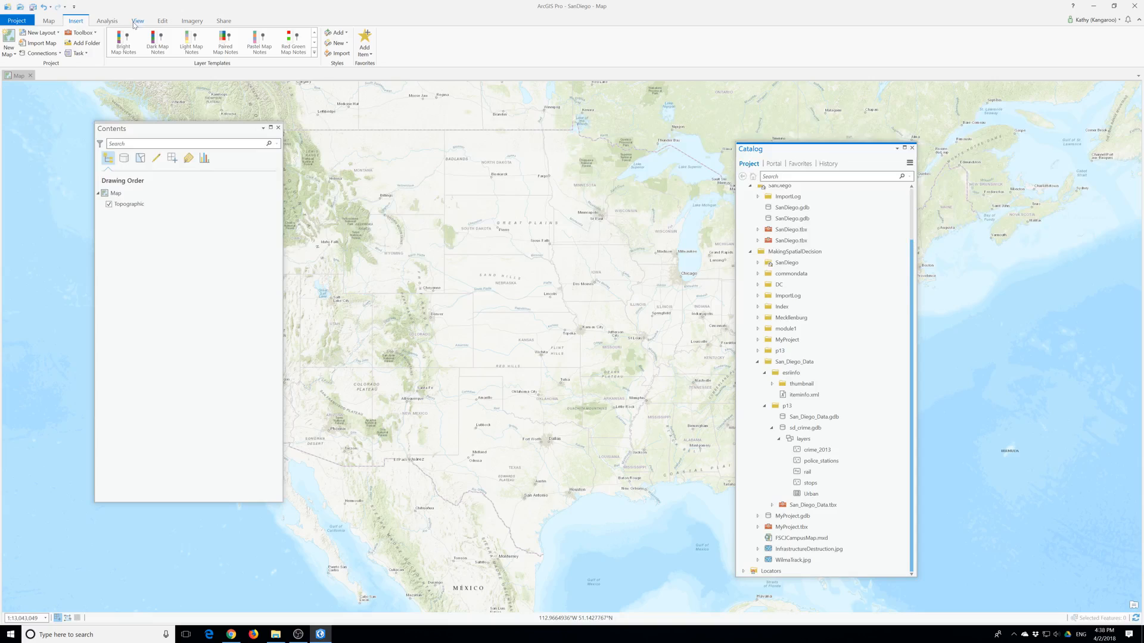
click(105, 23)
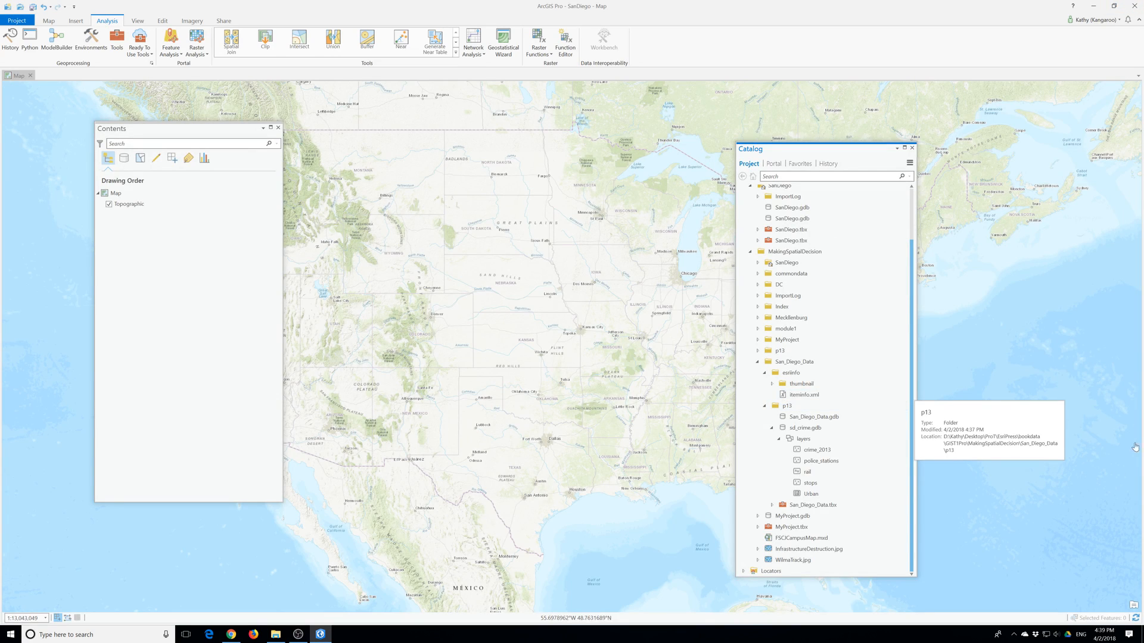
mouse_move(833, 468)
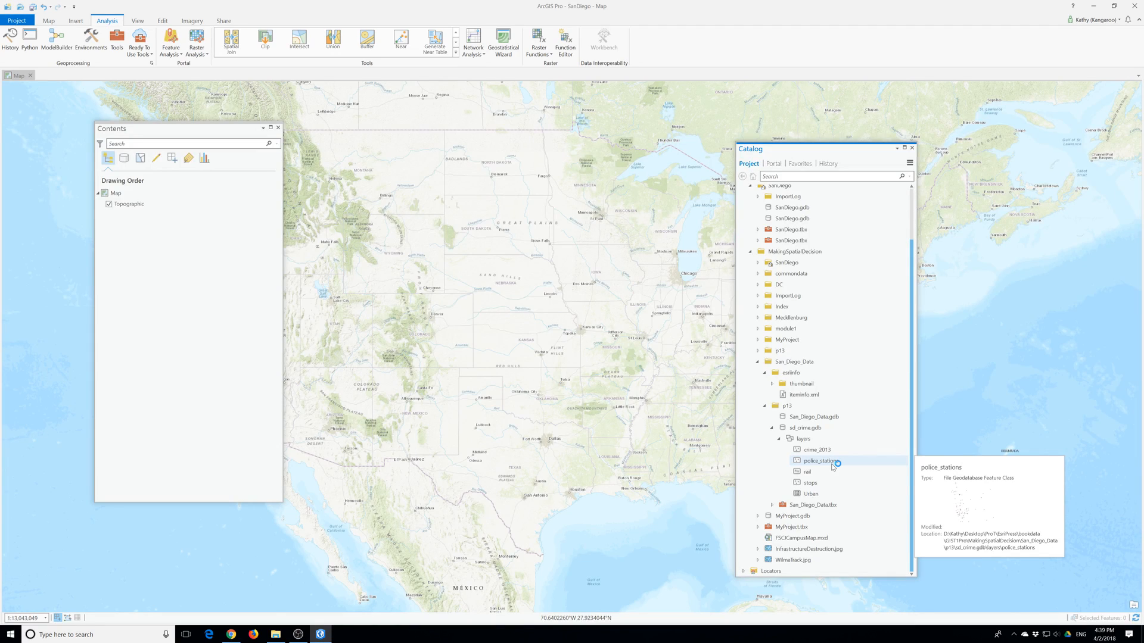
right_click(793, 439)
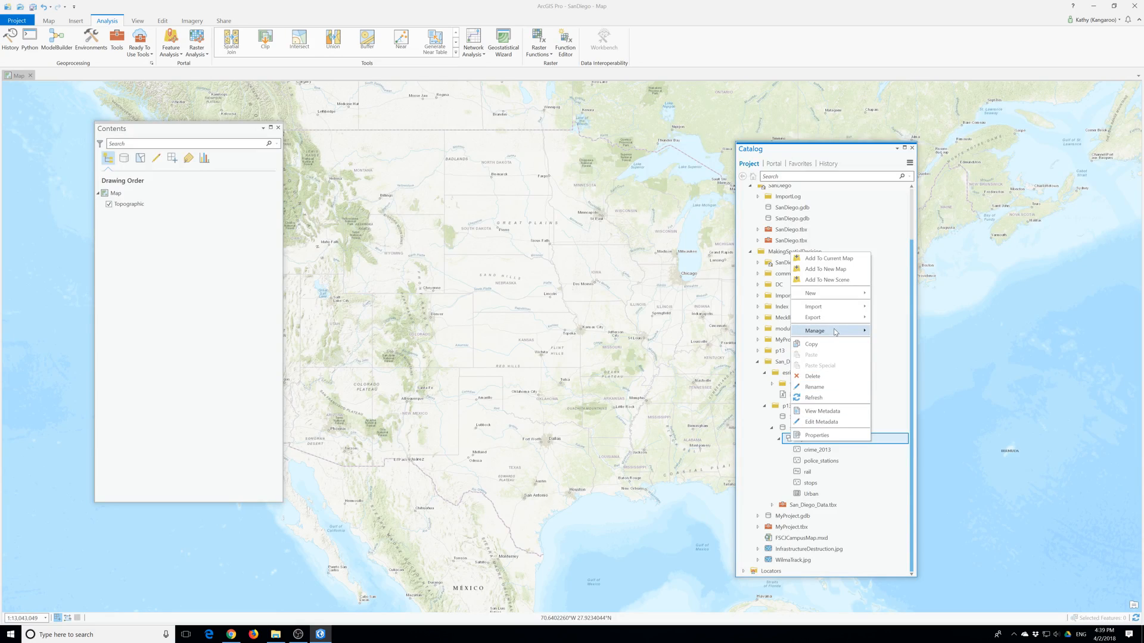
click(832, 258)
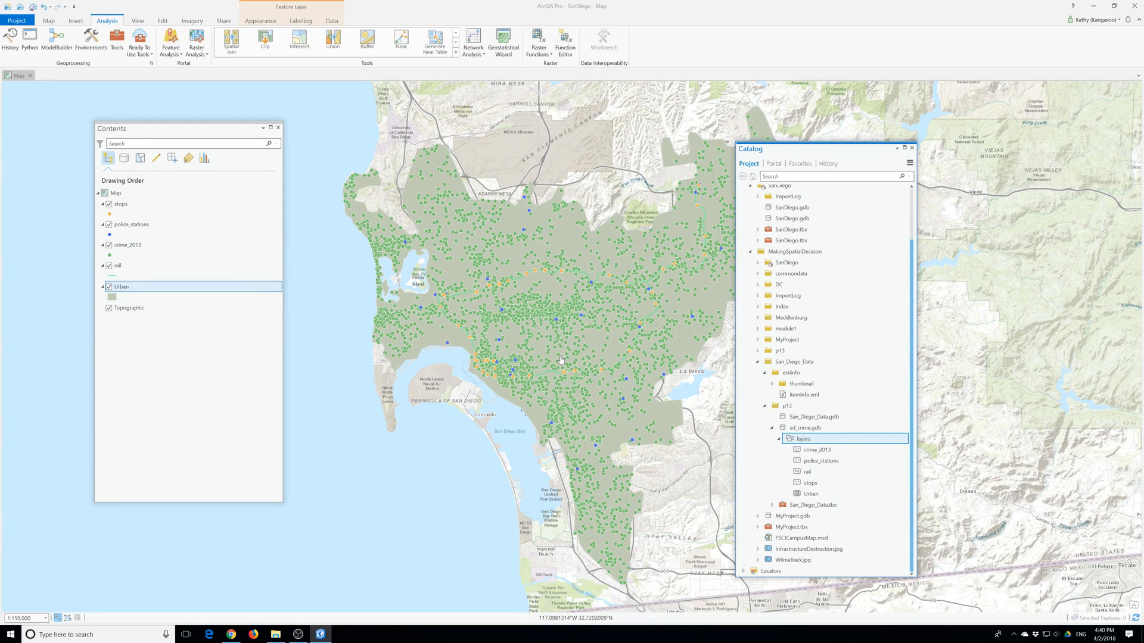
click(32, 8)
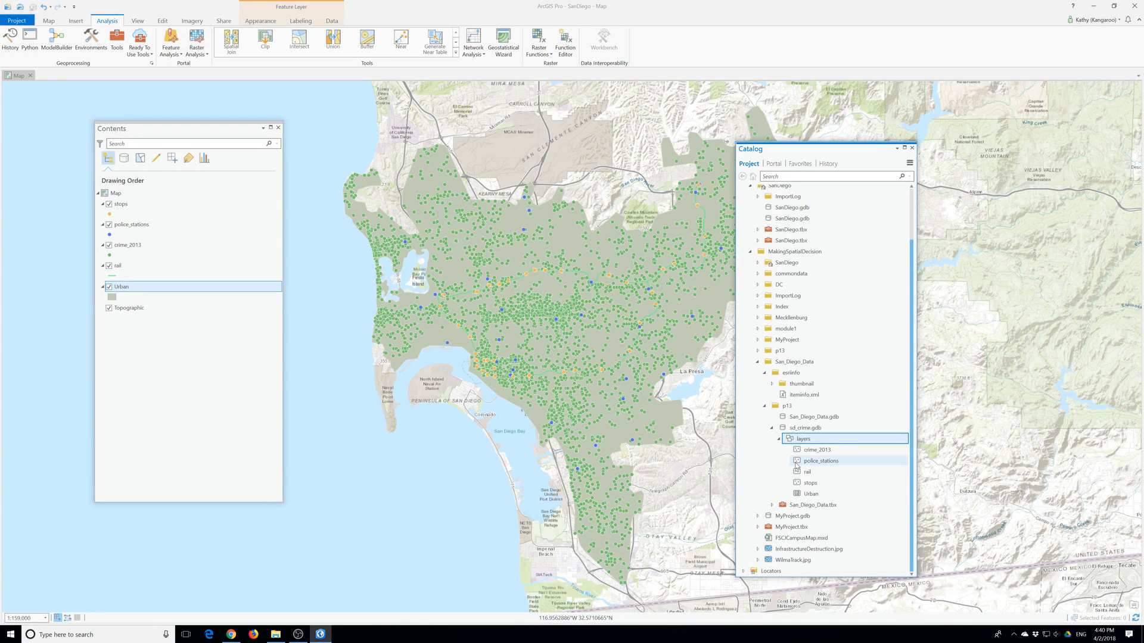
In the geoprocessing Environments, set the output coordinate system to NAD_1983_StatePlane_California_VI_FIPS_0406_Feet
mouse_move(796, 466)
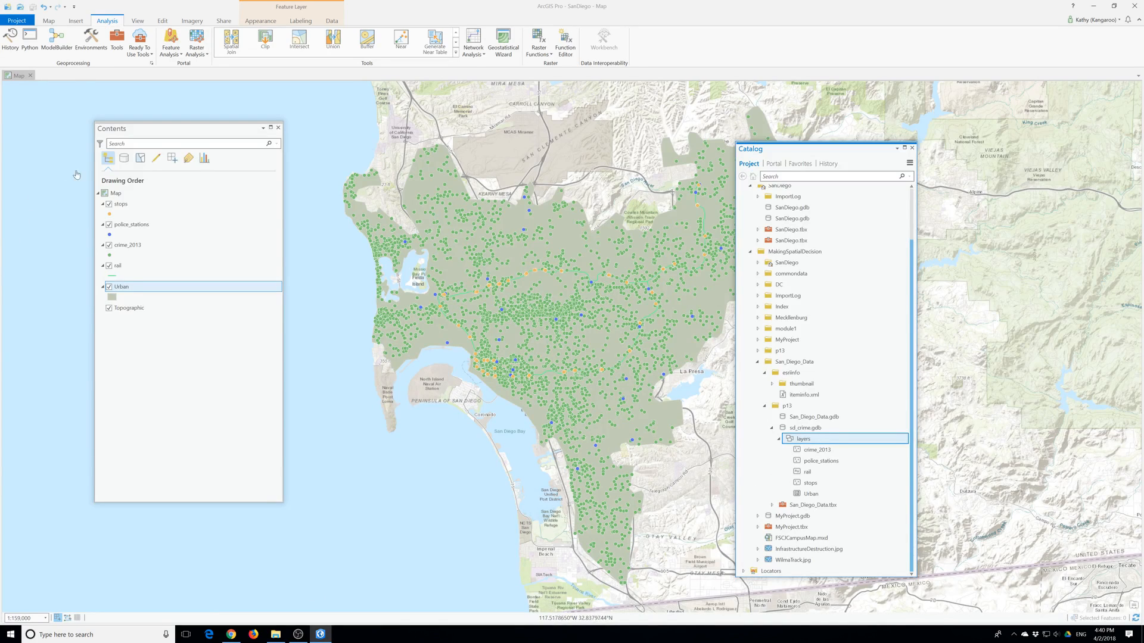
click(82, 44)
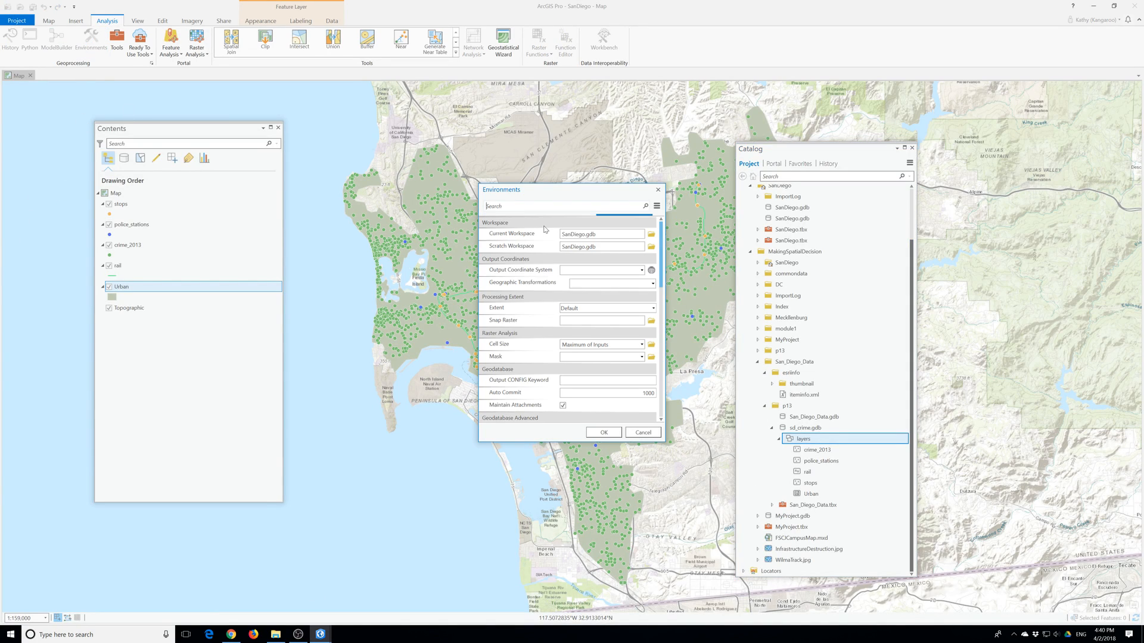
drag(529, 192, 419, 207)
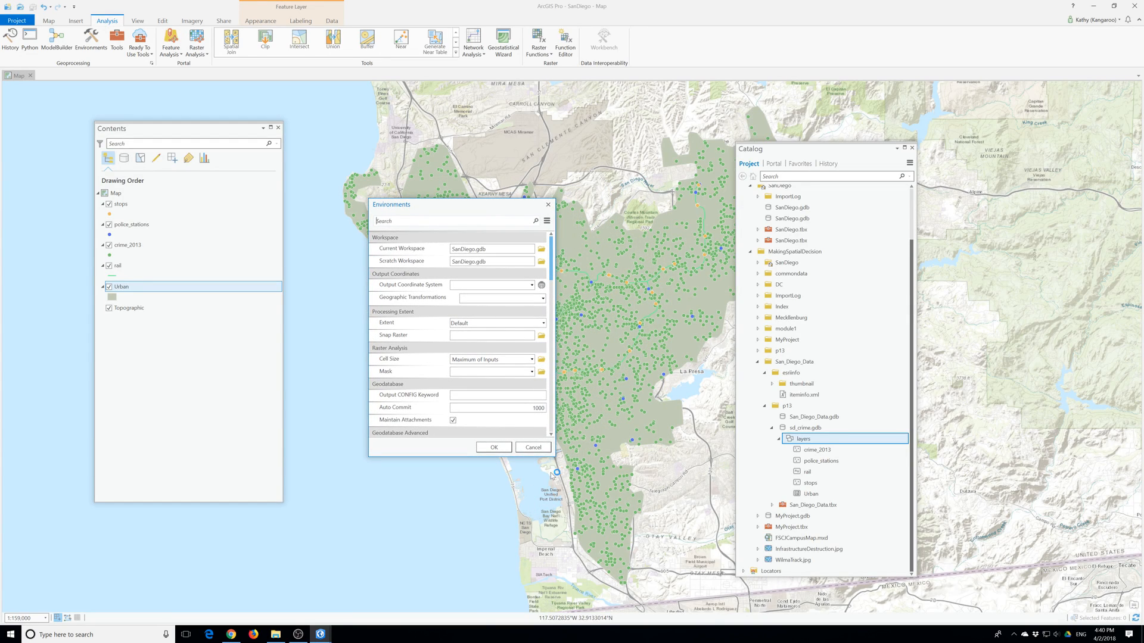
drag(554, 456, 662, 543)
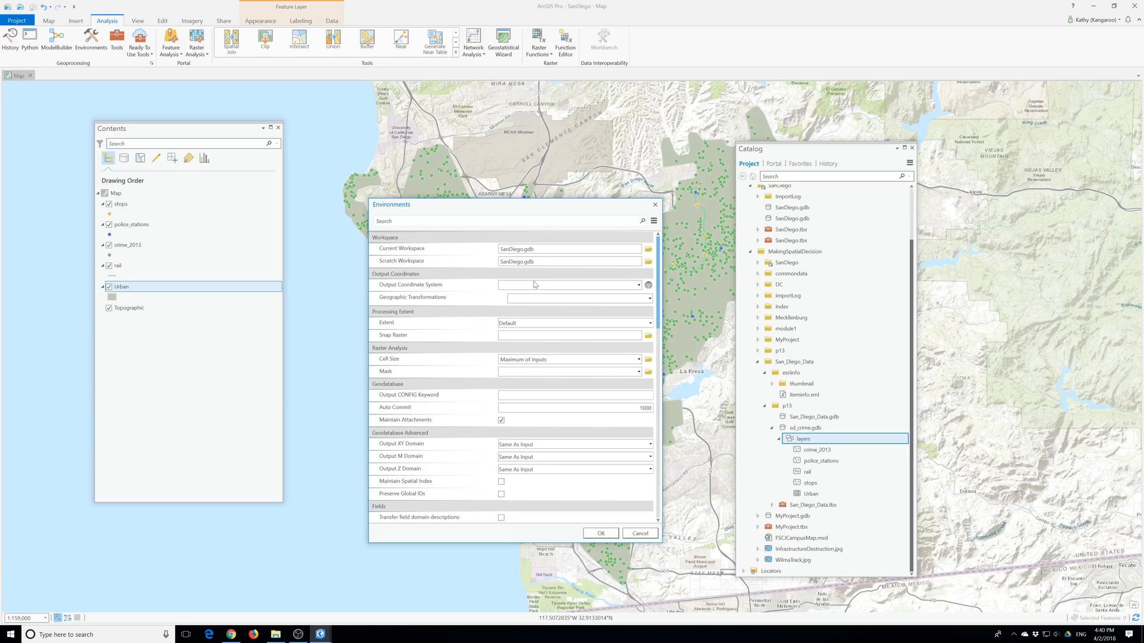
click(648, 285)
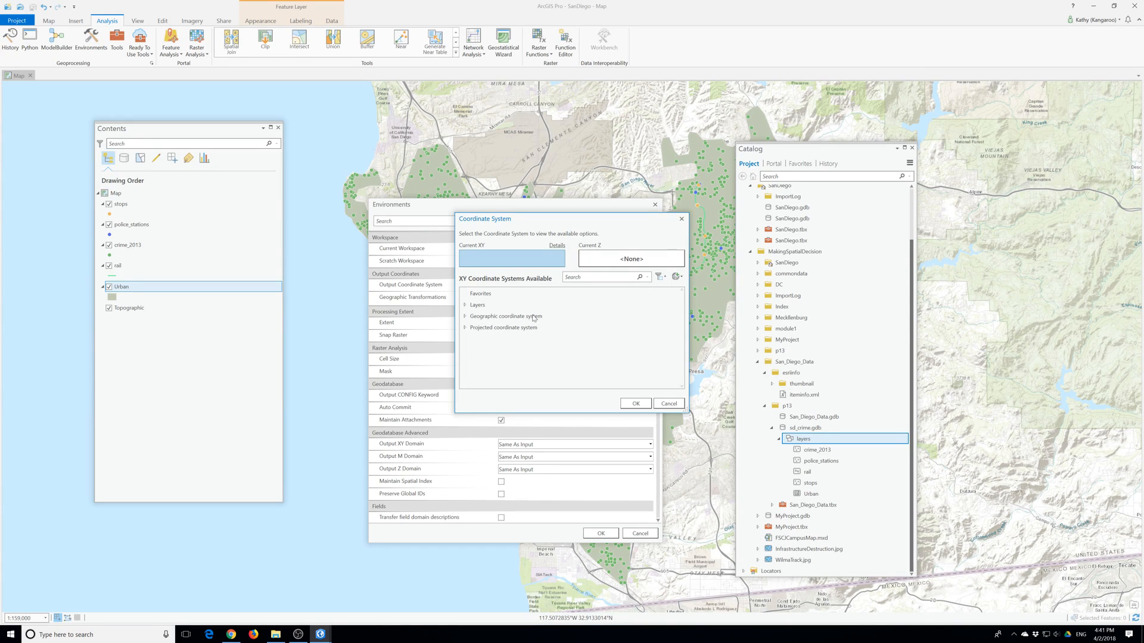
click(681, 218)
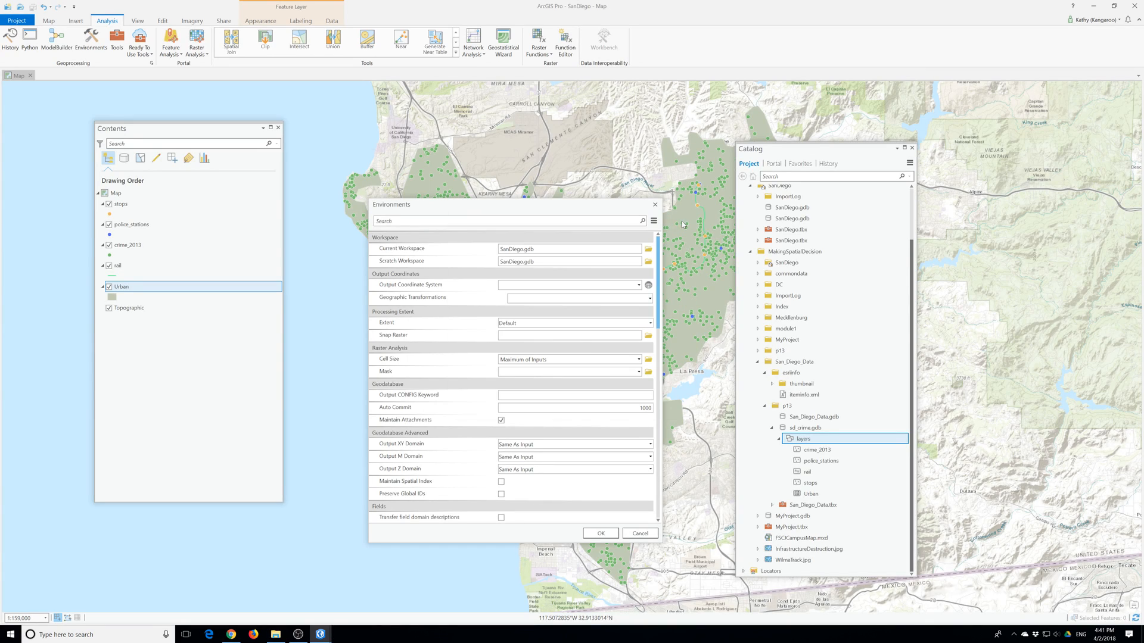
click(639, 285)
click(530, 344)
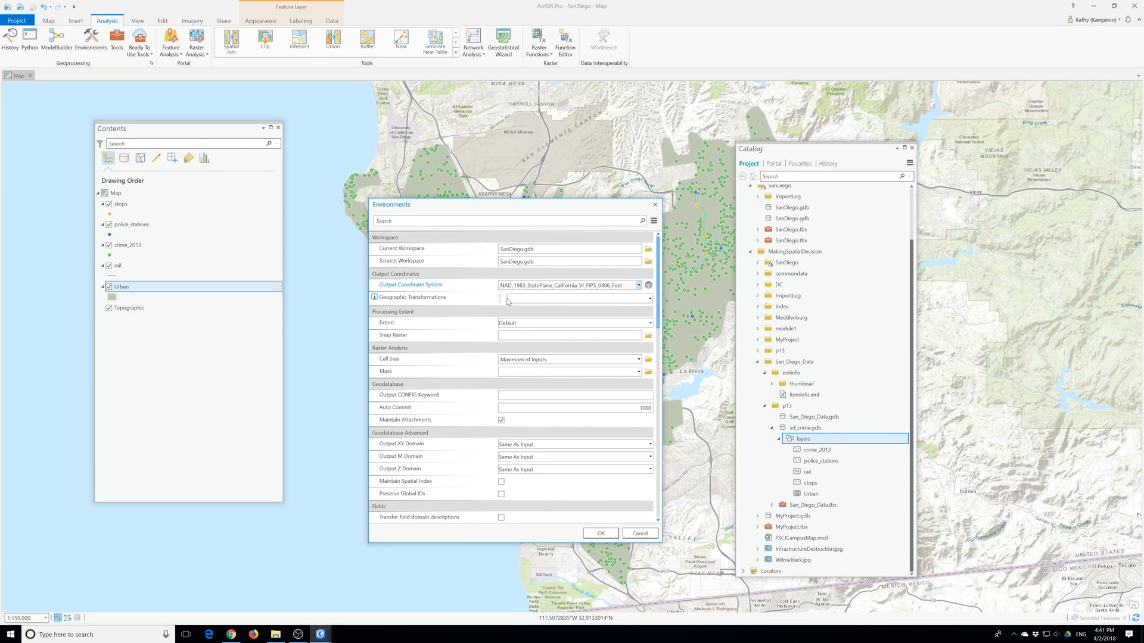
mouse_move(507, 291)
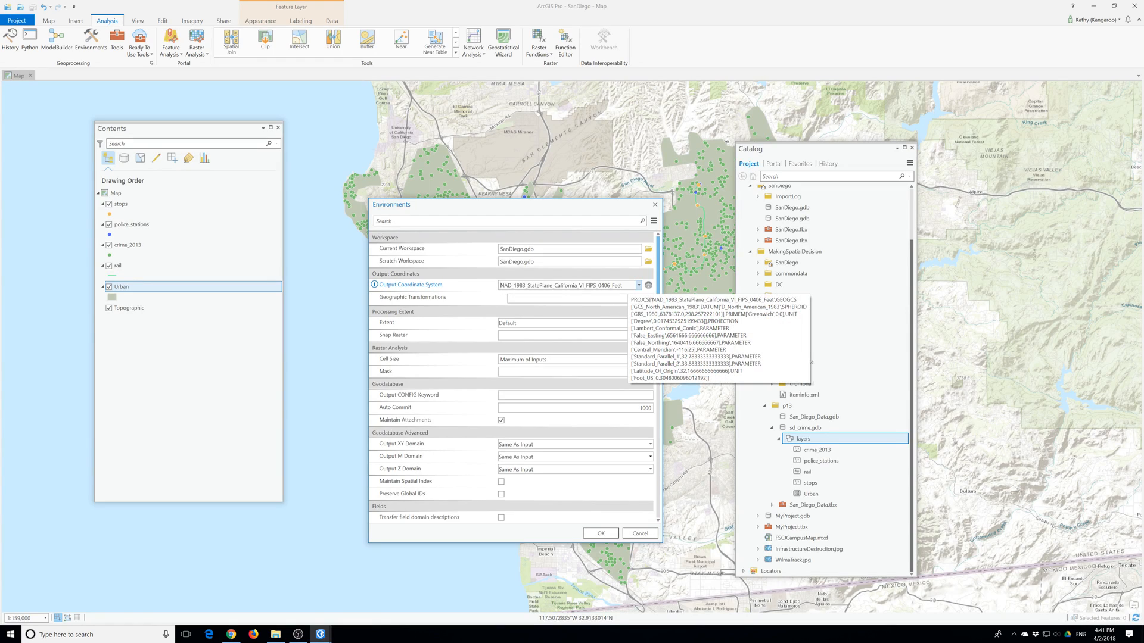
Set the processing extent to match the Urban layer and apply the environment settings
click(628, 325)
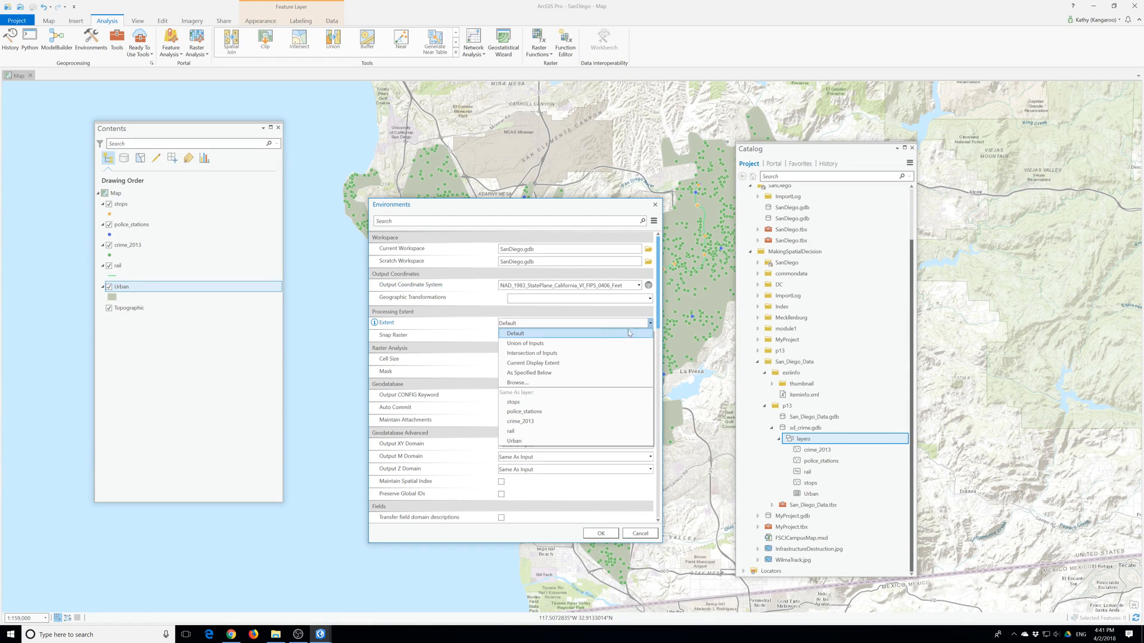
click(530, 442)
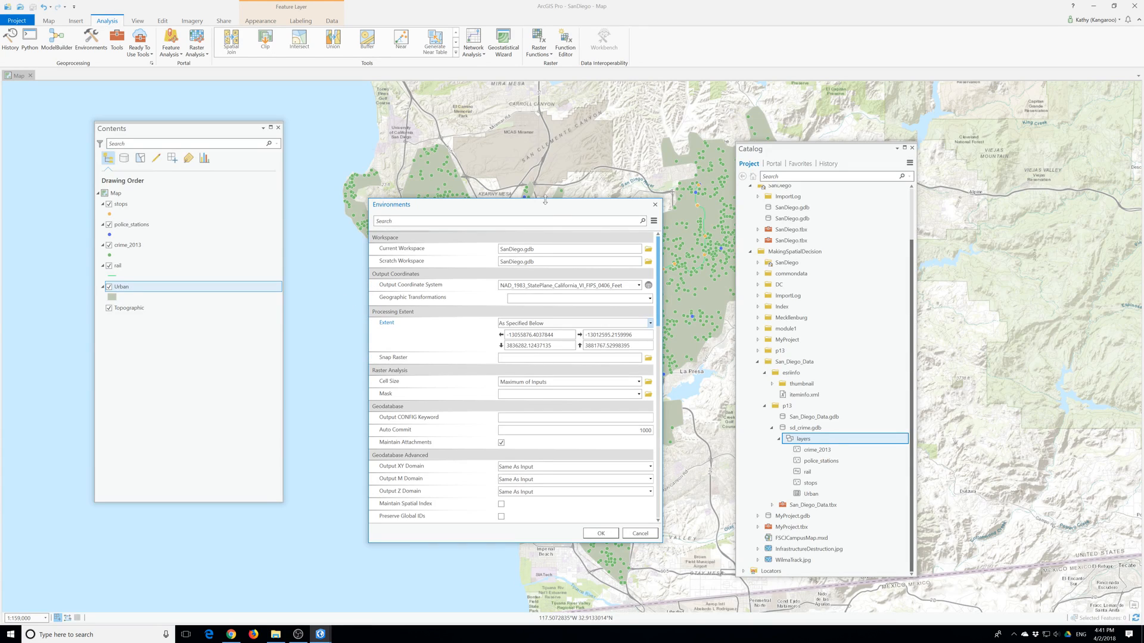
drag(535, 216, 918, 224)
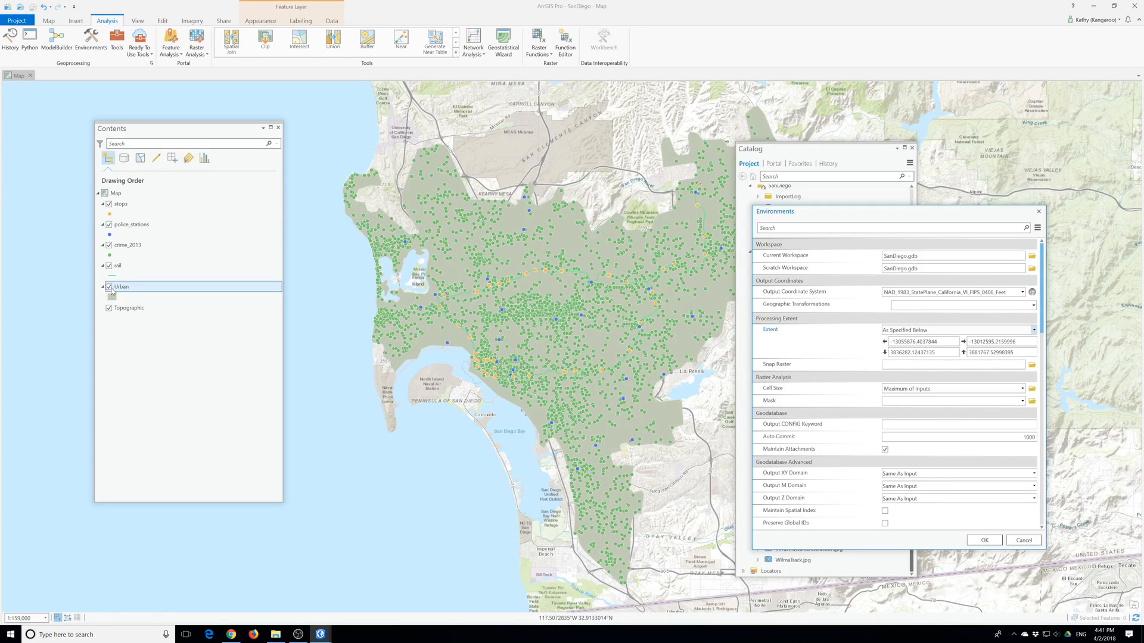
key(Return)
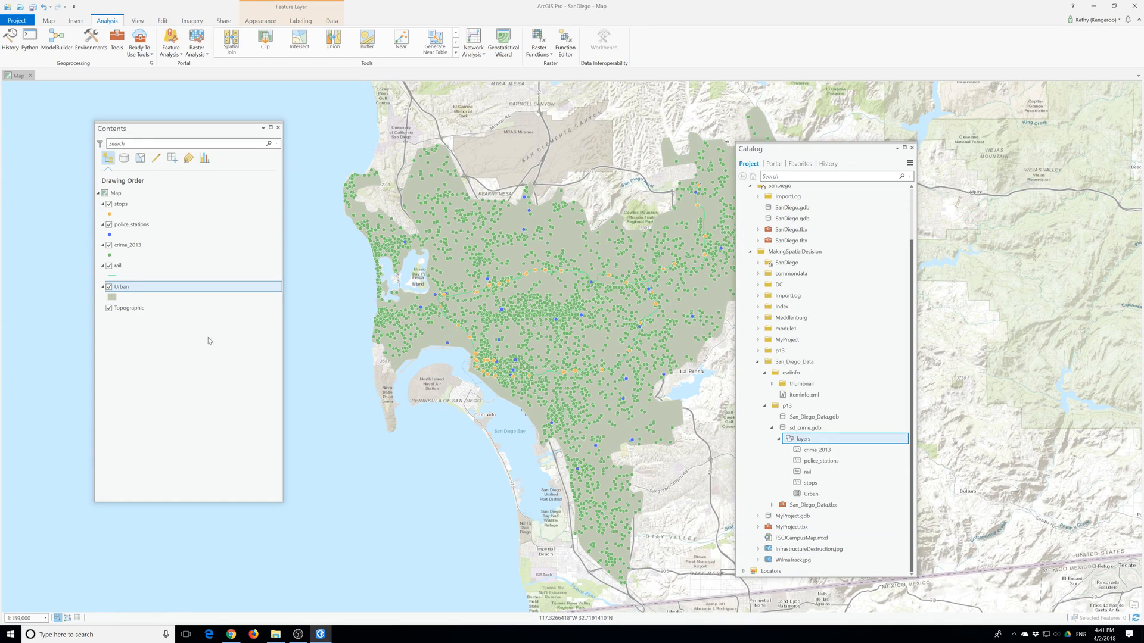
click(110, 289)
click(110, 290)
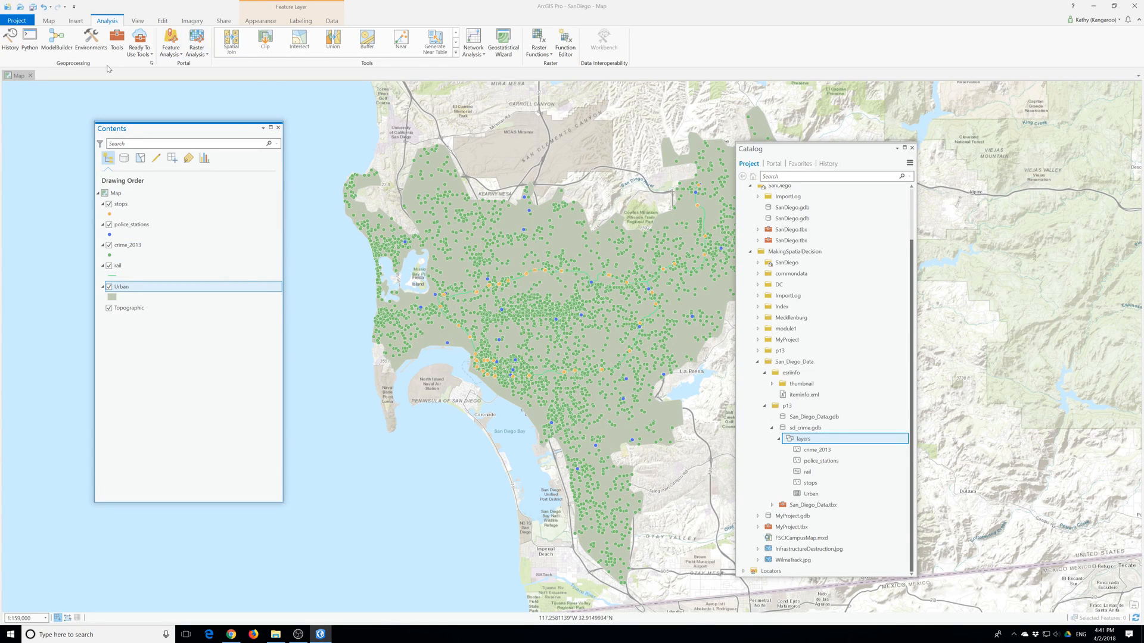
In the geoprocessing Environments, set the raster analysis mask to Urban with cell size Maximum of Inputs, and apply the settings
click(91, 39)
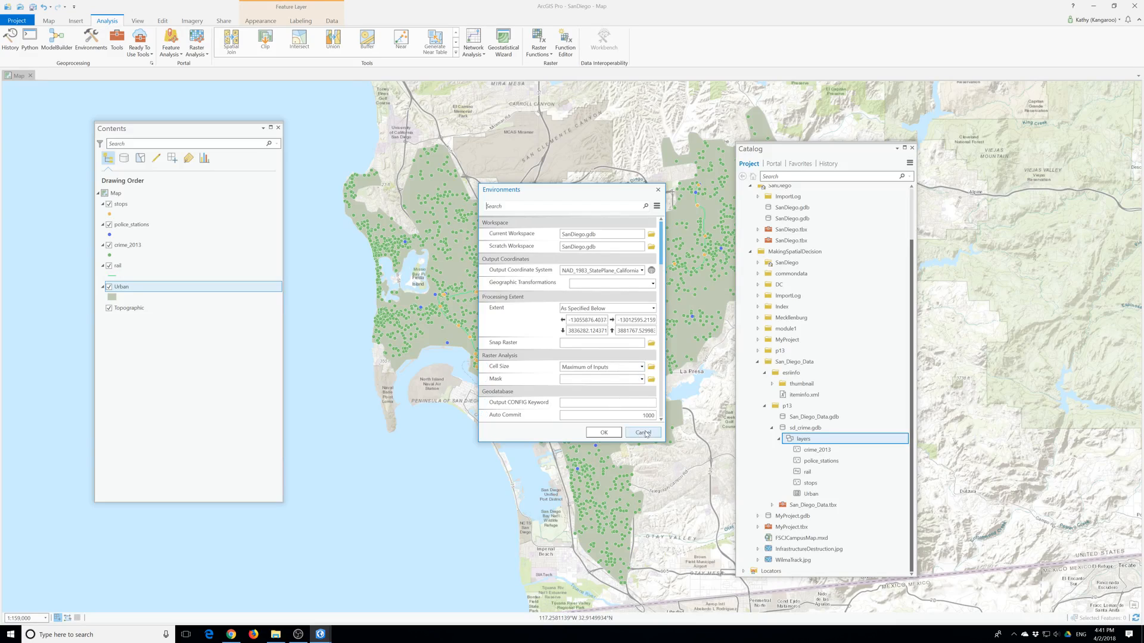
click(642, 367)
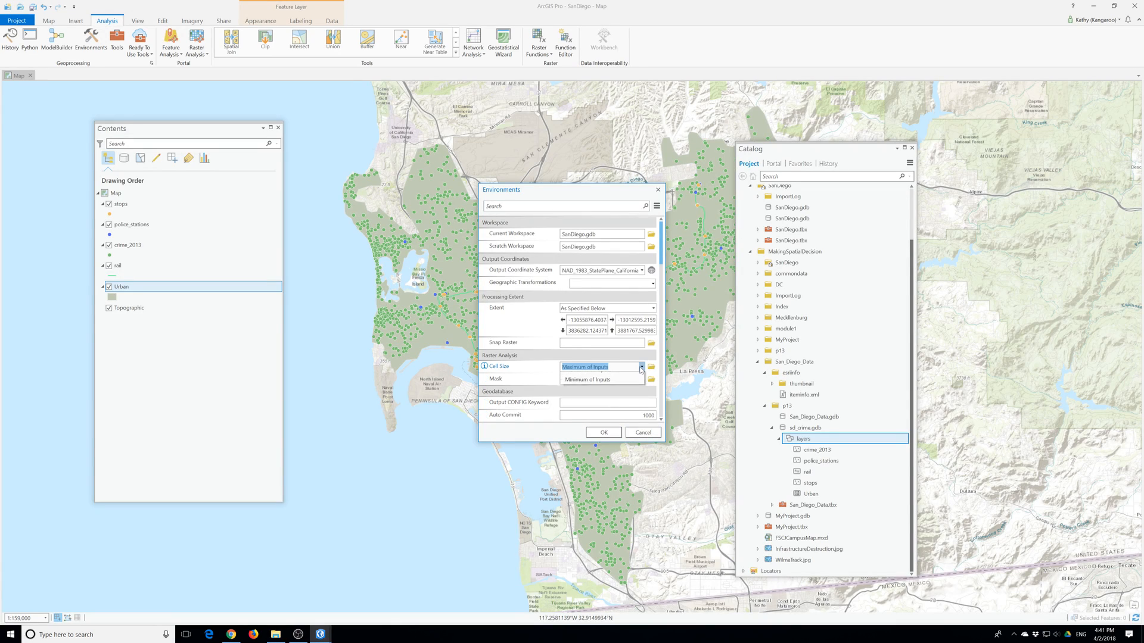
click(547, 376)
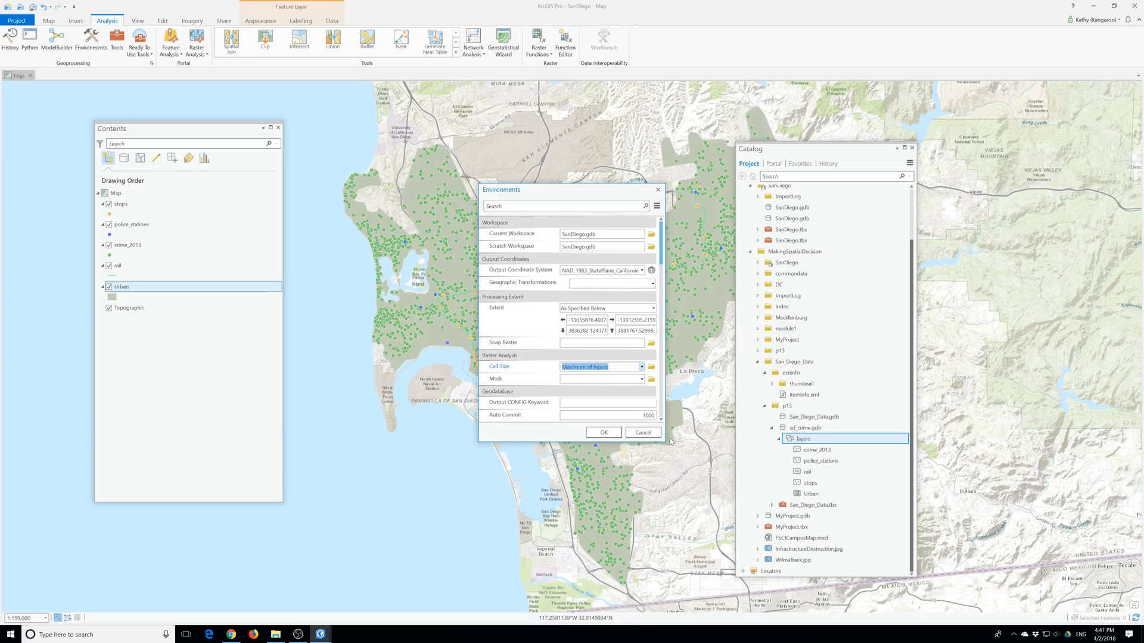
drag(665, 440, 790, 441)
click(769, 380)
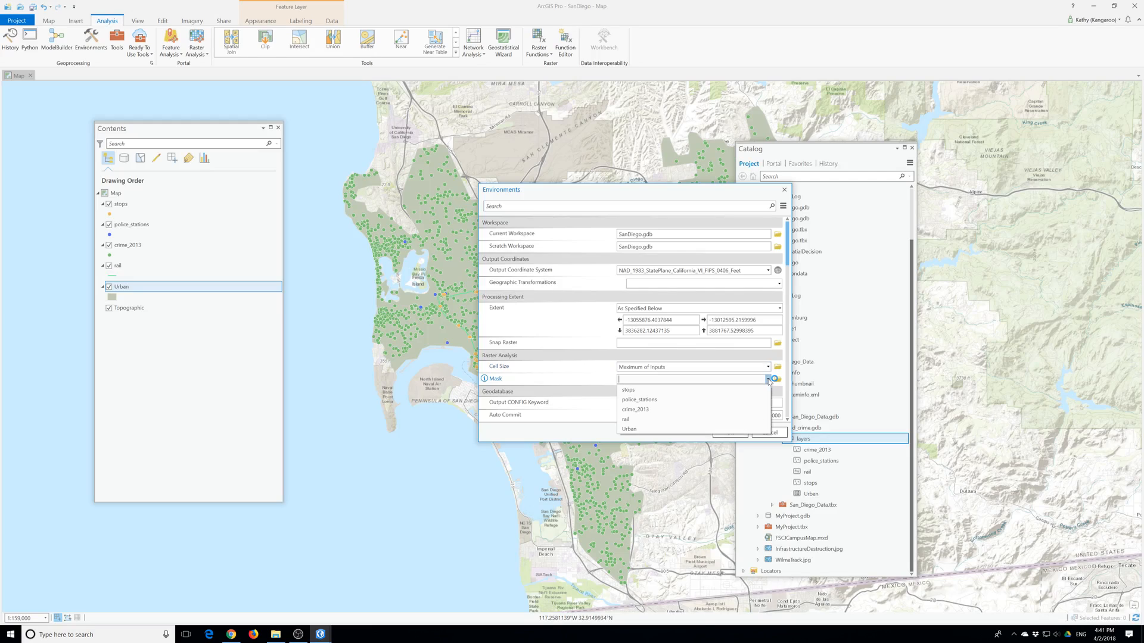
click(691, 429)
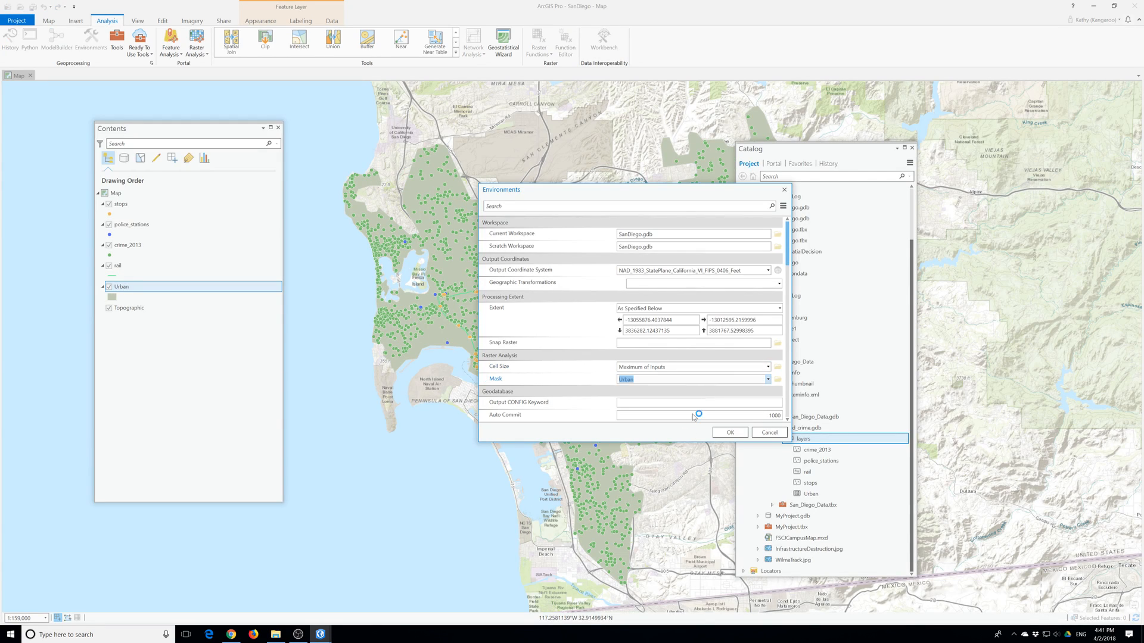
key(shift+Tab)
click(767, 367)
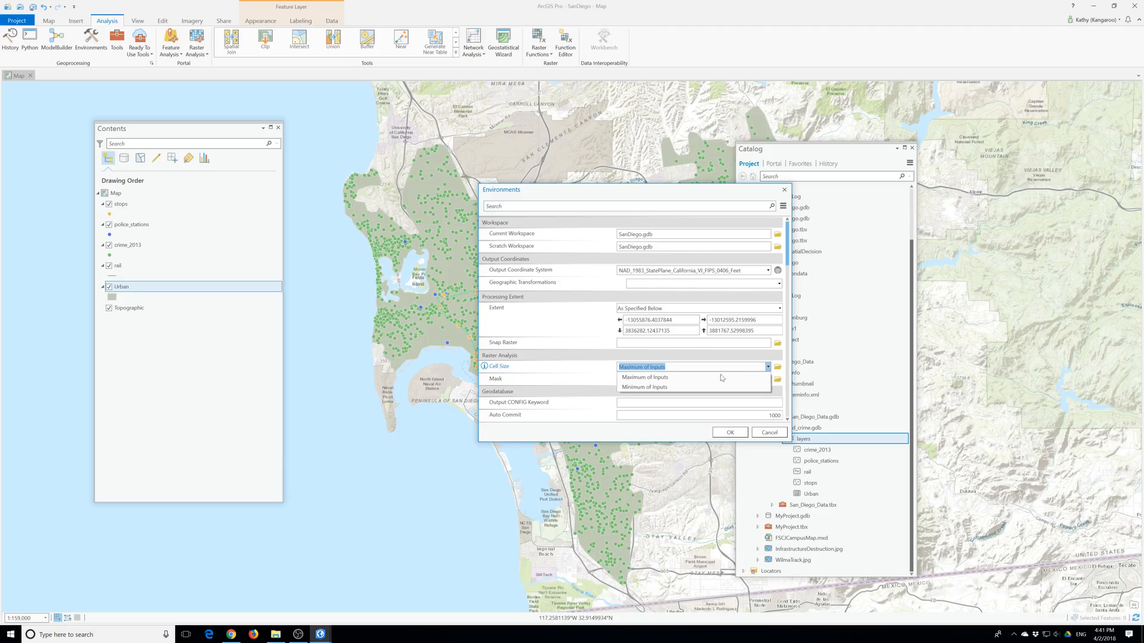
click(690, 377)
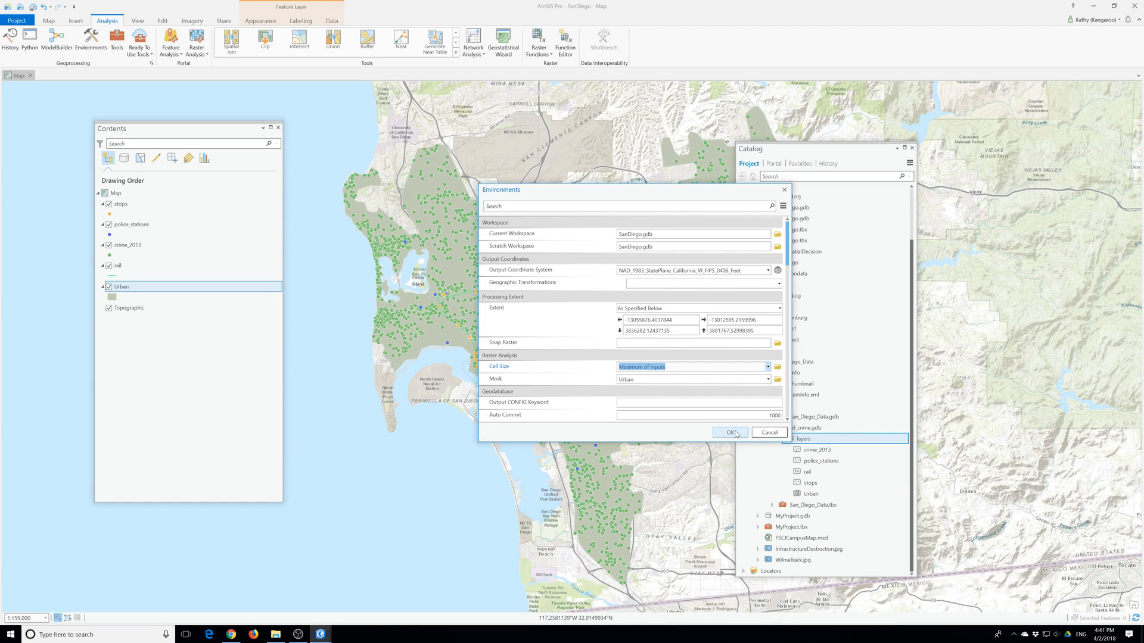
click(730, 433)
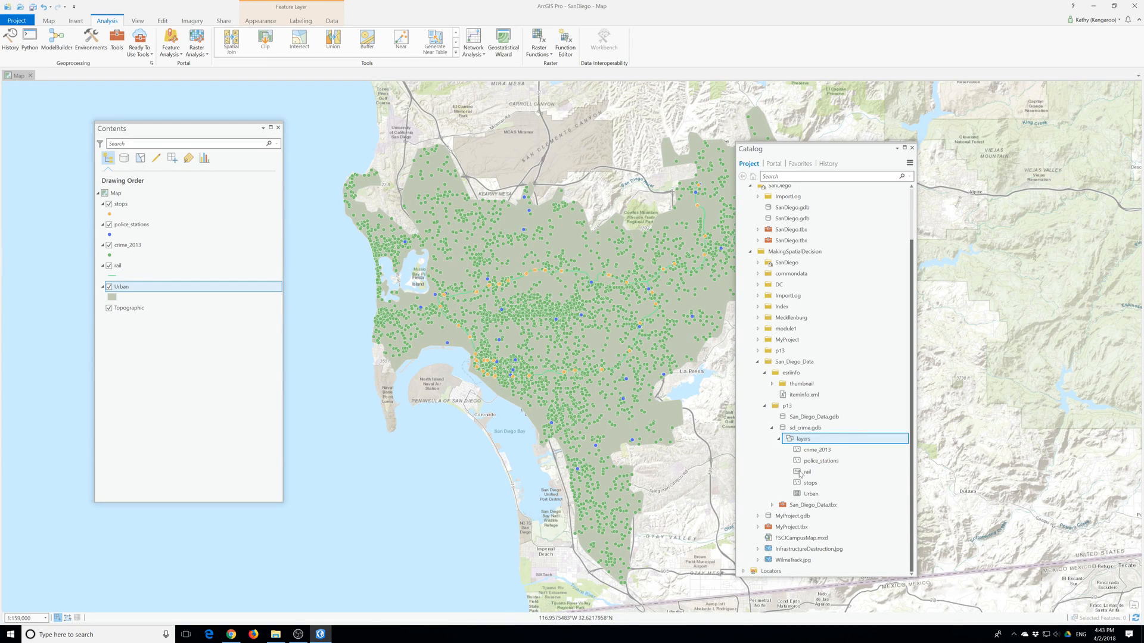
click(778, 417)
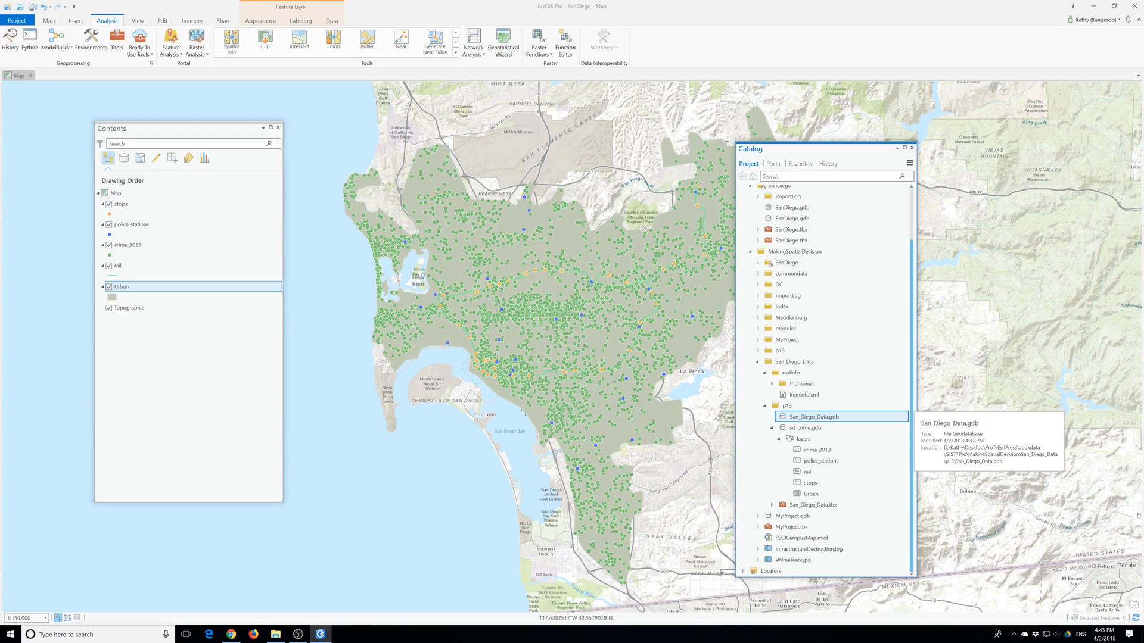
Rename the stops layer as Rail Stops
click(121, 205)
click(121, 205)
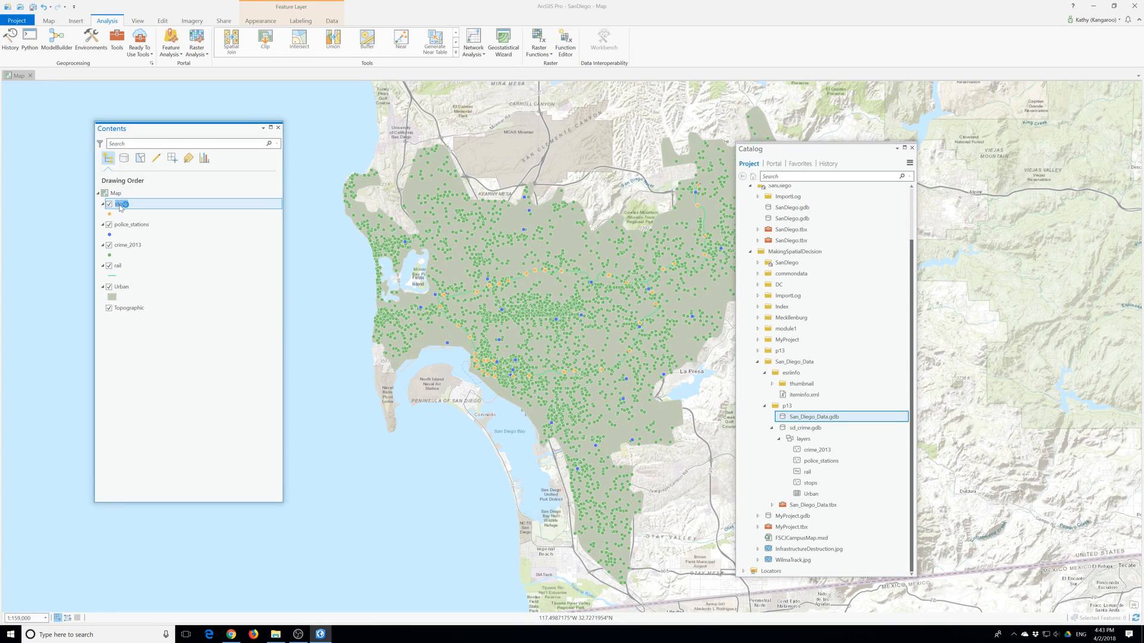
key(Delete)
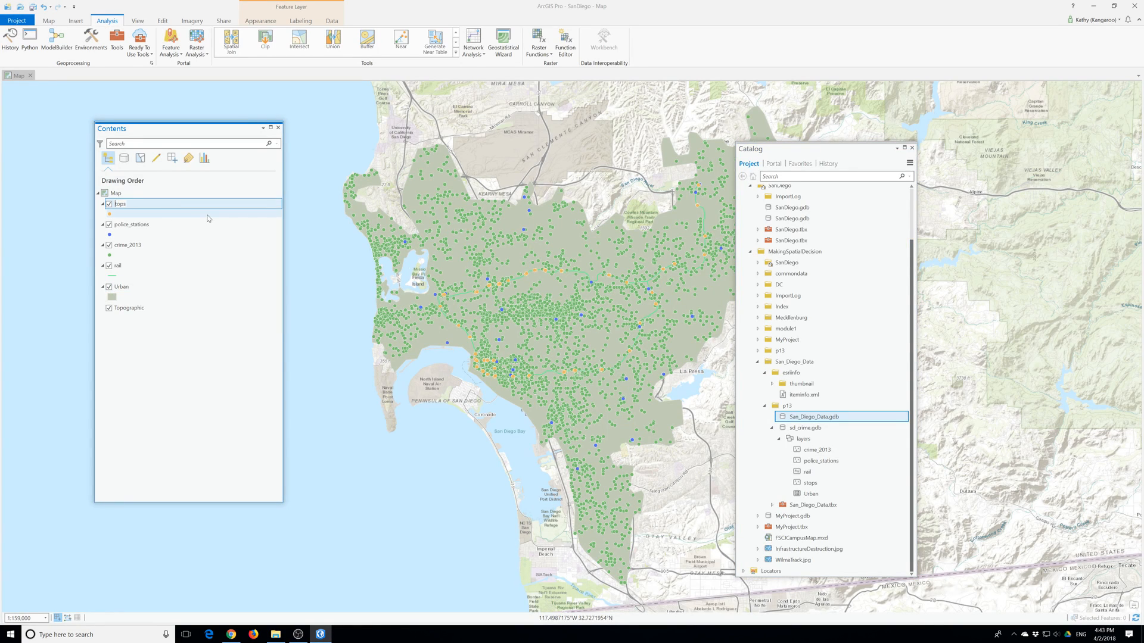
text(Rail S)
Open the point symbol gallery for the Rail Stops layer and widen its search scope to all styles
right_click(109, 214)
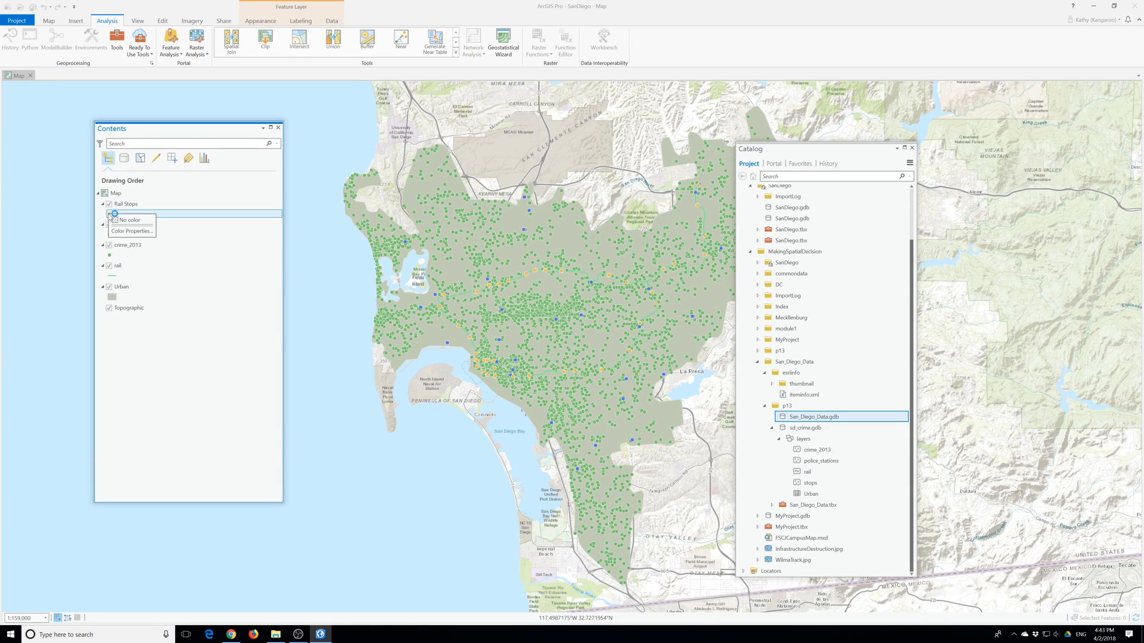
click(109, 215)
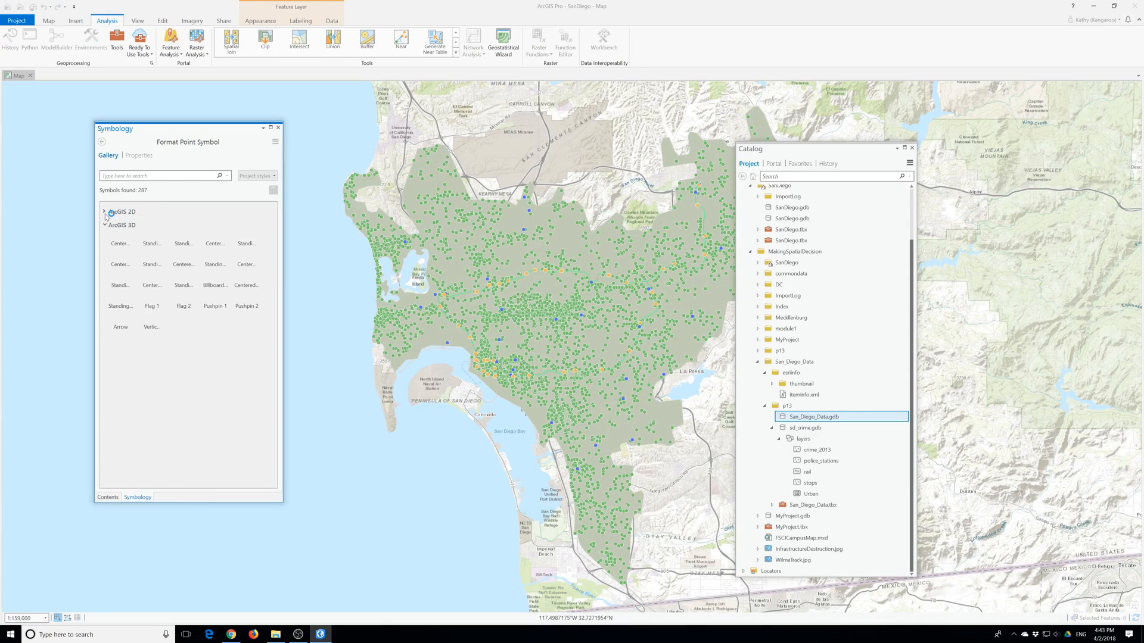
click(142, 158)
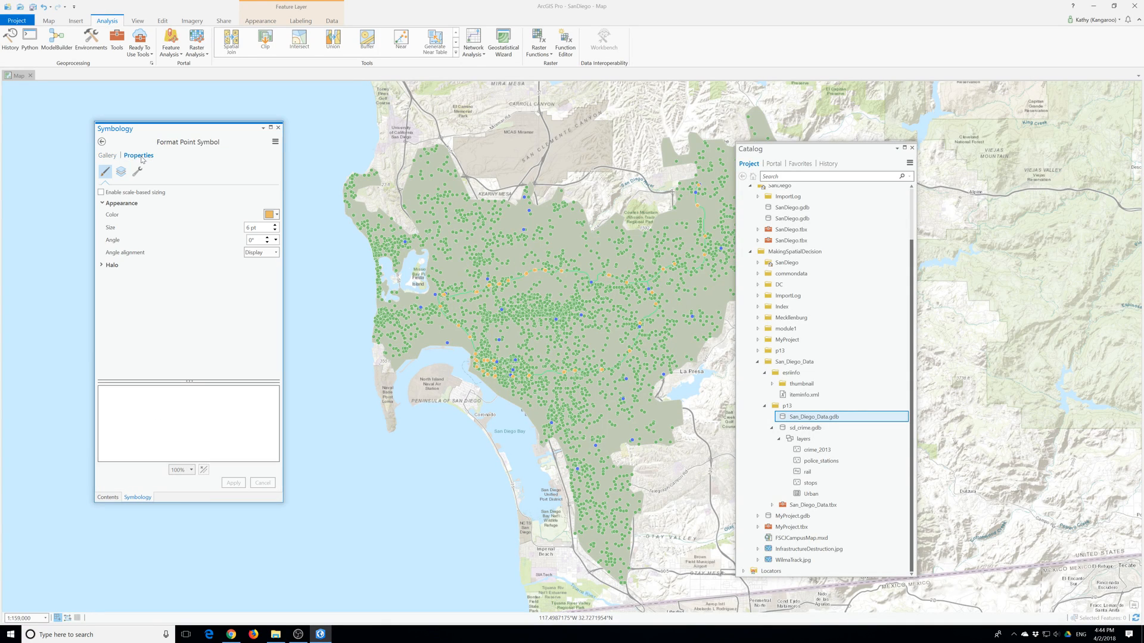
click(107, 157)
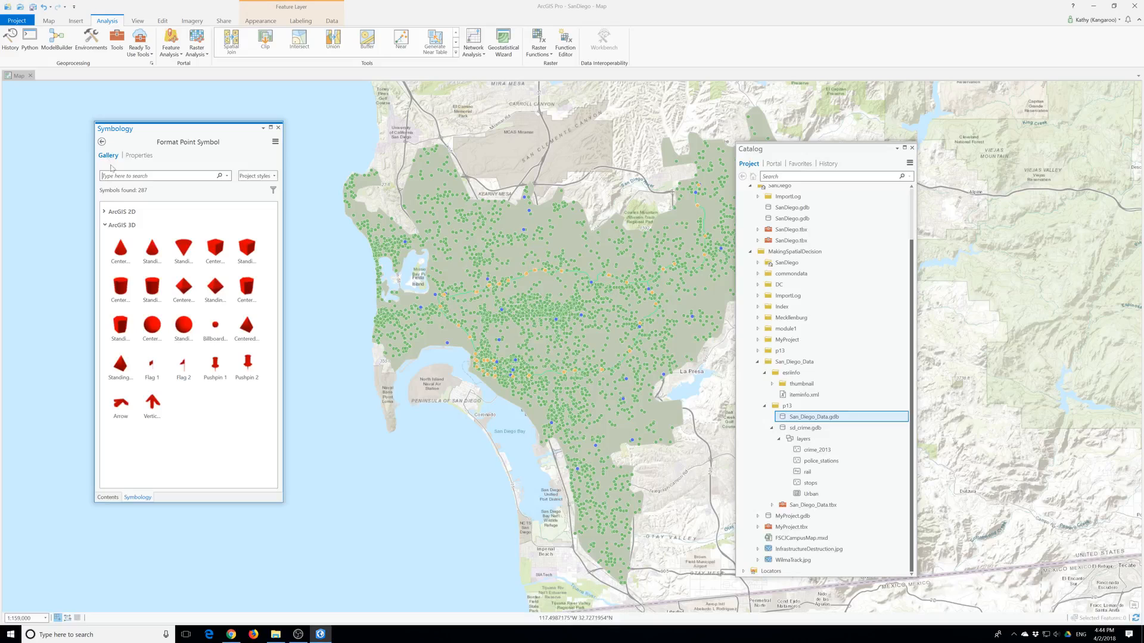
click(262, 175)
click(255, 196)
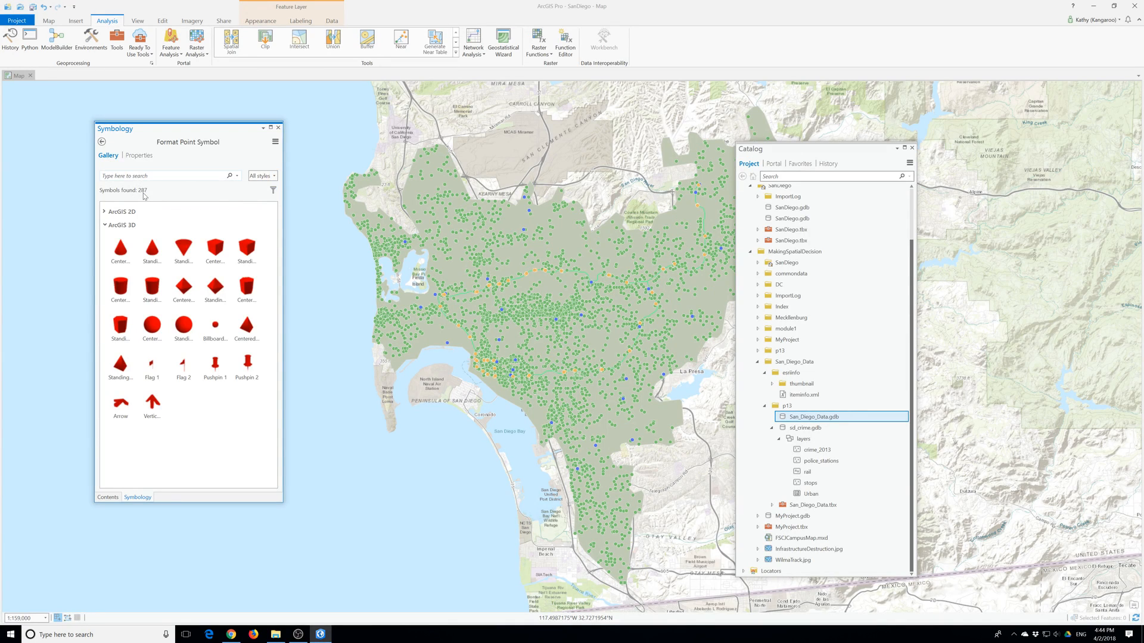
Search the symbol gallery for rail
text(rail stops)
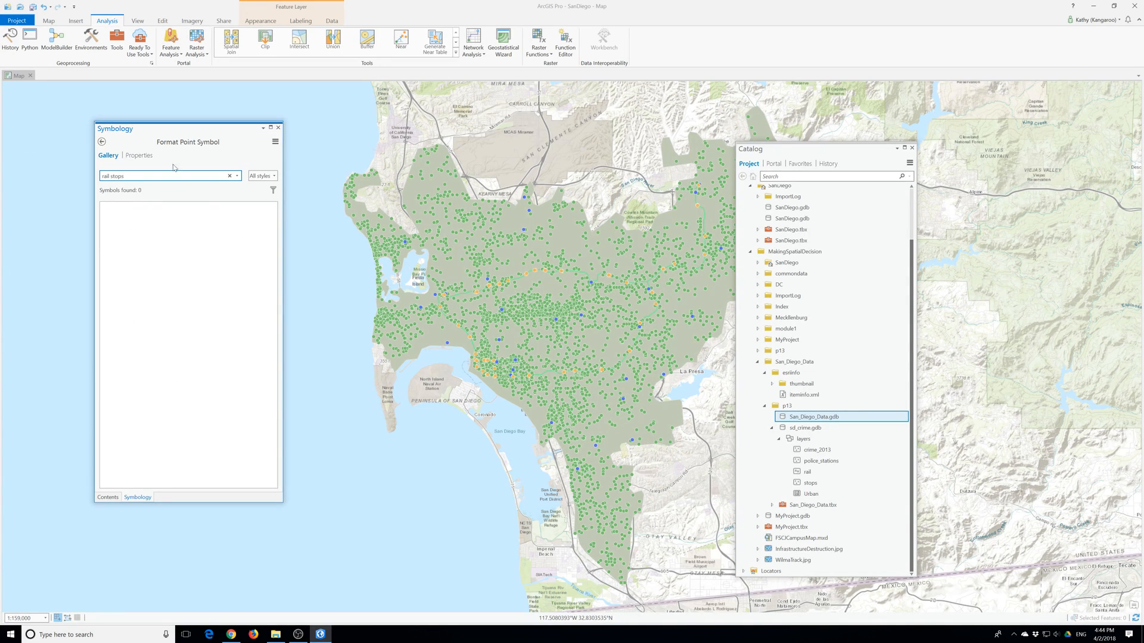
key(BackSpace)
key(BackSpace)
key(BackSpace)
key(BackSpace)
key(BackSpace)
text(station)
key(BackSpace)
key(BackSpace)
key(BackSpace)
key(BackSpace)
key(BackSpace)
key(BackSpace)
key(Return)
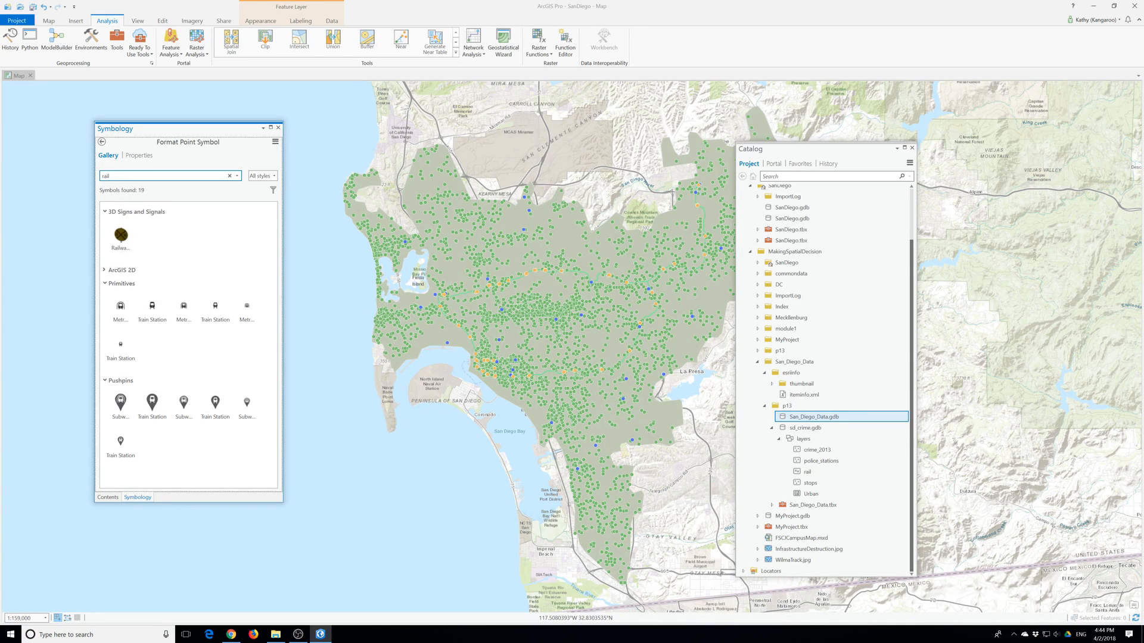
Apply the largest Train Station symbol from the Primitives group to the Rail Stops layer and close the symbology settings
click(152, 305)
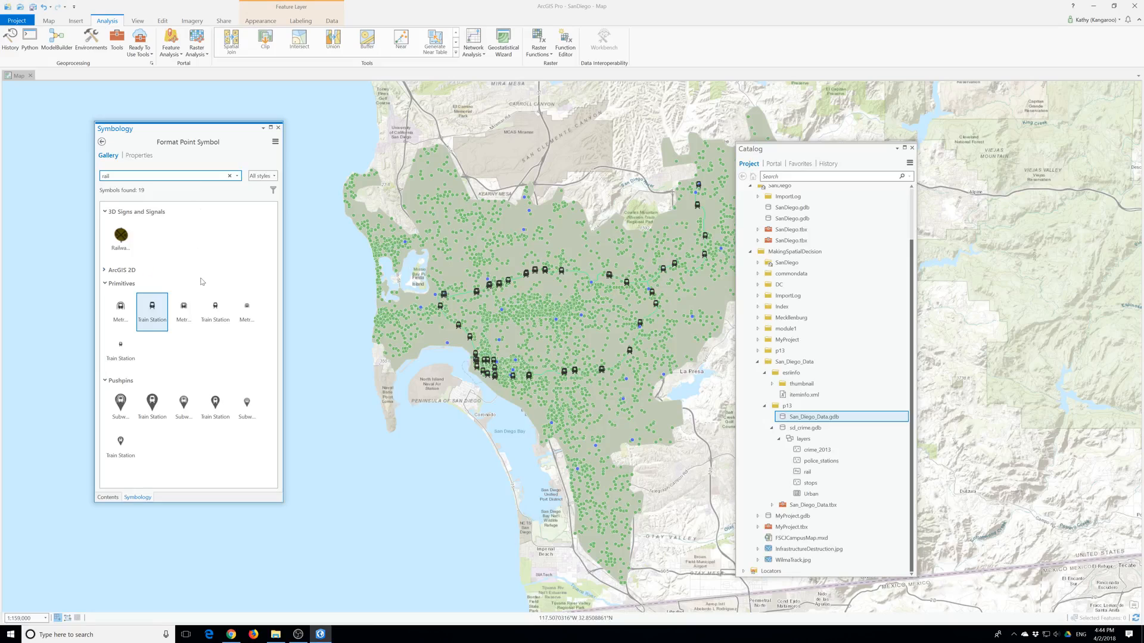
double_click(157, 309)
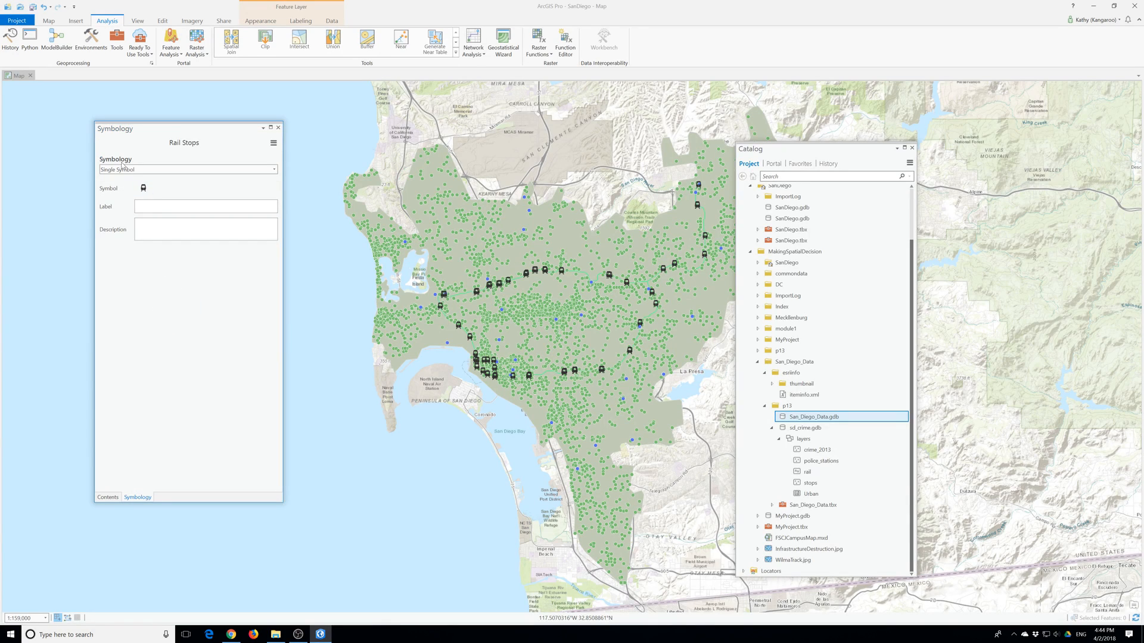
click(278, 128)
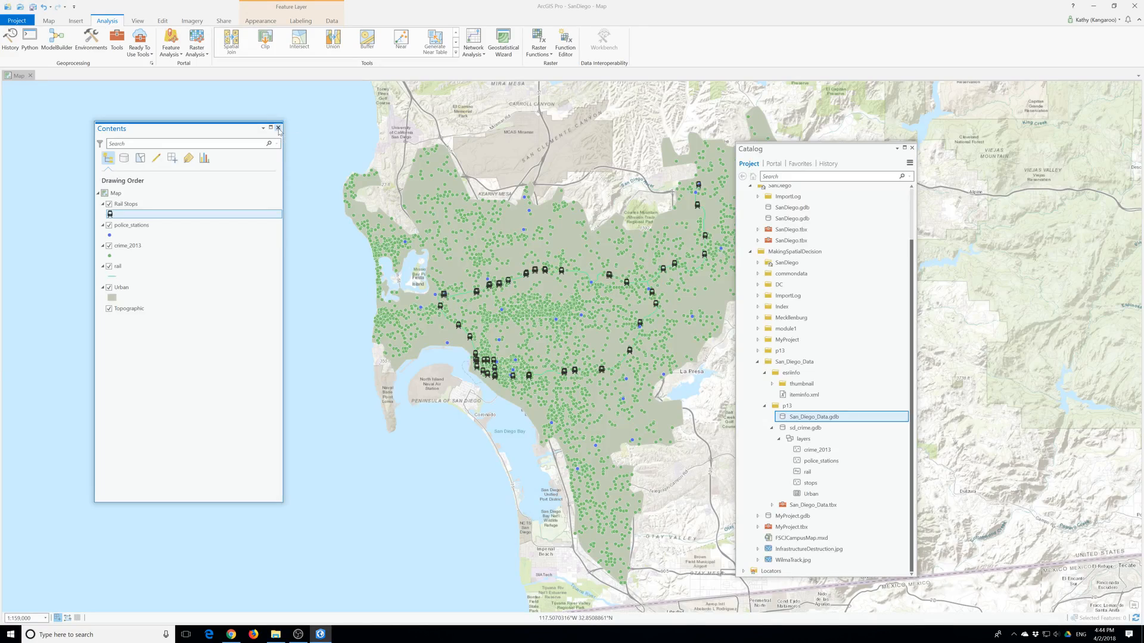
Rename the police_stations layer as Police Sations
right_click(127, 228)
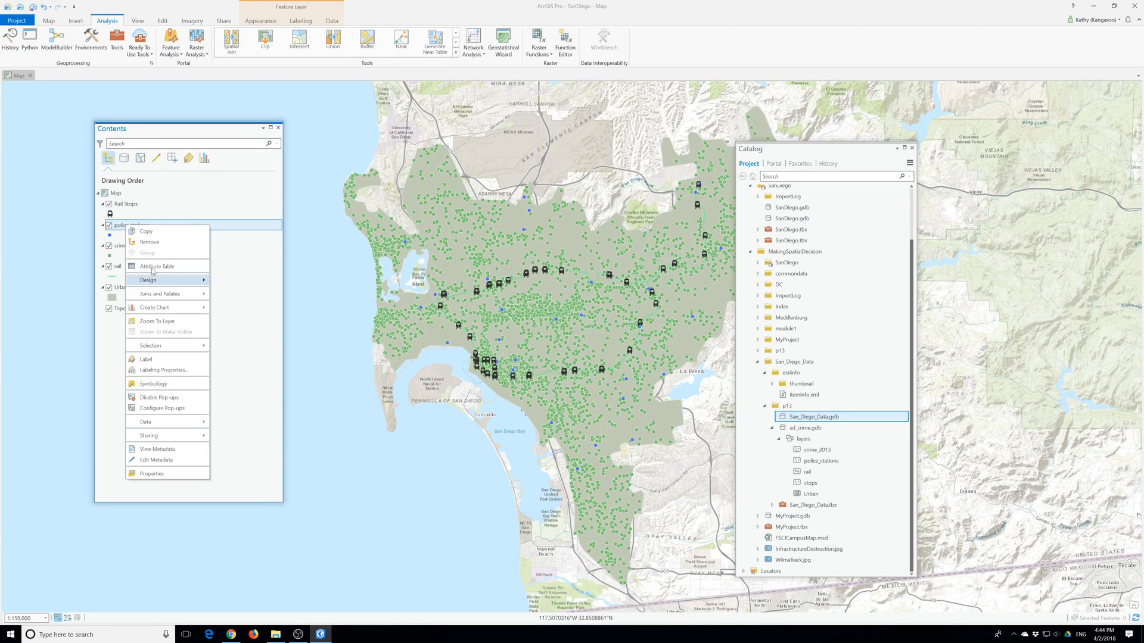
click(122, 230)
click(131, 227)
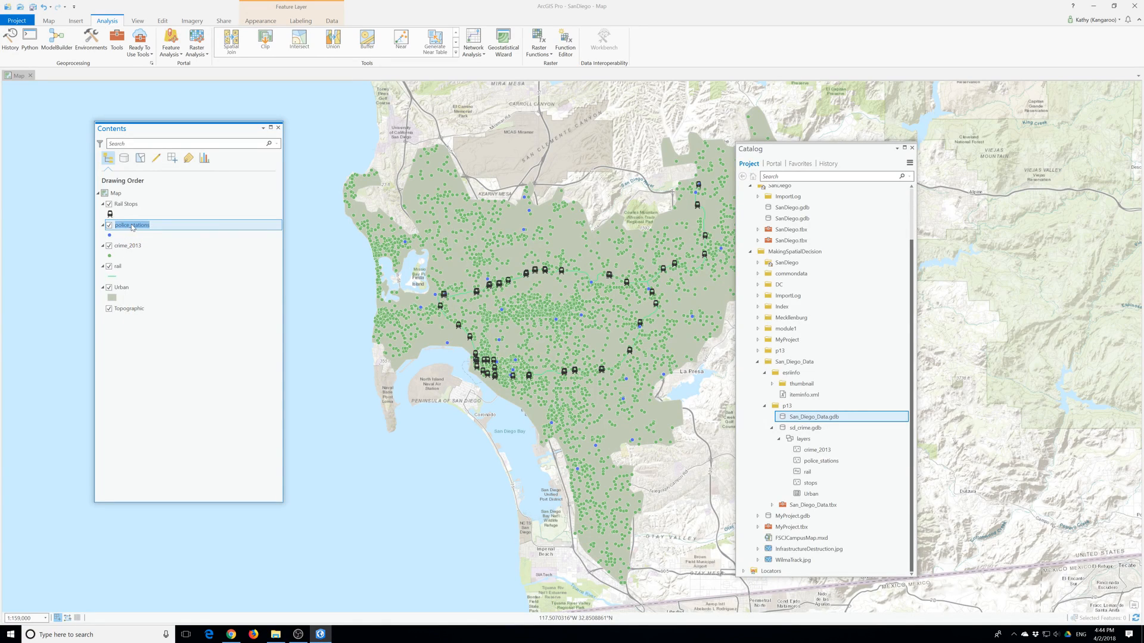
key(Right)
key(BackSpace)
text(S)
key(BackSpace)
key(BackSpace)
text(P)
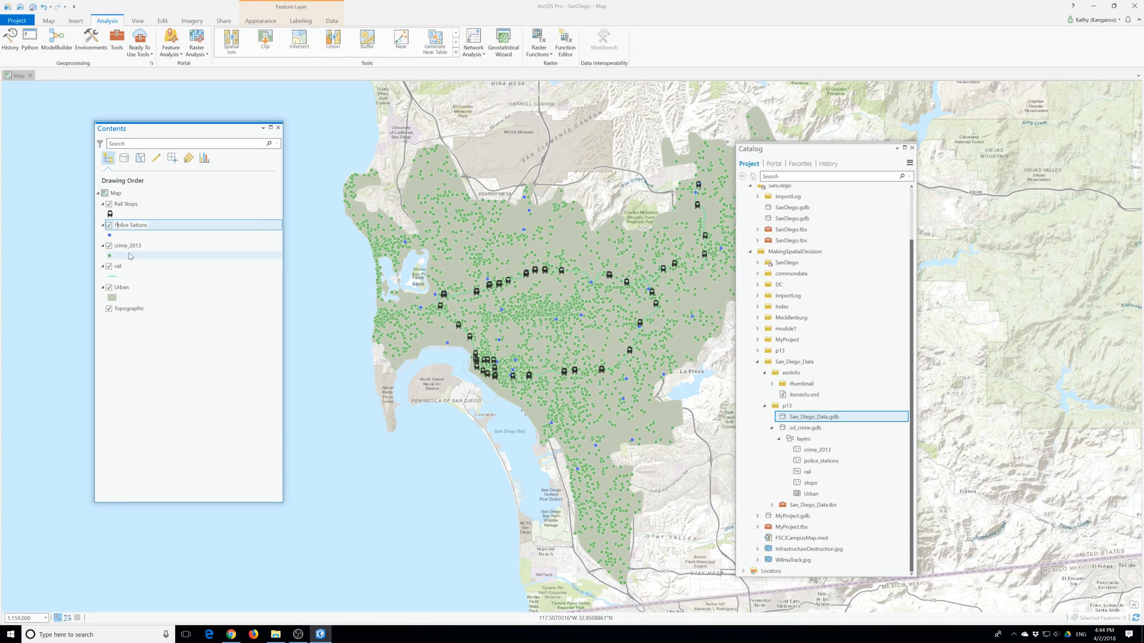
click(134, 251)
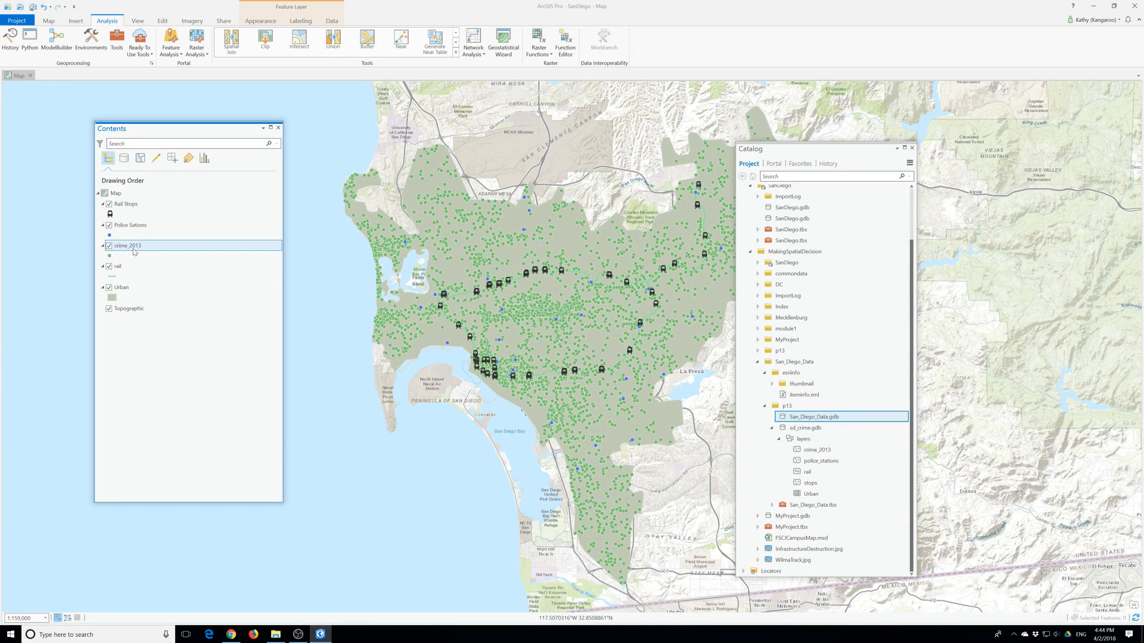
Capitalize the name of the rail layer so it reads Rail
click(118, 268)
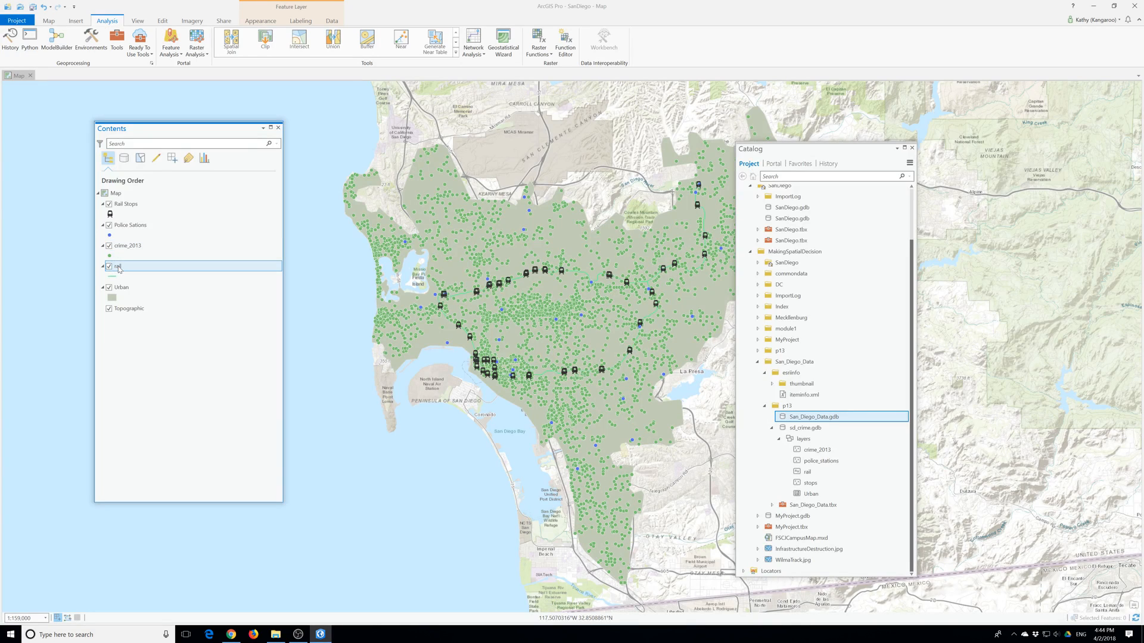
right_click(118, 268)
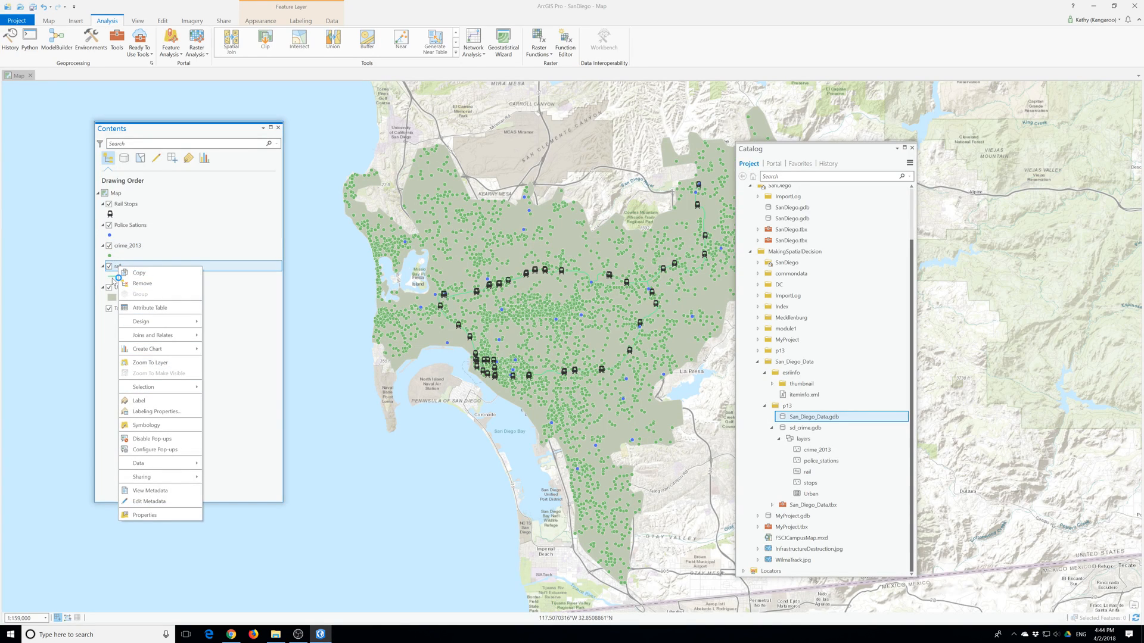
click(118, 266)
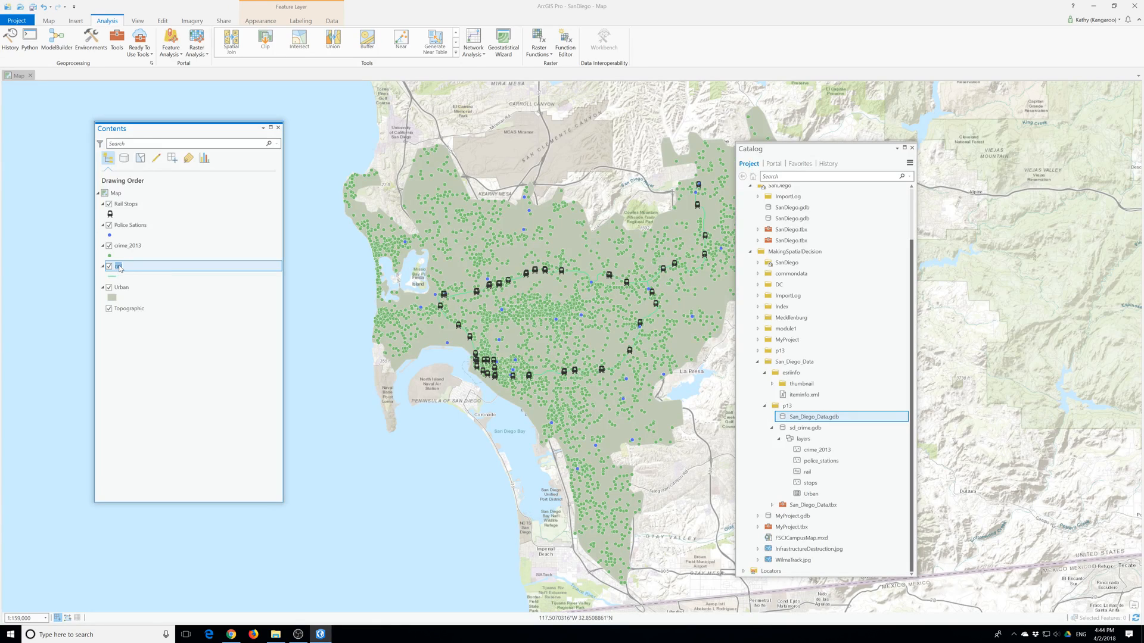
text(Rail)
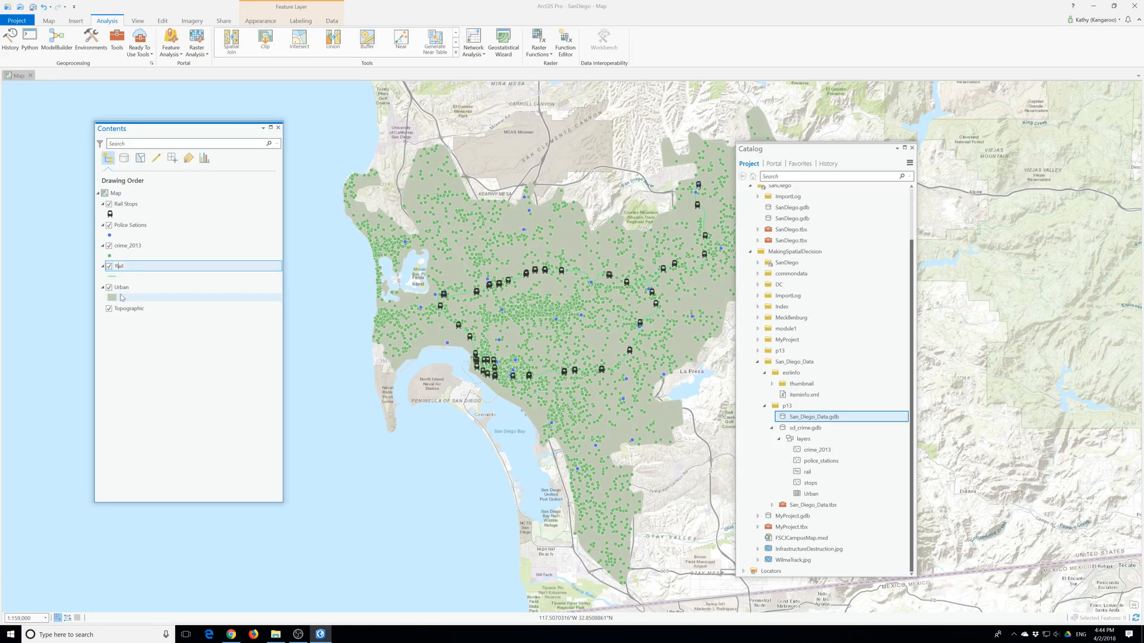
Rename the Urban layer as San Diego in its layer properties
double_click(124, 291)
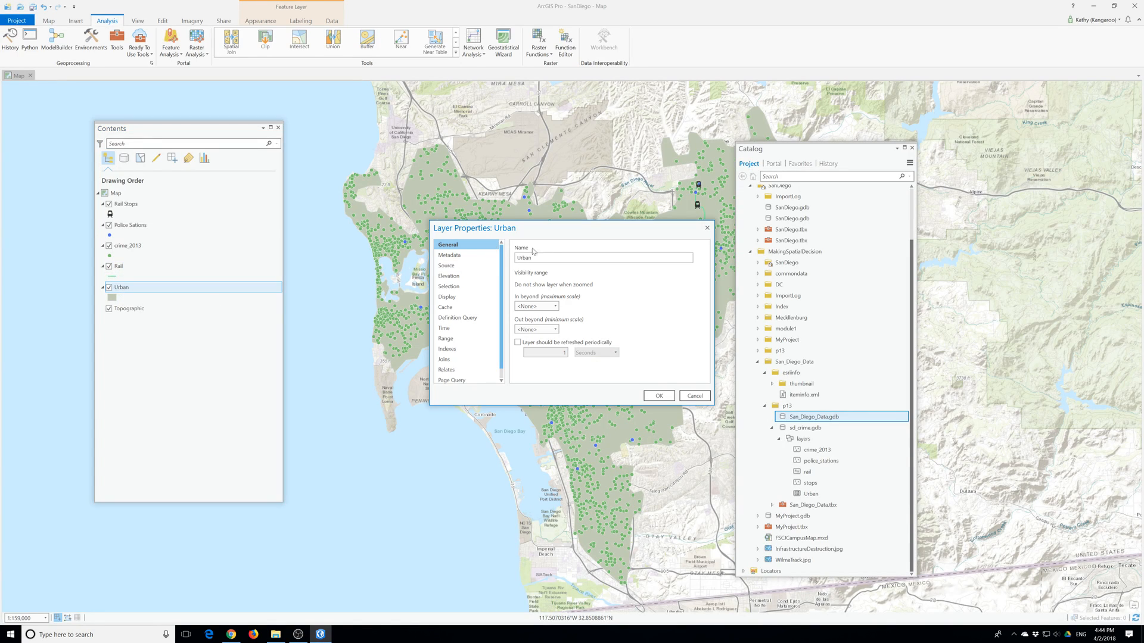
double_click(523, 258)
text(San Die)
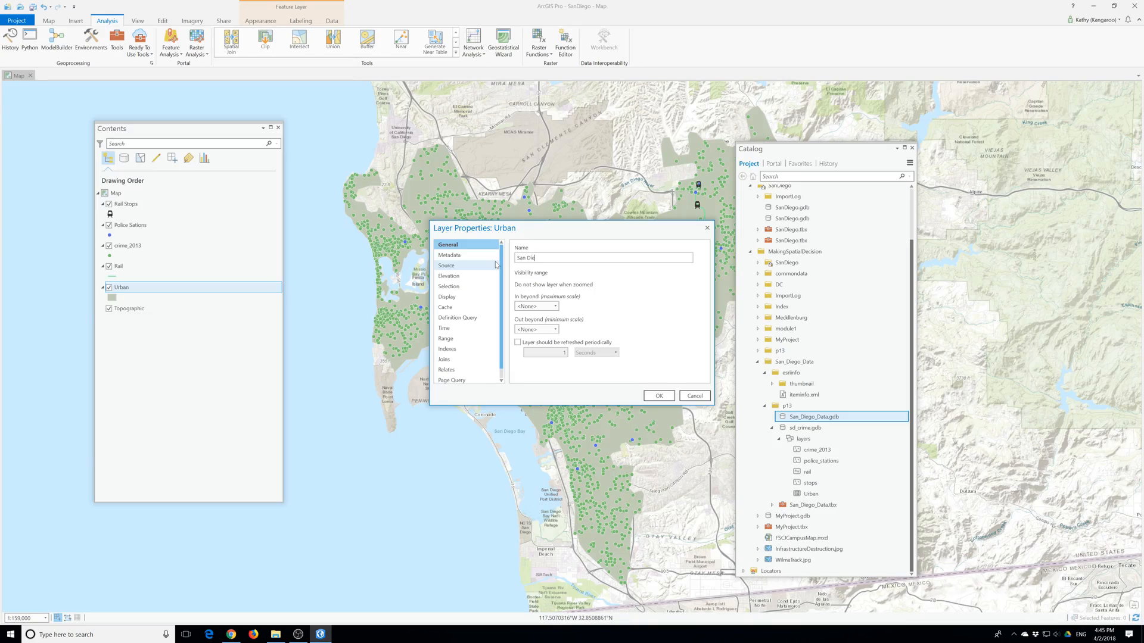
text(go)
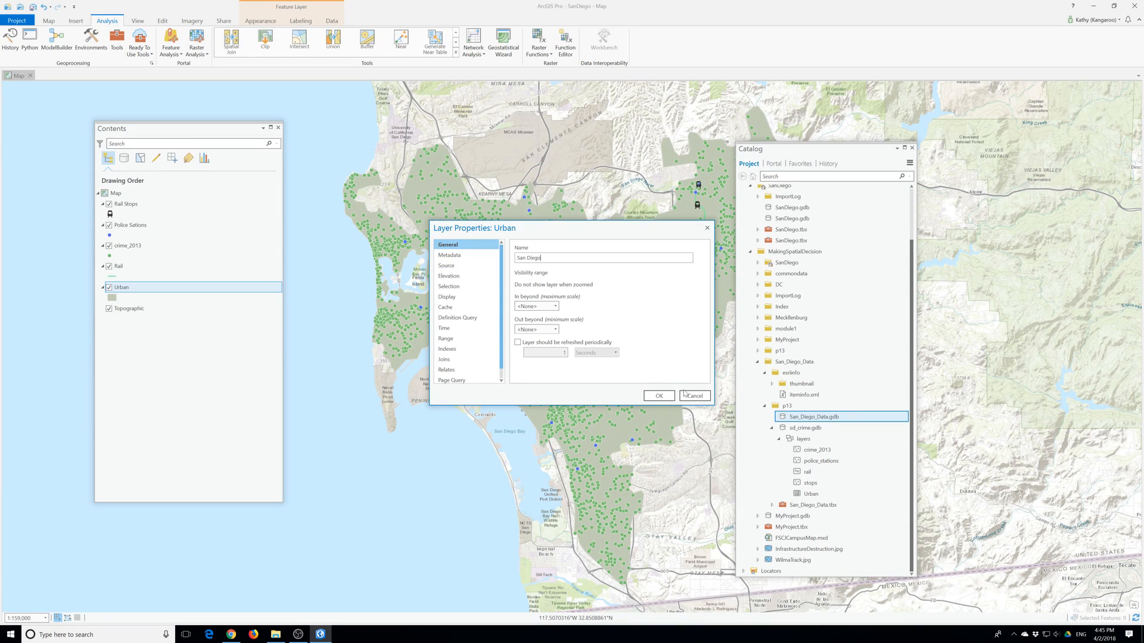
click(658, 397)
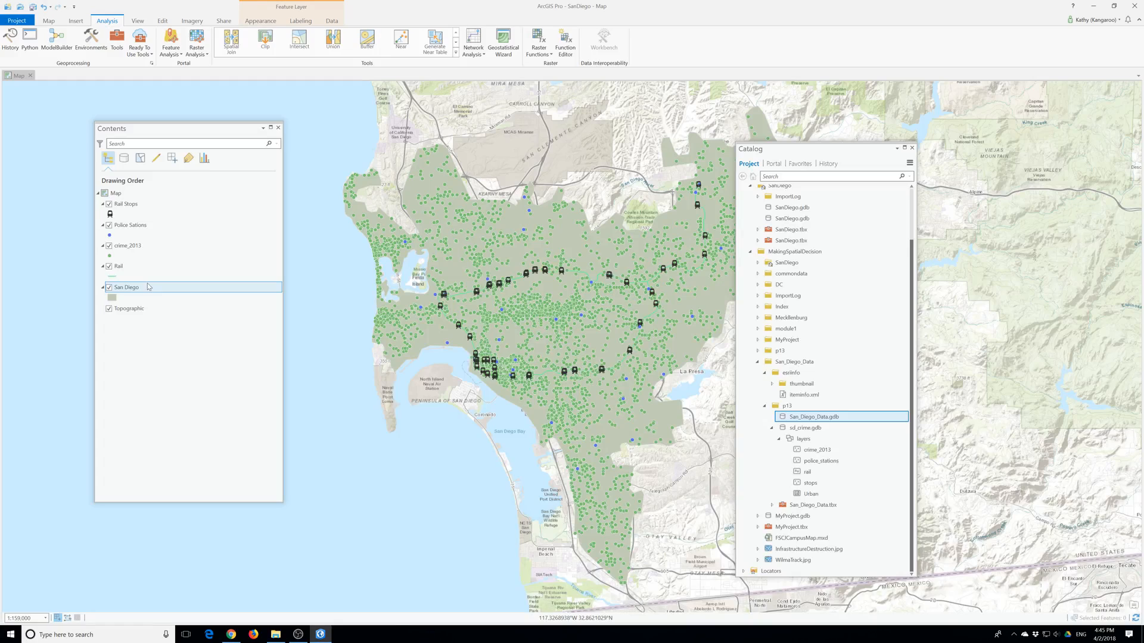
Search the point symbols for police station, apply the Police symbol from Icon Points to the Police Sations layer, and close the symbology settings
right_click(118, 267)
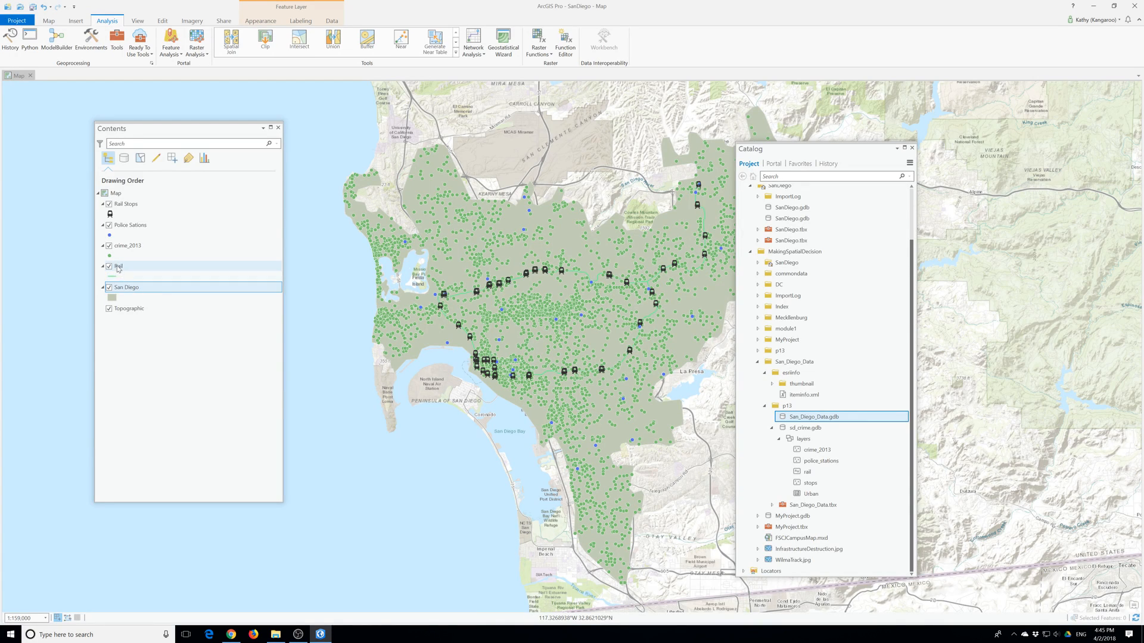
click(110, 237)
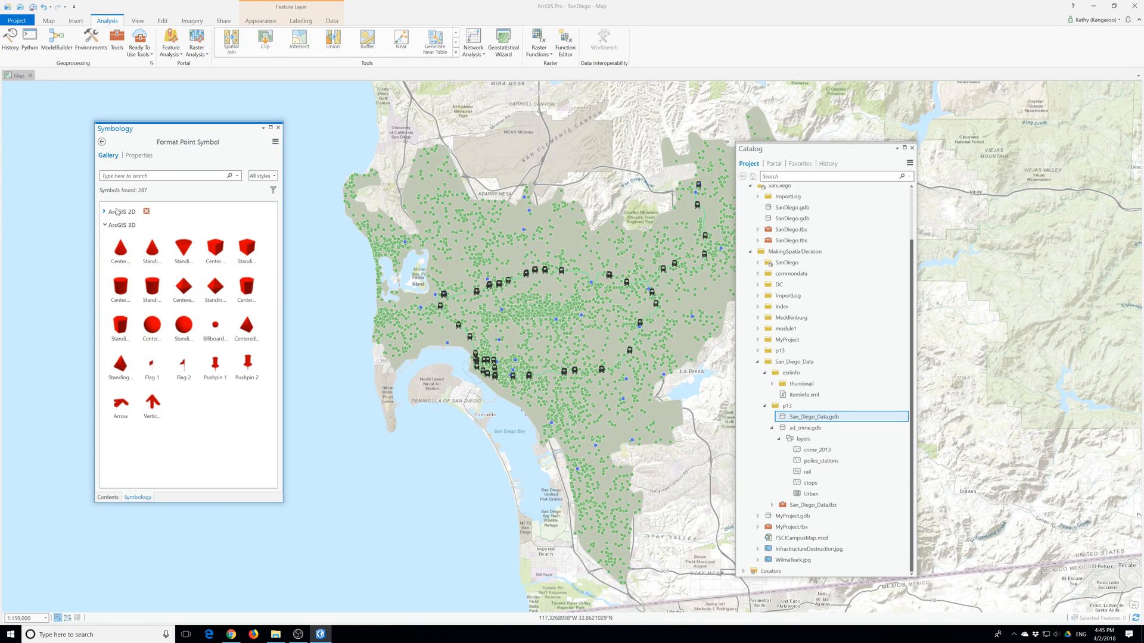
click(145, 179)
text(p)
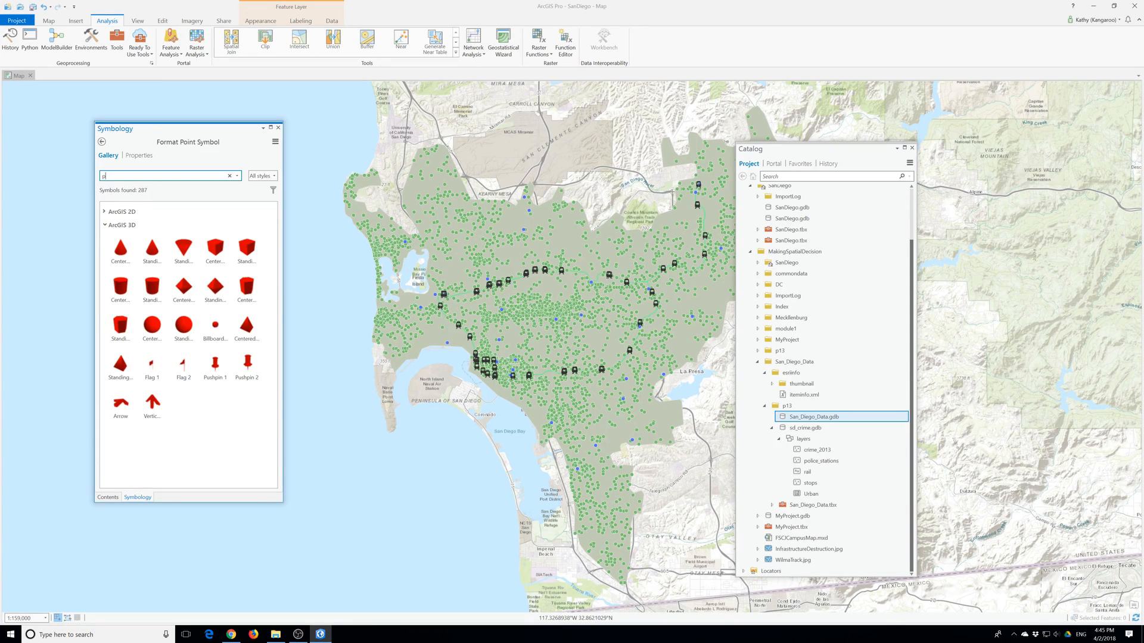
text(olice station)
click(121, 246)
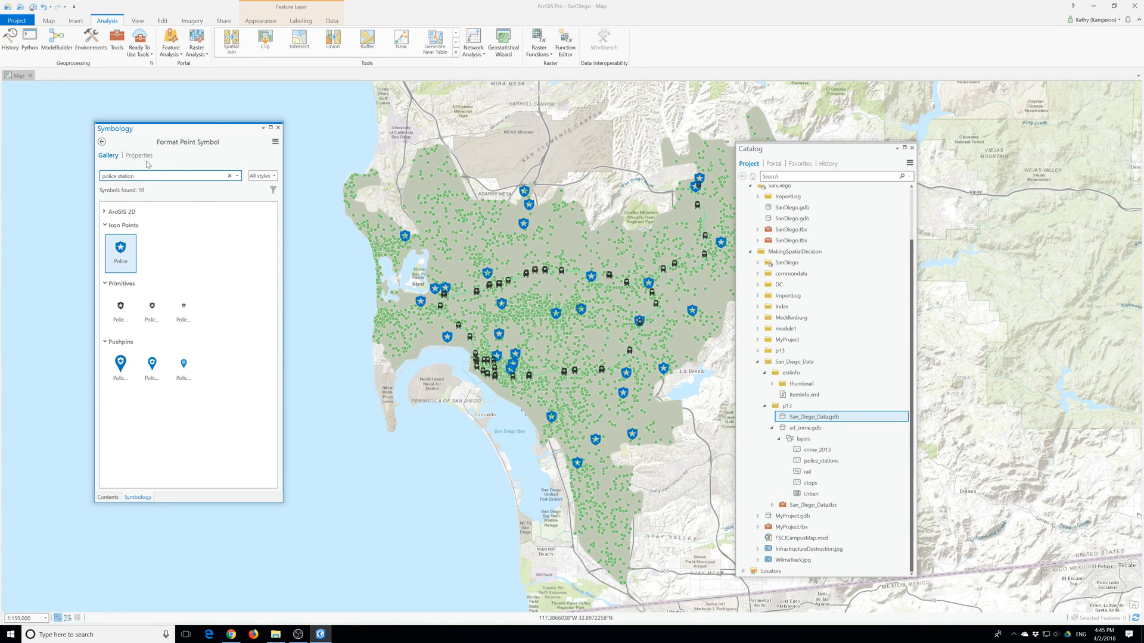
click(102, 142)
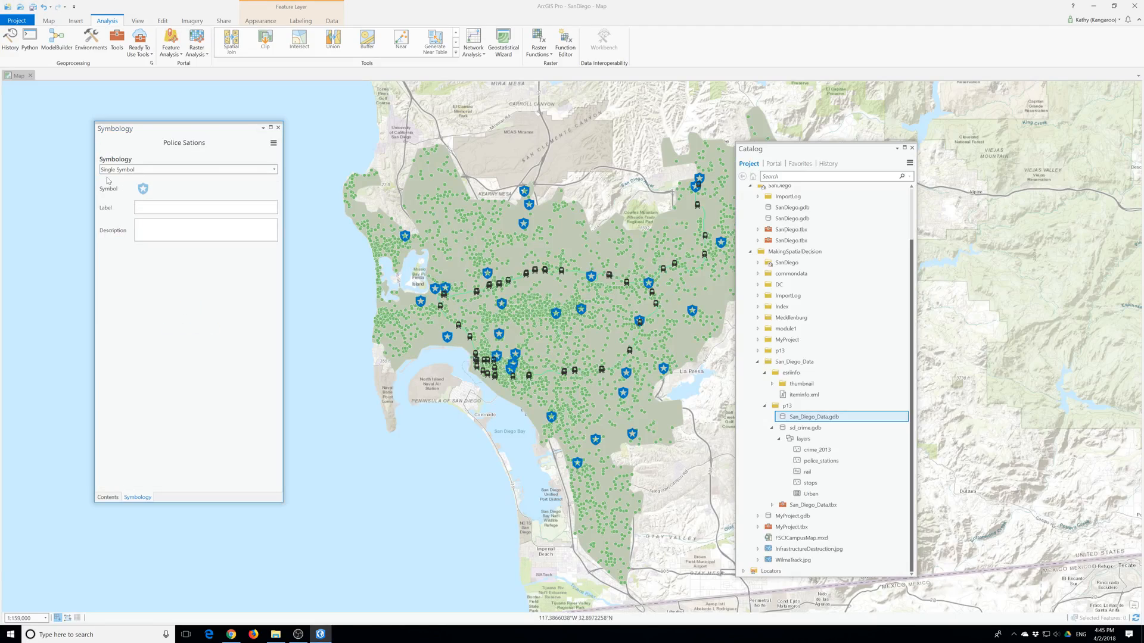
click(278, 127)
Open the Rail layer's line symbol for formatting and search the symbol gallery for rail
click(115, 282)
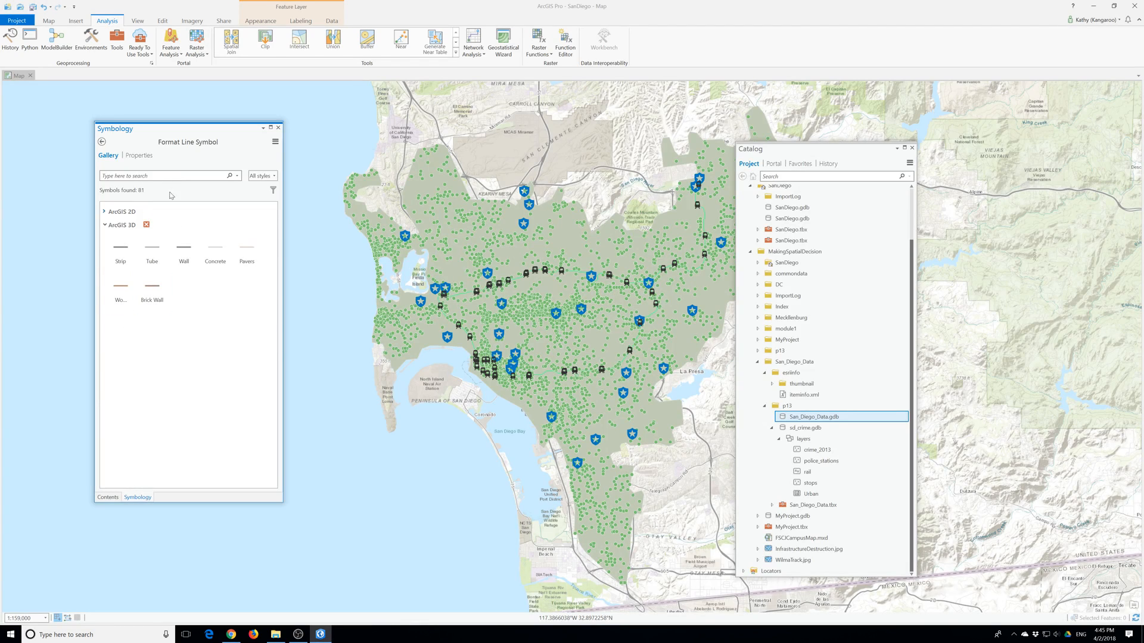
click(167, 177)
text(rail)
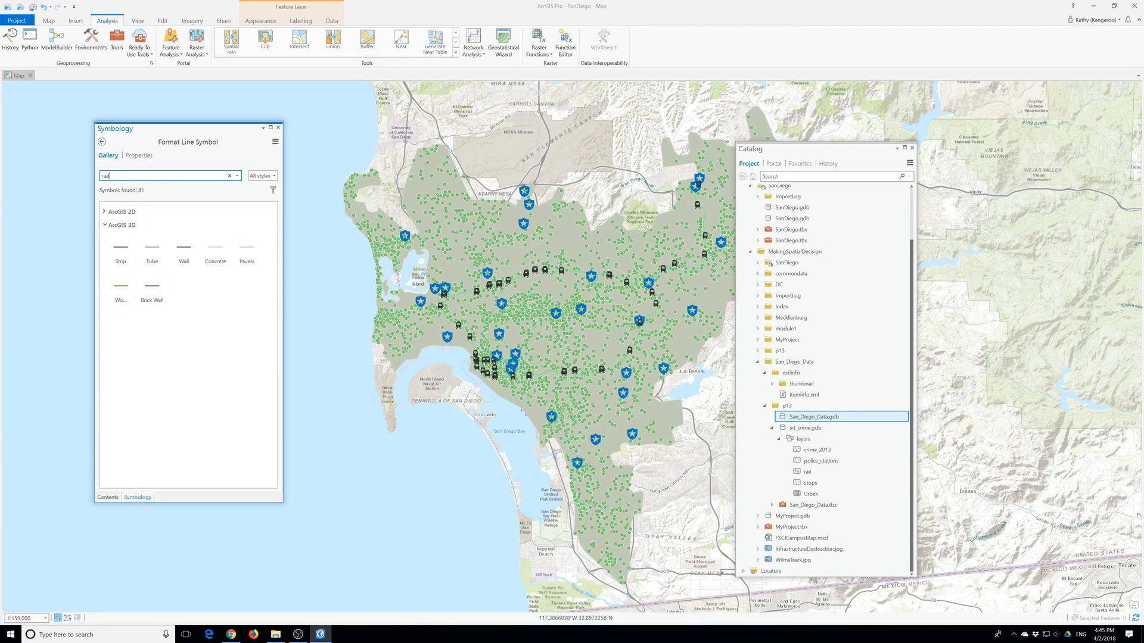
key(Return)
text(il)
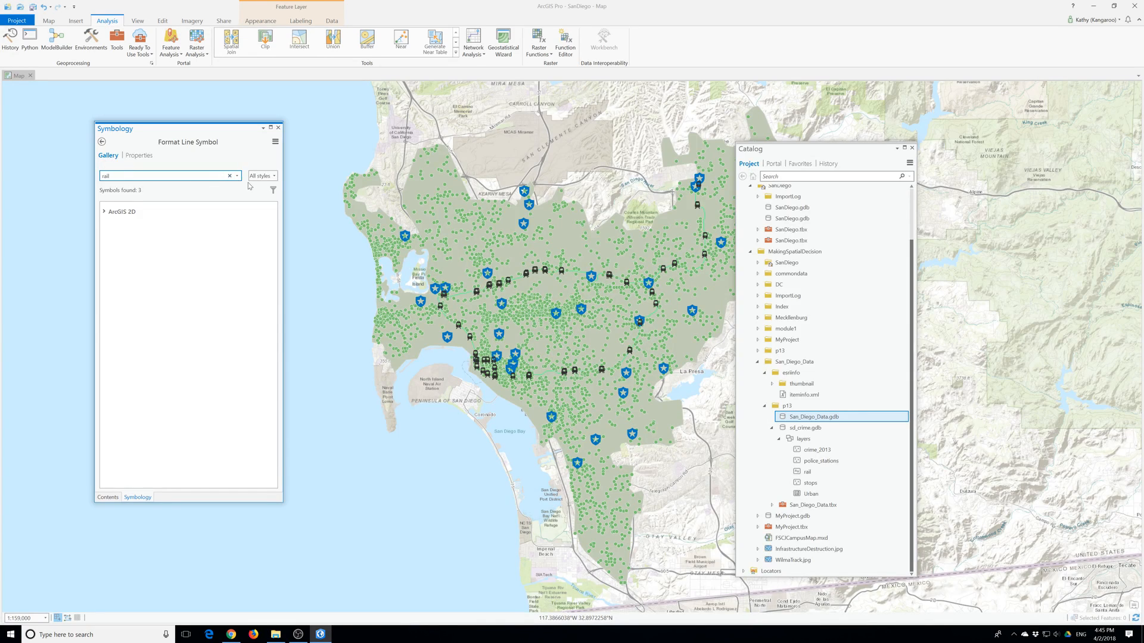
Try the search term railway in the line symbol gallery, keeping the search scope on All styles
text(way)
click(262, 179)
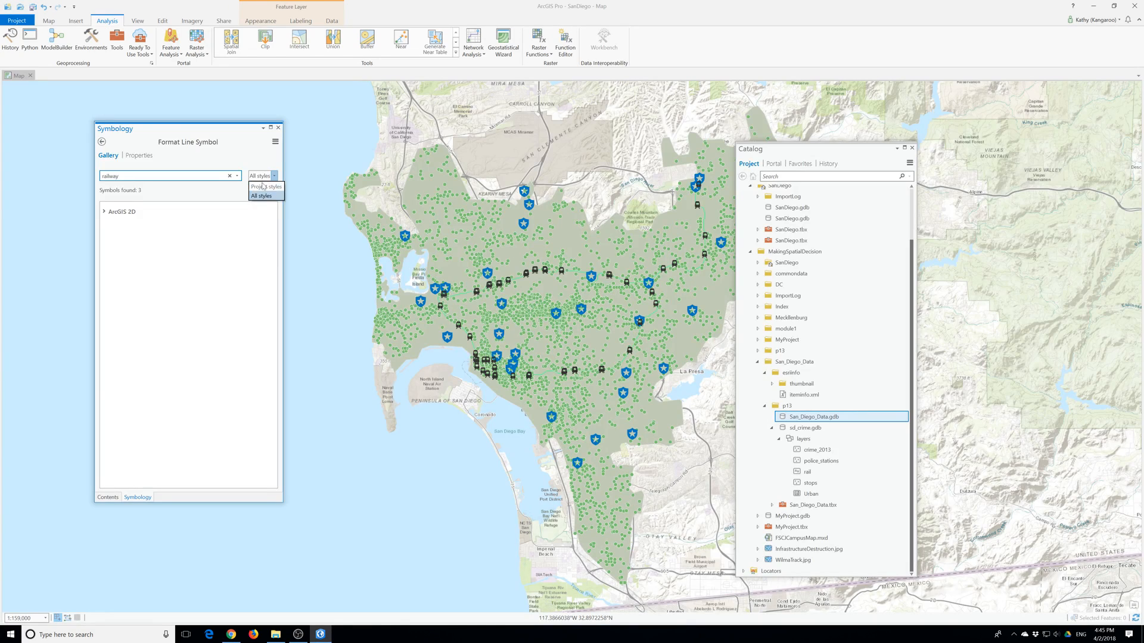
click(263, 186)
click(263, 177)
click(260, 195)
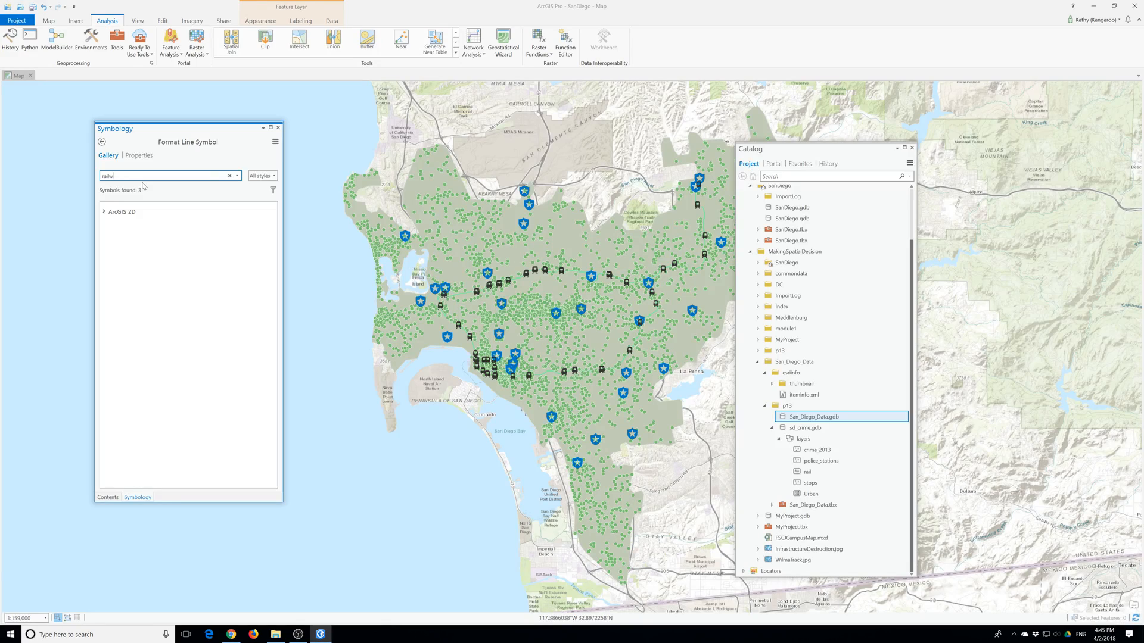
Search the line symbol gallery for road and expand the ArcGIS 2D results
key(BackSpace)
key(BackSpace)
key(BackSpace)
text(roads)
key(BackSpace)
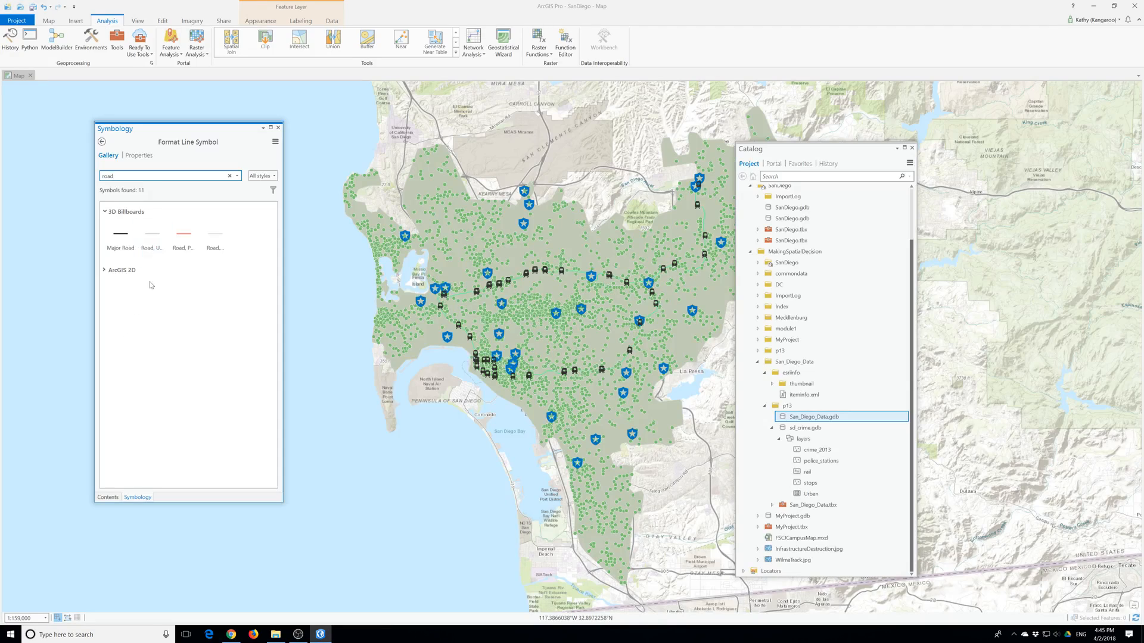
click(123, 271)
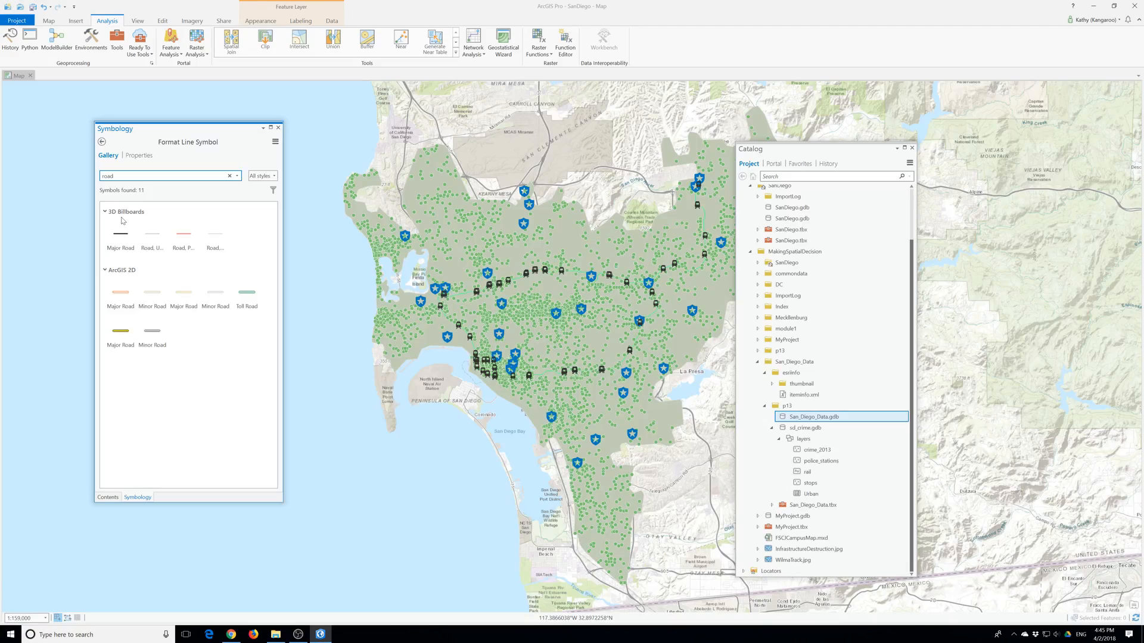
Try other line symbol searches for the Rail layer, using rail road and a term starting with train
click(113, 177)
text(rail)
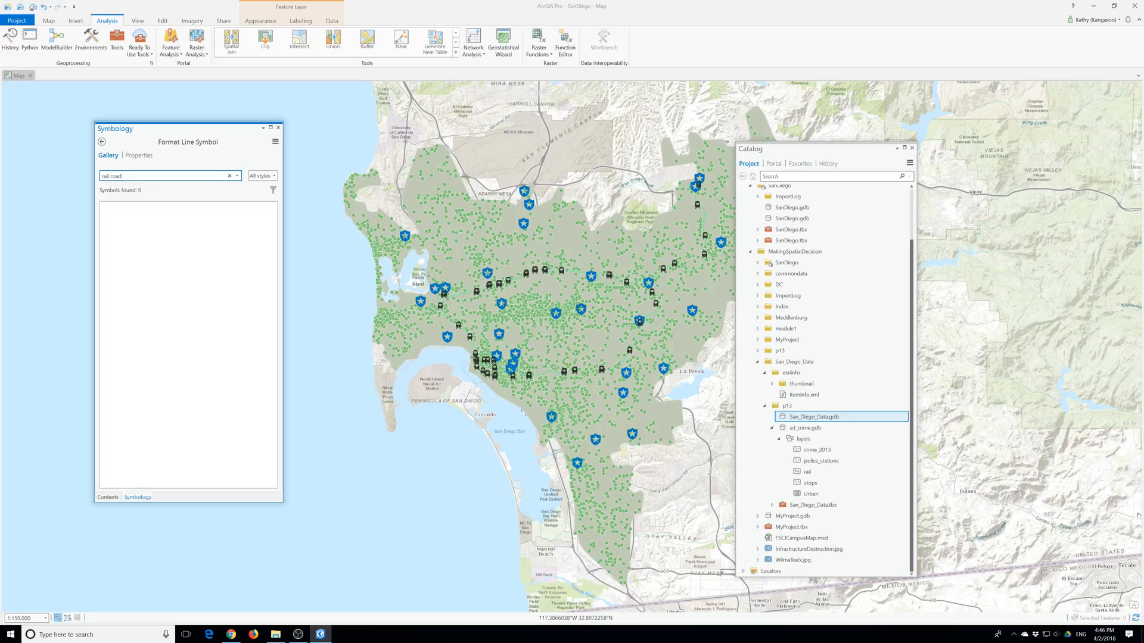
drag(123, 177, 95, 186)
text(train r)
key(BackSpace)
key(BackSpace)
text(oi)
Search the line symbols for rail, apply the third Railroad symbol in ArcGIS 2D to the Rail layer, and close the symbology settings
key(ctrl+a)
text(ra)
key(Return)
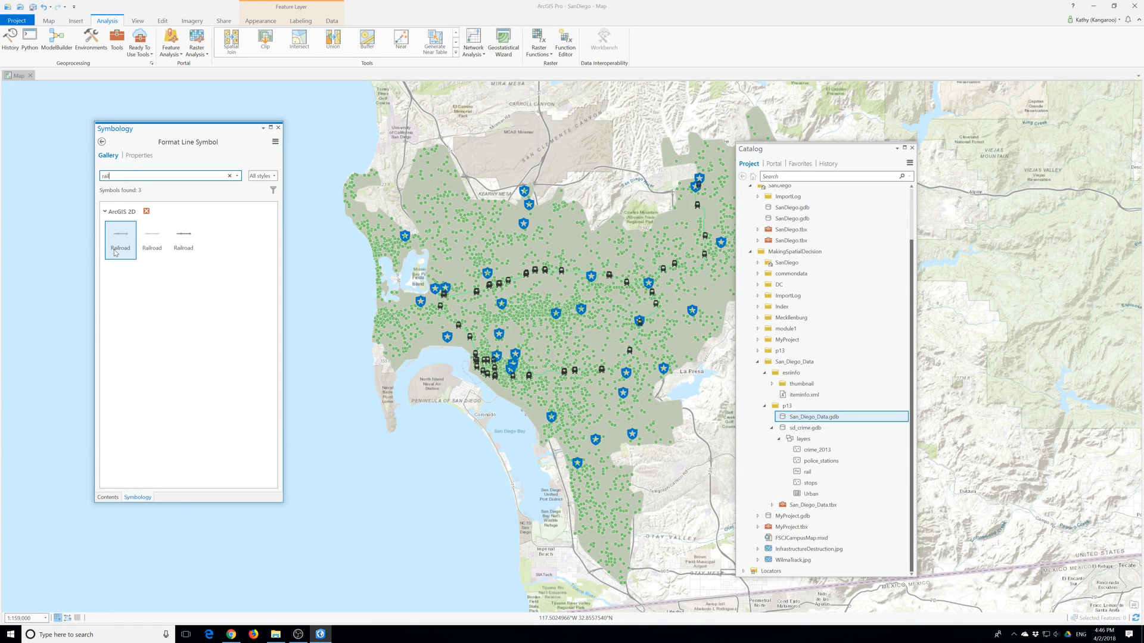
click(189, 246)
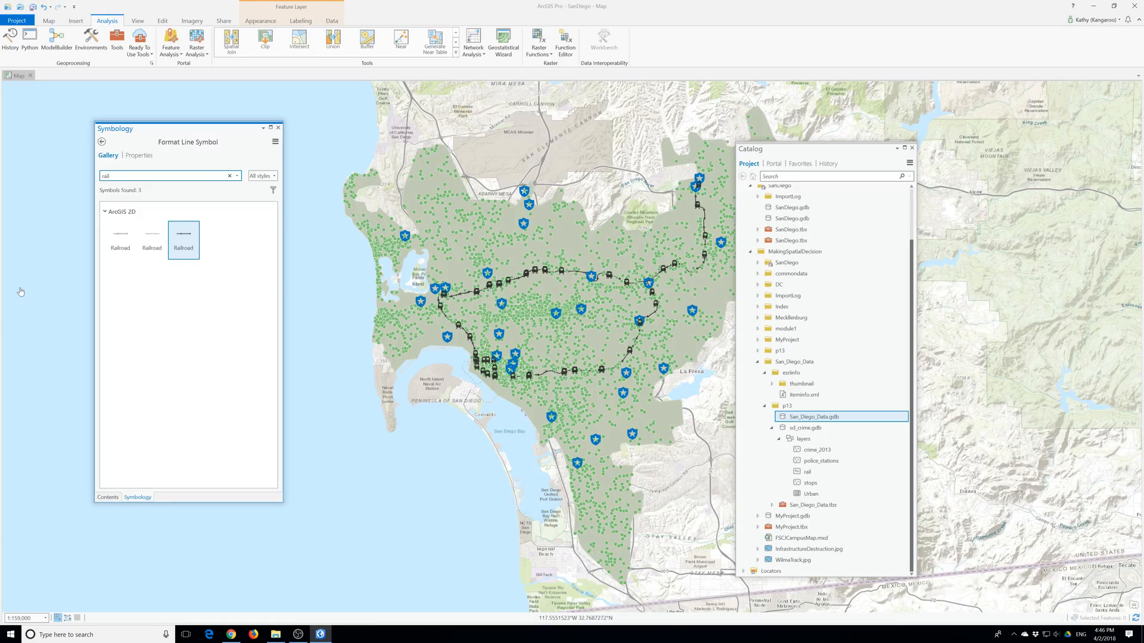
click(278, 127)
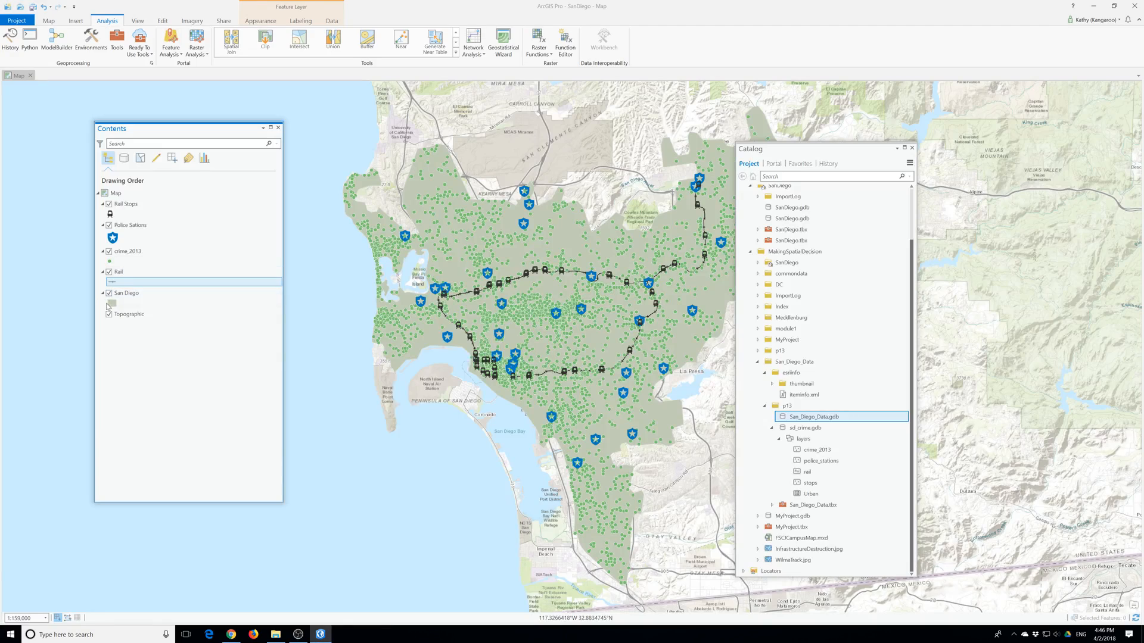
Open the crime_2013 layer's attribute table and enlarge it so that many more rows show
right_click(123, 255)
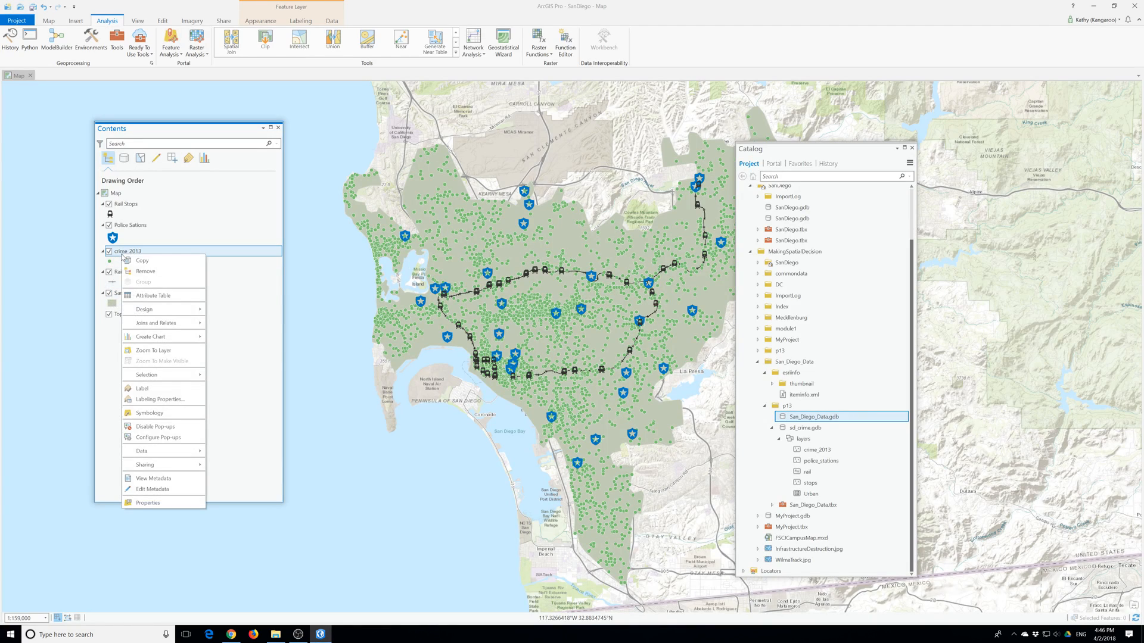
click(153, 295)
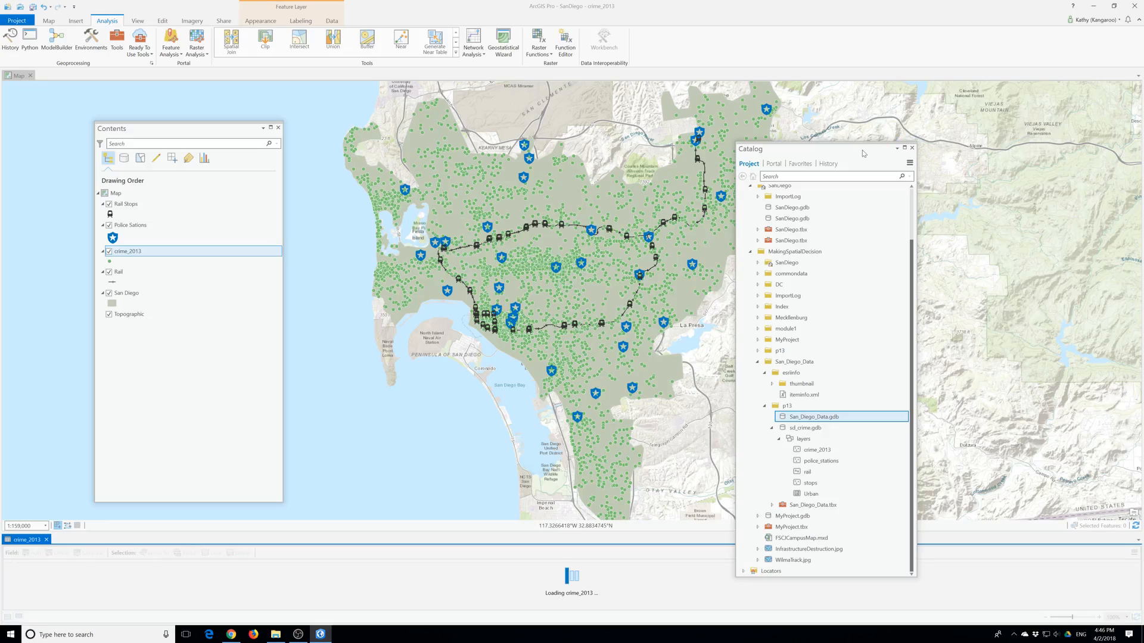
drag(775, 148, 874, 135)
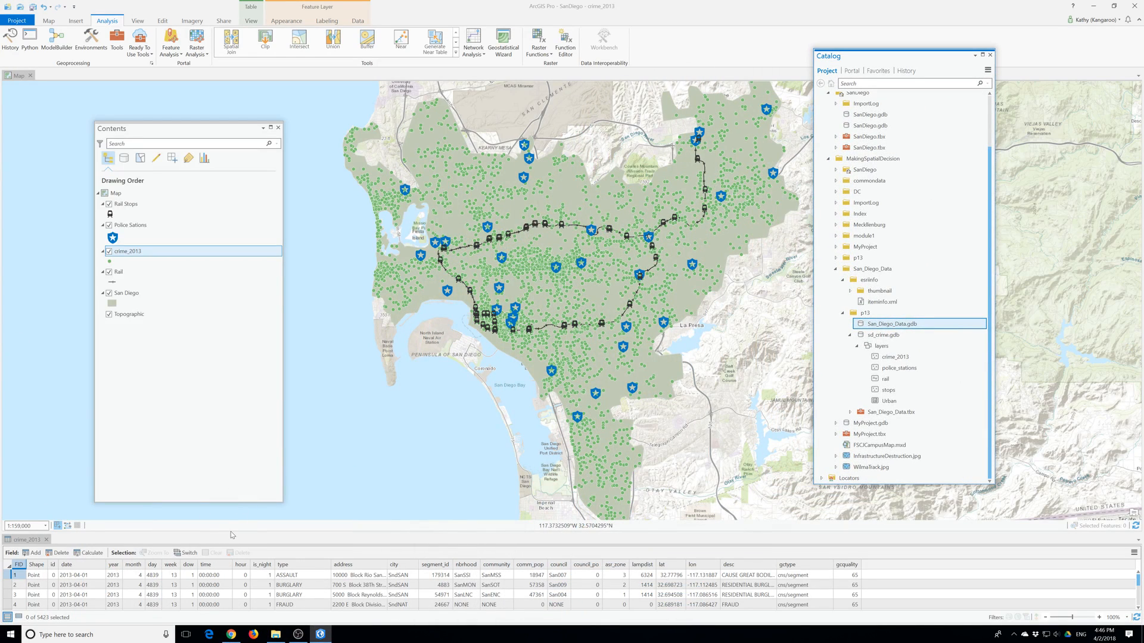
drag(221, 533, 244, 233)
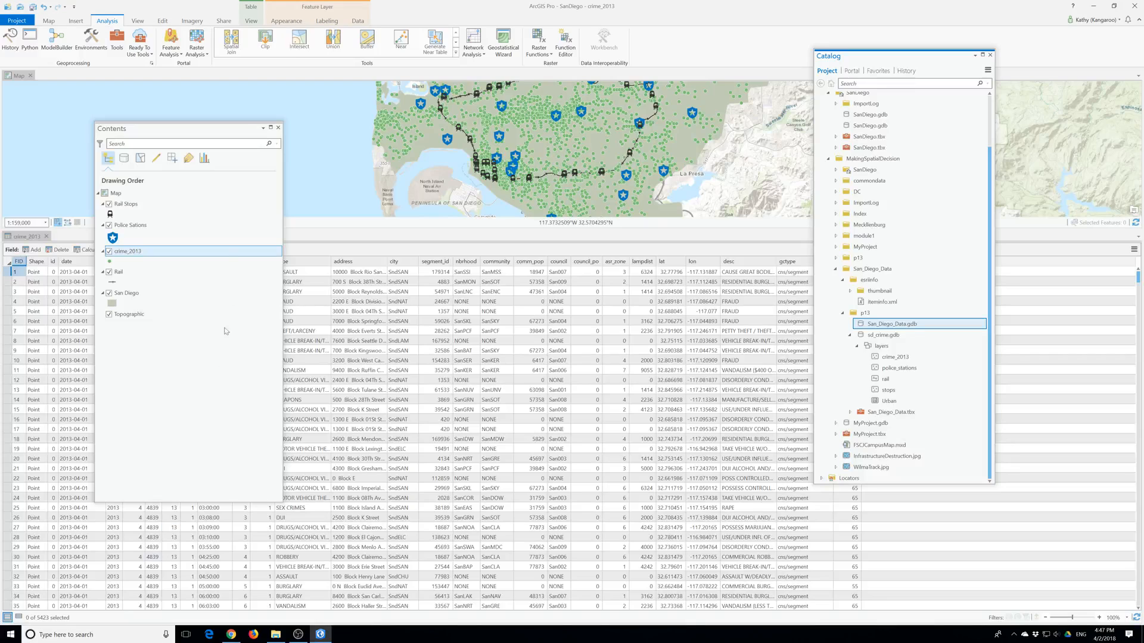
Move the Contents and Catalog panes aside to uncover the columns of the crime_2013 table
drag(156, 128, 983, 170)
click(905, 58)
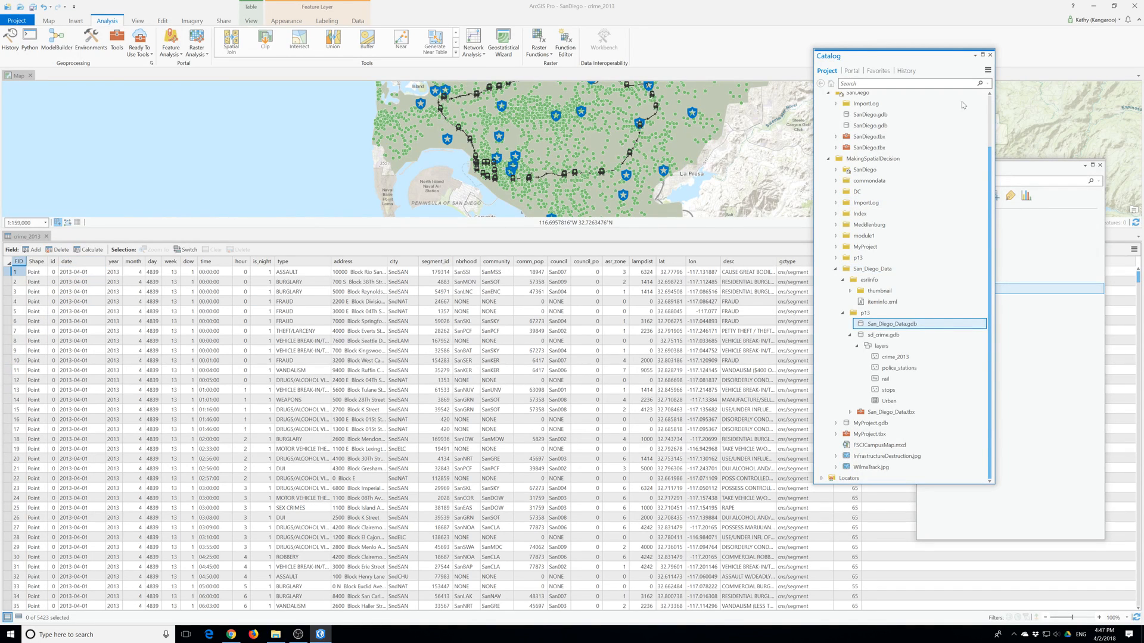
drag(862, 60, 925, 63)
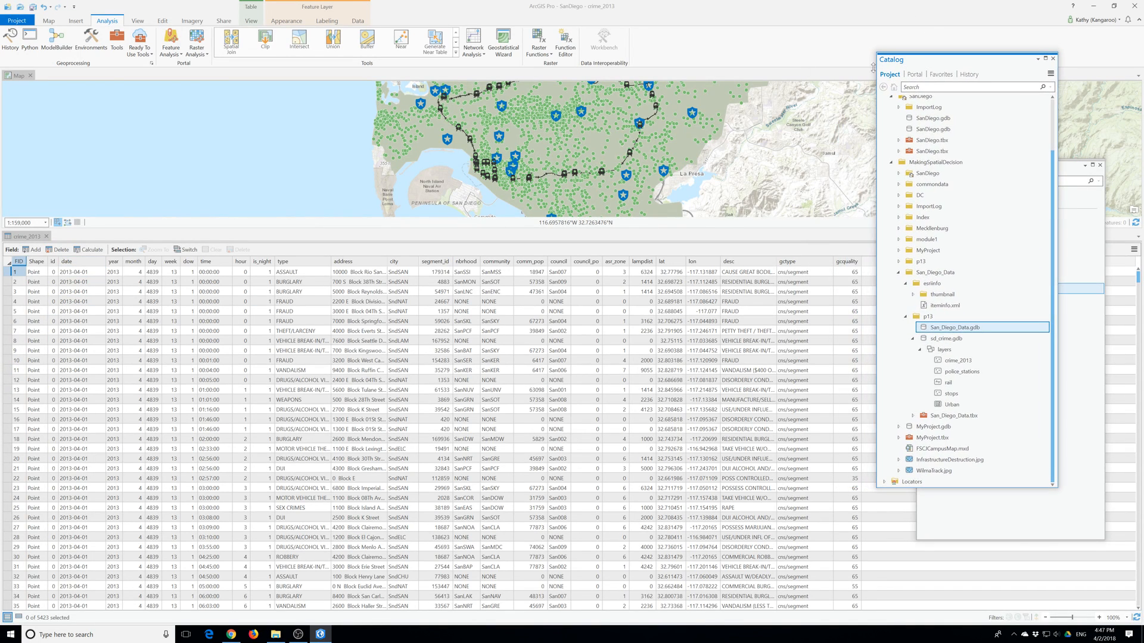
Examine the crime_2013 table's Shape and id fields and its date and time fields: date, year, month, day, week, dow and hour
click(37, 270)
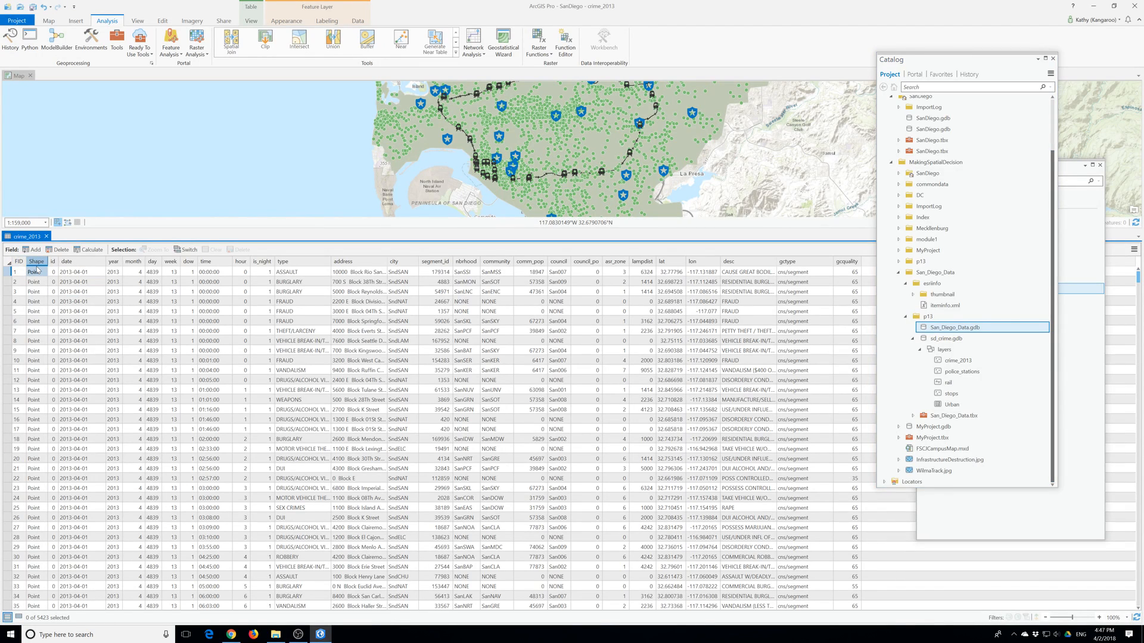
click(53, 264)
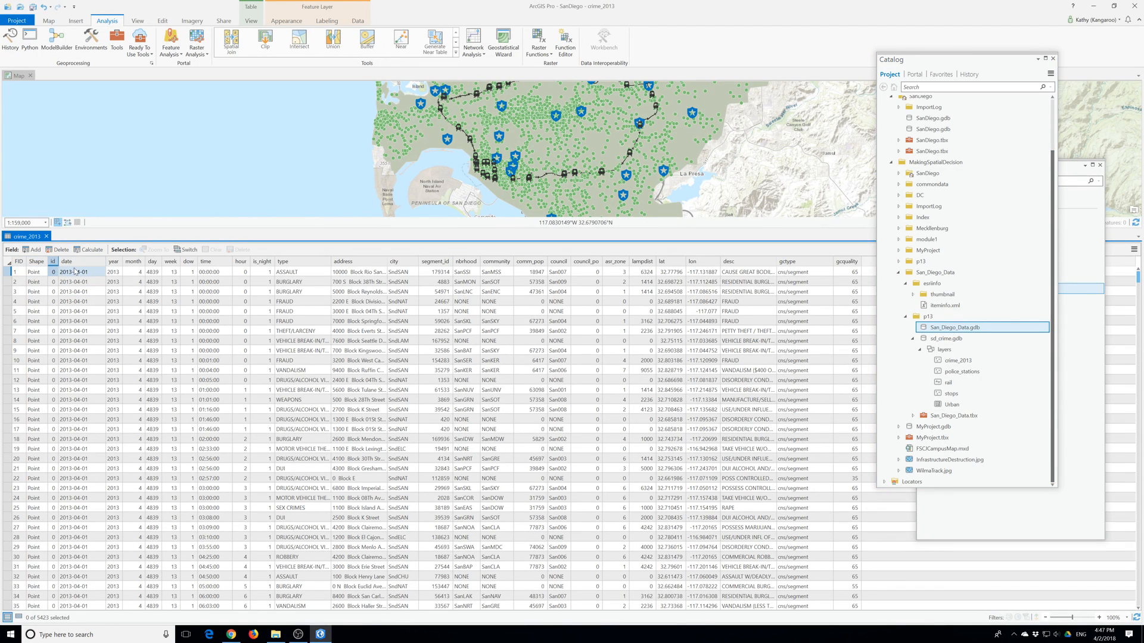
click(72, 266)
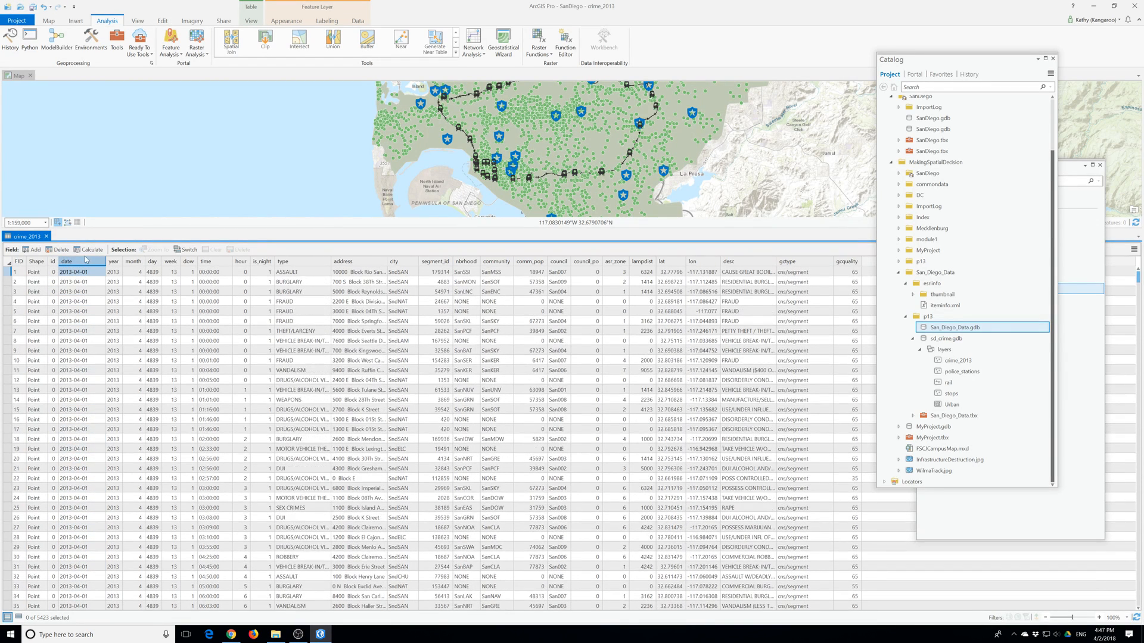
click(118, 264)
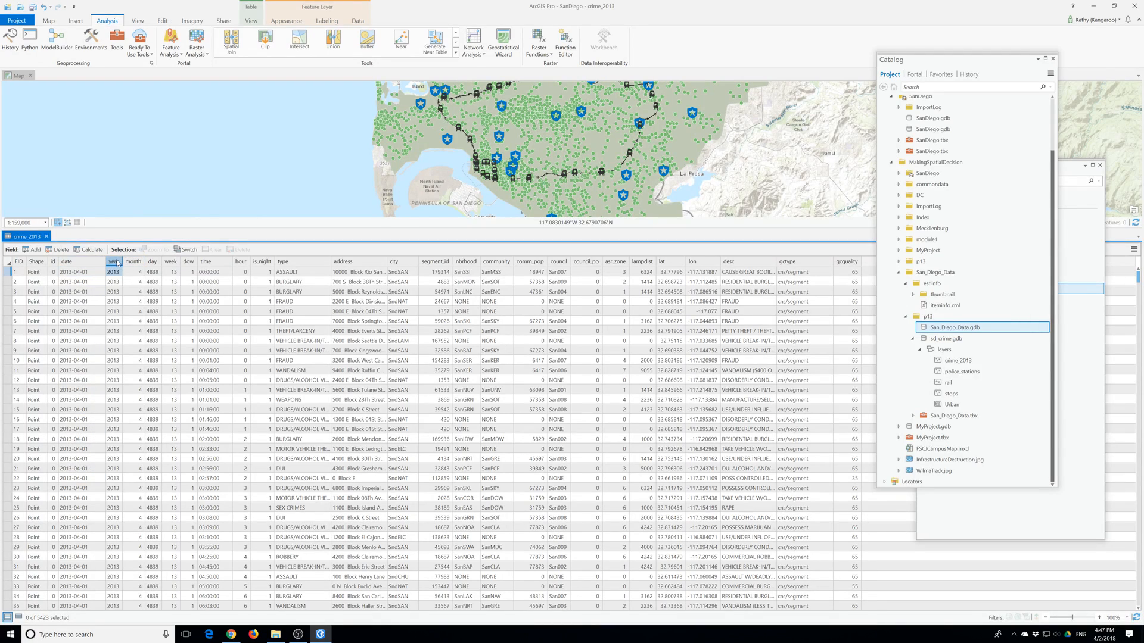
click(133, 264)
click(153, 264)
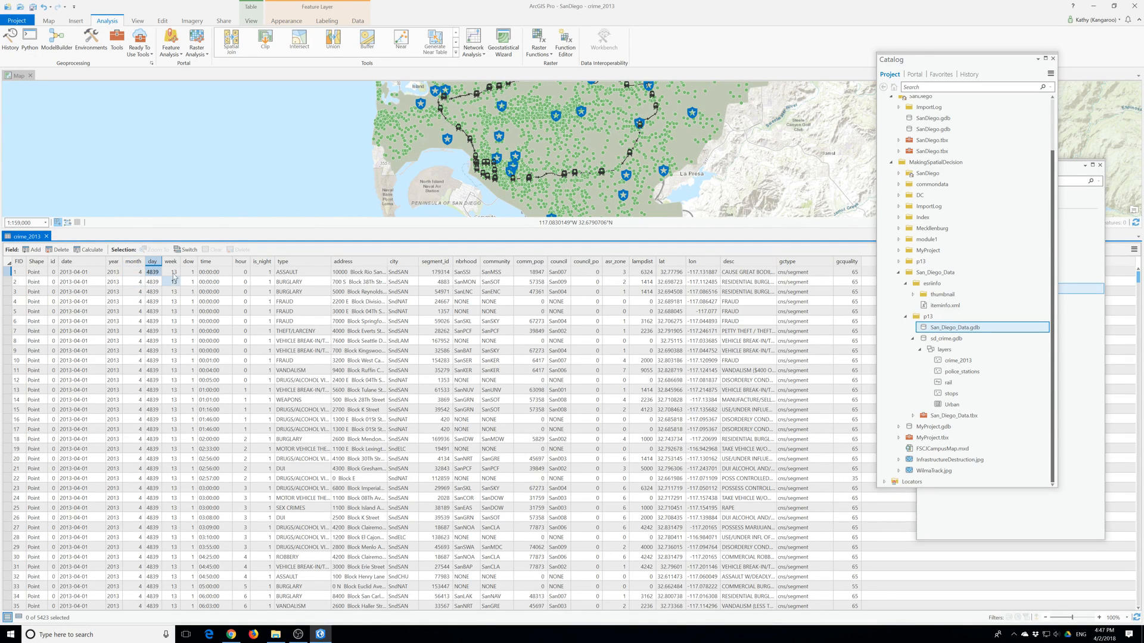
click(171, 263)
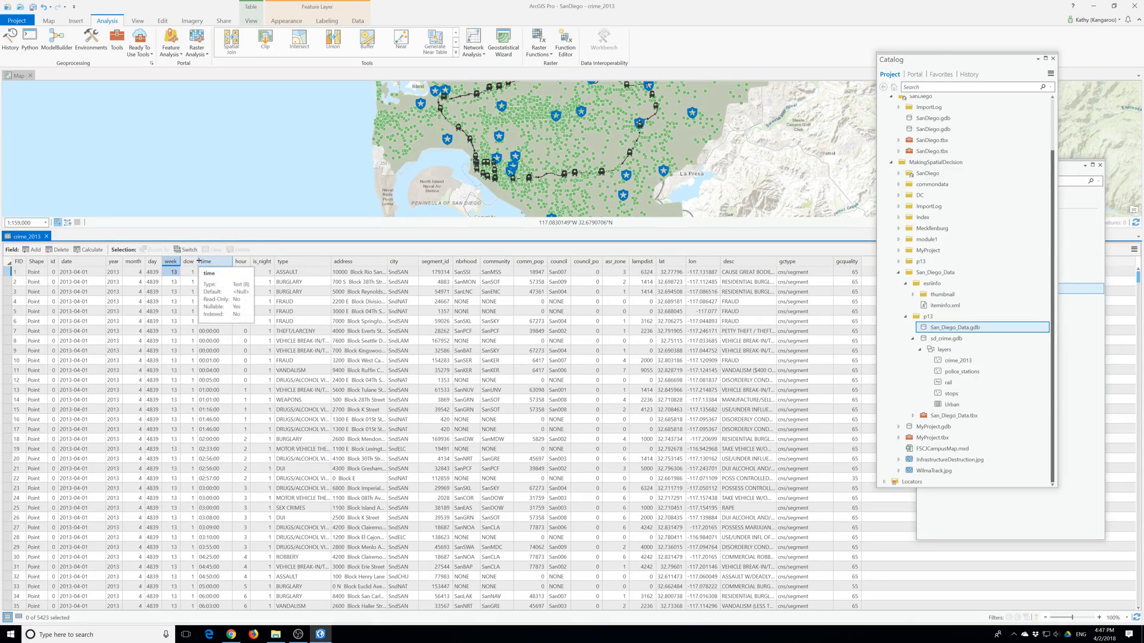
click(190, 263)
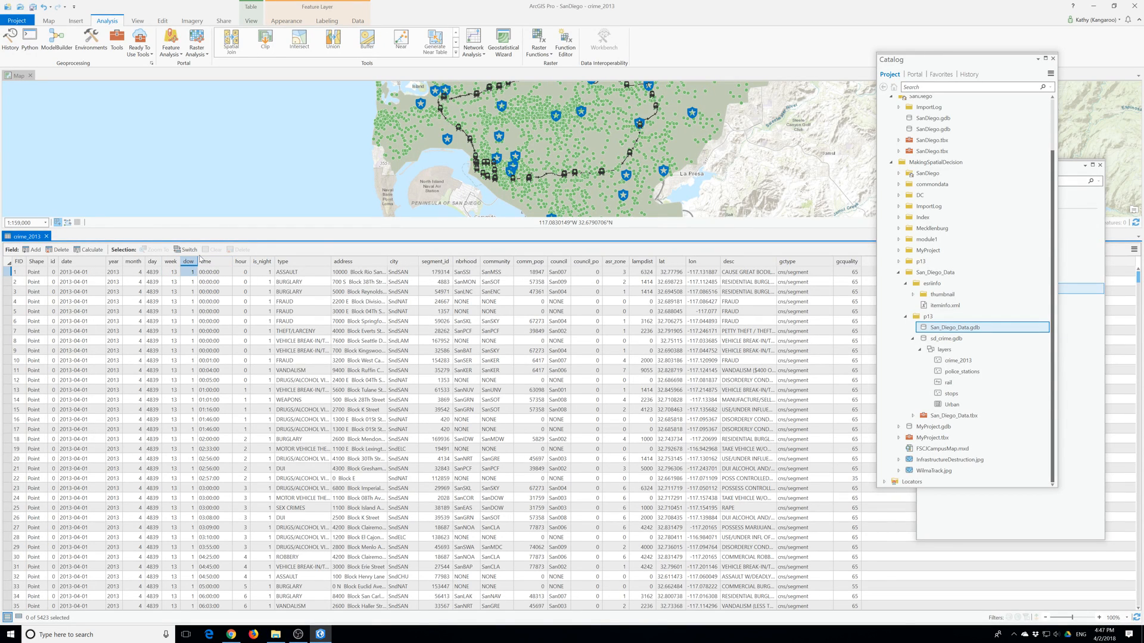
click(240, 262)
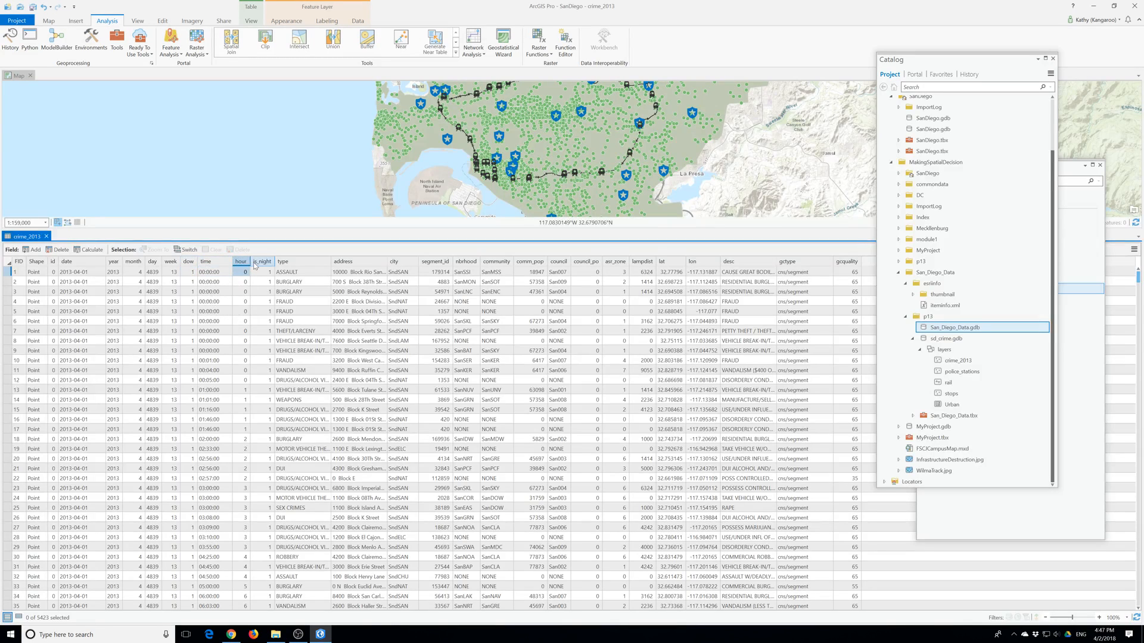
Examine the is_night field of the crime_2013 table, comparing its values with the hour down the rows
click(255, 264)
scroll(260, 382, down, 2)
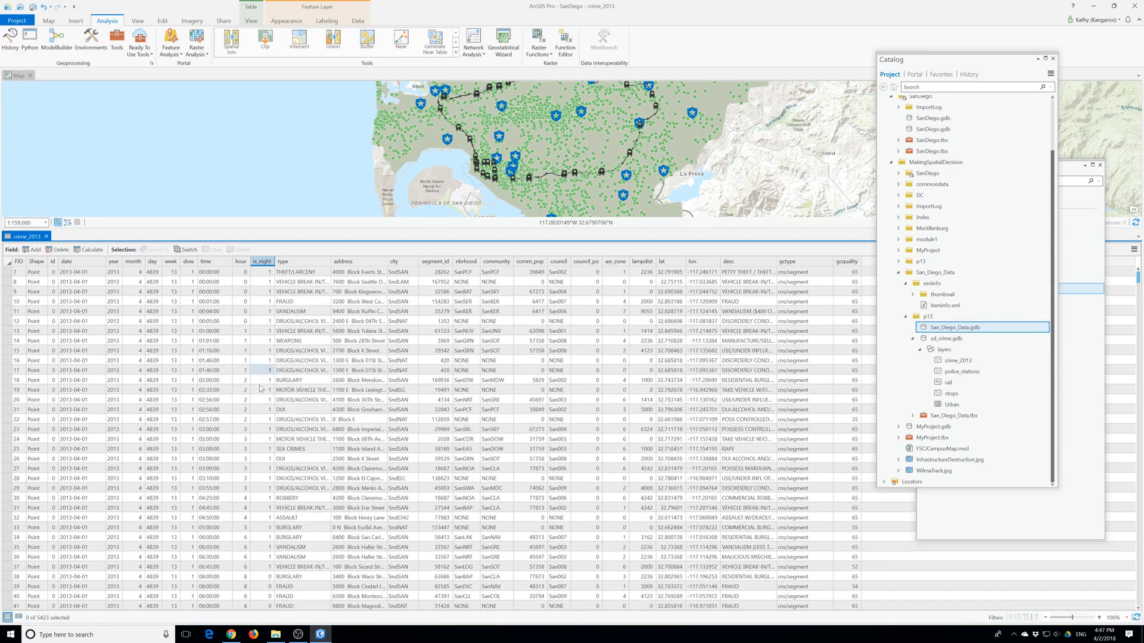
scroll(261, 389, down, 1)
scroll(260, 388, up, 1)
scroll(260, 571, down, 1)
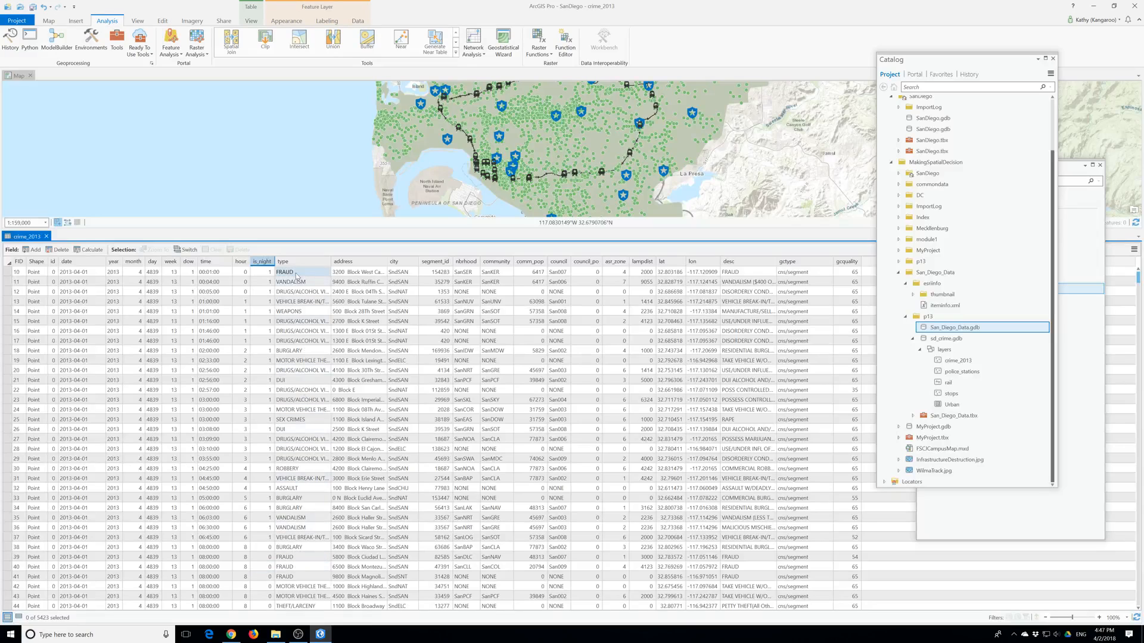
Widen the type column of the crime_2013 table so the full crime type names fit
click(294, 271)
click(334, 269)
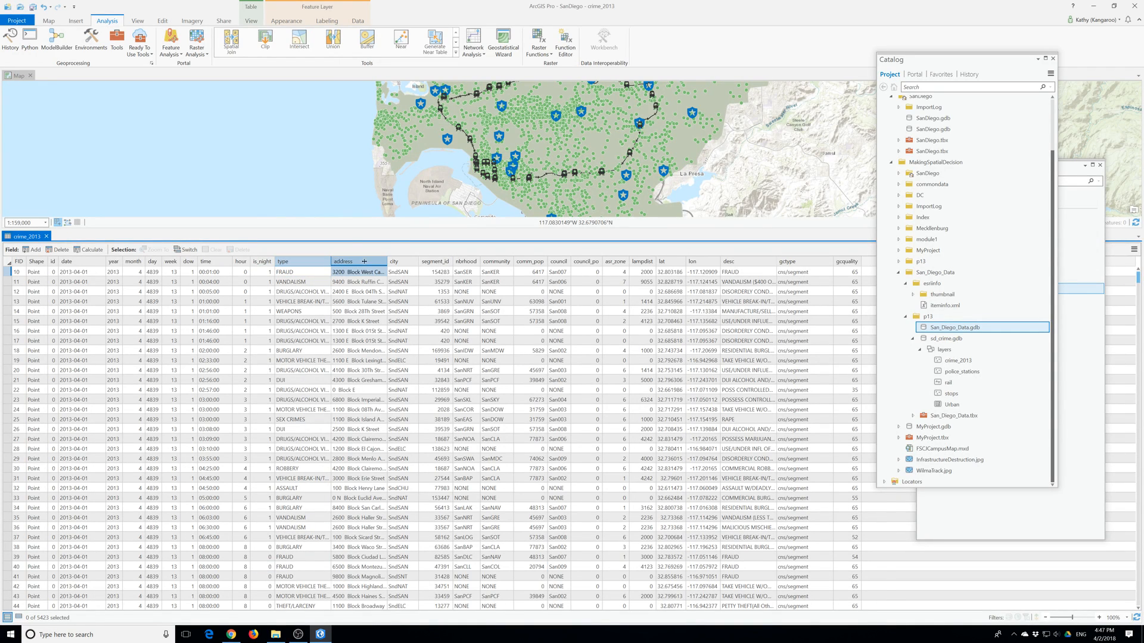
drag(332, 262, 386, 263)
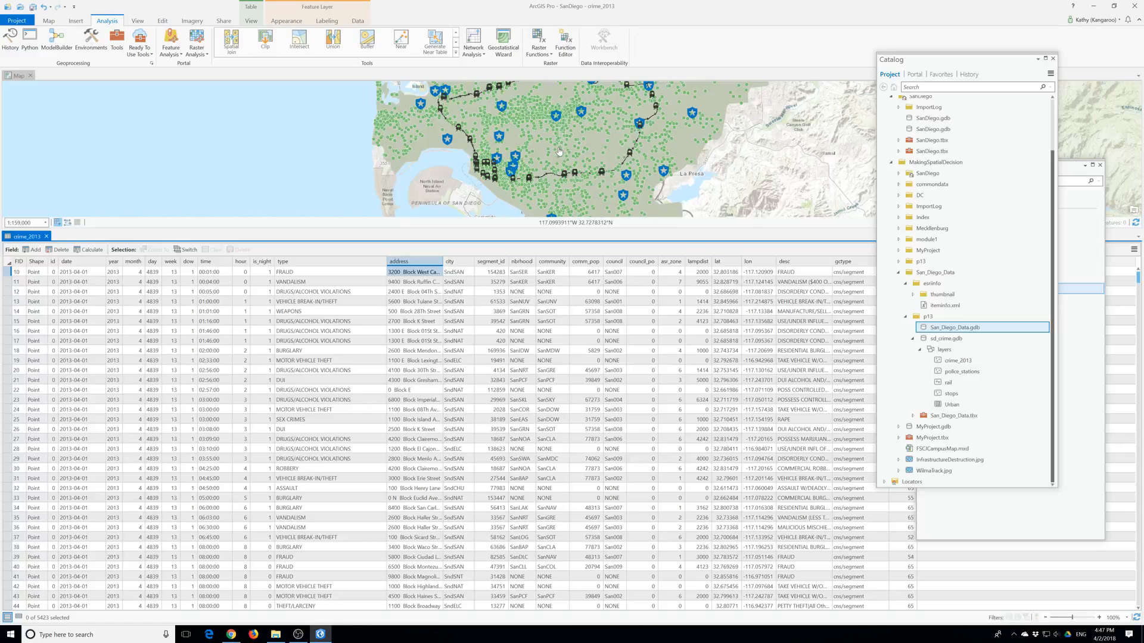
Move the Catalog pane aside to uncover the gctype and gcquality columns of the crime_2013 table
scroll(559, 151, up, 4)
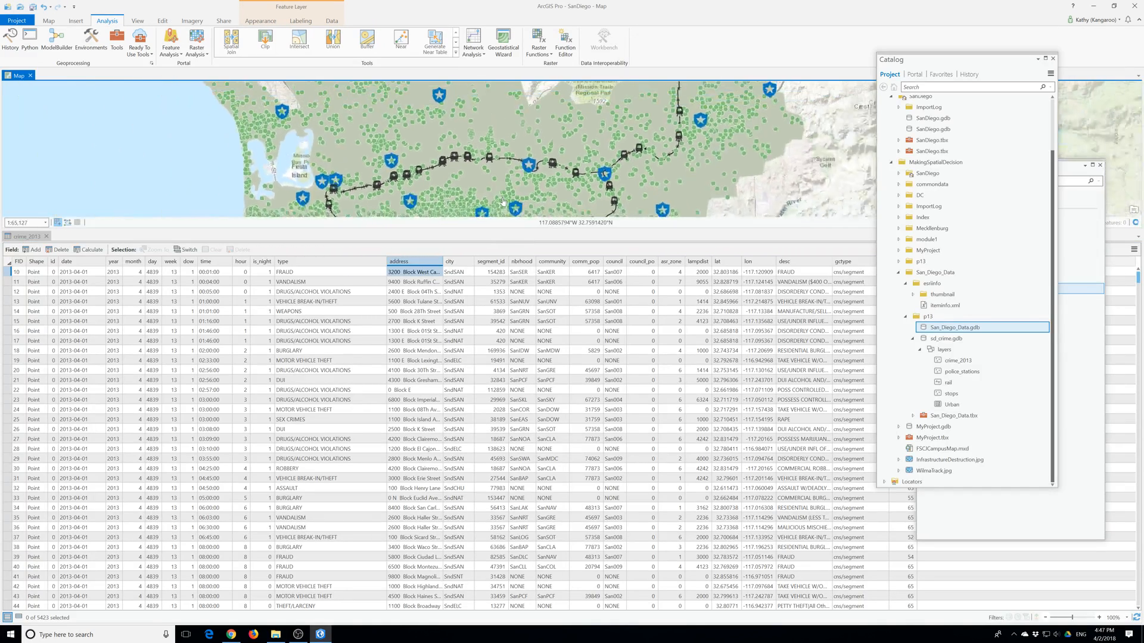
scroll(502, 202, down, 4)
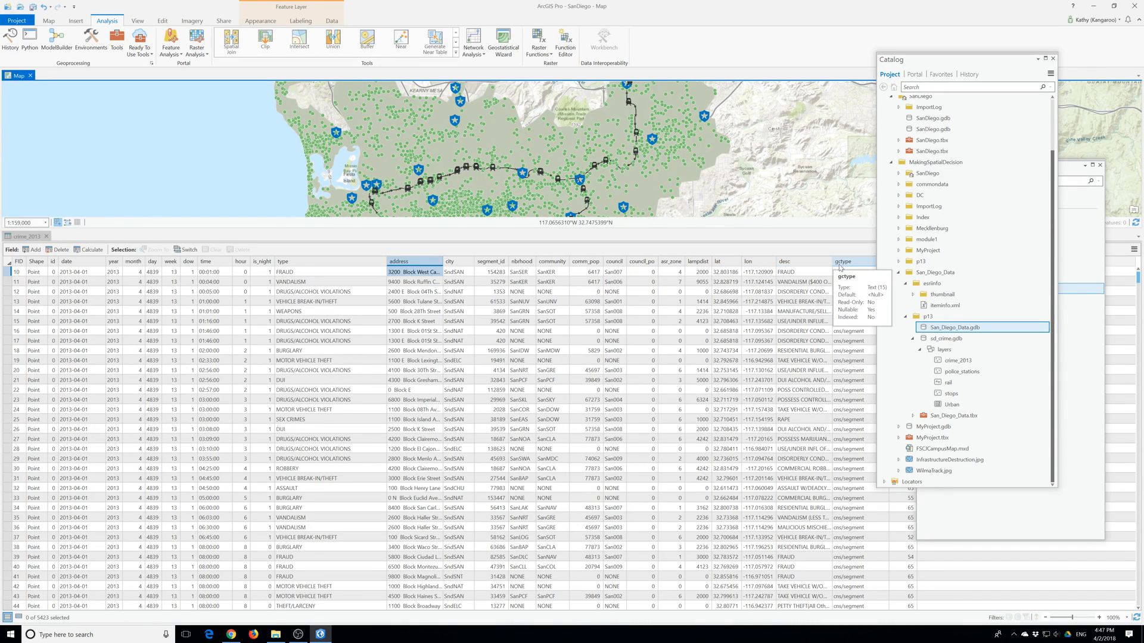
click(940, 64)
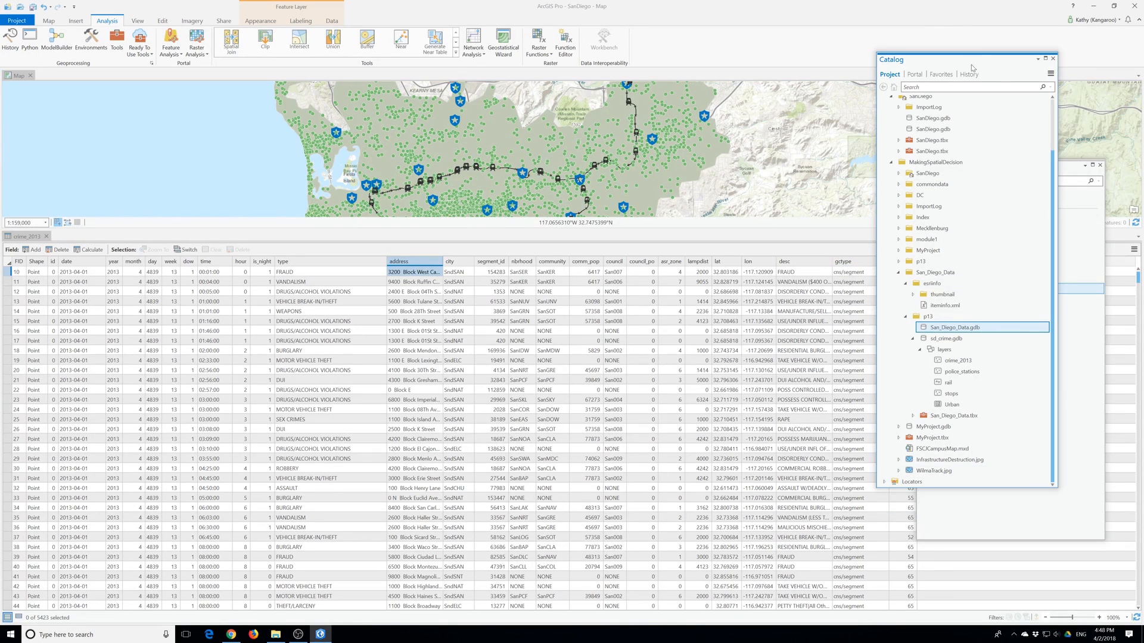
drag(933, 63, 987, 70)
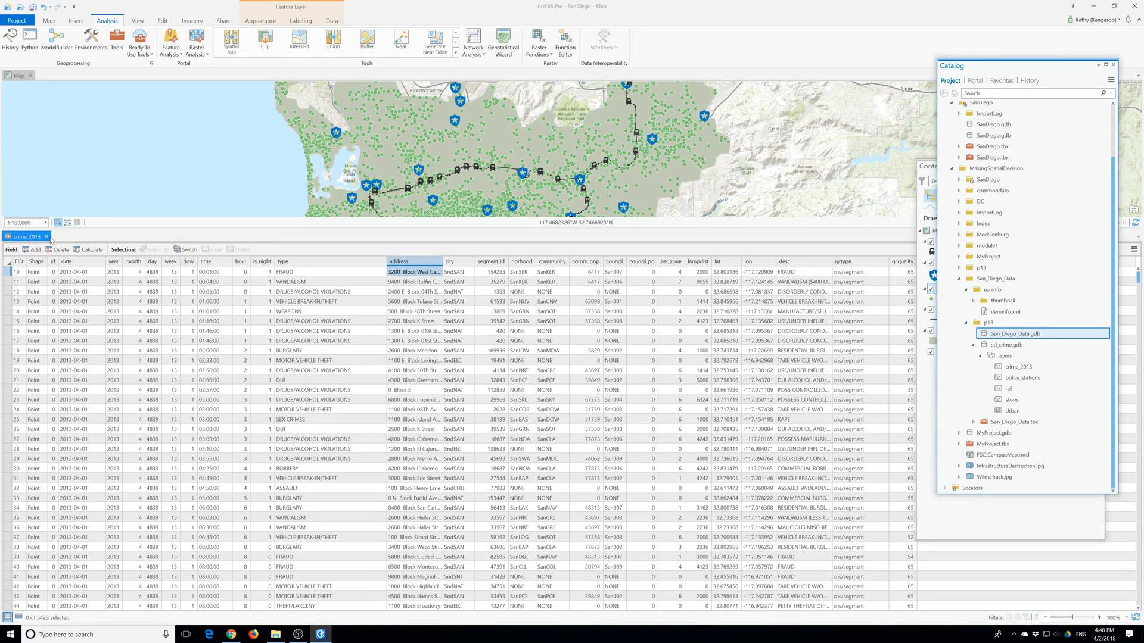
Close the crime_2013 table and move the Contents pane over the ocean area west of San Diego
click(25, 237)
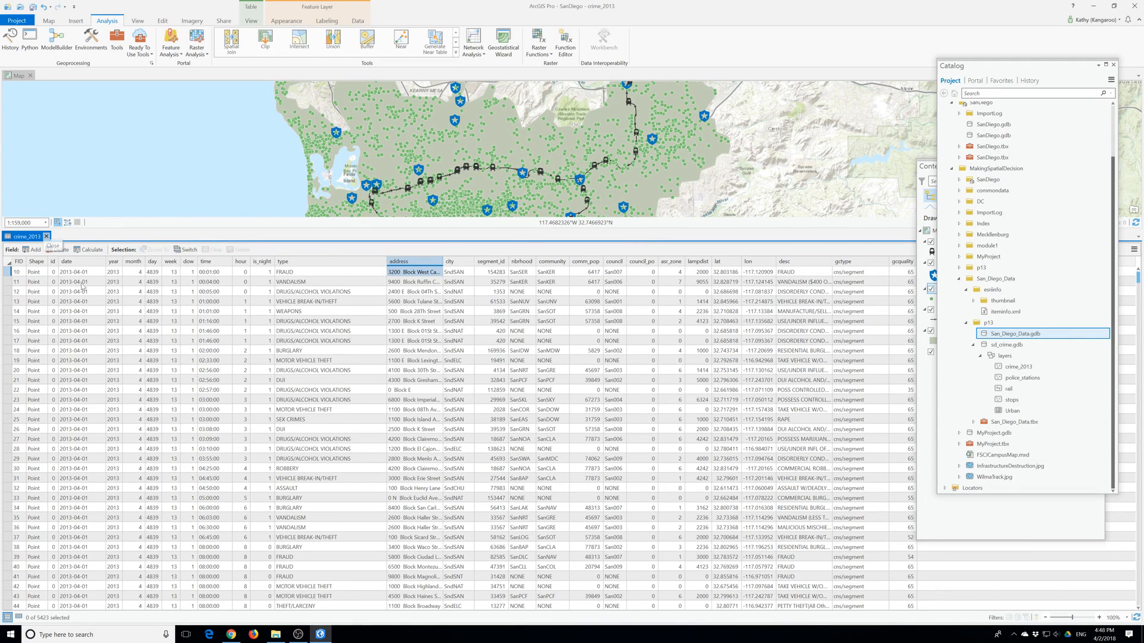
click(46, 237)
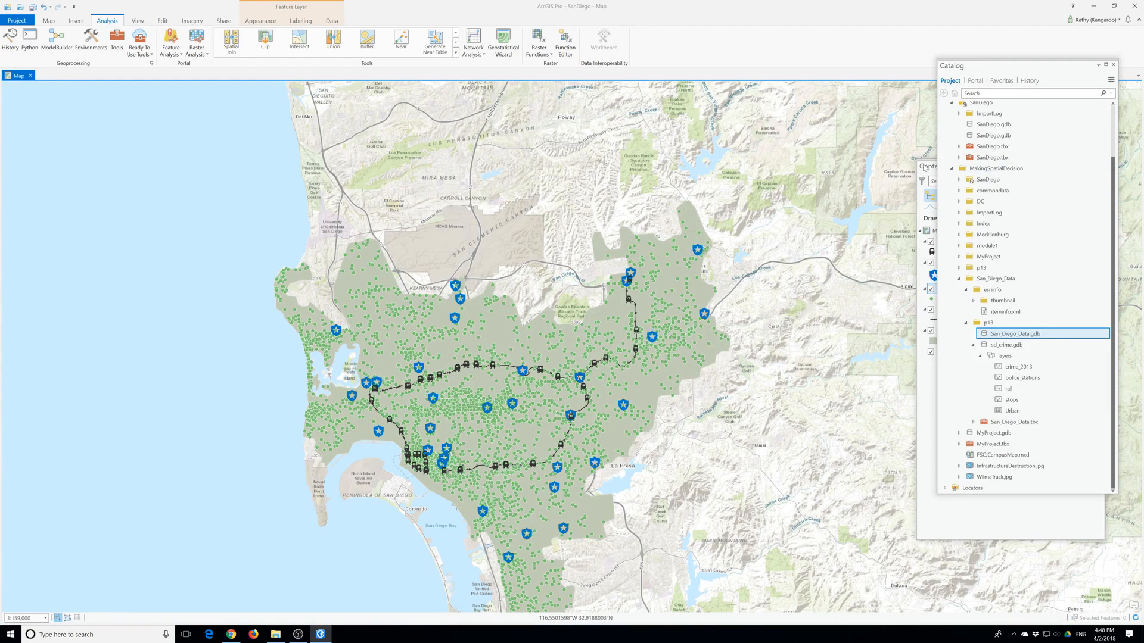
drag(924, 167, 107, 160)
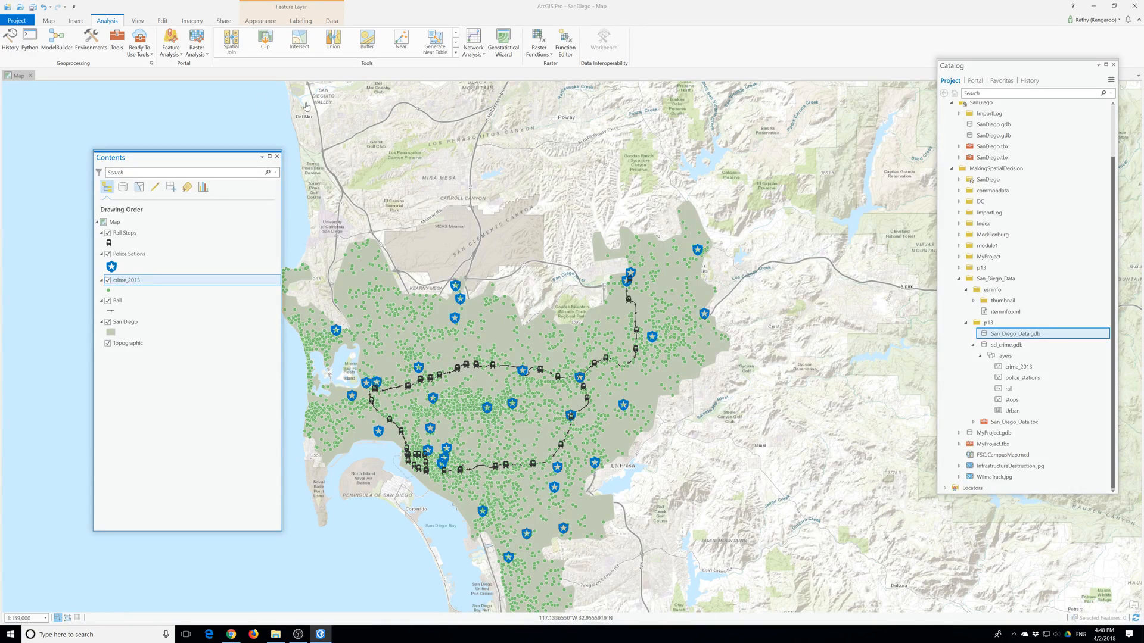
drag(176, 157, 133, 147)
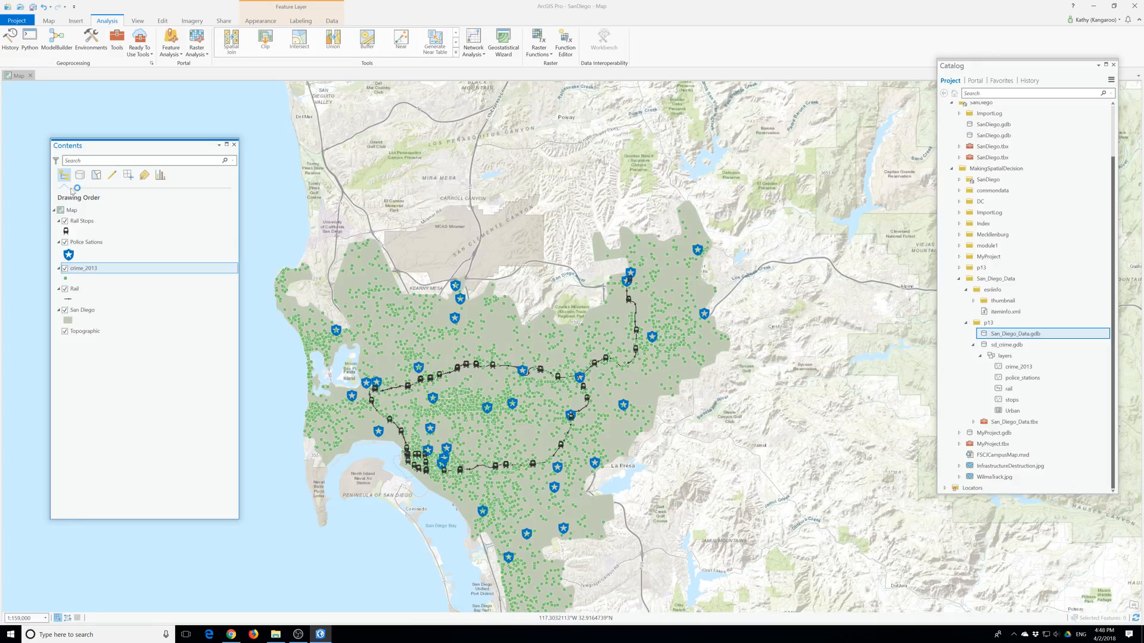
Review the metadata of the crime_2013 layer in its layer properties, enlarging the dialog to read it
right_click(88, 270)
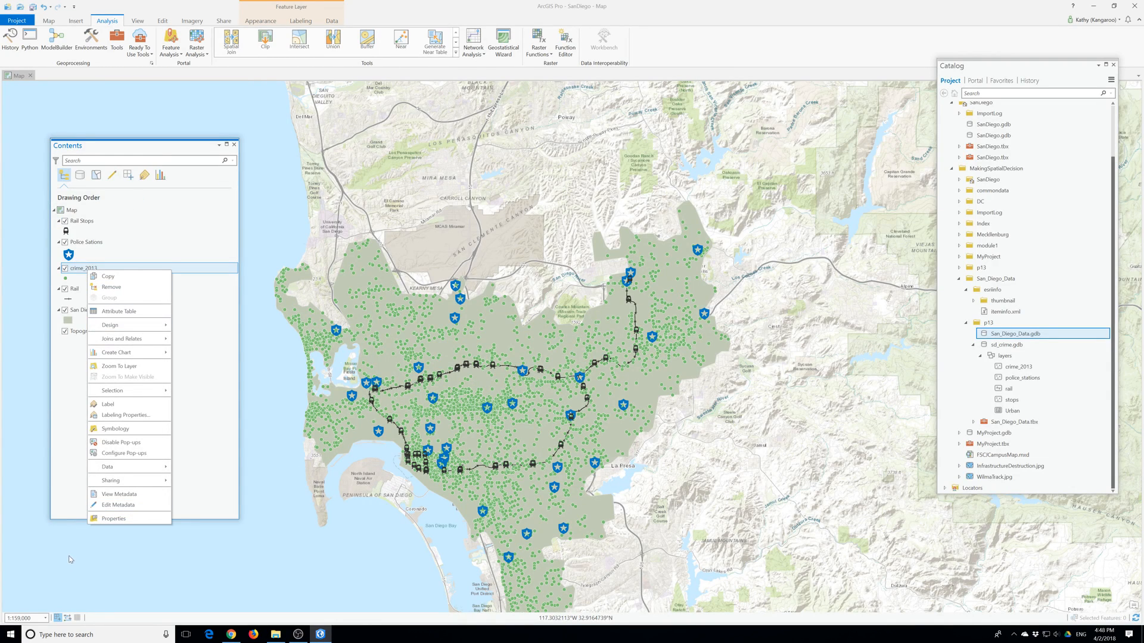
click(129, 520)
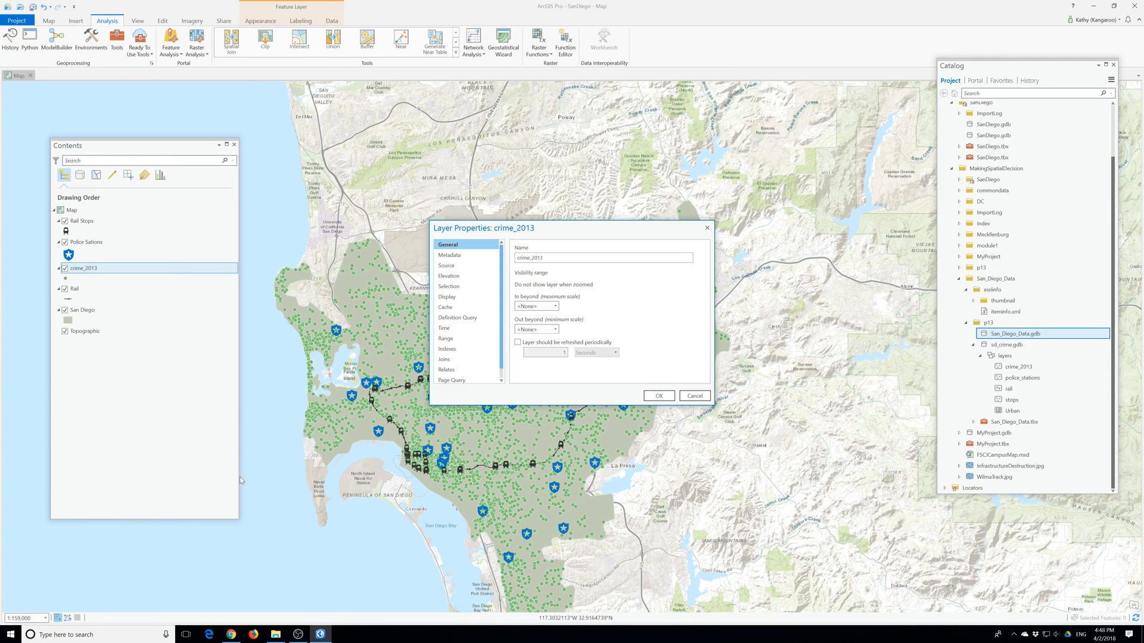
click(452, 257)
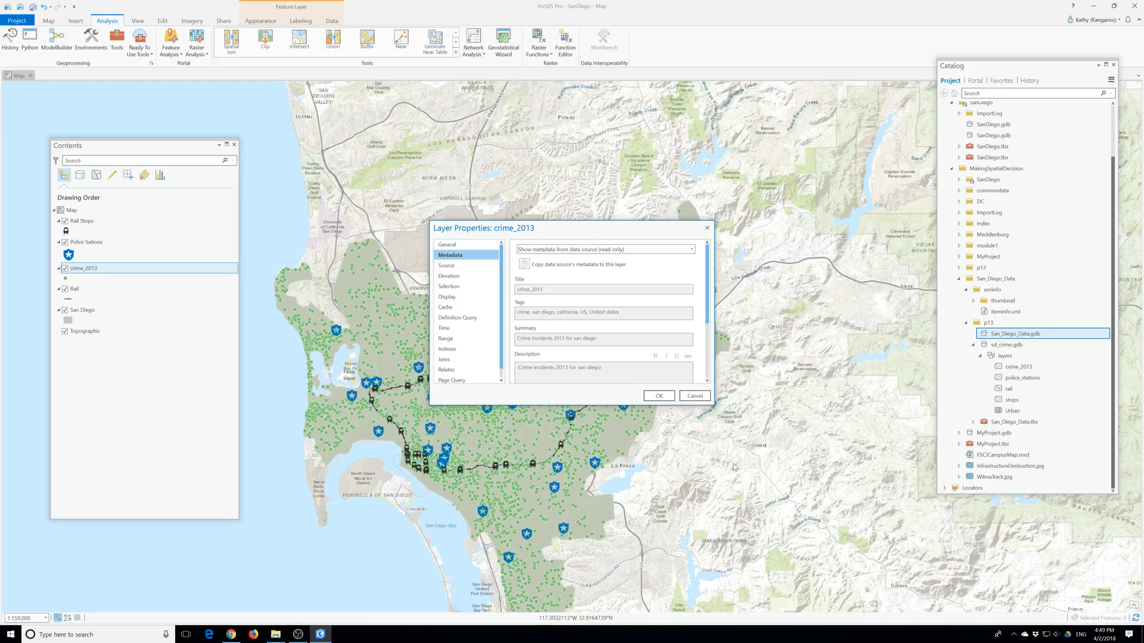
drag(713, 406, 912, 593)
click(862, 582)
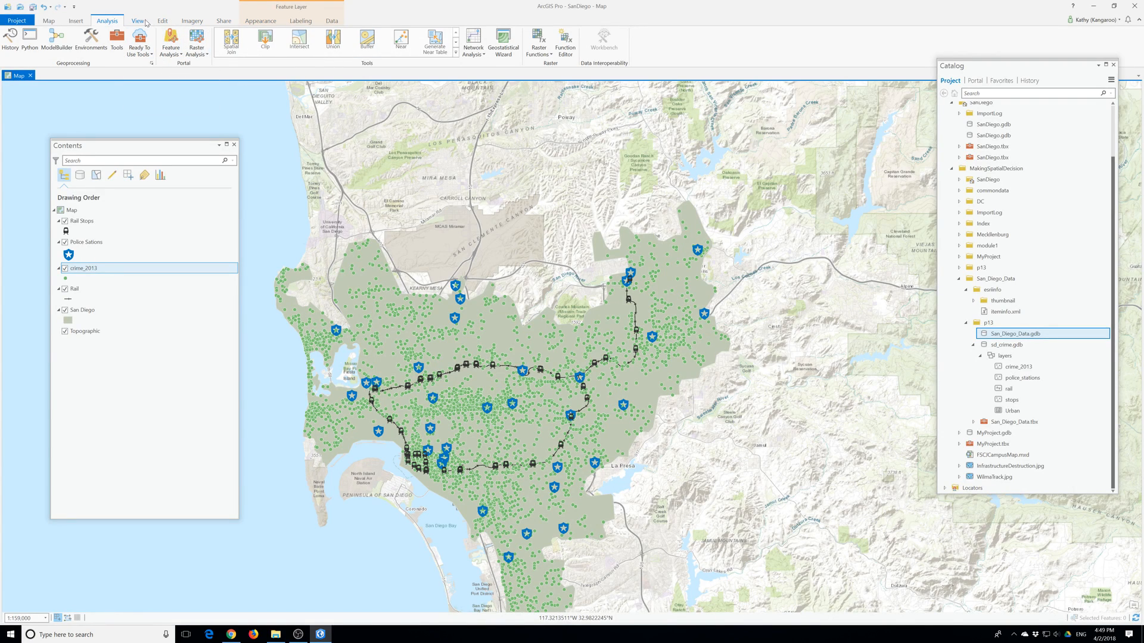
Create a Service Area network analysis layer and set its output geometry from overlapping polygons to Split
click(472, 55)
click(486, 70)
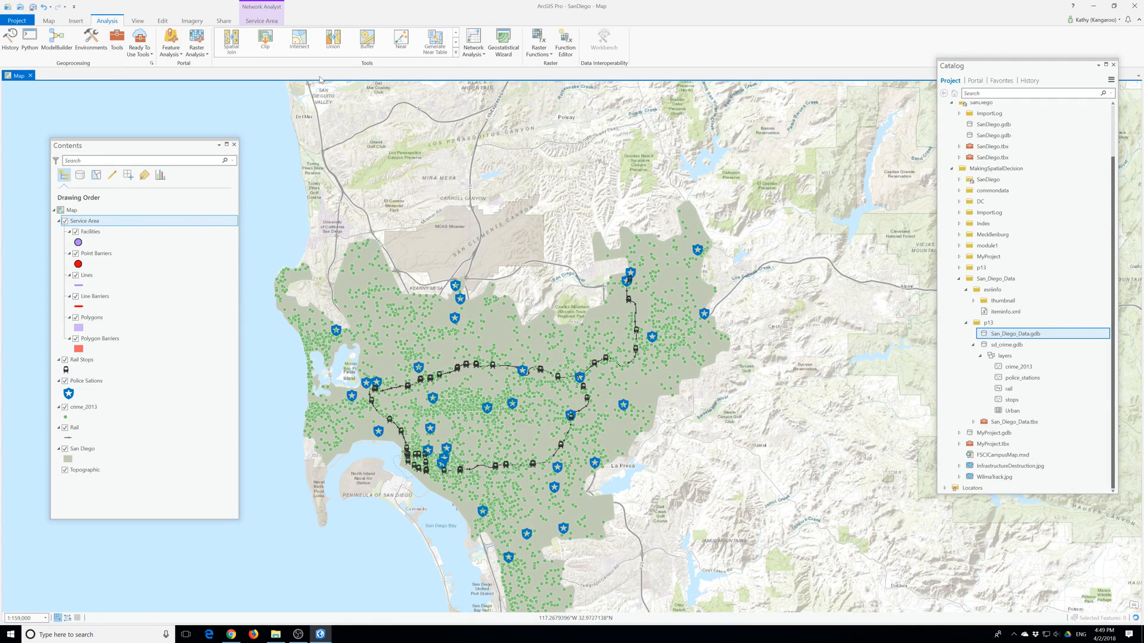
click(261, 21)
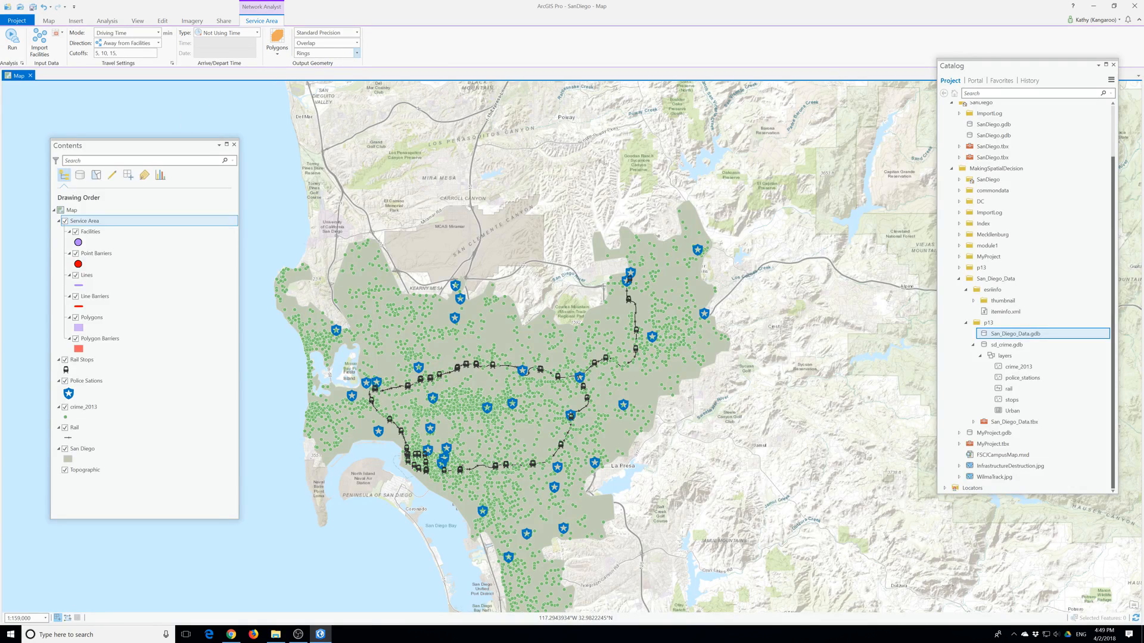
click(352, 44)
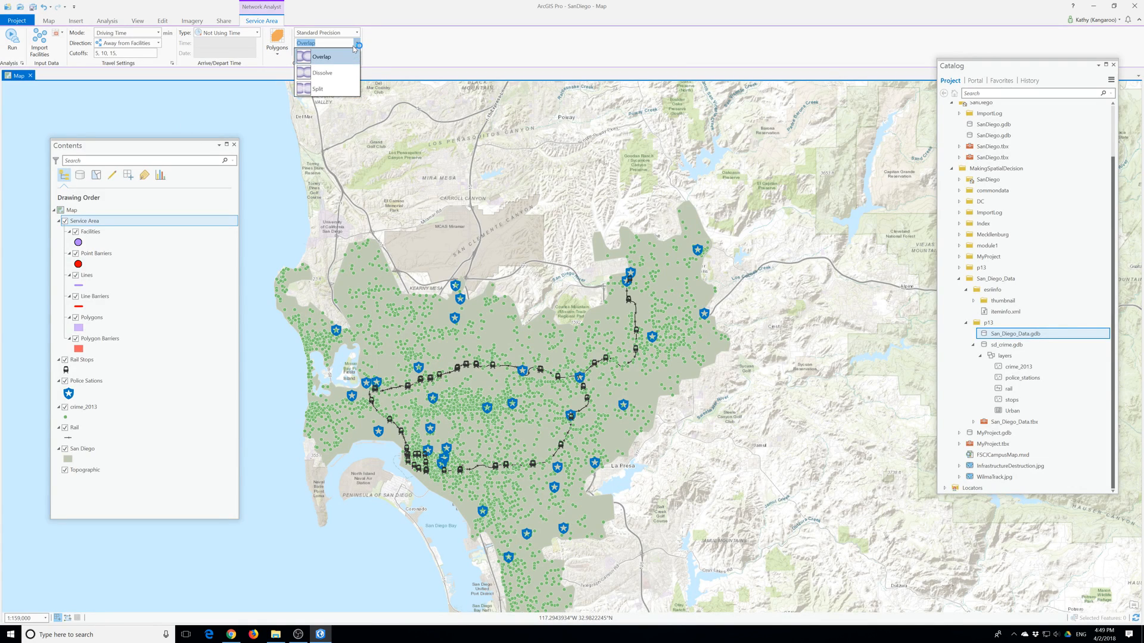
click(330, 92)
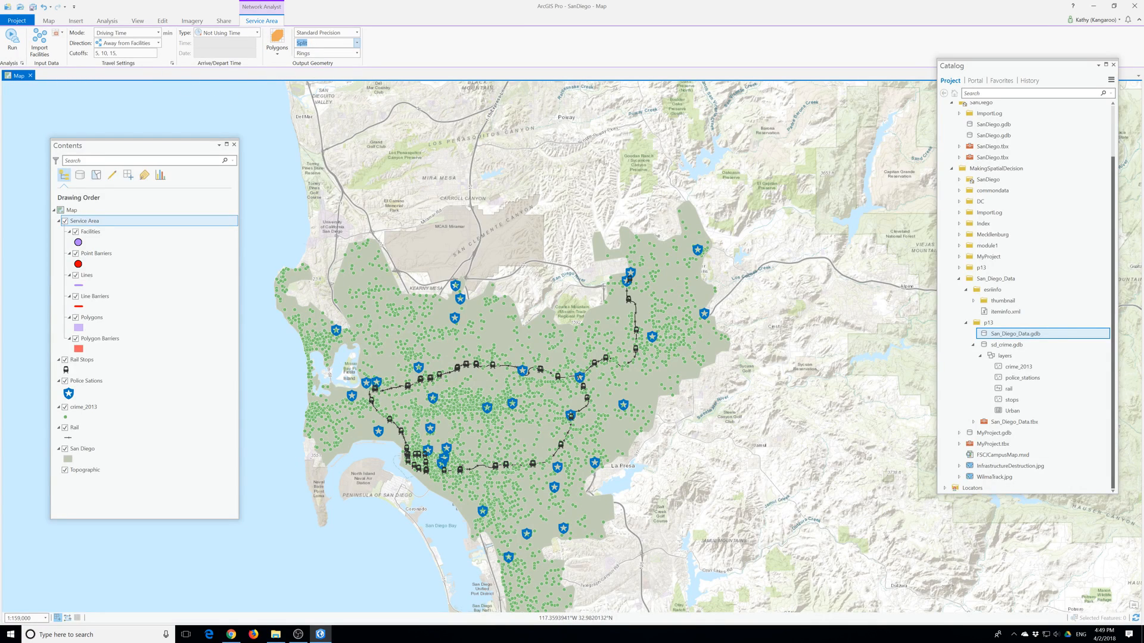
Set the service area's travel mode to Driving Distance with a single cutoff of 2
click(157, 33)
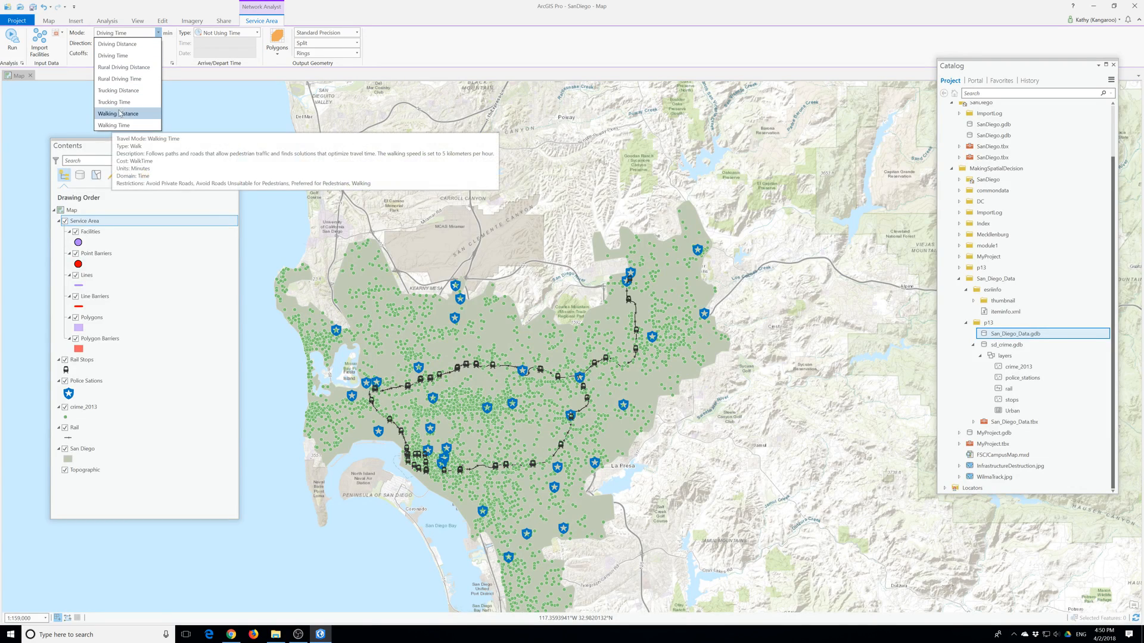
click(119, 45)
drag(113, 53, 88, 55)
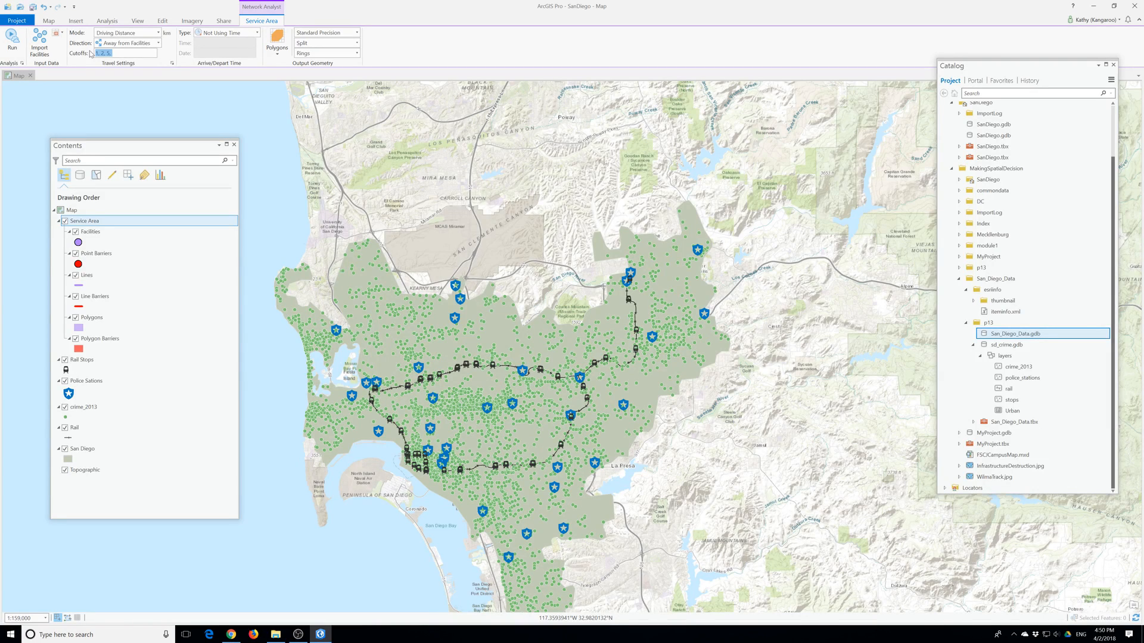
text(2)
Load the Police Sations layer as the service area's facilities and run the service area analysis
click(39, 39)
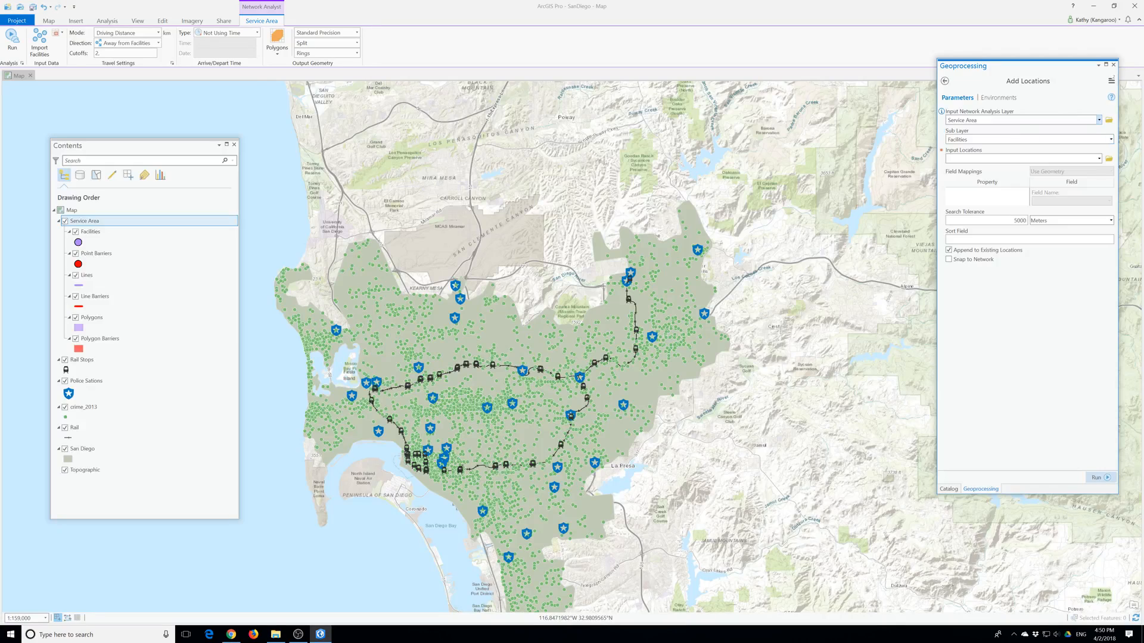
click(1099, 159)
click(1002, 207)
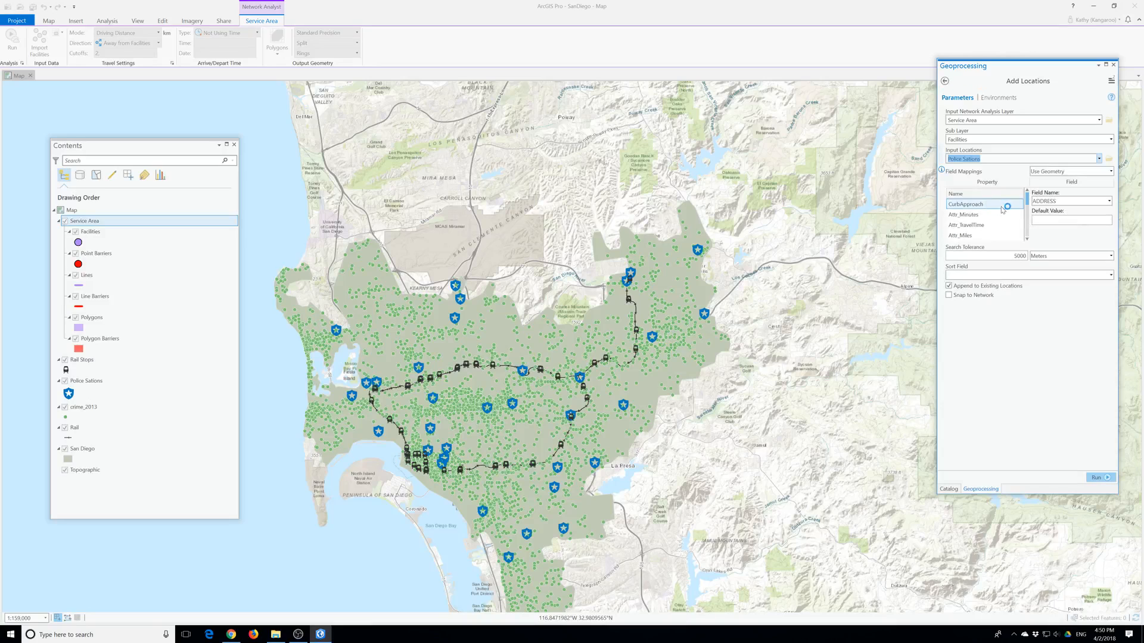
click(1100, 478)
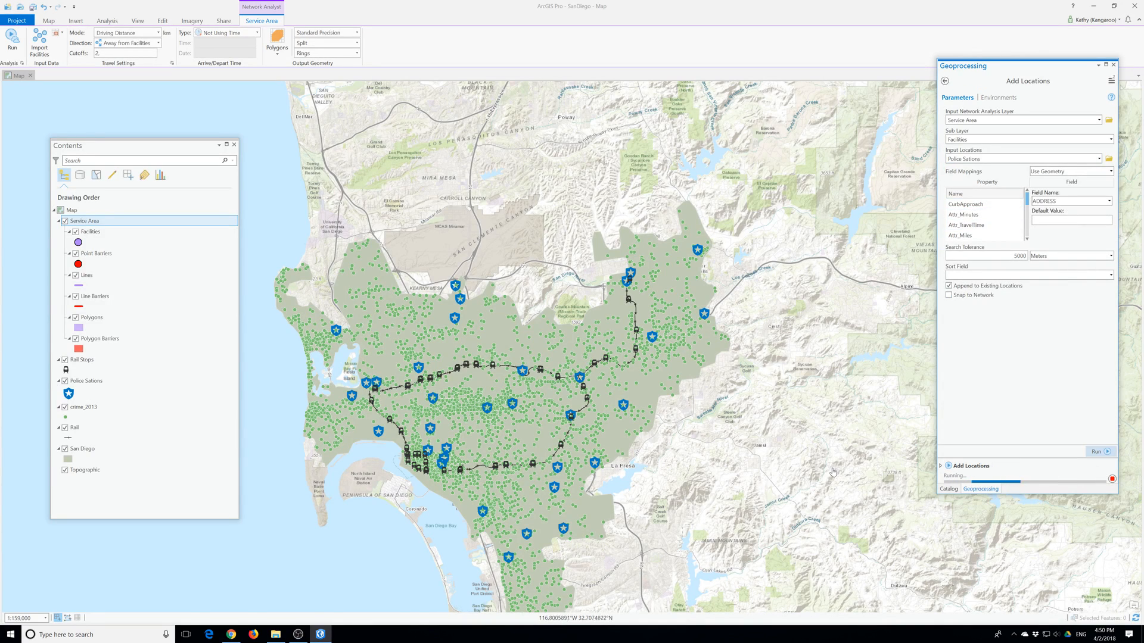
click(12, 40)
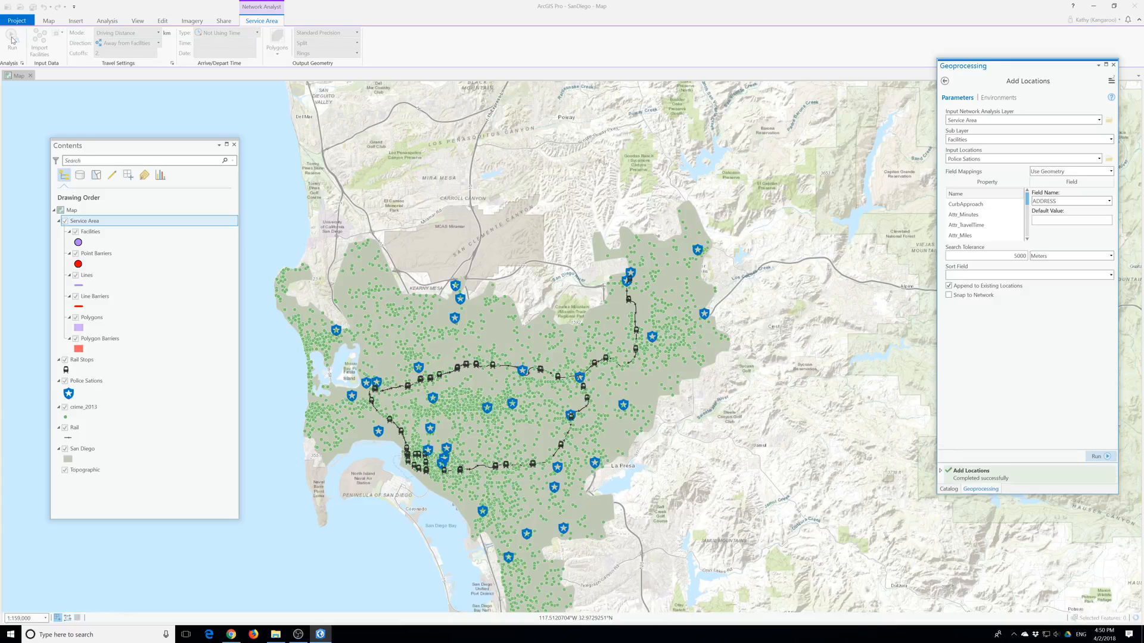
click(12, 40)
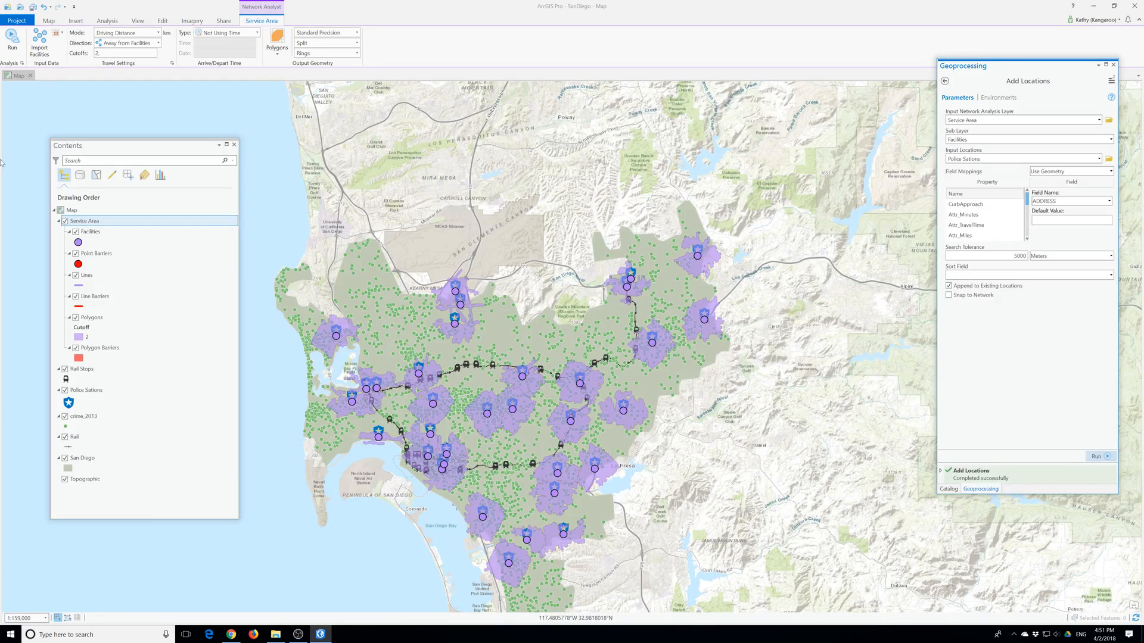
click(86, 328)
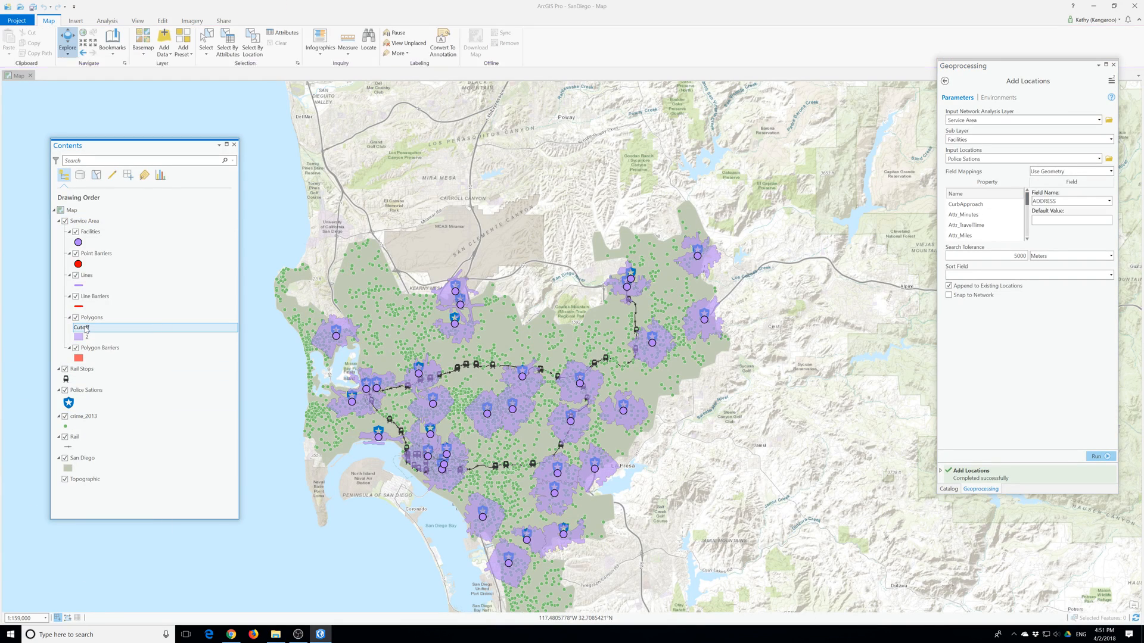
right_click(86, 328)
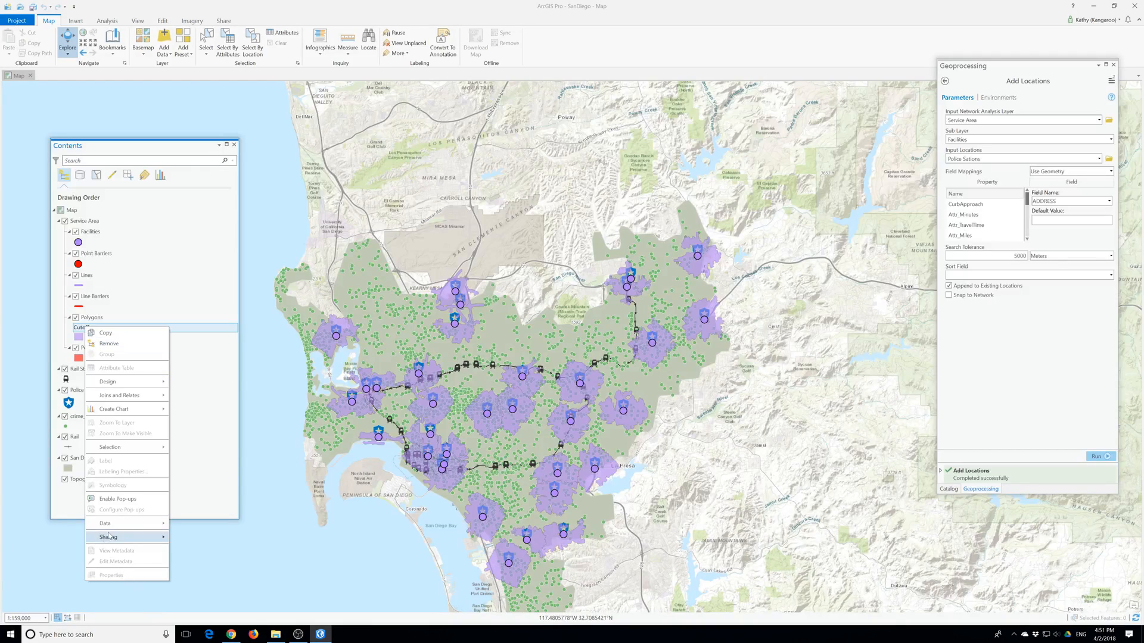
mouse_move(113, 525)
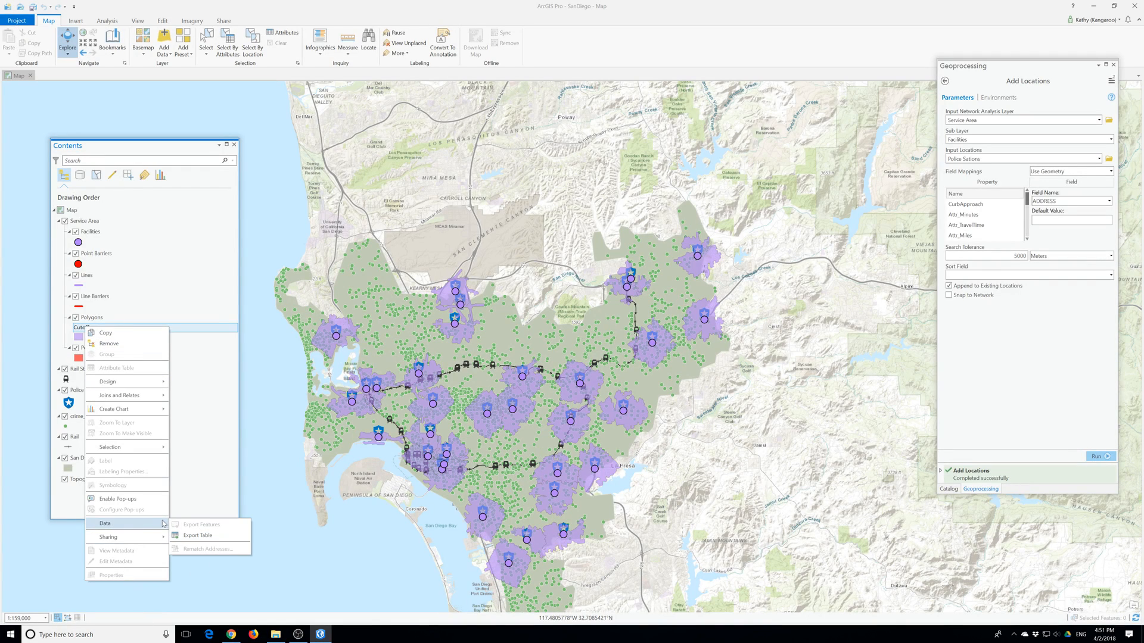
click(77, 329)
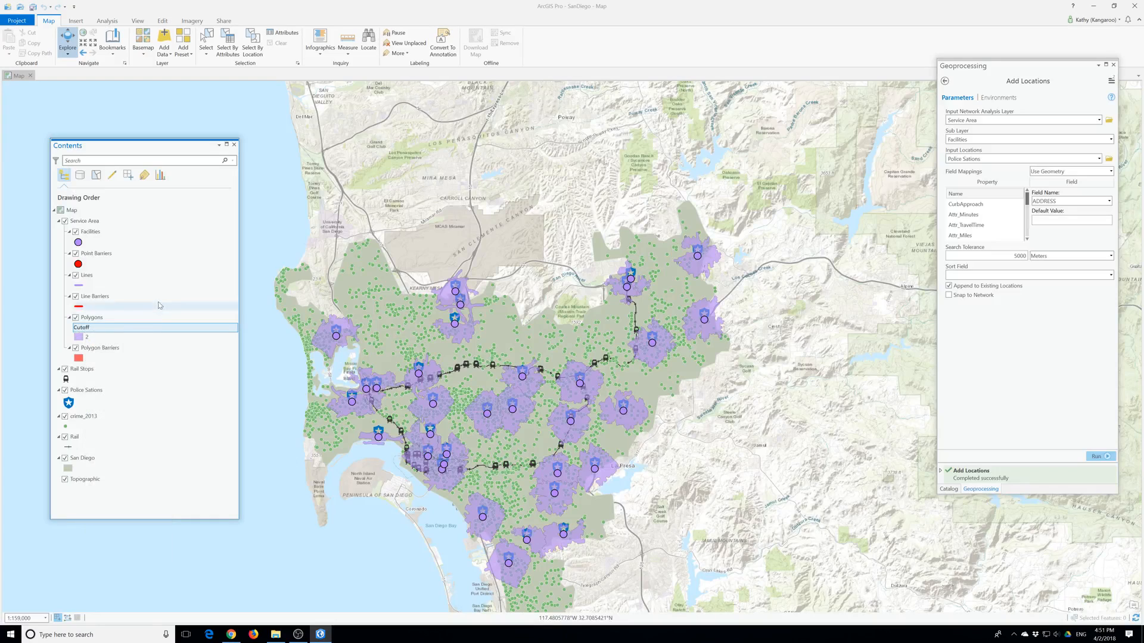
Try to export the service area's Polygons layer to a new feature class named 2milesDrive with Copy Features
click(91, 319)
right_click(92, 320)
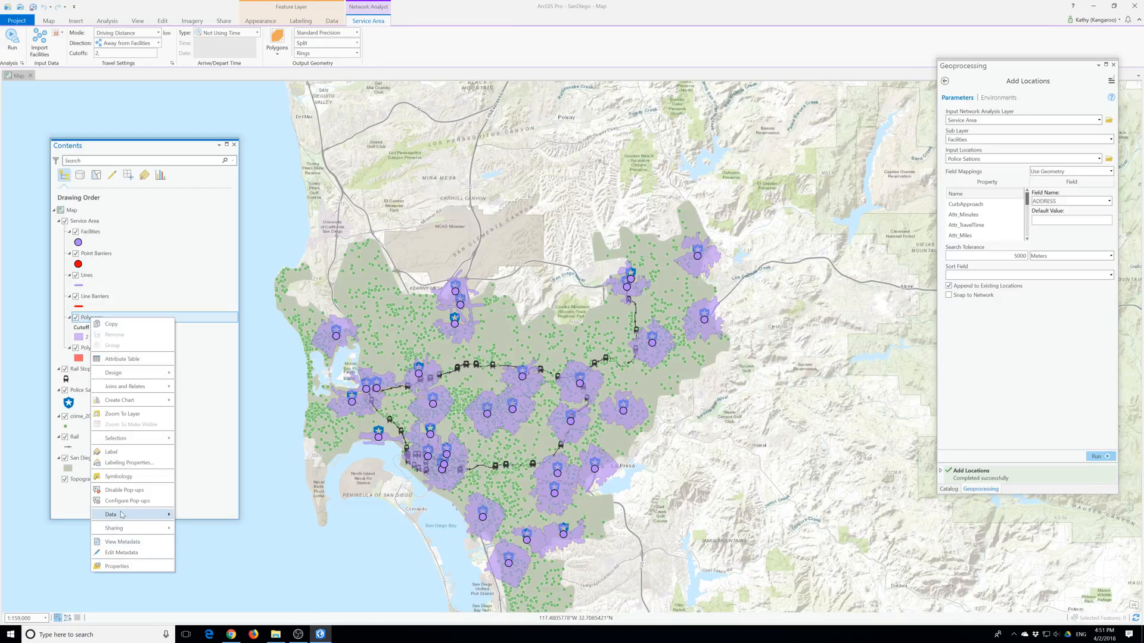
mouse_move(121, 515)
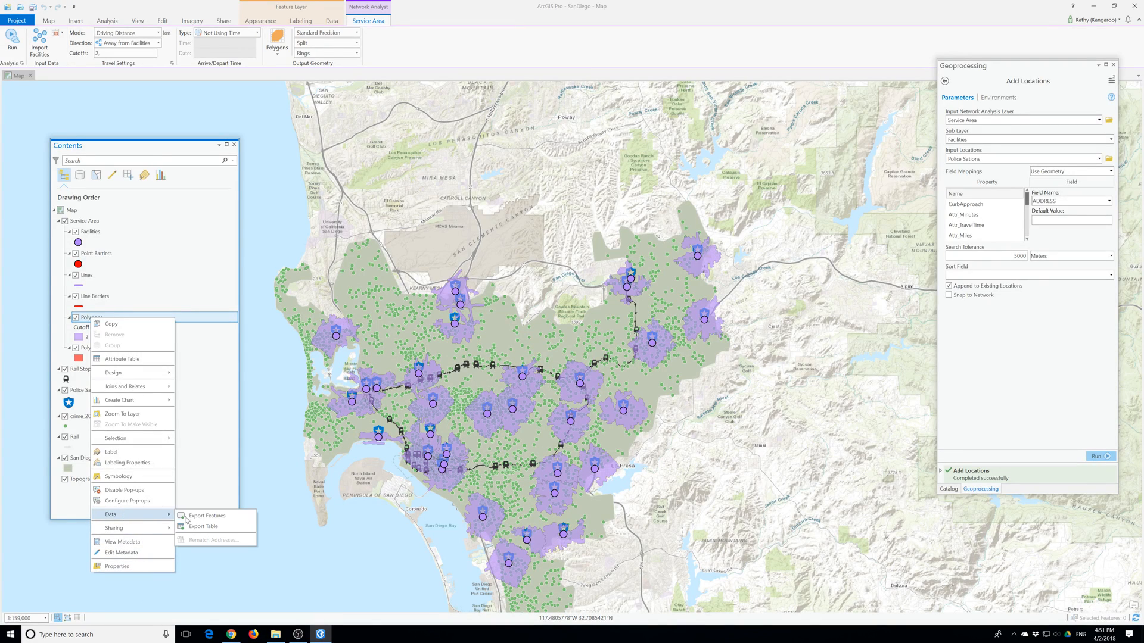
click(188, 518)
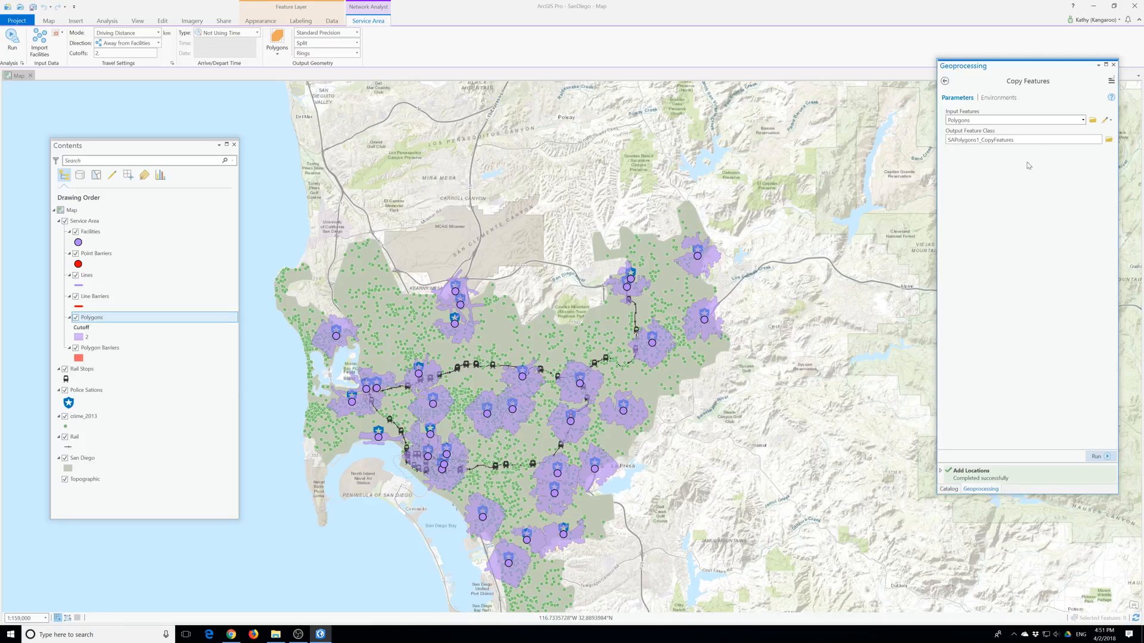
click(1070, 141)
key(BackSpace)
key(BackSpace)
key(BackSpace)
key(BackSpace)
key(BackSpace)
key(BackSpace)
key(BackSpace)
key(BackSpace)
key(BackSpace)
key(BackSpace)
key(BackSpace)
key(BackSpace)
key(BackSpace)
key(BackSpace)
key(BackSpace)
key(BackSpace)
key(BackSpace)
key(BackSpace)
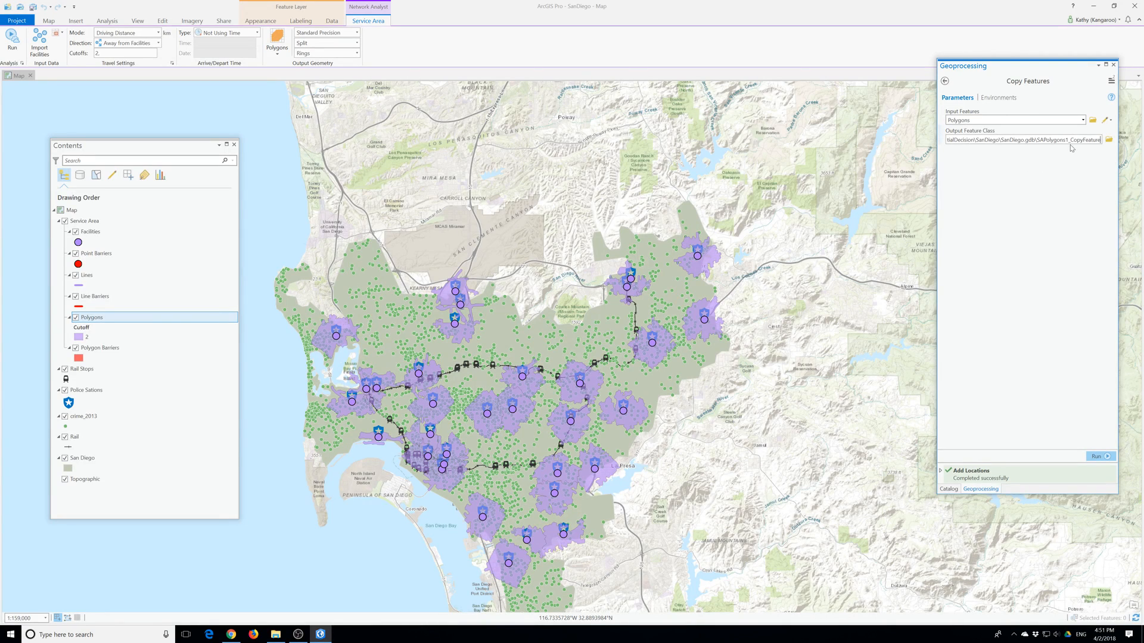
key(BackSpace)
key(BackSpace)
key(BackSpace)
key(BackSpace)
key(BackSpace)
key(BackSpace)
text(2milesDrive)
click(1102, 458)
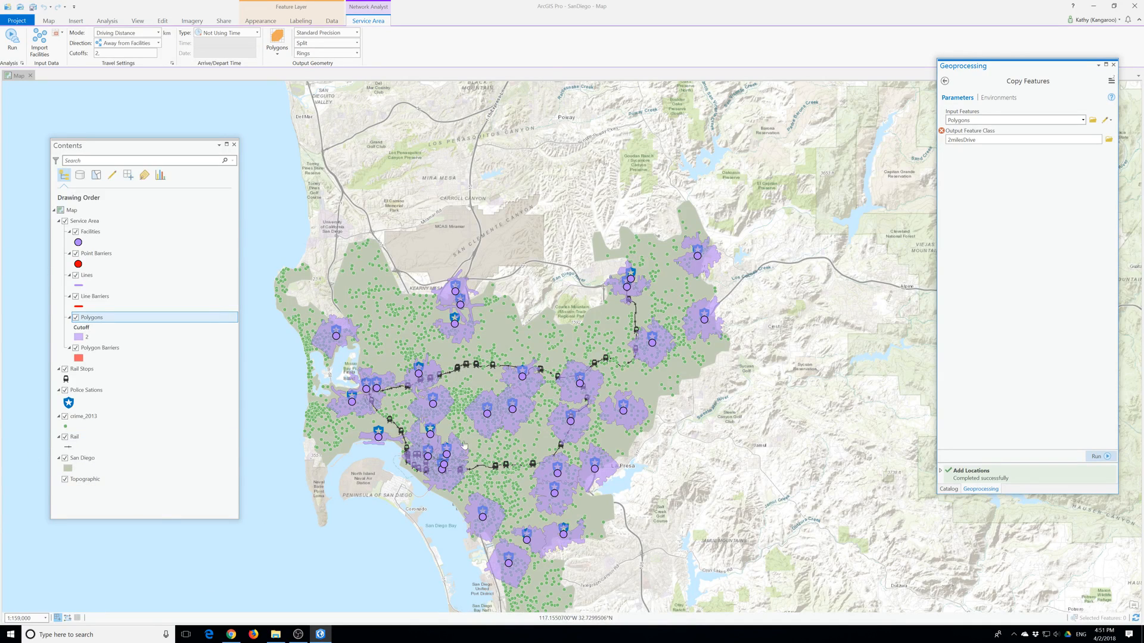
Open the attribute table of the crime_2013 layer
drag(462, 457, 442, 413)
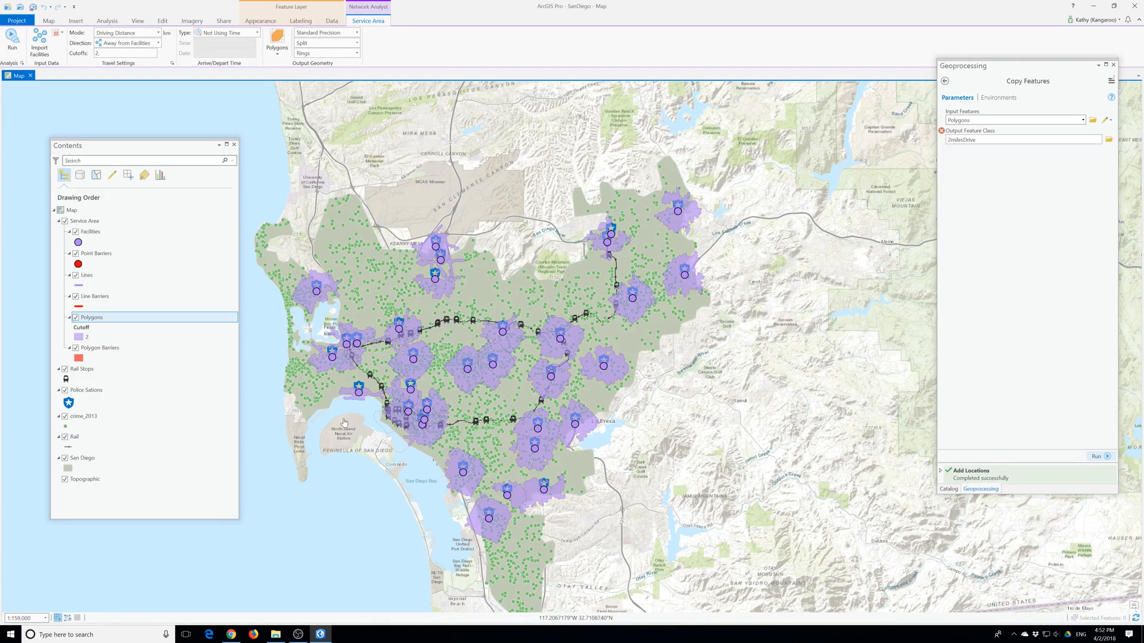
click(86, 416)
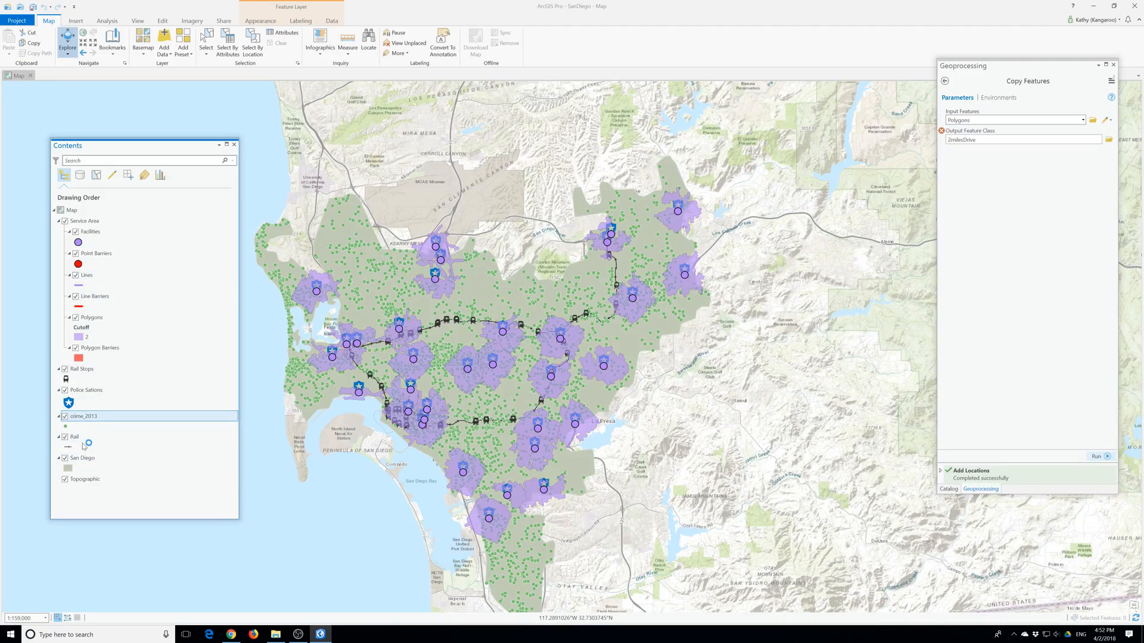
right_click(89, 417)
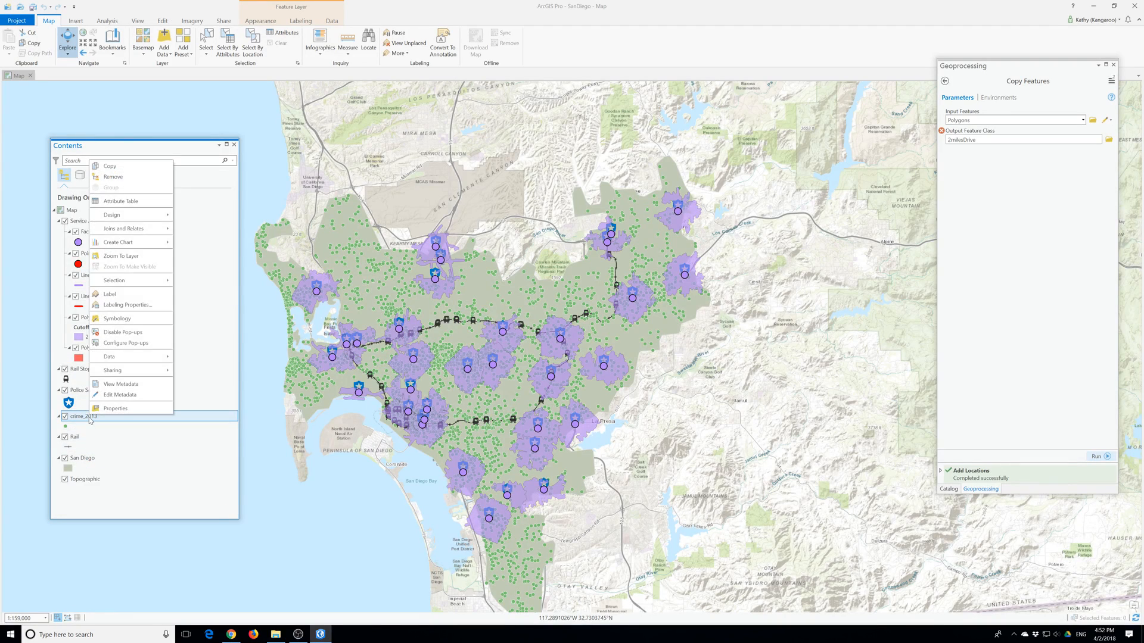
click(138, 205)
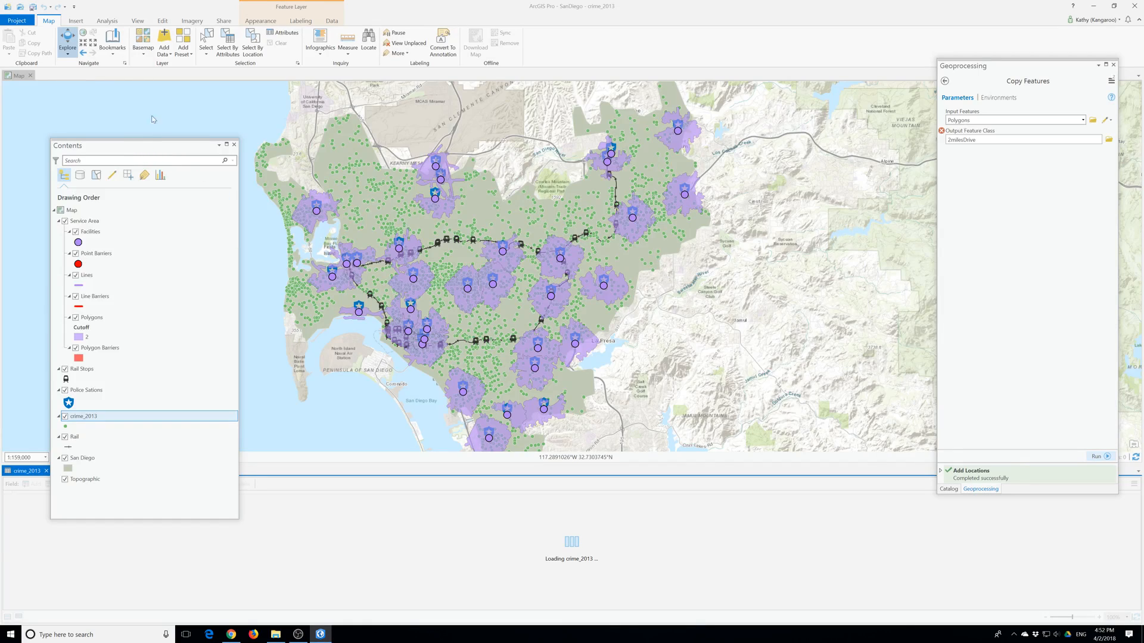
drag(99, 147, 51, 3)
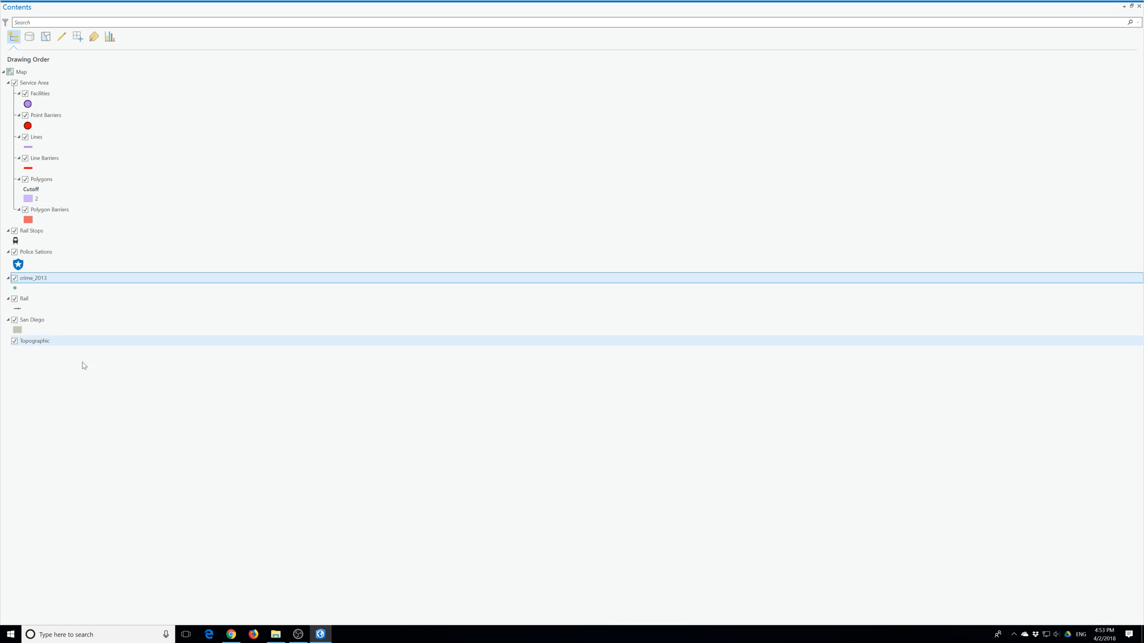
click(1131, 6)
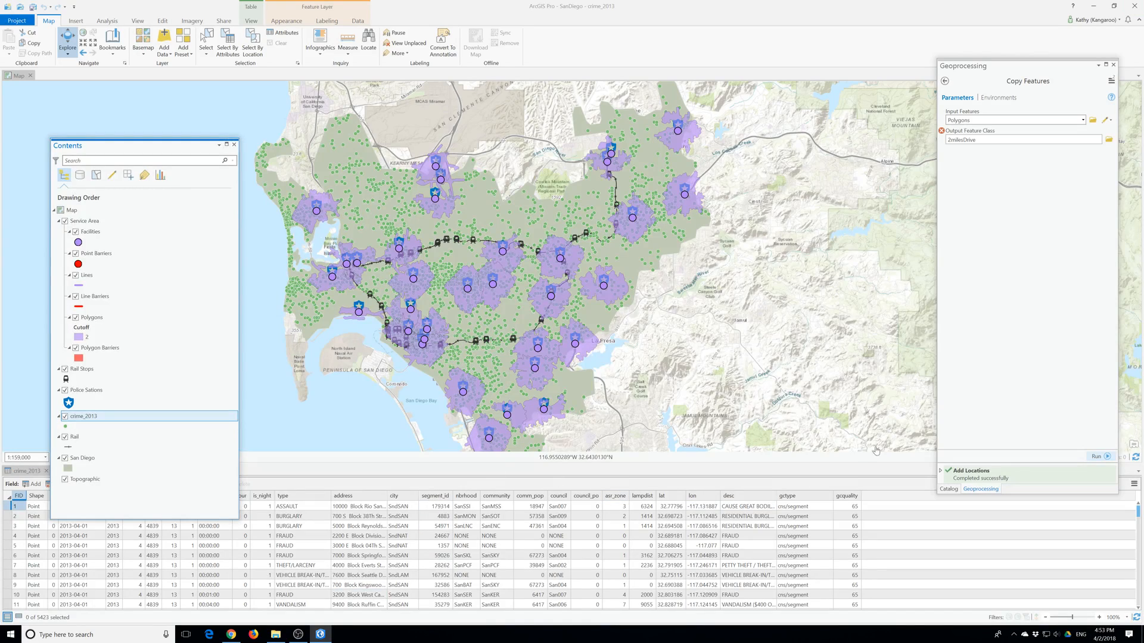
Add a new field to crime_2013 with the name and alias Event and the data type Short
click(1134, 484)
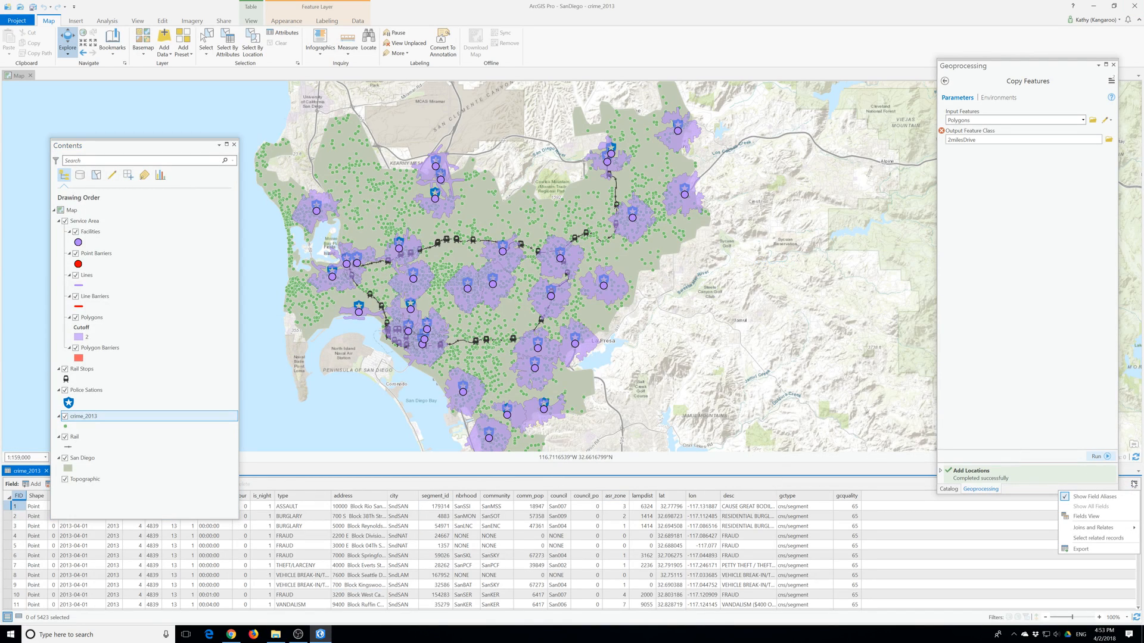
click(1086, 517)
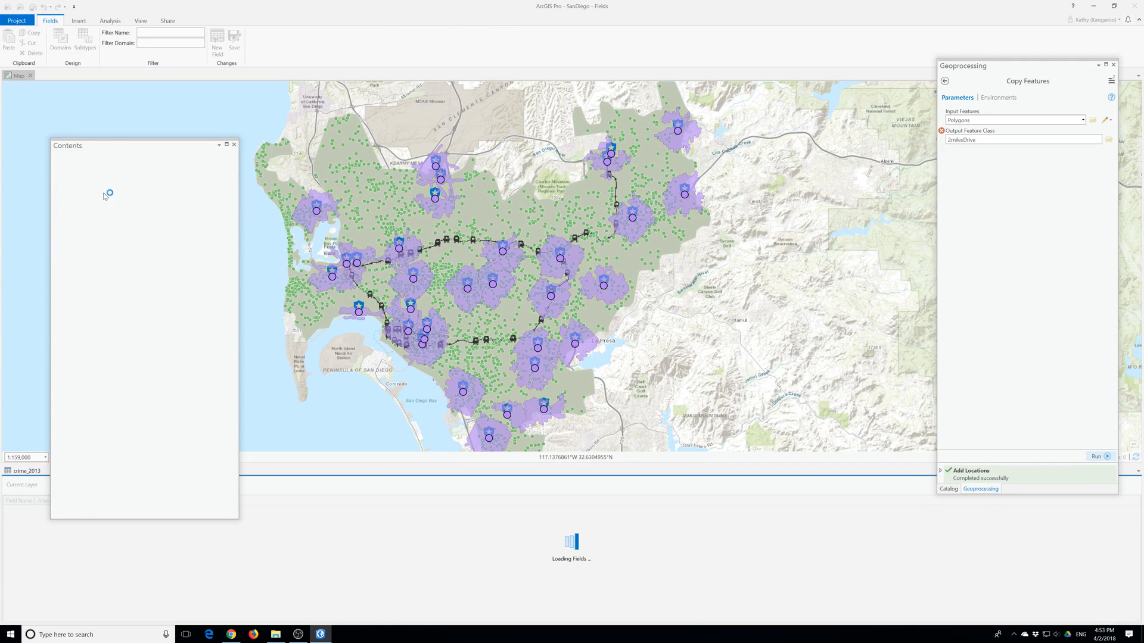
drag(100, 127, 99, 47)
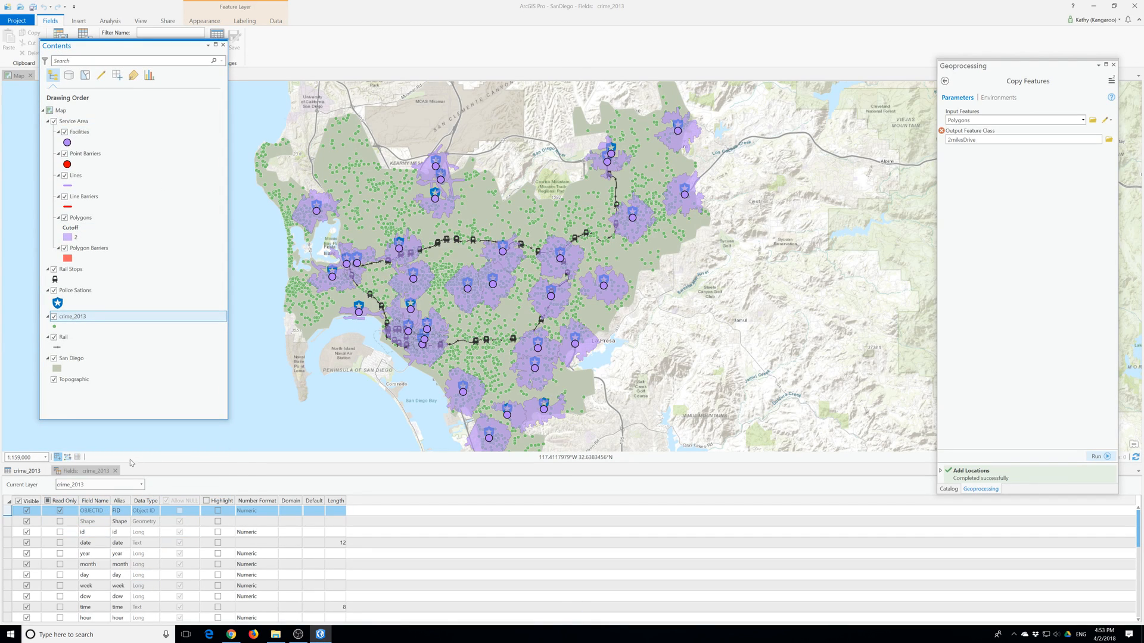
drag(79, 46, 419, 53)
click(217, 37)
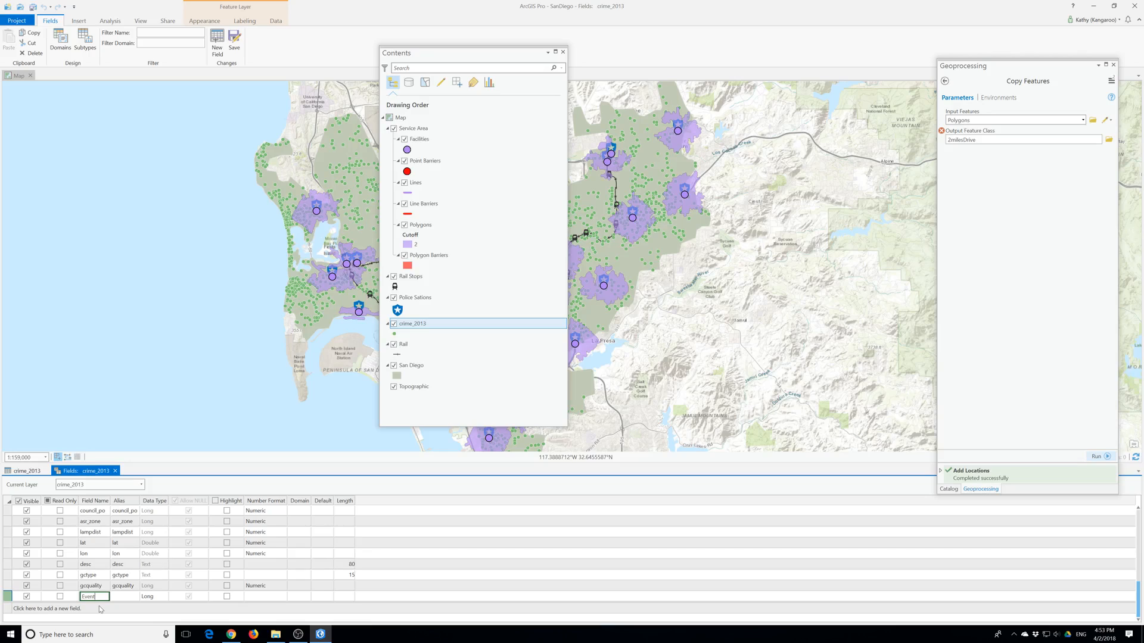
text(Event)
key(Tab)
text(Event)
key(Tab)
key(alt+Down)
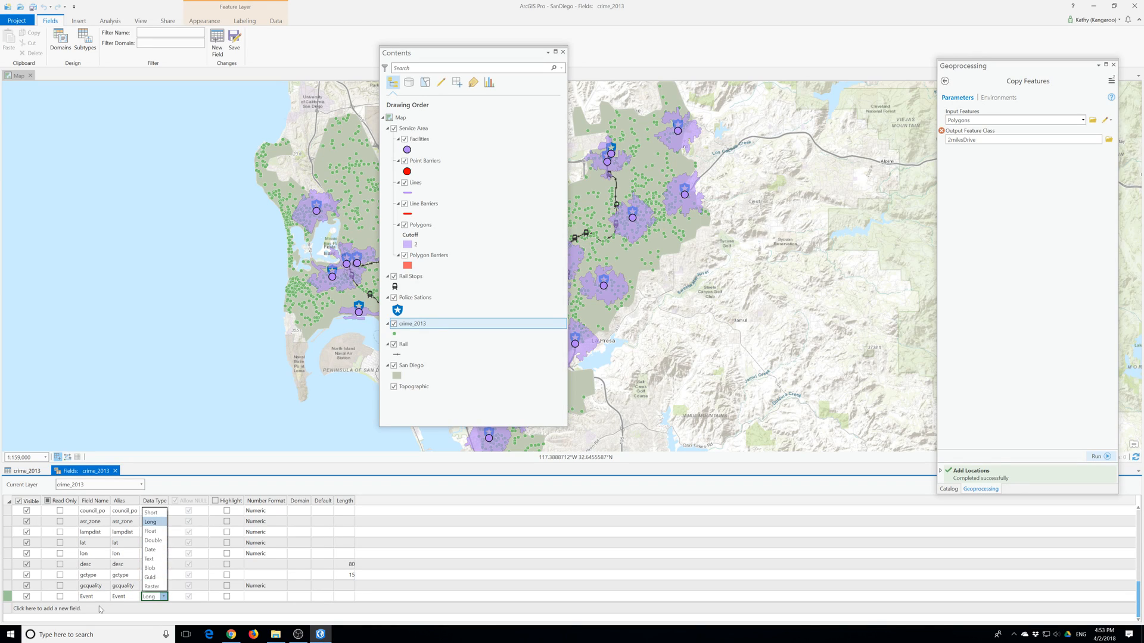
click(156, 515)
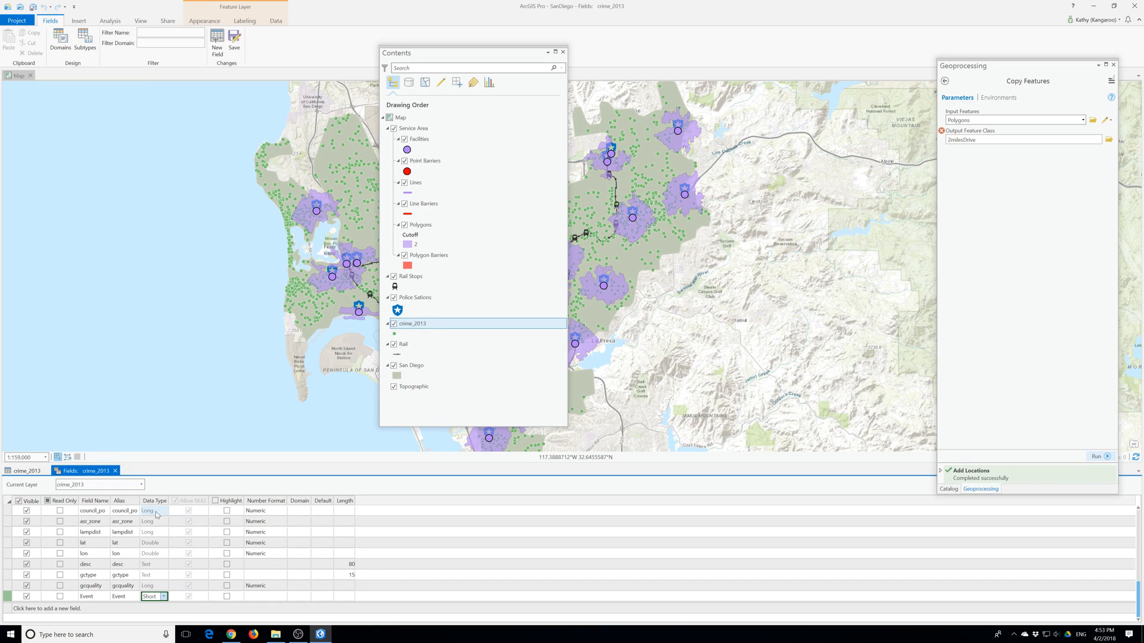
Give the Event field the Numeric number format, save the field changes and close the field design view
click(266, 599)
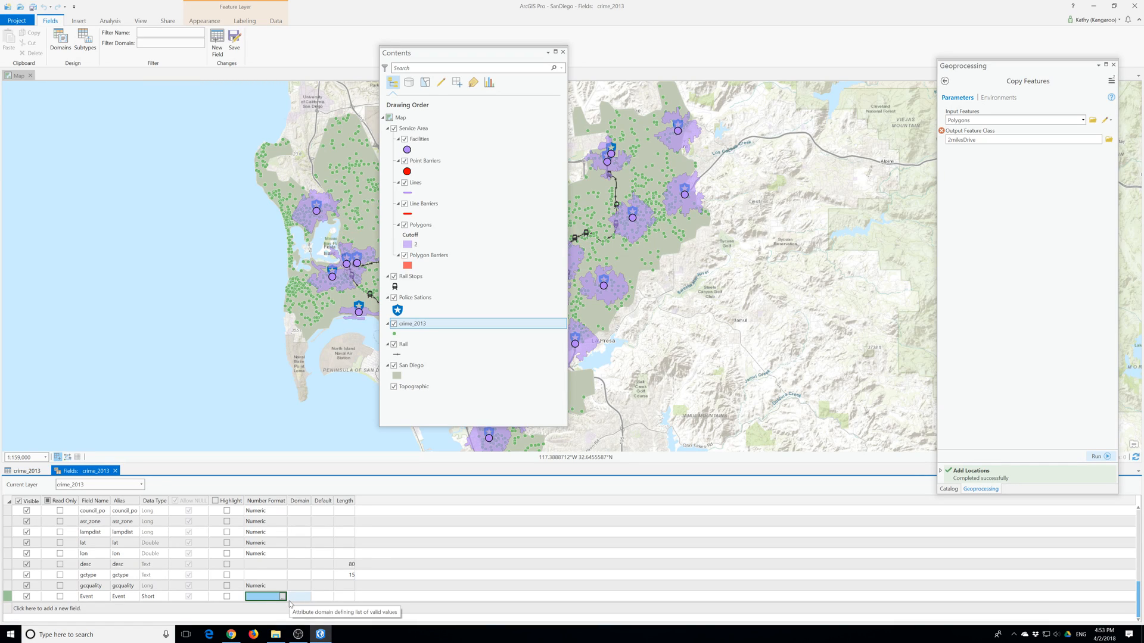
click(283, 597)
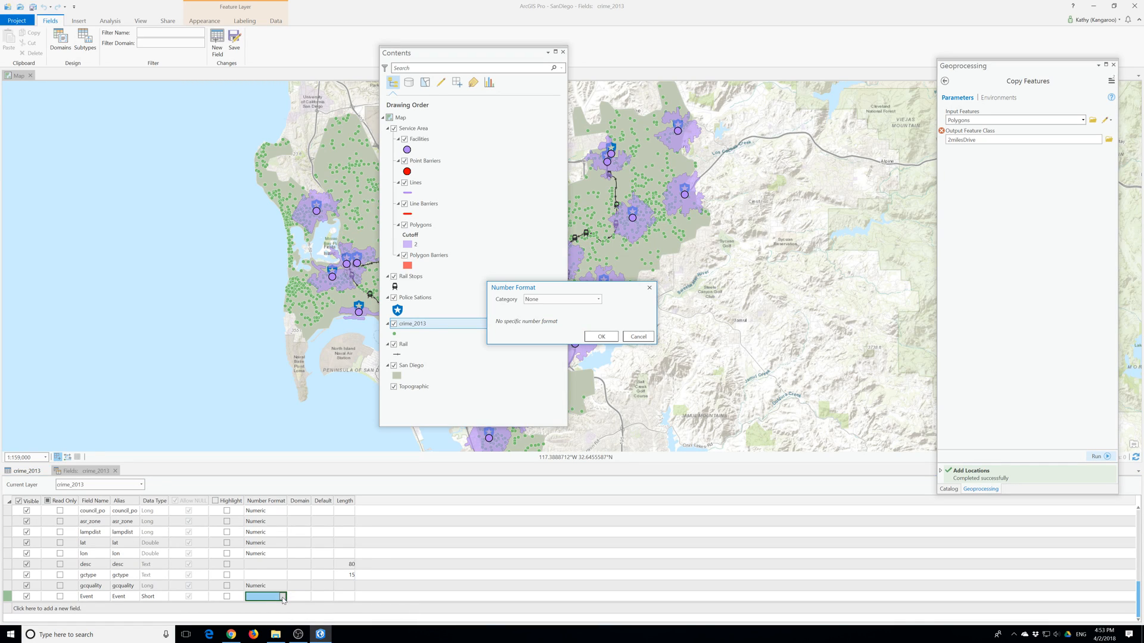
click(598, 299)
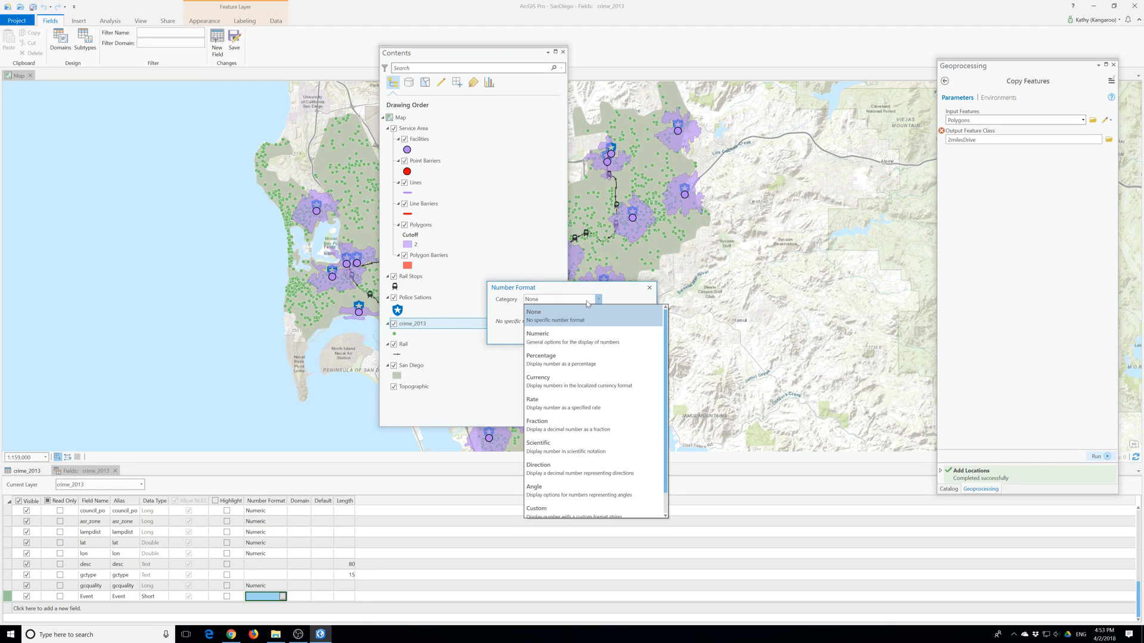
click(588, 368)
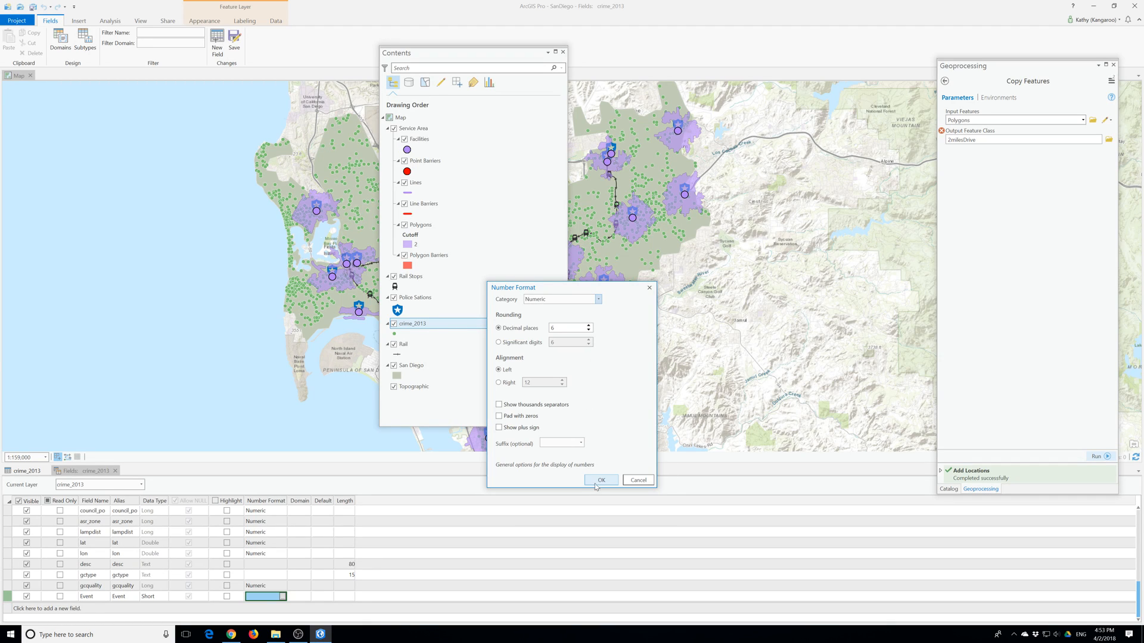
click(600, 480)
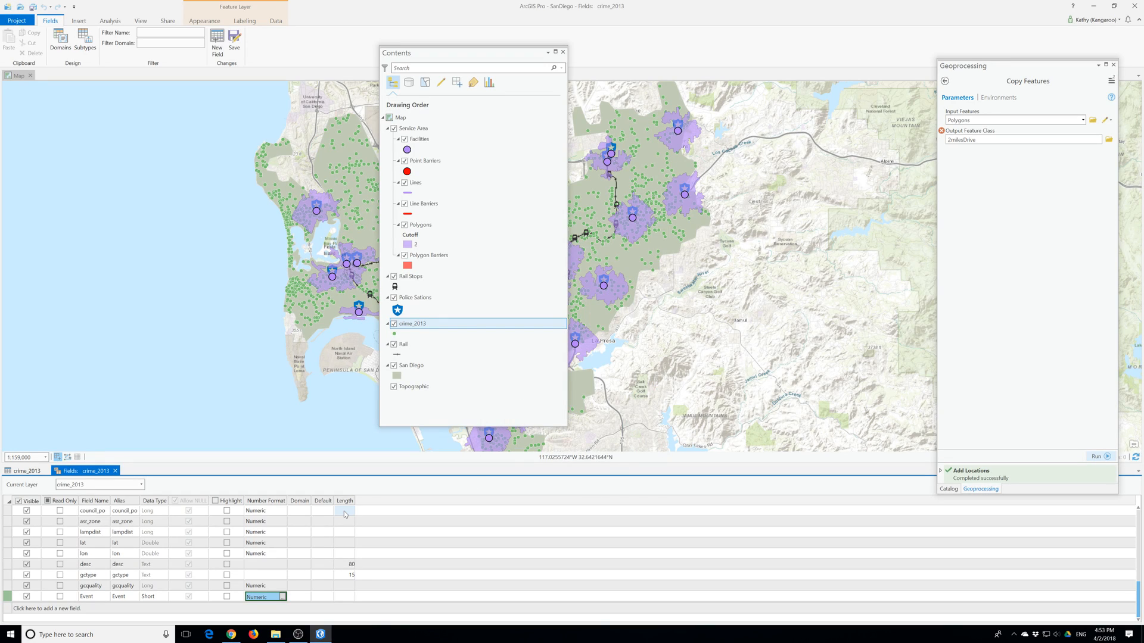
click(242, 42)
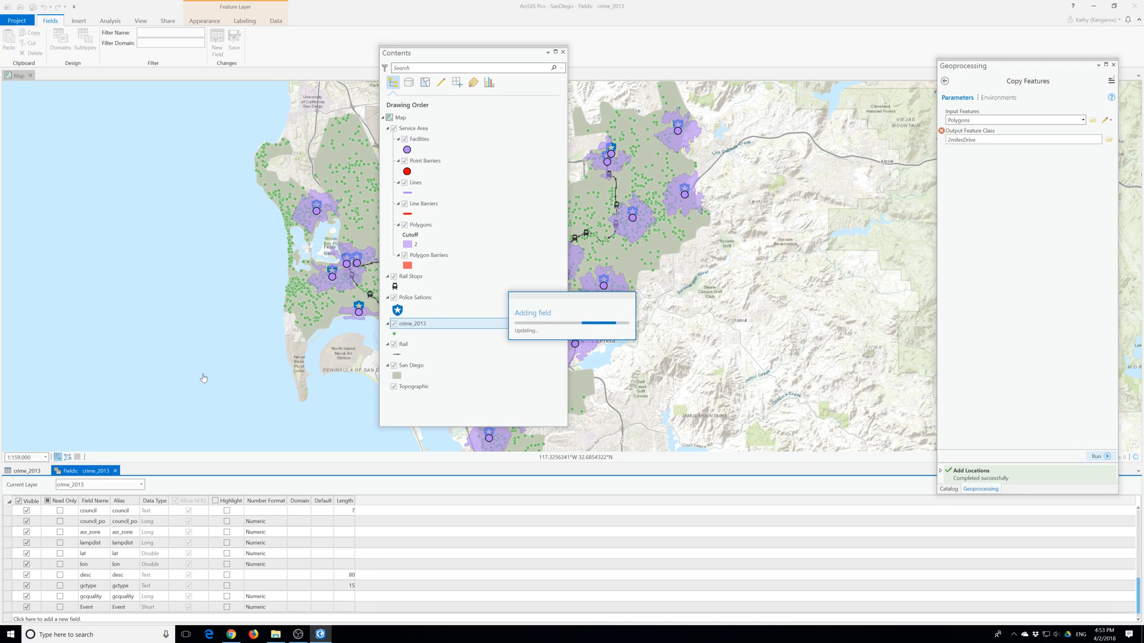
click(116, 470)
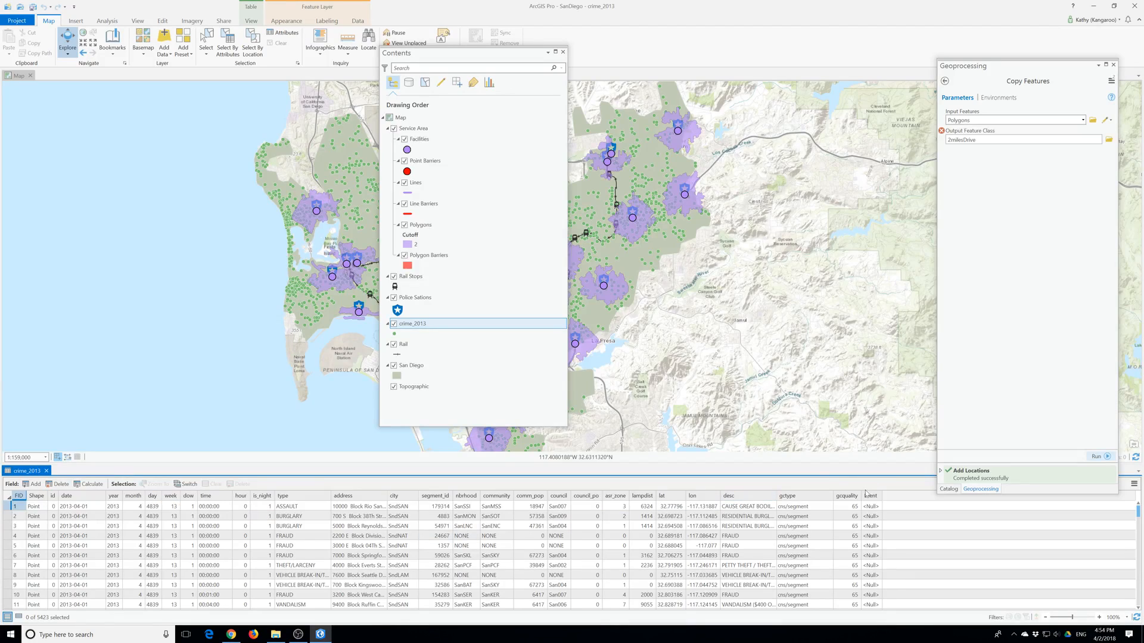
Calculate the Event field as 1 for all crime_2013 records, check the values and close the attribute table
click(871, 497)
right_click(871, 498)
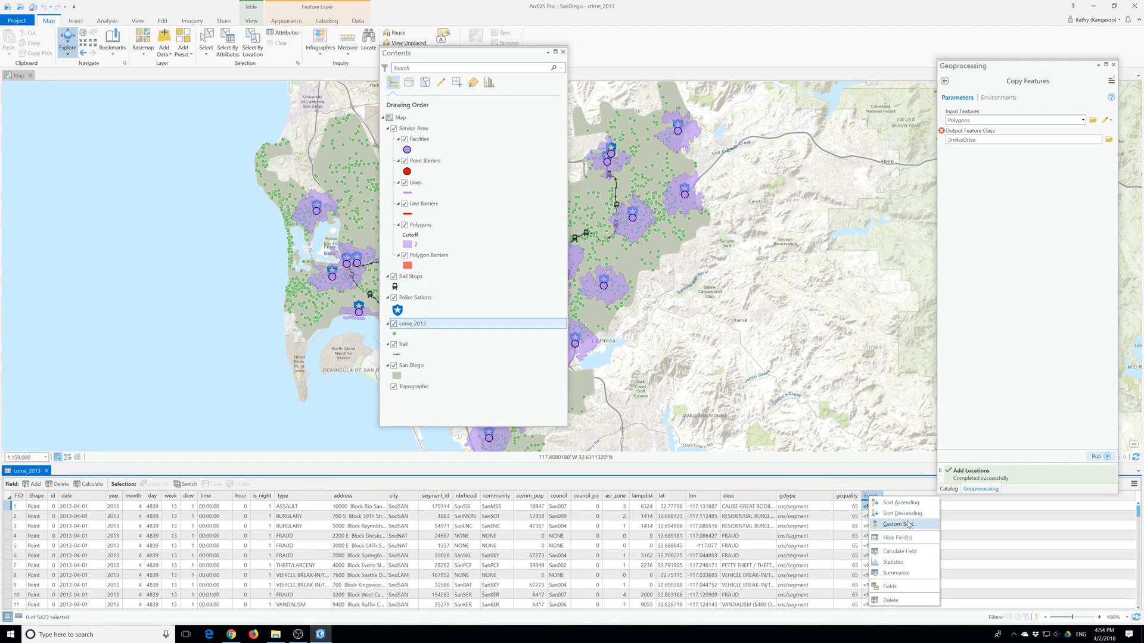
click(899, 553)
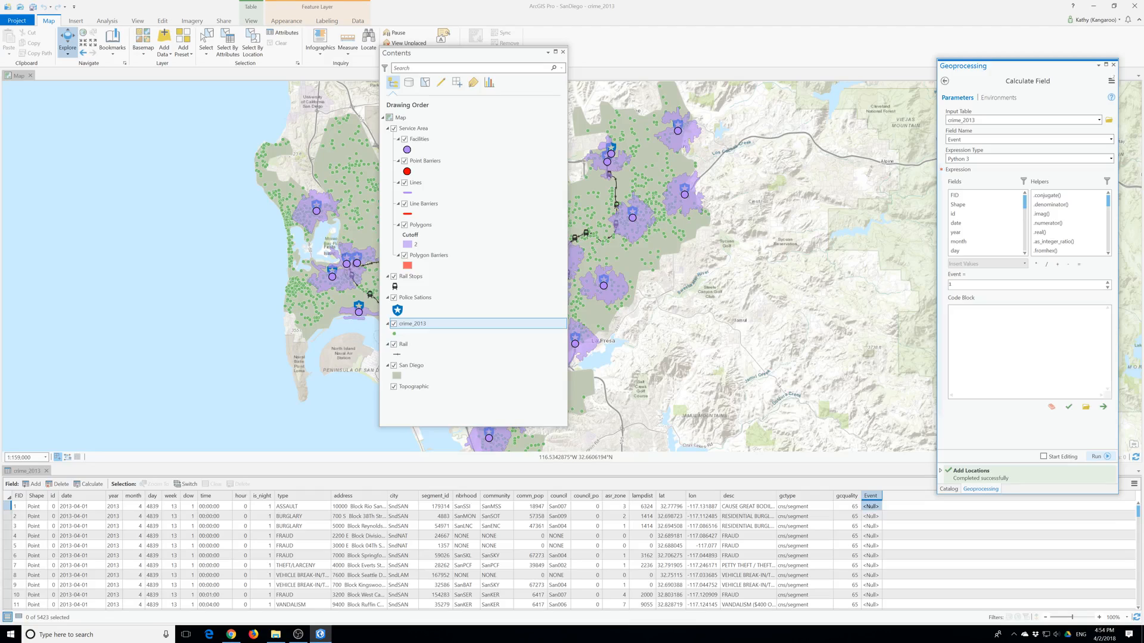
click(1100, 454)
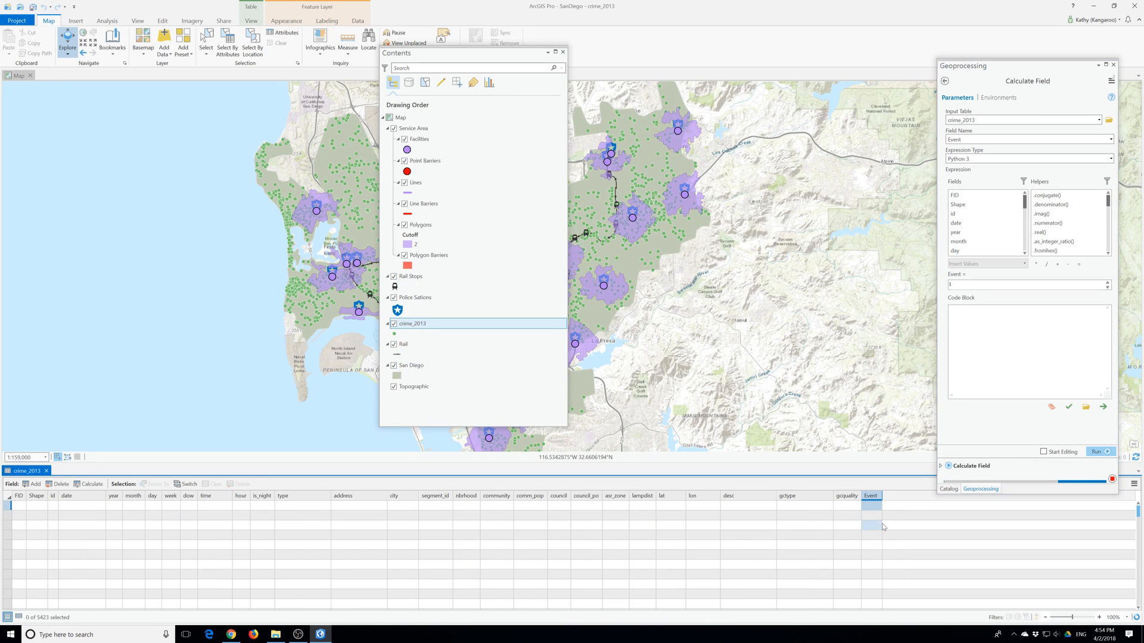
scroll(872, 557, down, 3)
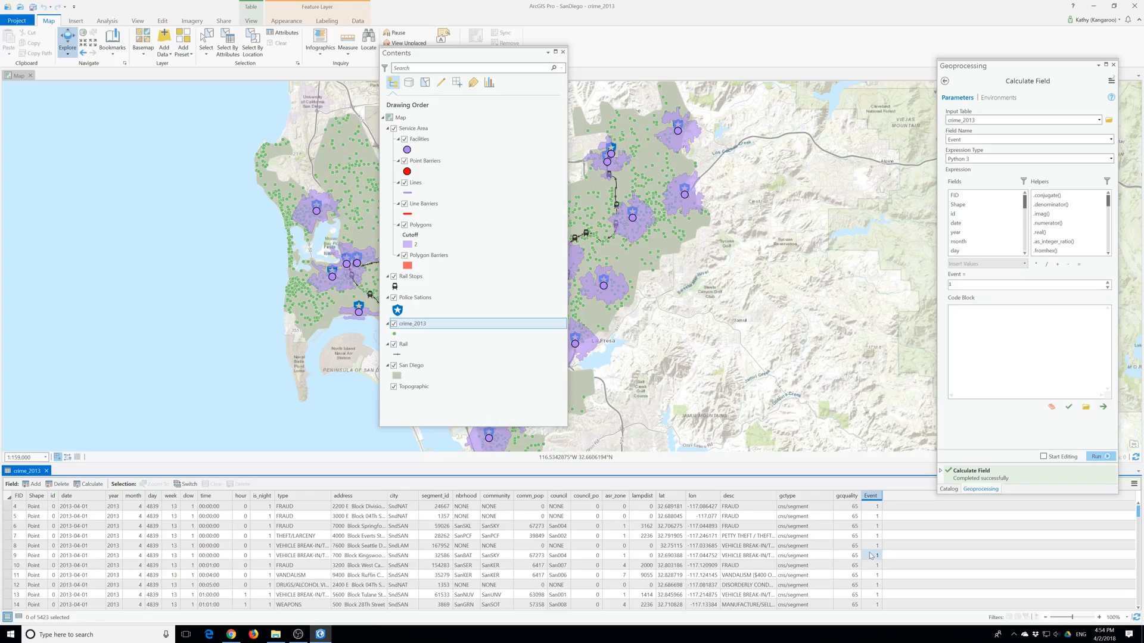
scroll(871, 557, down, 3)
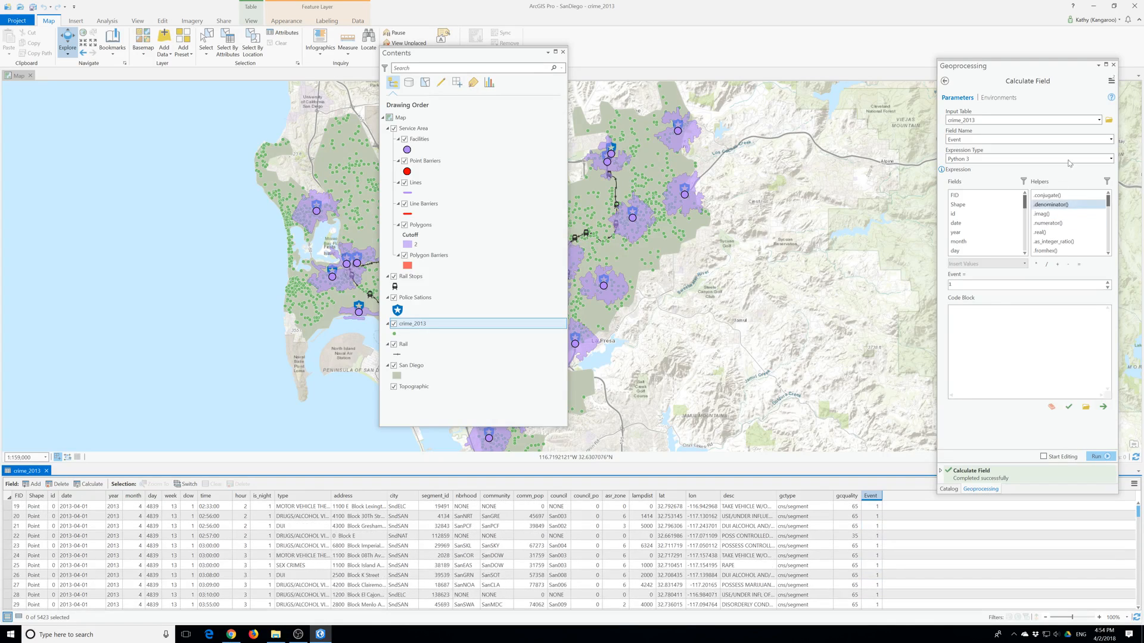
click(1113, 64)
click(46, 471)
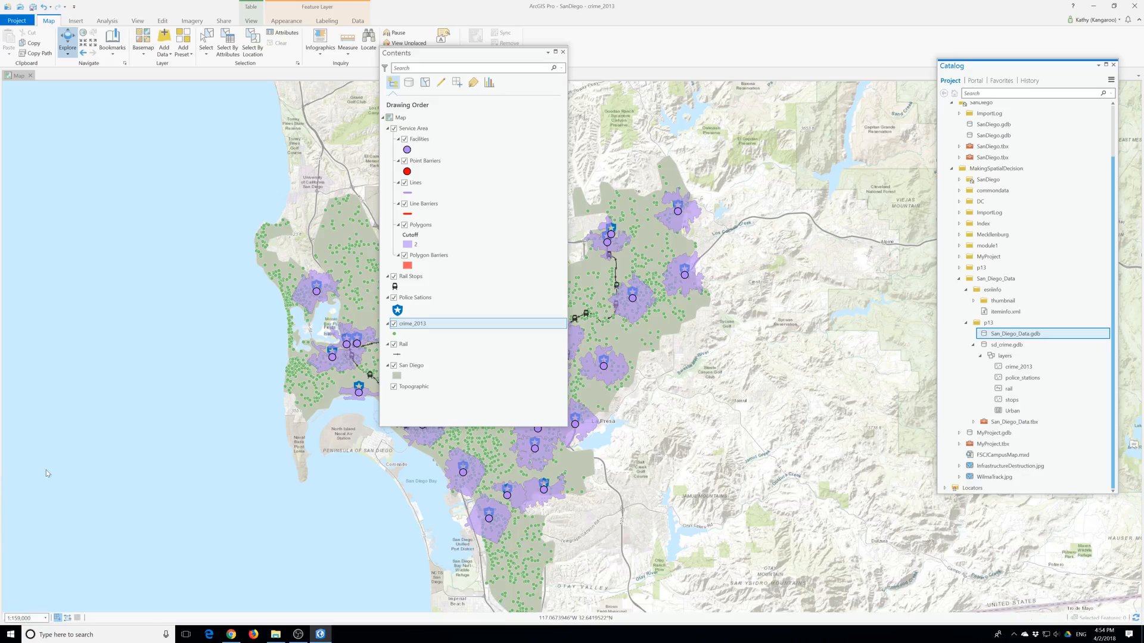
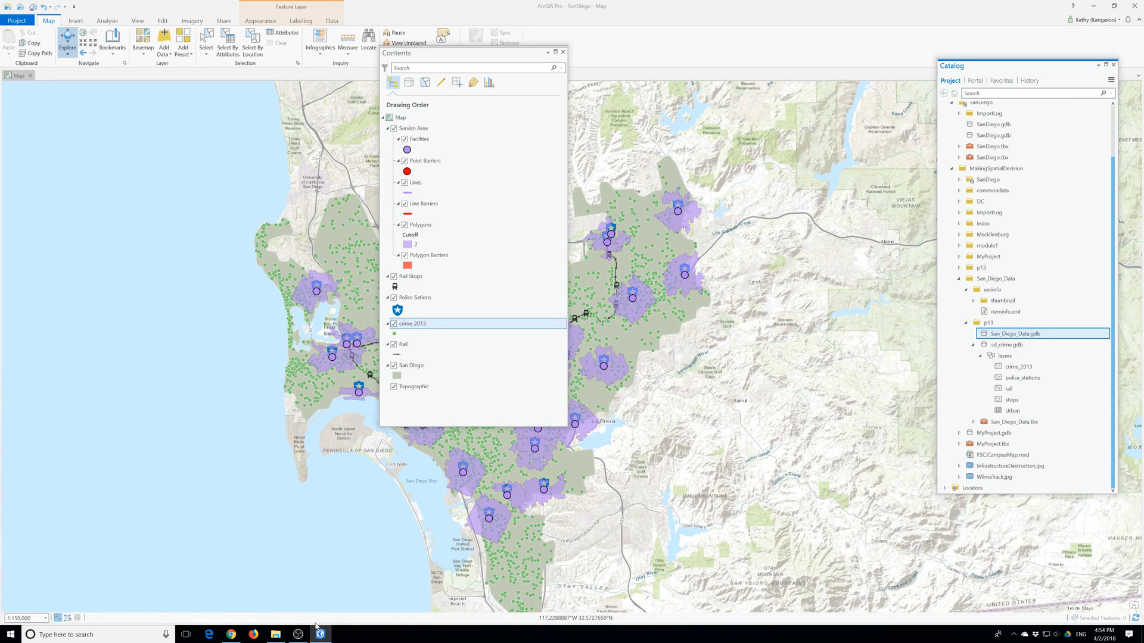
Select the crime_2013 features whose type is equal to ASSAULT as a new selection with Select Layer By Attribute
mouse_move(317, 635)
drag(438, 54, 109, 135)
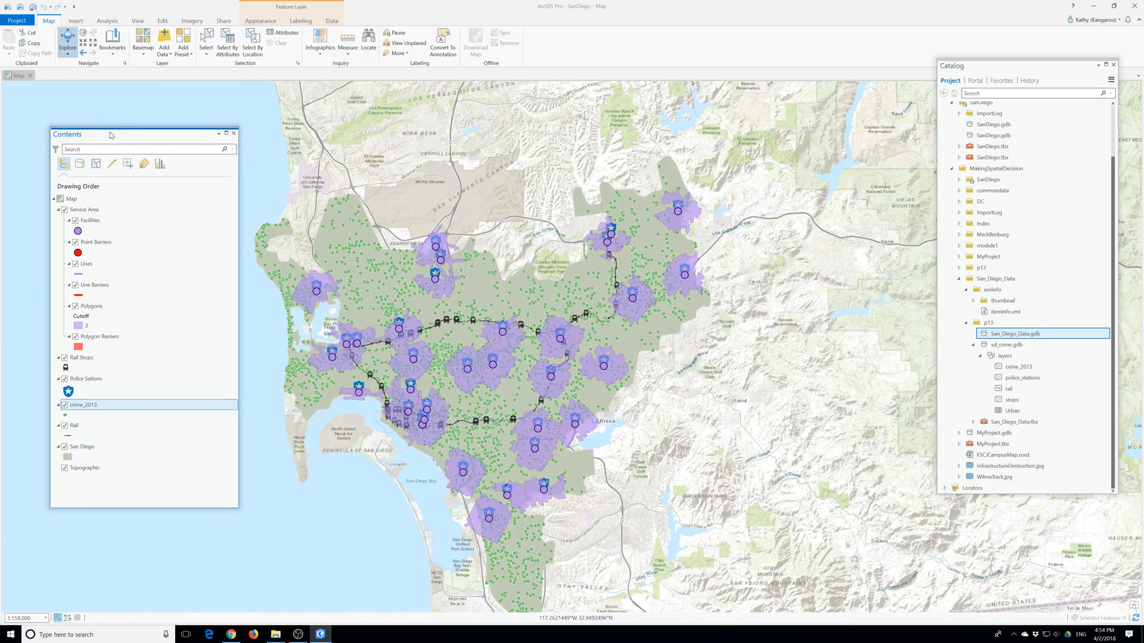
click(227, 46)
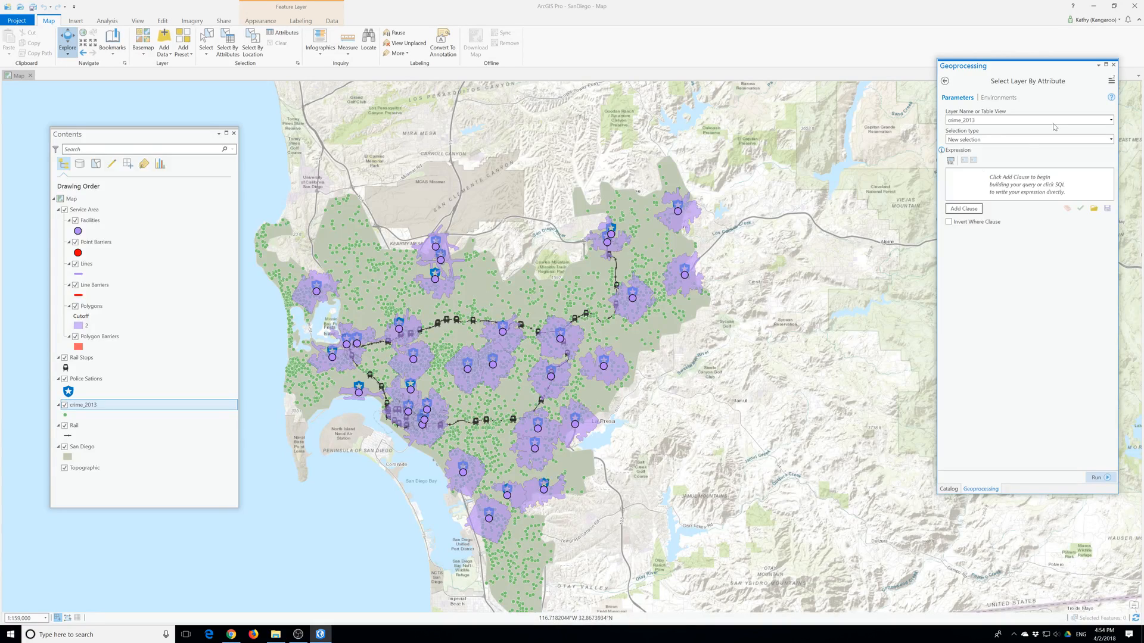
drag(995, 68, 566, 157)
click(534, 298)
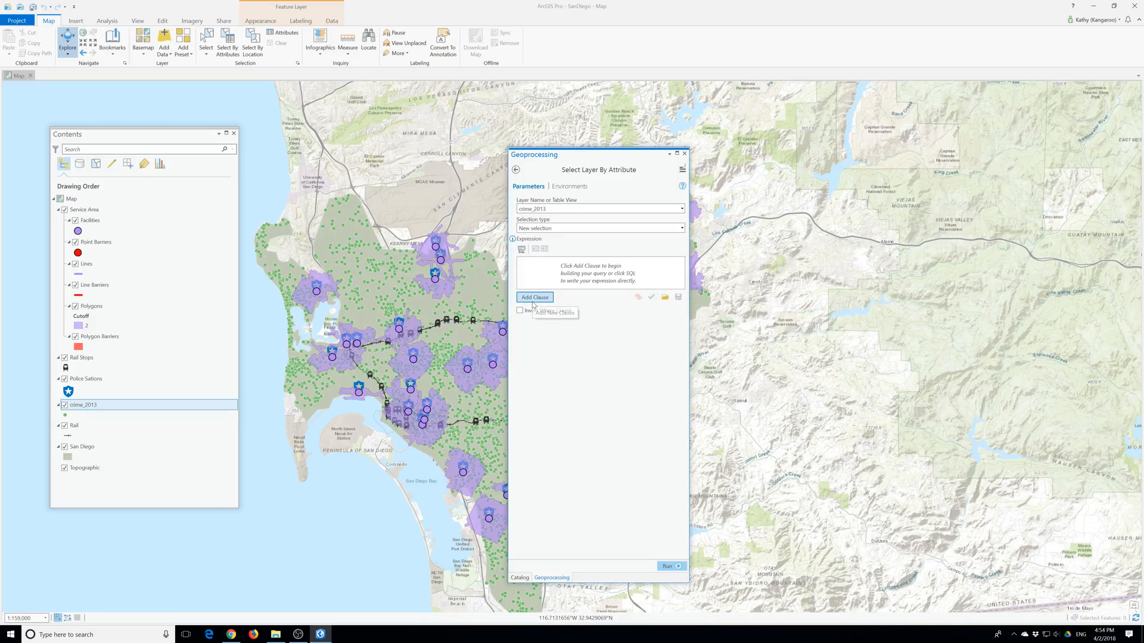
click(545, 282)
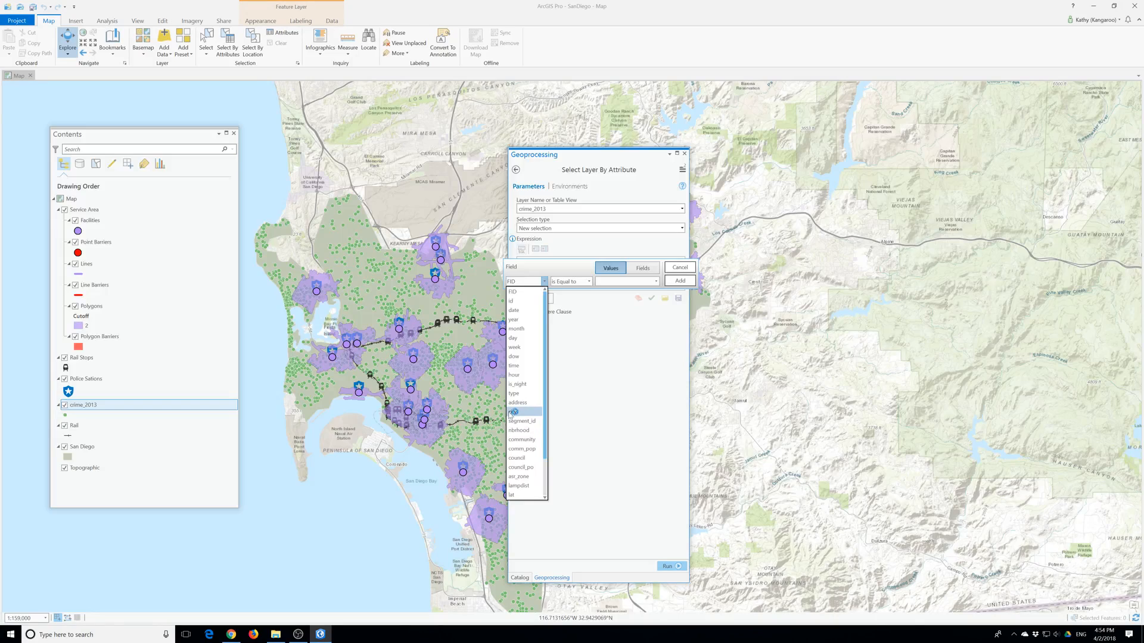
click(513, 393)
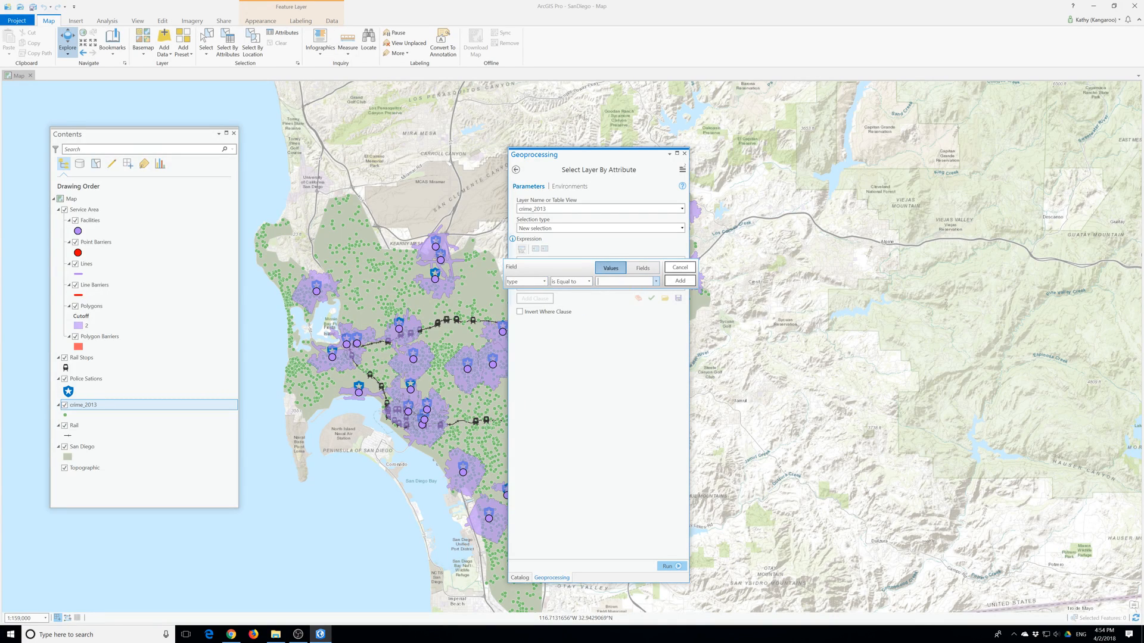
click(656, 281)
click(608, 302)
click(680, 281)
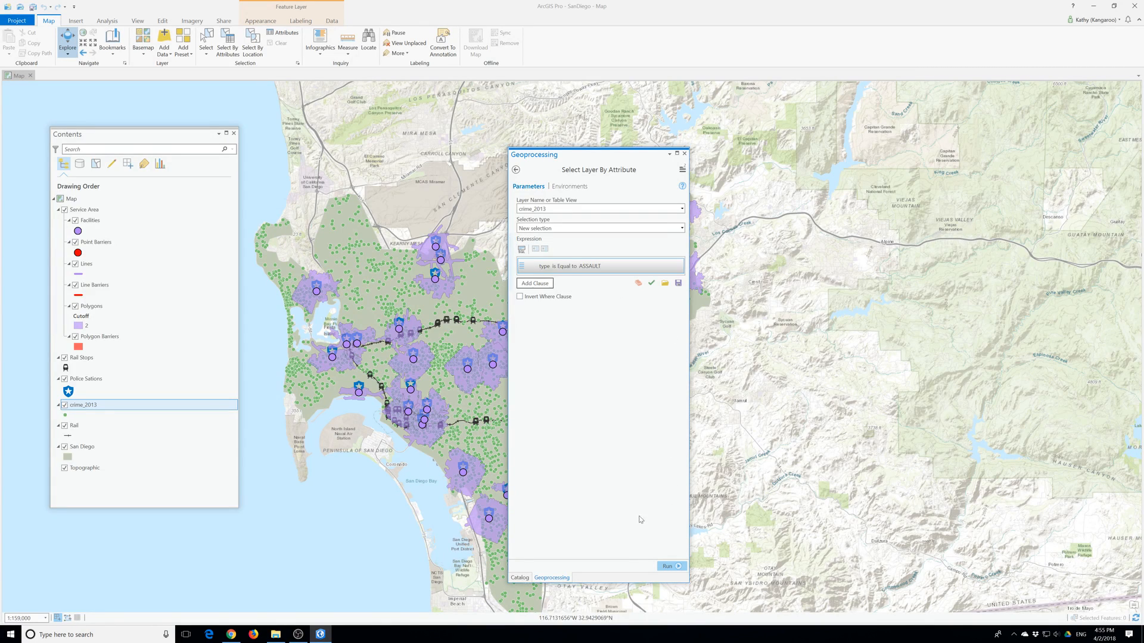
click(667, 566)
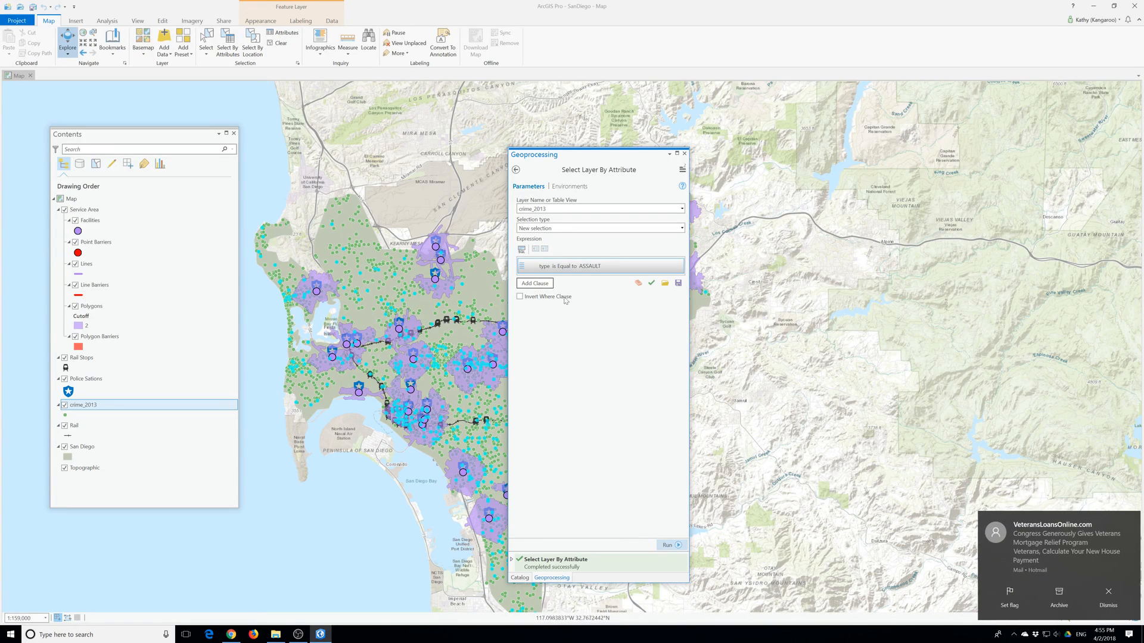
drag(574, 157, 789, 158)
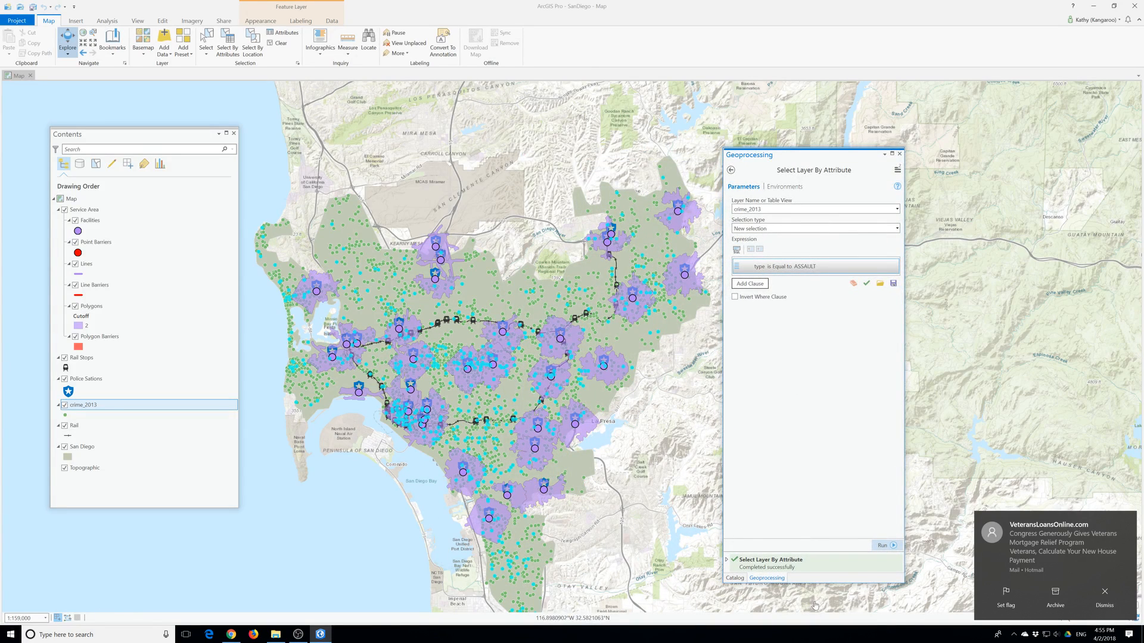
click(1105, 599)
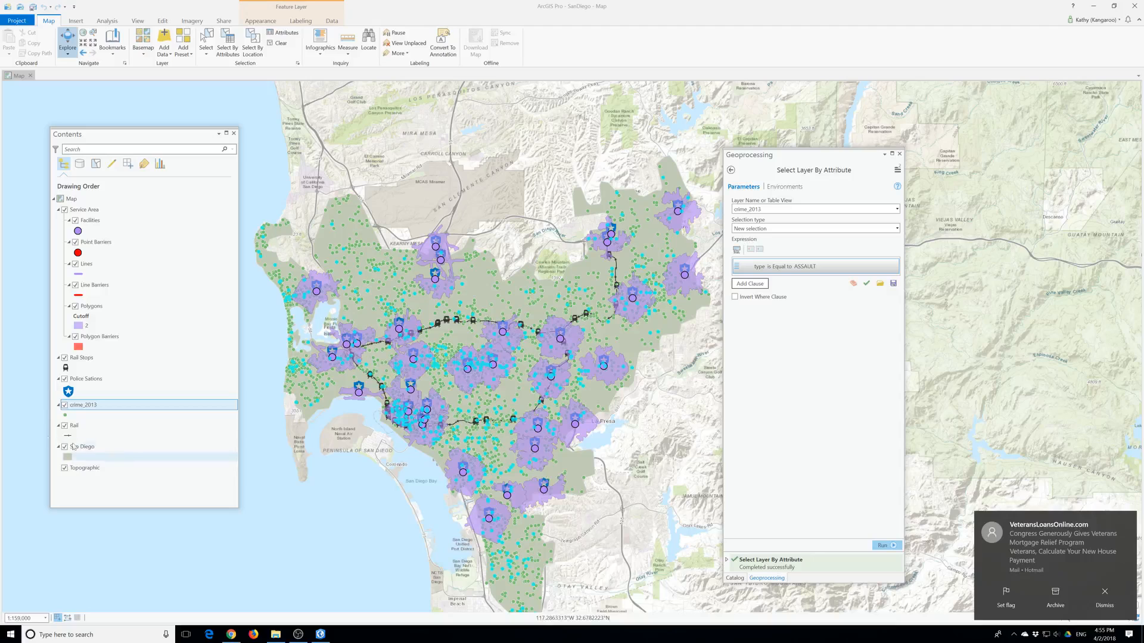
Export the selected assault features of crime_2013 to a new feature class named Assualt with Copy Features and close the tool
click(87, 413)
right_click(88, 412)
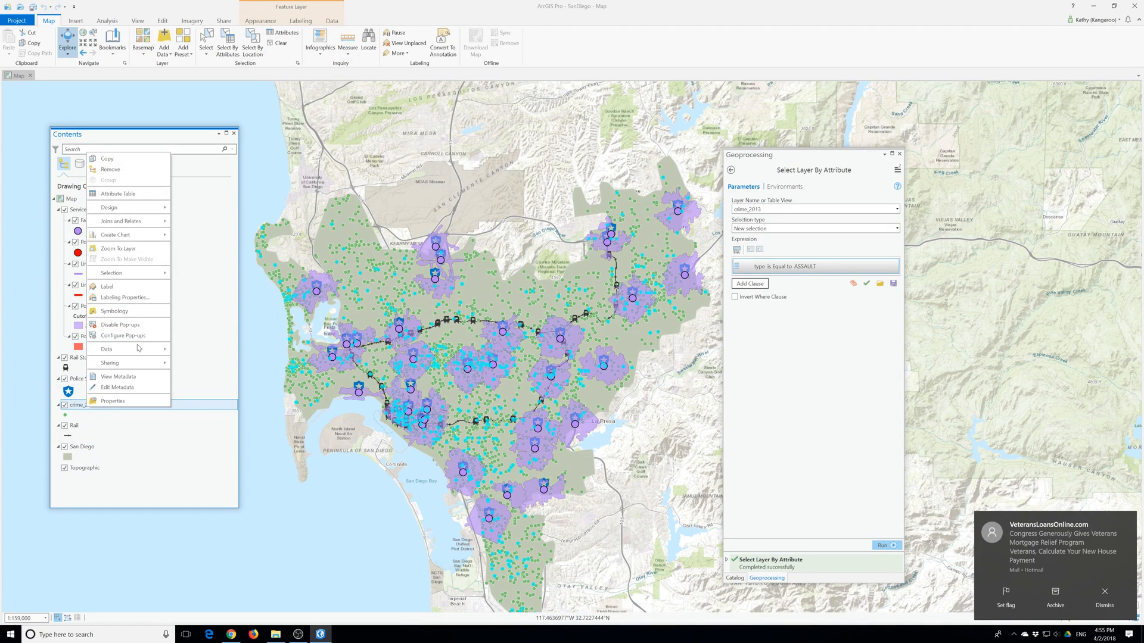
mouse_move(141, 351)
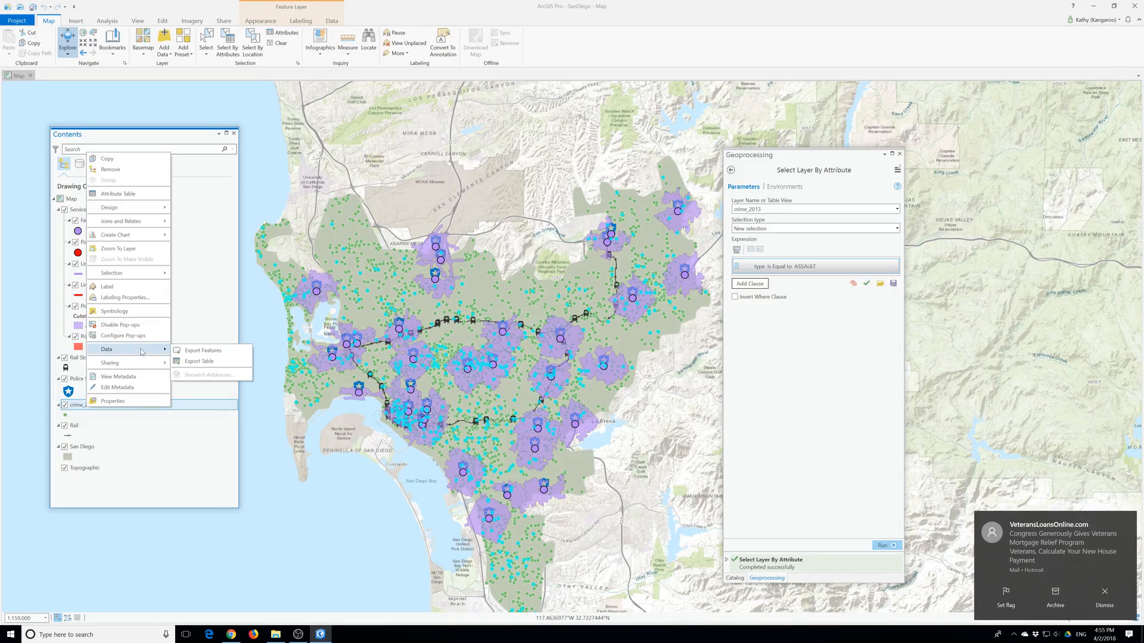
click(203, 351)
click(810, 231)
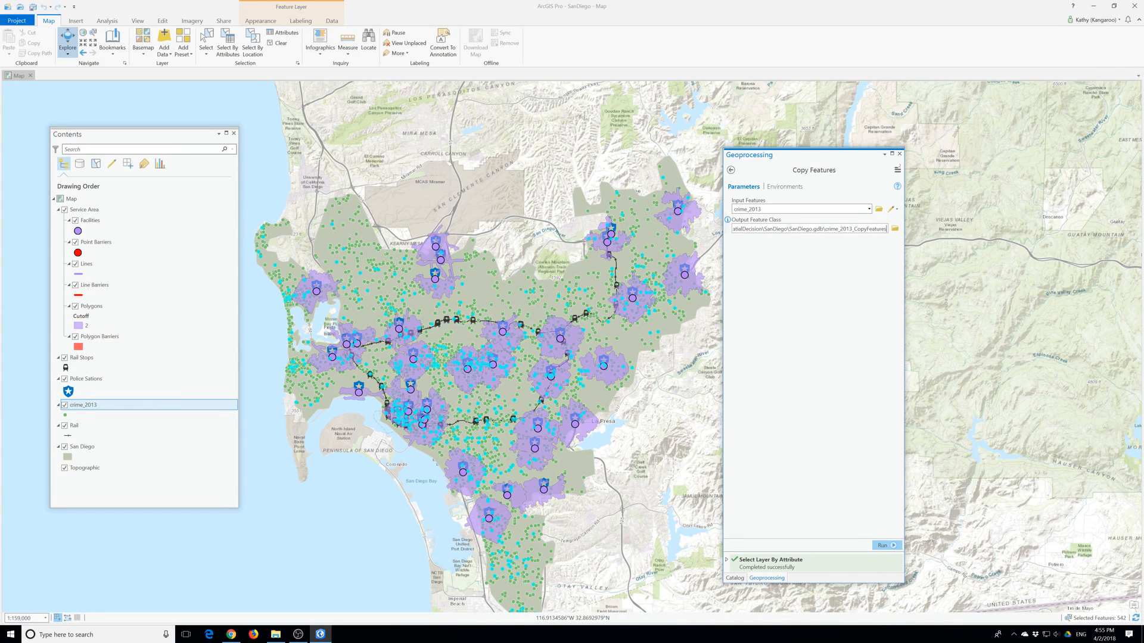
key(BackSpace)
key(BackSpace)
key(BackSpace)
key(BackSpace)
key(BackSpace)
key(BackSpace)
key(BackSpace)
key(BackSpace)
key(BackSpace)
key(BackSpace)
key(BackSpace)
key(BackSpace)
key(BackSpace)
key(BackSpace)
key(BackSpace)
key(BackSpace)
key(BackSpace)
key(BackSpace)
key(BackSpace)
key(BackSpace)
key(BackSpace)
text(Assu)
text(ault)
click(883, 546)
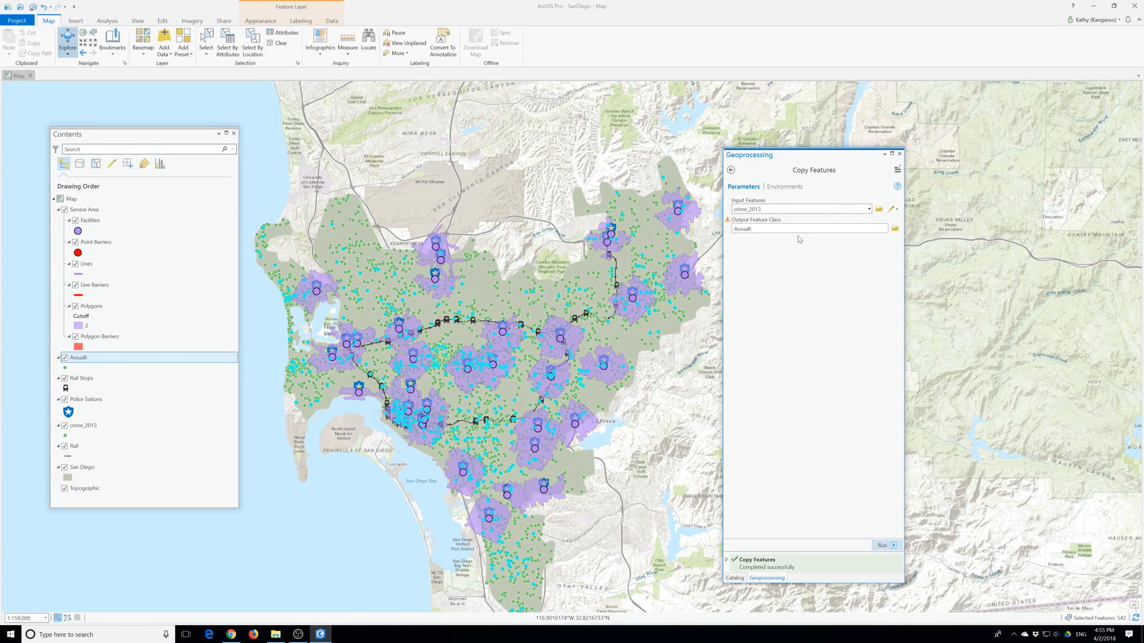
click(900, 154)
click(228, 43)
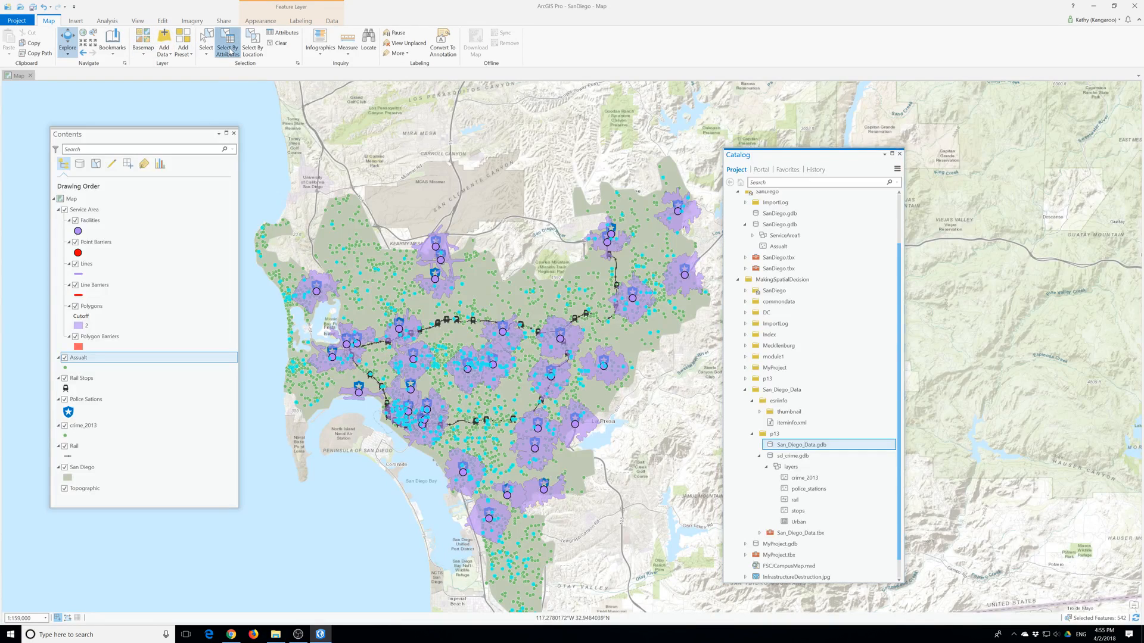
click(757, 297)
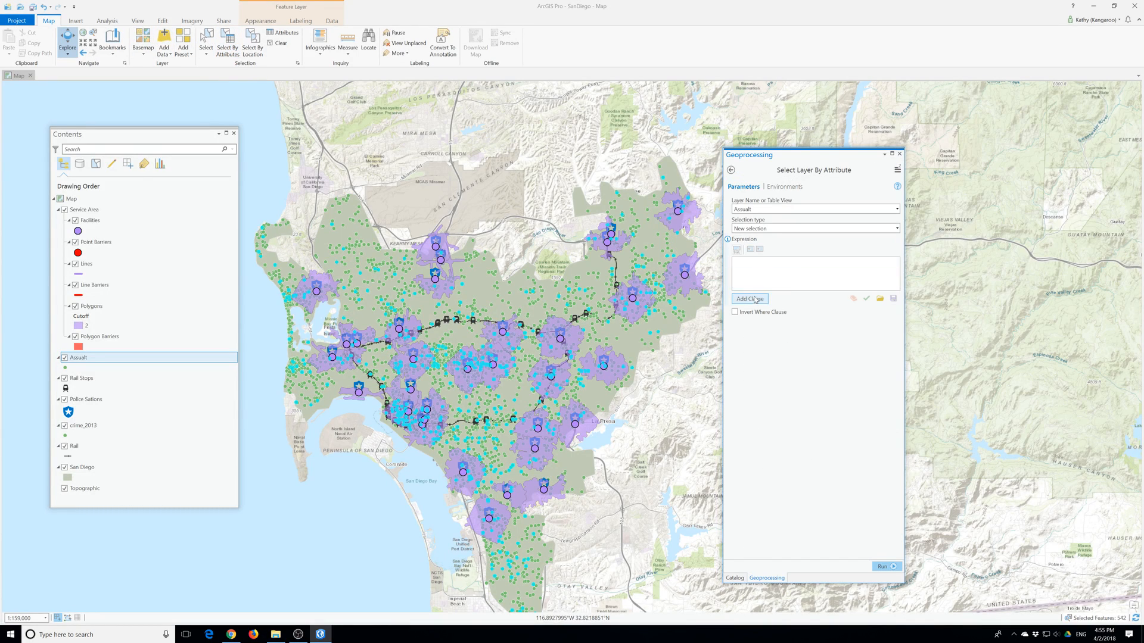
click(759, 281)
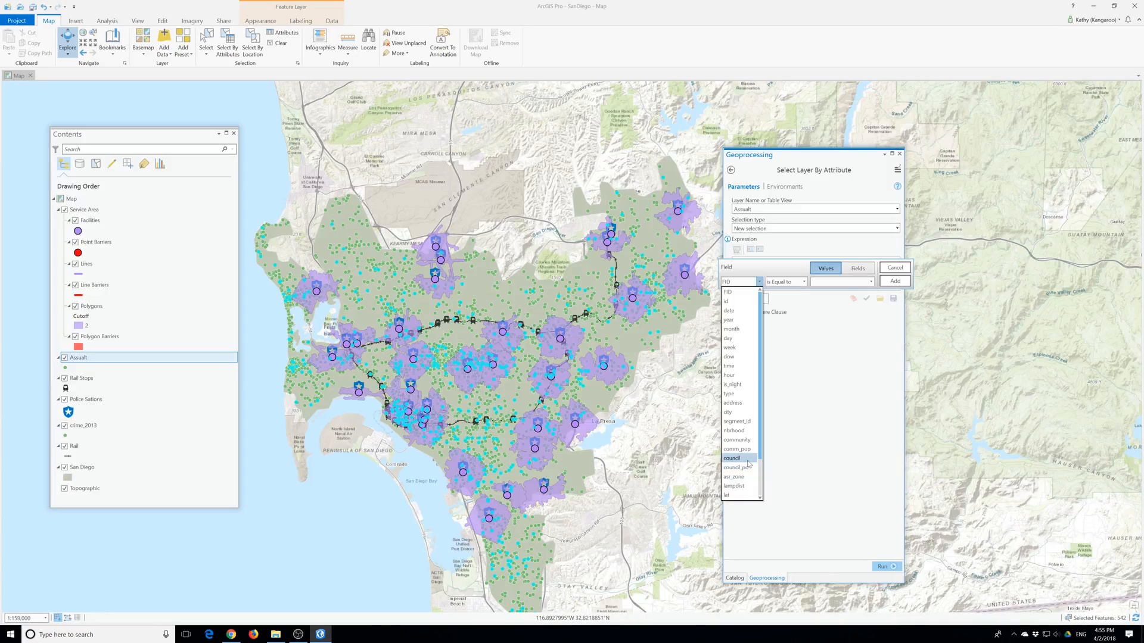
click(740, 394)
click(870, 282)
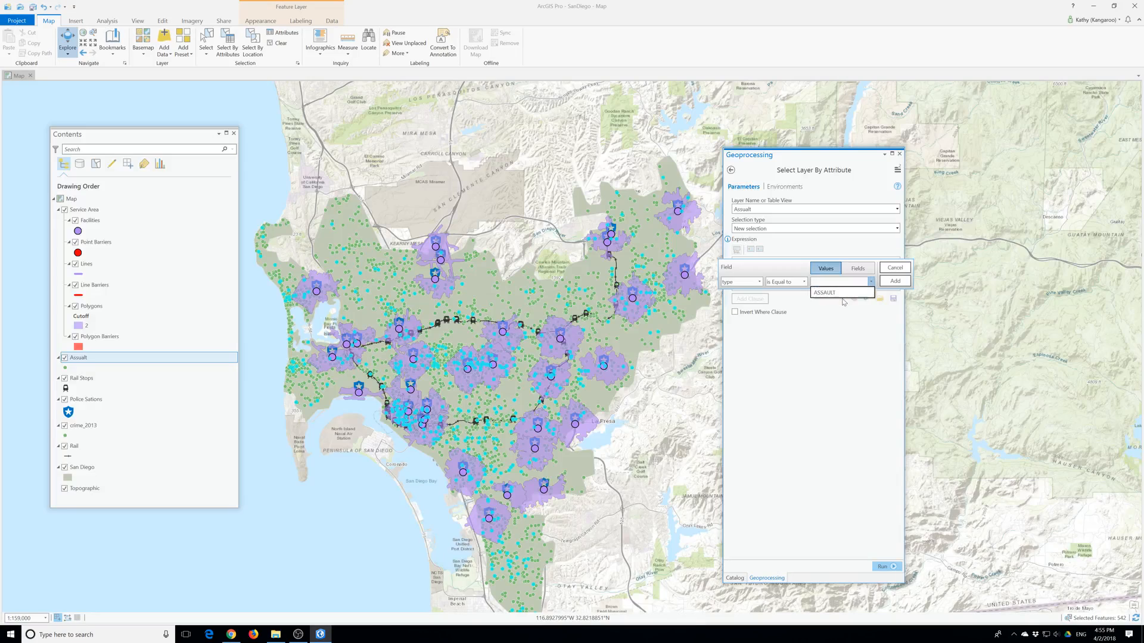
click(870, 282)
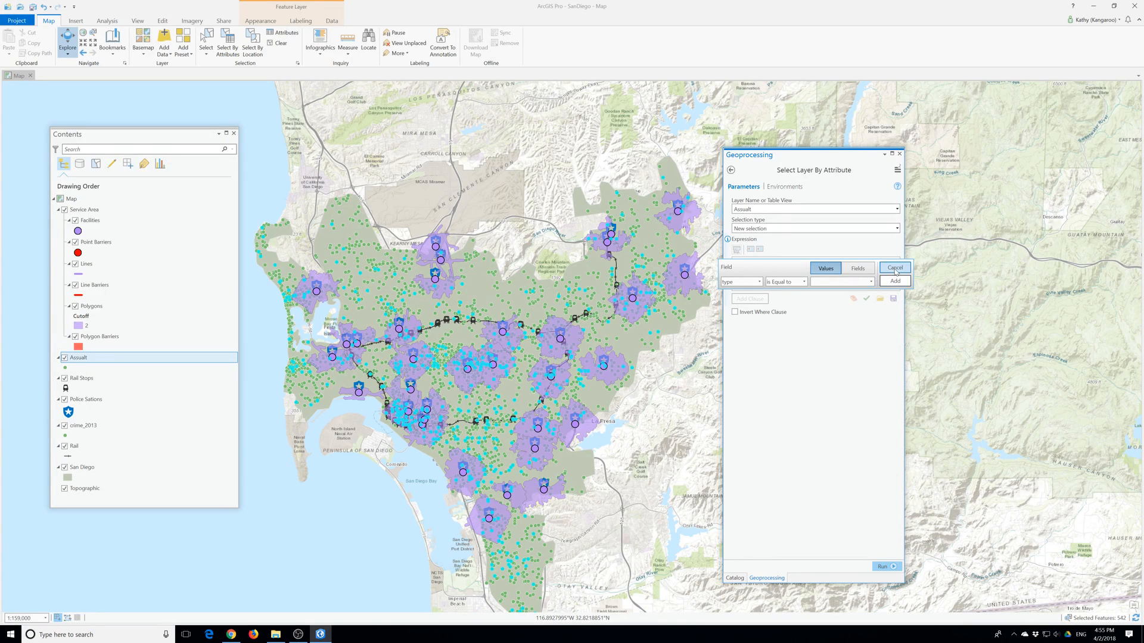
click(895, 267)
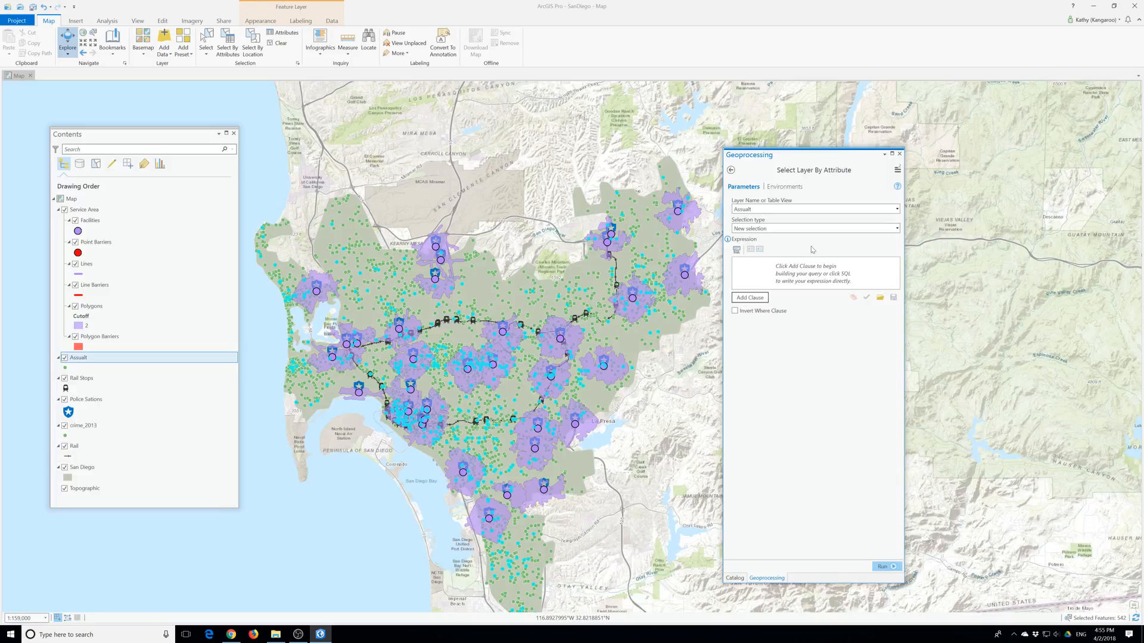
click(899, 153)
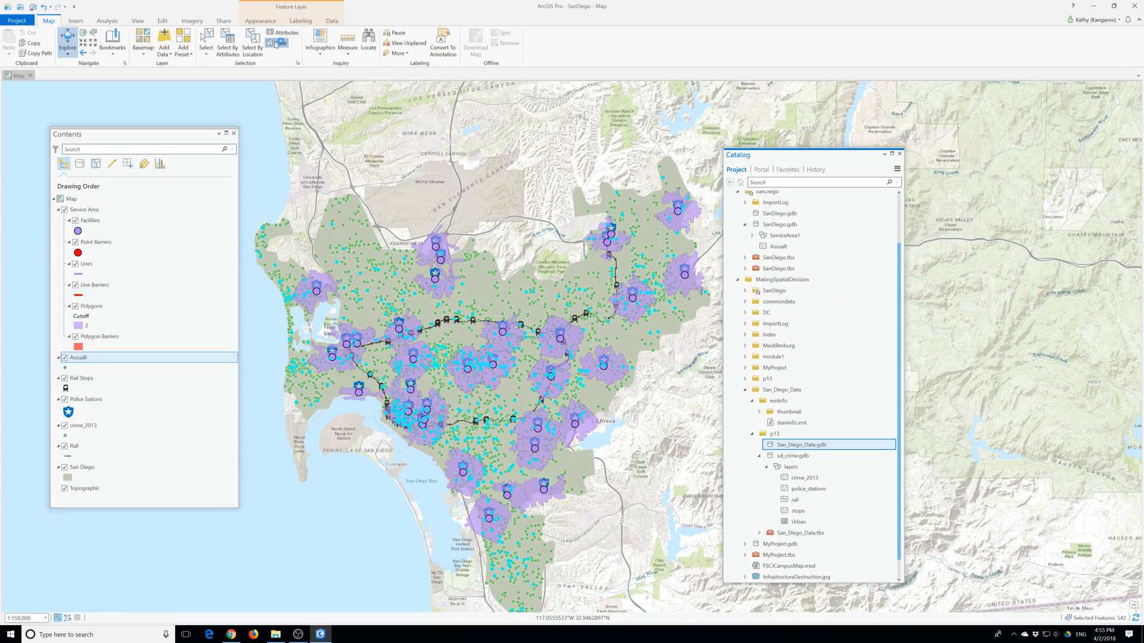
right_click(94, 358)
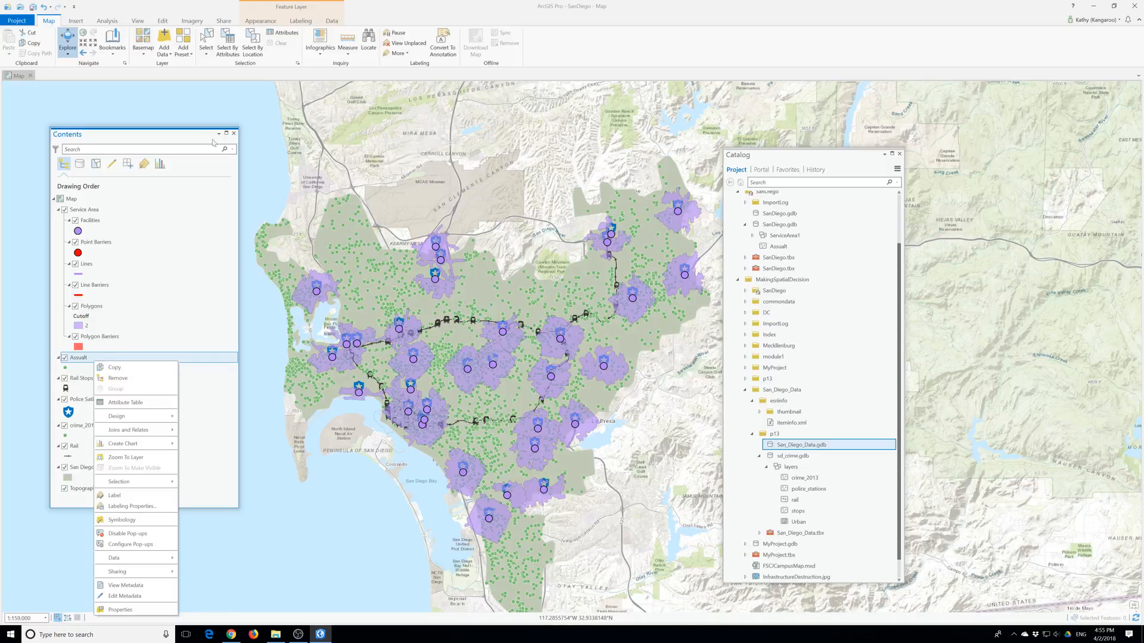
click(228, 54)
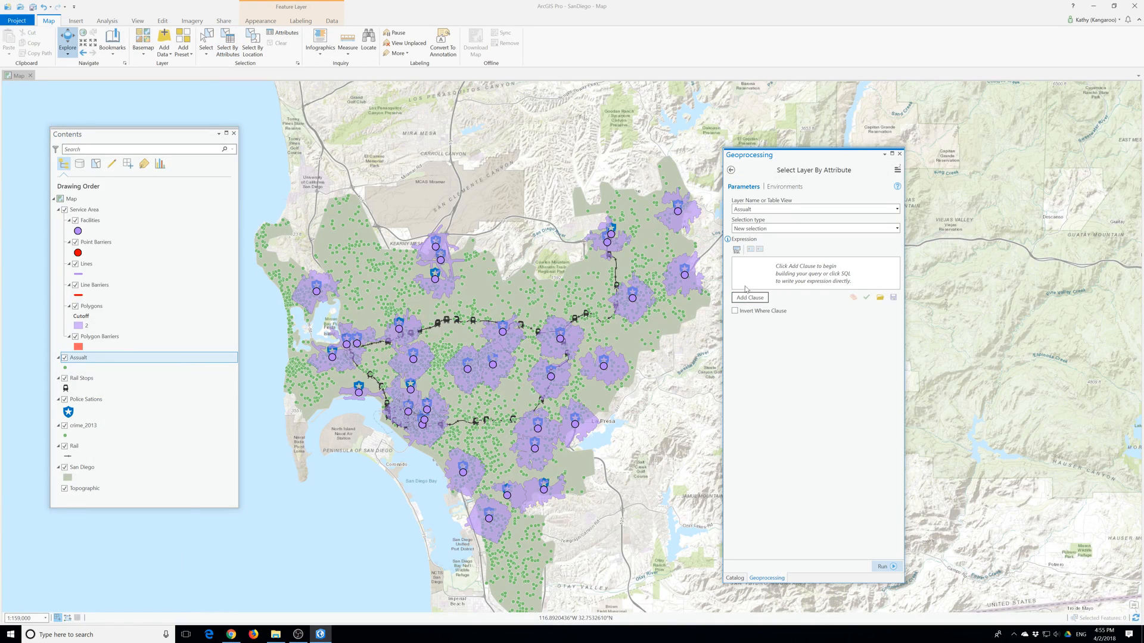
click(743, 299)
click(760, 282)
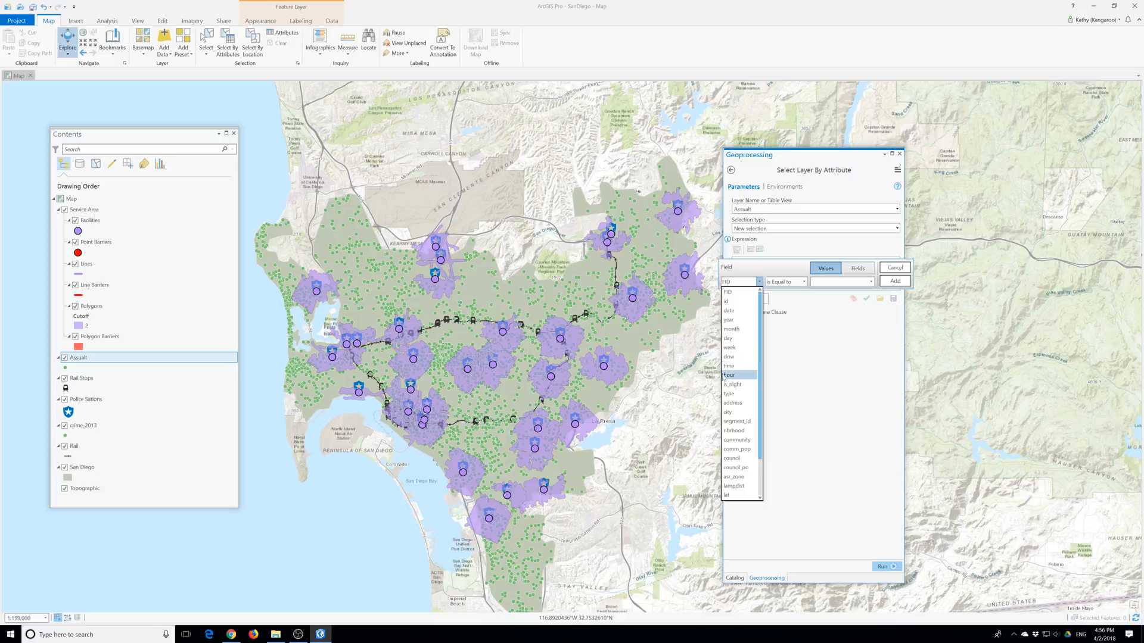
click(732, 398)
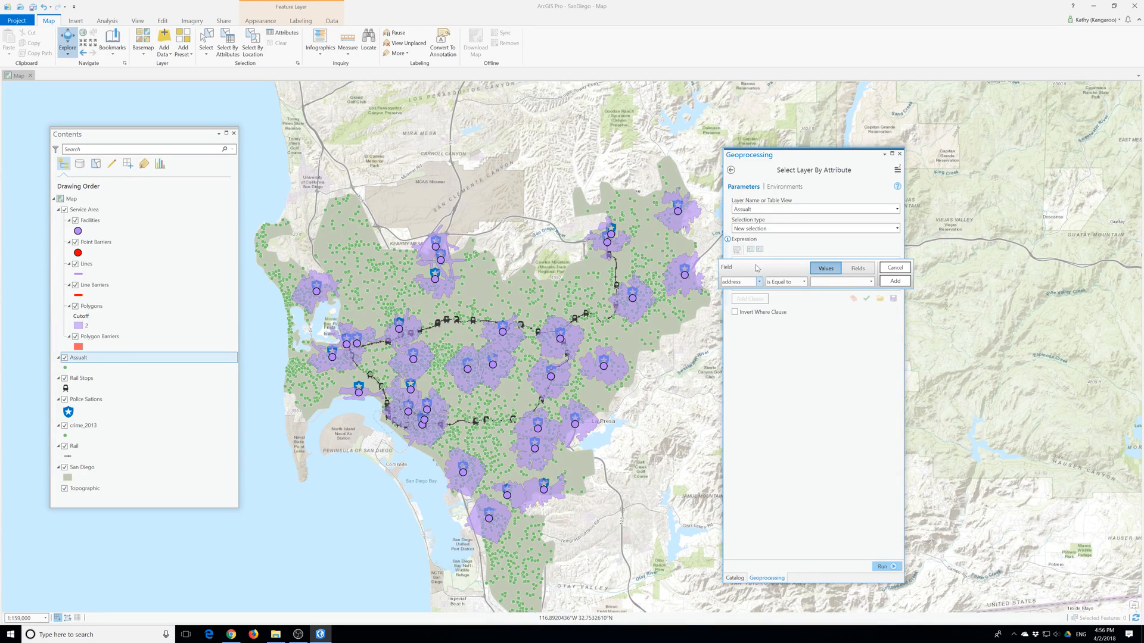
click(758, 283)
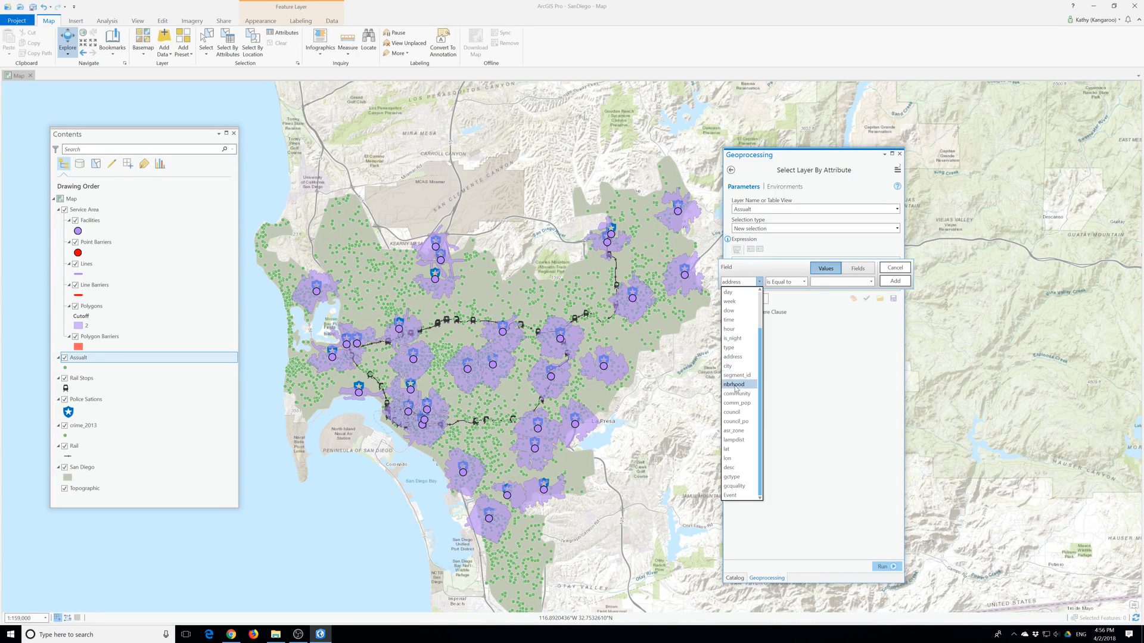
click(734, 348)
click(871, 284)
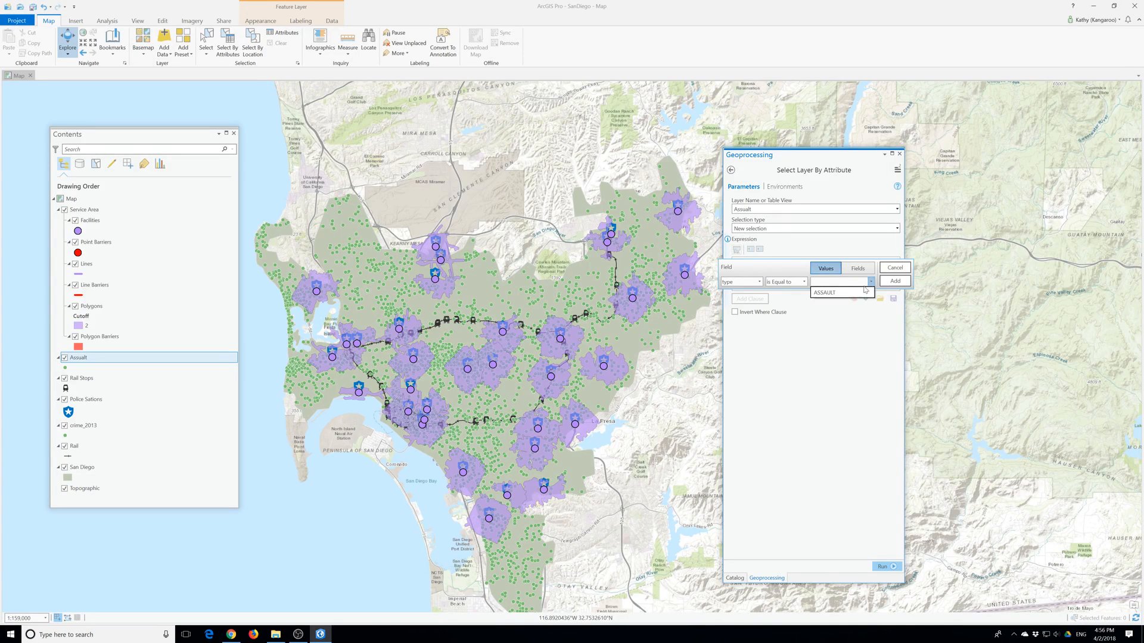
click(849, 292)
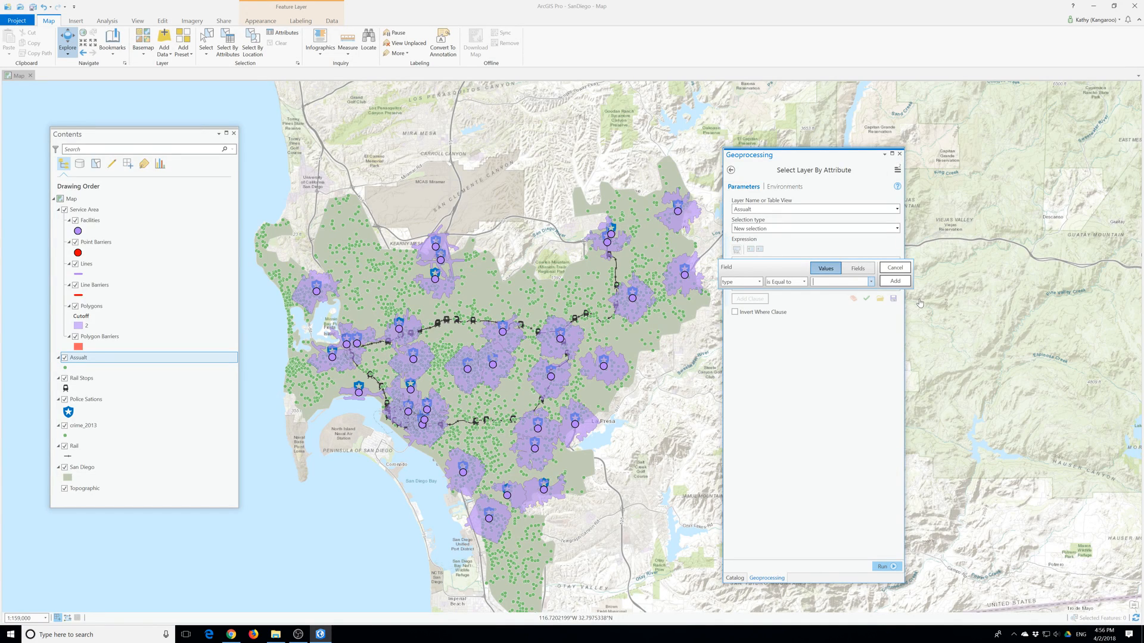
click(895, 268)
click(893, 154)
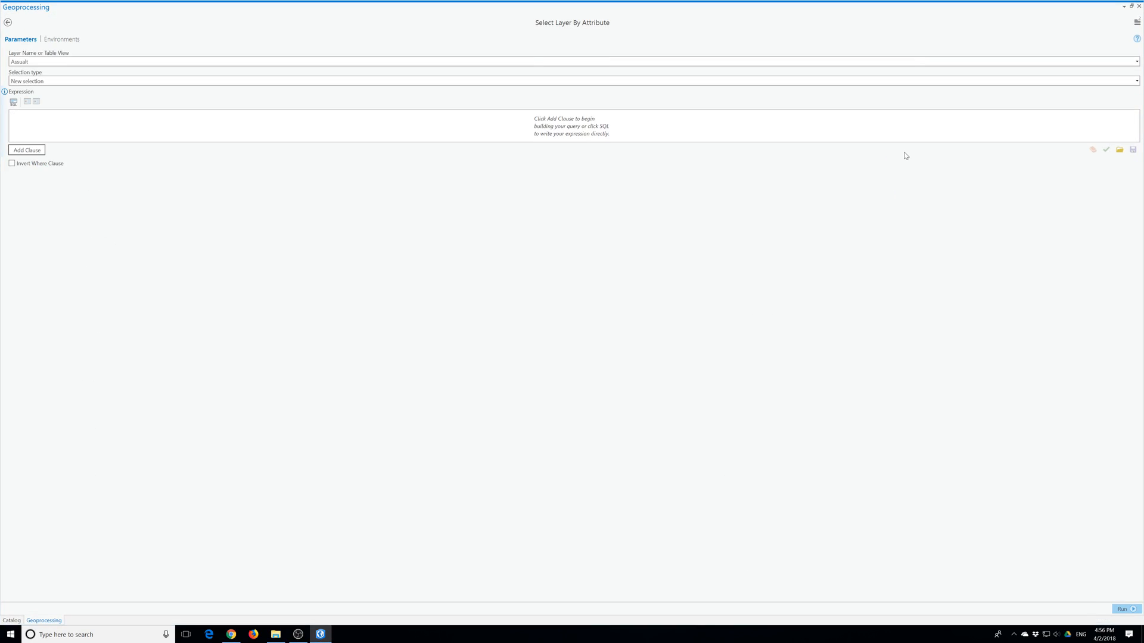
click(1139, 6)
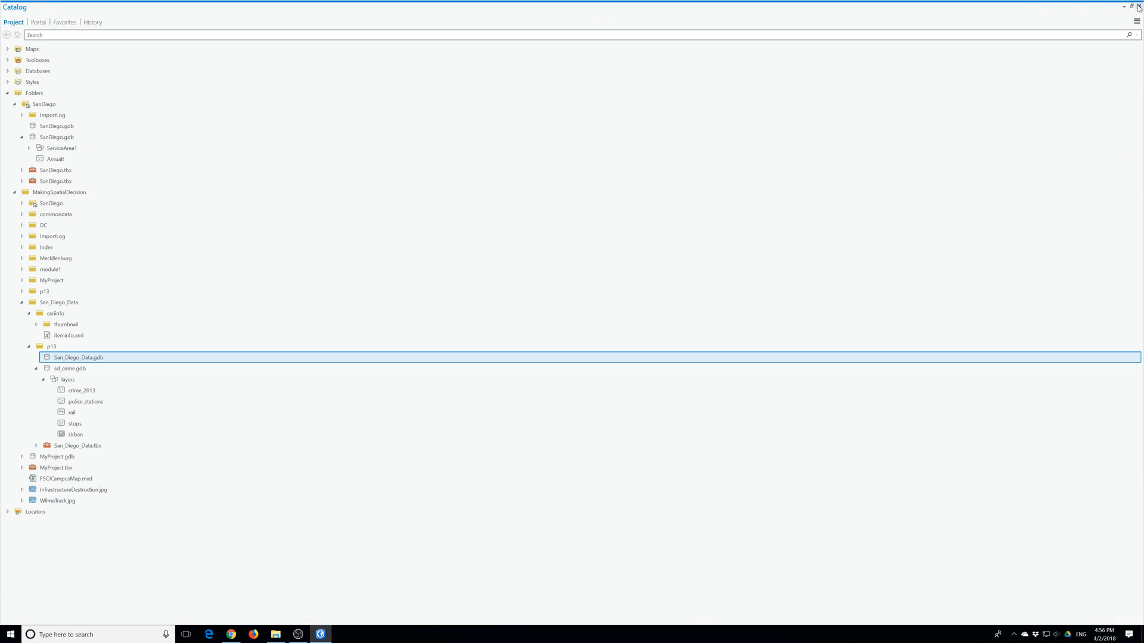
click(1139, 6)
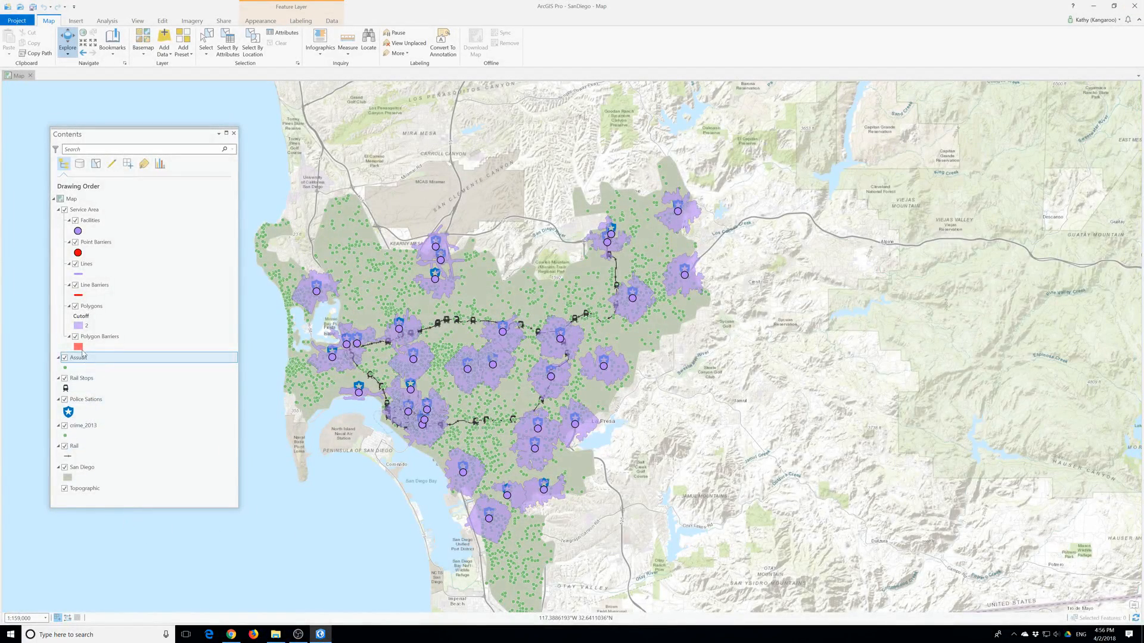
Open the attribute table of the crime_2013 layer
right_click(84, 426)
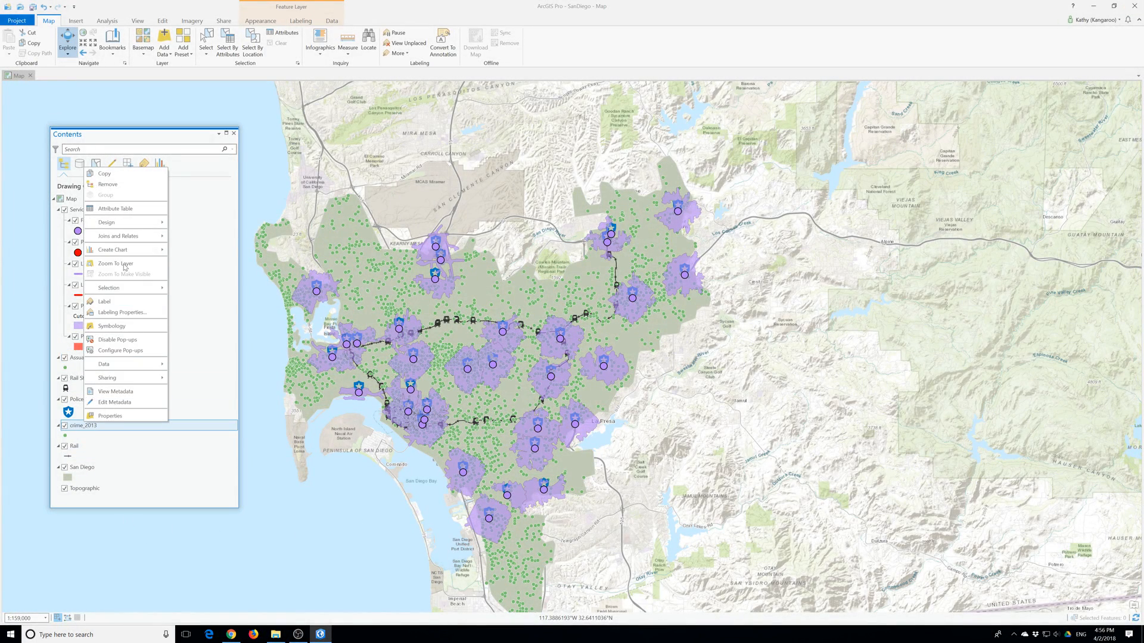
mouse_move(132, 366)
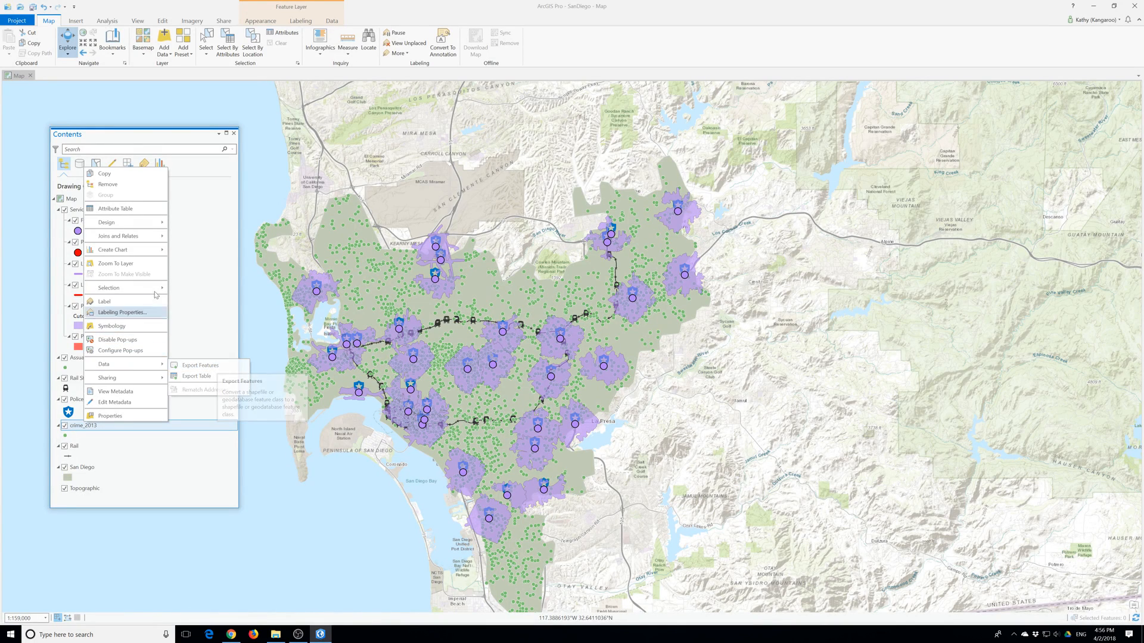
click(129, 209)
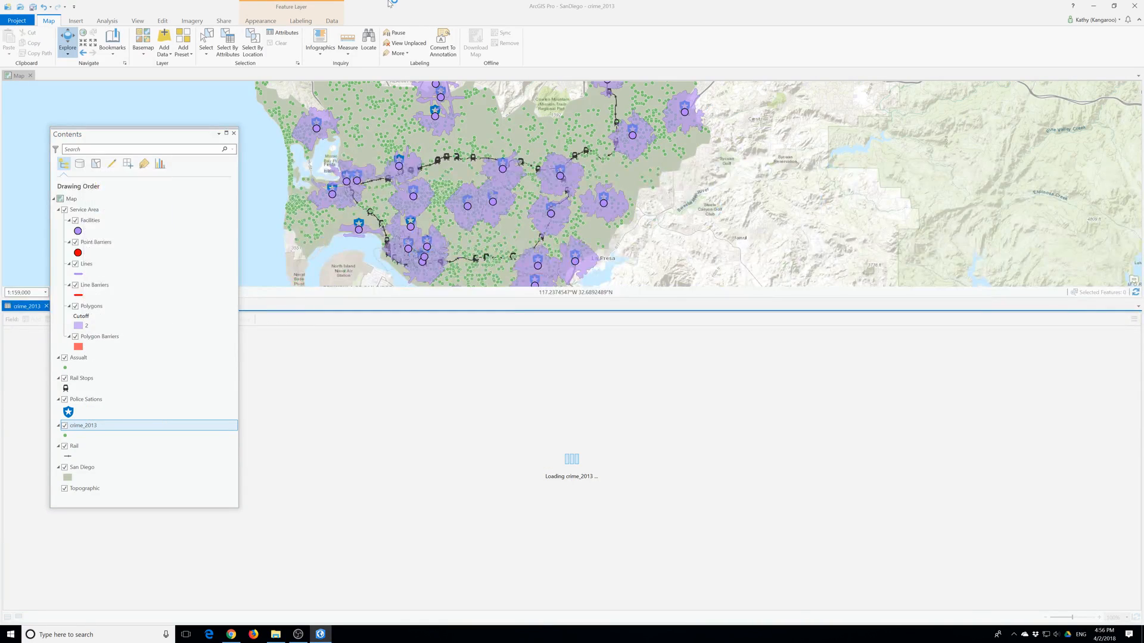
Select the crime_2013 features whose type is equal to BURGLARY as a new selection with Select Layer By Attribute
click(231, 36)
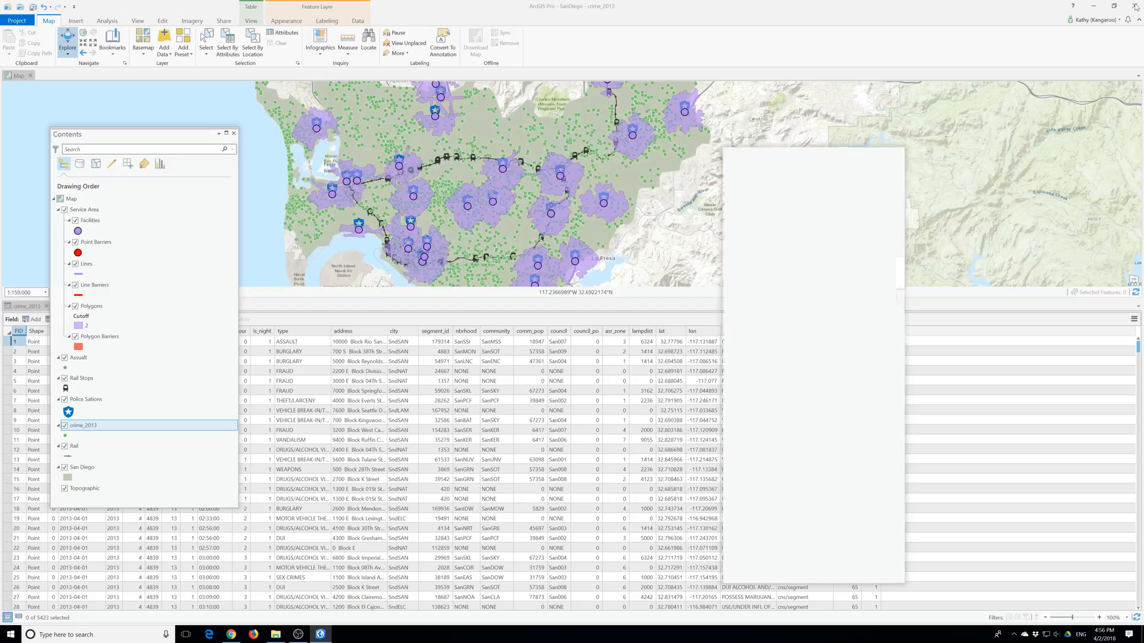
click(1135, 3)
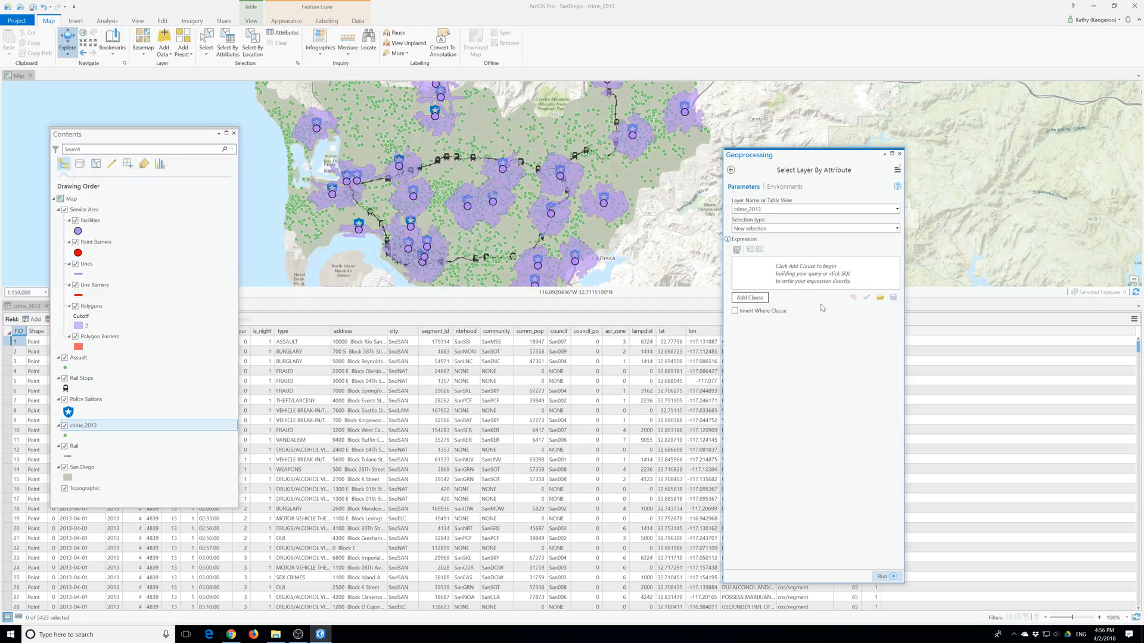
click(751, 298)
click(759, 281)
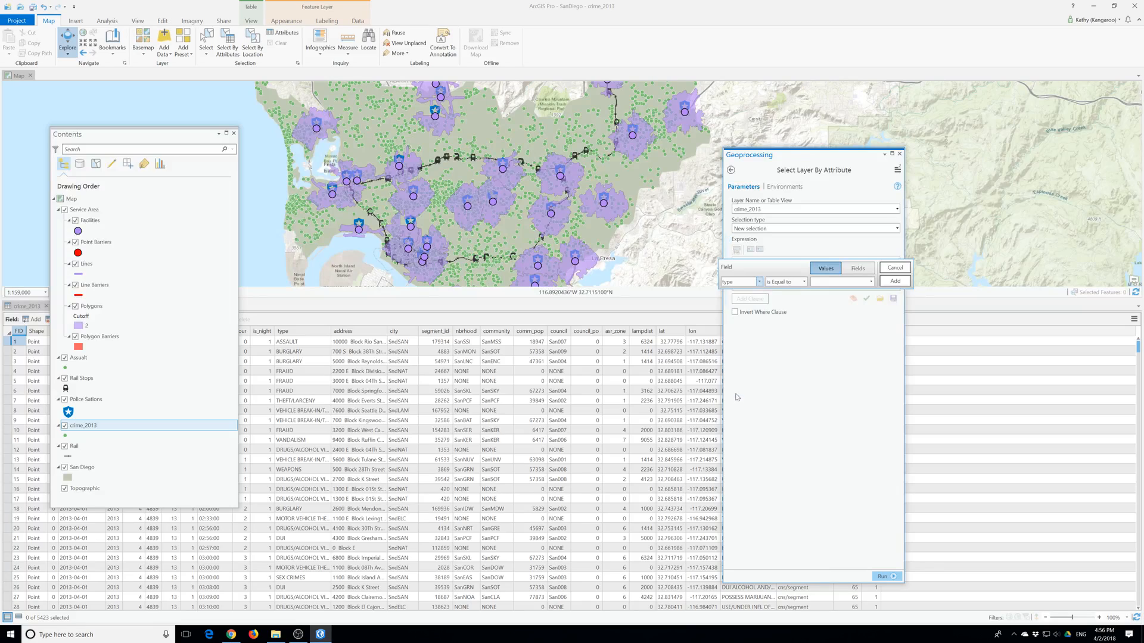
click(737, 394)
click(871, 282)
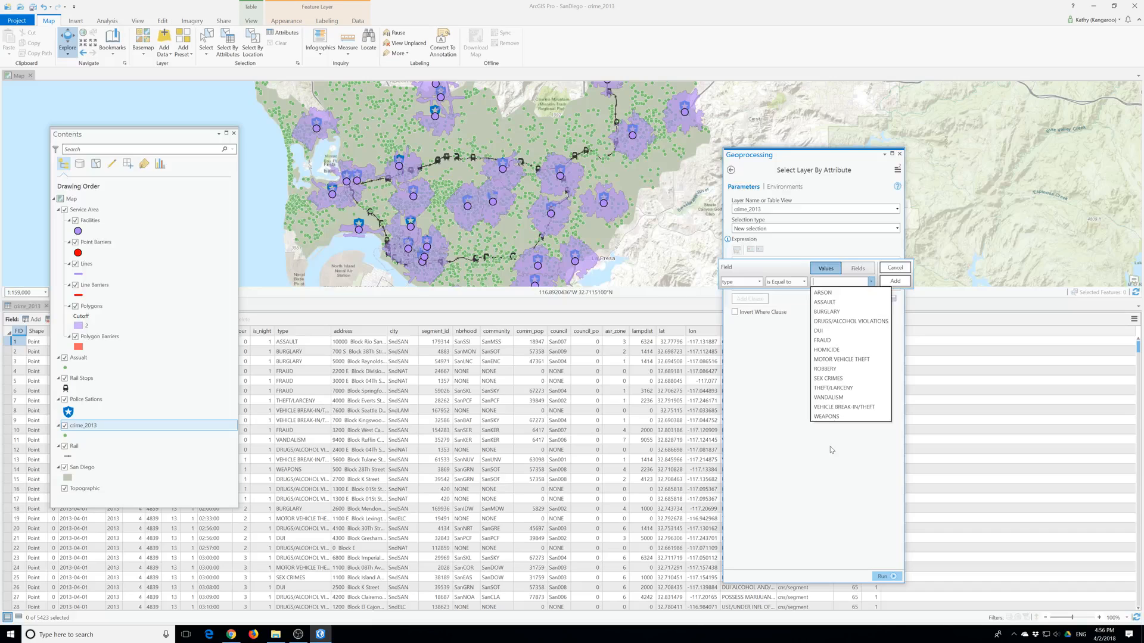
click(834, 312)
click(895, 281)
click(884, 576)
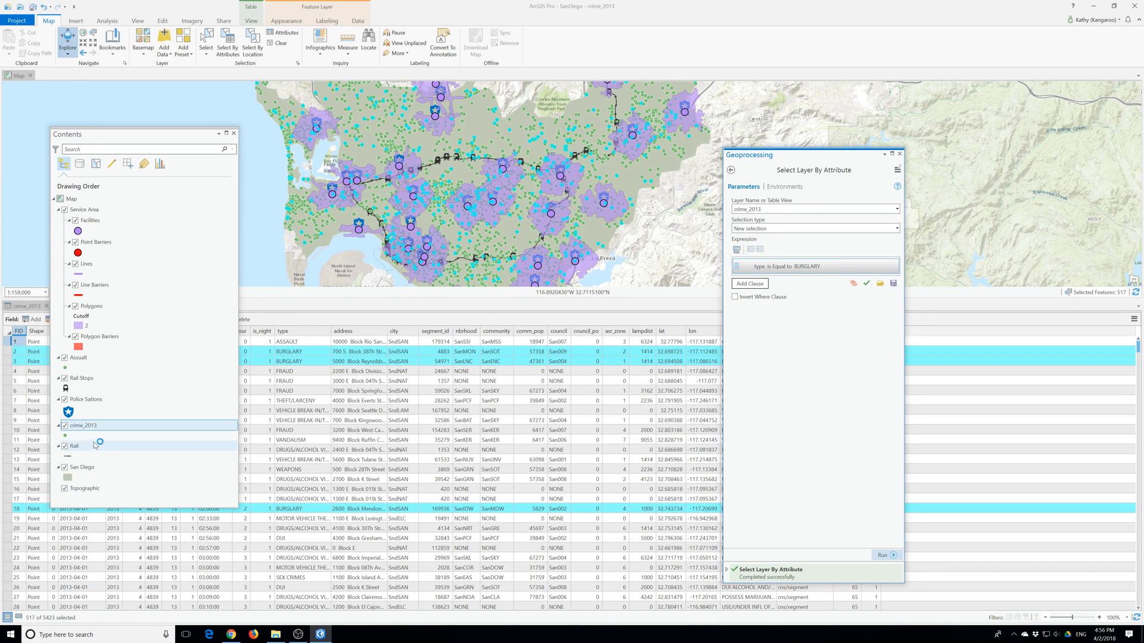
Export the selected burglary features of crime_2013 to a new feature class named burglary with Copy Features and close the tool
right_click(84, 425)
mouse_move(110, 364)
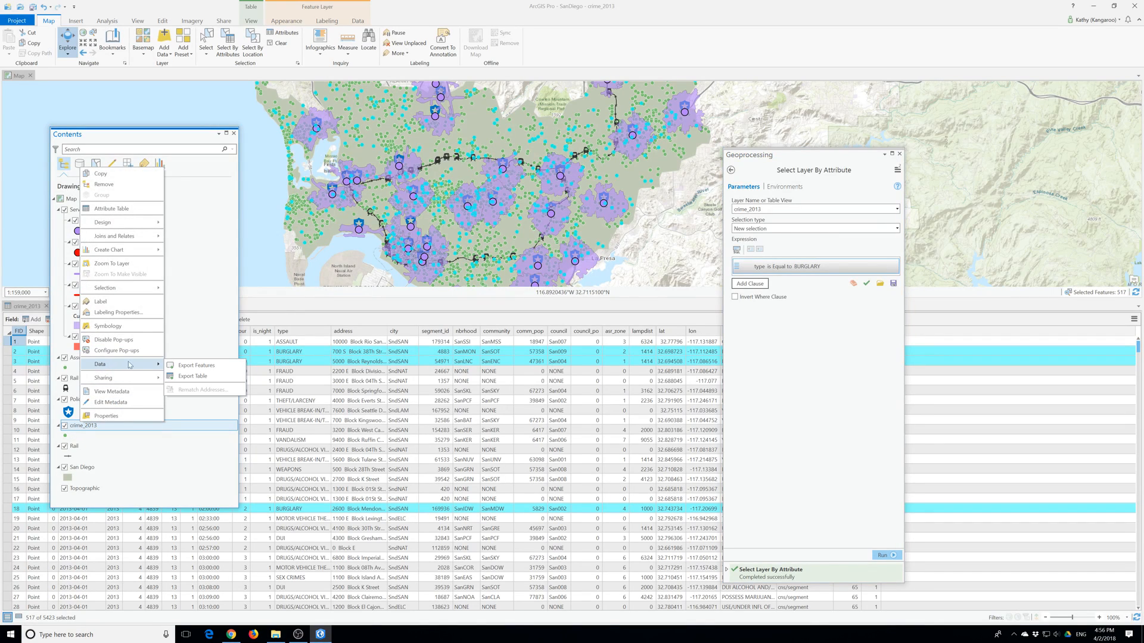
click(185, 367)
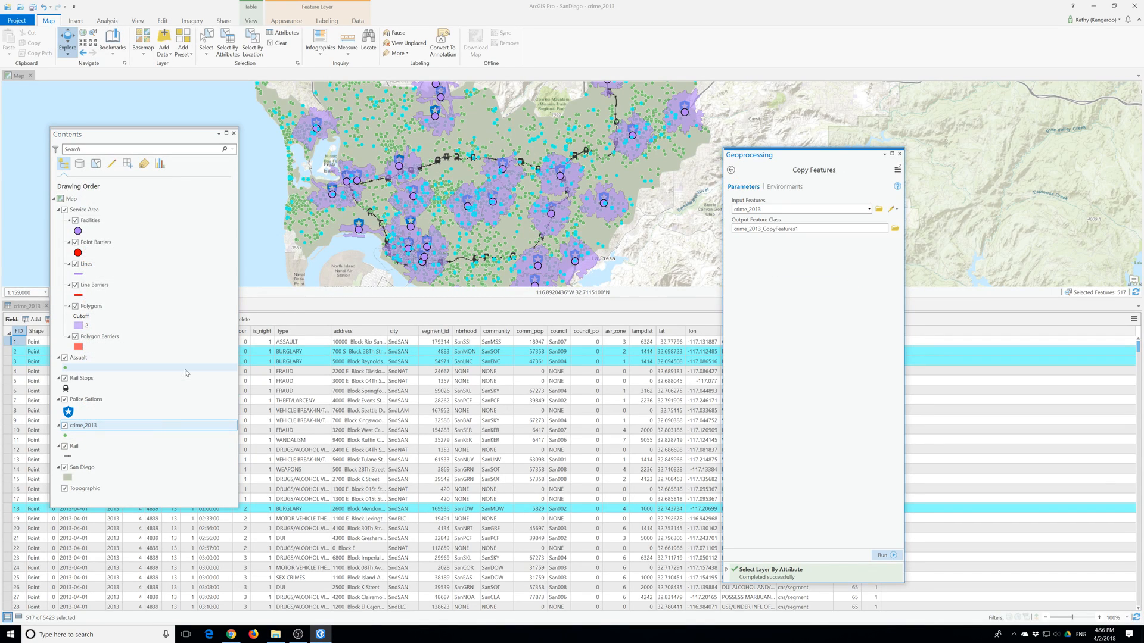
double_click(819, 229)
drag(822, 239, 828, 238)
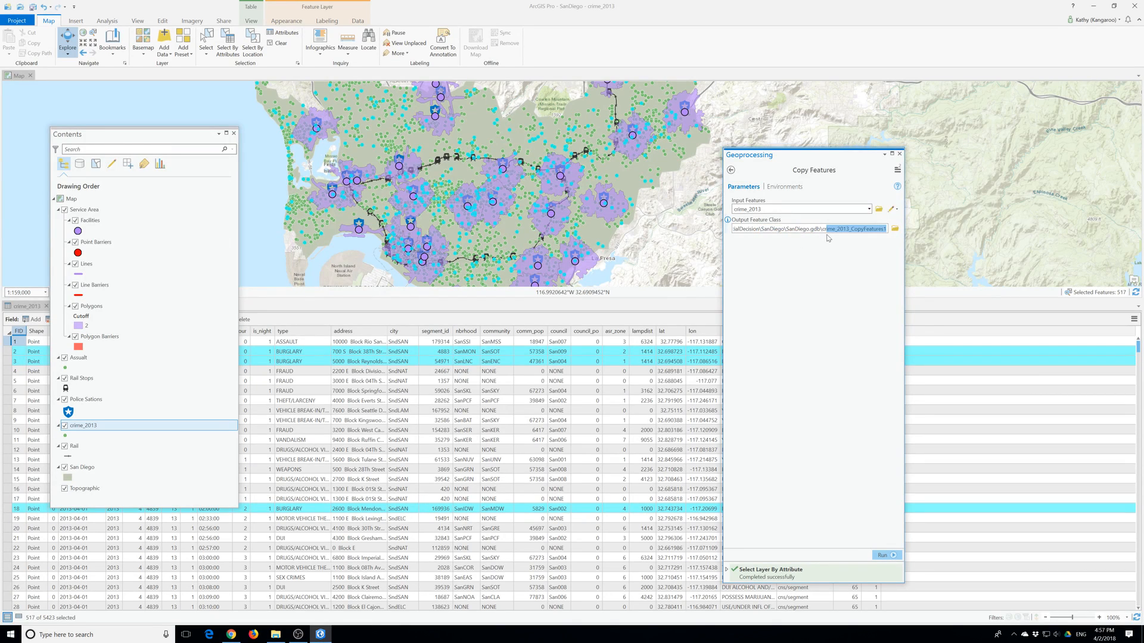
key(BackSpace)
key(BackSpace)
text(burgl)
key(BackSpace)
key(BackSpace)
key(BackSpace)
text(rglary)
key(Return)
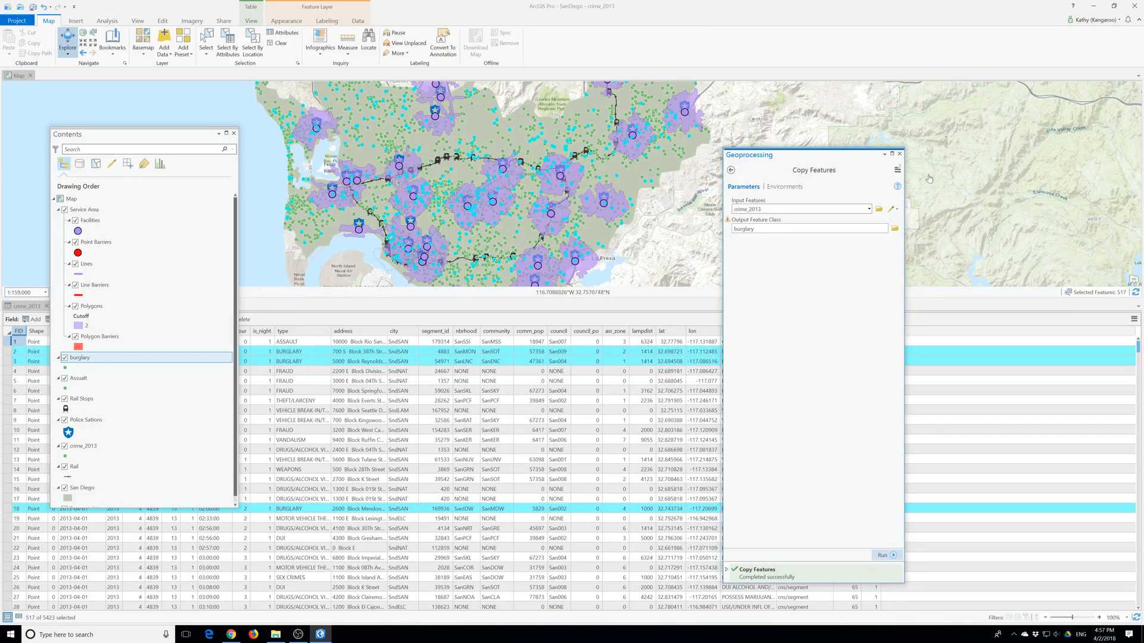
click(899, 154)
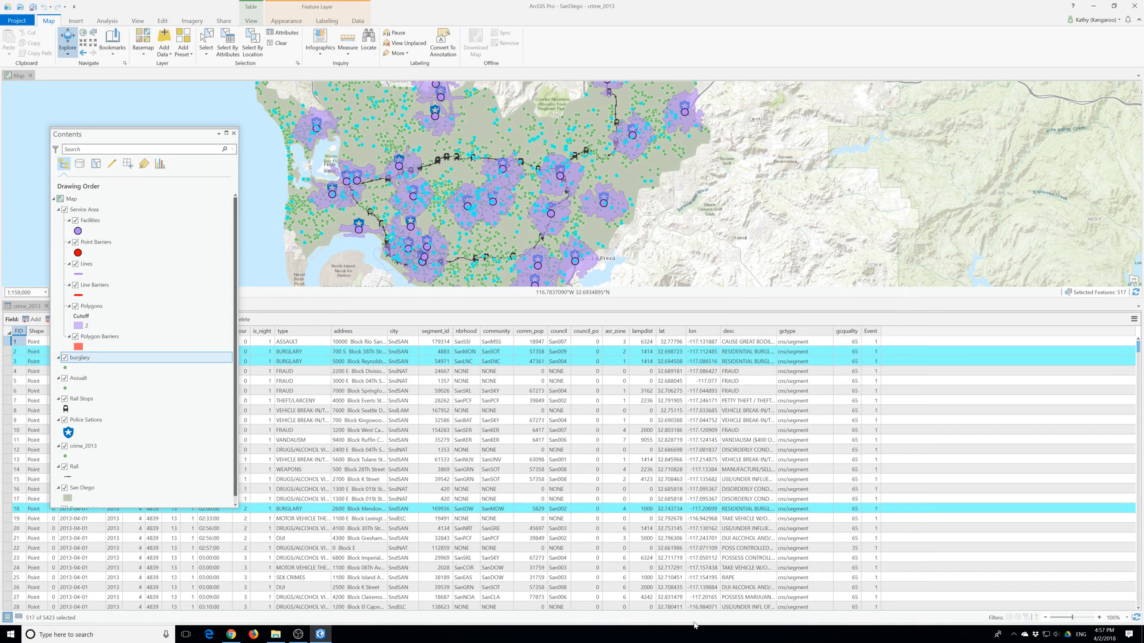
Clear the crime_2013 selection and select its features whose type is equal to MOTOR VEHICLE THEFT with Select Layer By Attribute
click(84, 452)
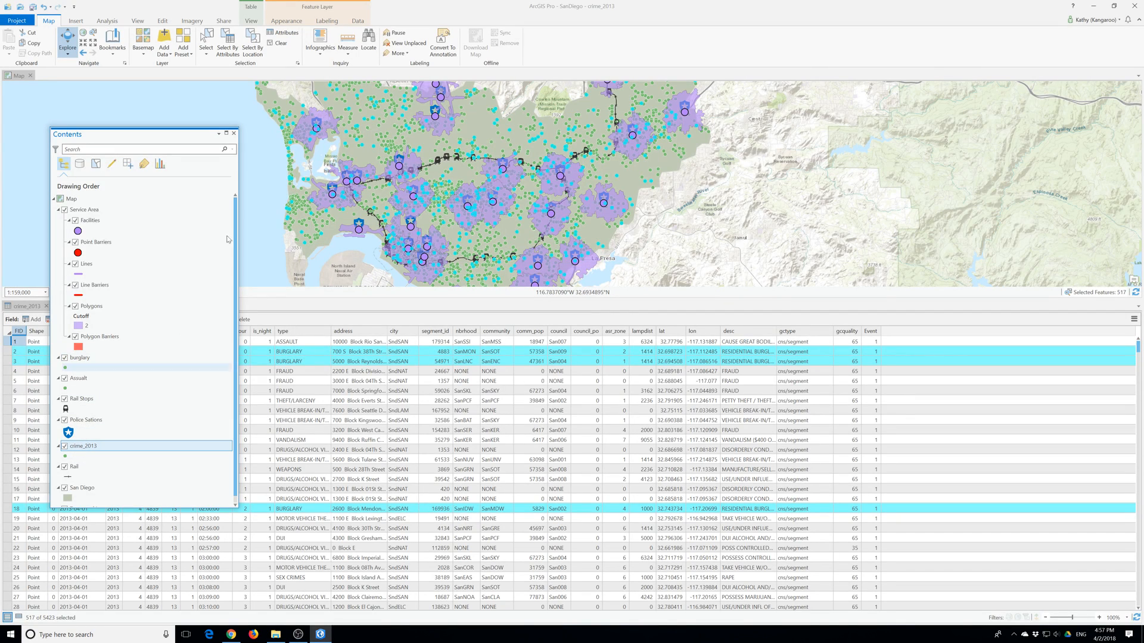
click(281, 46)
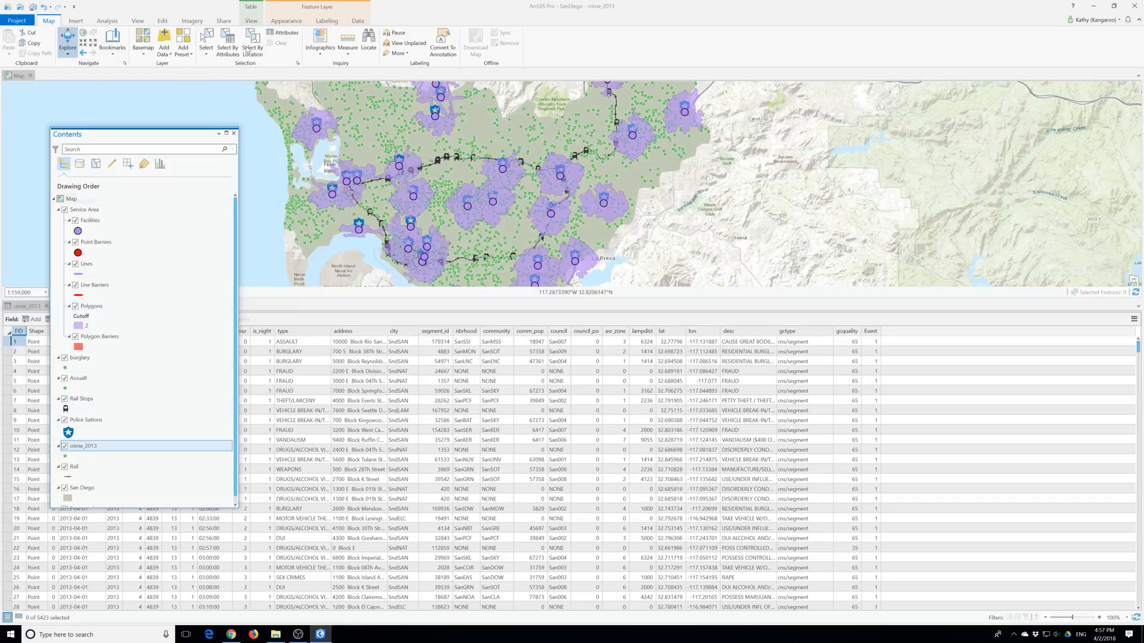
click(228, 45)
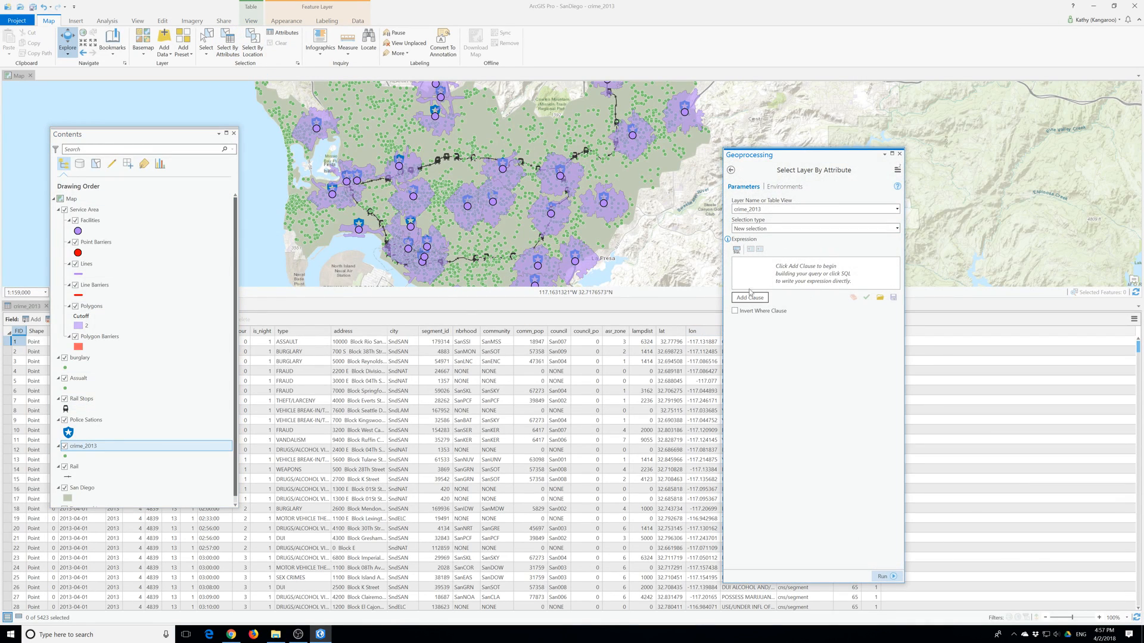
click(750, 295)
click(757, 282)
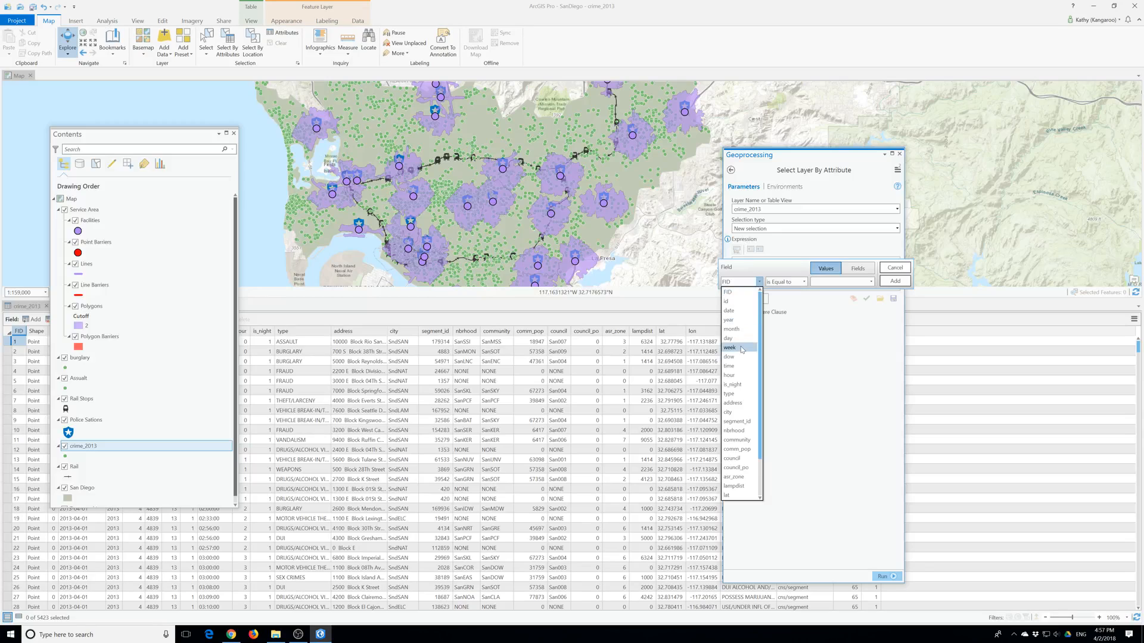
click(734, 394)
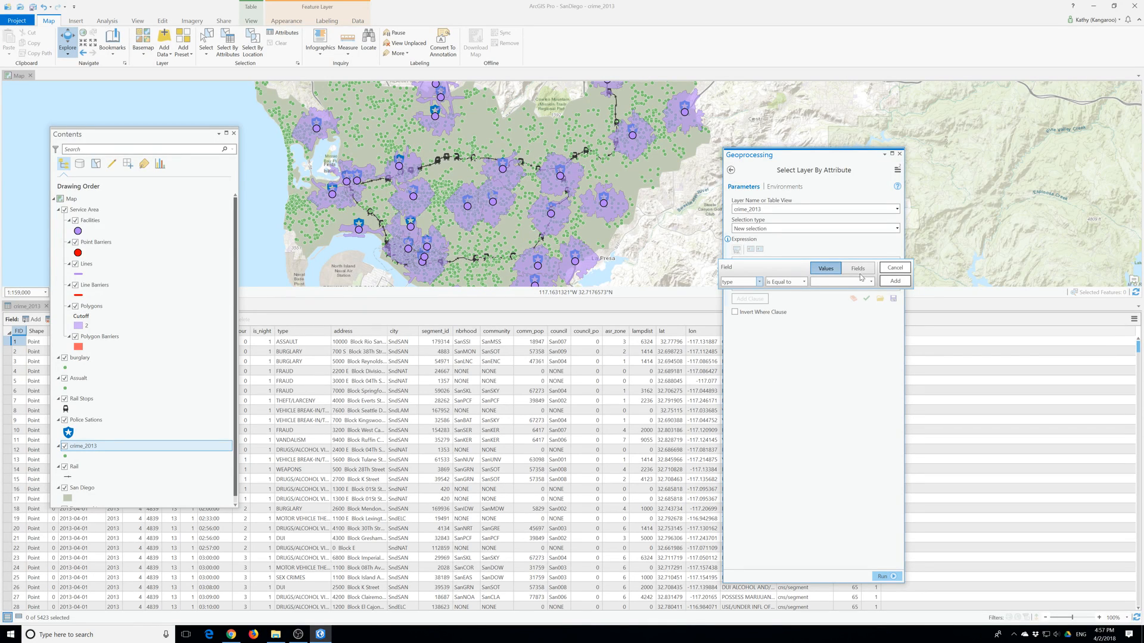
click(870, 281)
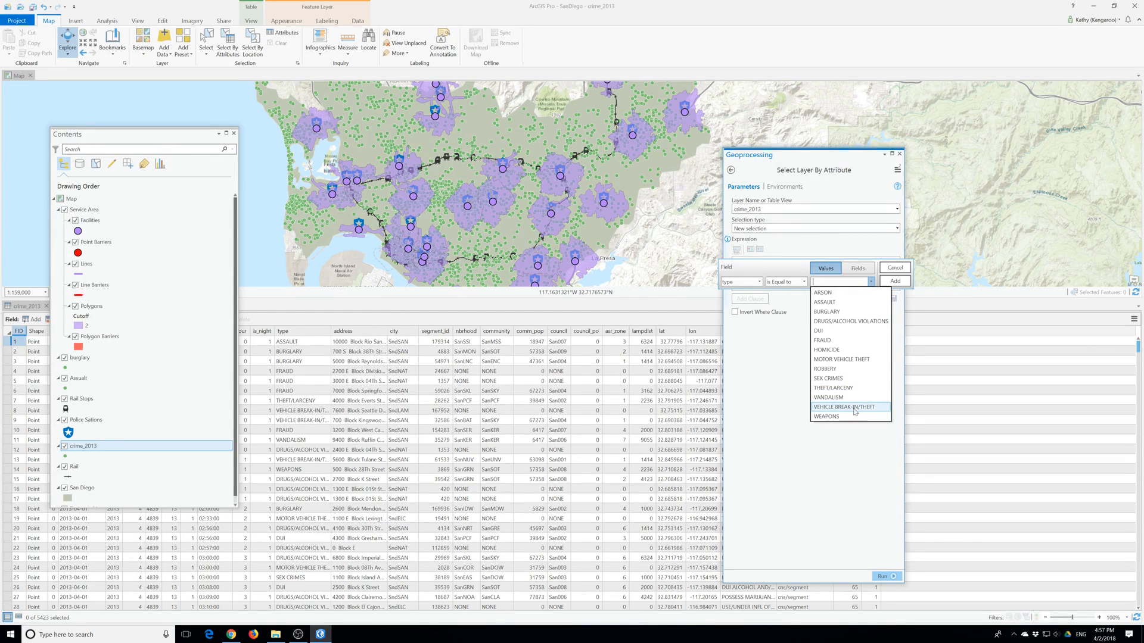
click(851, 360)
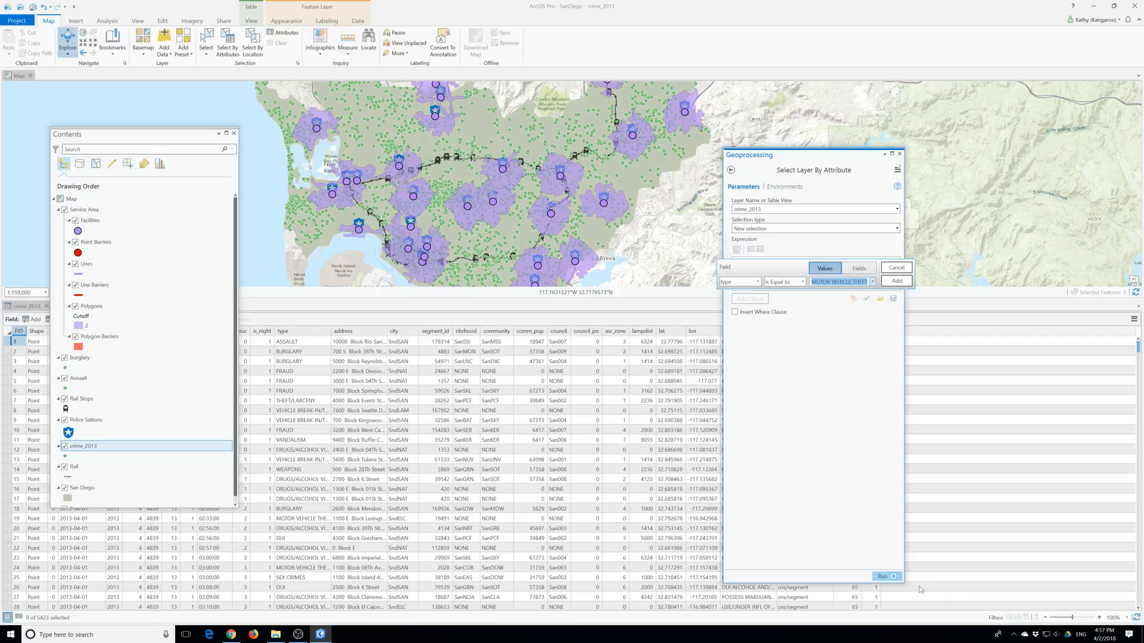
click(897, 282)
click(884, 577)
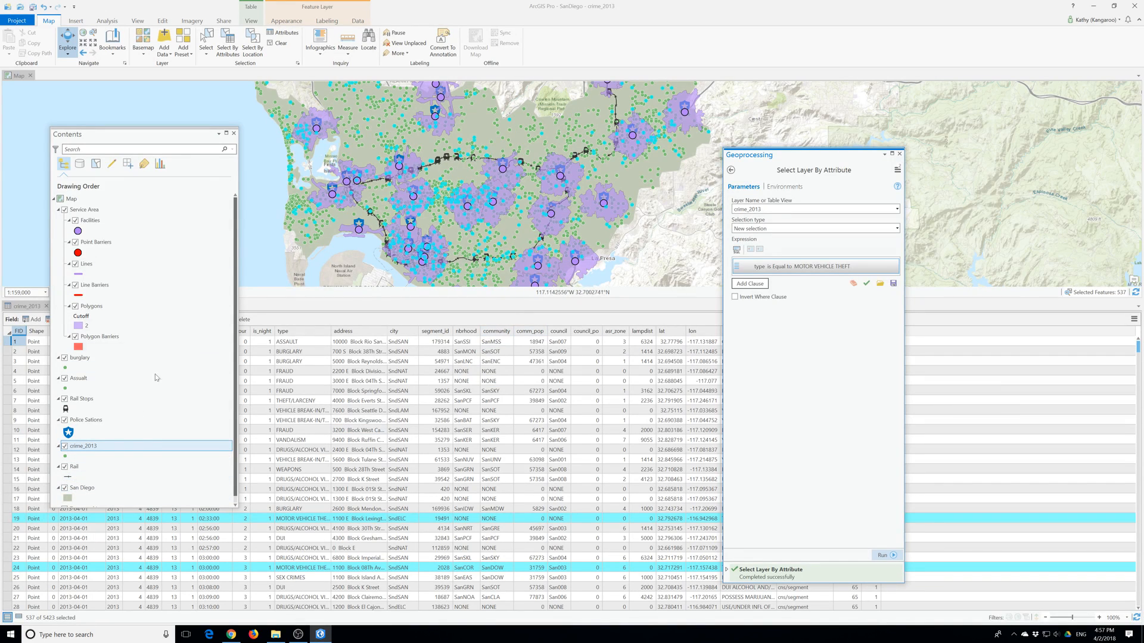
Export the selected motor vehicle theft features of crime_2013 to a new feature class named motorVehicleTheft with Copy Features and close the tool
right_click(76, 446)
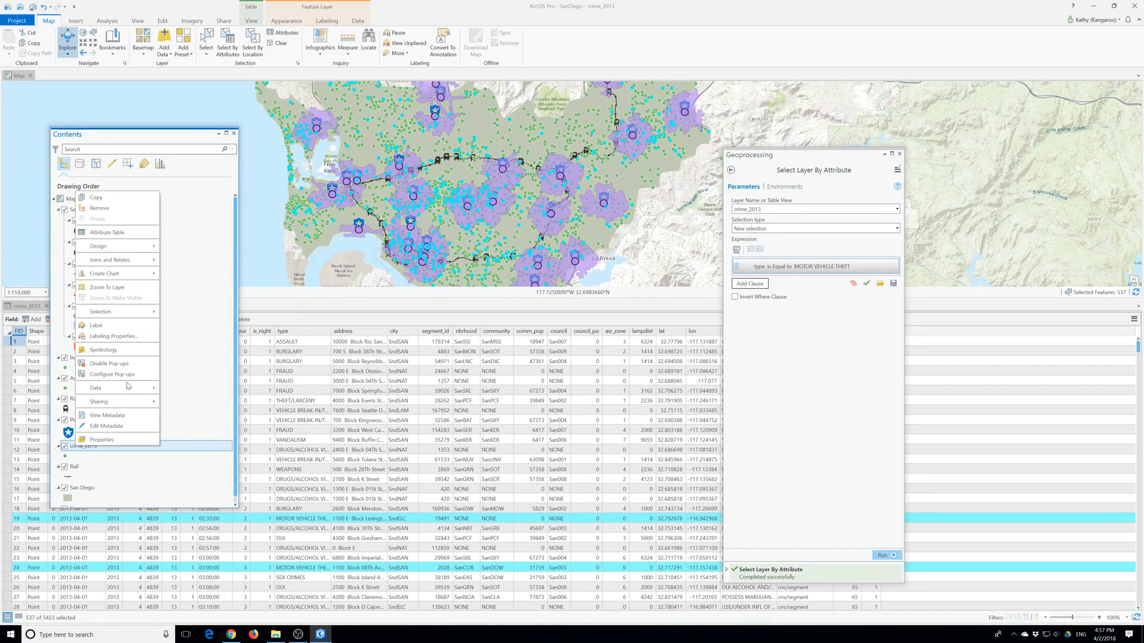
mouse_move(143, 388)
click(185, 388)
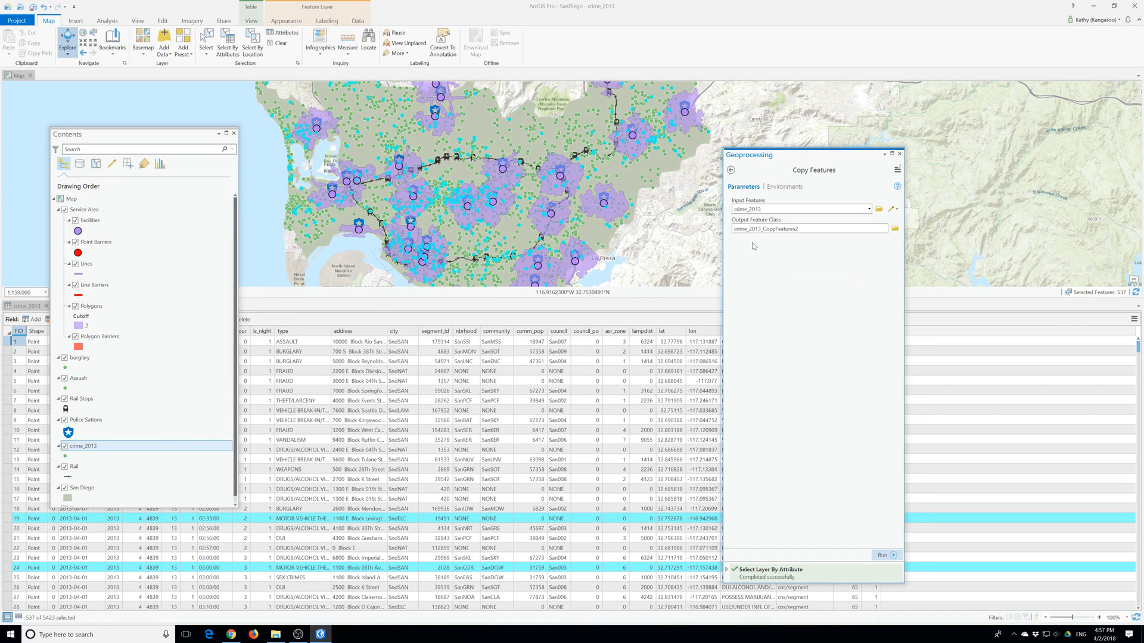
drag(828, 230, 886, 229)
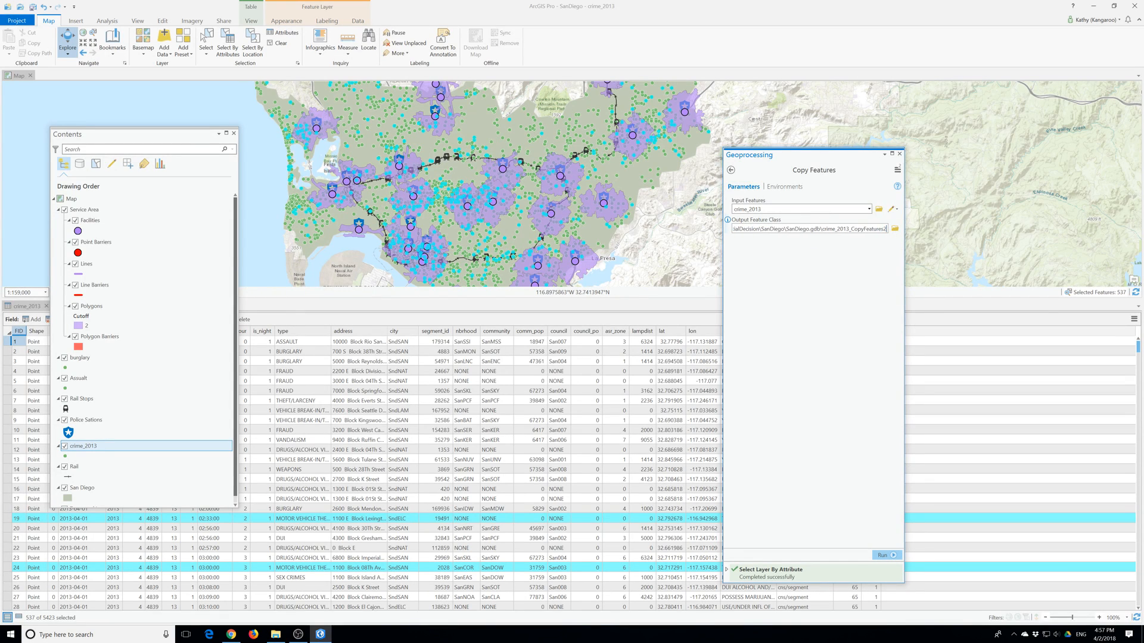
key(BackSpace)
key(BackSpace)
key(BackSpace)
key(BackSpace)
key(BackSpace)
key(BackSpace)
key(BackSpace)
key(BackSpace)
key(BackSpace)
key(BackSpace)
key(BackSpace)
key(BackSpace)
key(BackSpace)
key(BackSpace)
key(BackSpace)
key(BackSpace)
key(BackSpace)
key(BackSpace)
key(BackSpace)
key(BackSpace)
key(BackSpace)
key(BackSpace)
key(BackSpace)
key(BackSpace)
text(motorVehicleTheft)
click(886, 557)
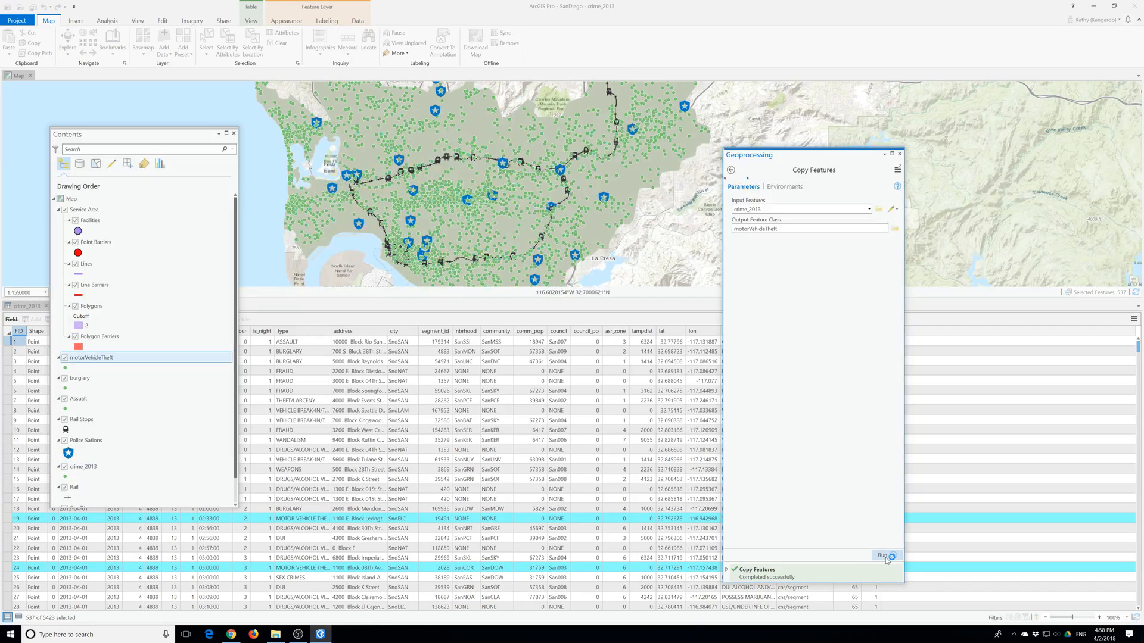
click(900, 154)
Clear the crime_2013 selection and find and open the Point Density geoprocessing tool
click(87, 467)
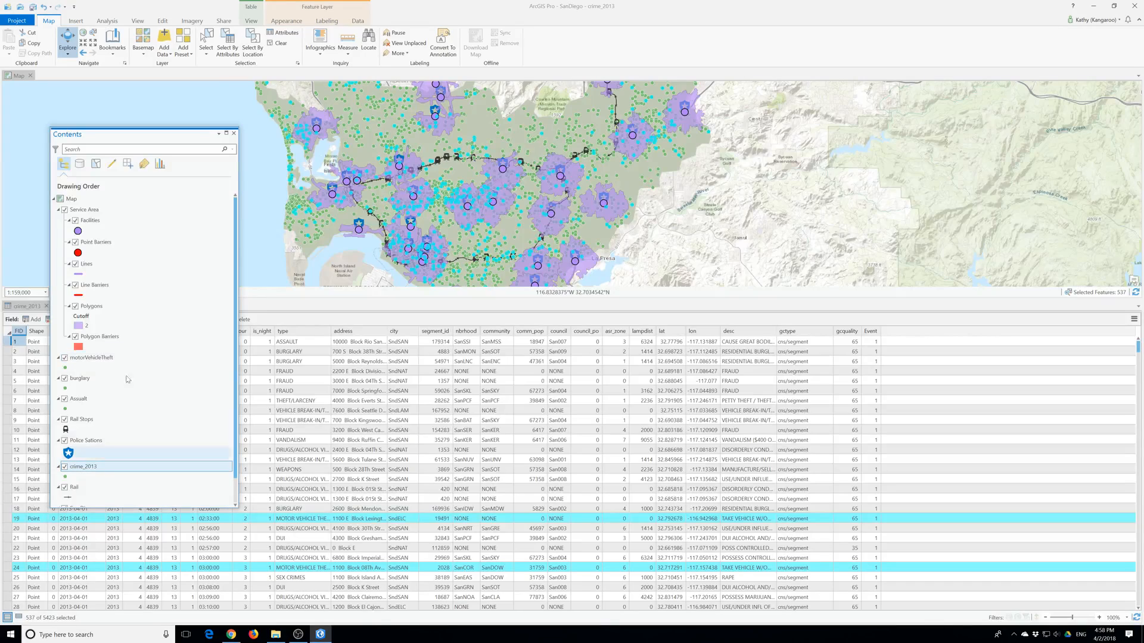
click(279, 43)
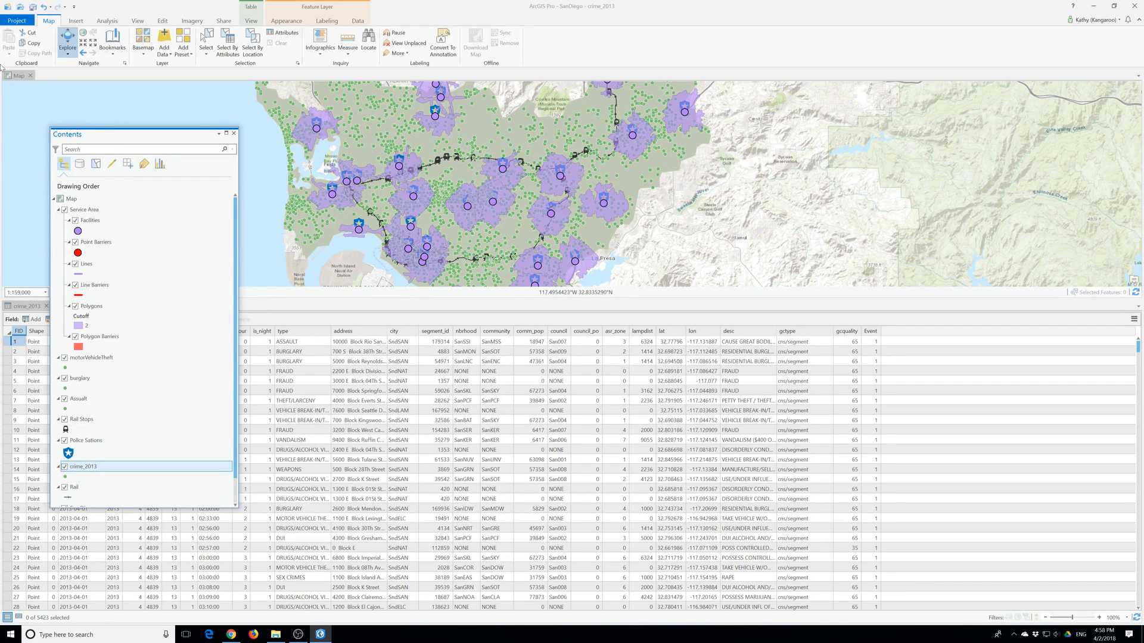
click(107, 22)
click(117, 40)
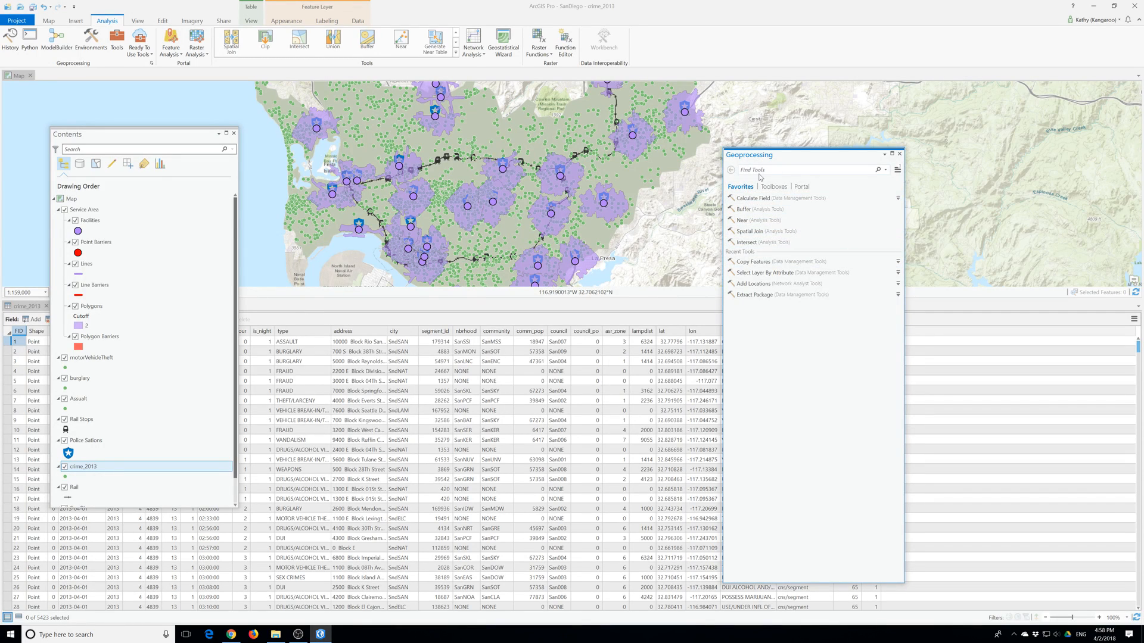
text(po)
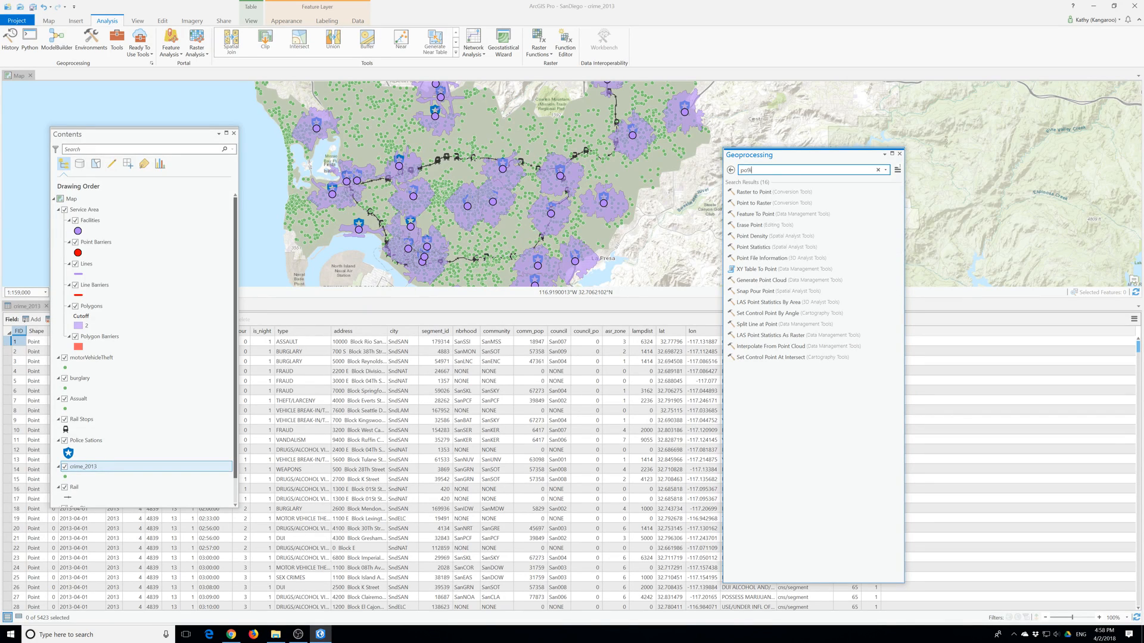
text(int de)
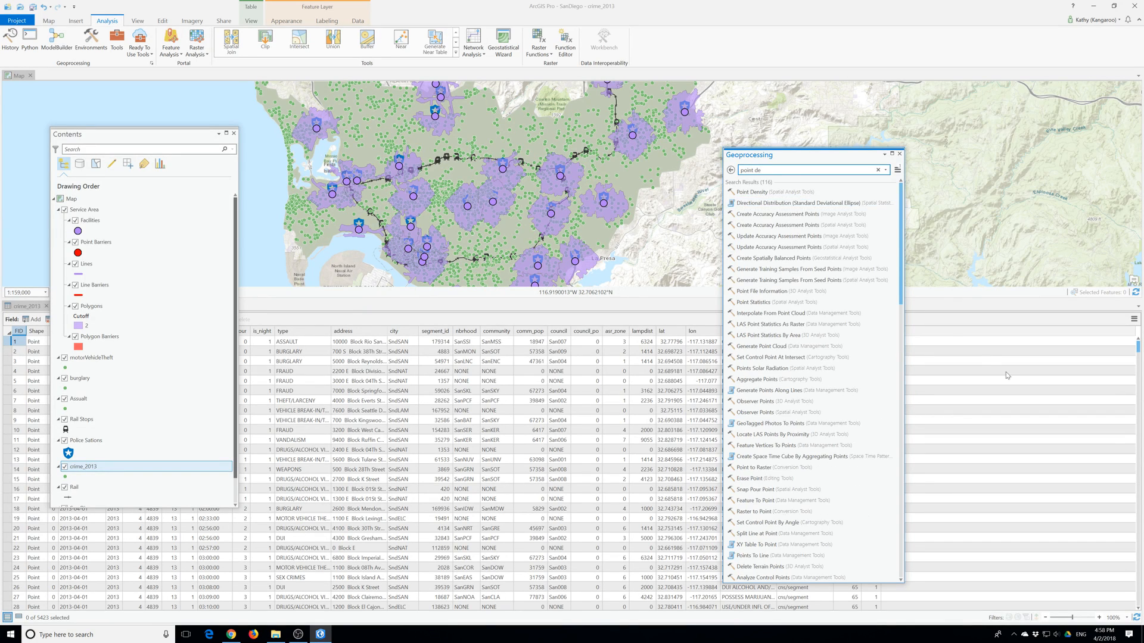
click(757, 193)
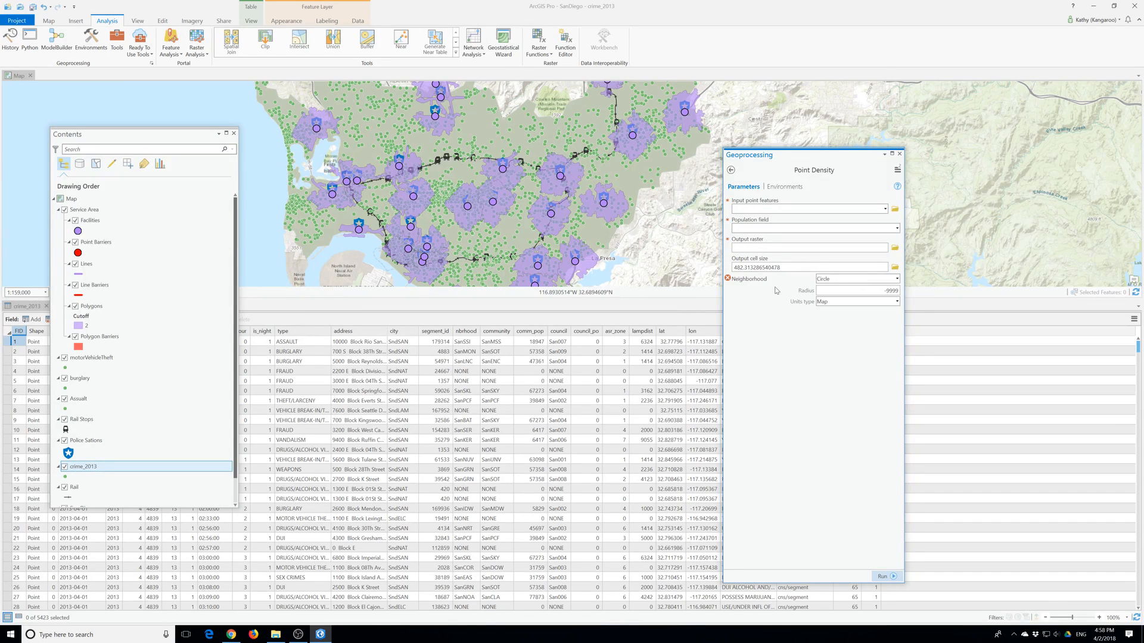
Review the neighborhood types of Point Density and its environment settings for extent, cell size and mask
click(862, 279)
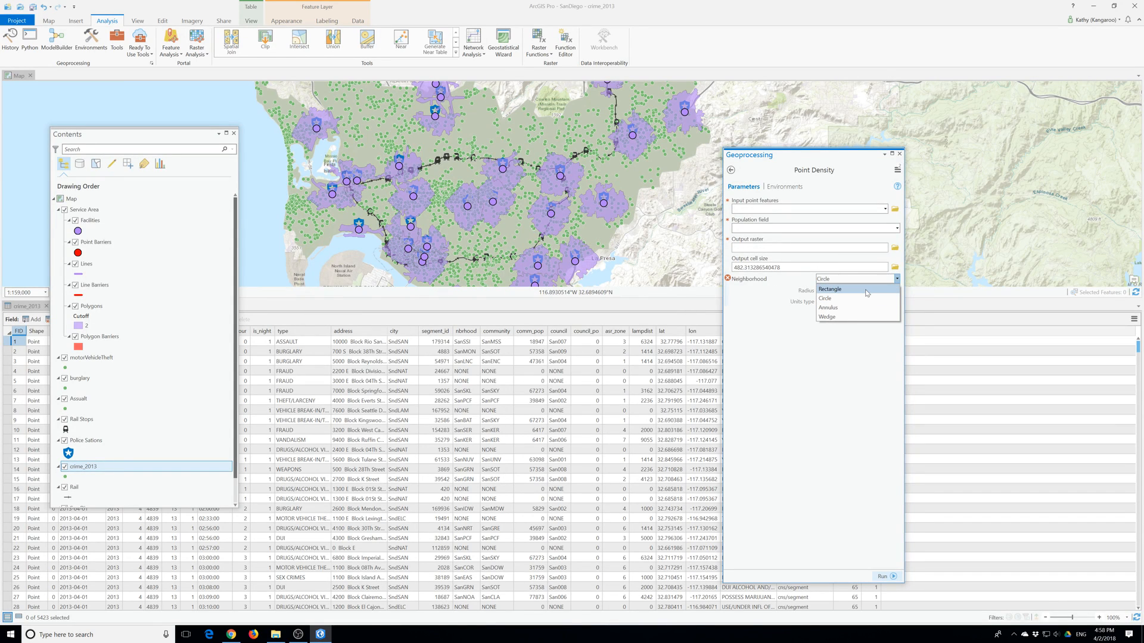
click(763, 285)
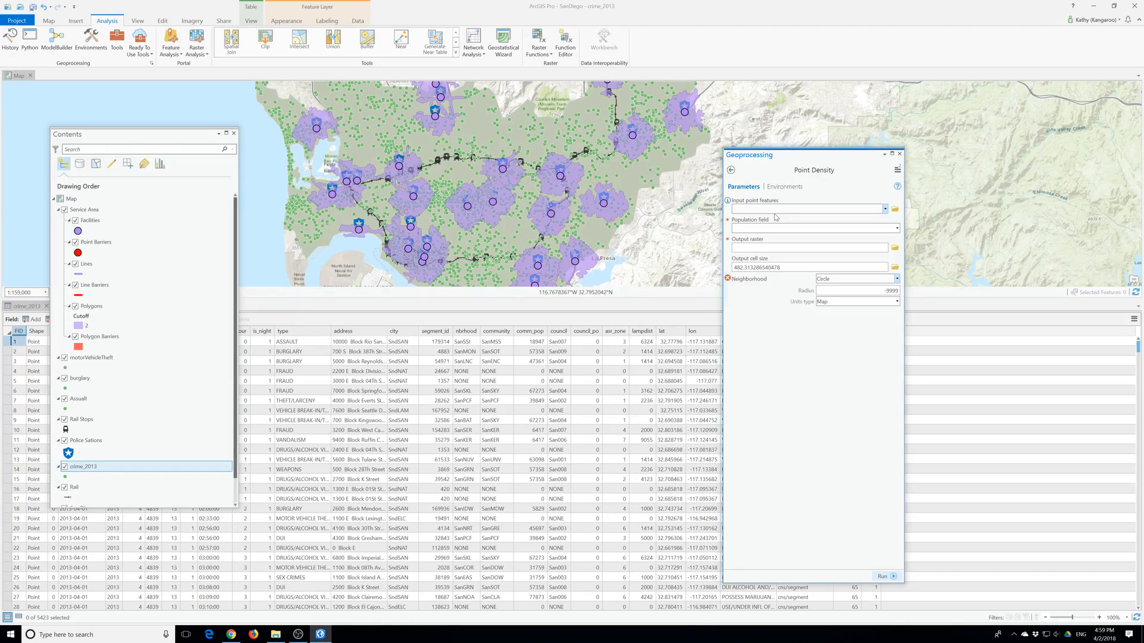
click(780, 189)
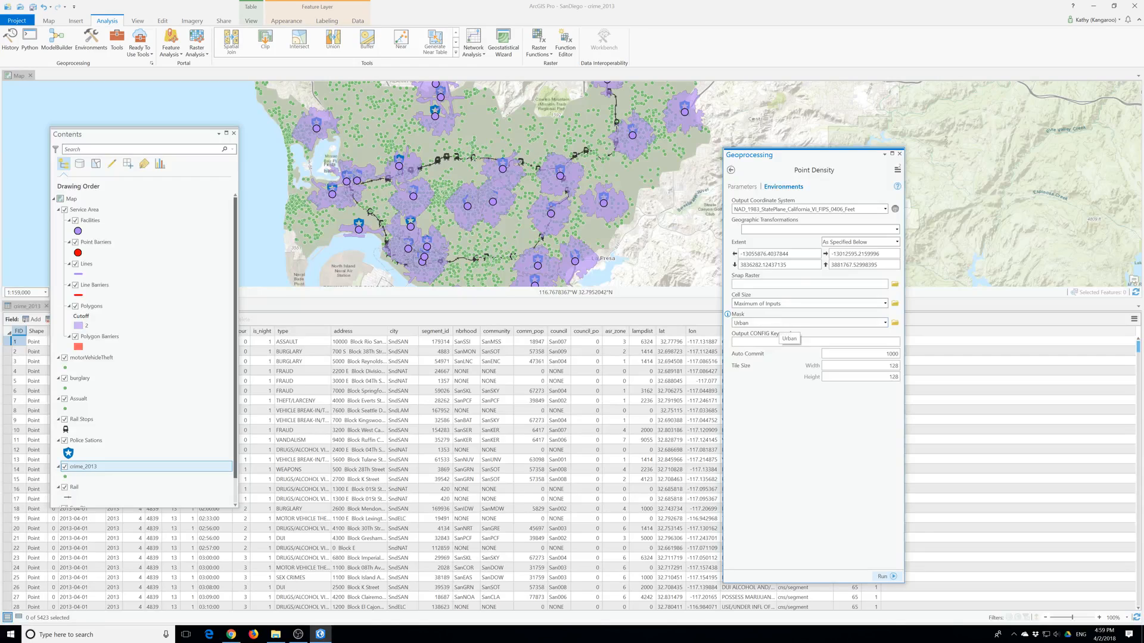
click(847, 242)
click(847, 244)
click(751, 189)
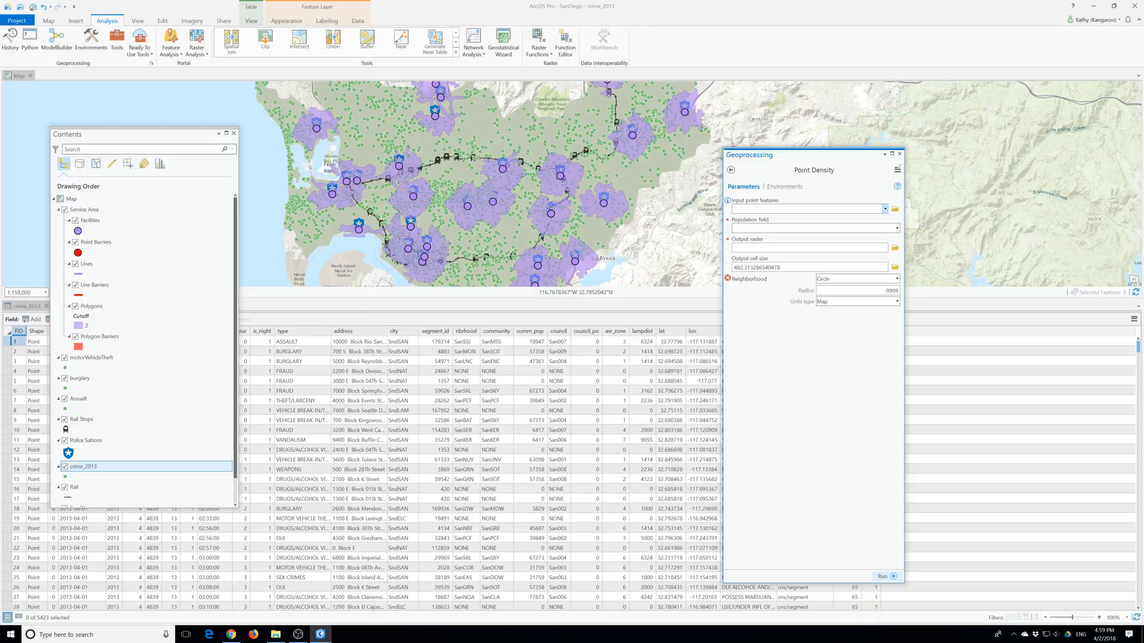
Set Assualt as the input point features and Event as the population field for Point Density
click(885, 210)
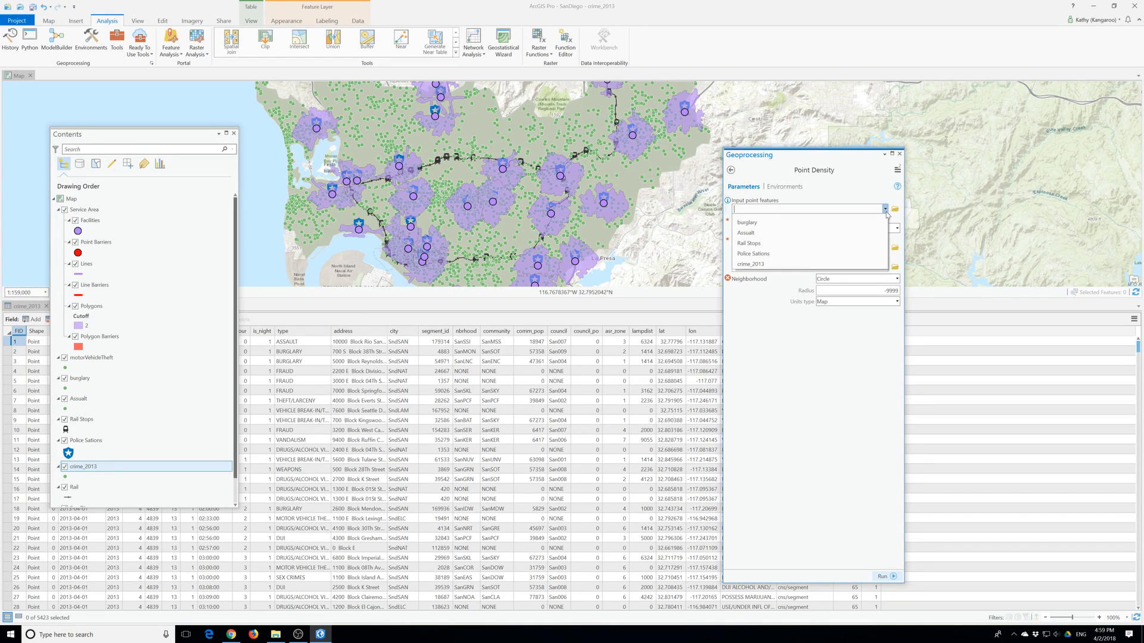
click(772, 262)
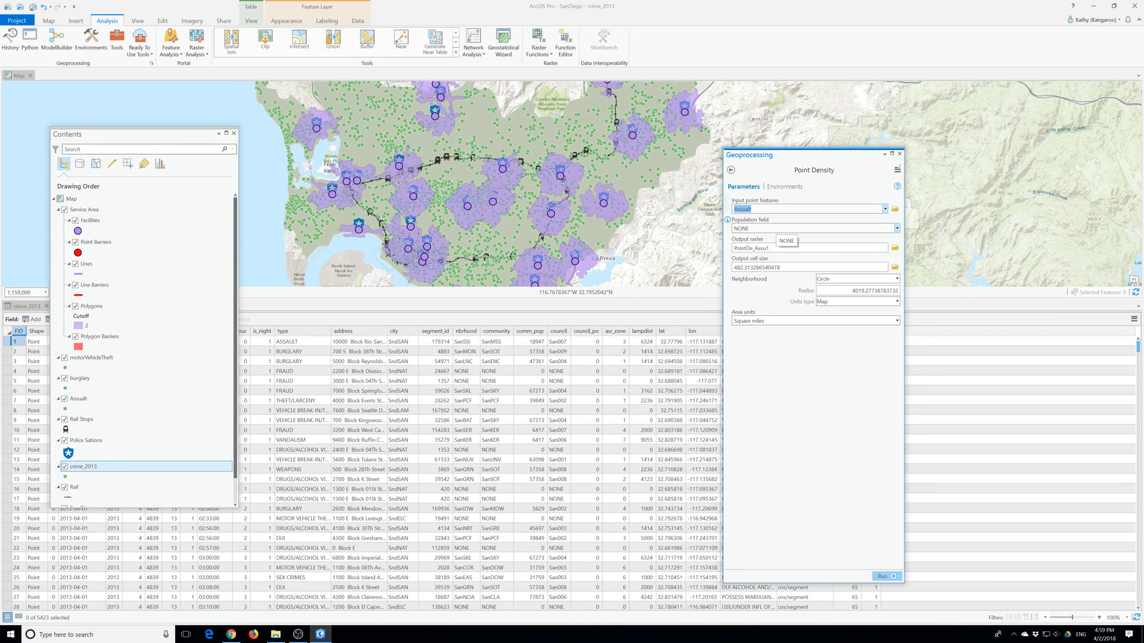
click(897, 228)
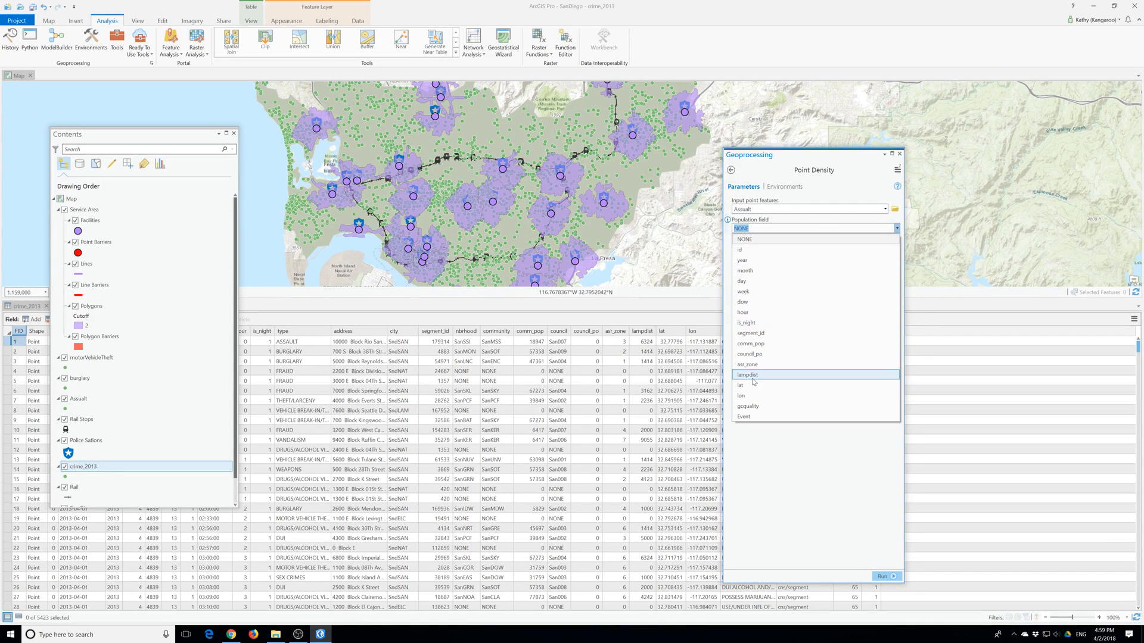
click(752, 417)
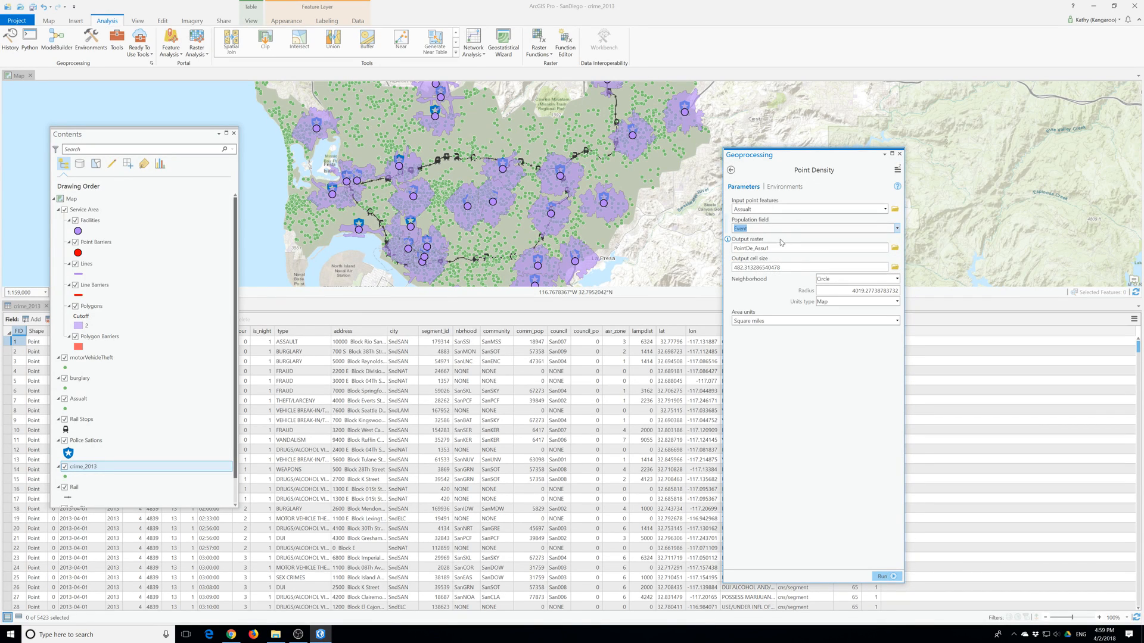
Name the density output raster DAssualt, set its cell size to 70 with area units of square miles, and run Point Density
click(840, 248)
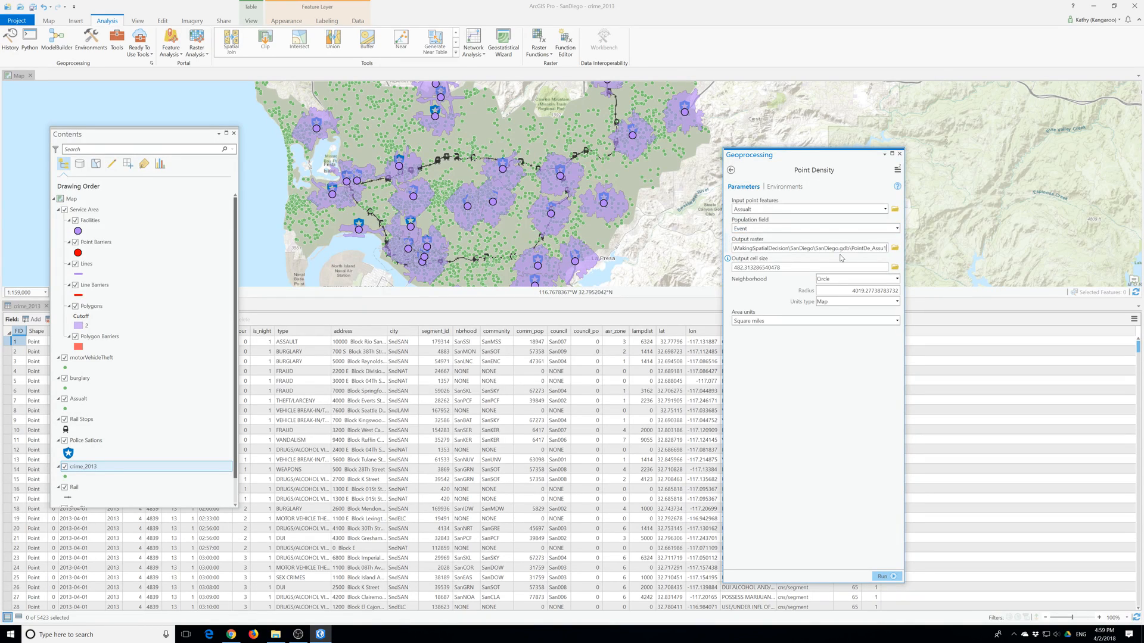
key(BackSpace)
key(BackSpace)
key(BackSpace)
key(BackSpace)
key(BackSpace)
key(BackSpace)
key(BackSpace)
key(BackSpace)
key(BackSpace)
key(BackSpace)
key(BackSpace)
key(BackSpace)
key(BackSpace)
text(DAssualt)
key(Tab)
text(70)
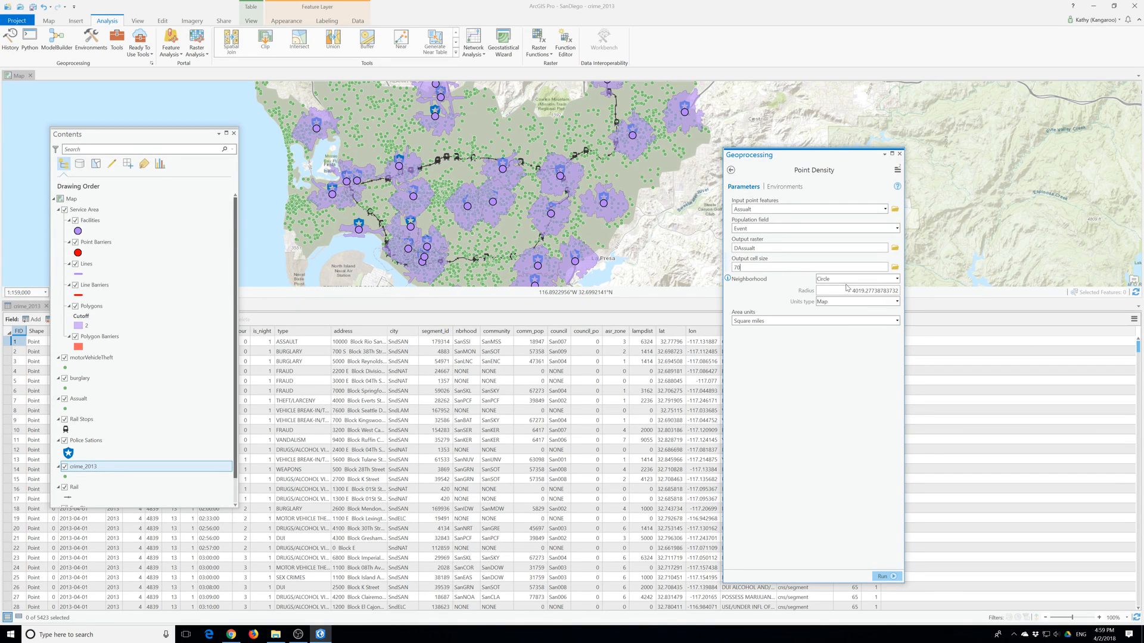
click(840, 320)
click(851, 342)
click(881, 576)
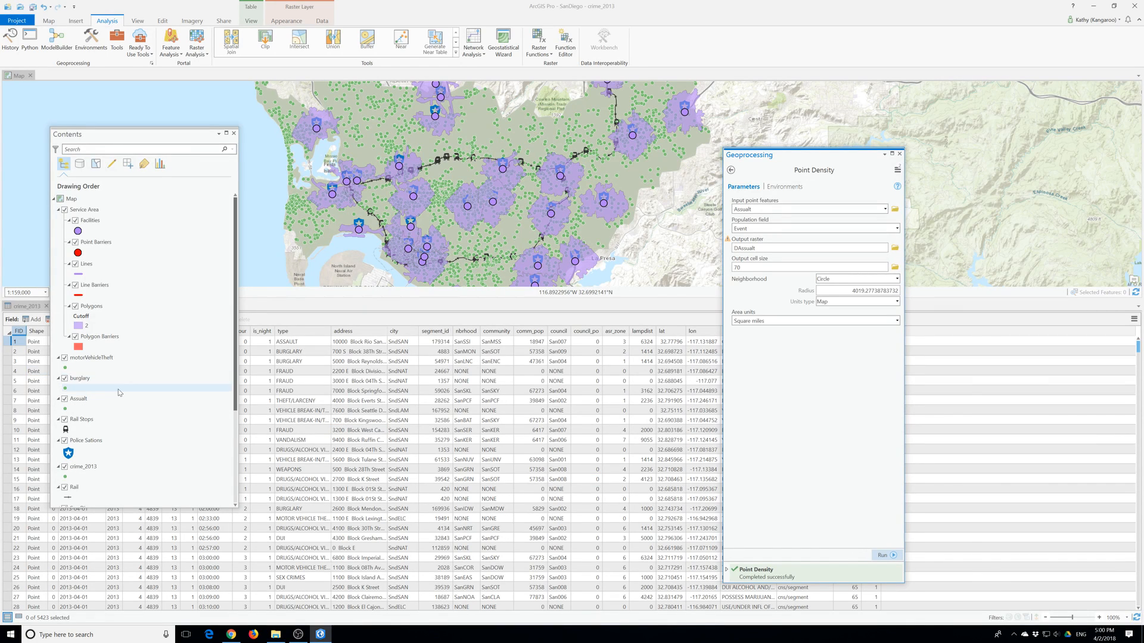
Try to move the DAssualt raster above the Service Area group in the drawing order
scroll(120, 392, down, 4)
scroll(120, 392, down, 1)
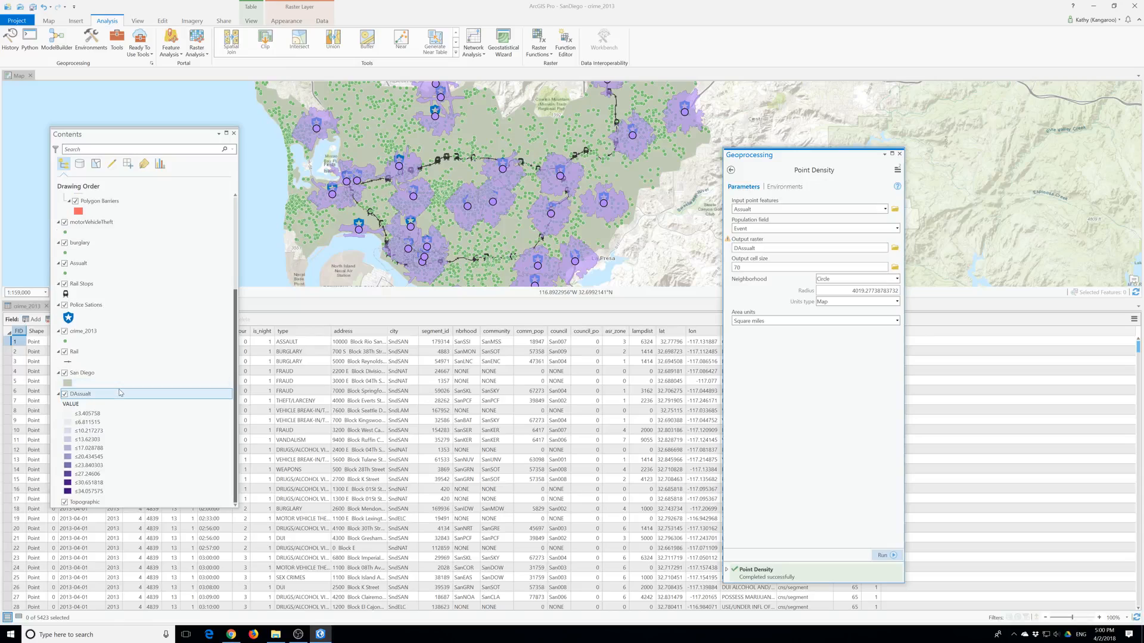
click(81, 397)
drag(81, 401, 81, 206)
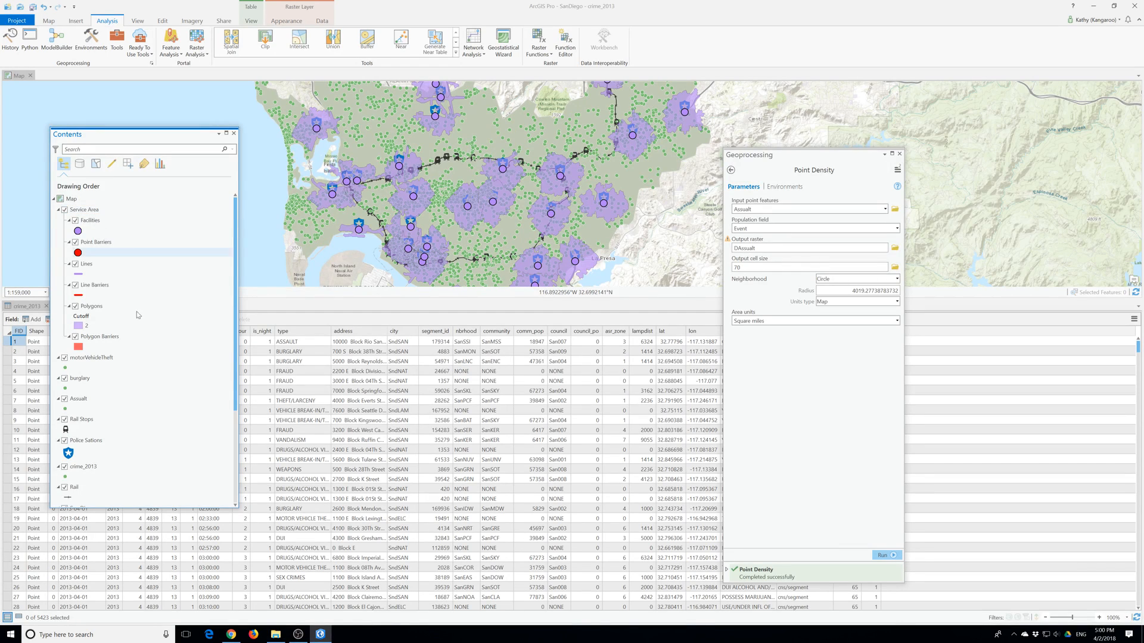
Remove the Service Area group layer from the map and move the DAssualt raster to the top of the drawing order
right_click(83, 212)
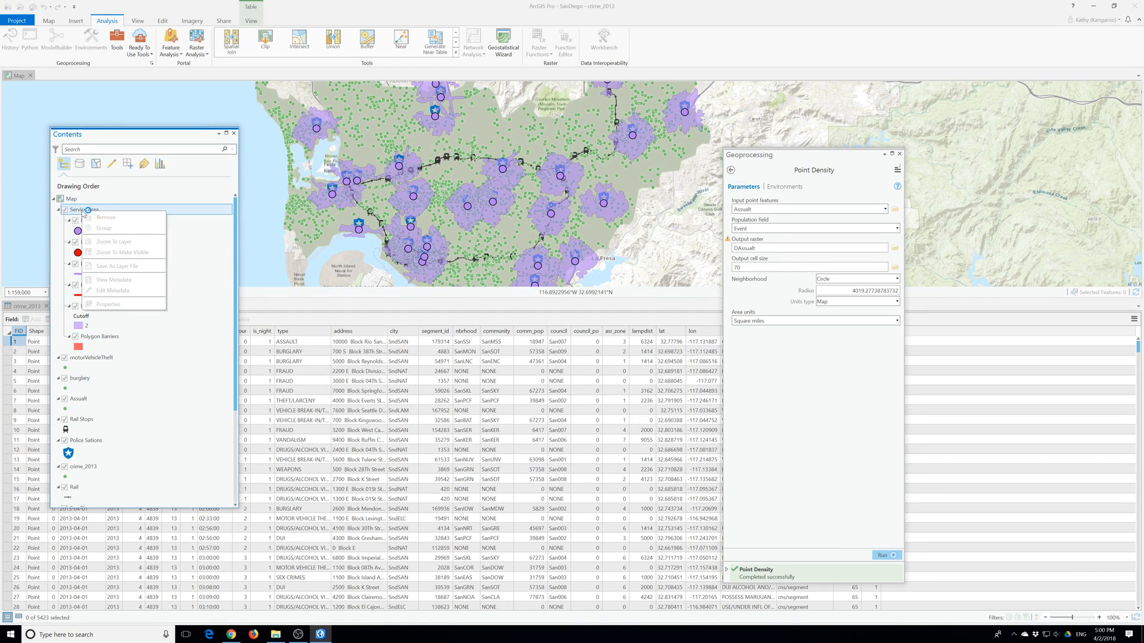
click(111, 219)
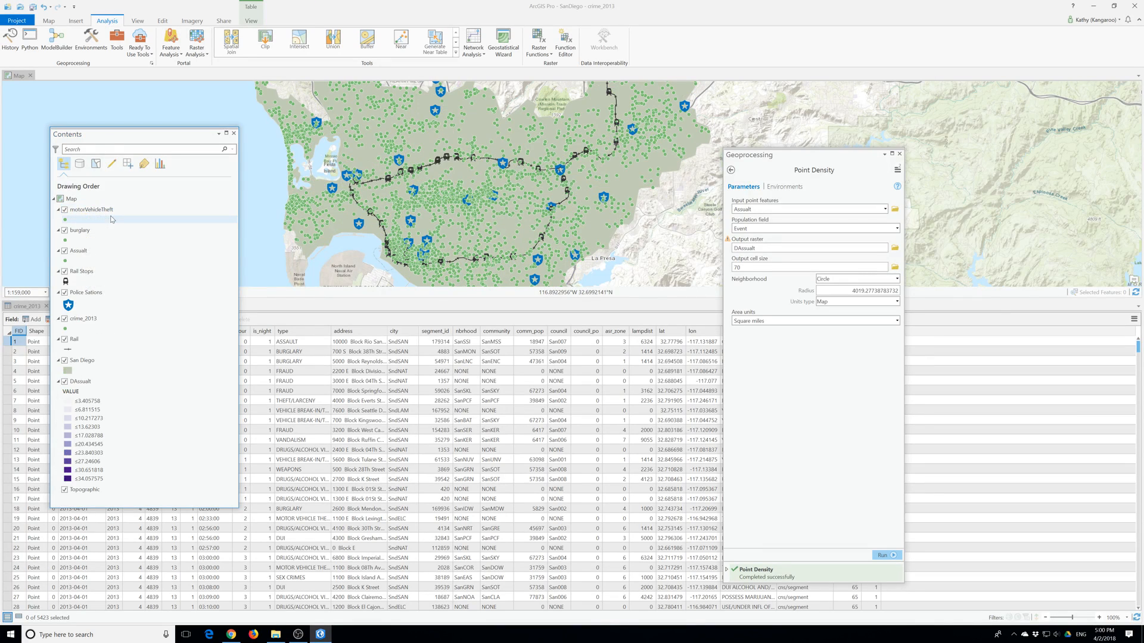
click(83, 383)
drag(83, 385, 90, 205)
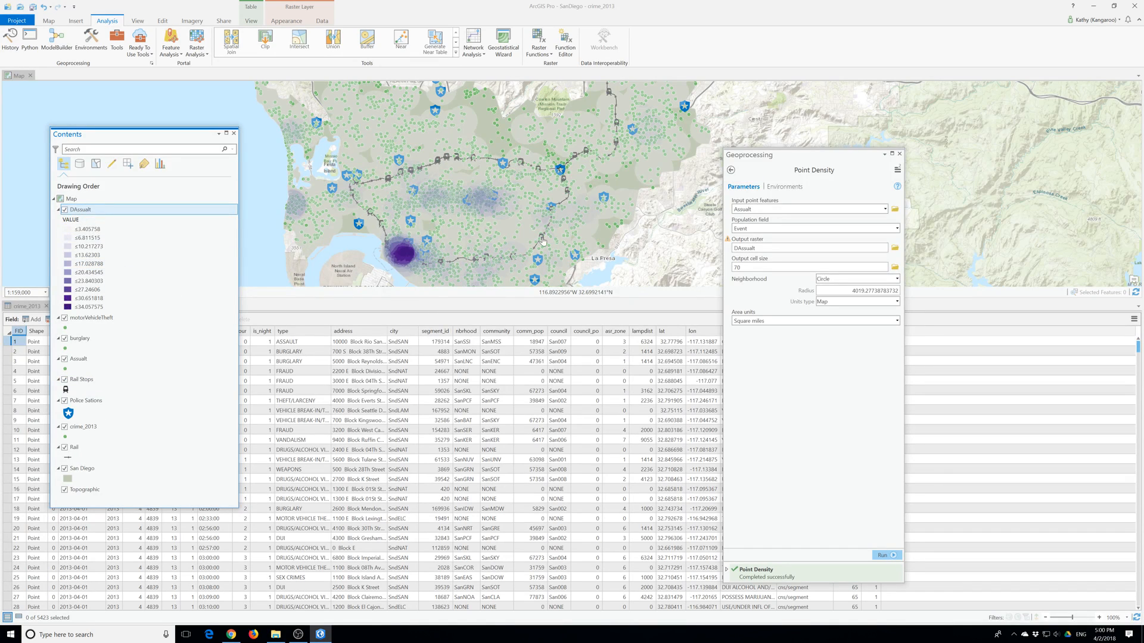
scroll(494, 246, down, 3)
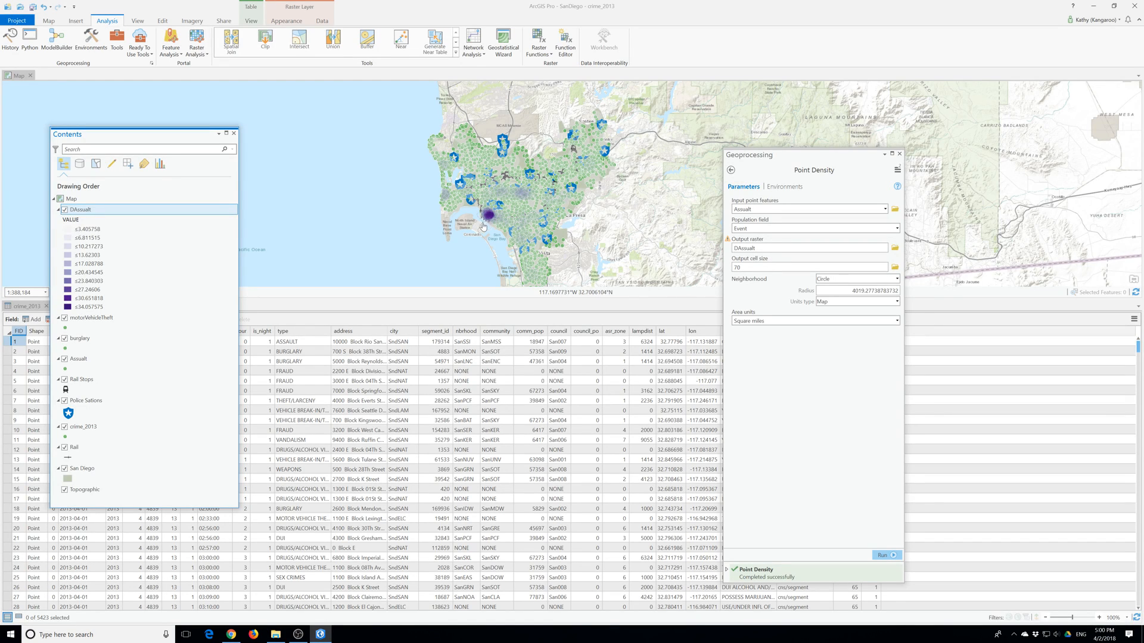
Open the DAssualt raster's symbology and reduce its classified color ramp to 5 classes
click(899, 154)
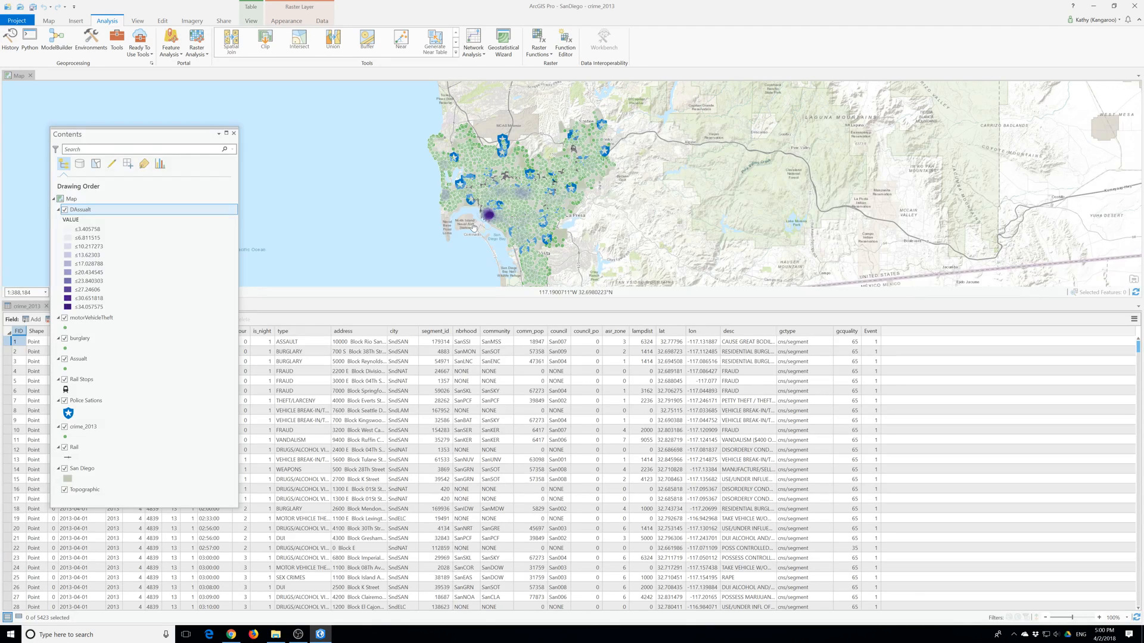
right_click(86, 215)
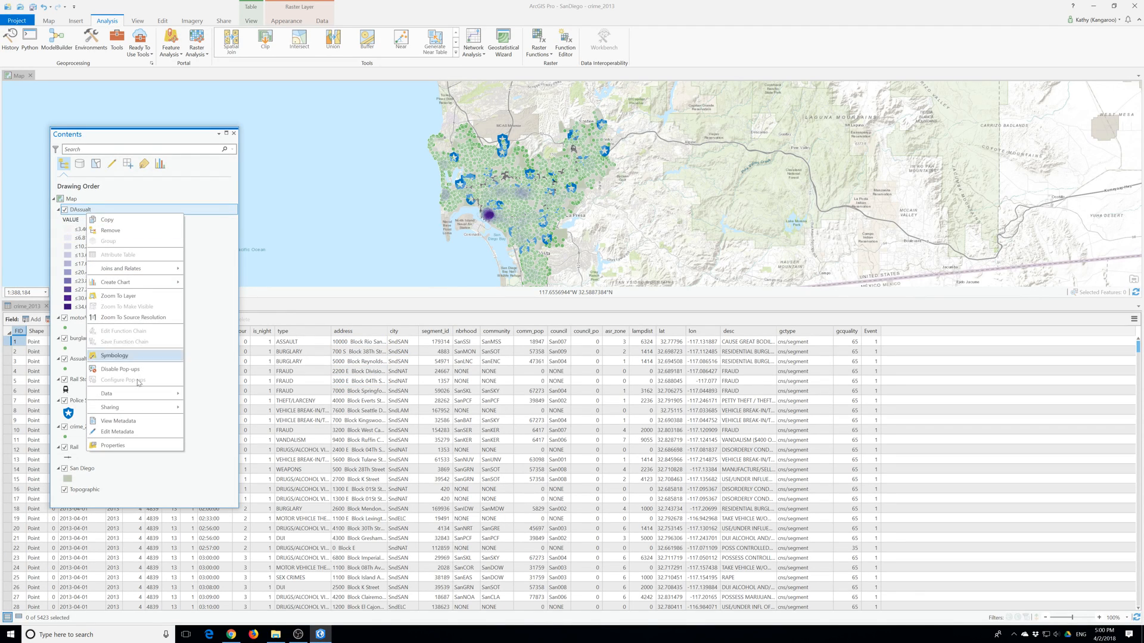
click(133, 356)
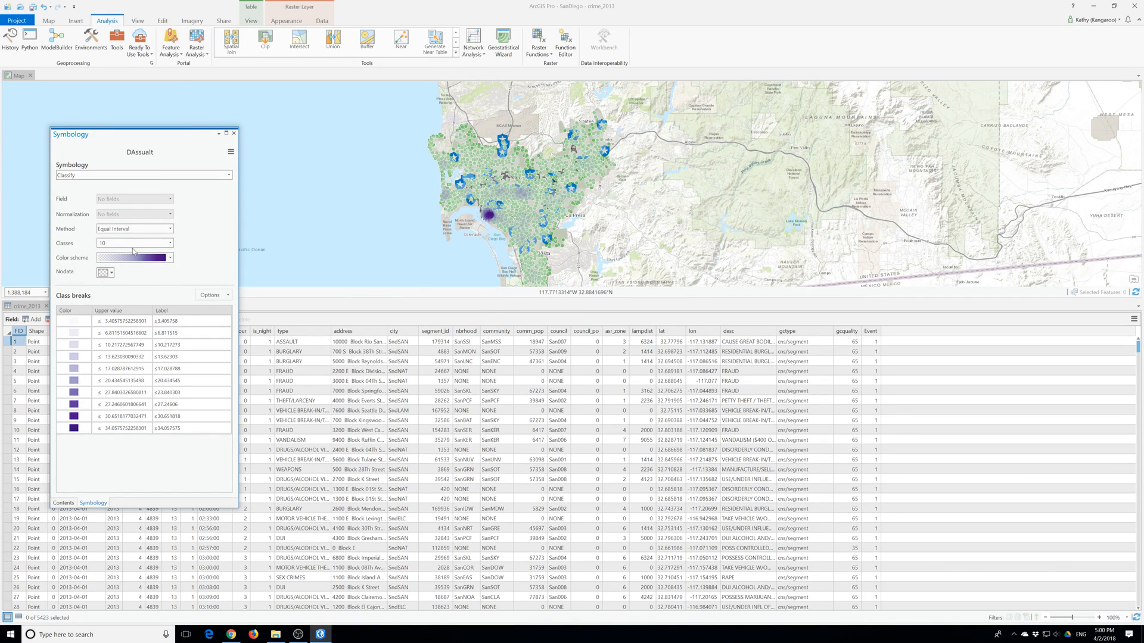
click(132, 177)
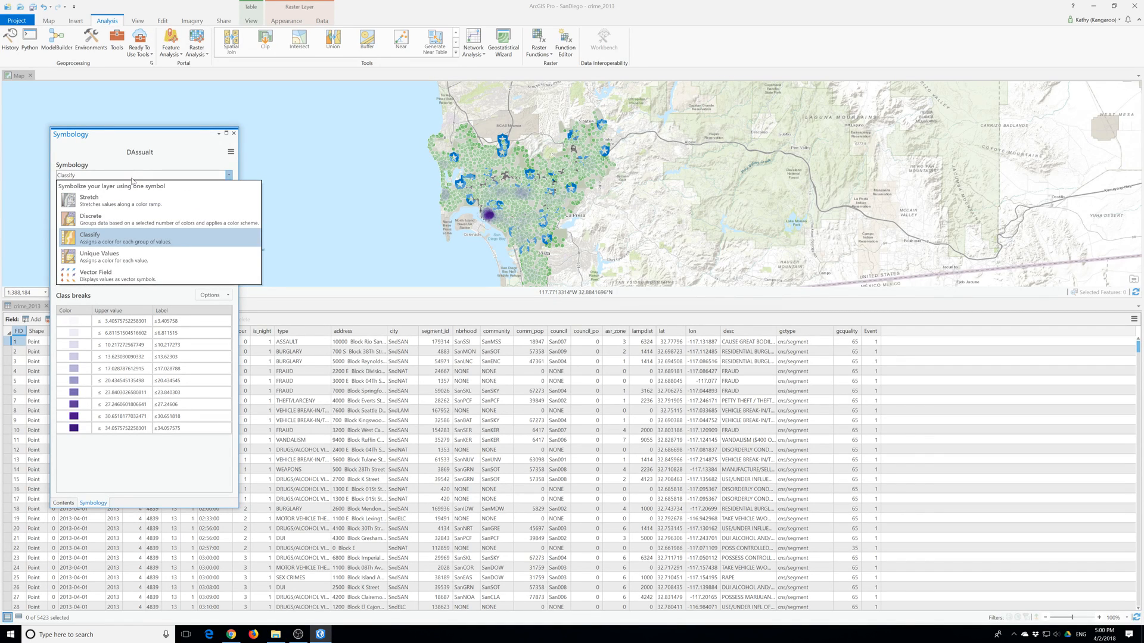
click(132, 177)
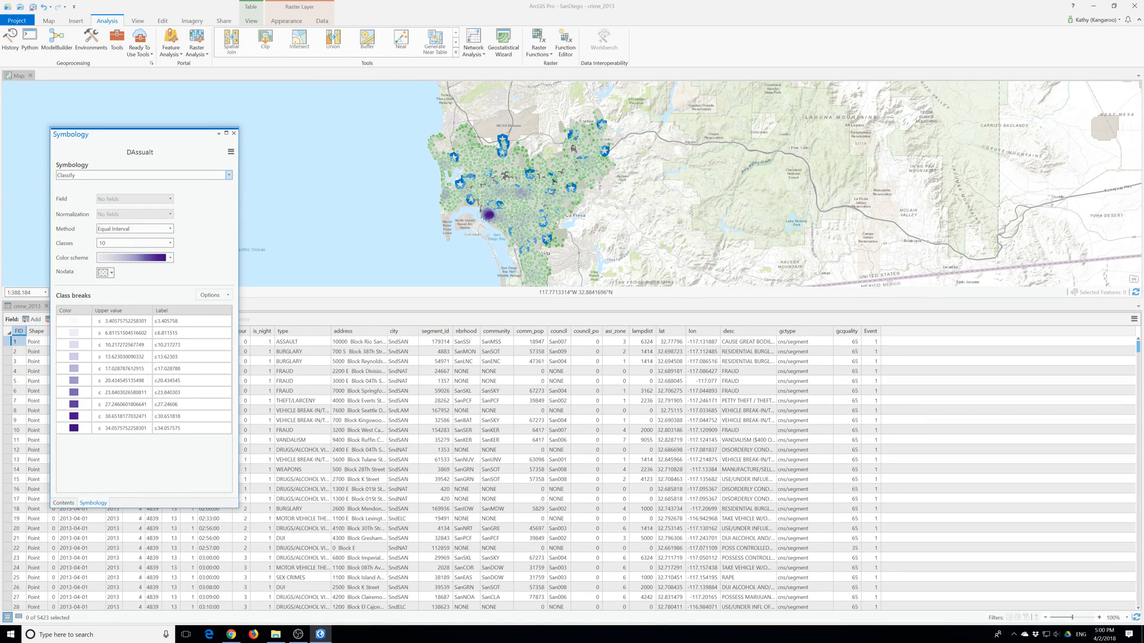
click(170, 244)
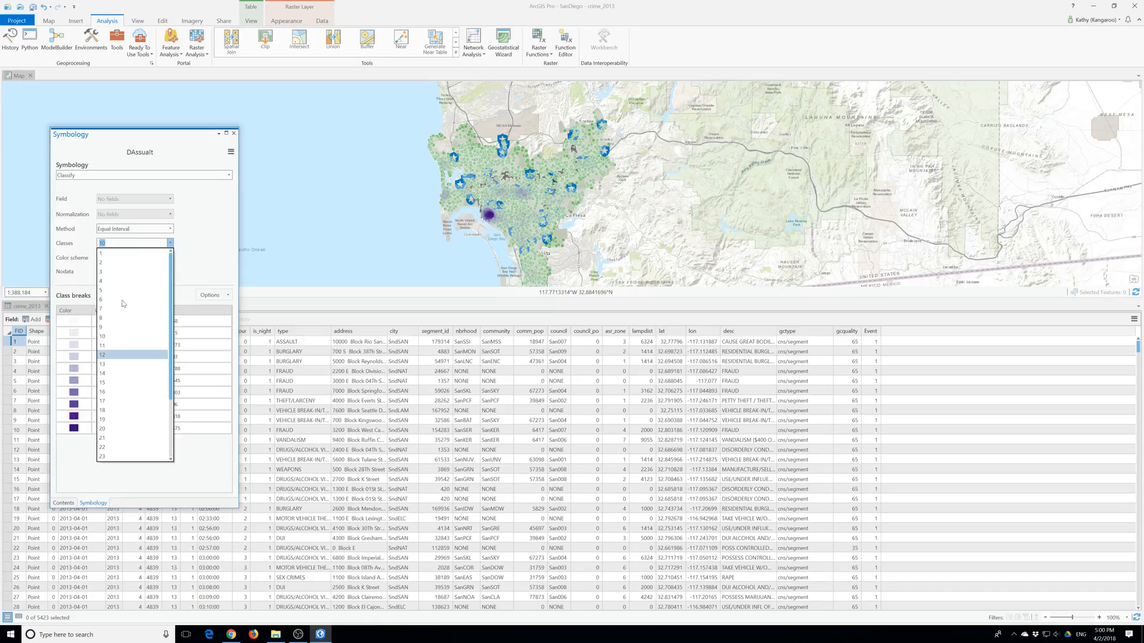
click(110, 291)
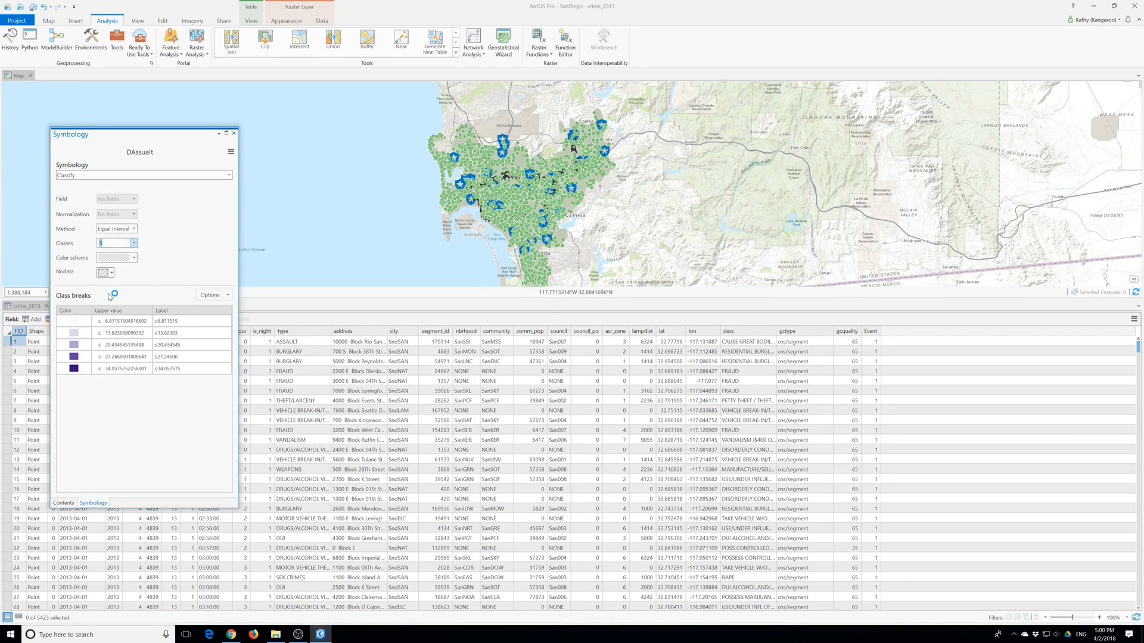
Label the two lowest DAssualt density classes Low and Medium Low
click(184, 322)
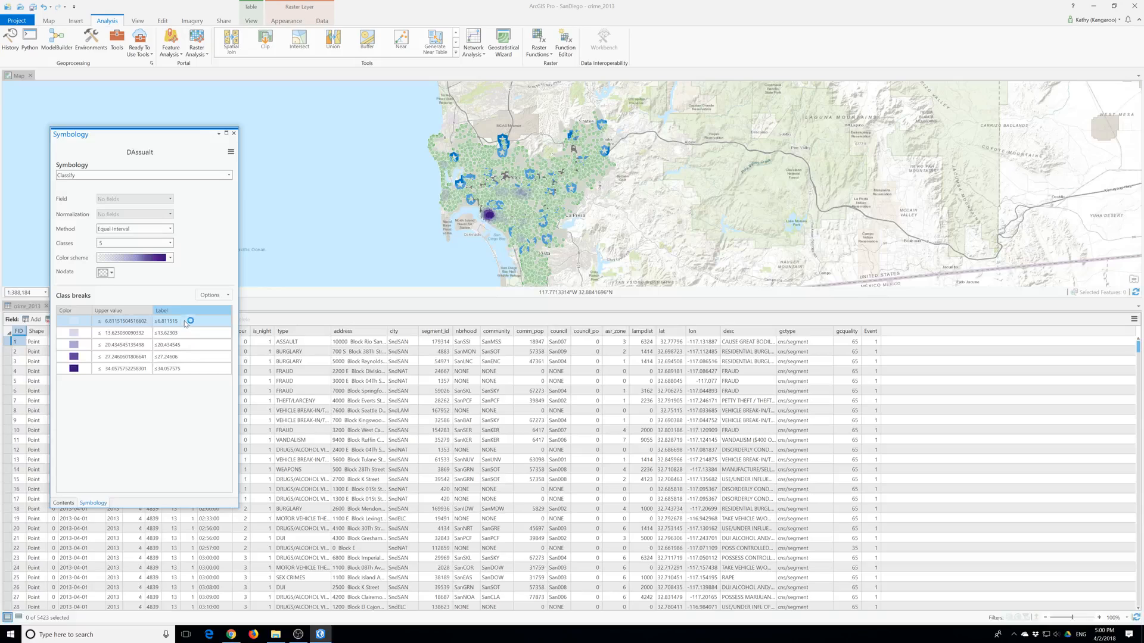
click(185, 323)
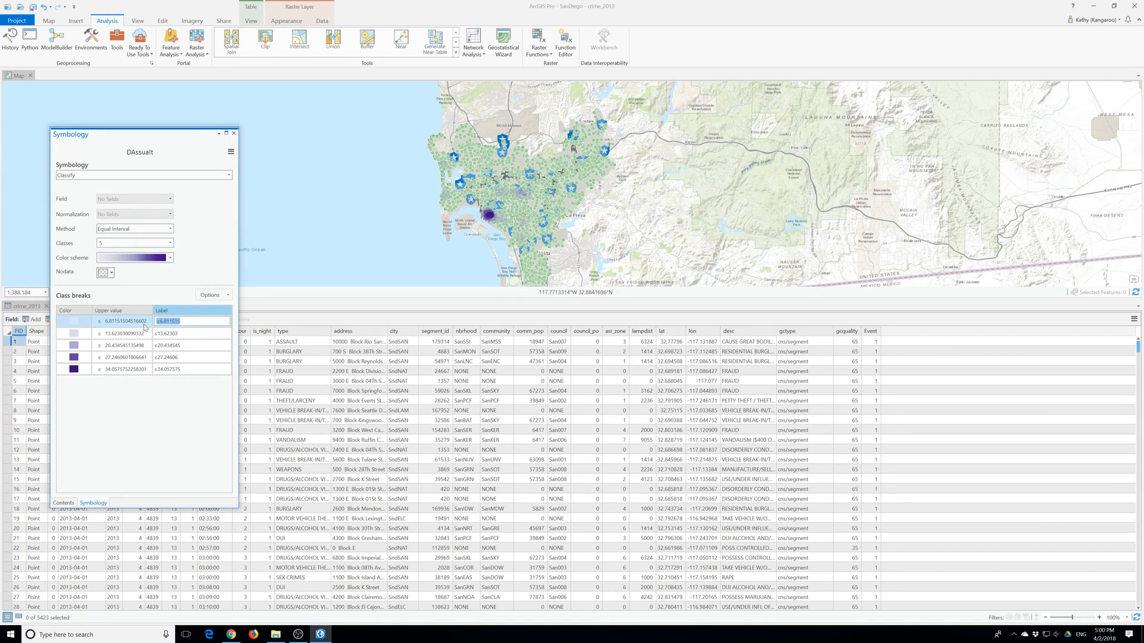
text(Low)
click(182, 334)
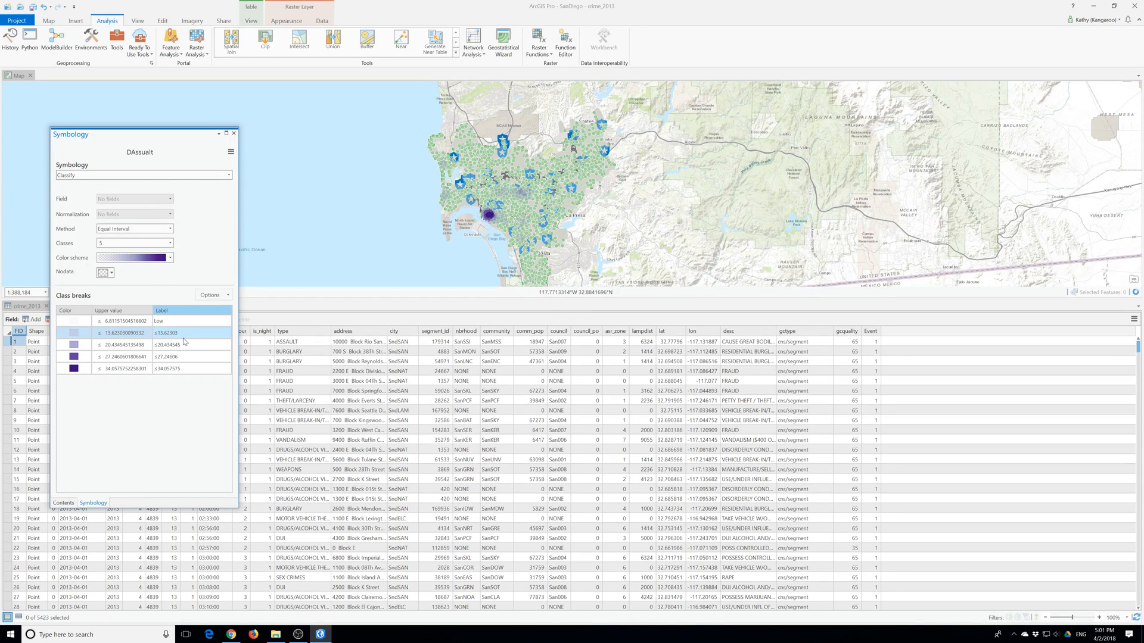
click(183, 334)
drag(184, 334, 135, 337)
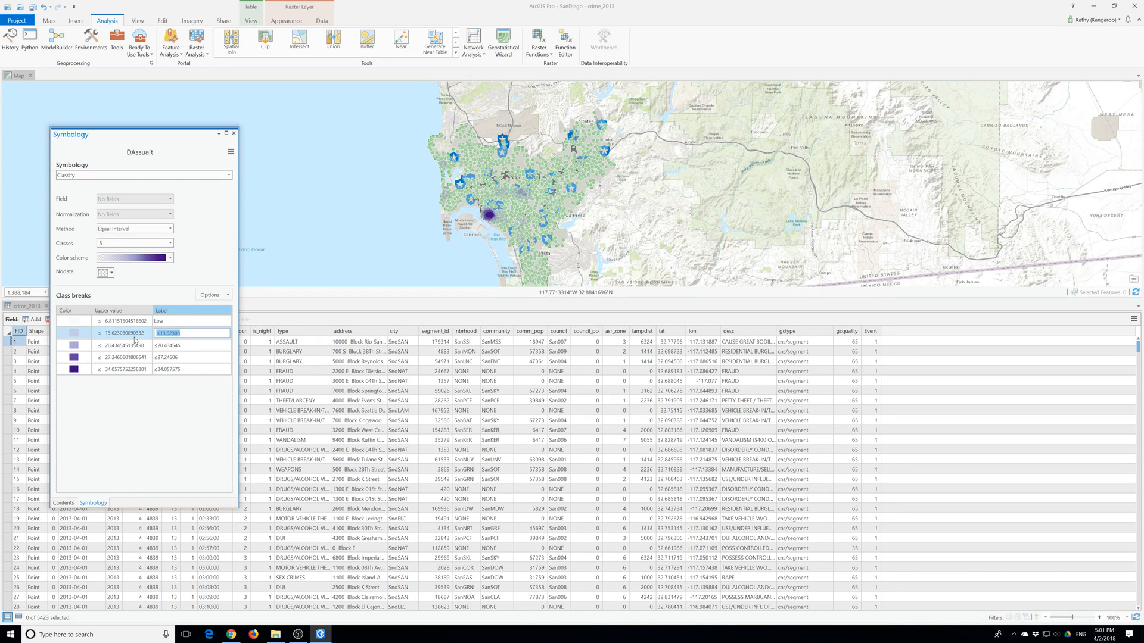
text(Medium Low)
Label the three upper DAssualt density classes Medium, Medium High and High, and close the symbology settings
click(182, 352)
click(181, 348)
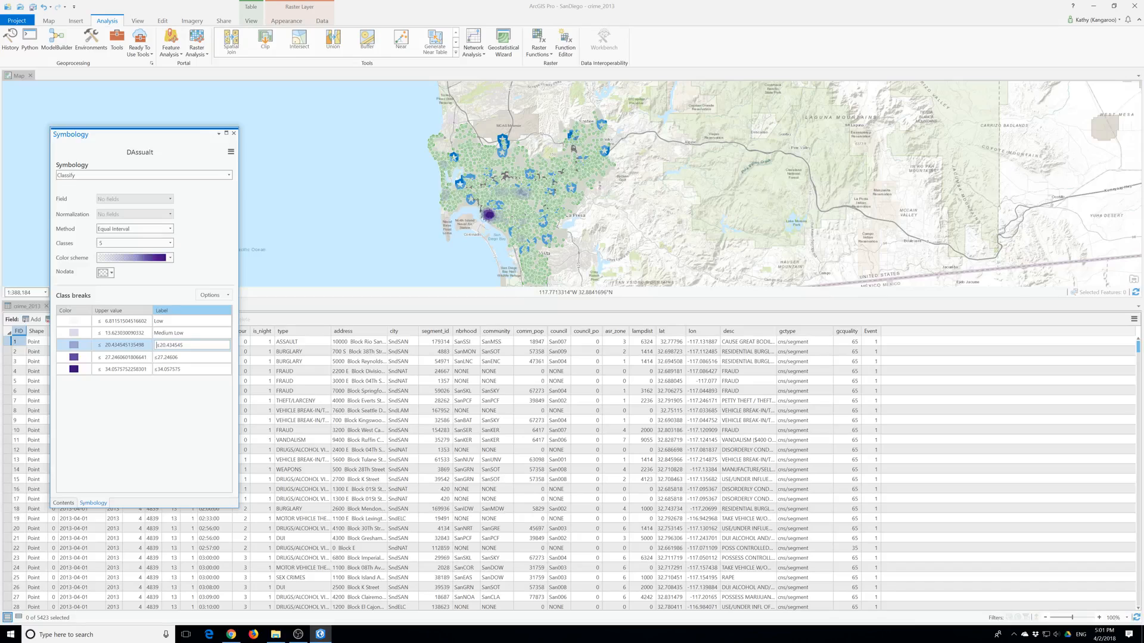
drag(184, 346, 143, 343)
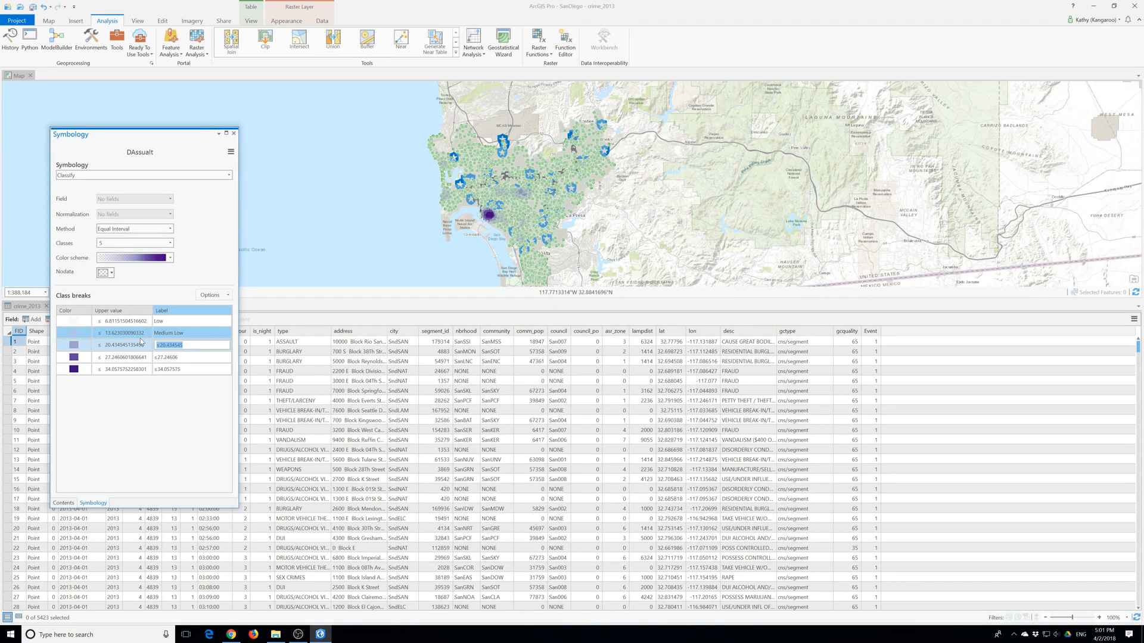
text(Medium)
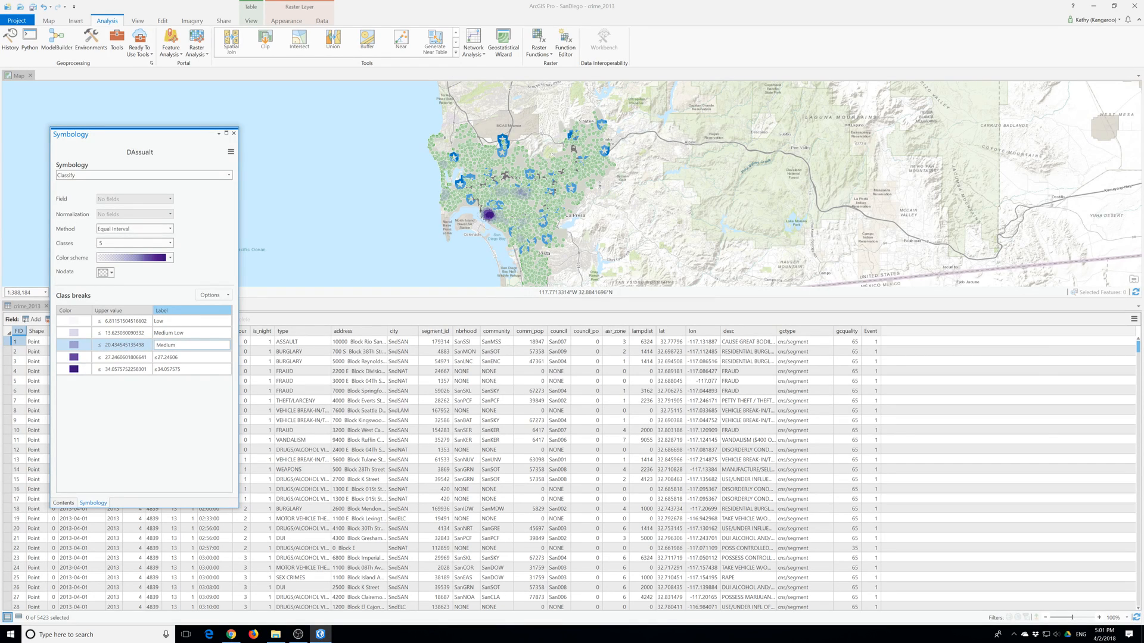
click(145, 357)
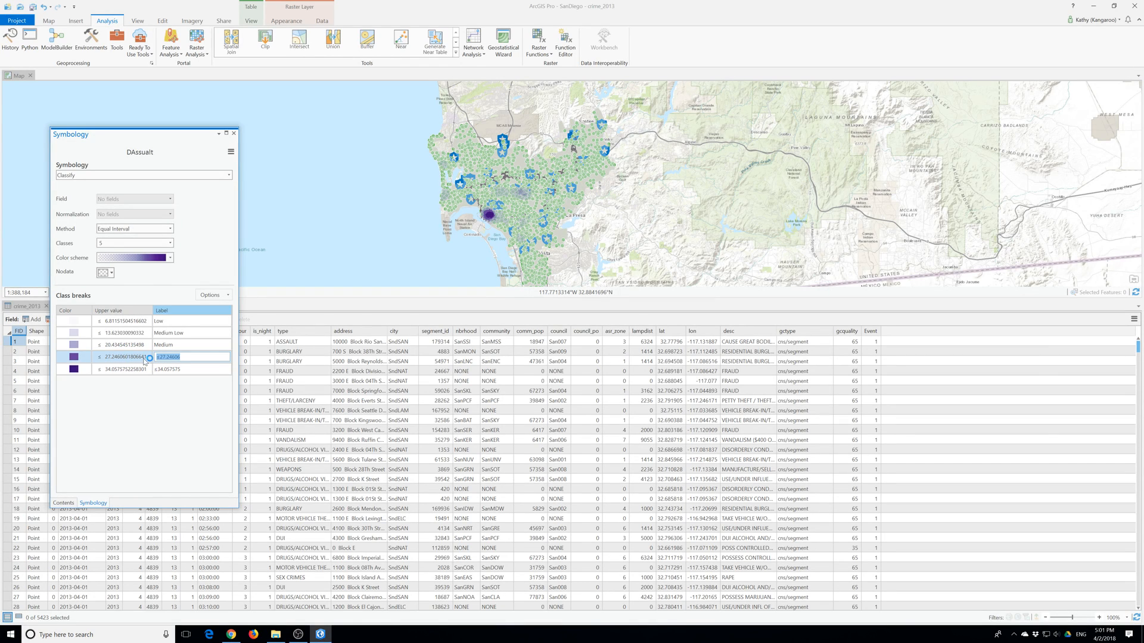
text(Medium High)
click(165, 368)
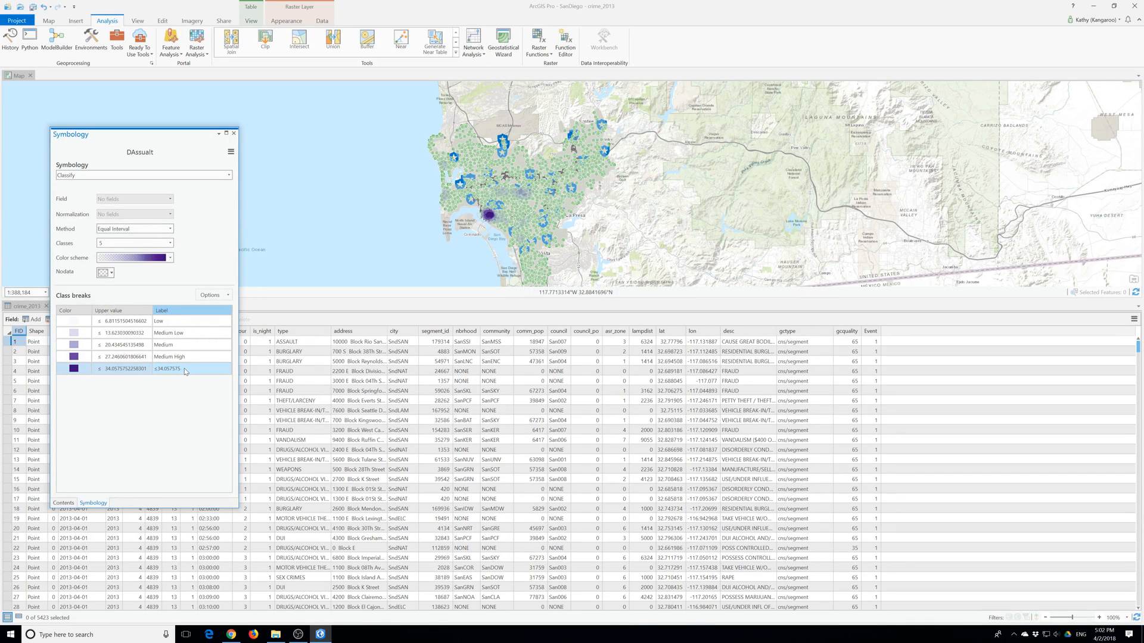
click(185, 372)
text(High)
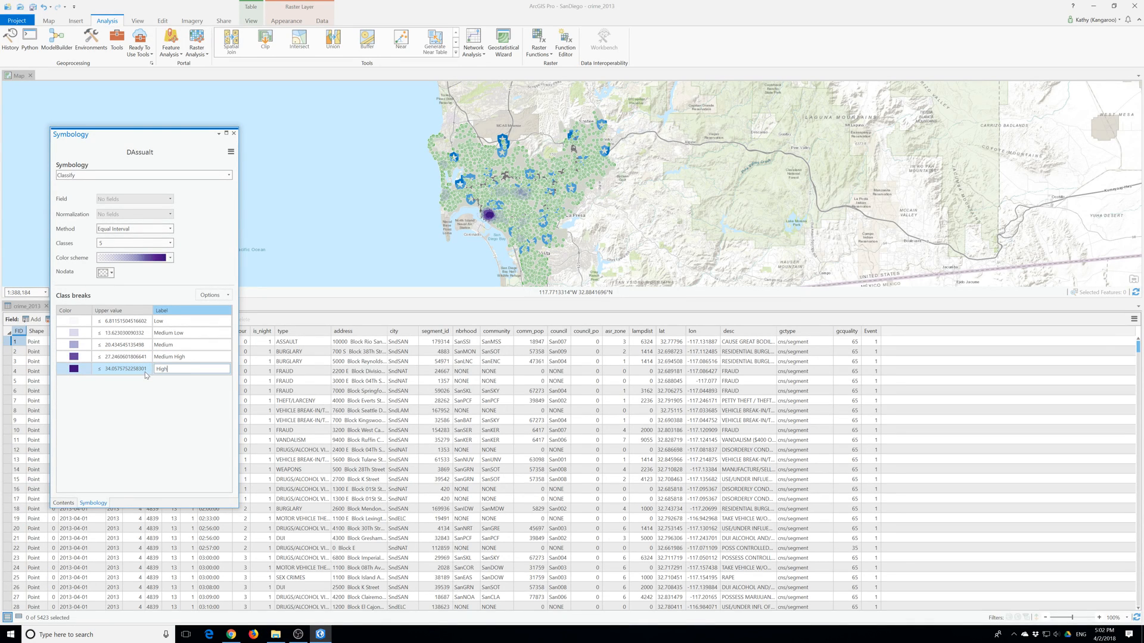
click(233, 134)
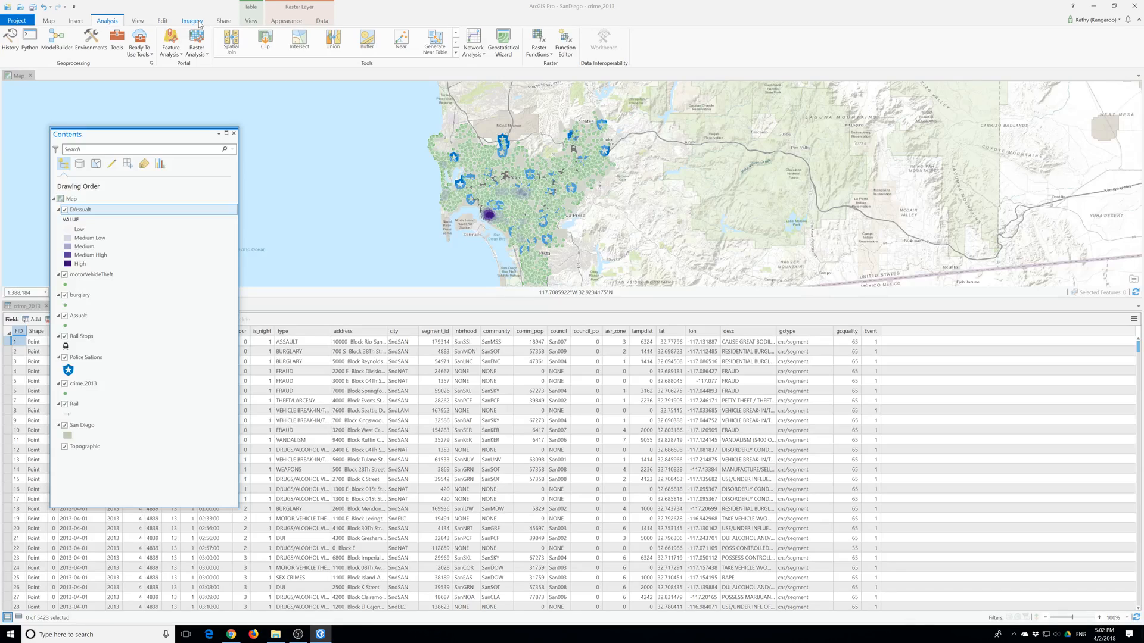
Open the geoprocessing tools and close the crime_2013 attribute table to enlarge the map
click(117, 41)
text(point de)
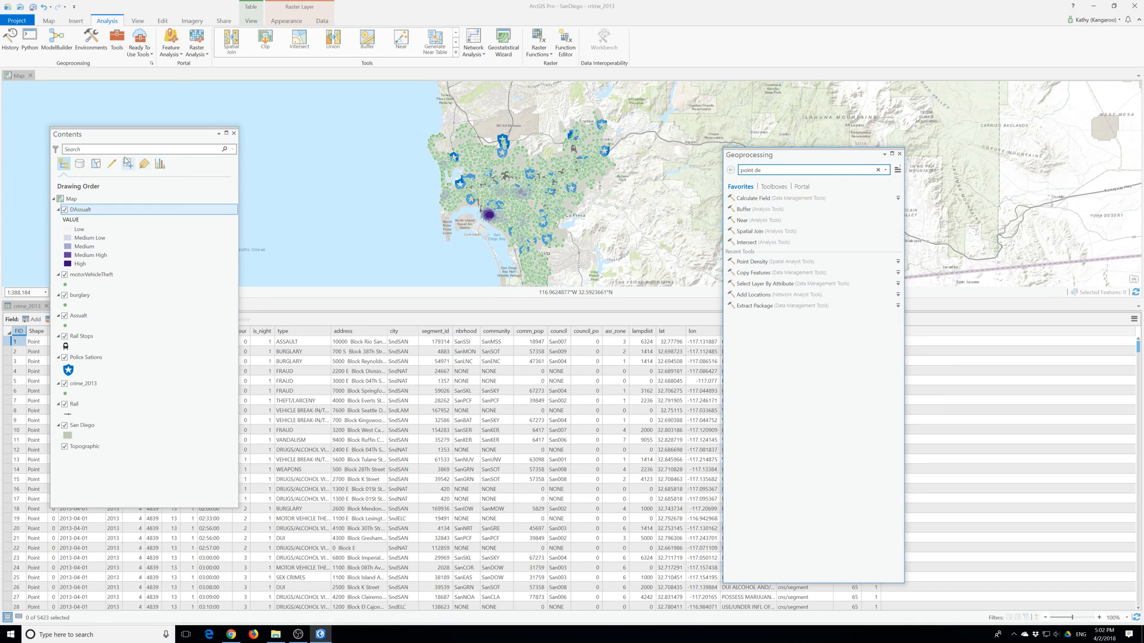
drag(118, 132, 276, 96)
click(46, 307)
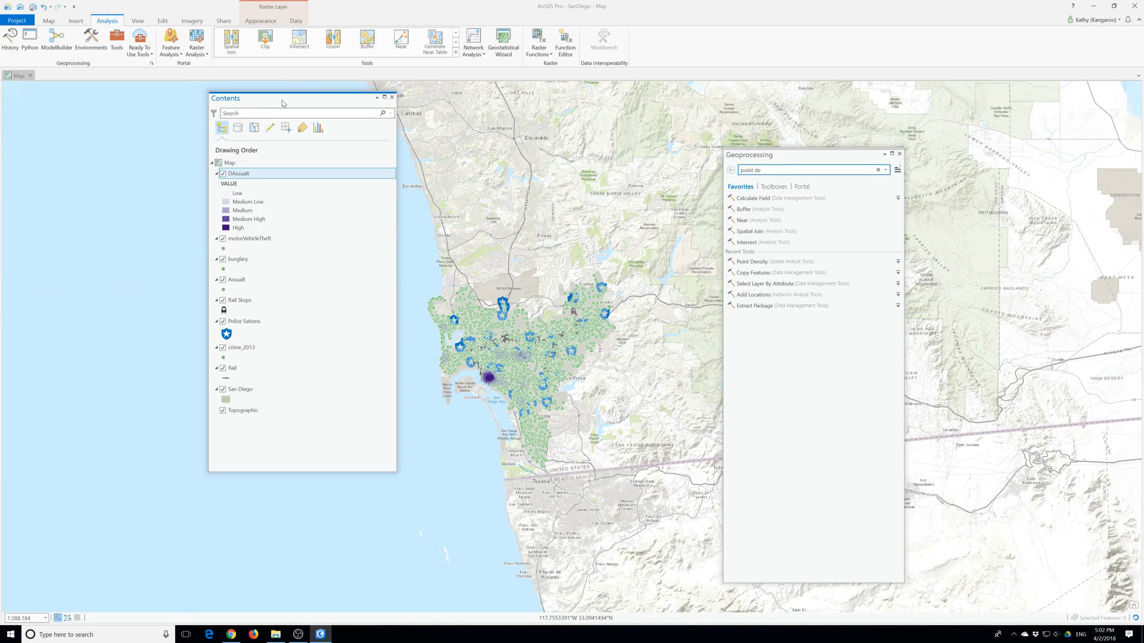
drag(298, 97, 186, 133)
Find the Spatial Analyst Contour tool and choose DAssualt as its input raster
drag(763, 171, 726, 173)
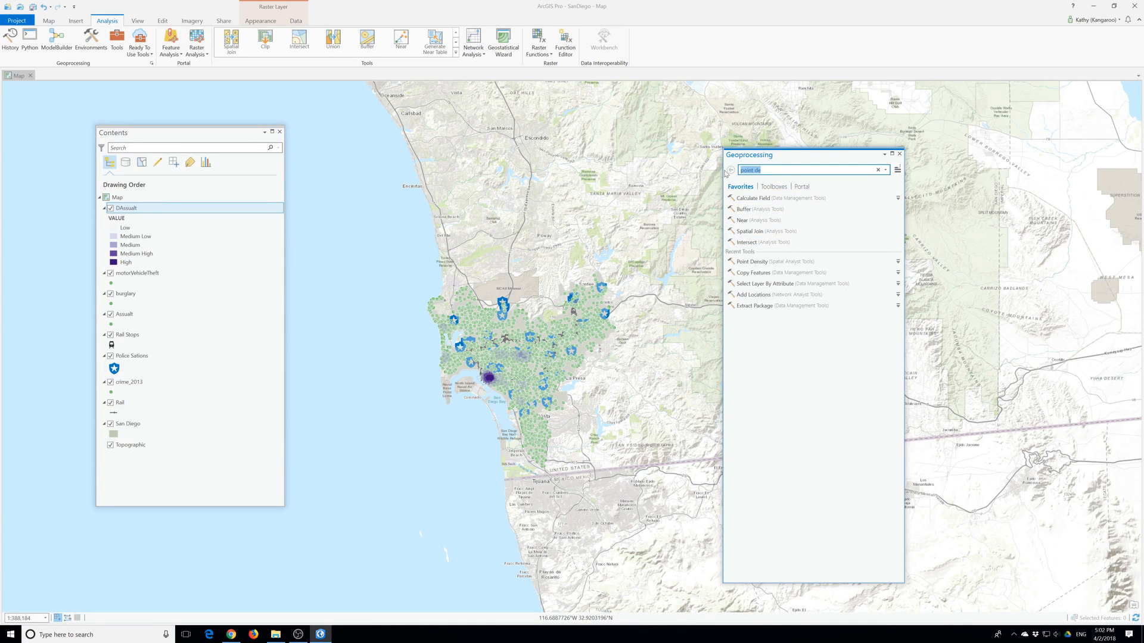
text(contour)
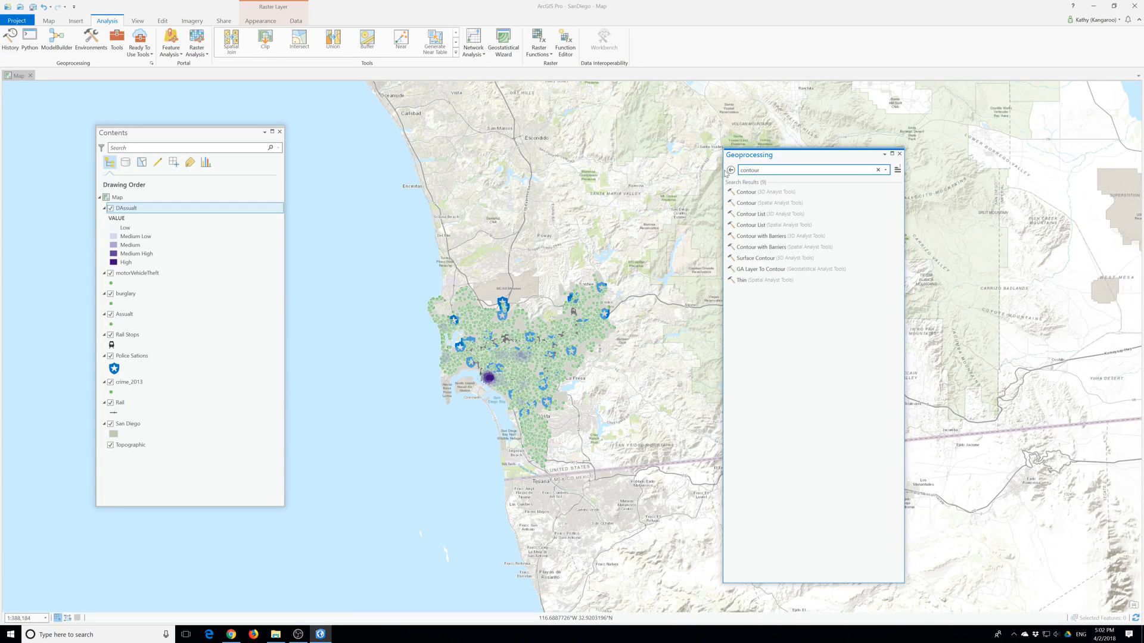
click(756, 194)
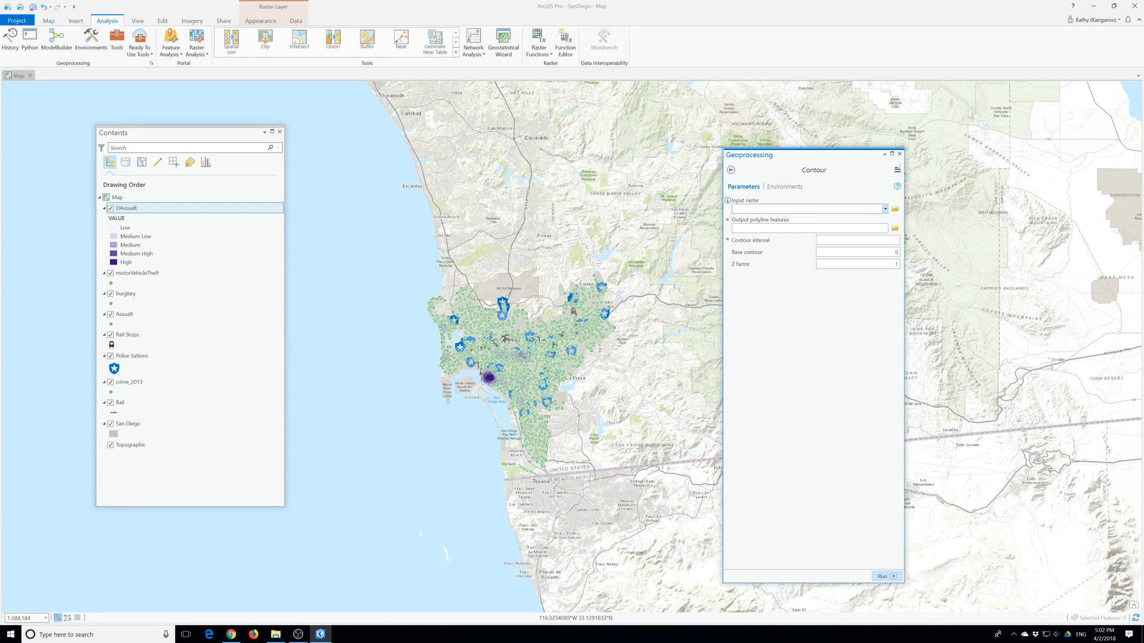
click(885, 209)
click(799, 221)
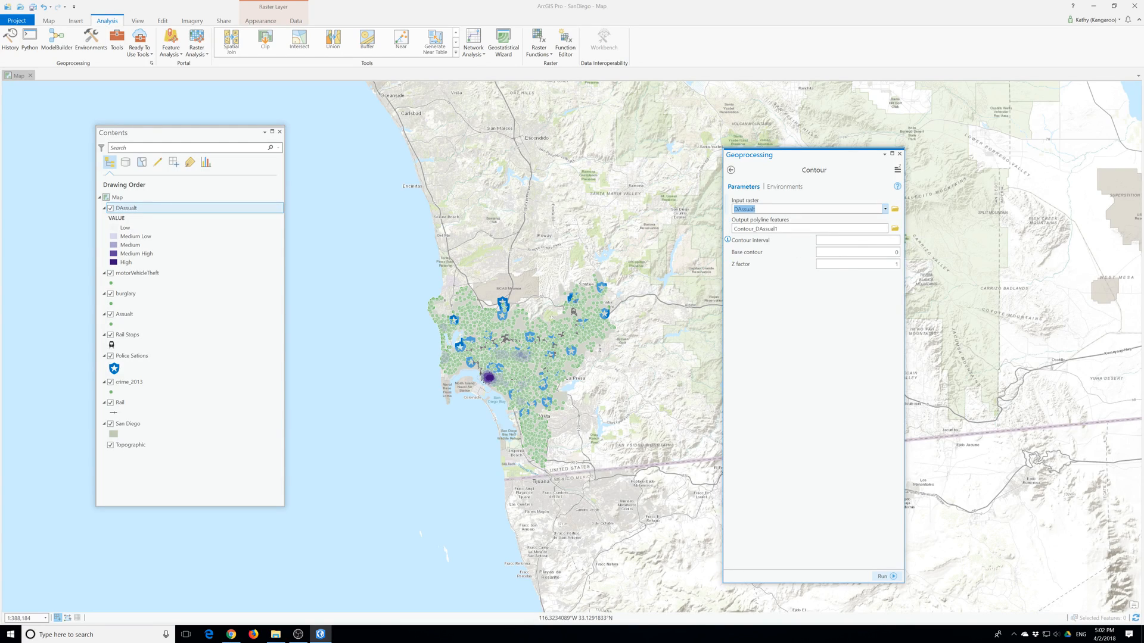
Set the contour interval to 5, run Contour on the DAssualt raster, and inspect the resulting lines around downtown San Diego
click(858, 240)
click(884, 576)
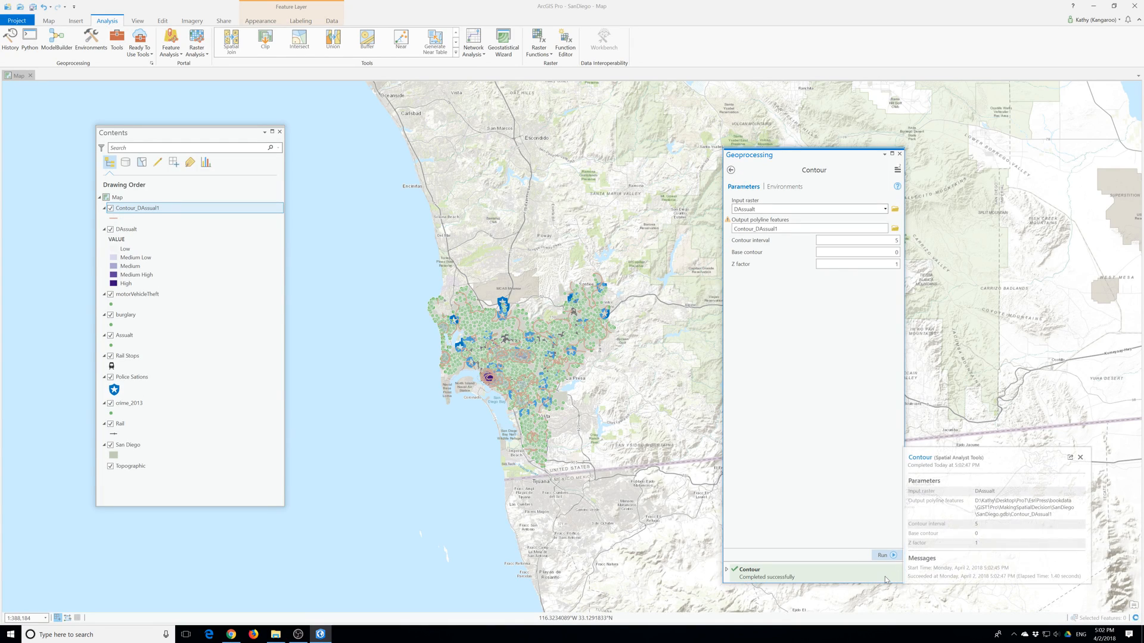
scroll(525, 409, up, 5)
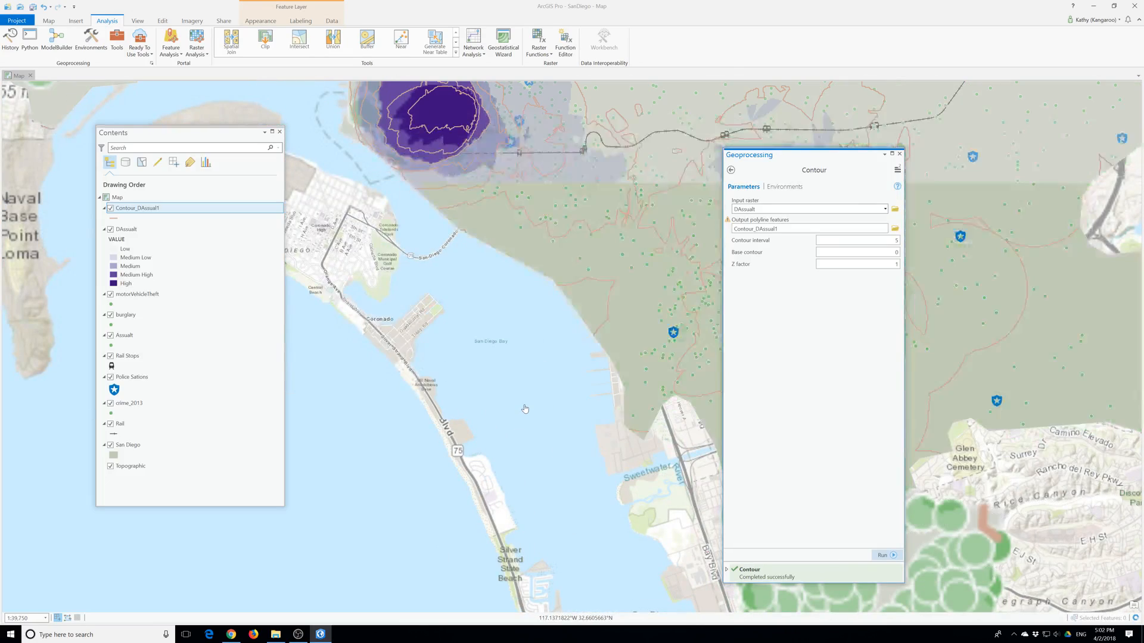
scroll(525, 409, down, 1)
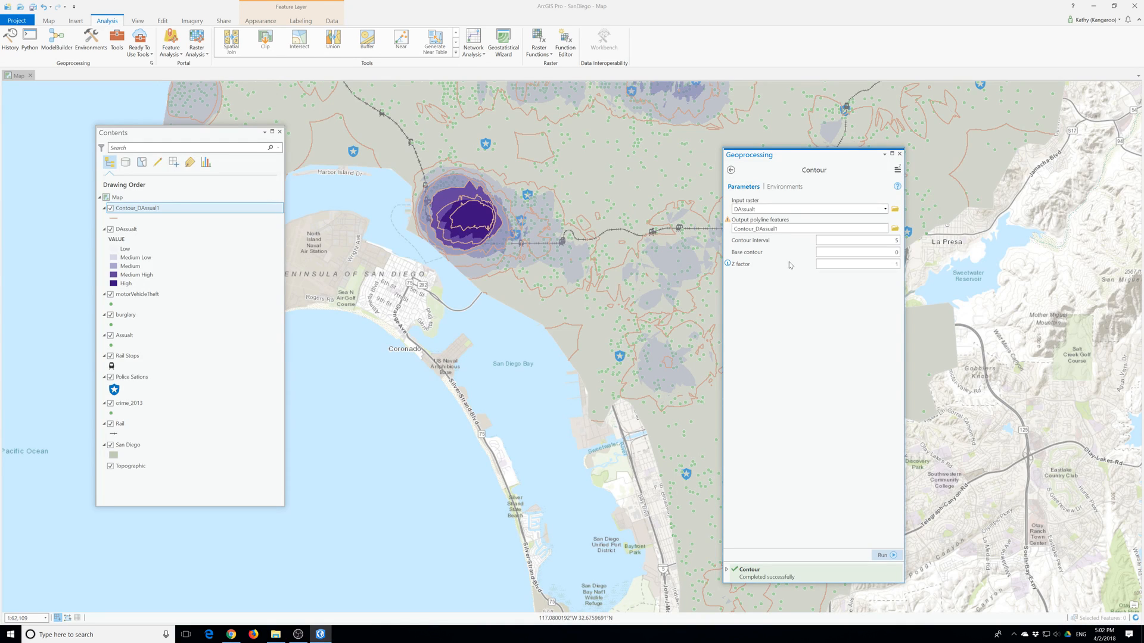
scroll(500, 238, down, 1)
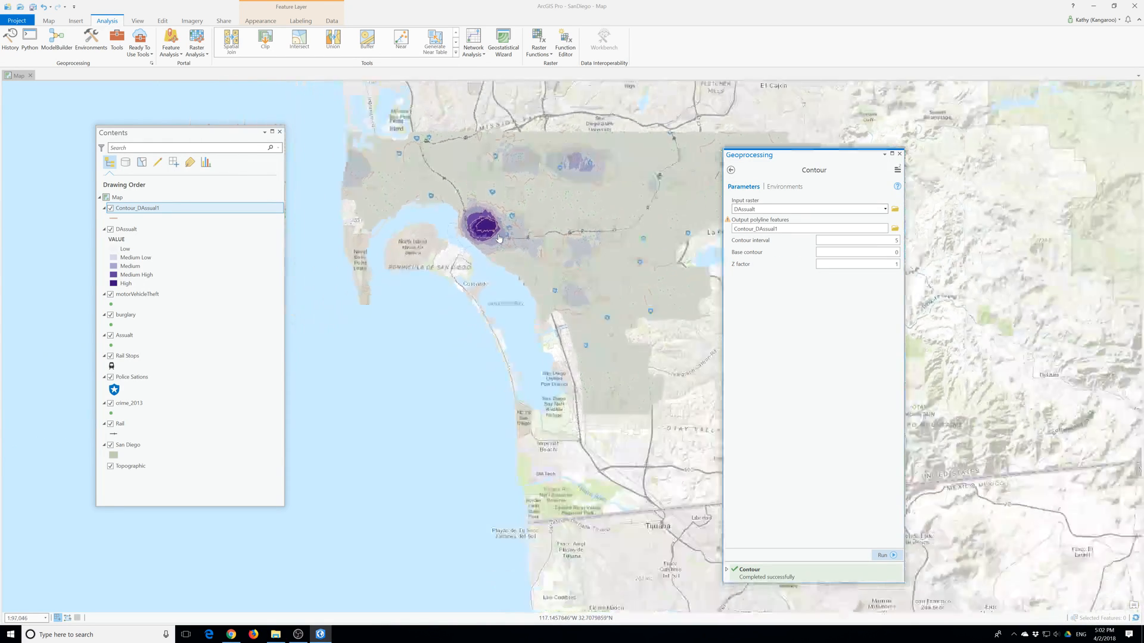
scroll(499, 238, down, 2)
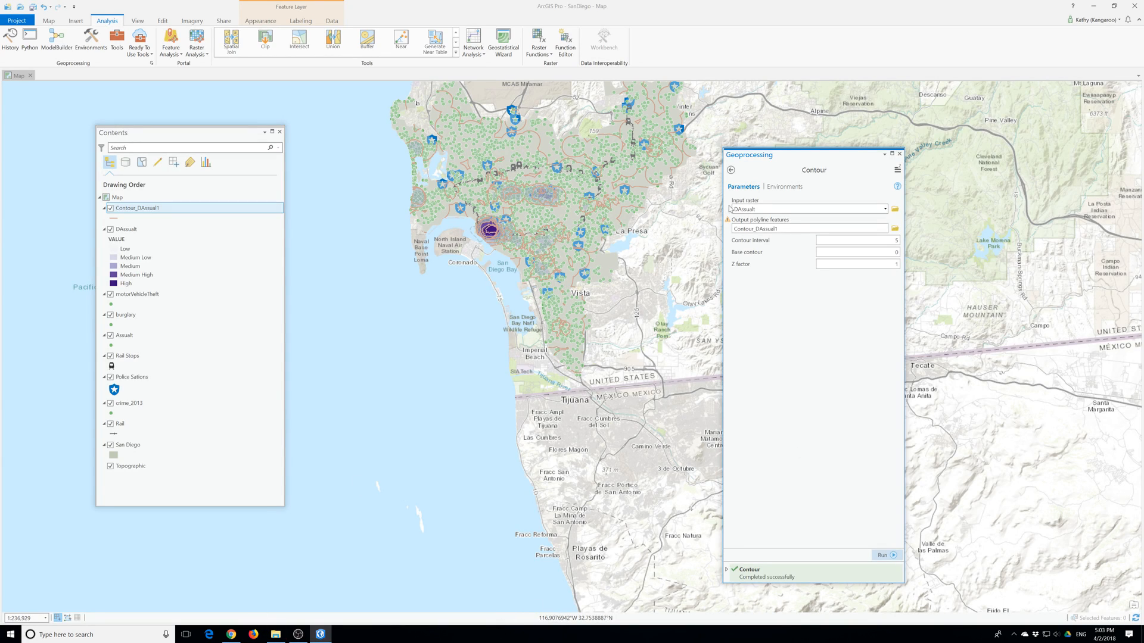
drag(898, 153, 900, 155)
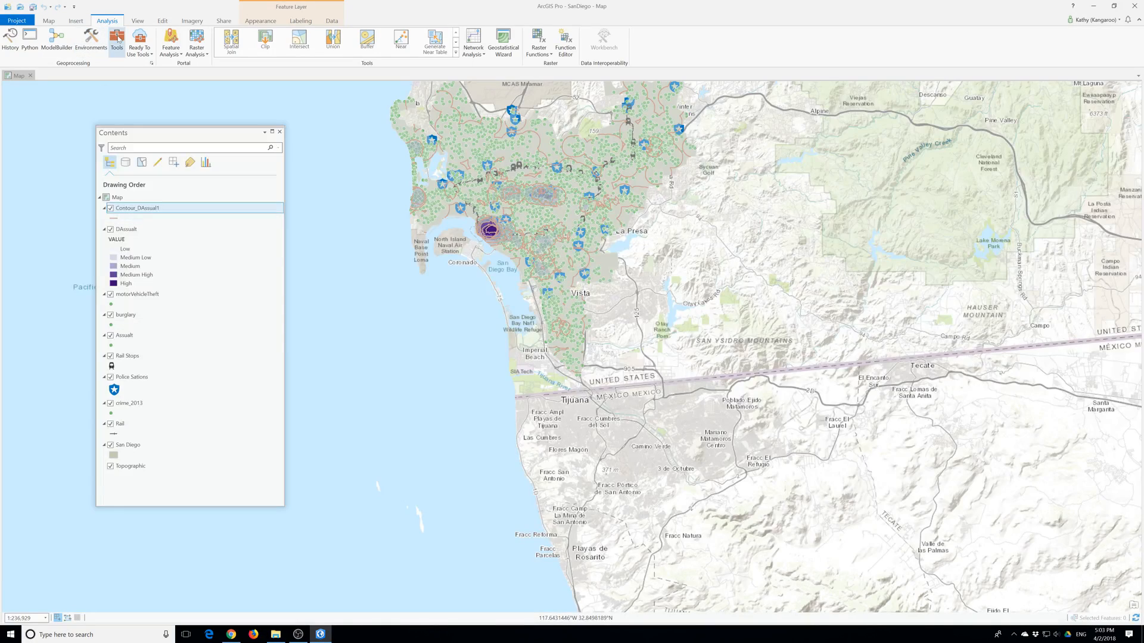
Start the Point Density tool with burglary as the input point features and Event as the population field
click(117, 43)
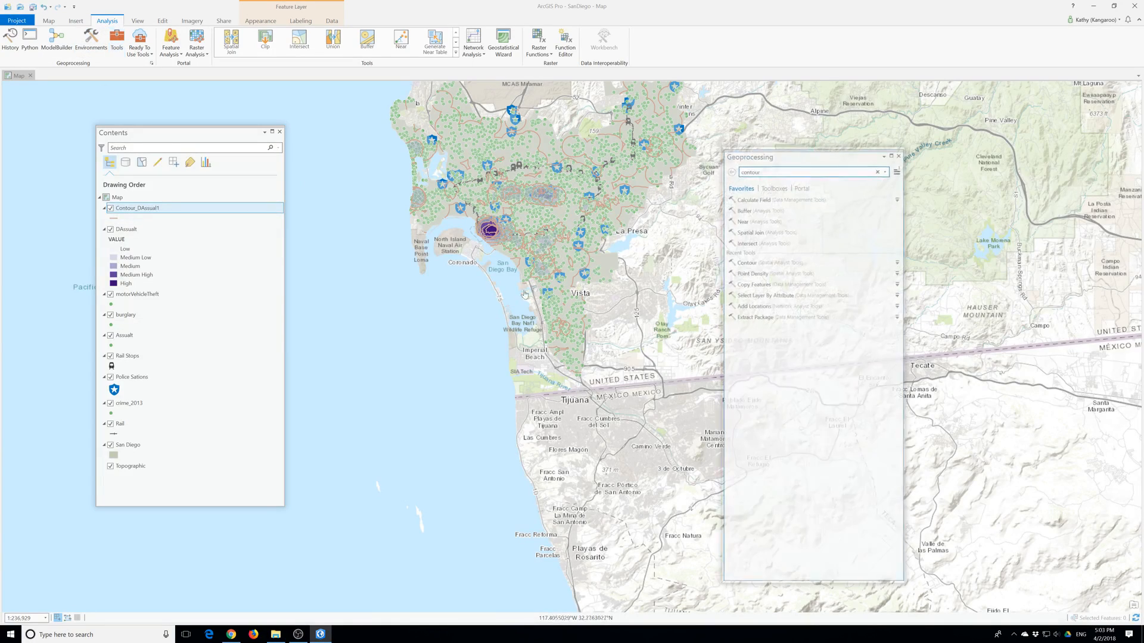
click(756, 273)
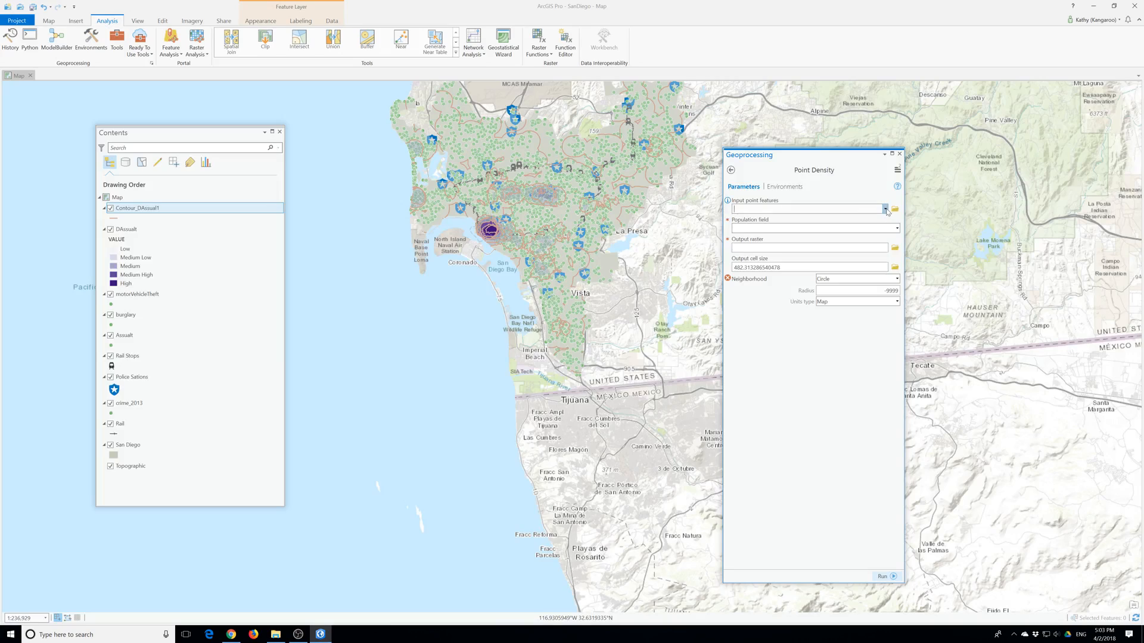
click(885, 209)
click(772, 230)
click(898, 229)
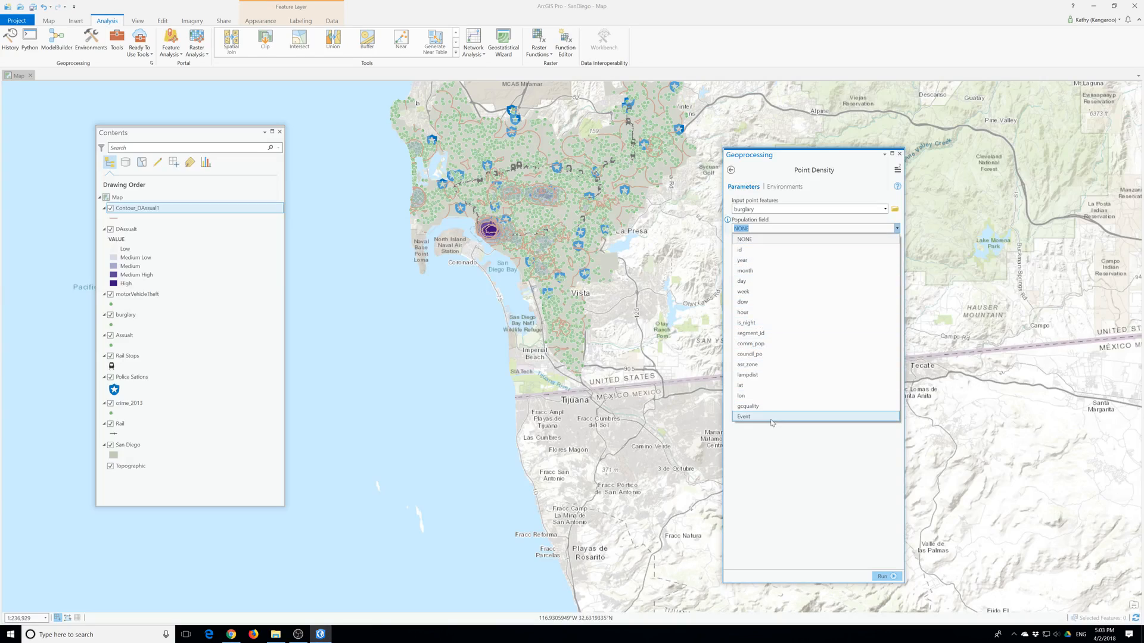
click(775, 239)
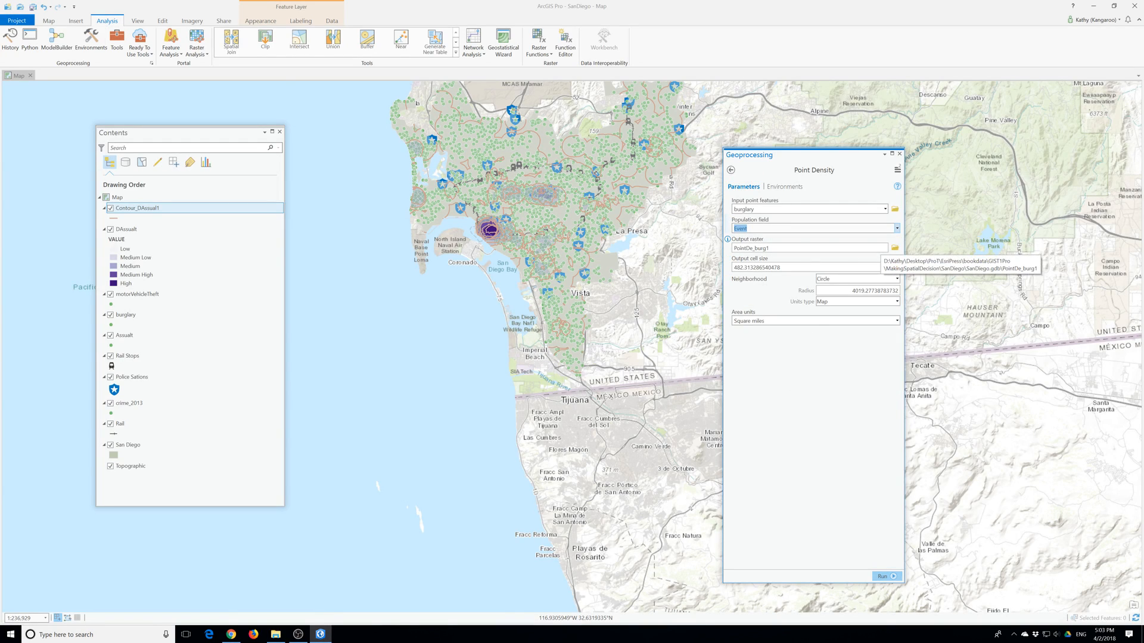
Name the Point Density output raster DBurglary
click(881, 248)
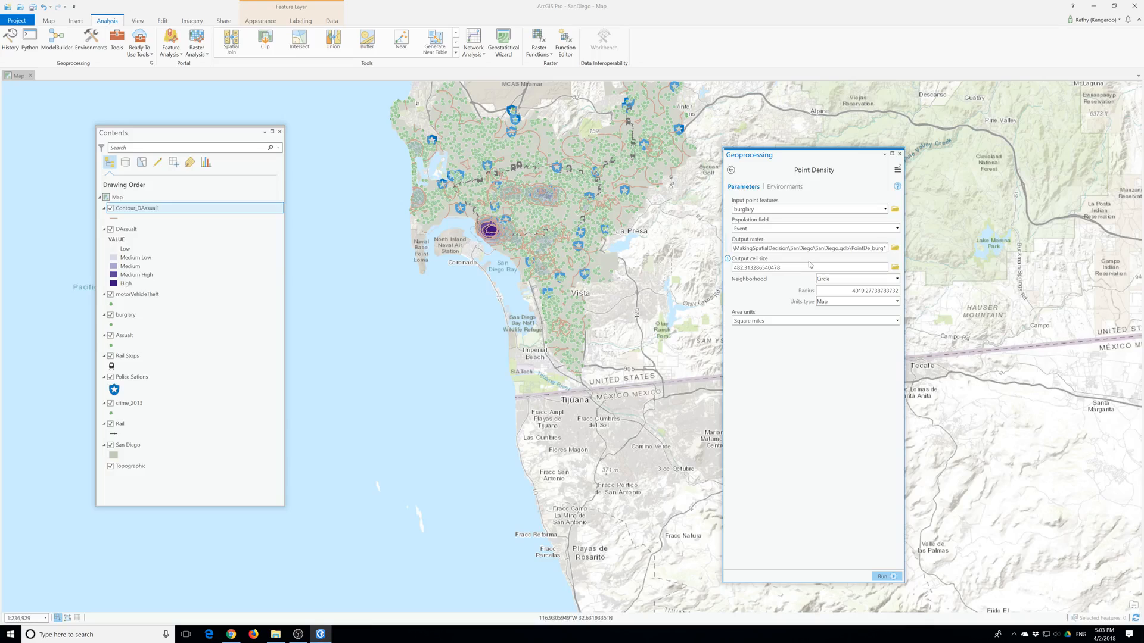
key(Left)
key(Left)
key(Left)
key(Left)
key(Left)
key(Left)
key(Left)
key(Left)
key(Left)
key(Left)
key(Left)
key(Left)
key(Left)
key(Left)
key(Left)
key(Left)
key(Left)
key(Left)
key(Left)
key(Left)
key(BackSpace)
text(D)
text(Byr)
key(BackSpace)
key(BackSpace)
text(urglary)
key(Tab)
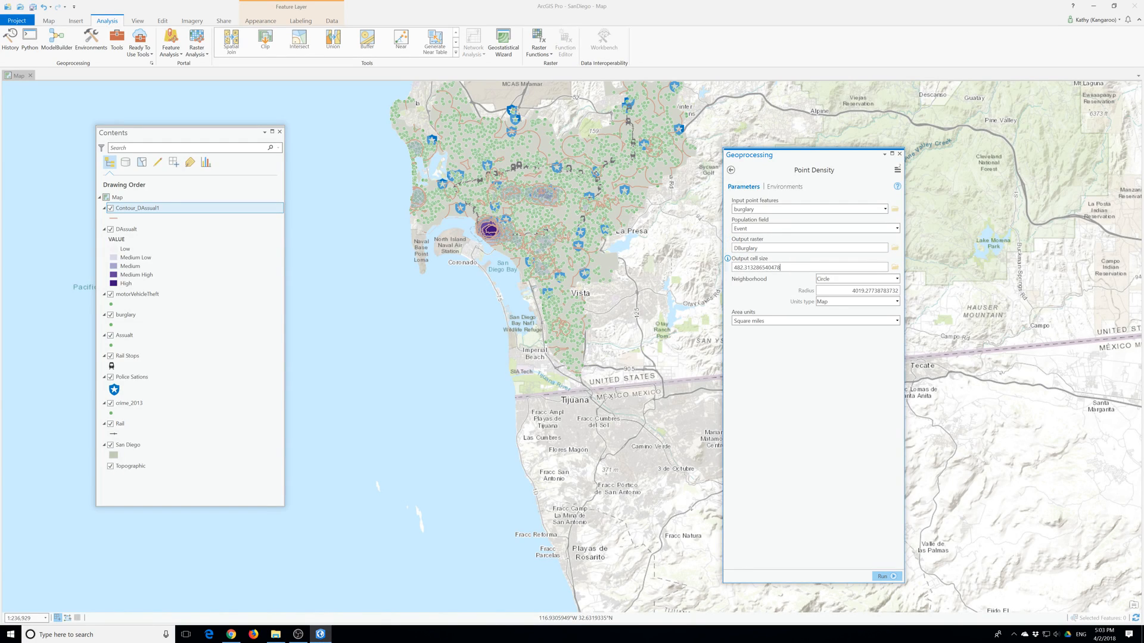
Set the output cell size to 70 and run Point Density on the burglary points
key(Tab)
text(7)
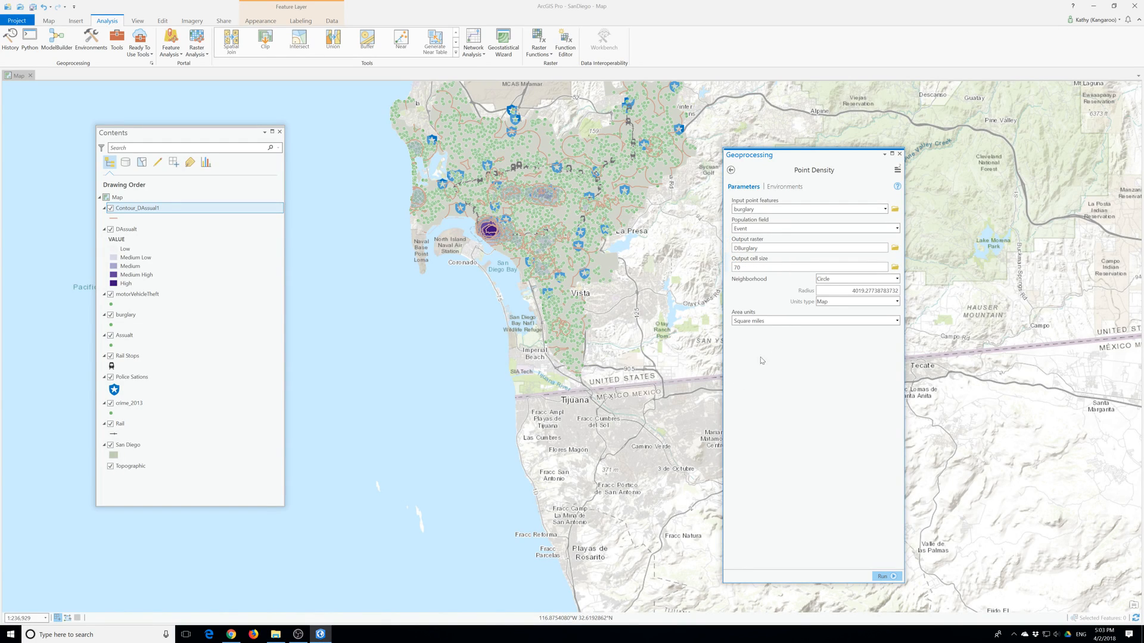
click(883, 576)
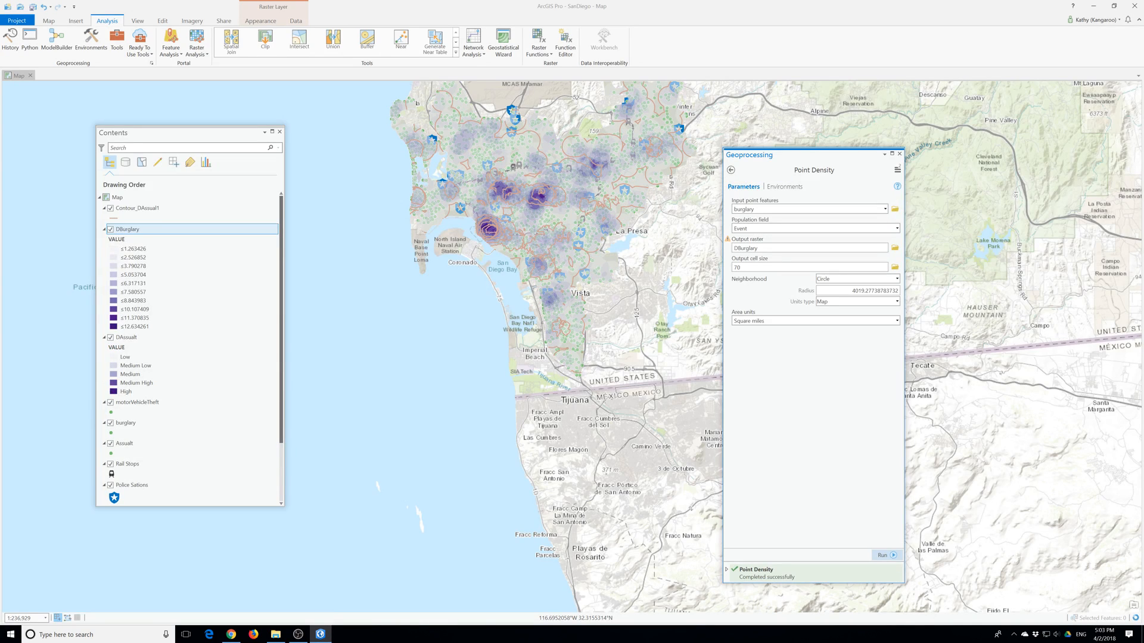
Open the symbology of the DBurglary raster and set its number of classes to 5
right_click(128, 230)
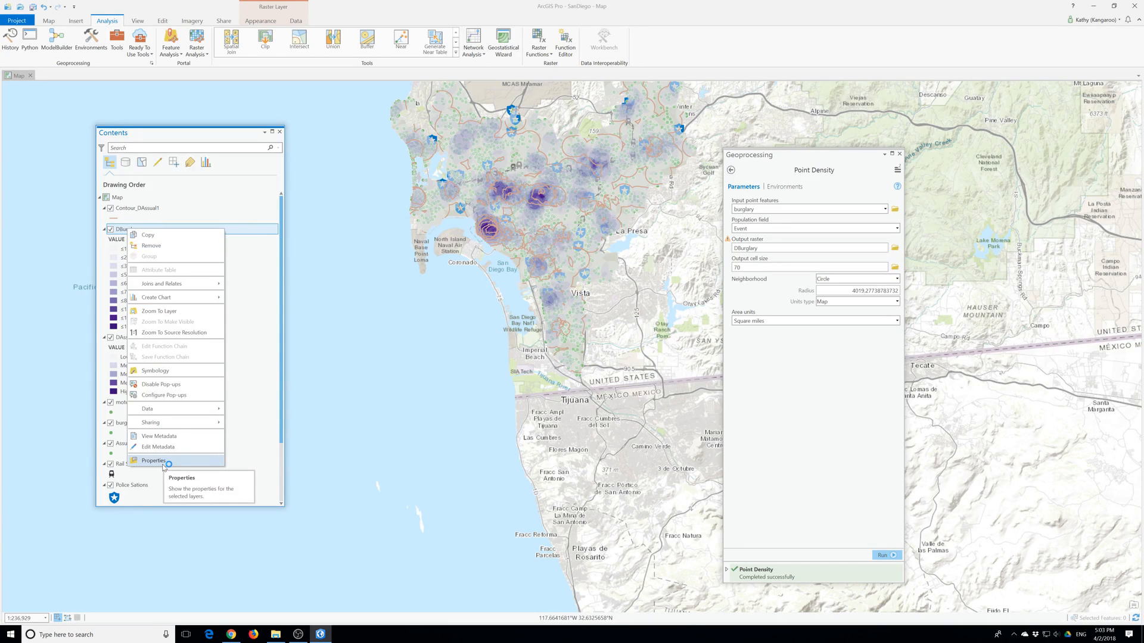
click(156, 371)
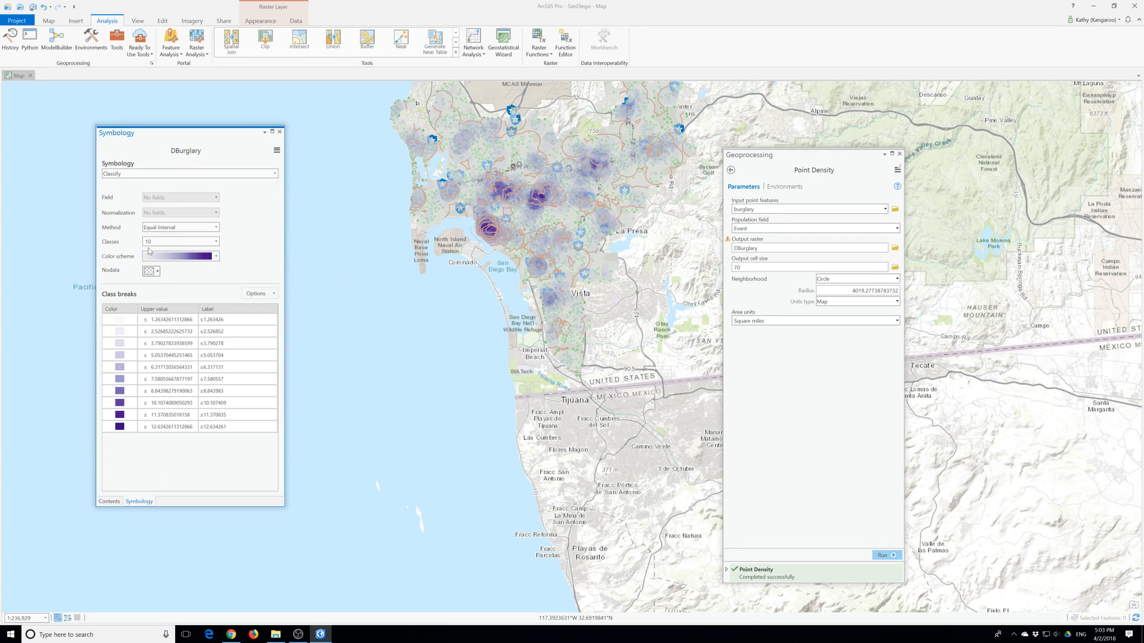
click(216, 241)
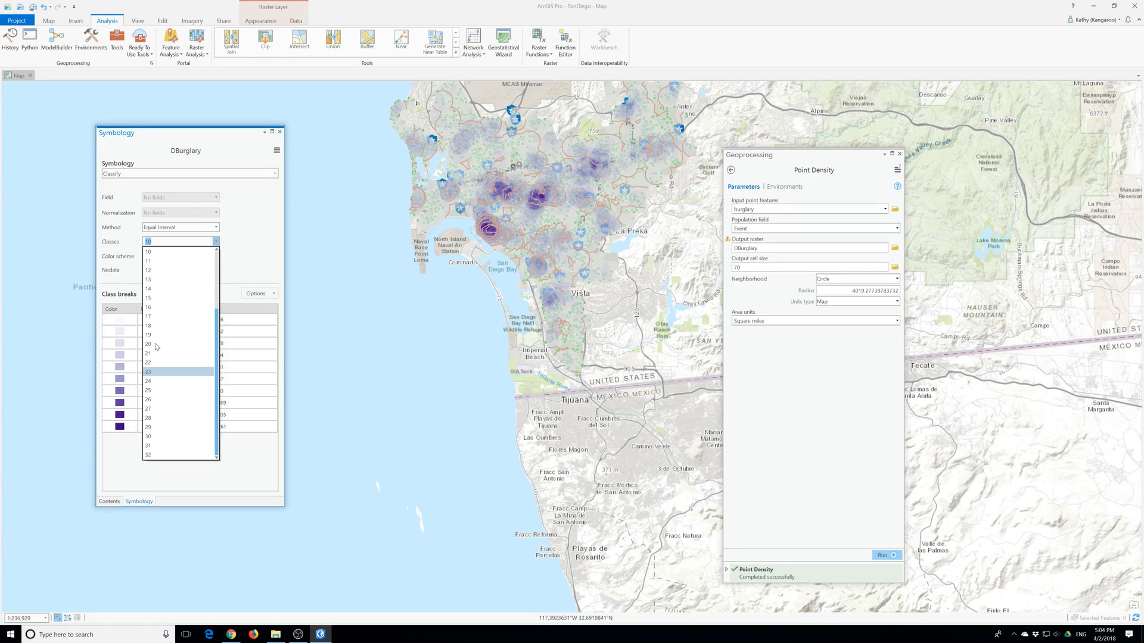
click(152, 289)
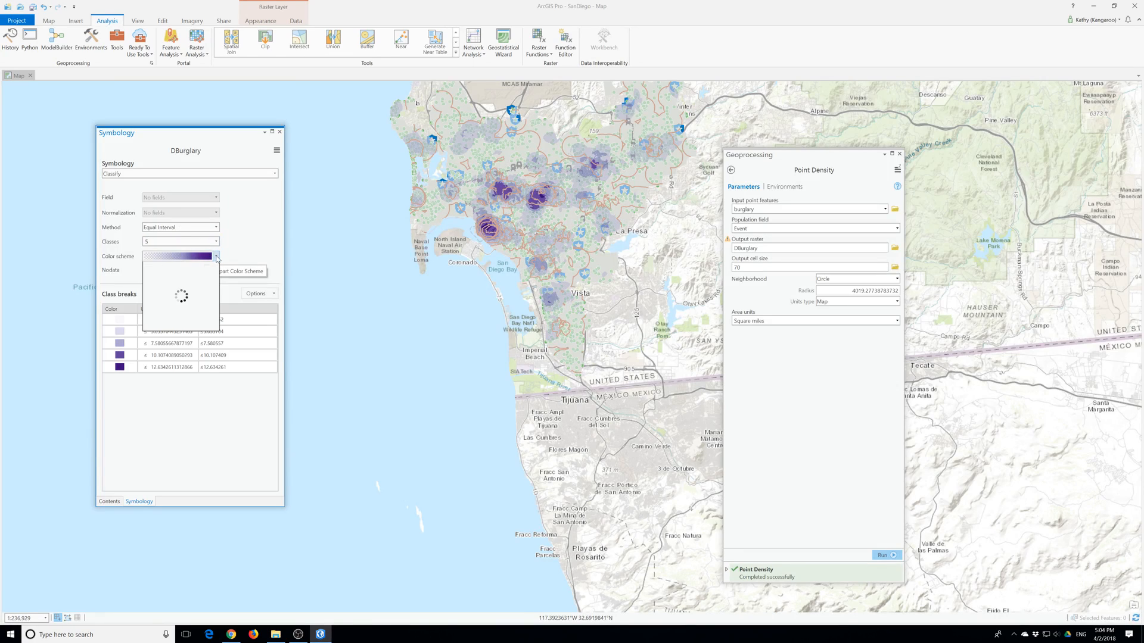
Browse the available color schemes for the DBurglary density classes
click(216, 256)
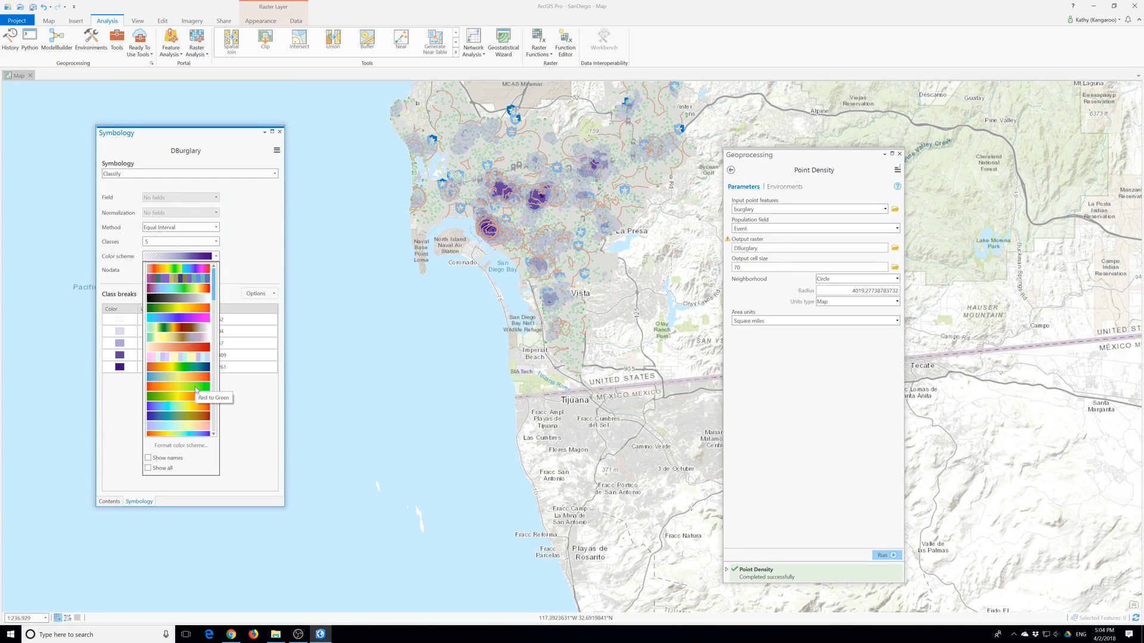
scroll(192, 390, down, 3)
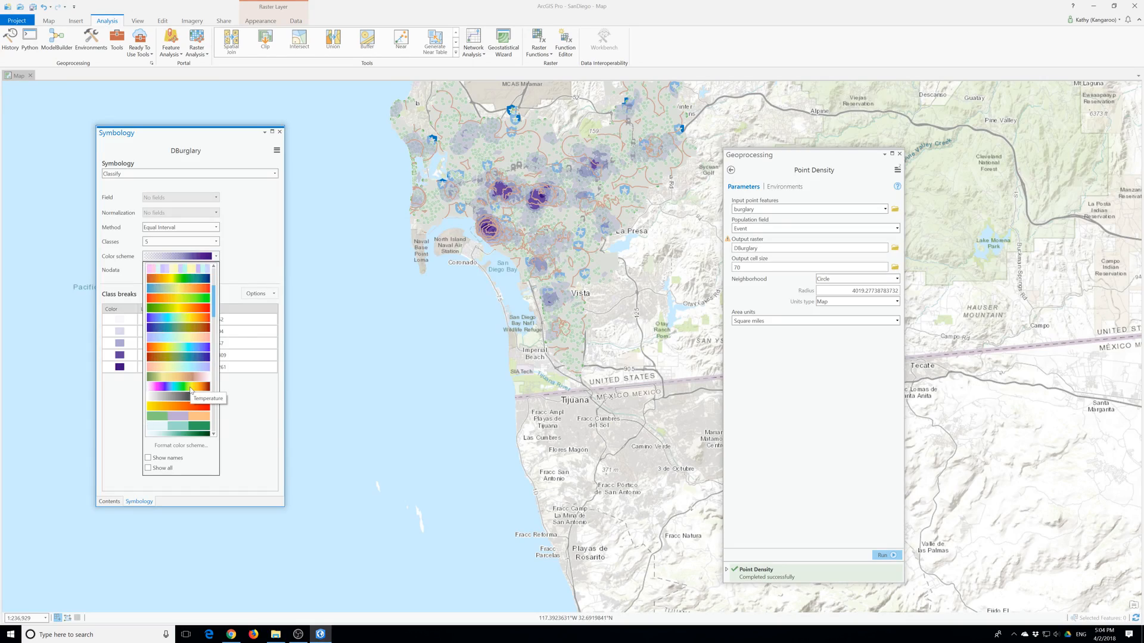
scroll(191, 390, down, 6)
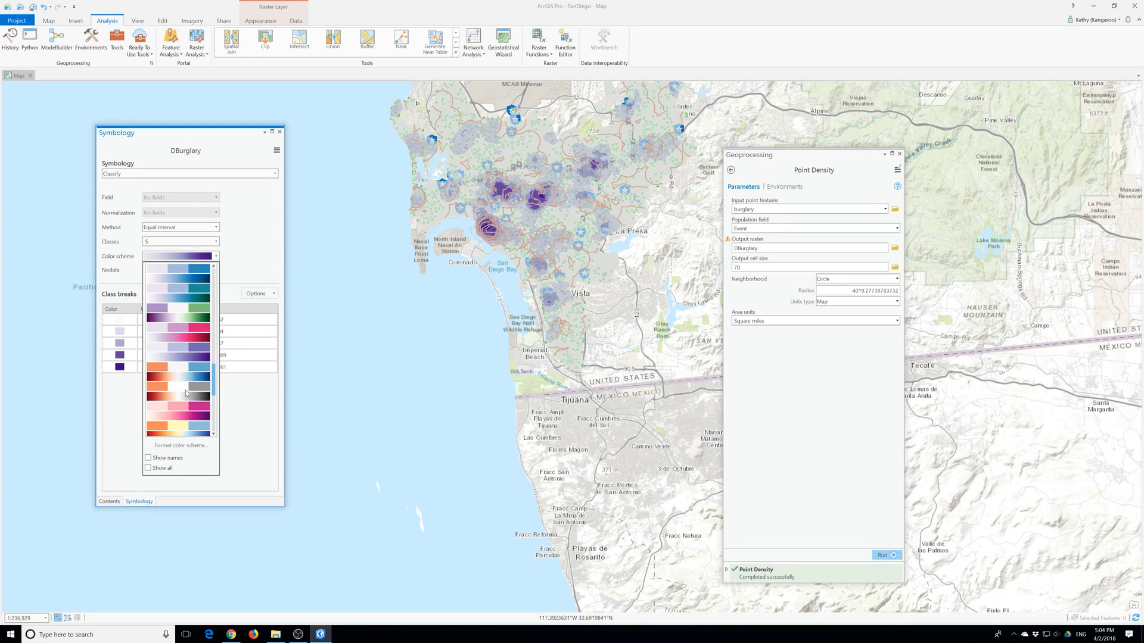
scroll(187, 393, down, 3)
drag(214, 390, 212, 263)
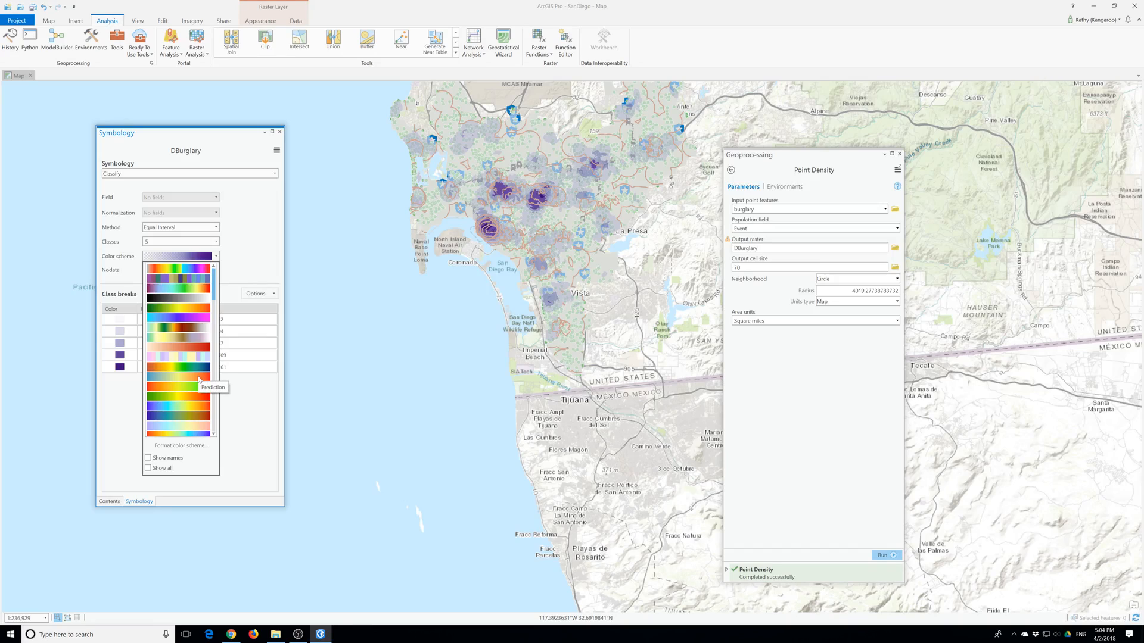
Apply the light-orange-to-red color scheme to DBurglary and label its two lowest classes Low and Medium Low
click(191, 370)
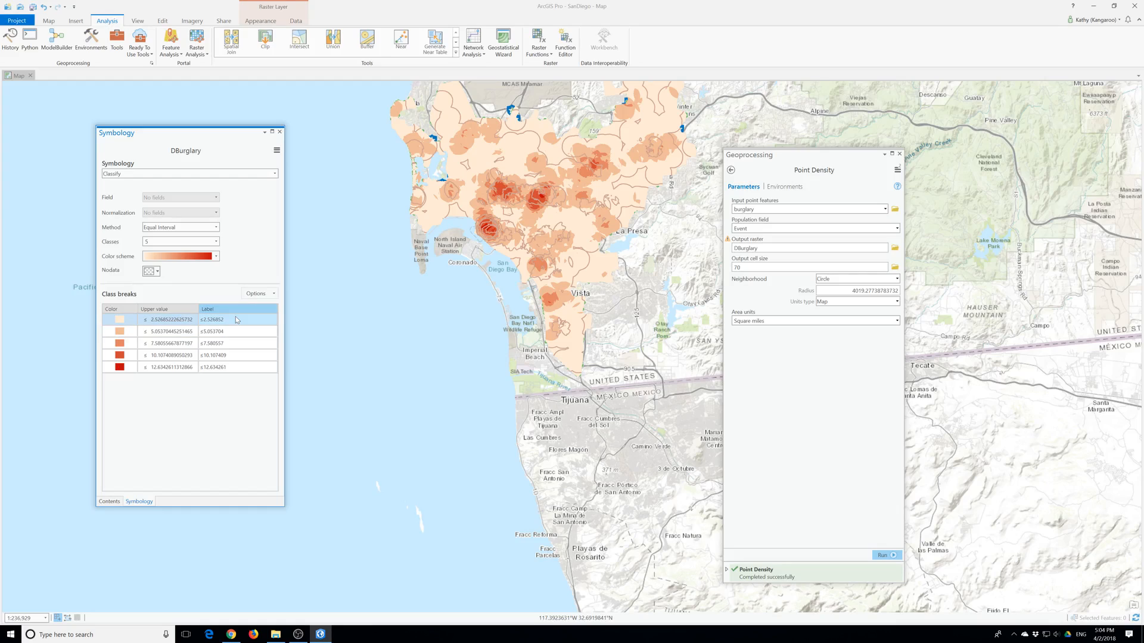
click(239, 321)
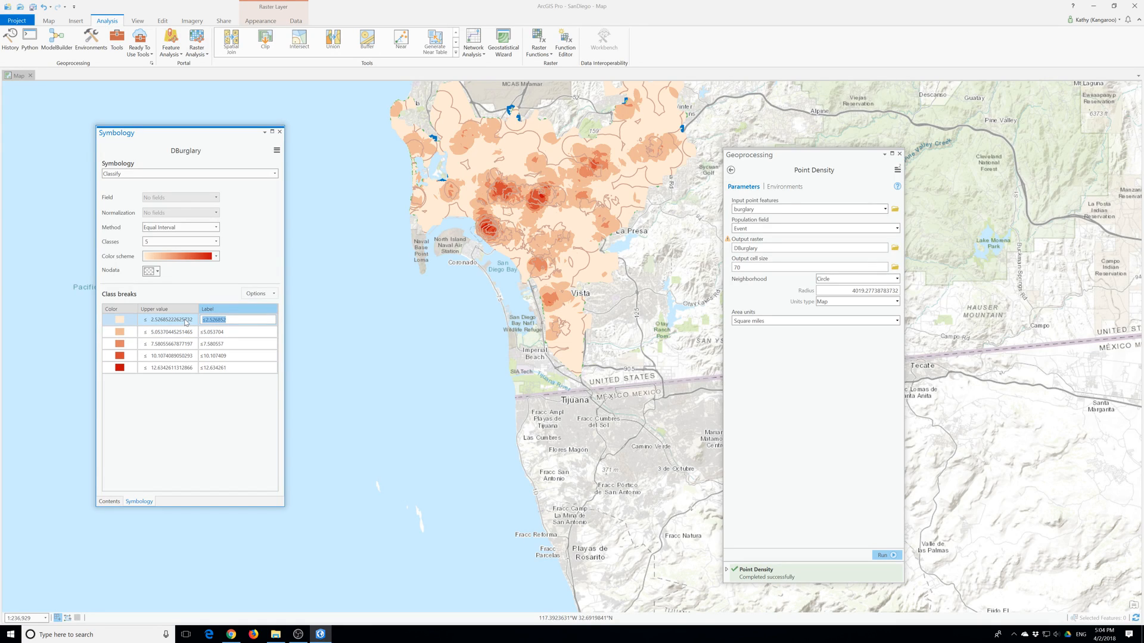
text(Low)
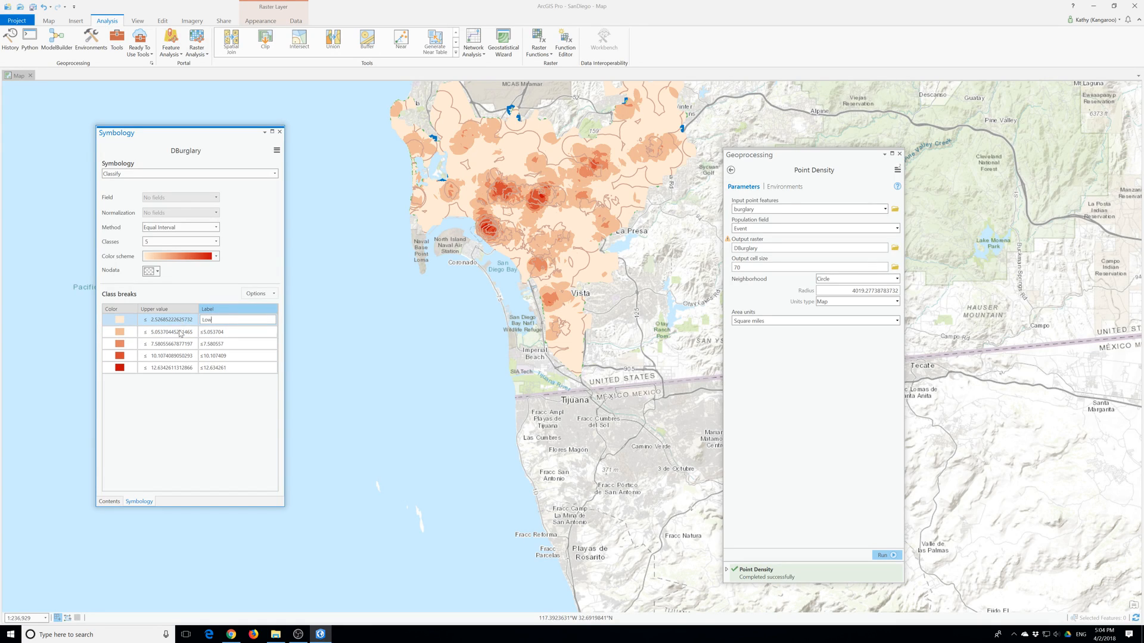
click(228, 335)
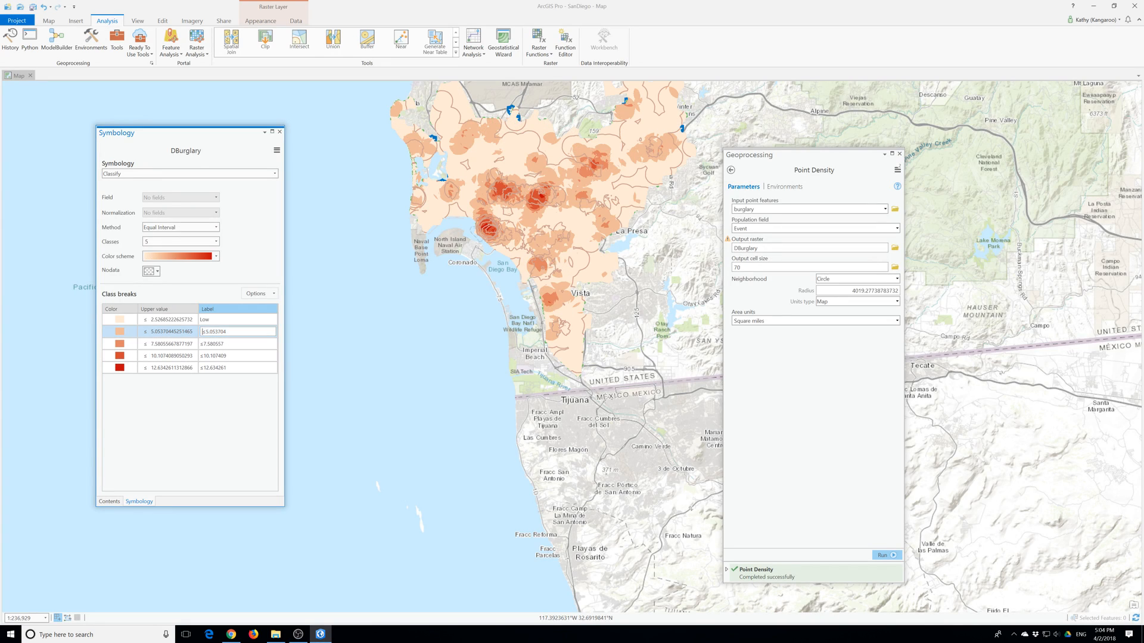
click(231, 334)
text(Medium Low)
Label the third and fourth DBurglary classes Medium and Medium High
click(231, 344)
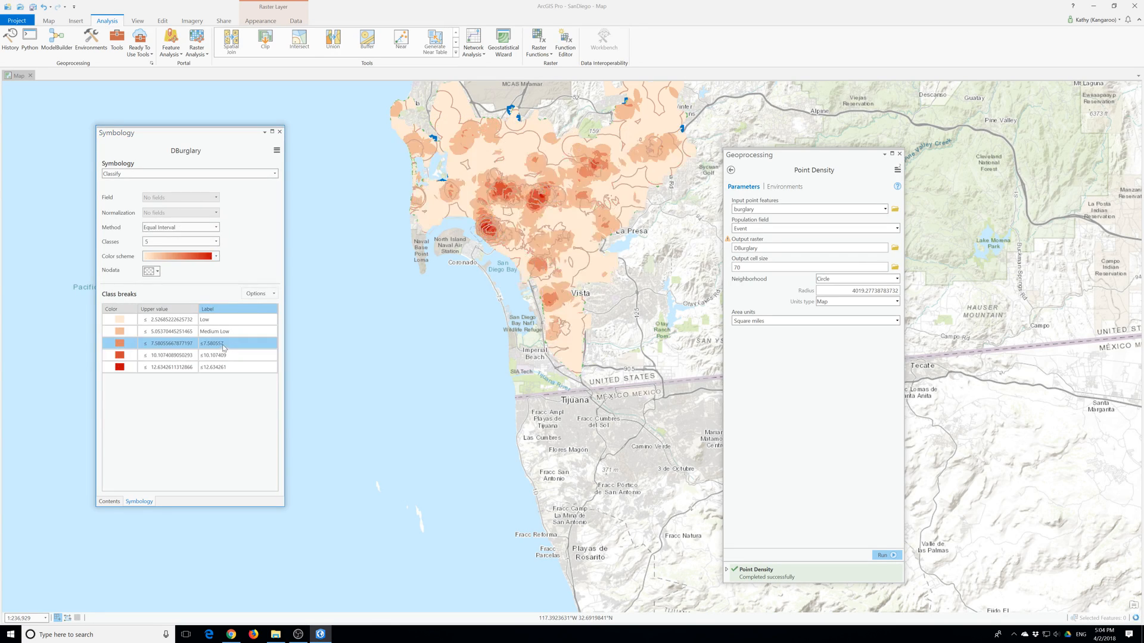
click(223, 347)
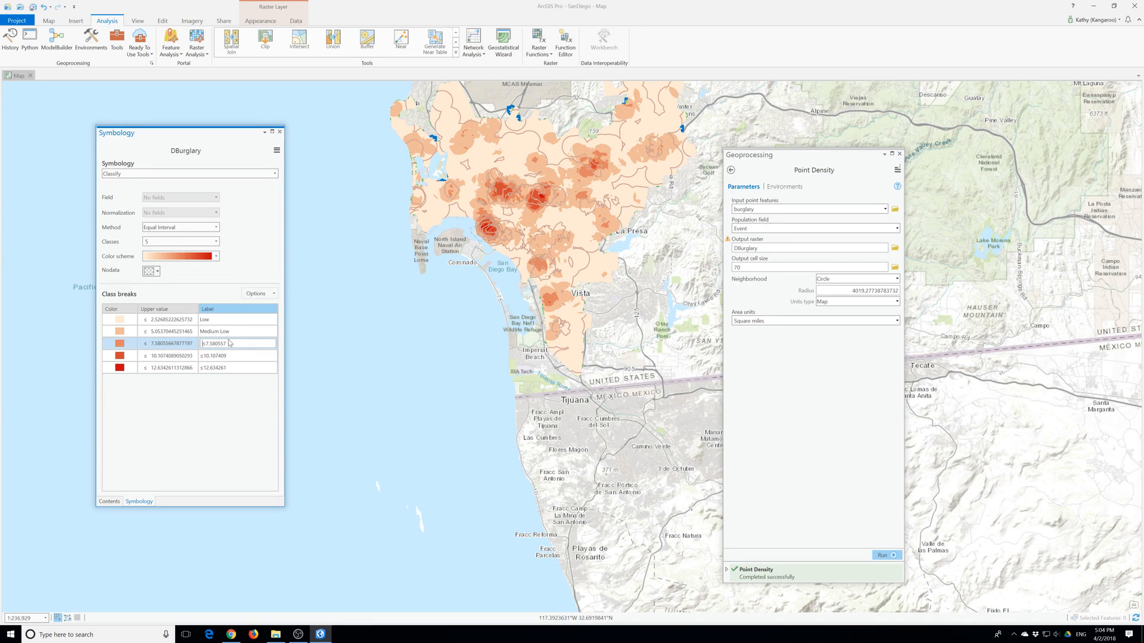
drag(226, 344, 199, 346)
text(Medium)
click(219, 358)
click(220, 357)
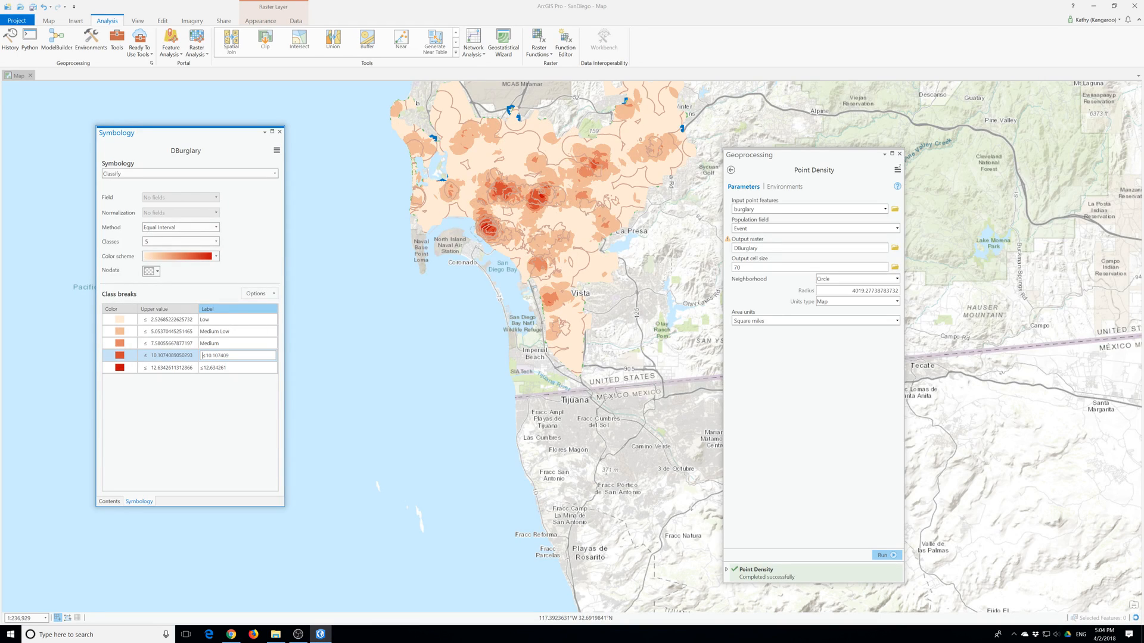
drag(229, 355, 200, 356)
text(Medium High)
Label the highest DBurglary class High and close the symbology settings
click(221, 367)
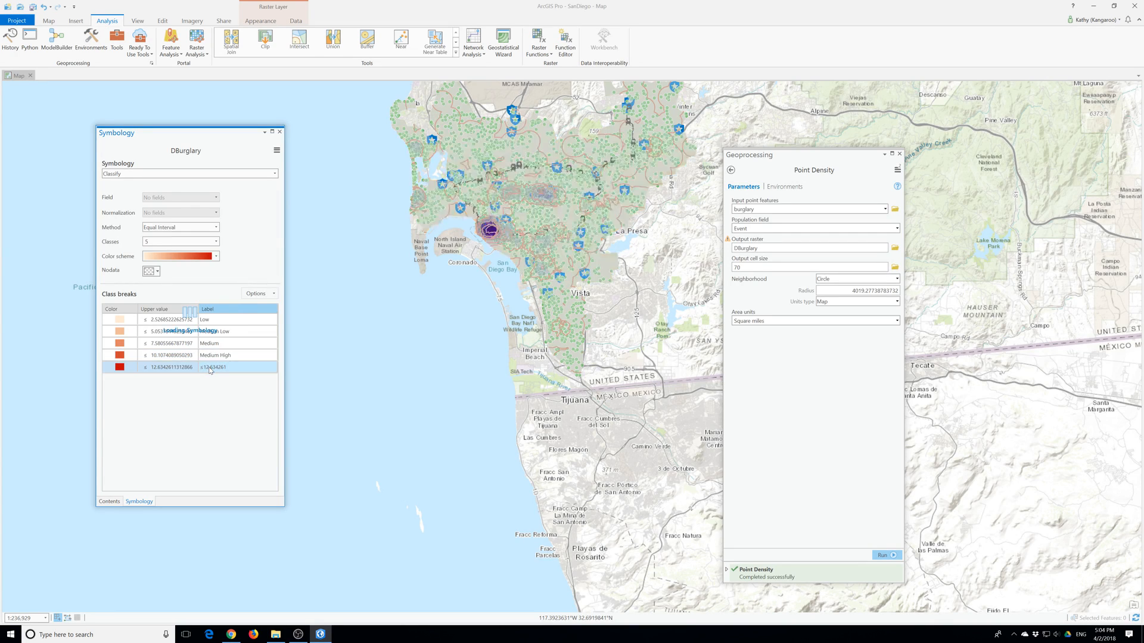
click(220, 367)
drag(229, 368, 184, 372)
text(High)
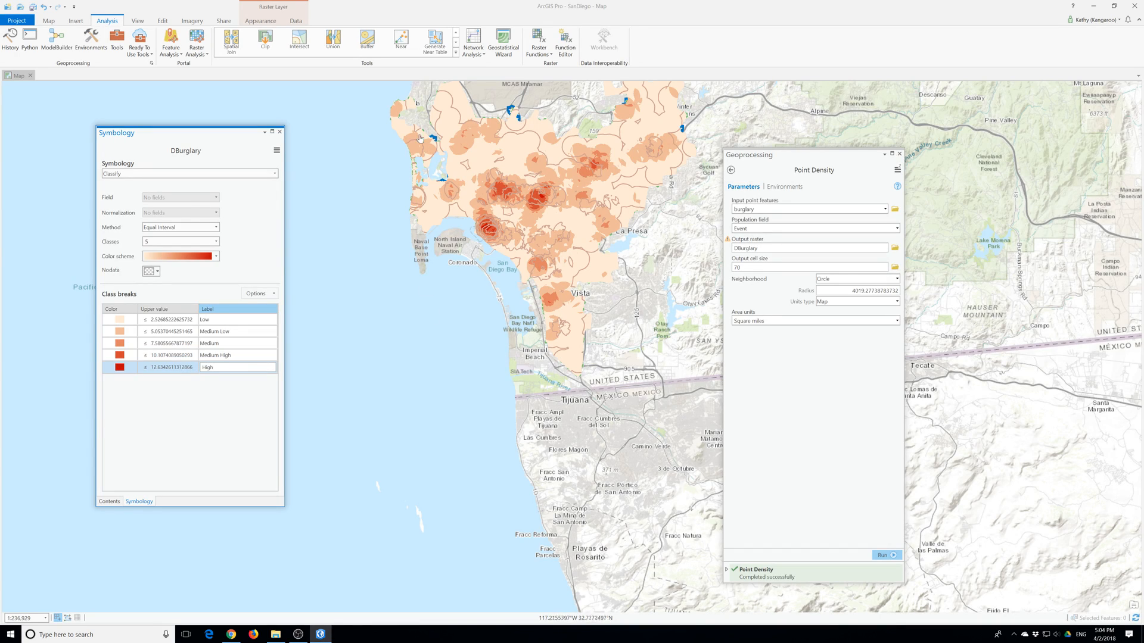
click(282, 134)
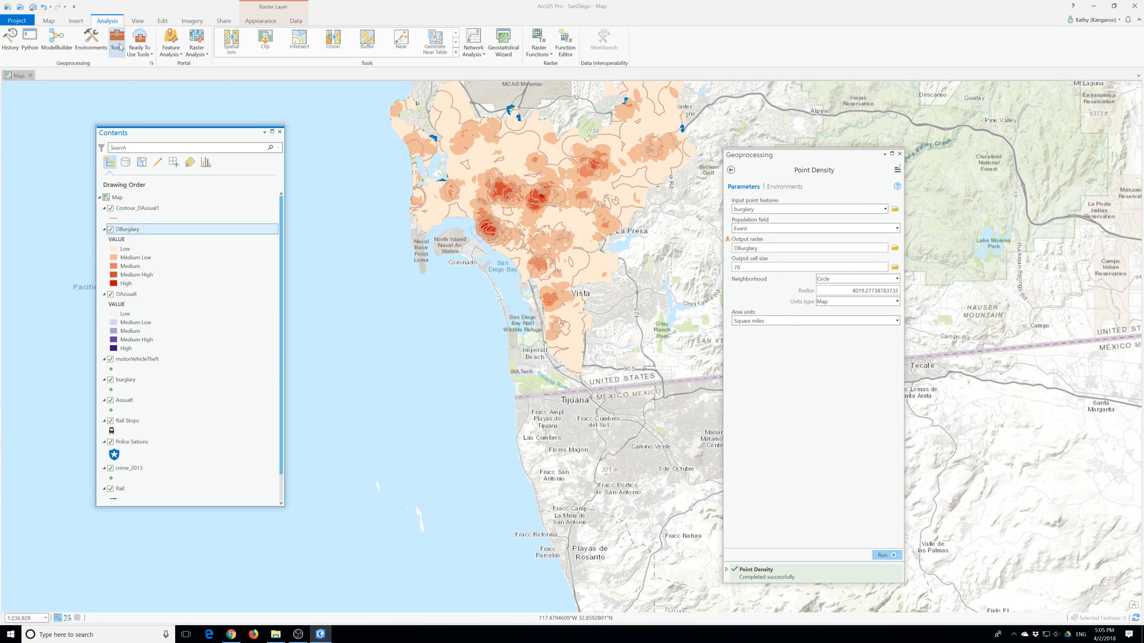
Run the Contour tool on the DBurglary raster with a contour interval of 5
click(858, 170)
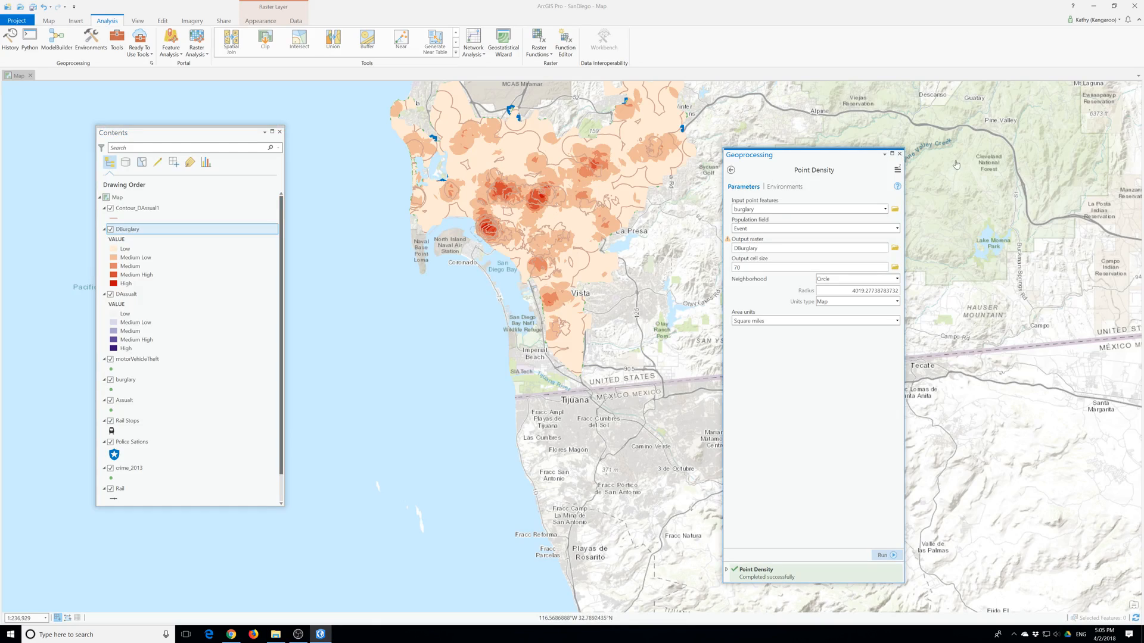
click(899, 154)
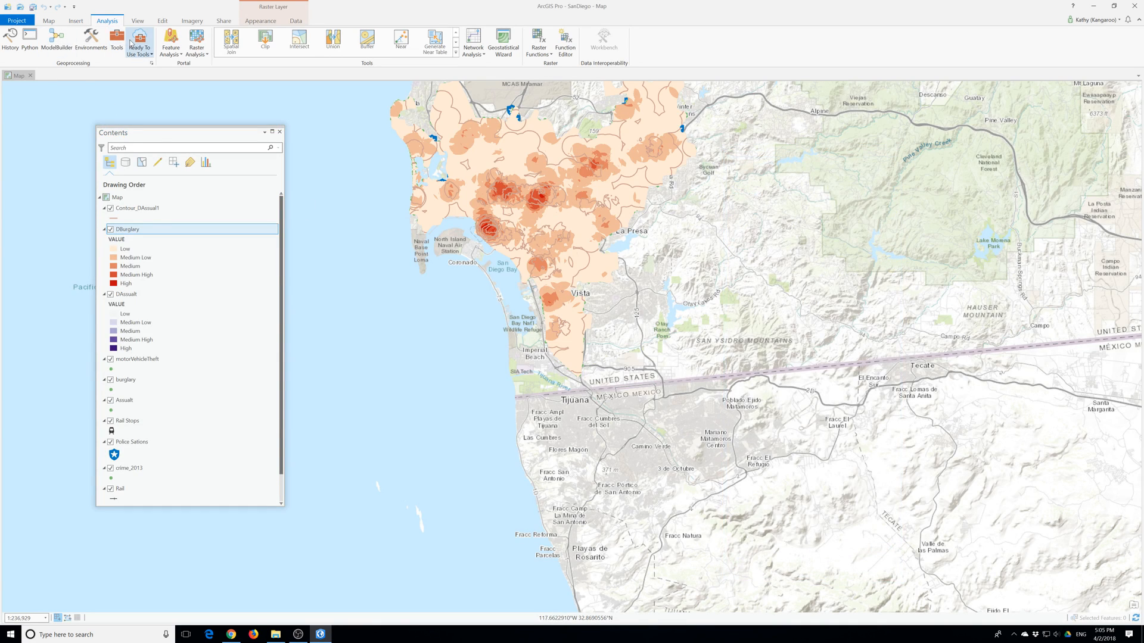
click(117, 41)
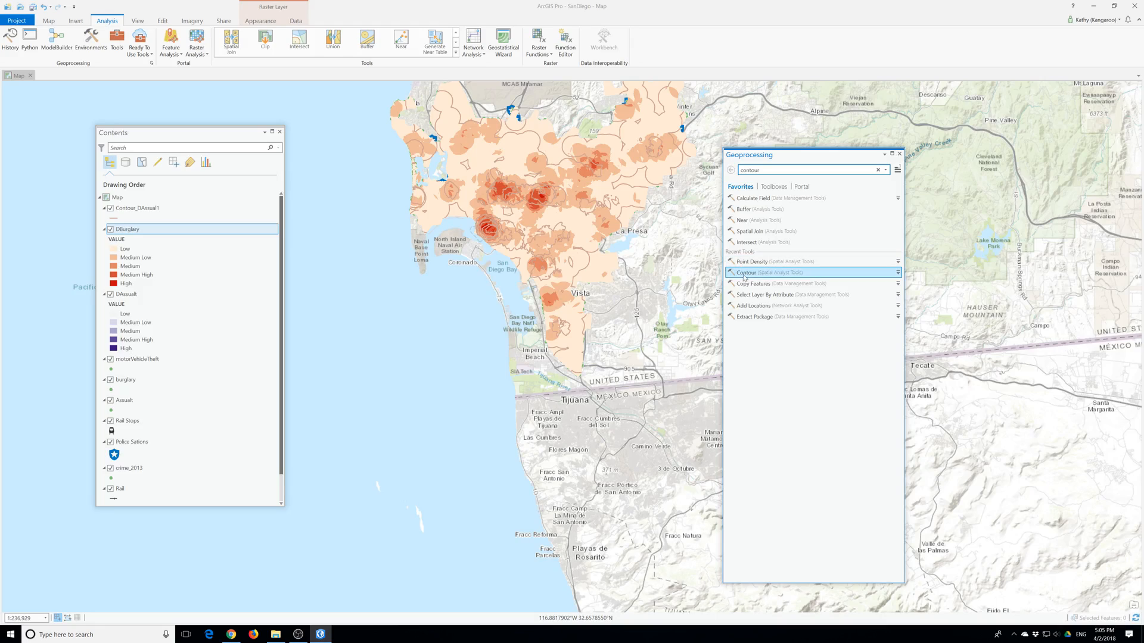
click(746, 274)
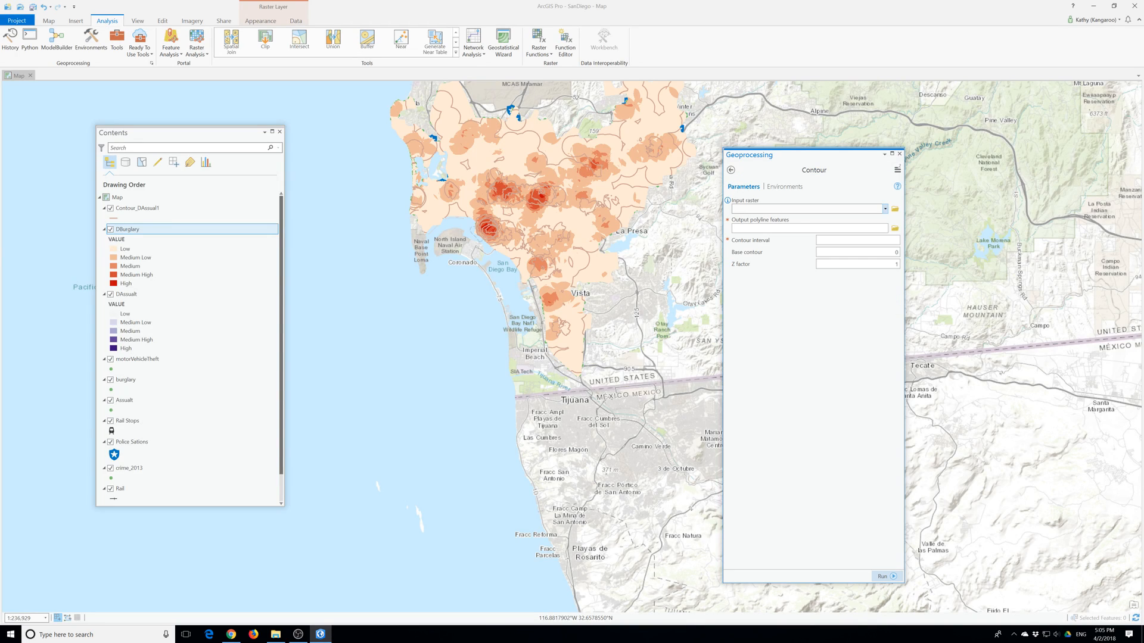
click(885, 208)
click(784, 224)
click(874, 240)
text(5)
key(Return)
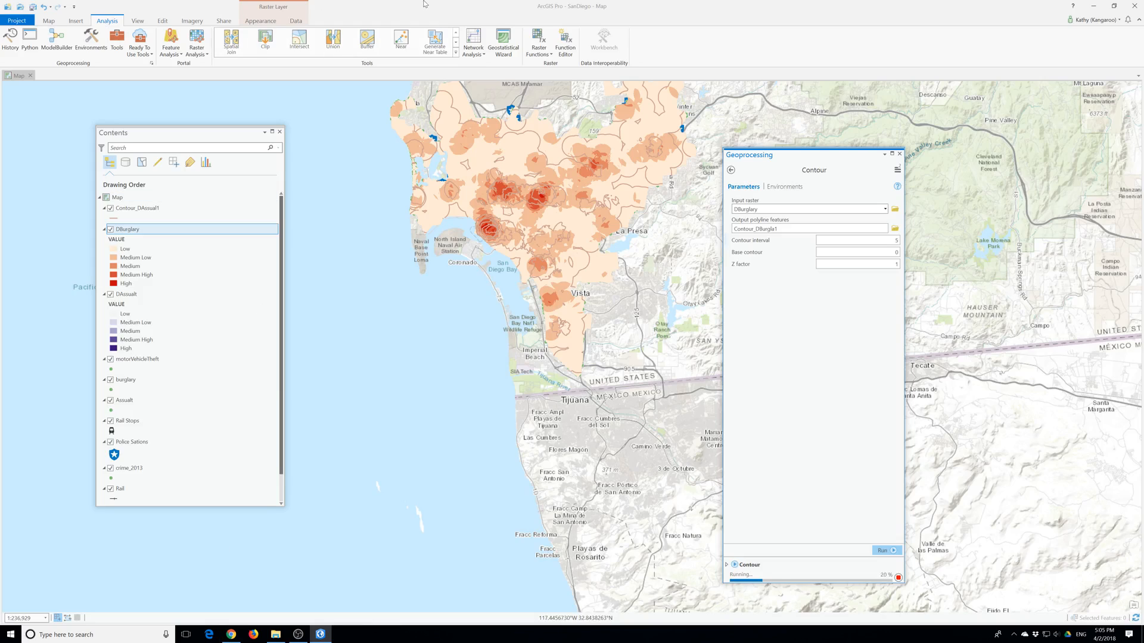
mouse_move(298, 635)
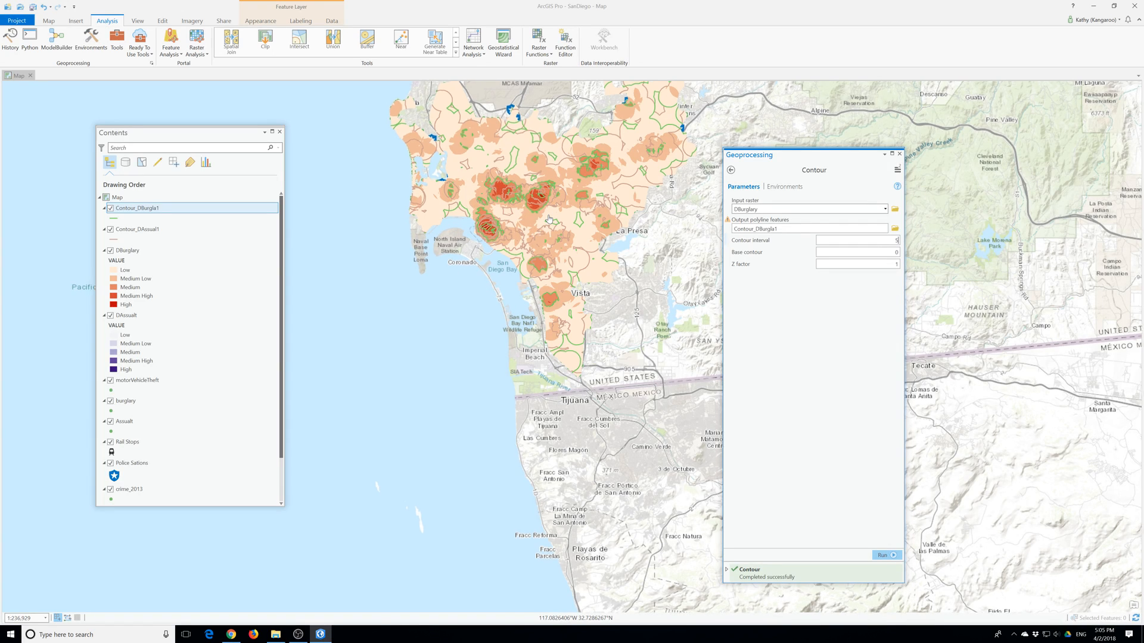
Hide the DBurglary and DAssualt density rasters on the map
scroll(549, 219, up, 2)
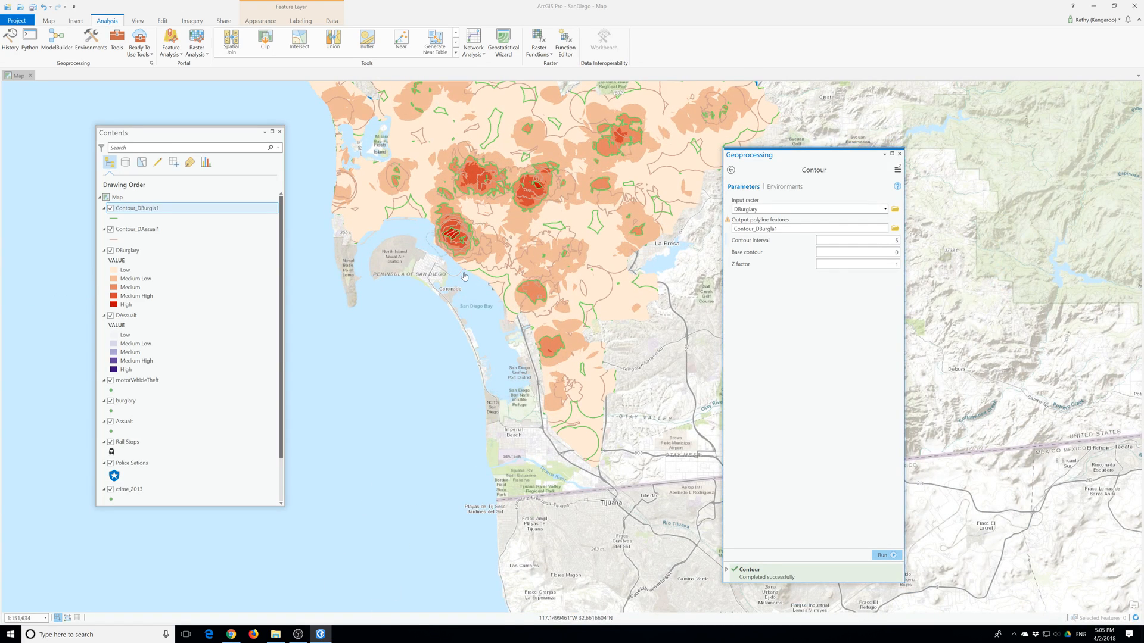
drag(502, 275, 467, 369)
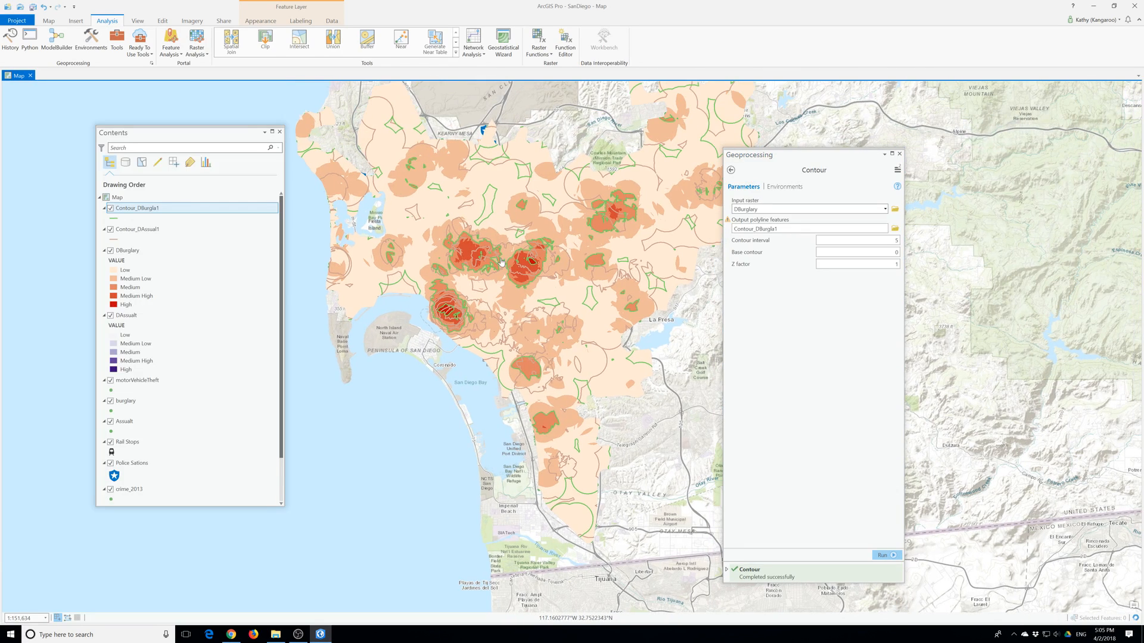
click(111, 251)
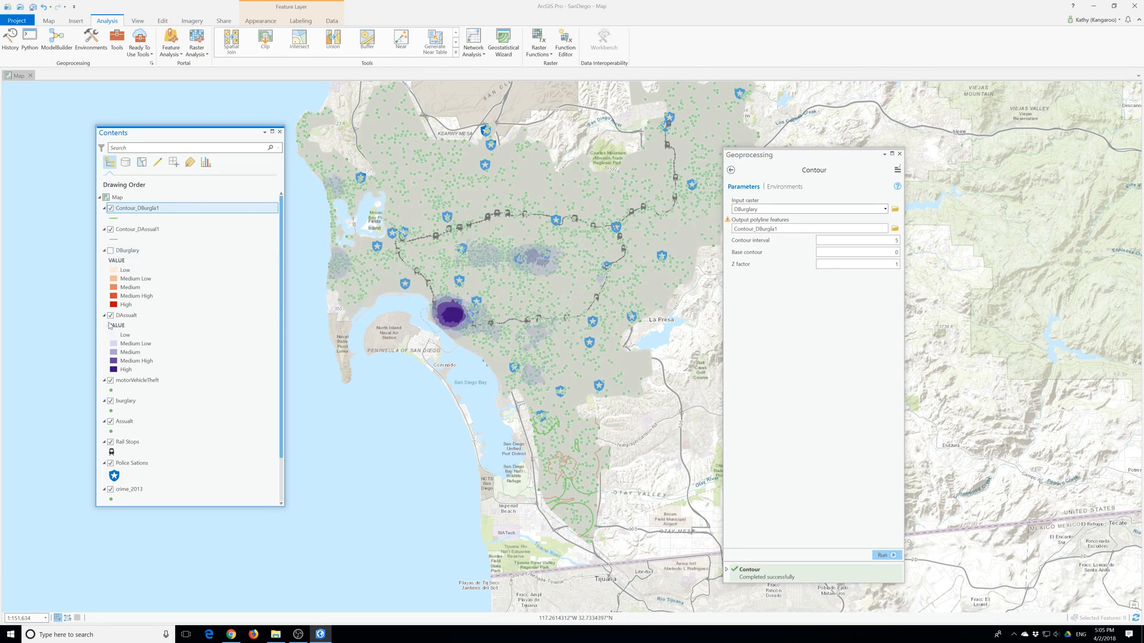
click(111, 316)
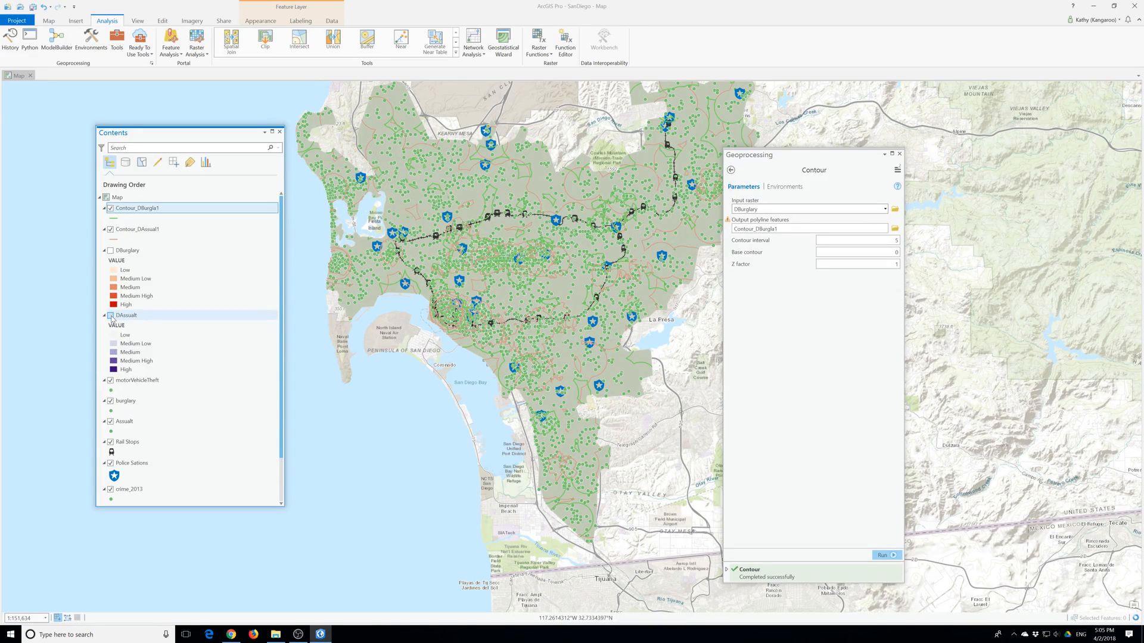
Hide the crime_2013, Assualt, burglary and motorVehicleTheft point layers
scroll(110, 412, down, 2)
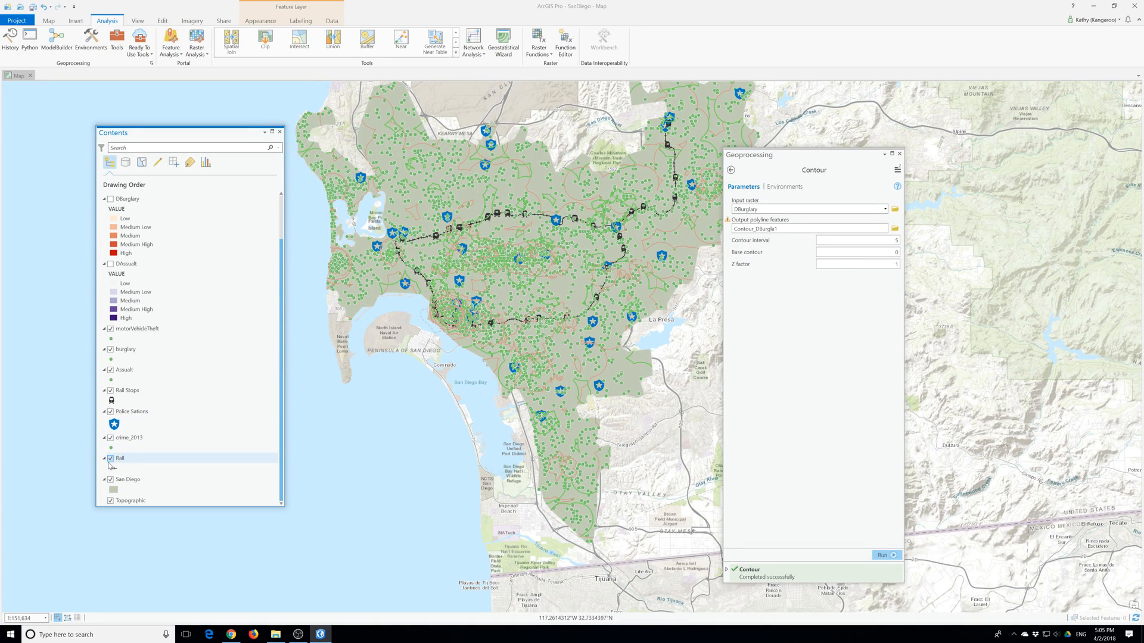
click(110, 479)
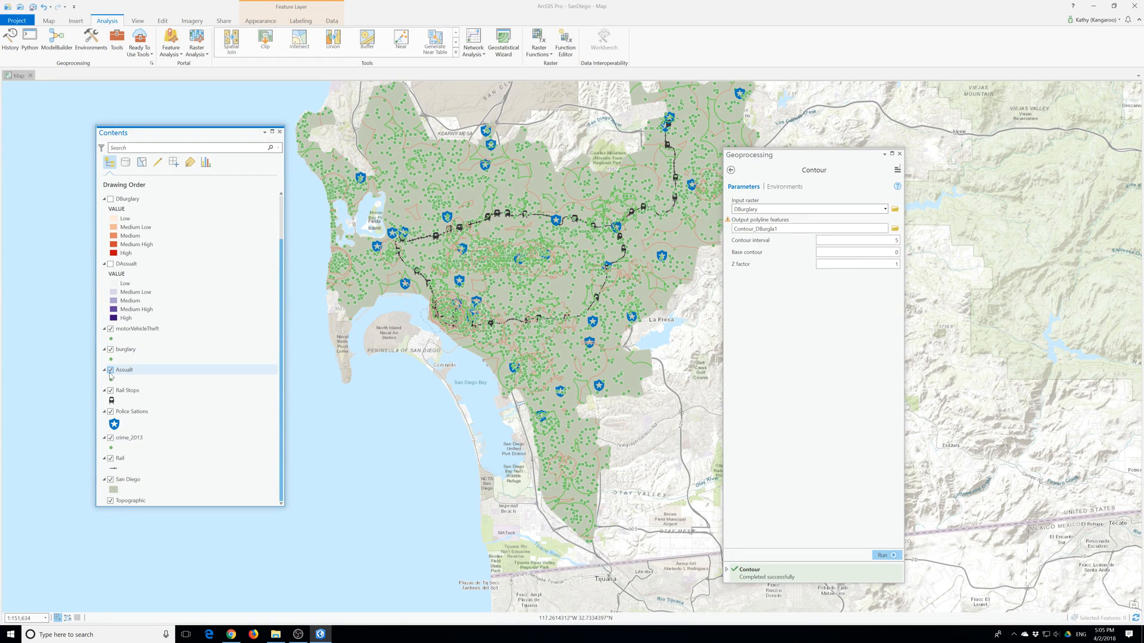
click(110, 438)
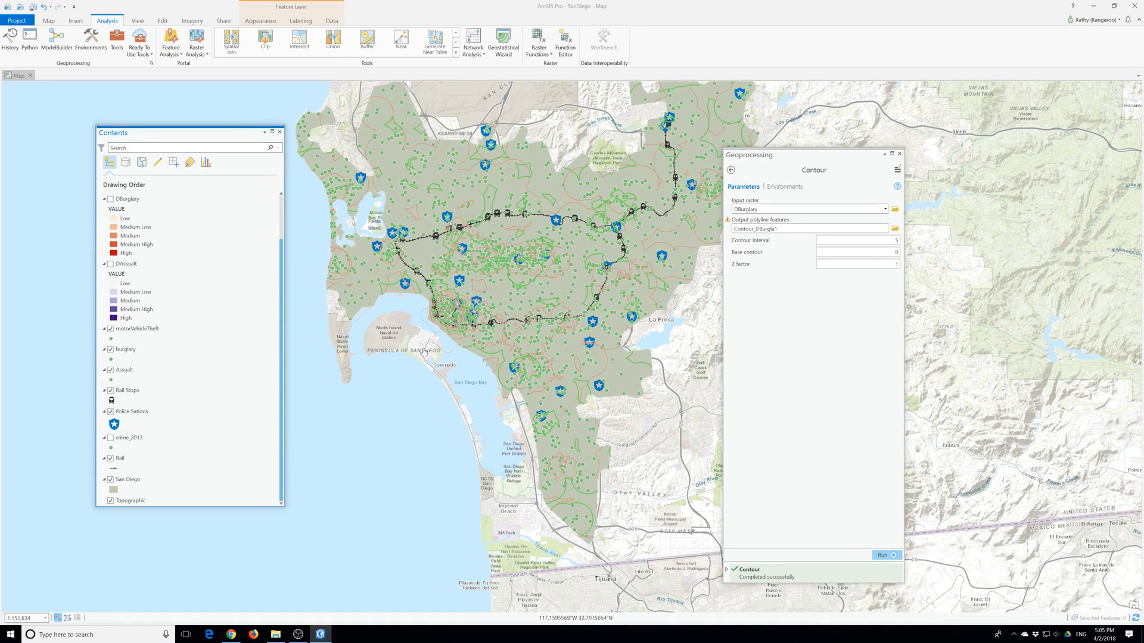
click(110, 370)
click(110, 350)
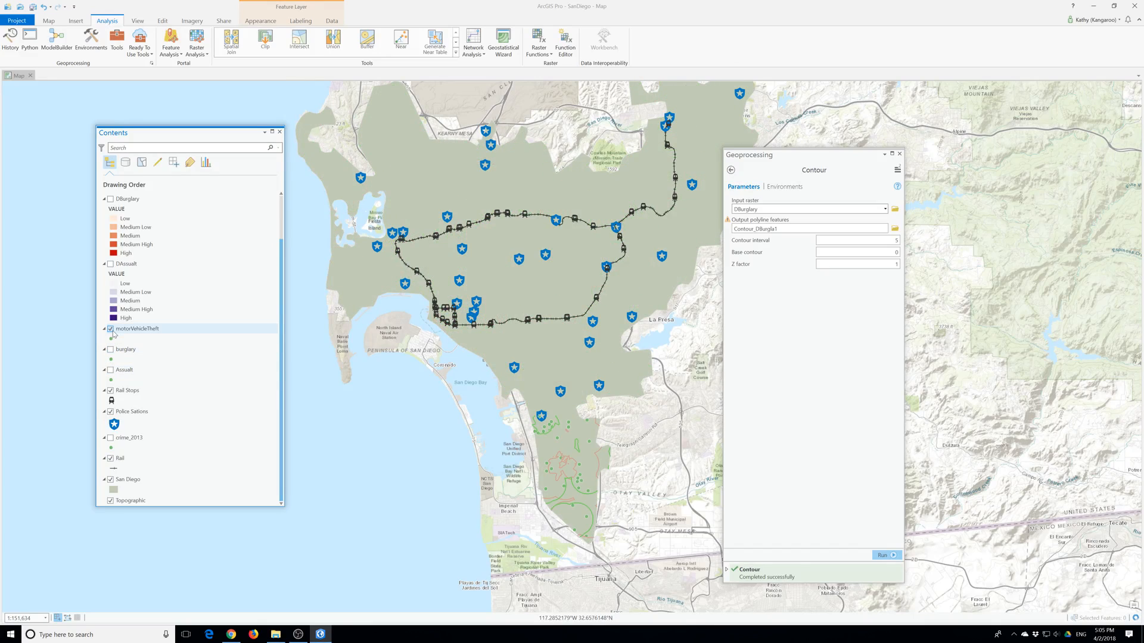
click(110, 329)
scroll(595, 328, up, 2)
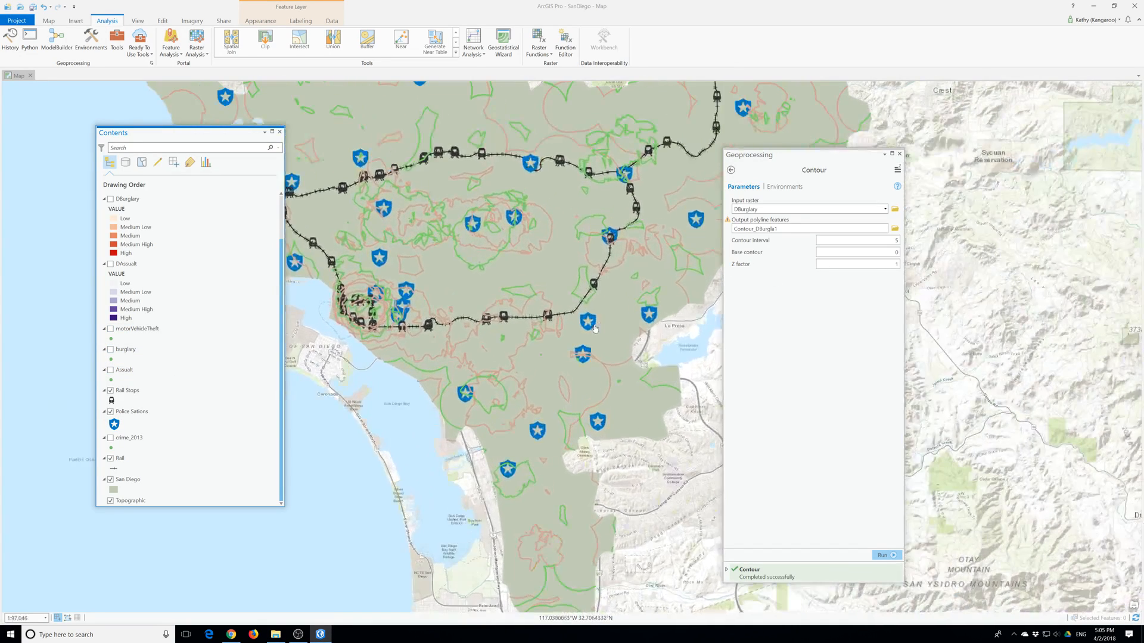
scroll(594, 328, down, 2)
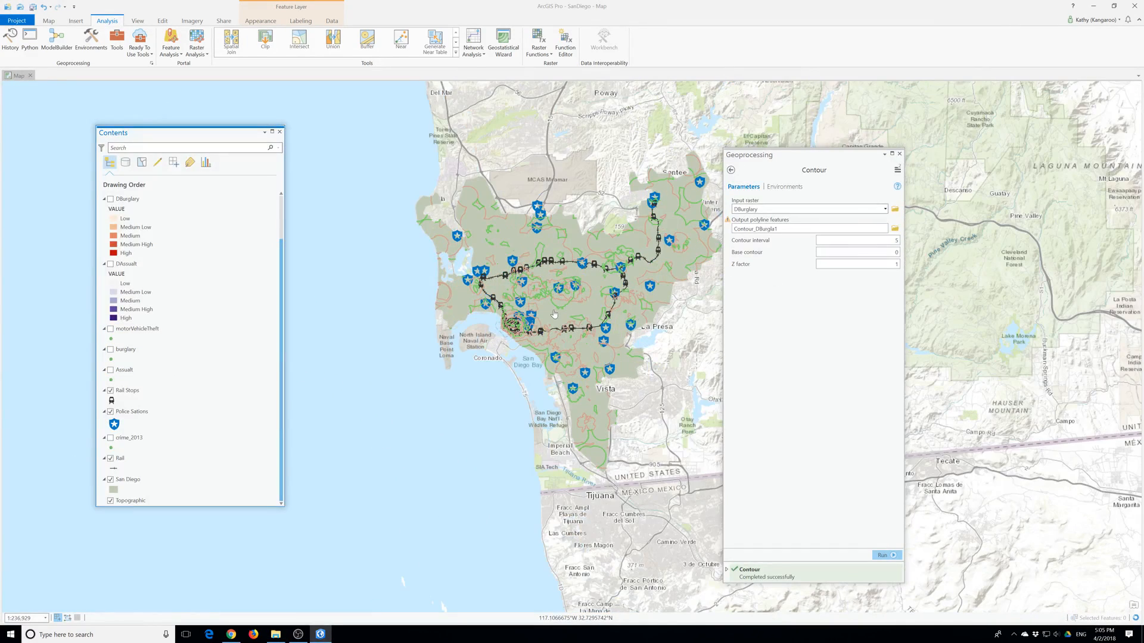
scroll(534, 330, up, 2)
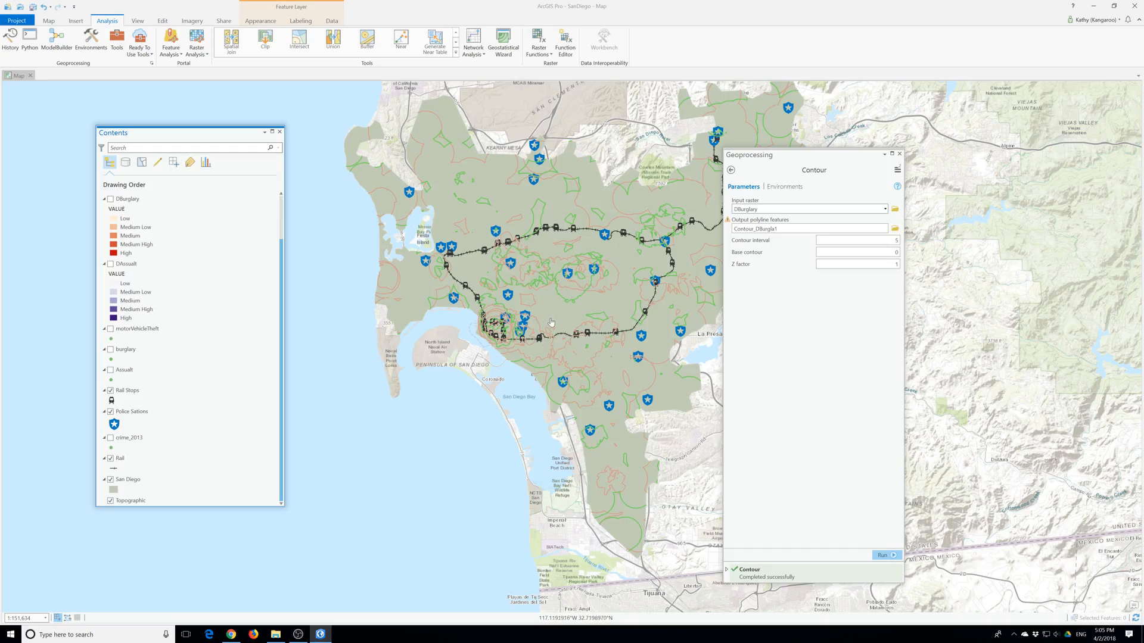
drag(535, 320, 469, 279)
scroll(469, 280, down, 2)
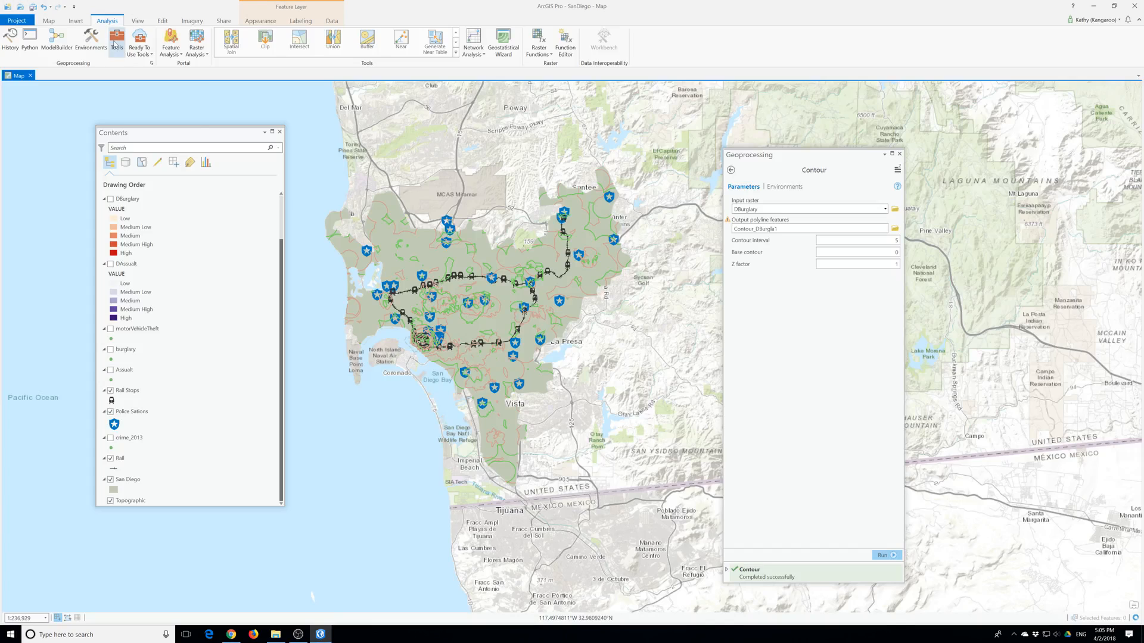
Set up the Point Density tool with motorVehicleTheft as the input points and Event as the population field
click(115, 43)
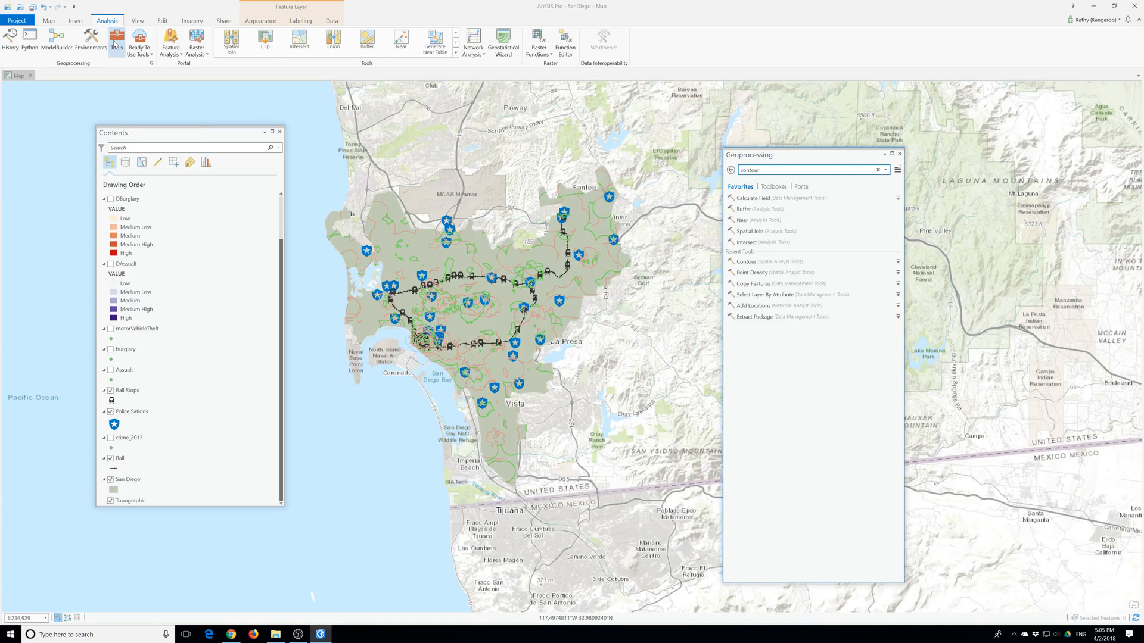
click(752, 273)
click(885, 209)
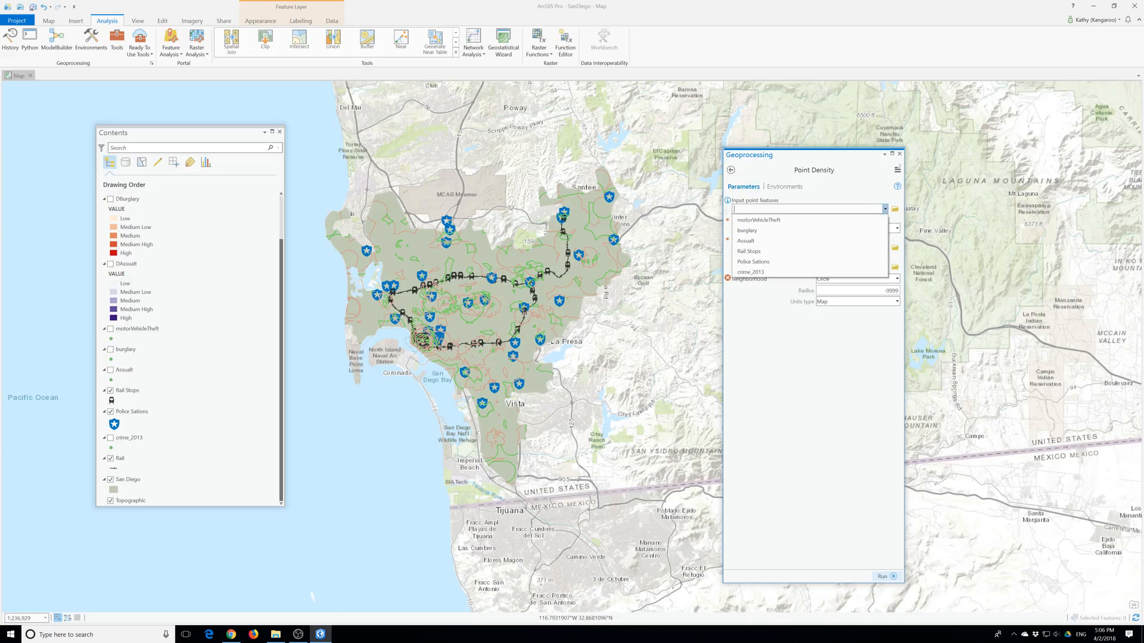
click(764, 223)
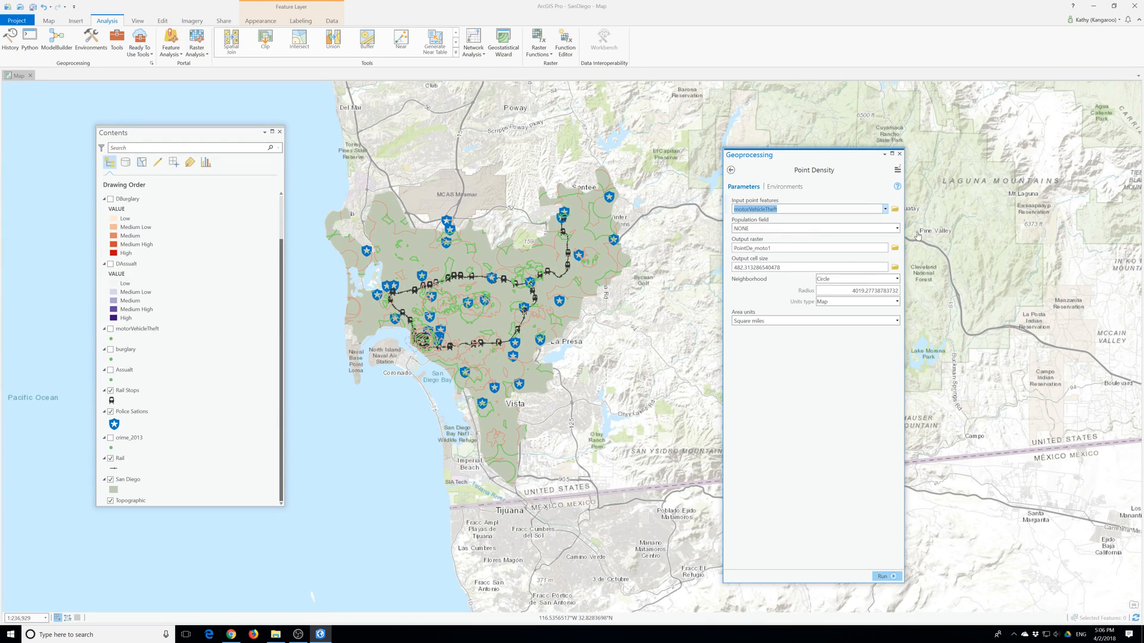
click(786, 228)
click(774, 417)
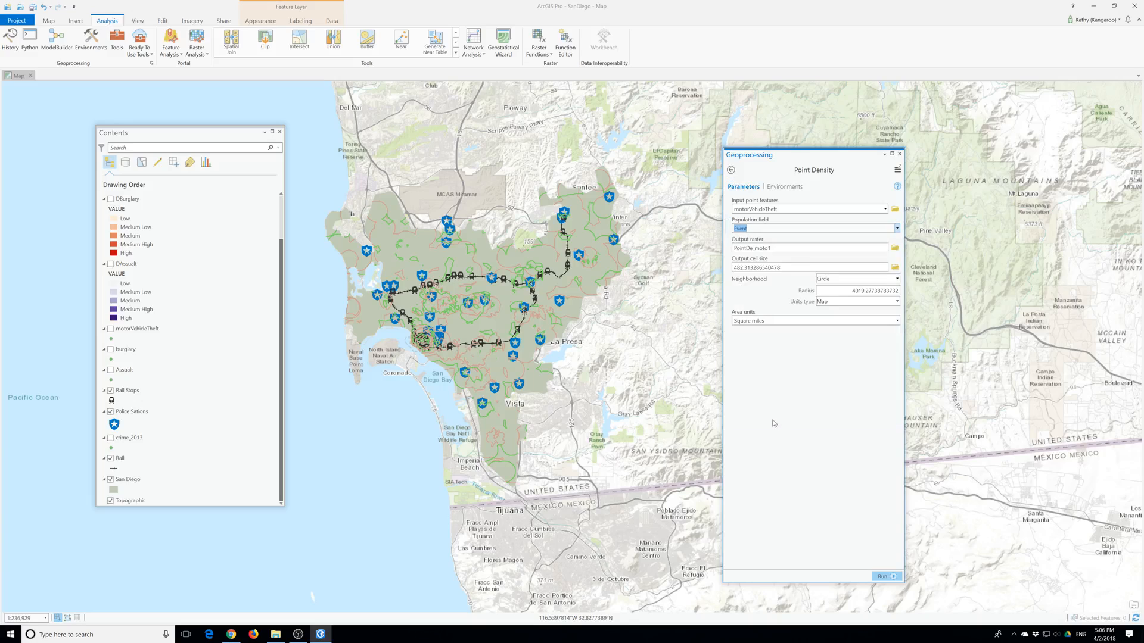
Name the output raster DMotorVehicleTheft, set the output cell size to 70, and run Point Density
click(864, 248)
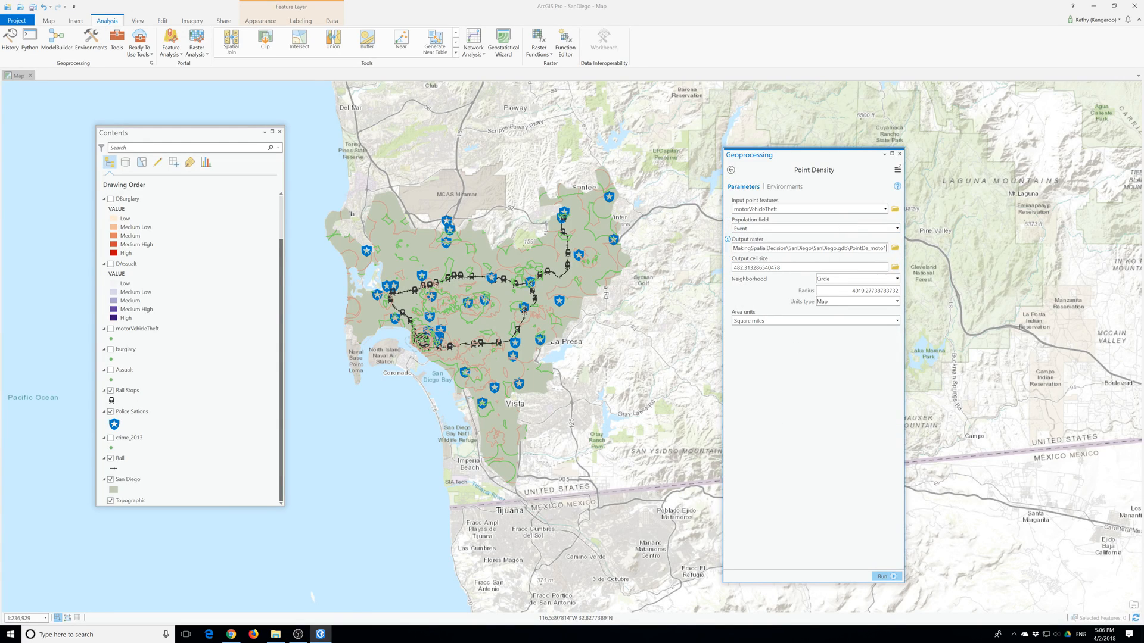
key(BackSpace)
key(BackSpace)
key(BackSpace)
key(BackSpace)
key(BackSpace)
key(BackSpace)
key(BackSpace)
key(BackSpace)
key(BackSpace)
key(BackSpace)
key(BackSpace)
key(BackSpace)
key(BackSpace)
text(DMotorVehicleTheft)
key(Tab)
text(70)
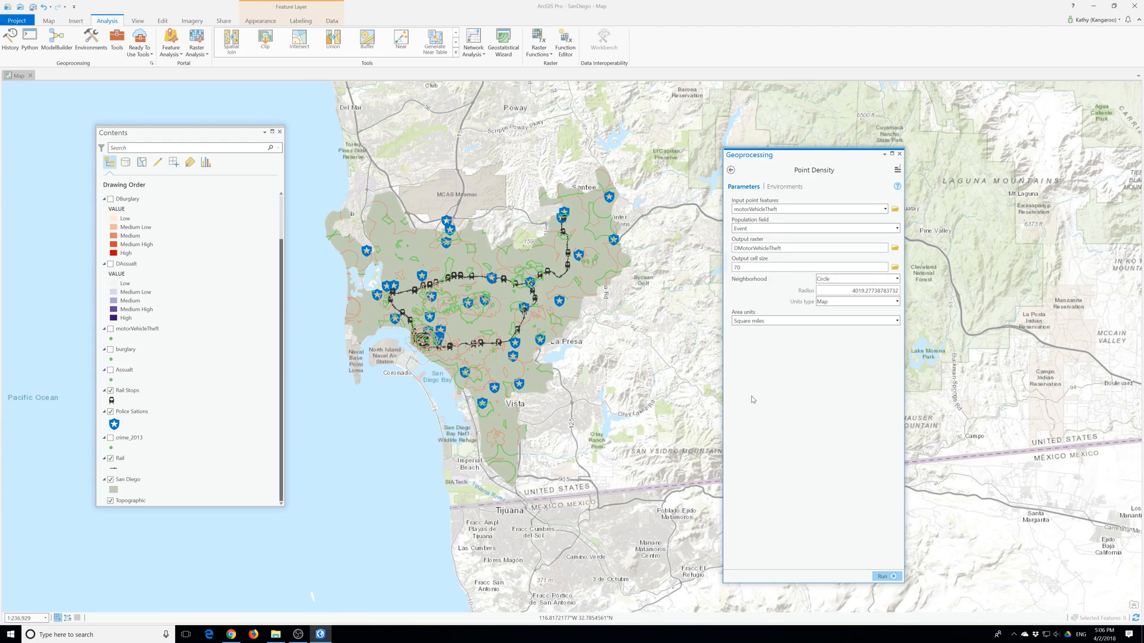
click(886, 579)
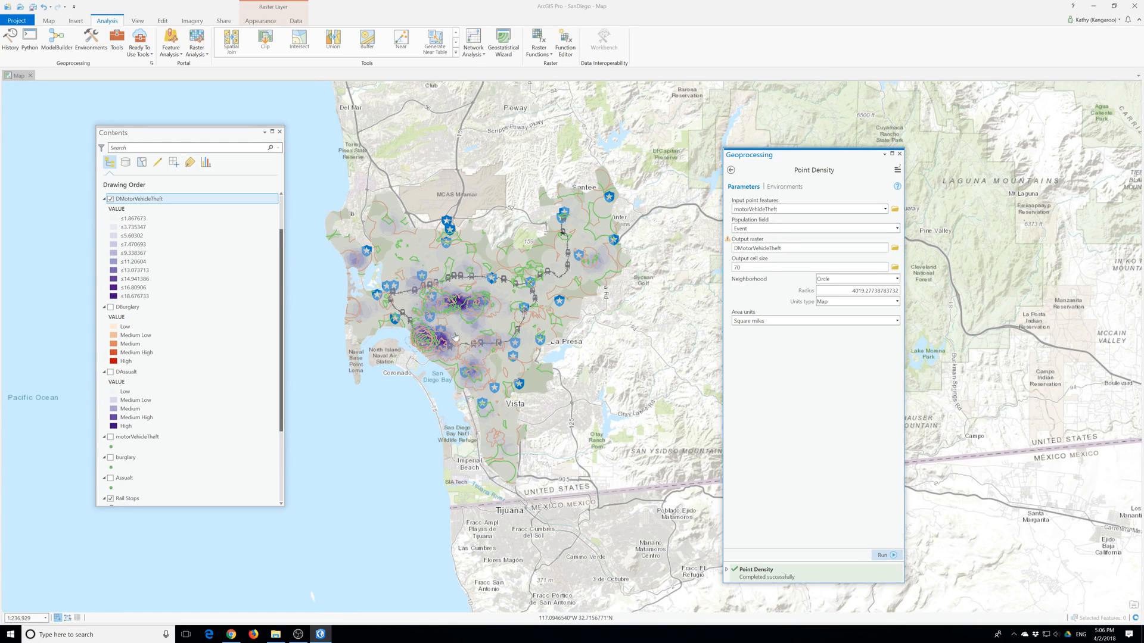
Classify the DMotorVehicleTheft raster into 5 classes with a white-to-black color scheme
click(900, 153)
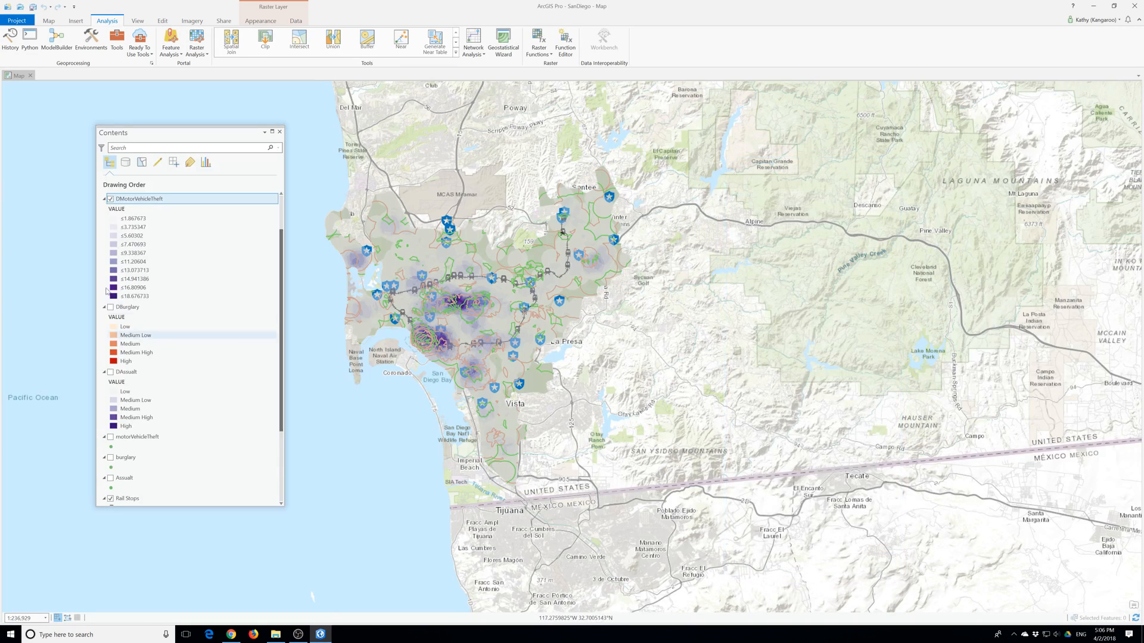
right_click(130, 199)
click(156, 340)
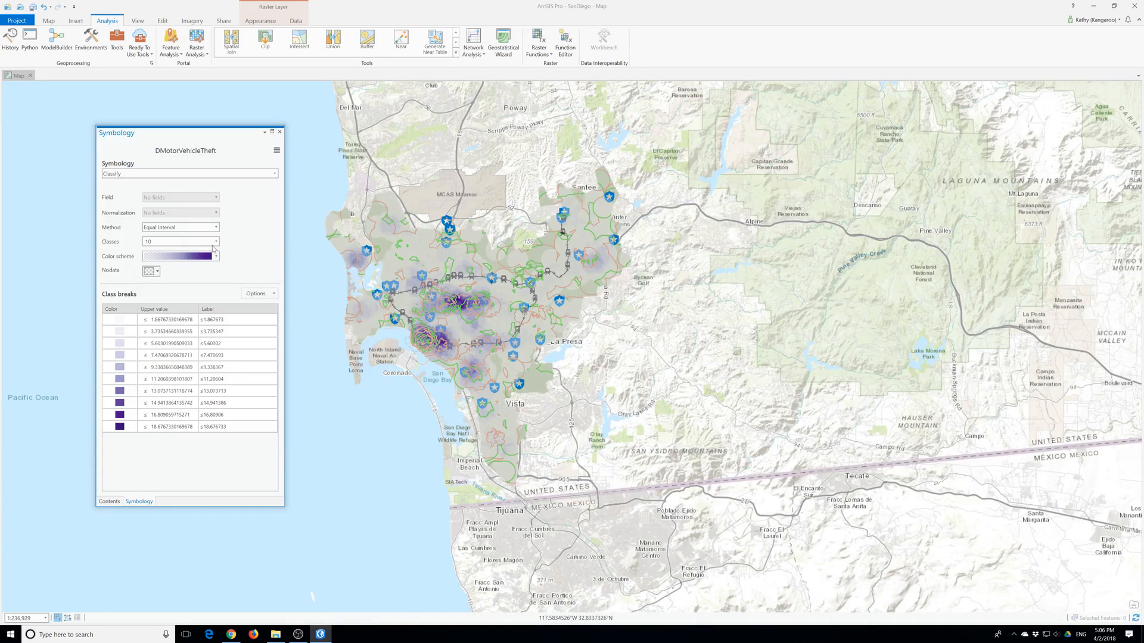
click(215, 242)
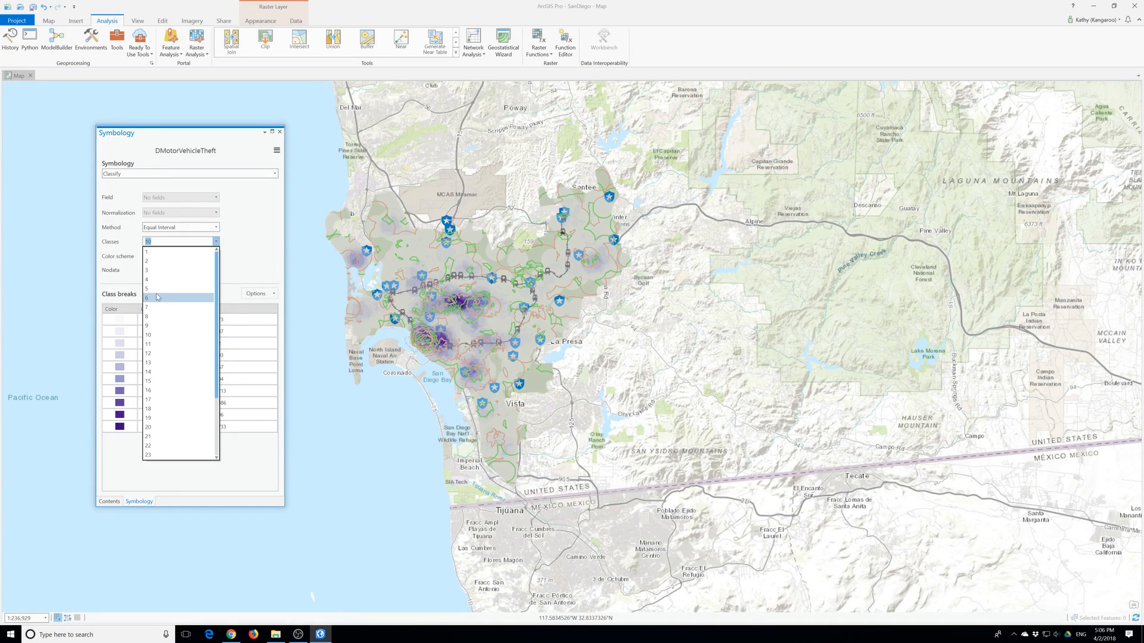
click(156, 289)
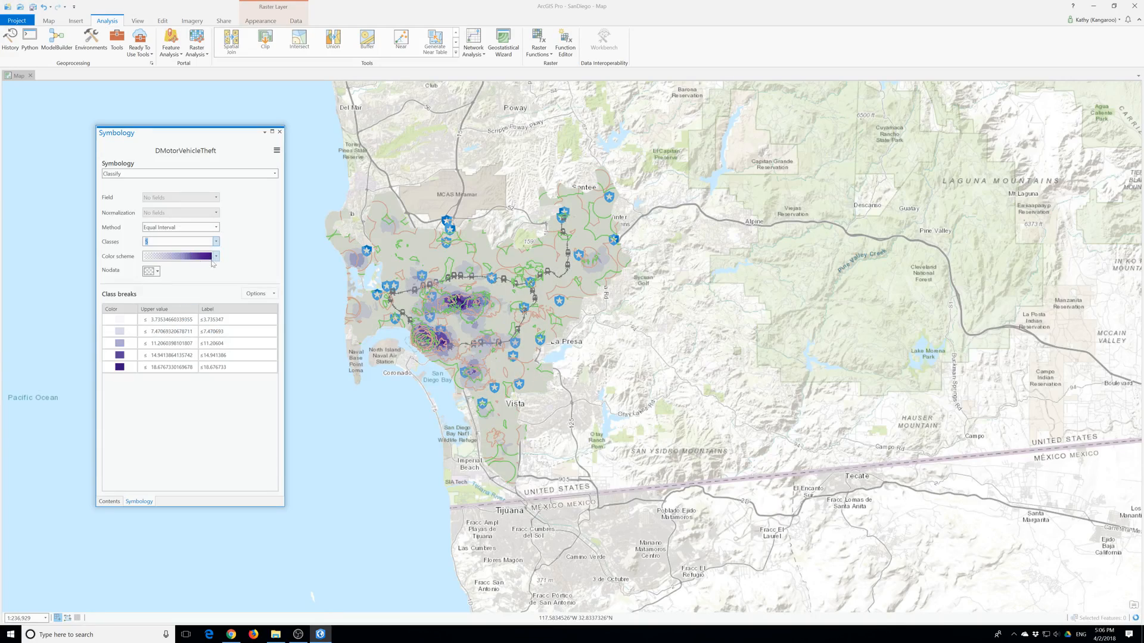
click(215, 257)
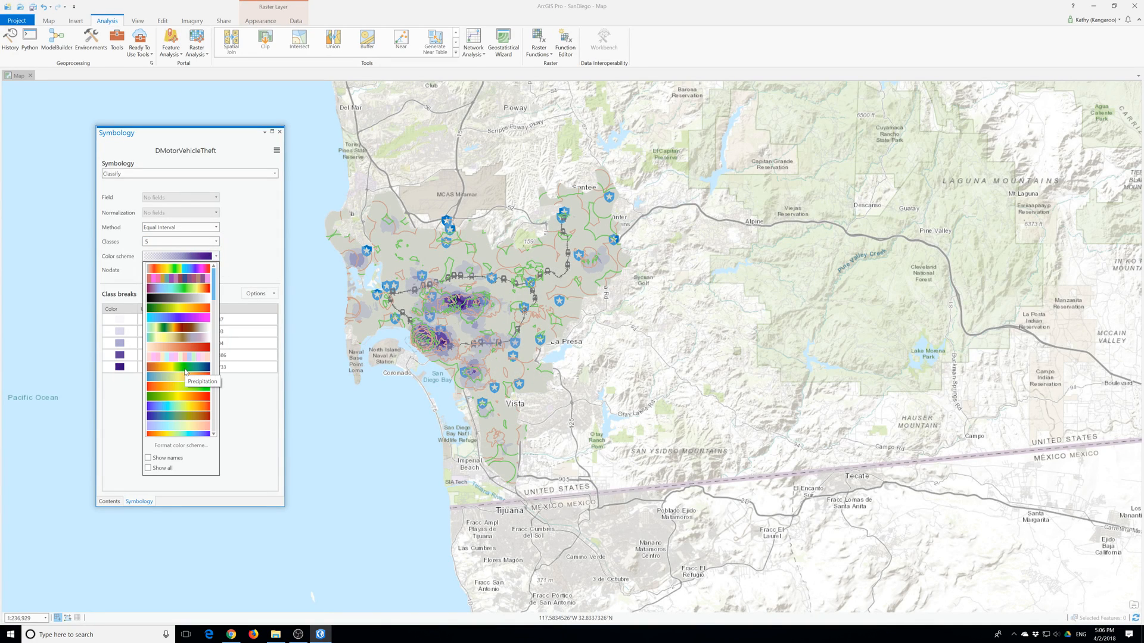
scroll(185, 373, down, 3)
scroll(184, 372, down, 3)
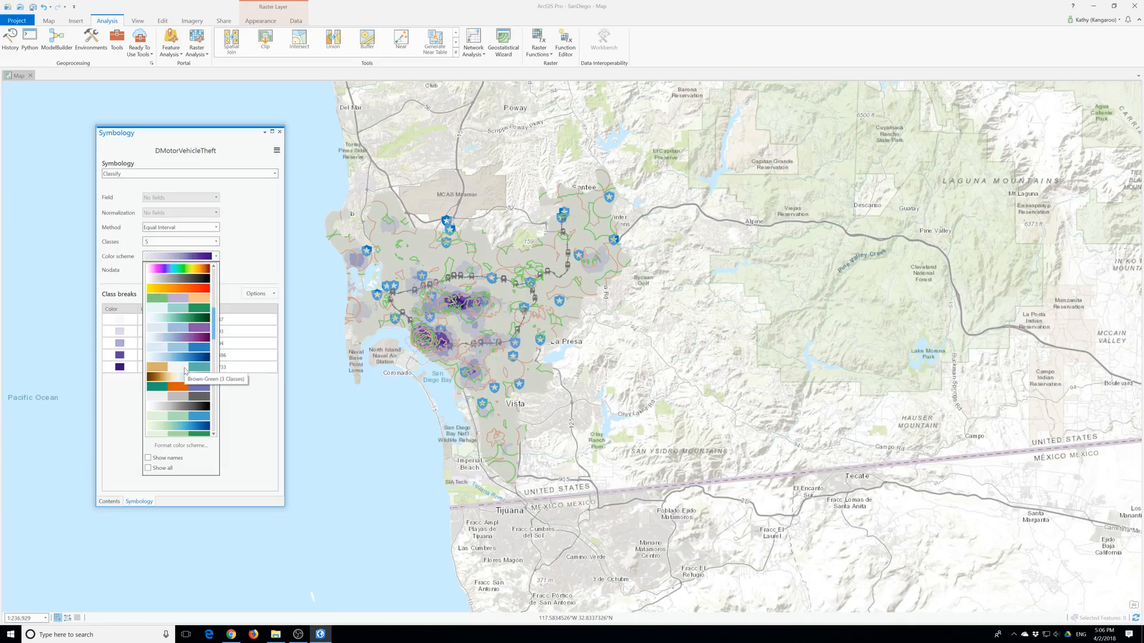
click(195, 407)
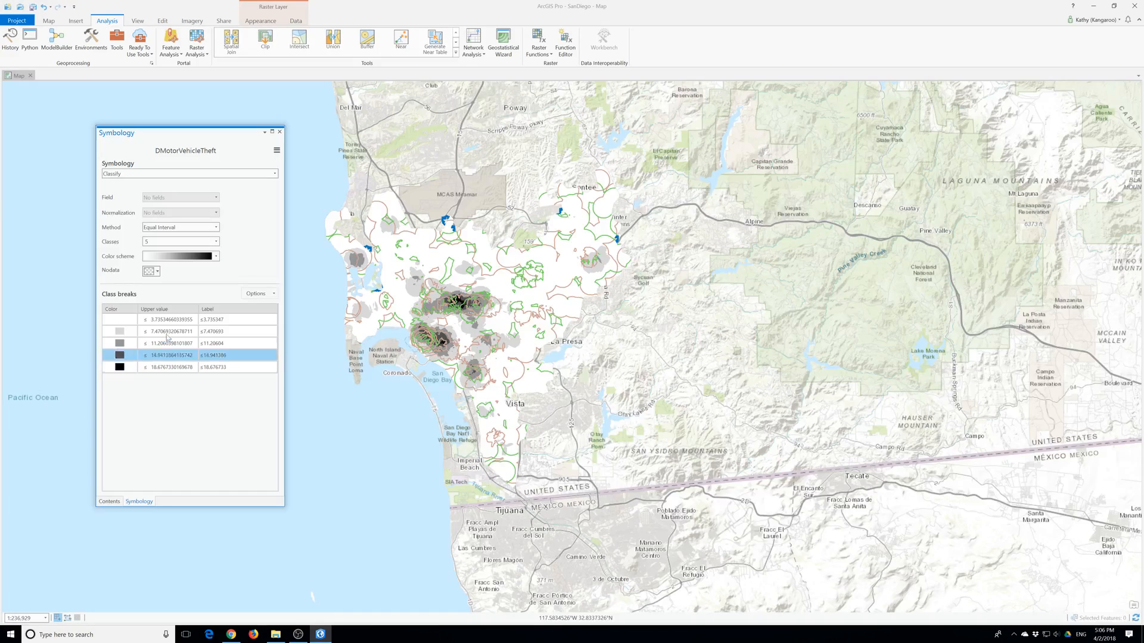
Label the three lowest DMotorVehicleTheft classes Low, Meidum Low and Medium, in ascending order
double_click(216, 320)
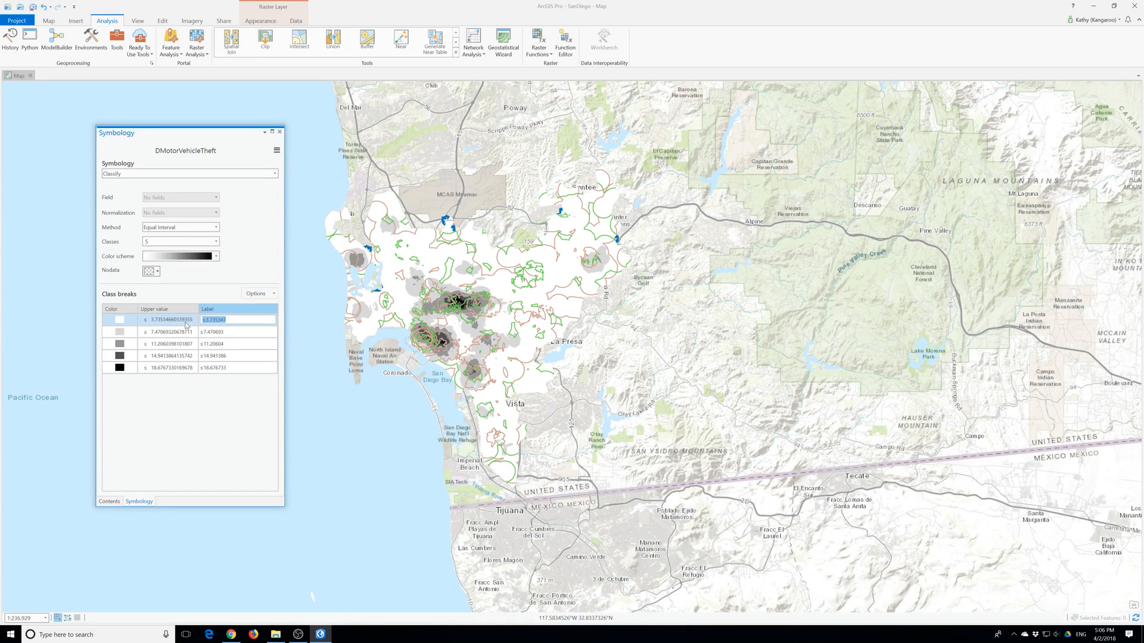
text(Low)
click(230, 333)
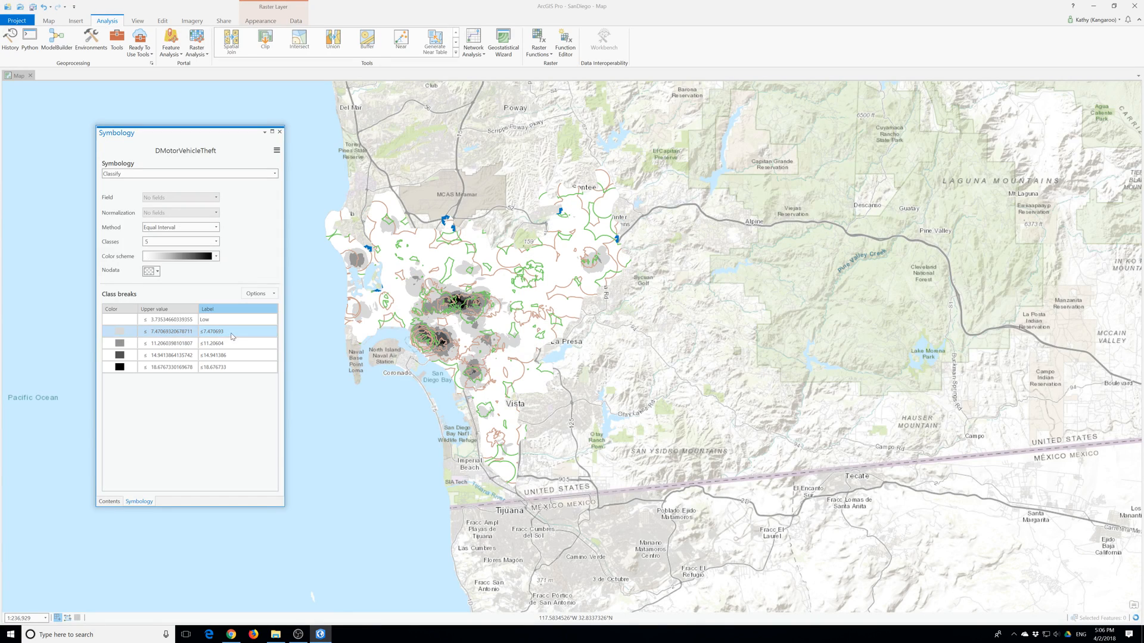
click(231, 333)
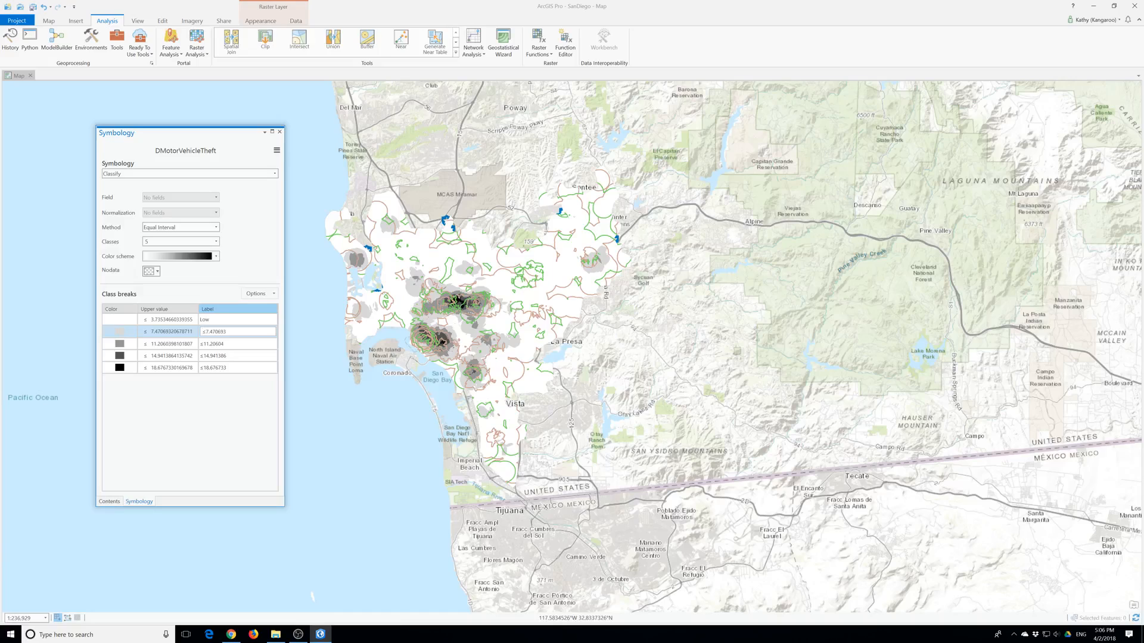
drag(230, 333, 175, 331)
text(Meidum Low)
click(227, 346)
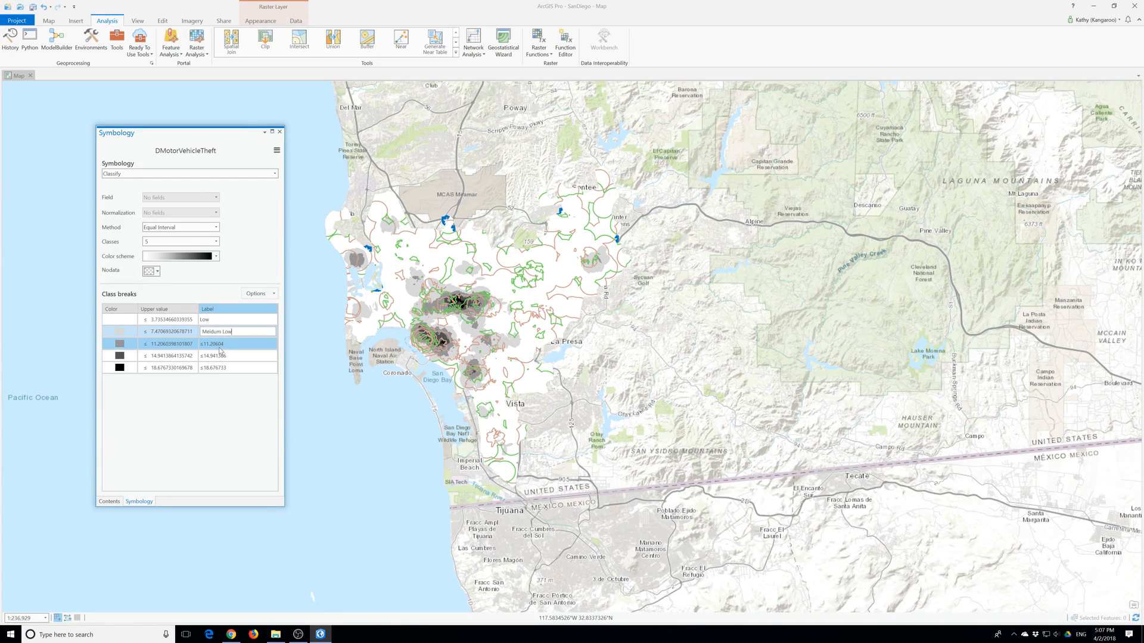
click(220, 345)
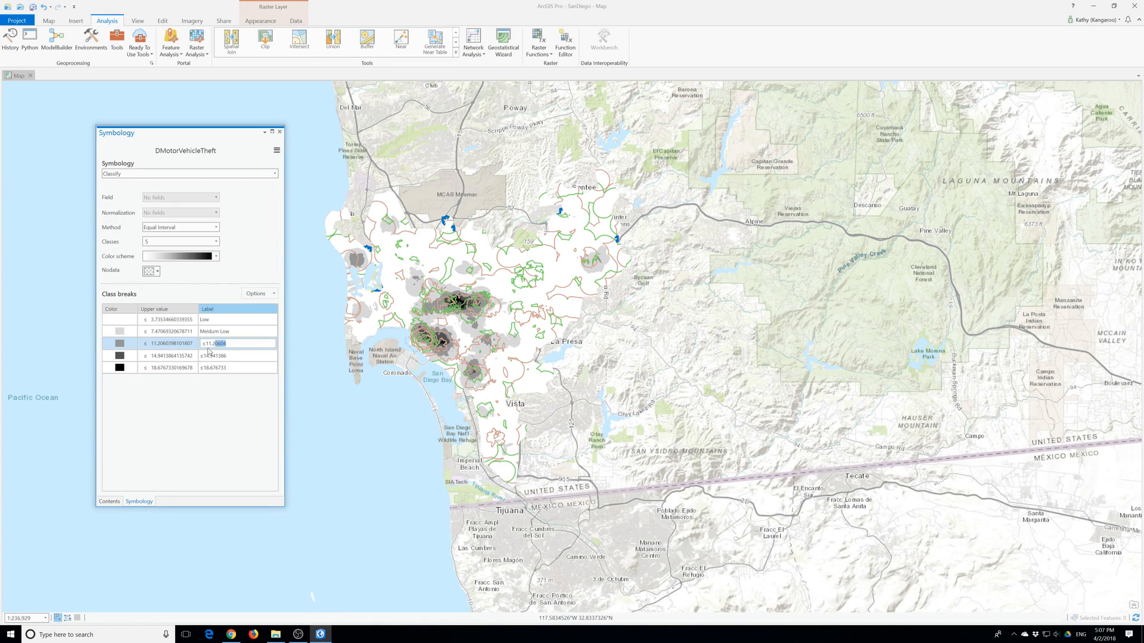
drag(209, 352, 186, 350)
Label the two highest DMotorVehicleTheft classes Medium High and High, and close the symbology settings
click(231, 356)
click(202, 356)
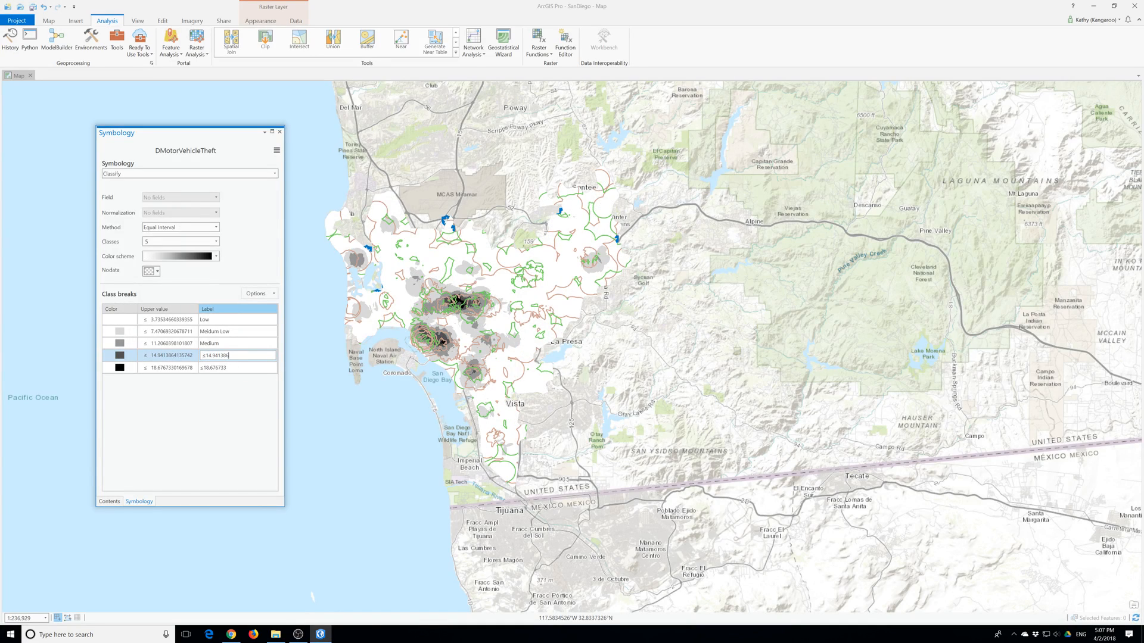
drag(230, 356, 192, 362)
text(Medium High)
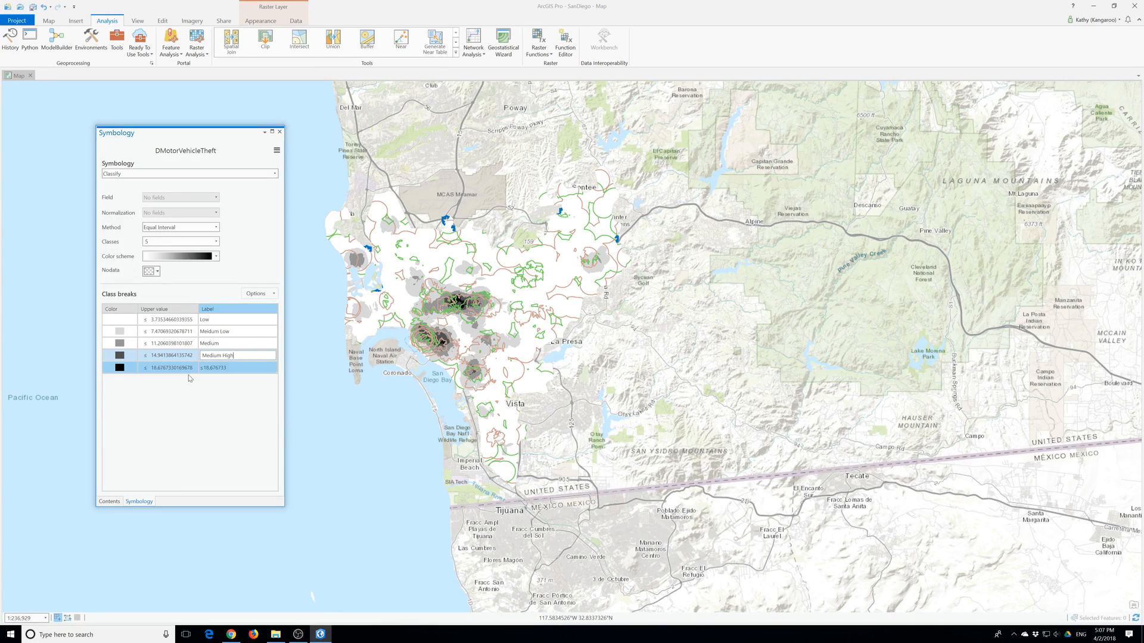
click(217, 369)
click(223, 368)
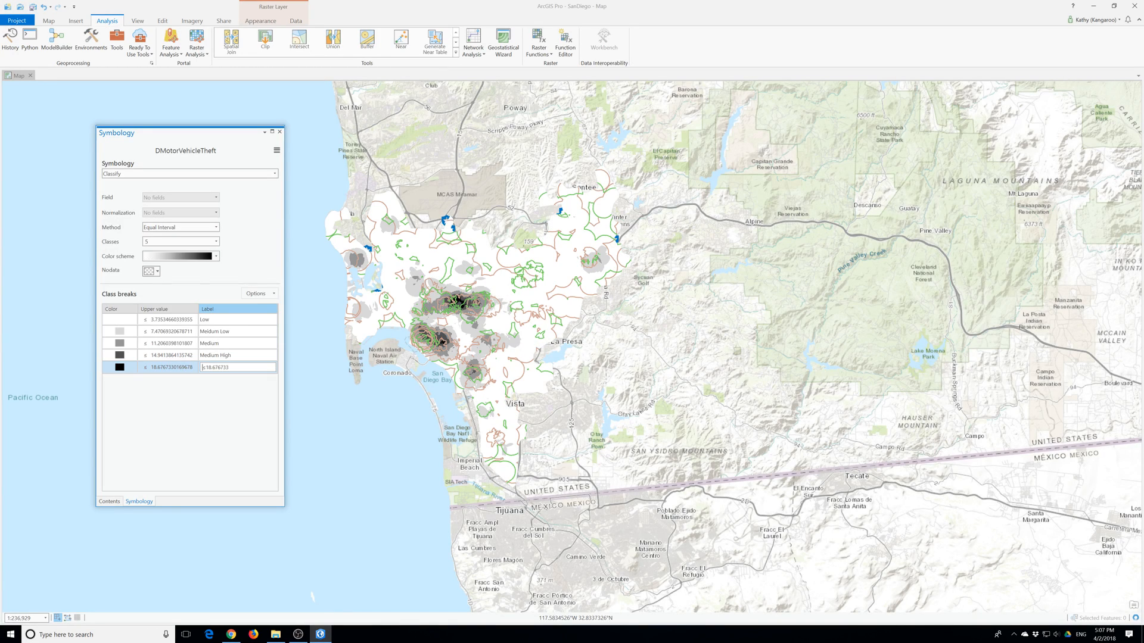
drag(229, 367, 178, 364)
text(High)
click(280, 132)
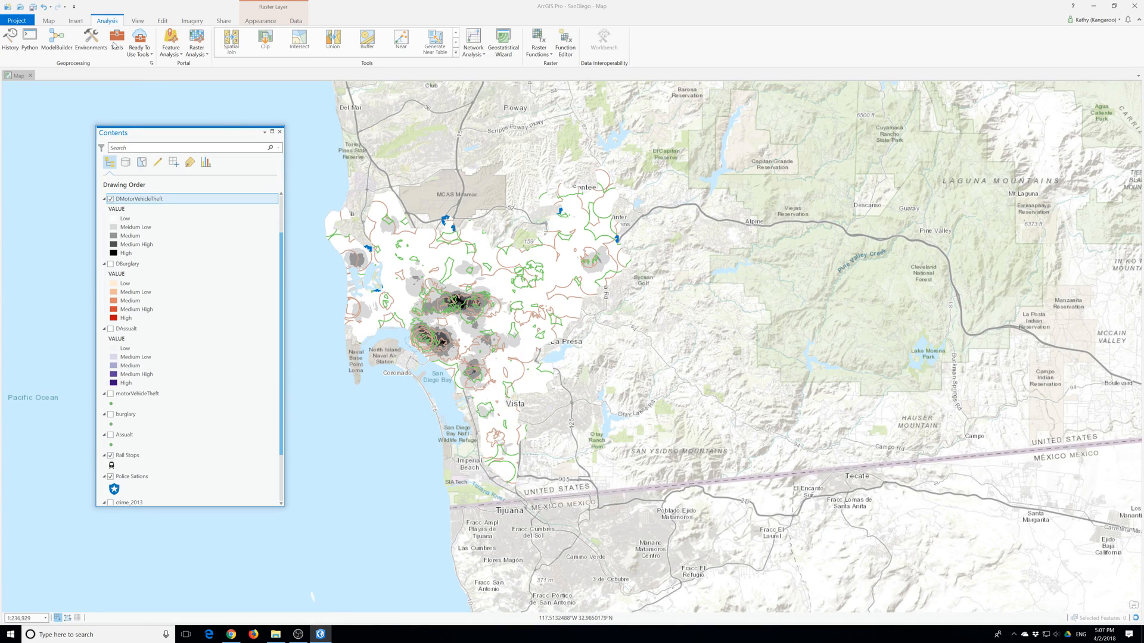
Run the Contour tool on the DMotorVehicleTheft raster with output Contour_DMotorV1 and a contour interval of 5
click(113, 44)
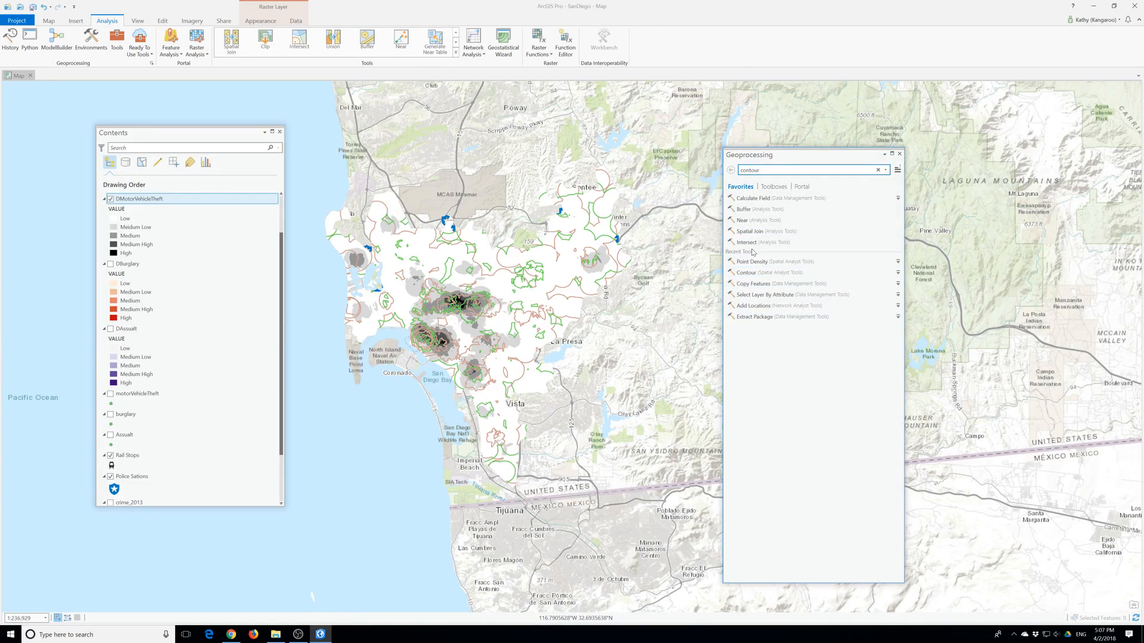
click(749, 273)
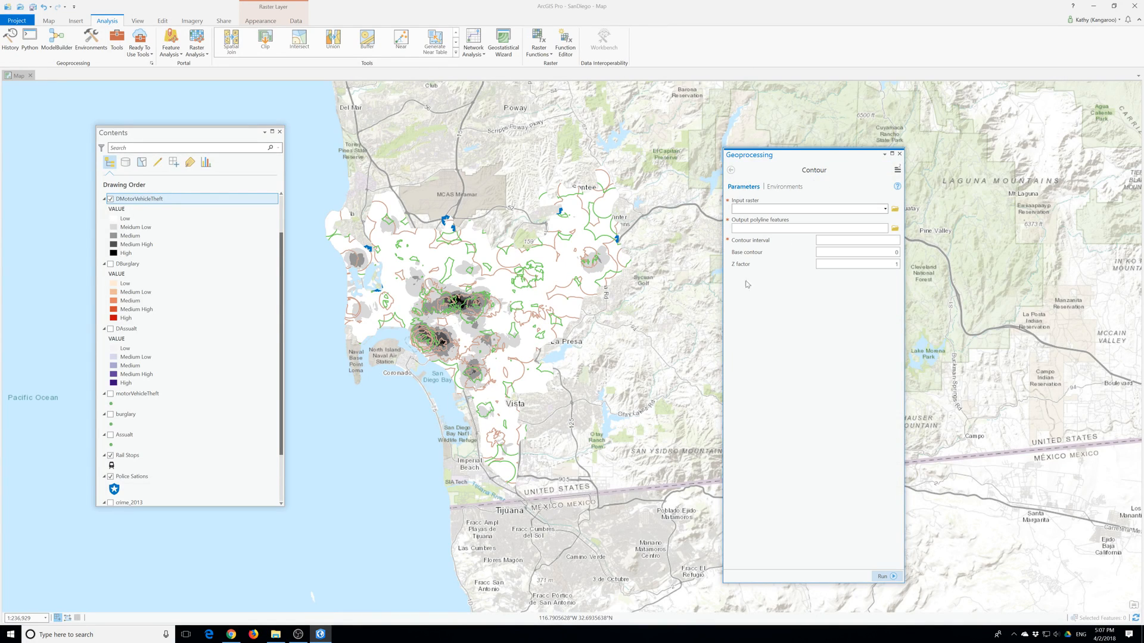
click(885, 209)
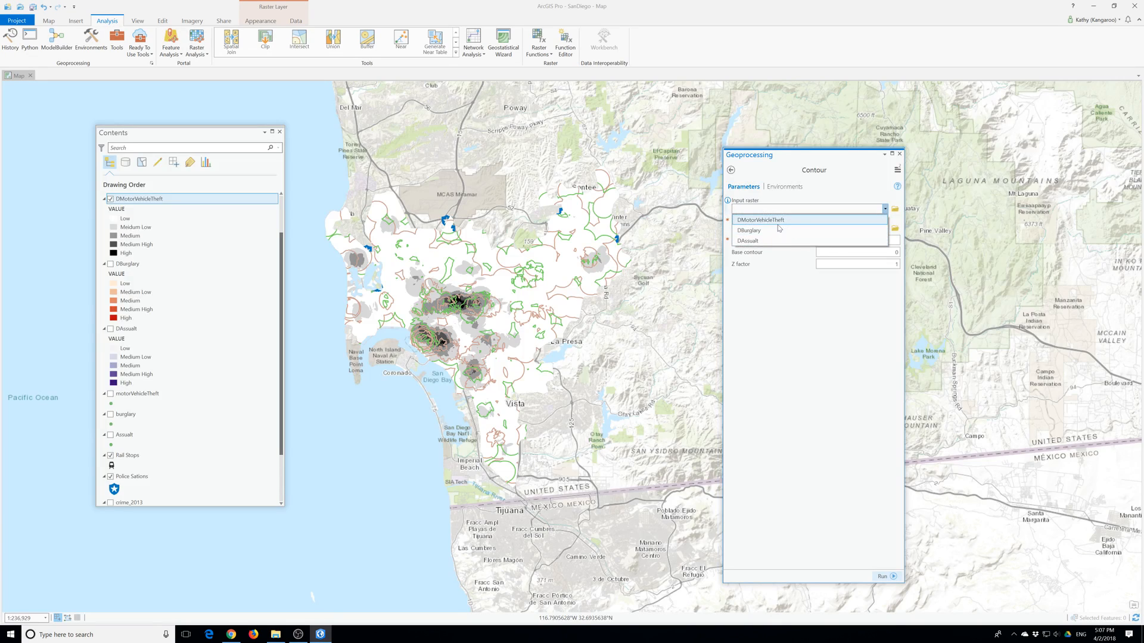
click(777, 223)
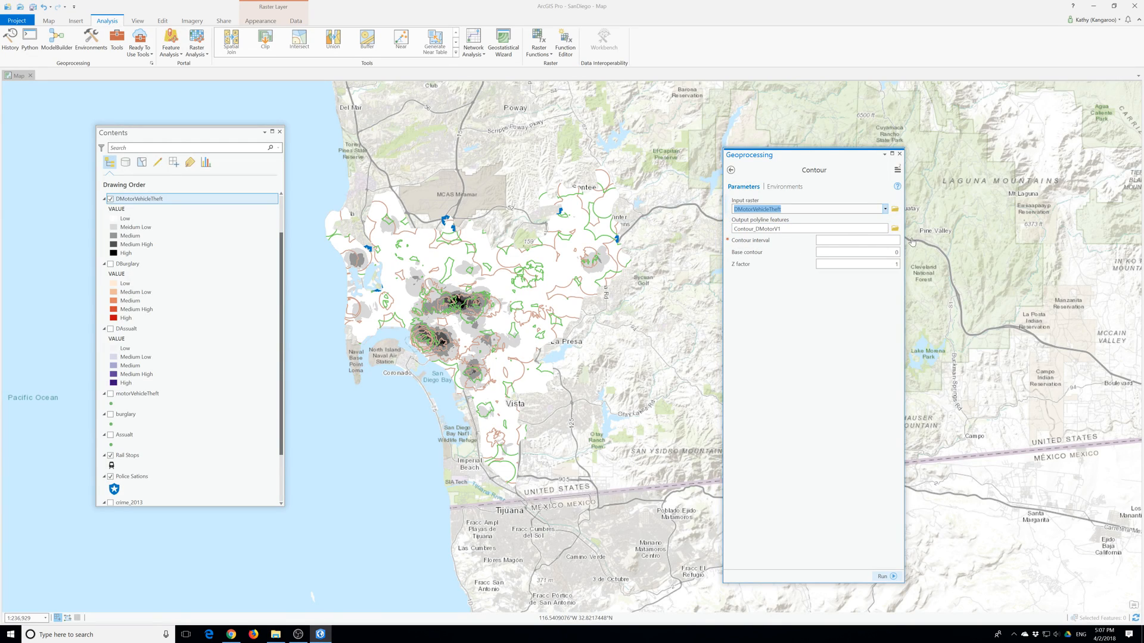
click(898, 240)
click(884, 577)
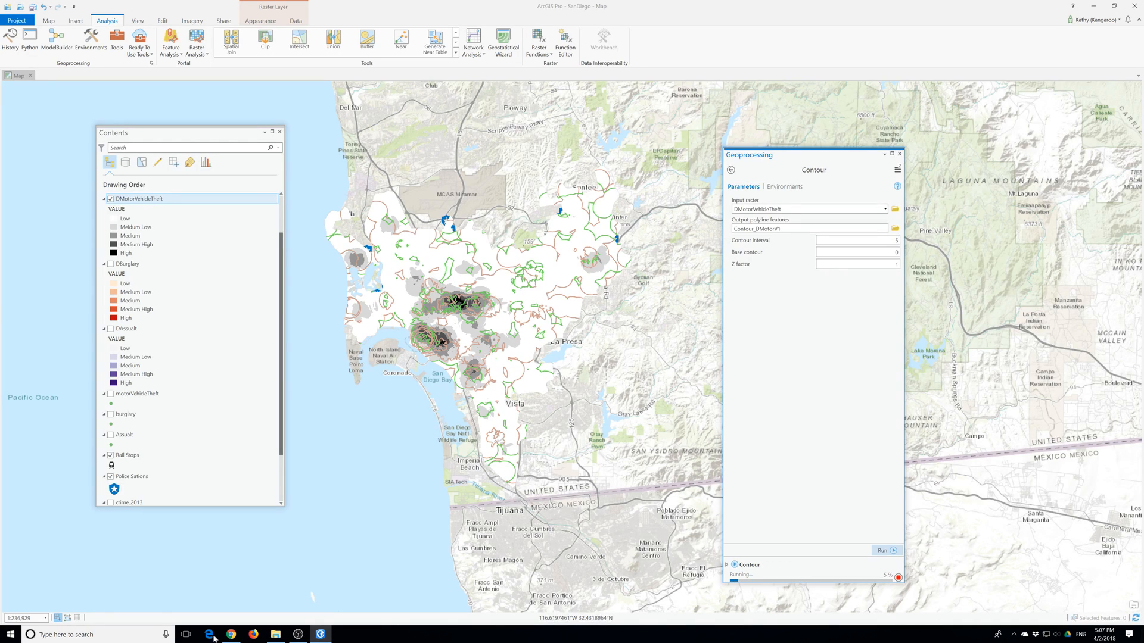
Hide the DMotorVehicleTheft density raster and keep the assault, burglary and motor vehicle theft contour layers displayed
click(110, 200)
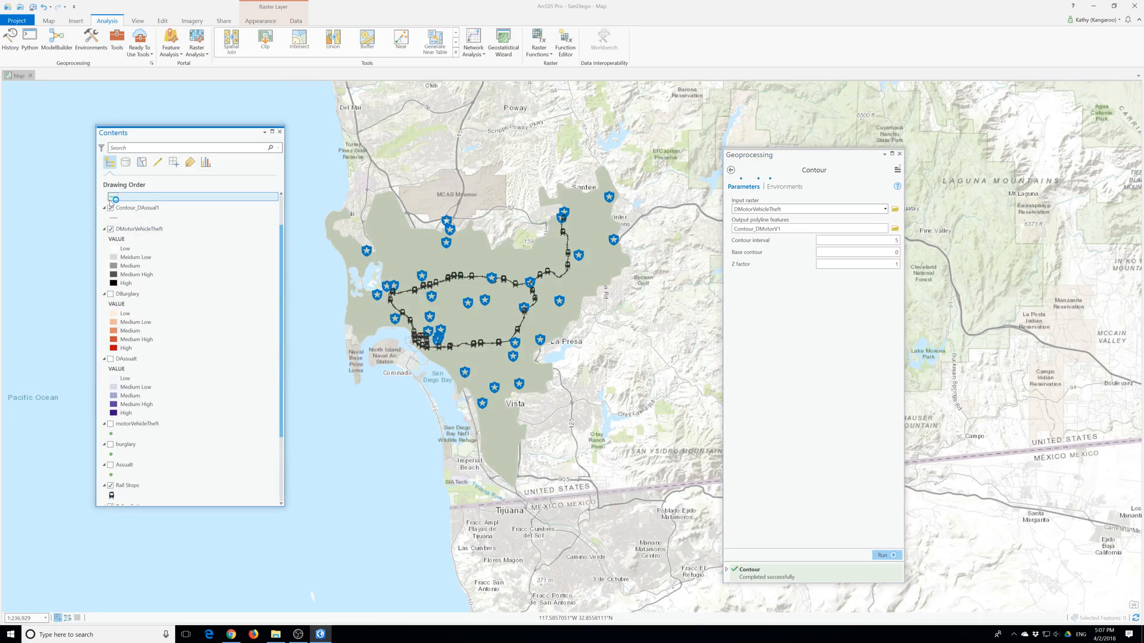
click(112, 209)
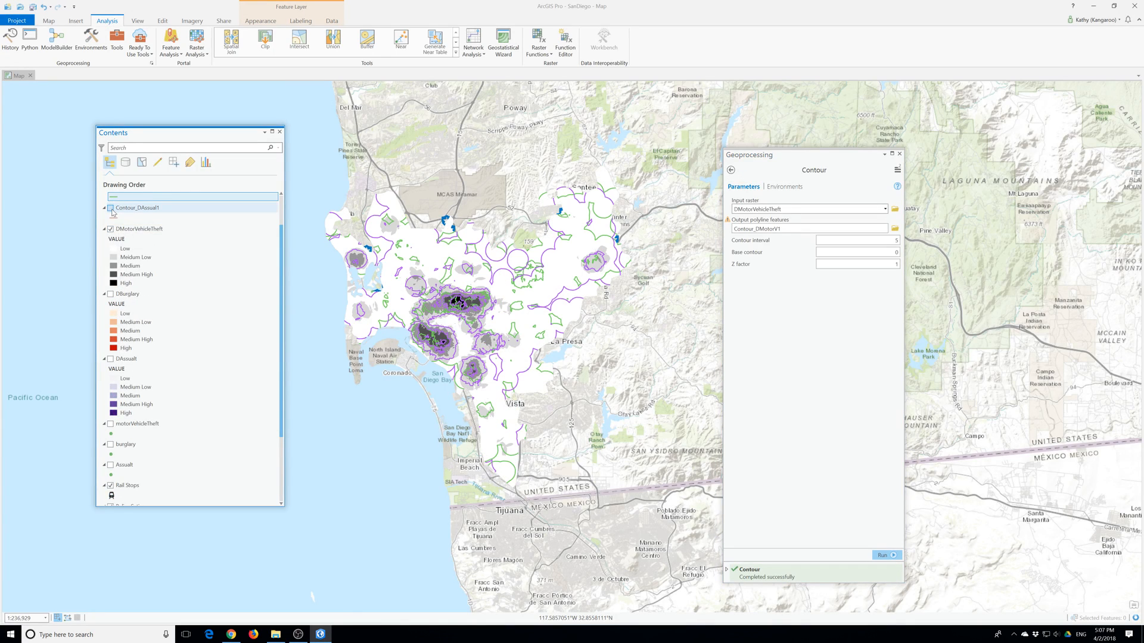
scroll(125, 232, up, 2)
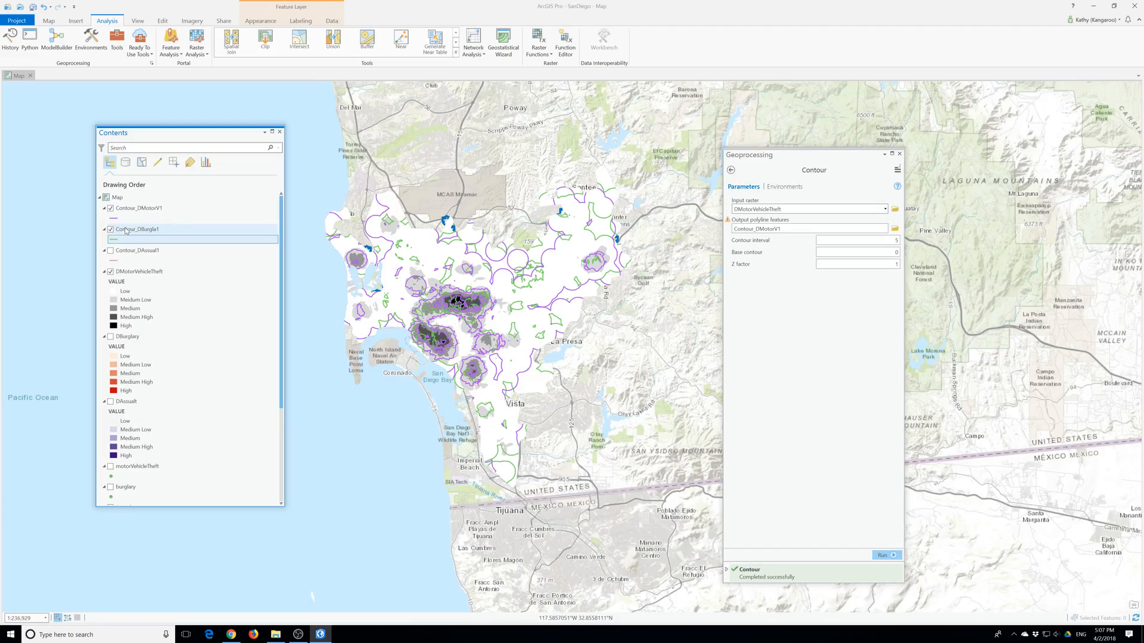
click(109, 274)
click(110, 272)
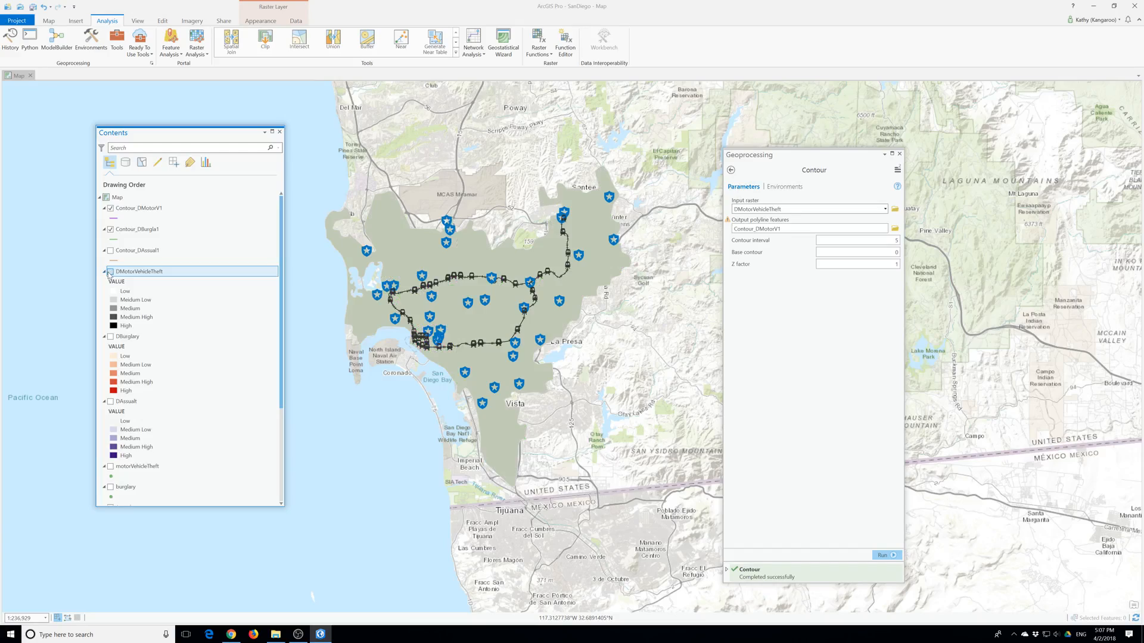
click(110, 251)
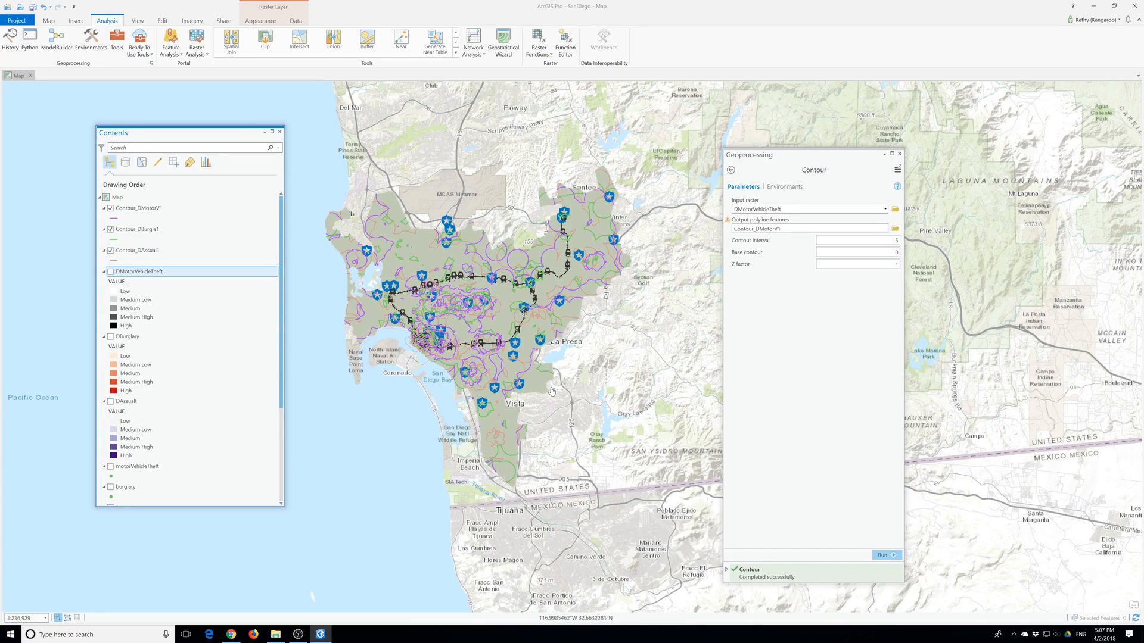
Examine the overlapping crime contours around central San Diego and close the Contour tool
scroll(365, 243, up, 3)
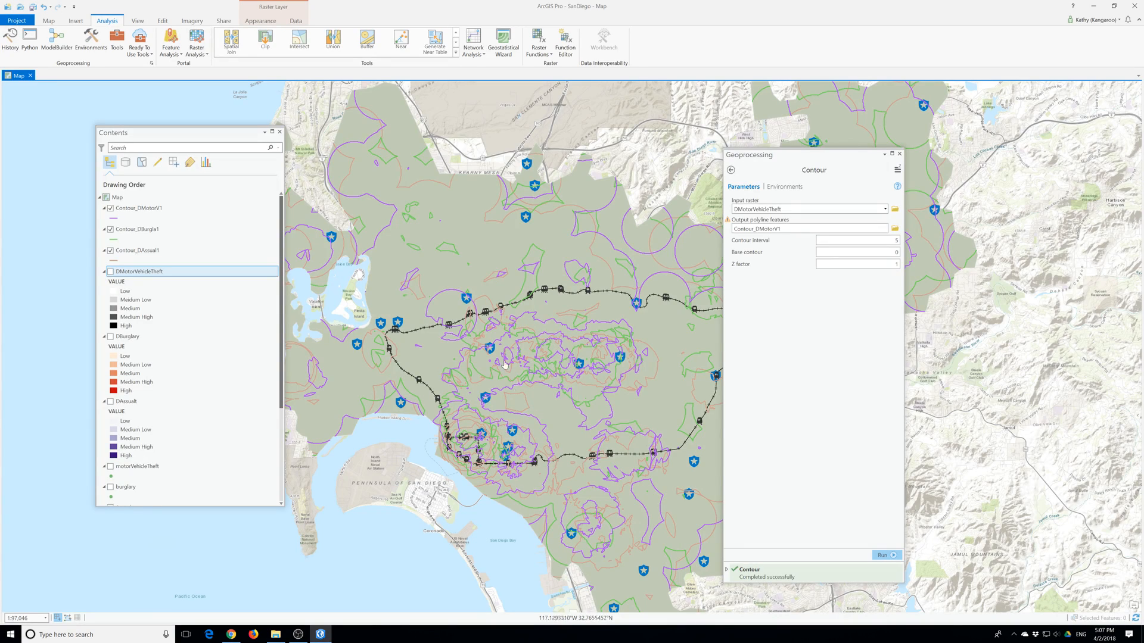
scroll(526, 403, down, 1)
scroll(526, 403, down, 1)
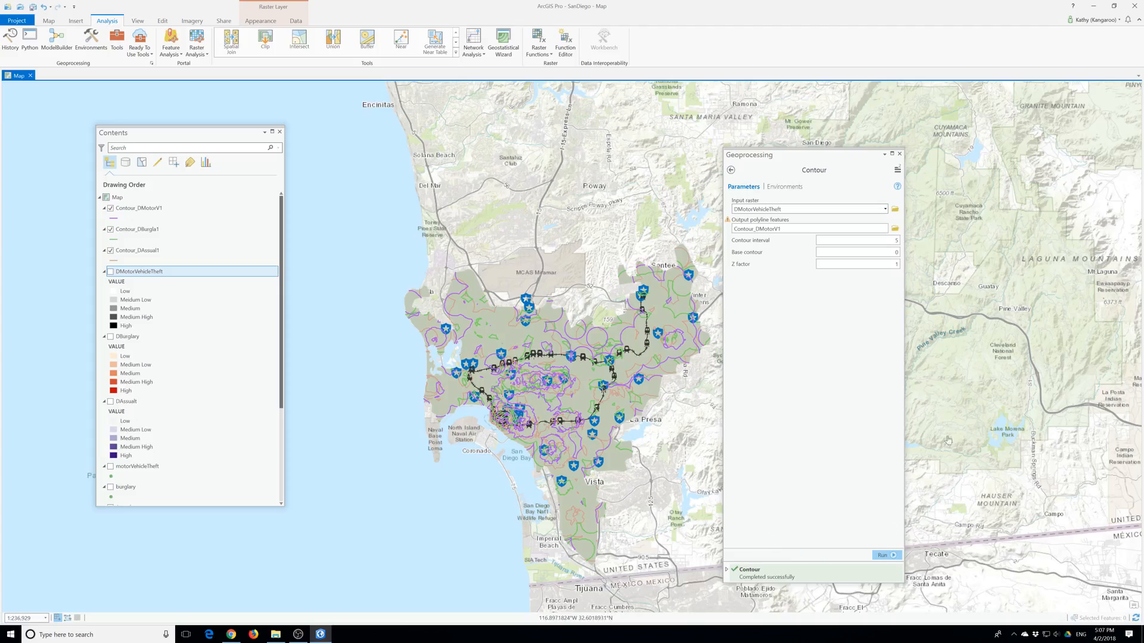
click(900, 154)
click(900, 154)
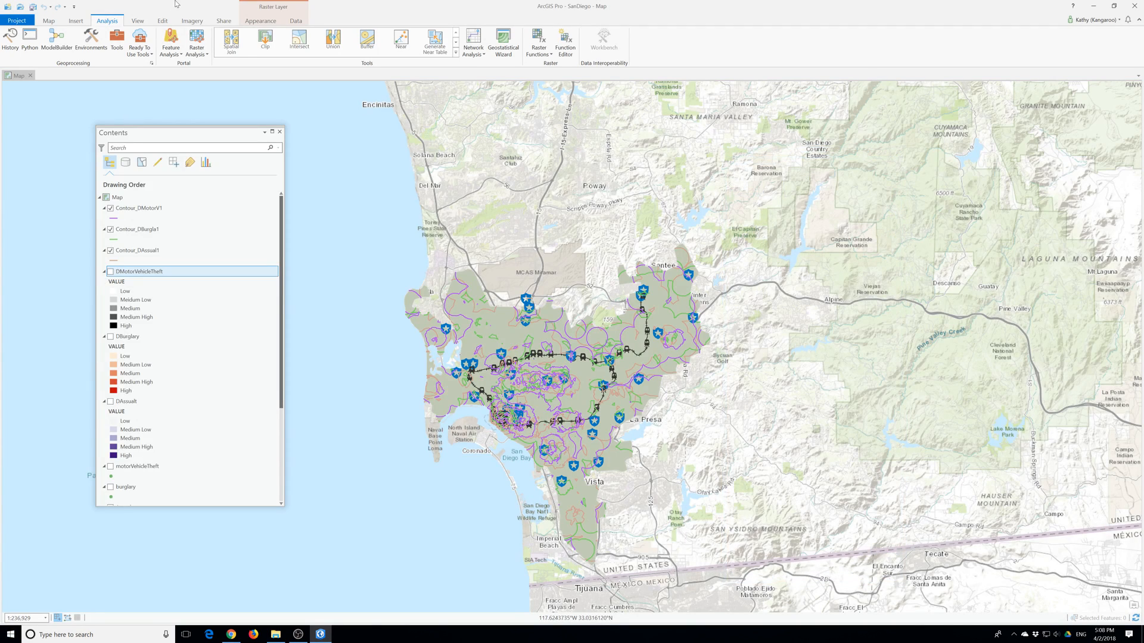
click(67, 50)
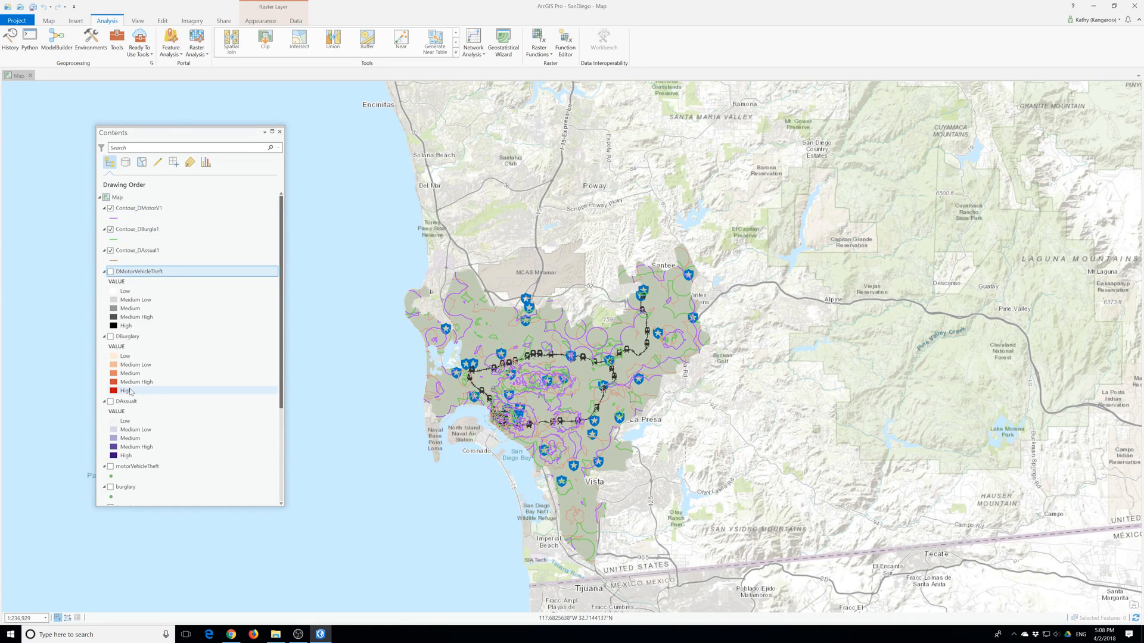
Give the San Diego boundary polygon a red fill, a 2 pt outline width and no outline color, and apply it
scroll(131, 392, down, 4)
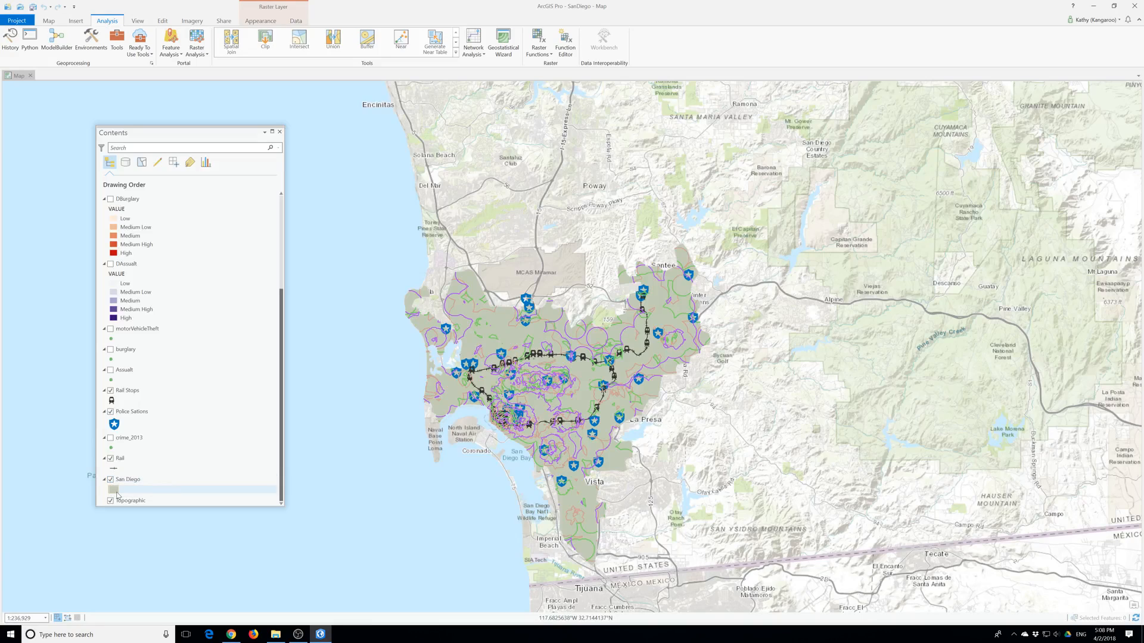
click(116, 492)
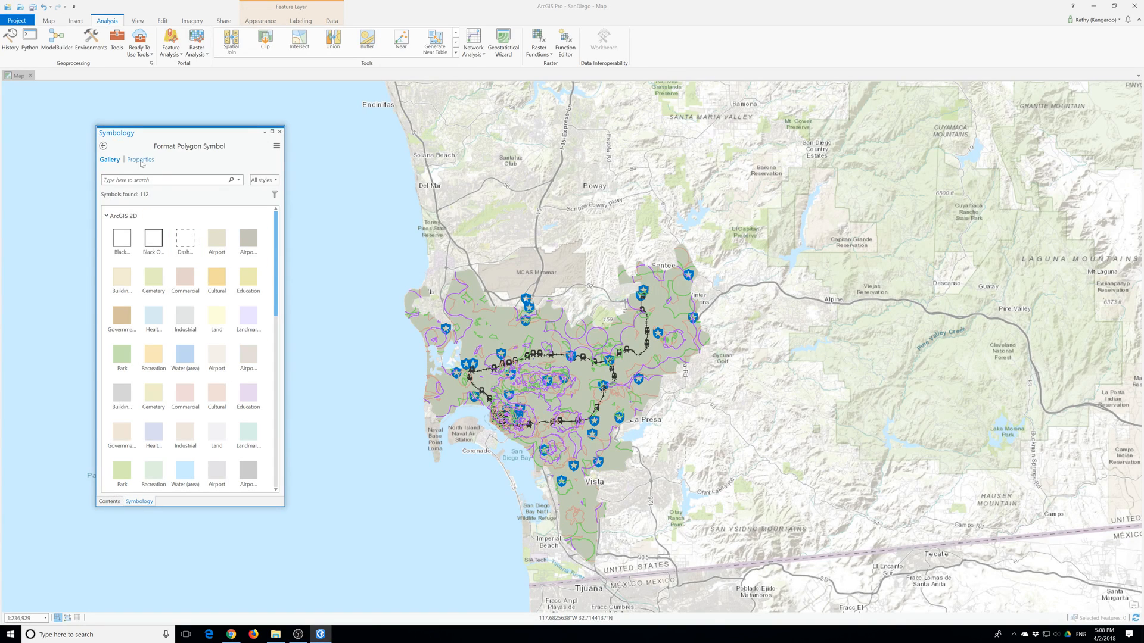
click(138, 160)
click(278, 218)
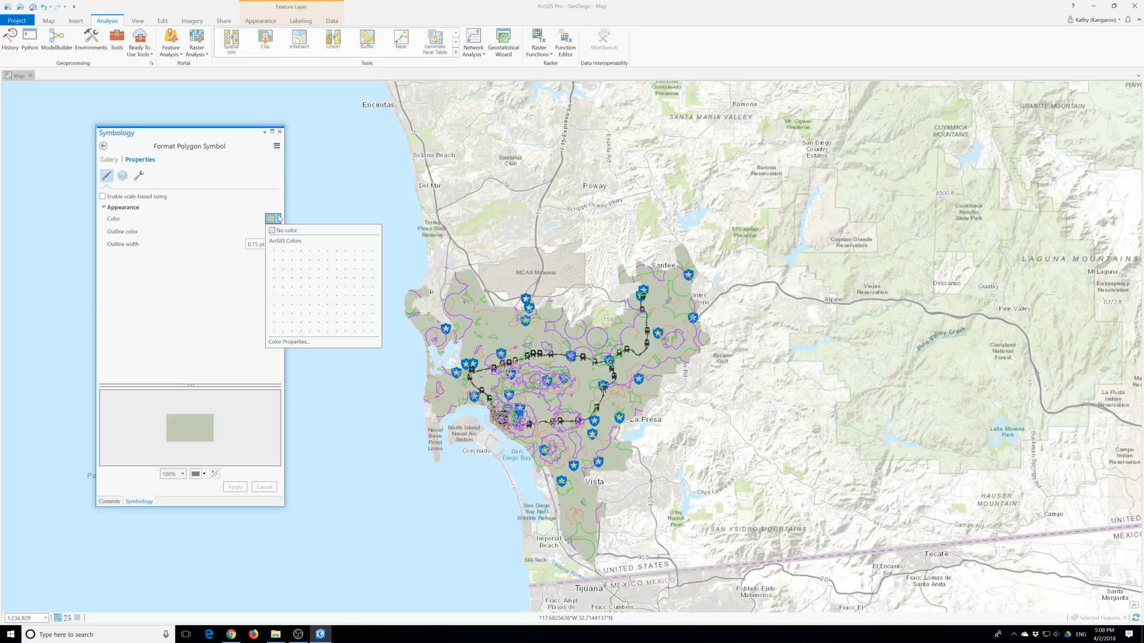
click(285, 269)
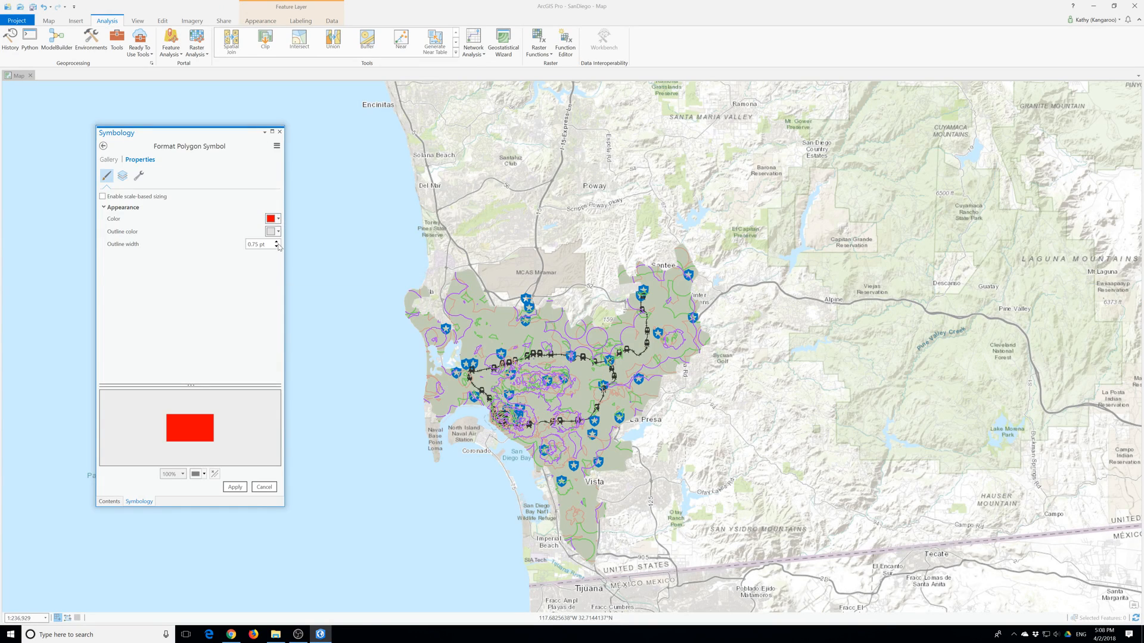
drag(258, 244, 172, 180)
text(2)
click(277, 232)
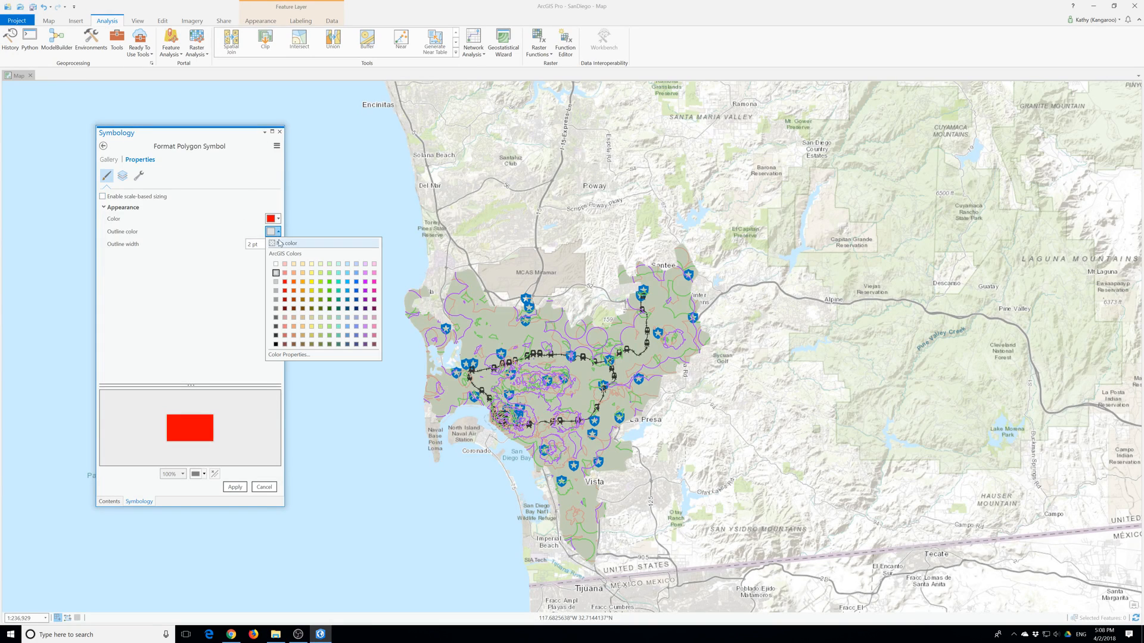
click(298, 240)
click(236, 488)
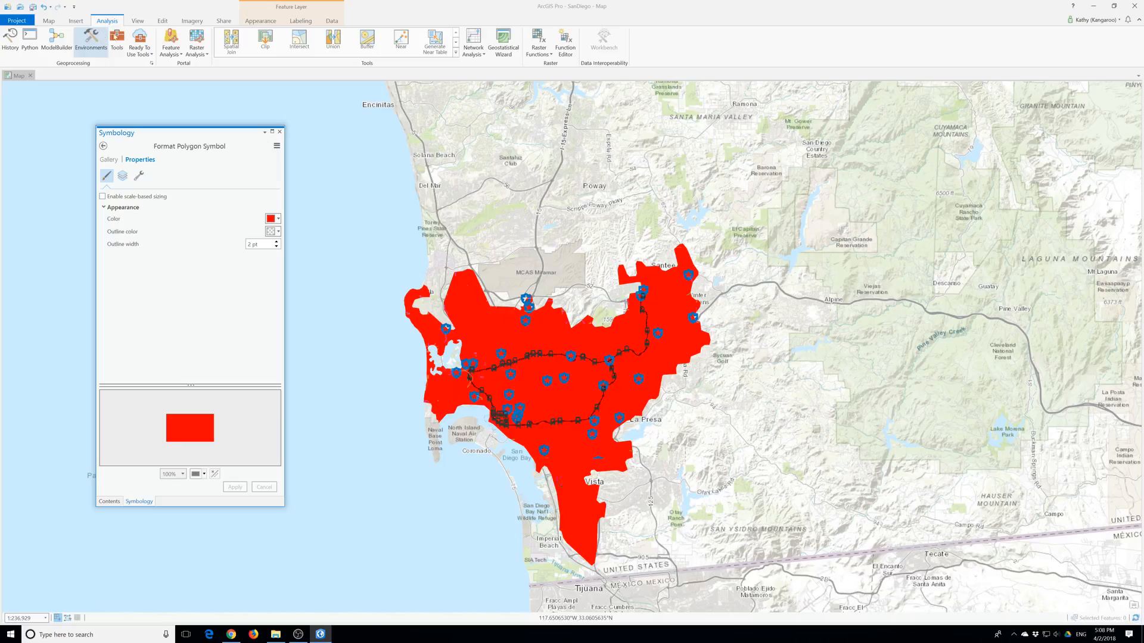
Switch the map's basemap to Imagery and close the symbology settings
click(49, 21)
click(143, 40)
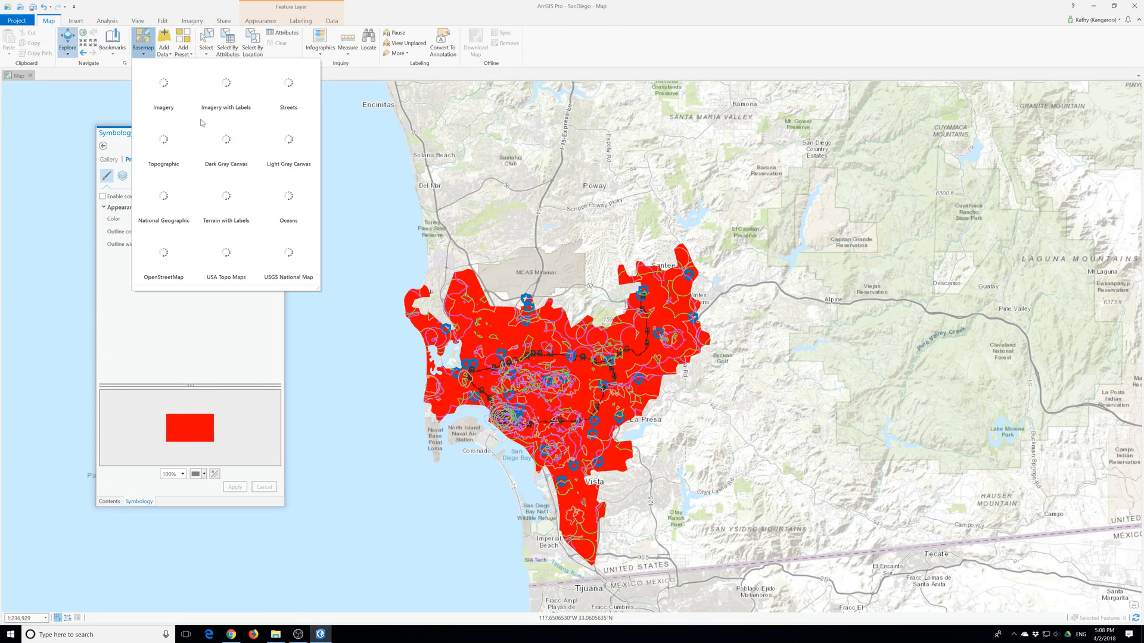
click(246, 214)
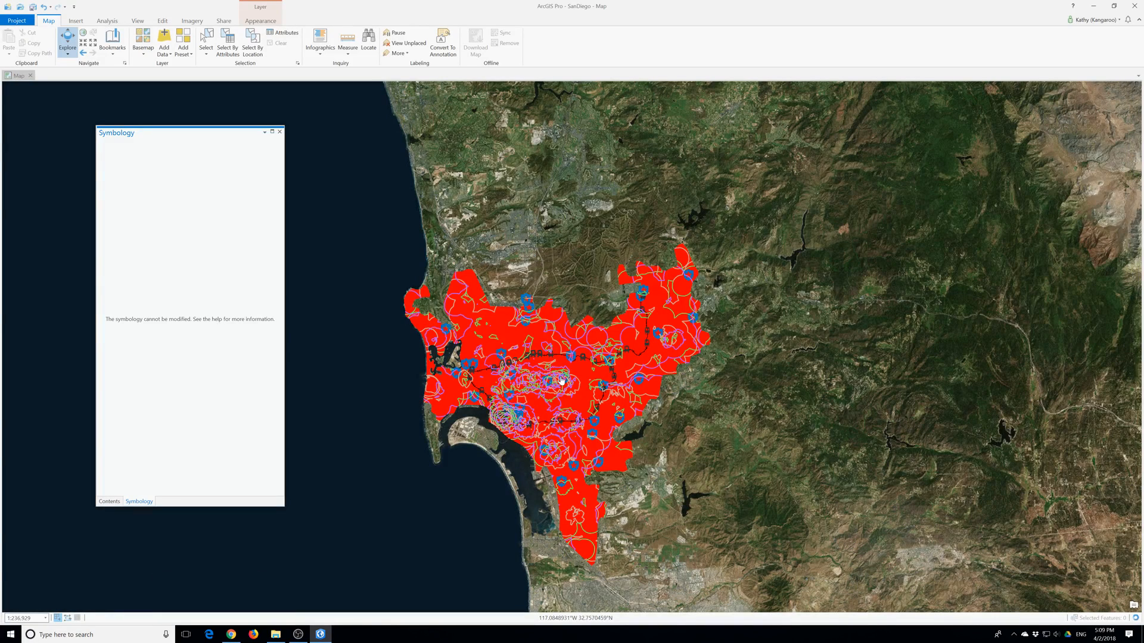
click(280, 131)
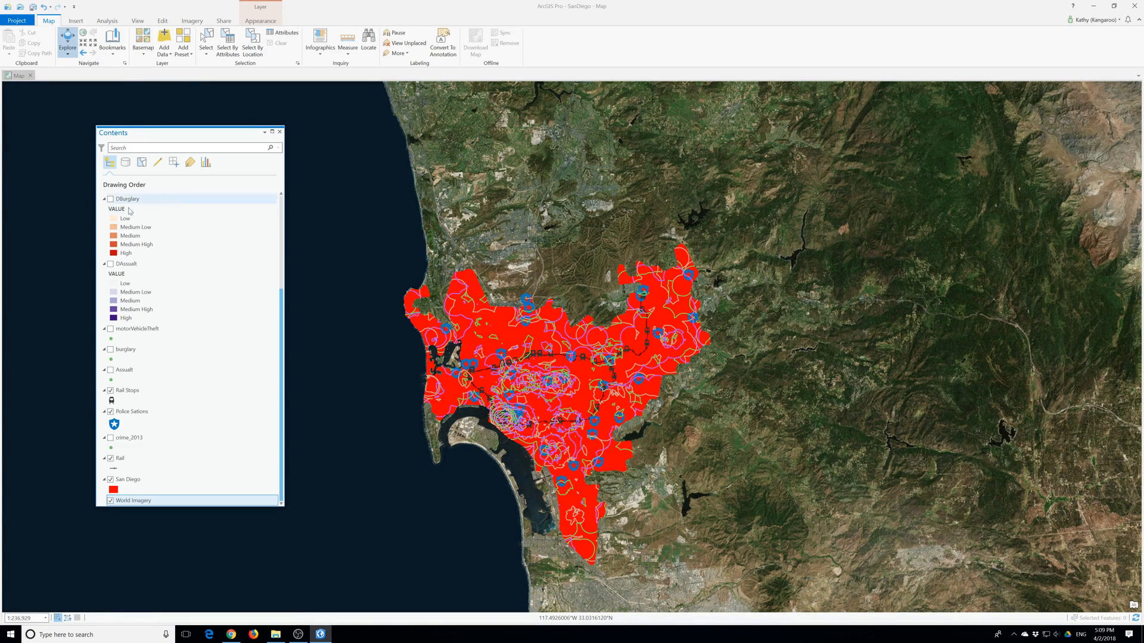
Restyle the San Diego boundary symbol with no fill color and a red outline, and inspect the city area on the map
right_click(129, 480)
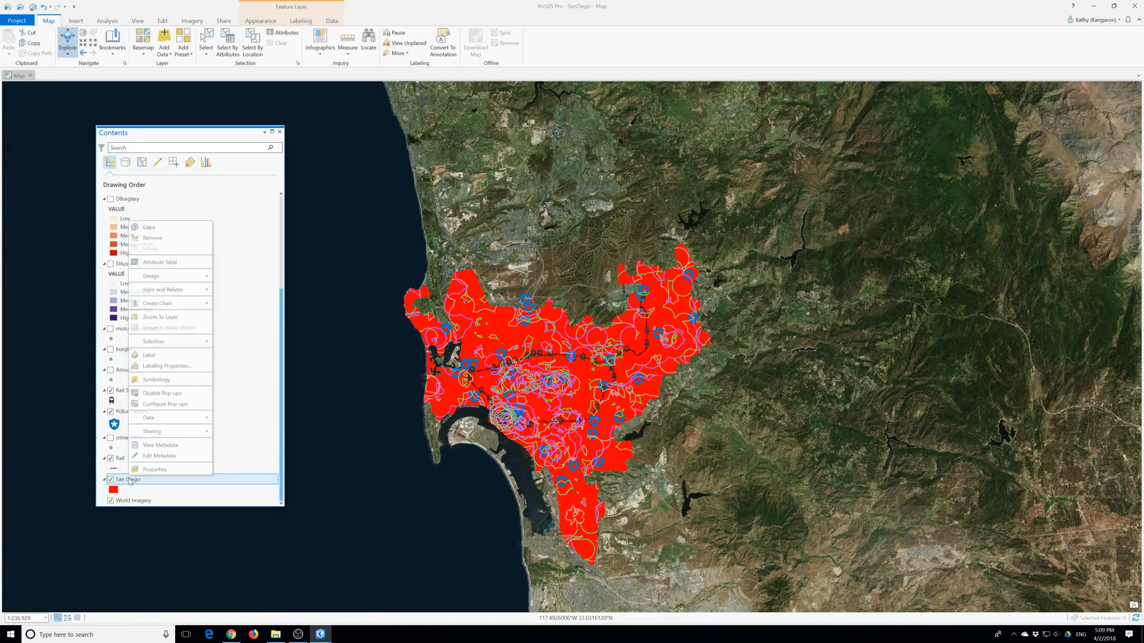
click(156, 379)
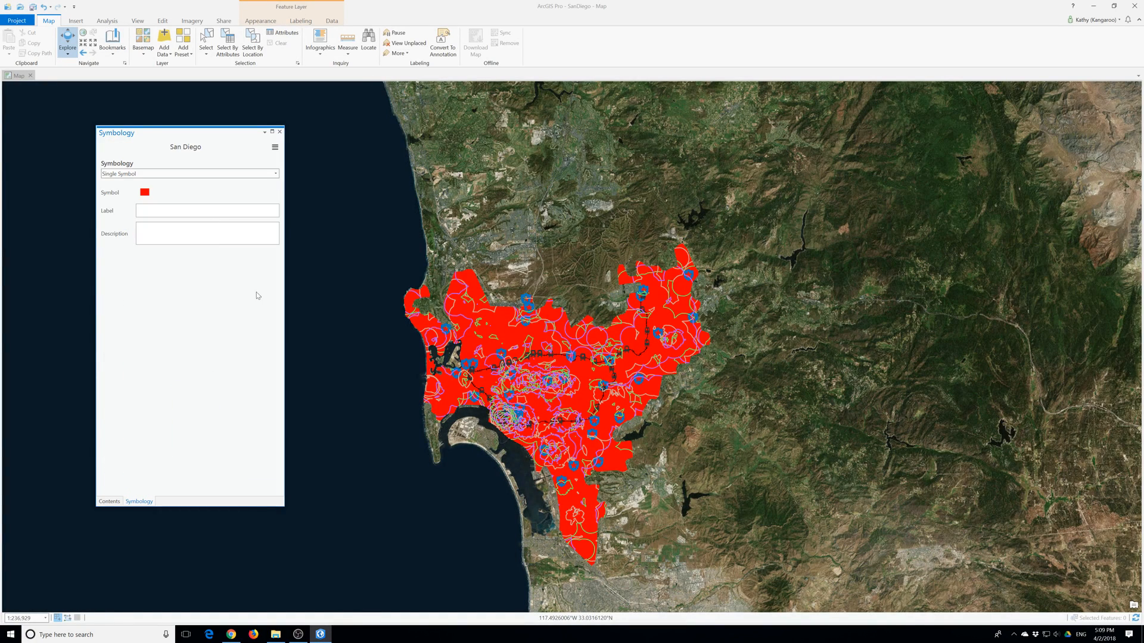
click(144, 192)
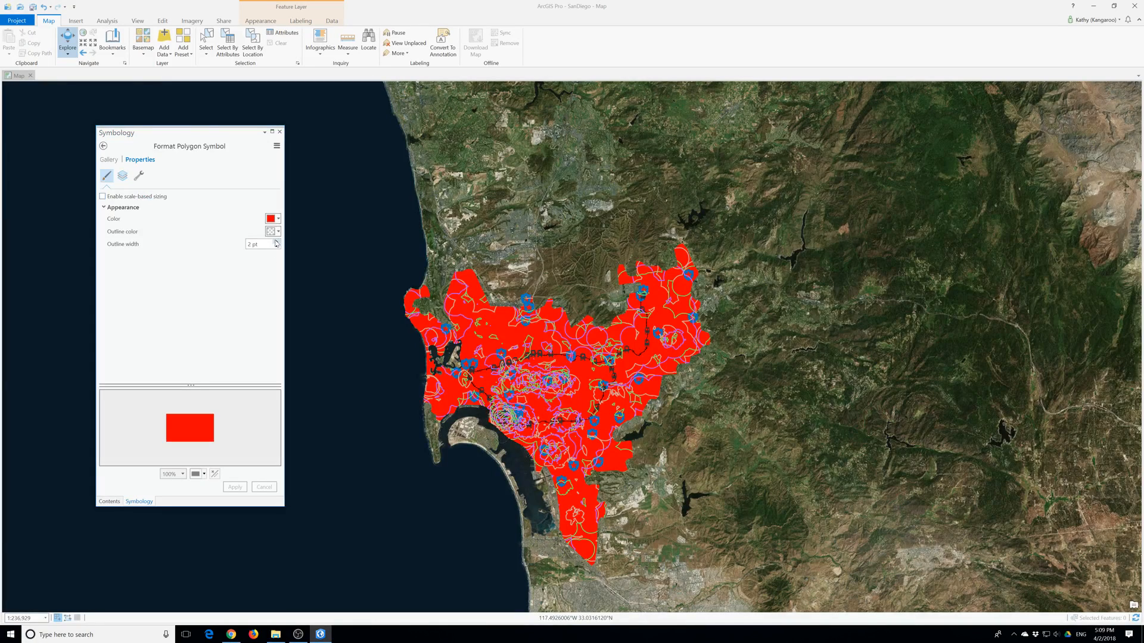
click(278, 219)
click(284, 231)
click(276, 232)
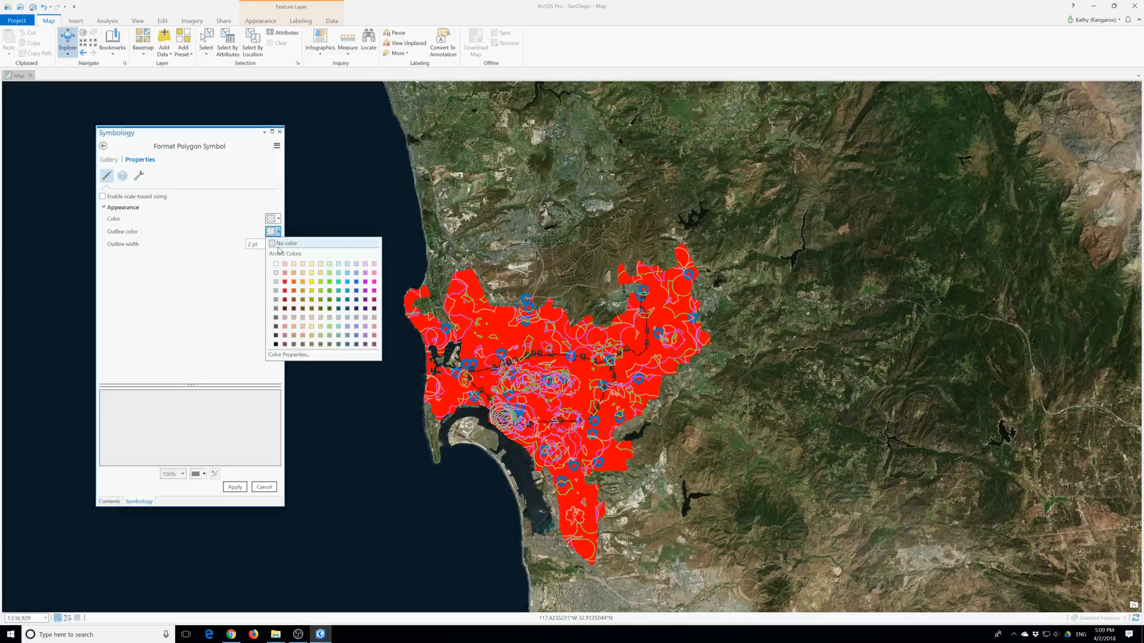
click(285, 281)
click(235, 487)
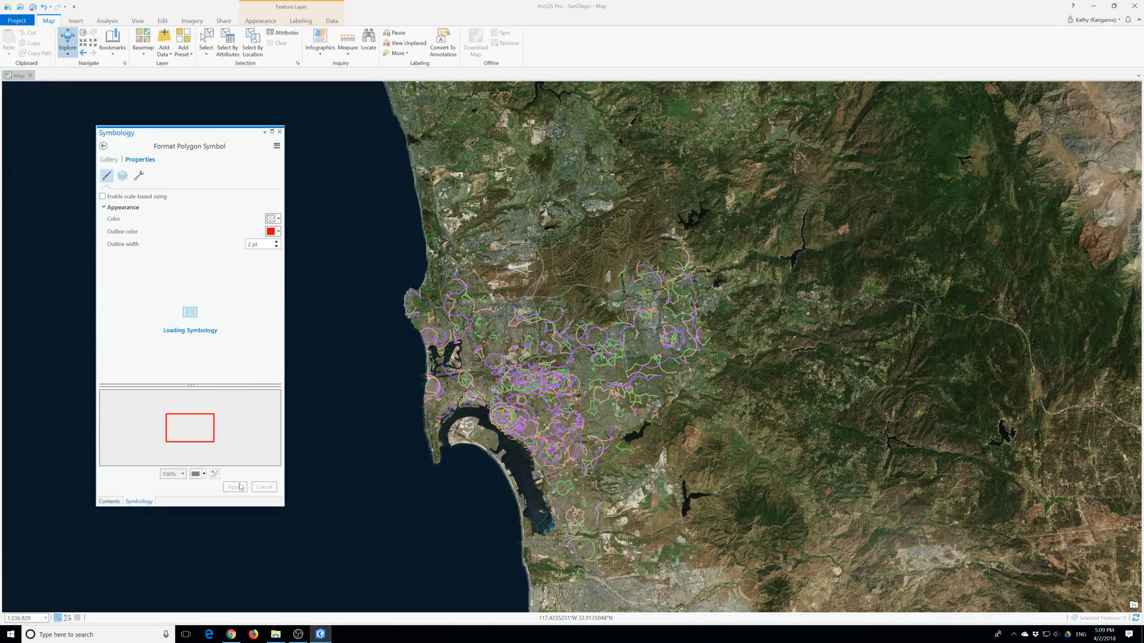
scroll(623, 345, up, 2)
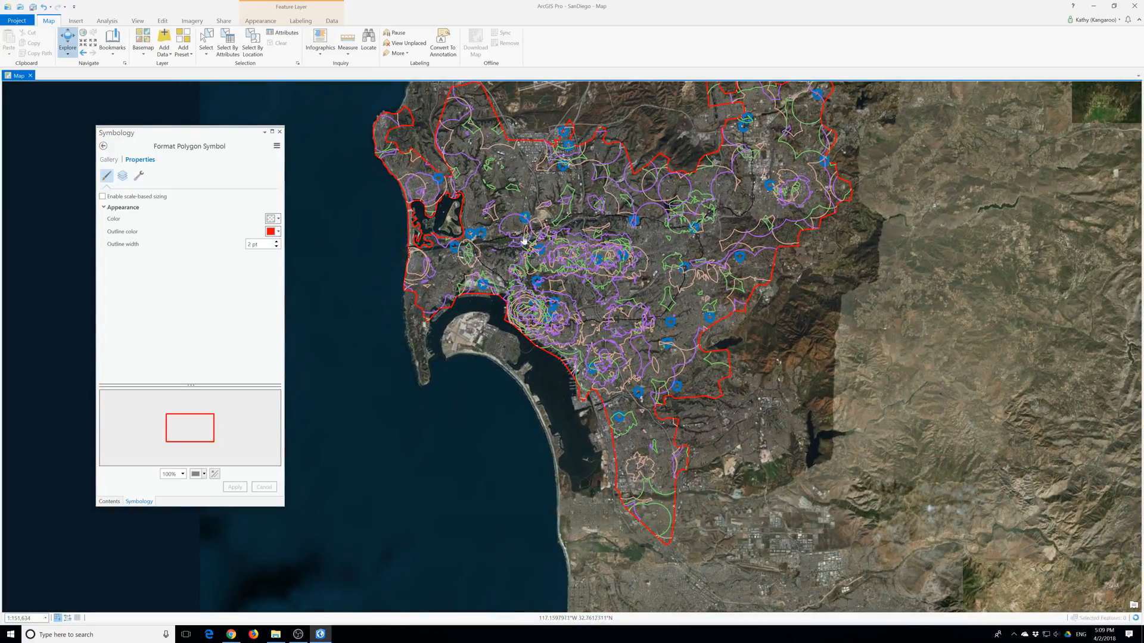
drag(614, 289, 608, 342)
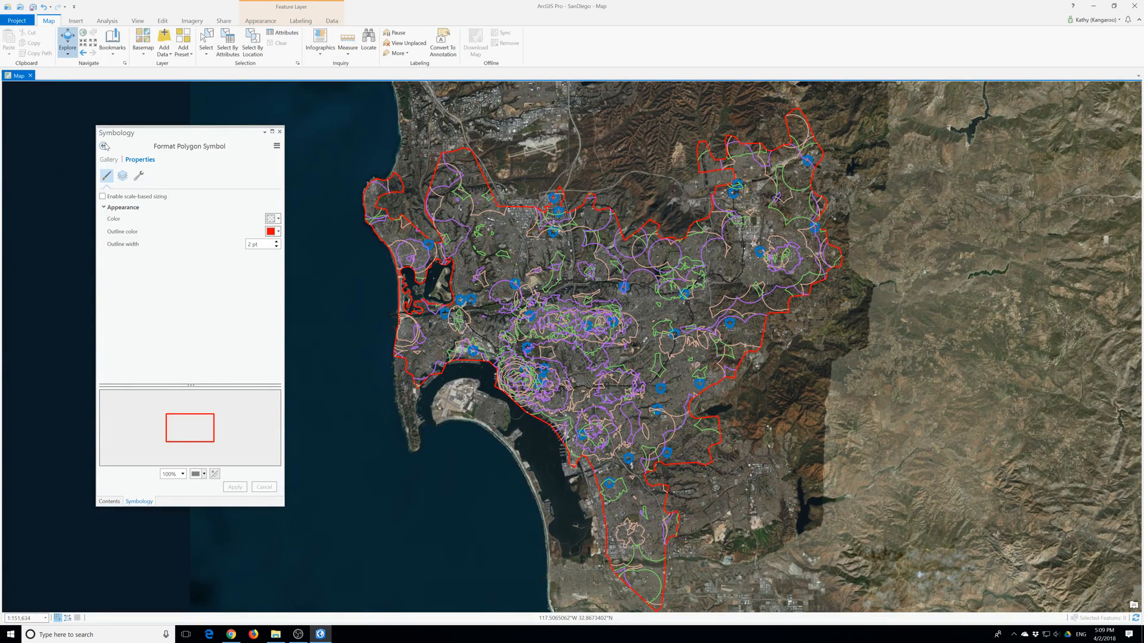
Close the boundary's symbology settings and move the Police Sations layer to the top of the drawing order
click(103, 146)
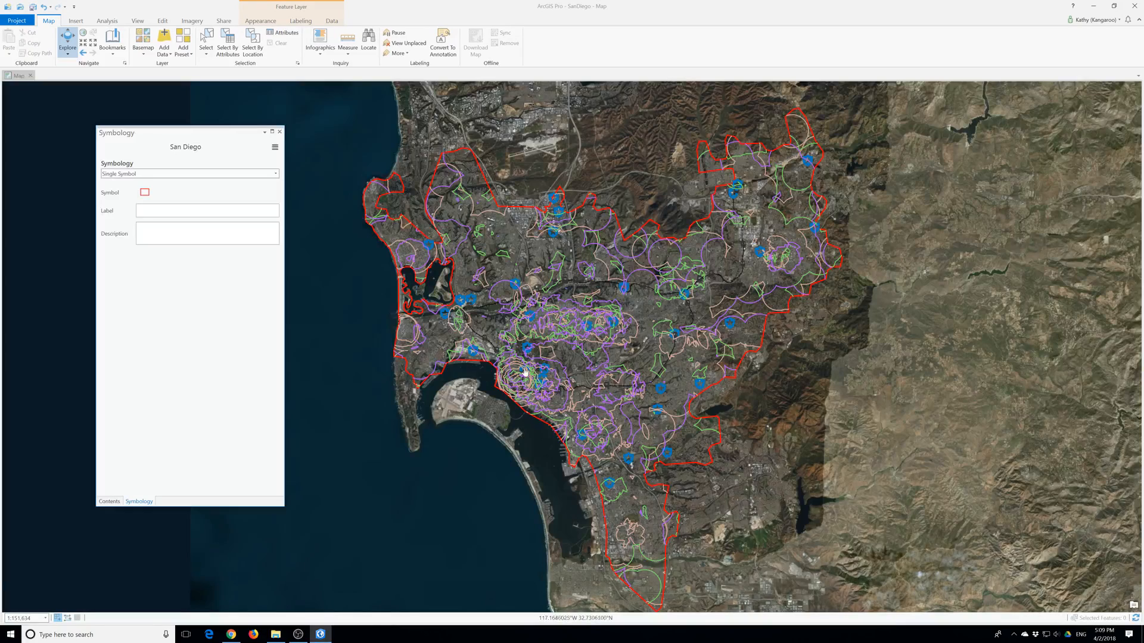
click(279, 132)
drag(131, 411, 121, 201)
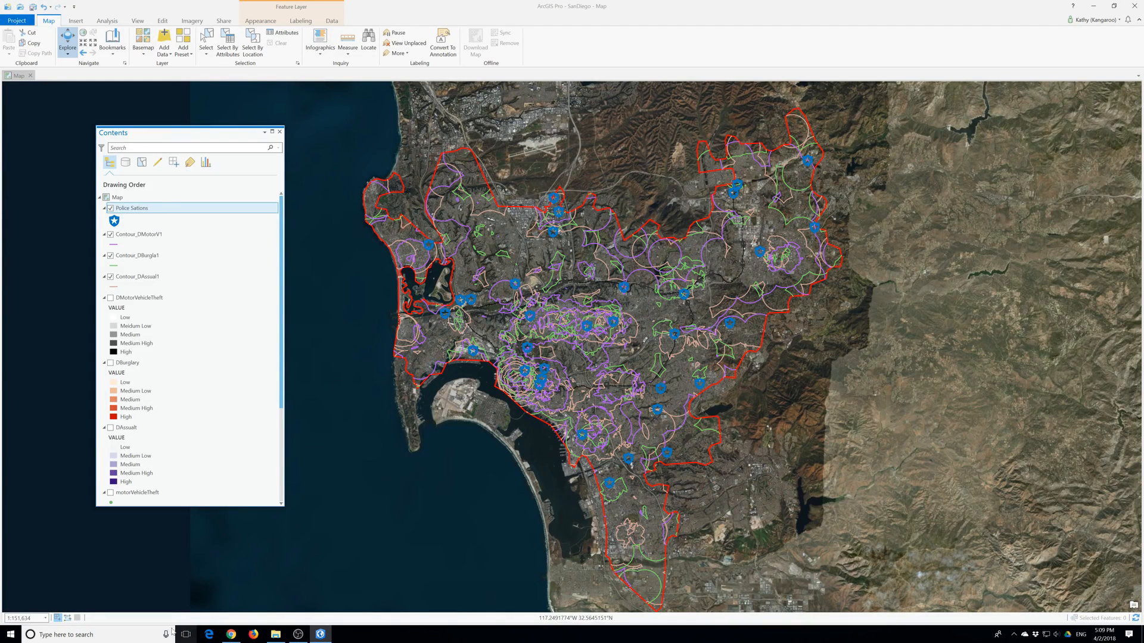
Color the Police Sations point symbol yellow and save the project
click(112, 221)
click(114, 221)
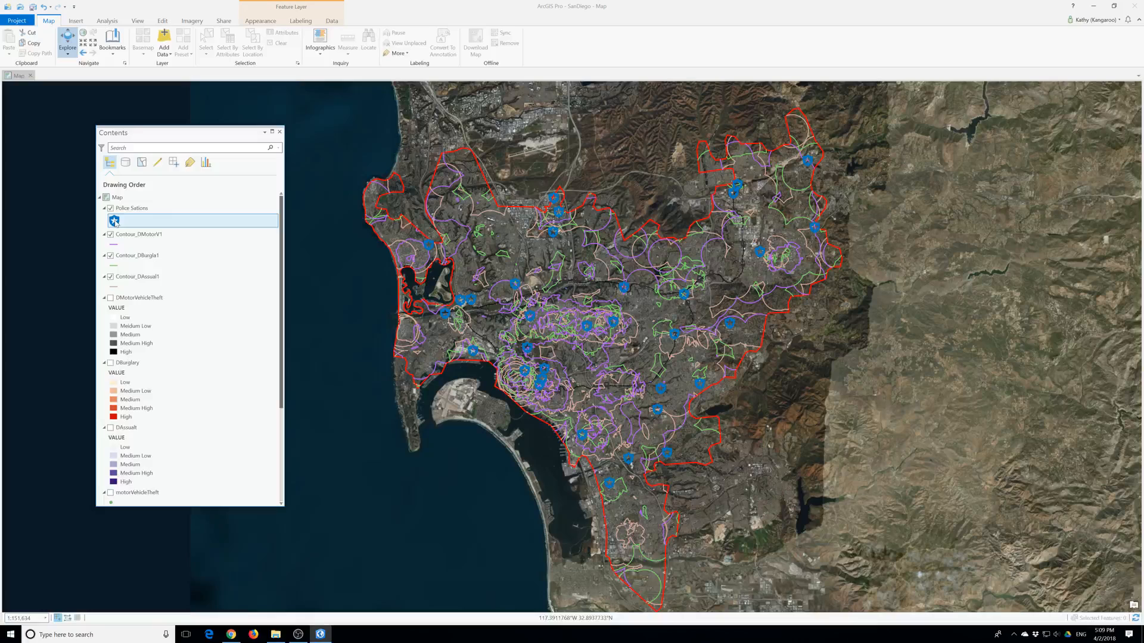
click(277, 220)
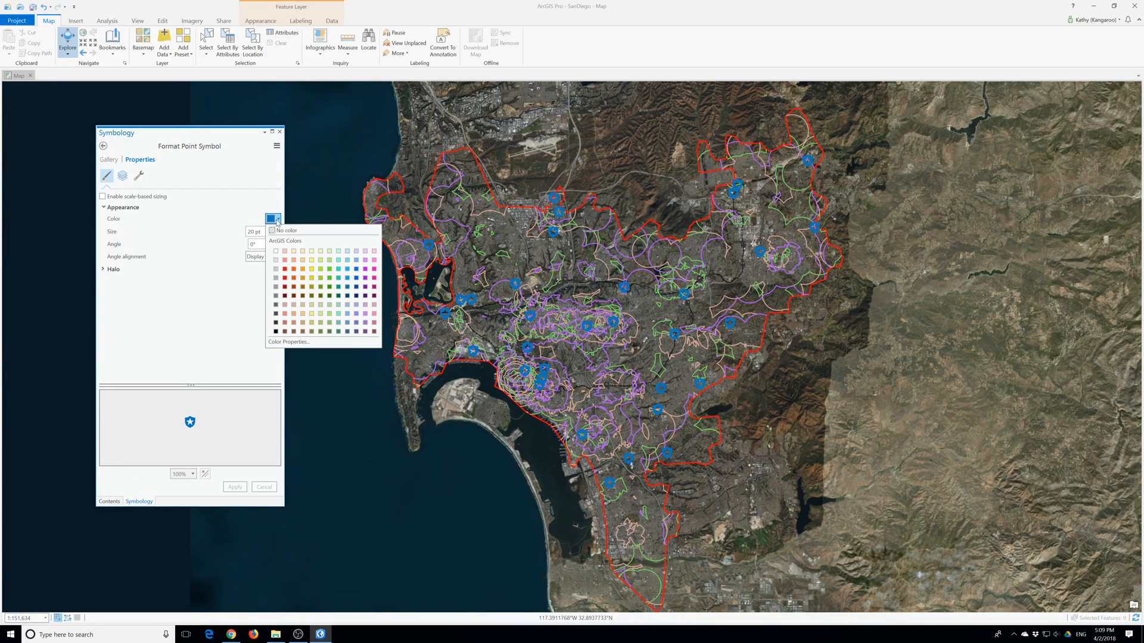
click(312, 276)
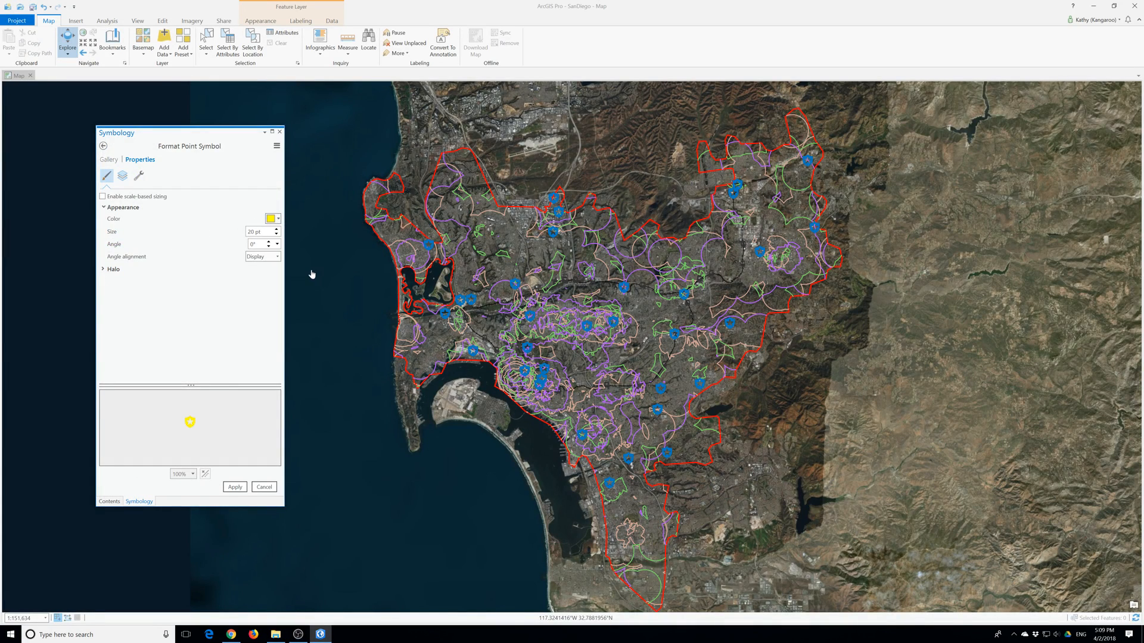
click(234, 488)
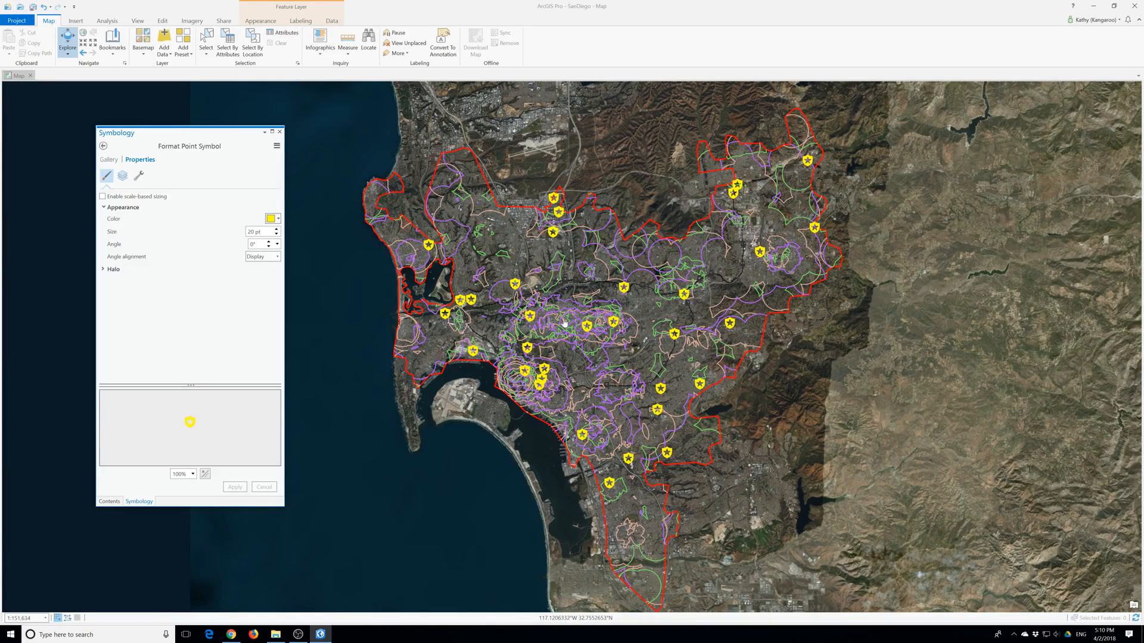
click(33, 6)
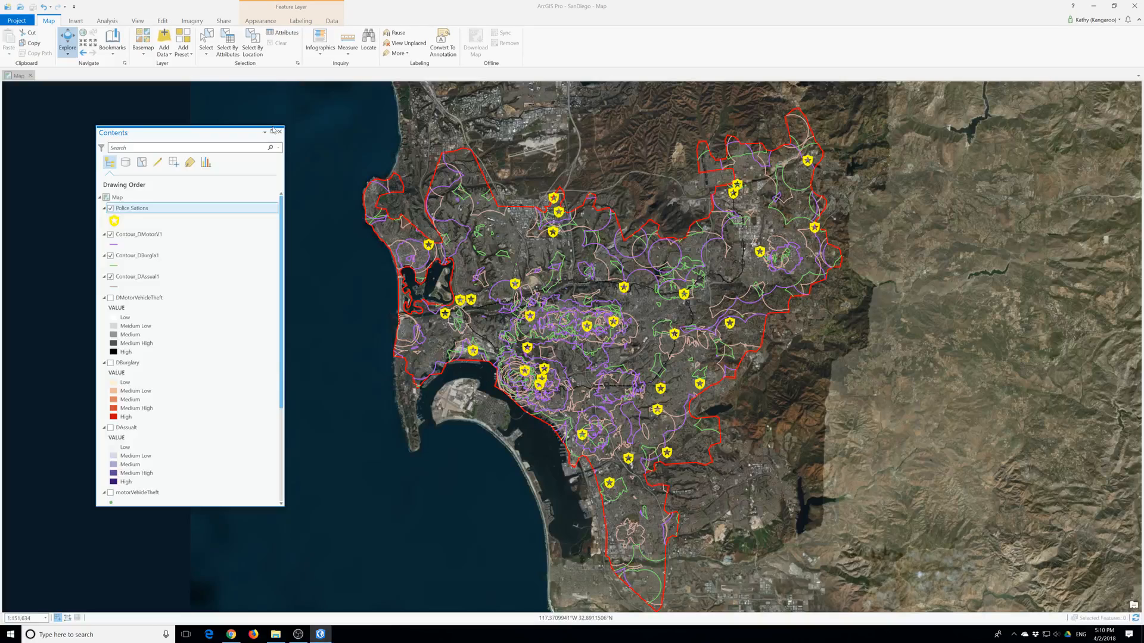
Search the geoprocessing tools for directional distribution and open the Directional Distribution (Standard Deviational Ellipse) tool
click(110, 23)
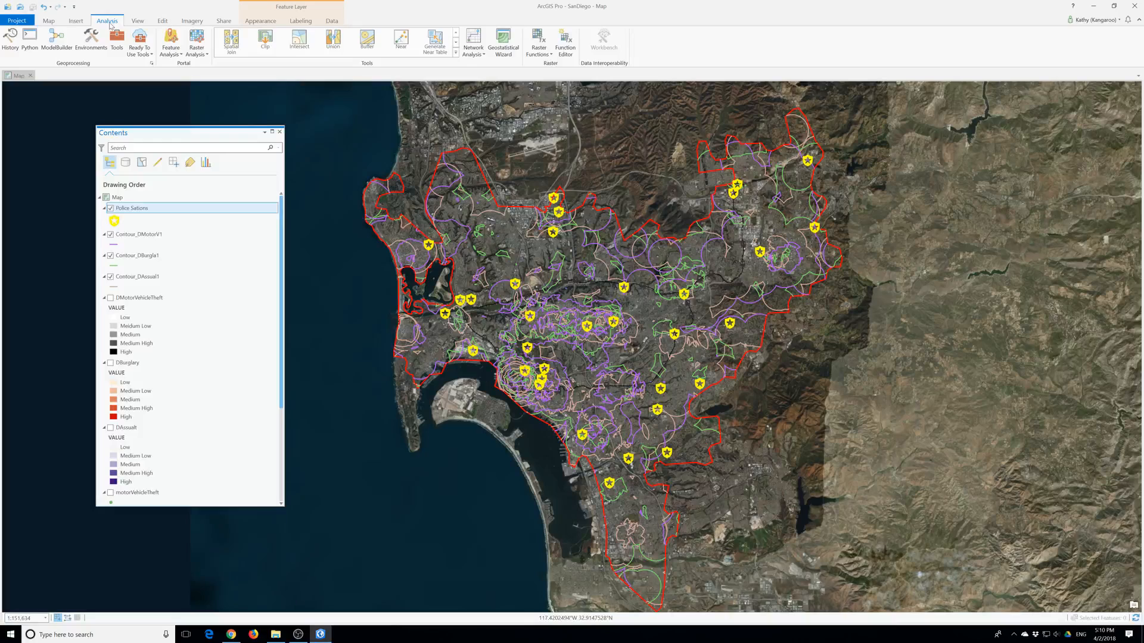
click(125, 39)
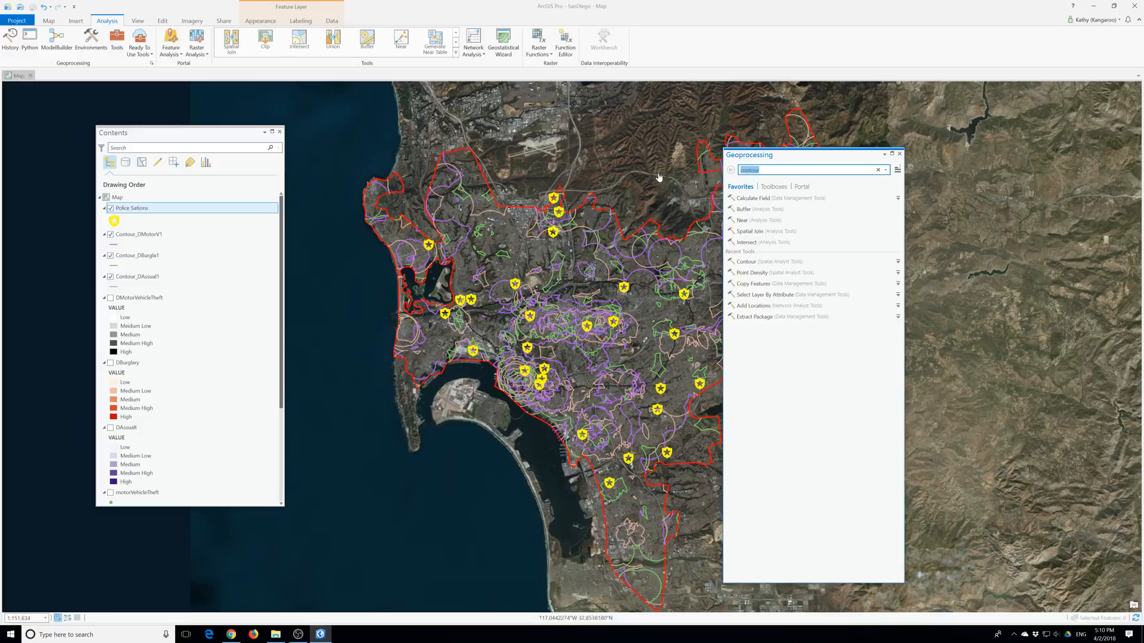
text(directio)
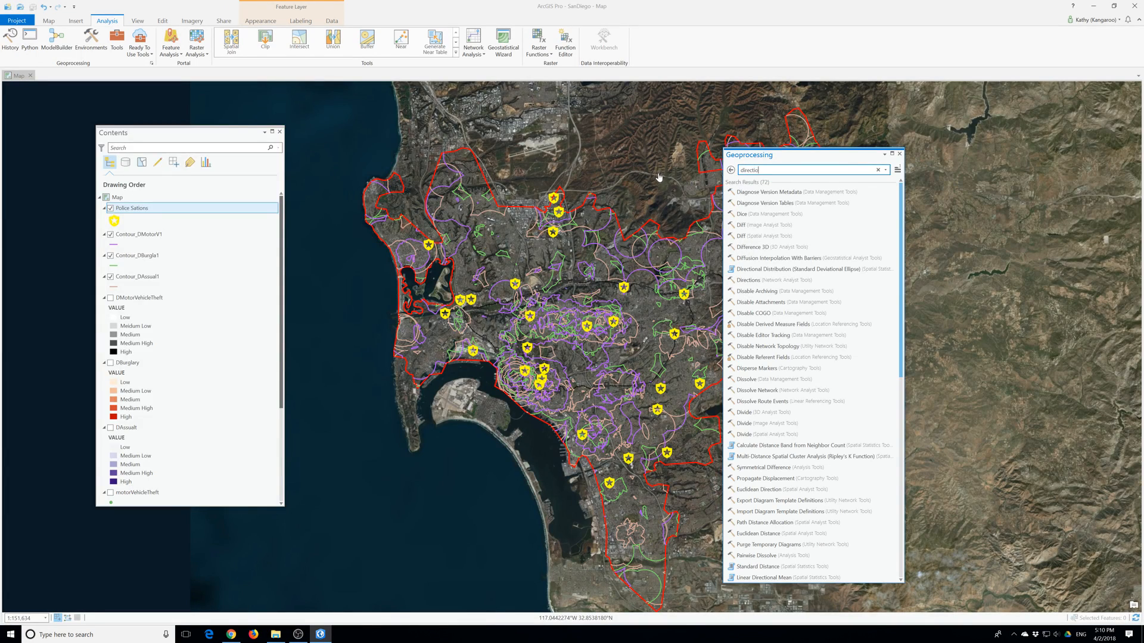
text(nal distribut)
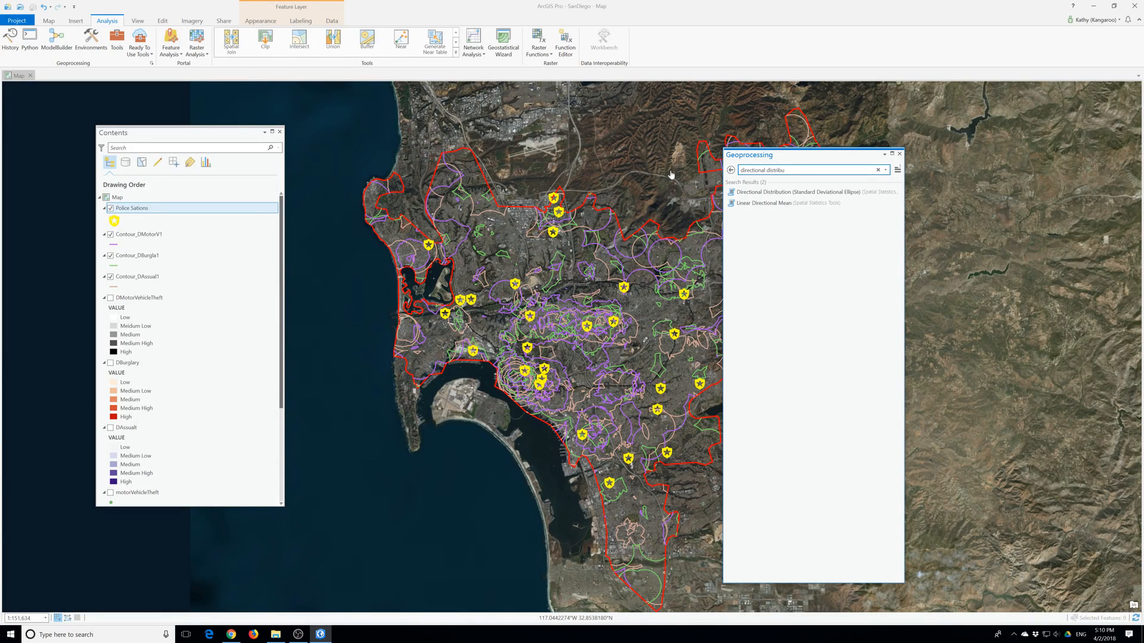
click(786, 193)
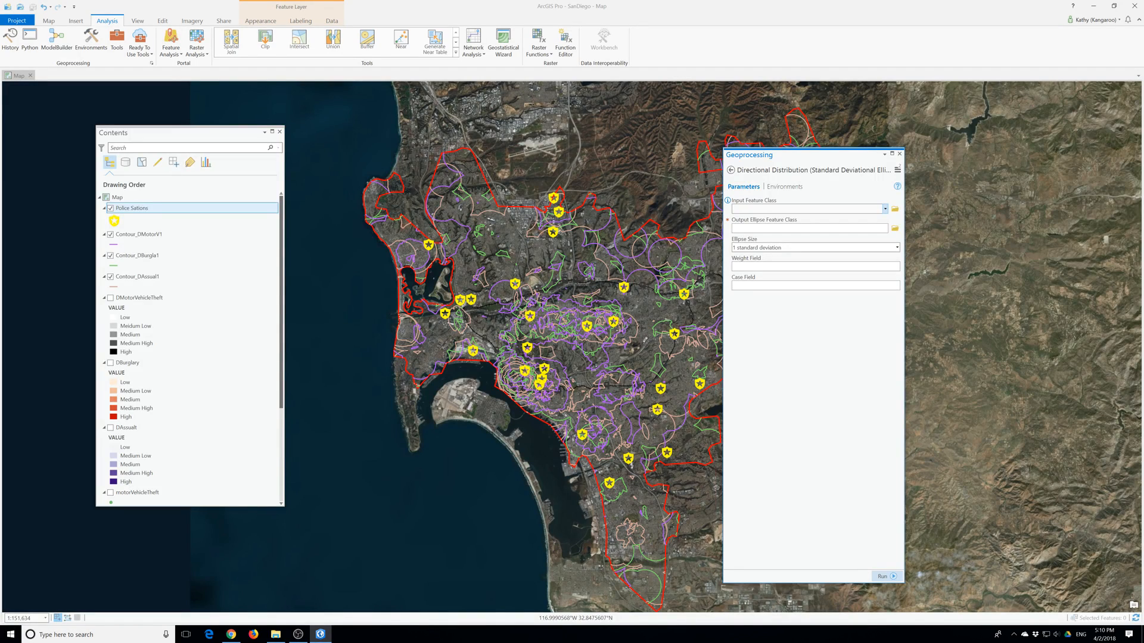
Try to run Directional Distribution on the Assualt layer, check the tool's messages, and close the geoprocessing tool
click(886, 210)
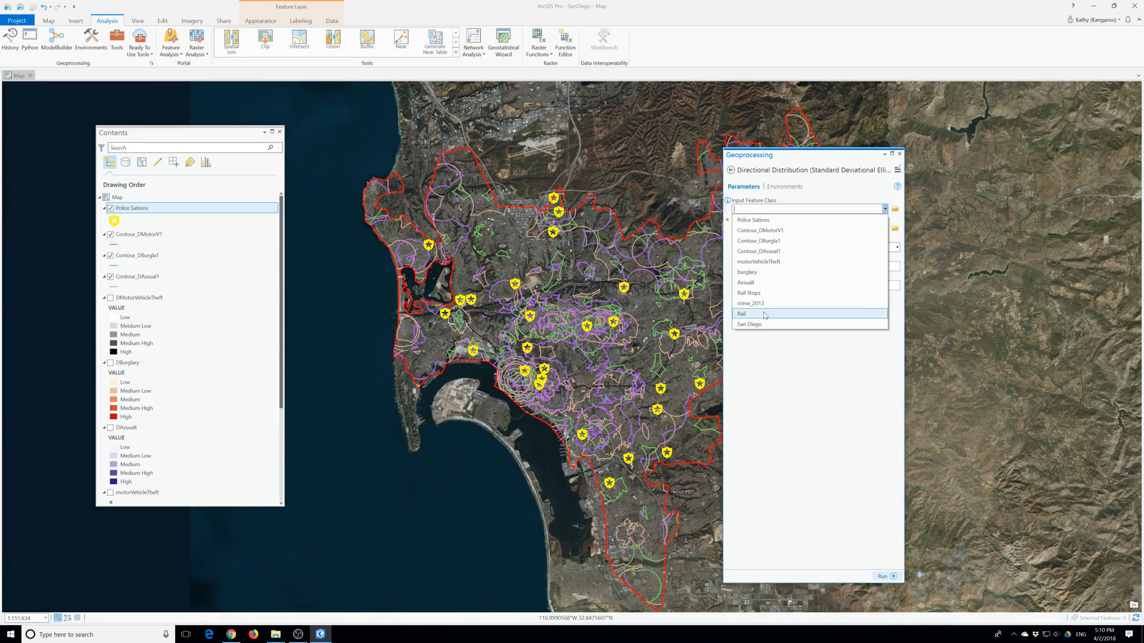
click(768, 303)
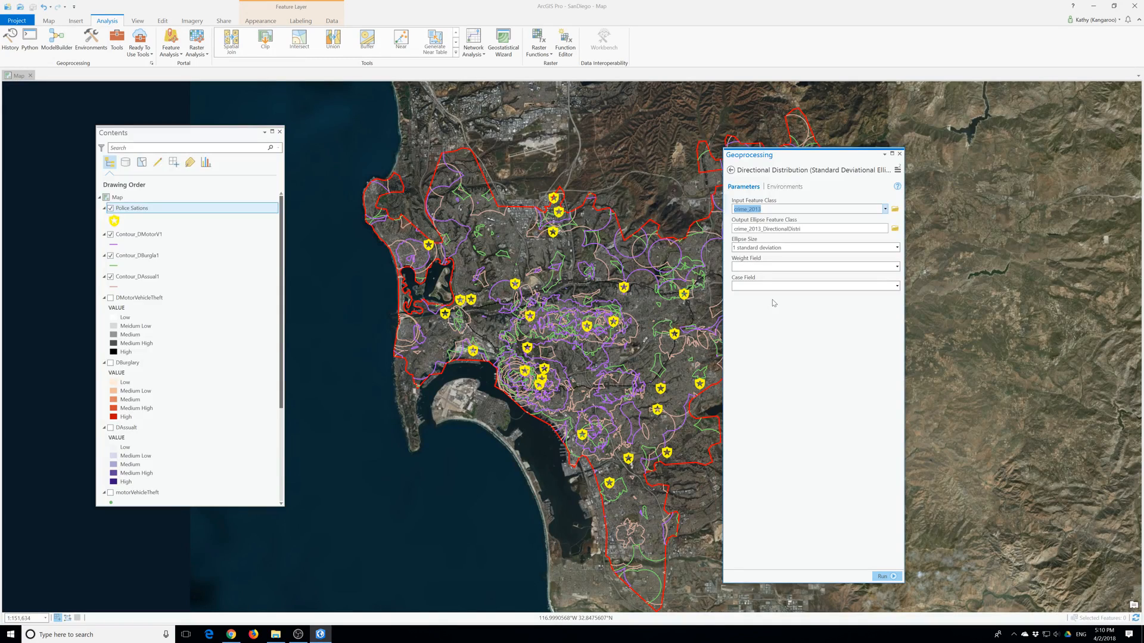
click(885, 209)
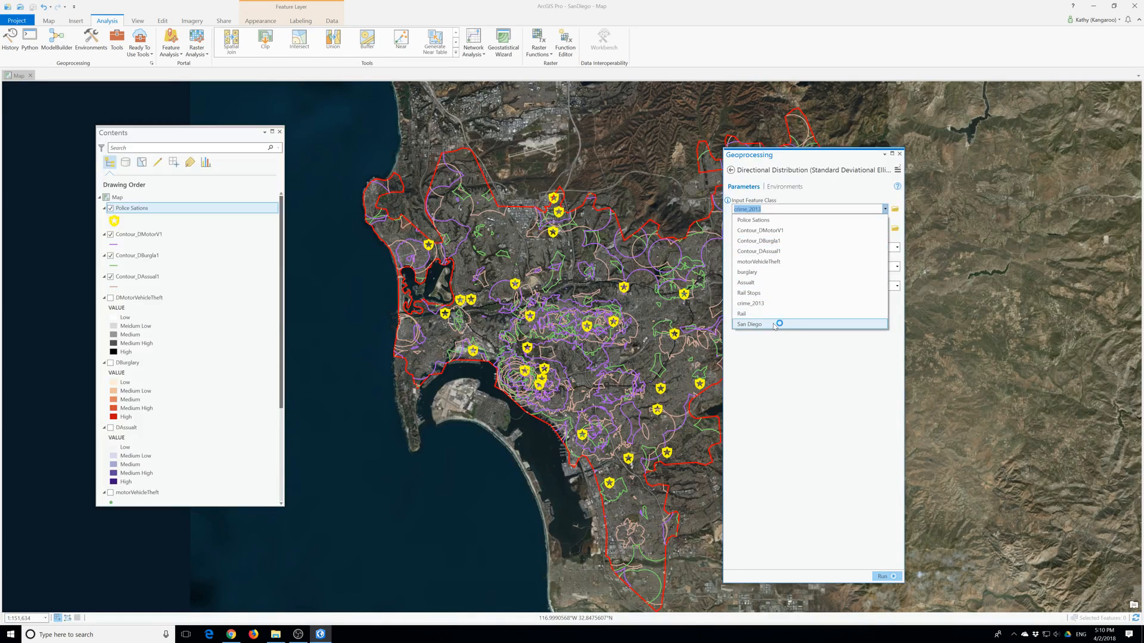
click(762, 283)
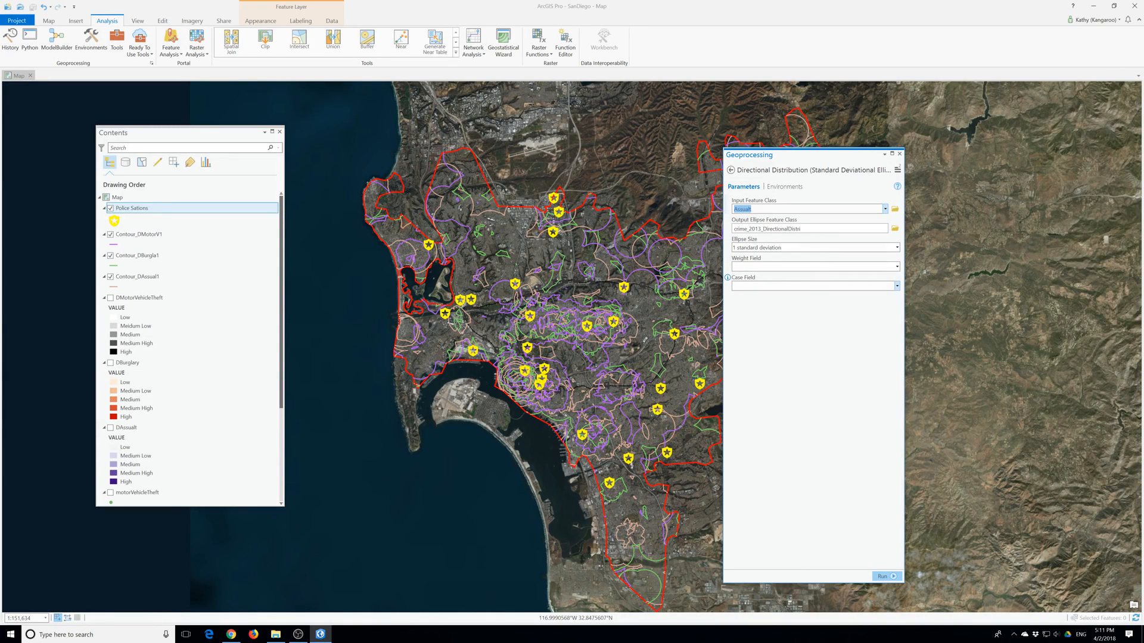
click(883, 575)
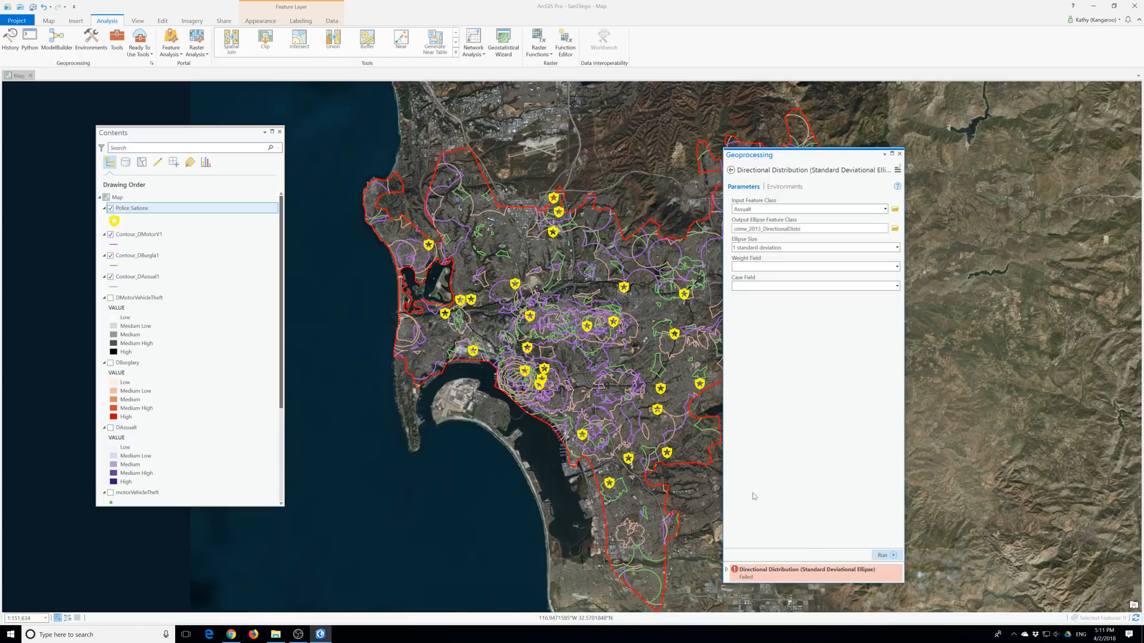
mouse_move(785, 580)
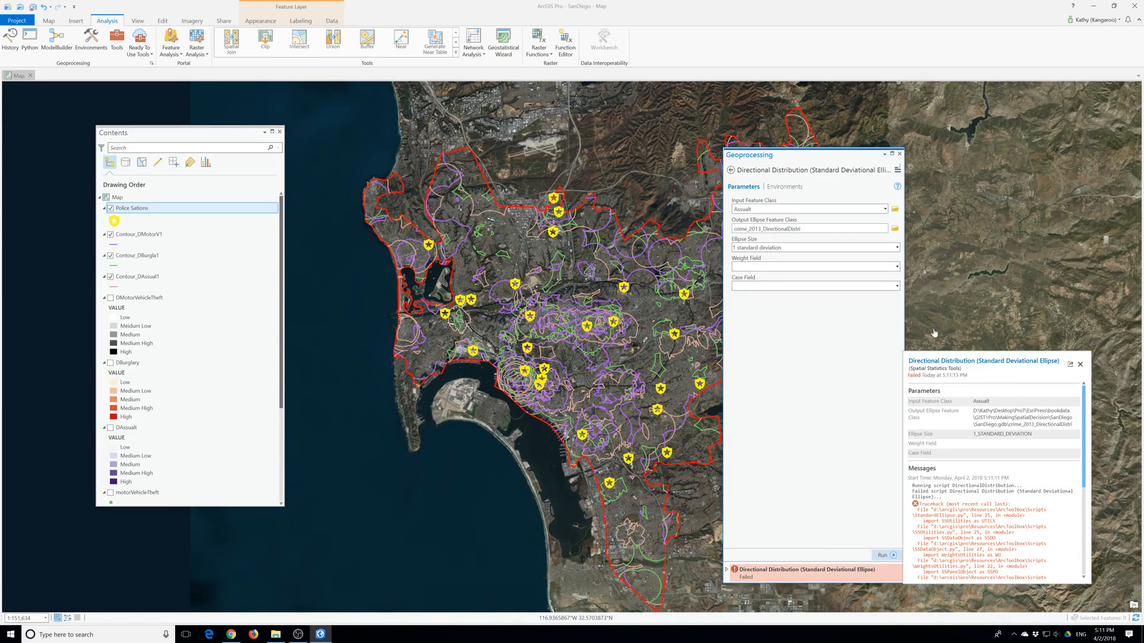
click(900, 155)
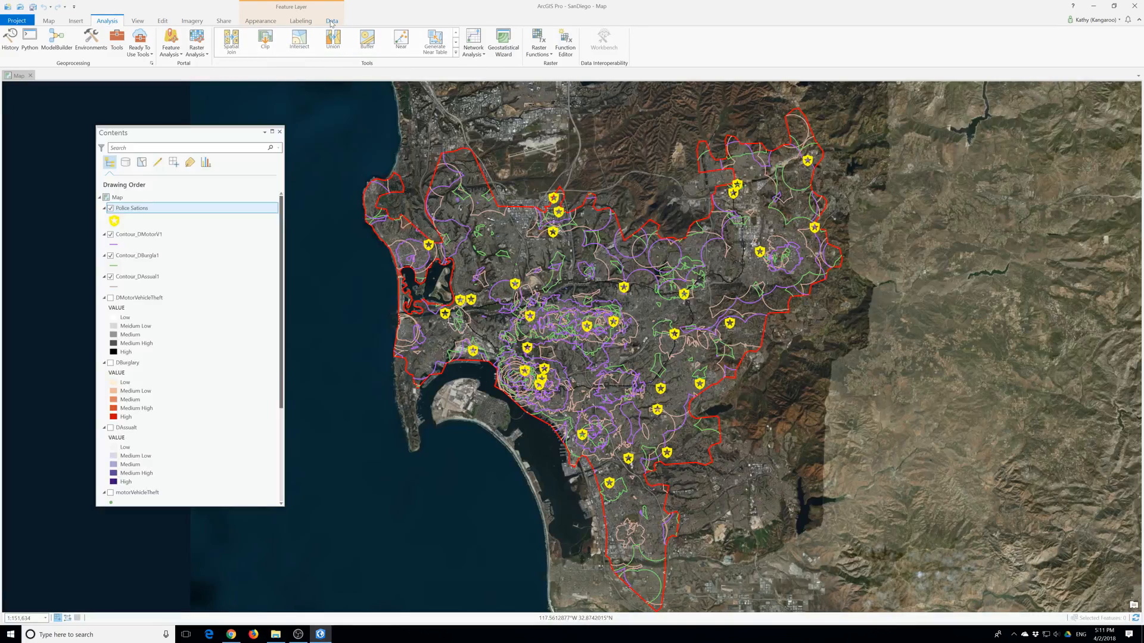
click(223, 20)
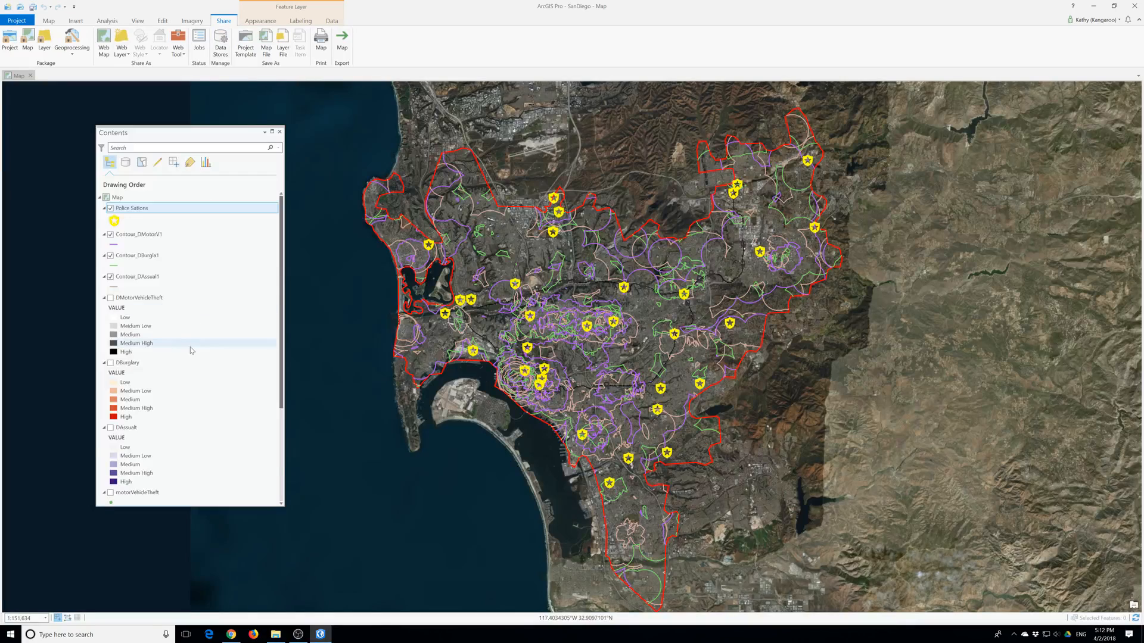
scroll(191, 349, down, 5)
scroll(192, 350, up, 5)
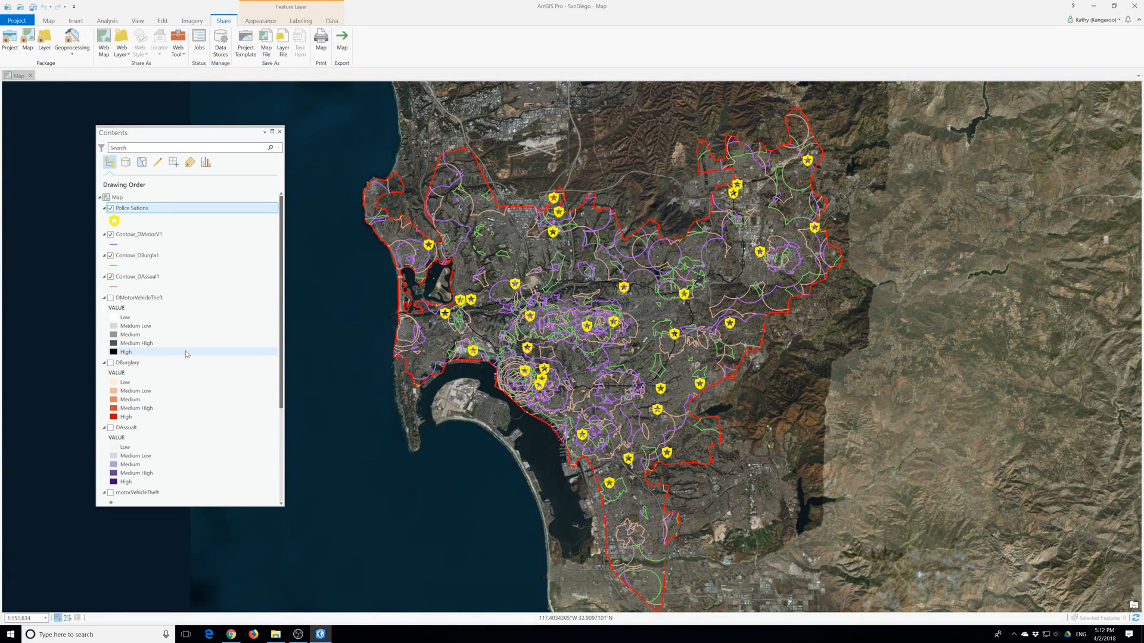
scroll(187, 357, down, 3)
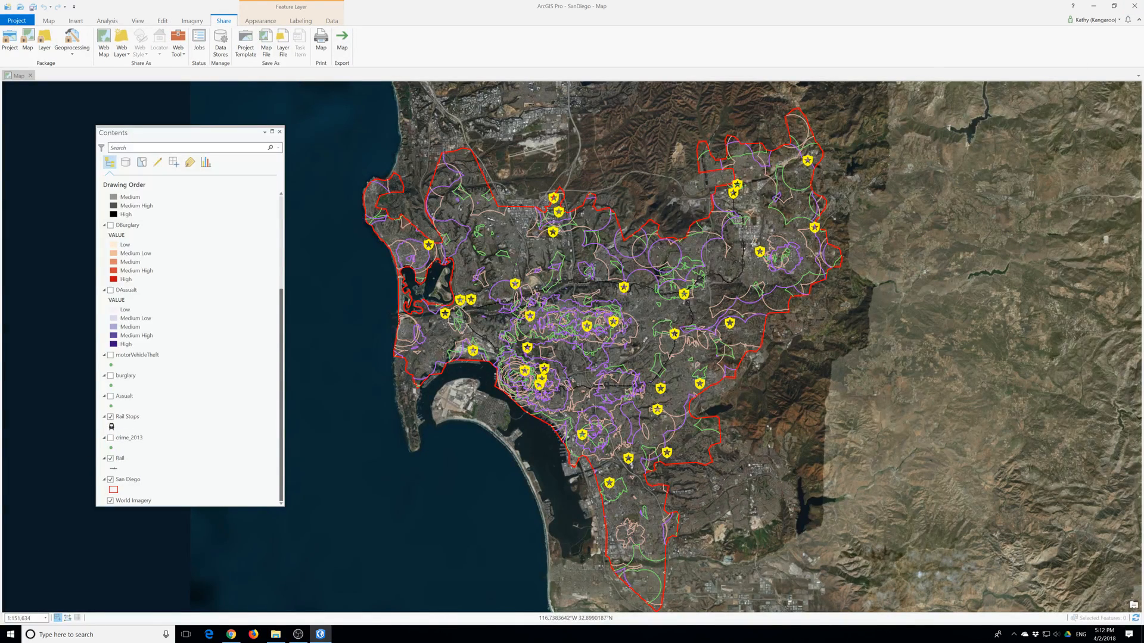
key(alt+Tab)
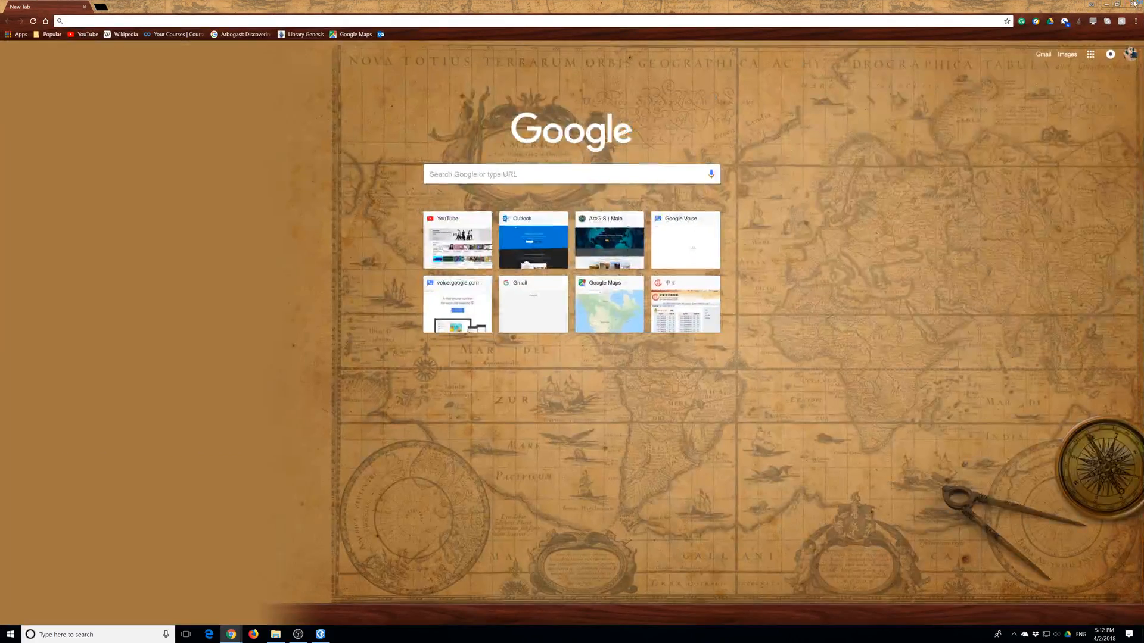
click(1107, 5)
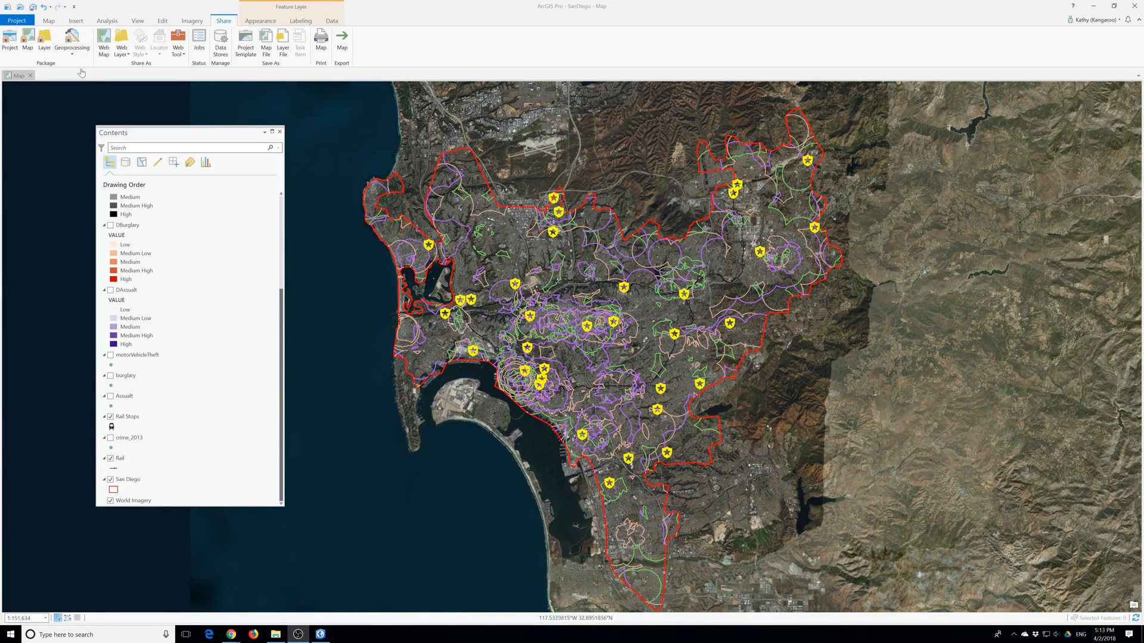
Show the project's maps in the Catalog pane and rename the existing map as SanDiegoPoliceStaions
click(138, 22)
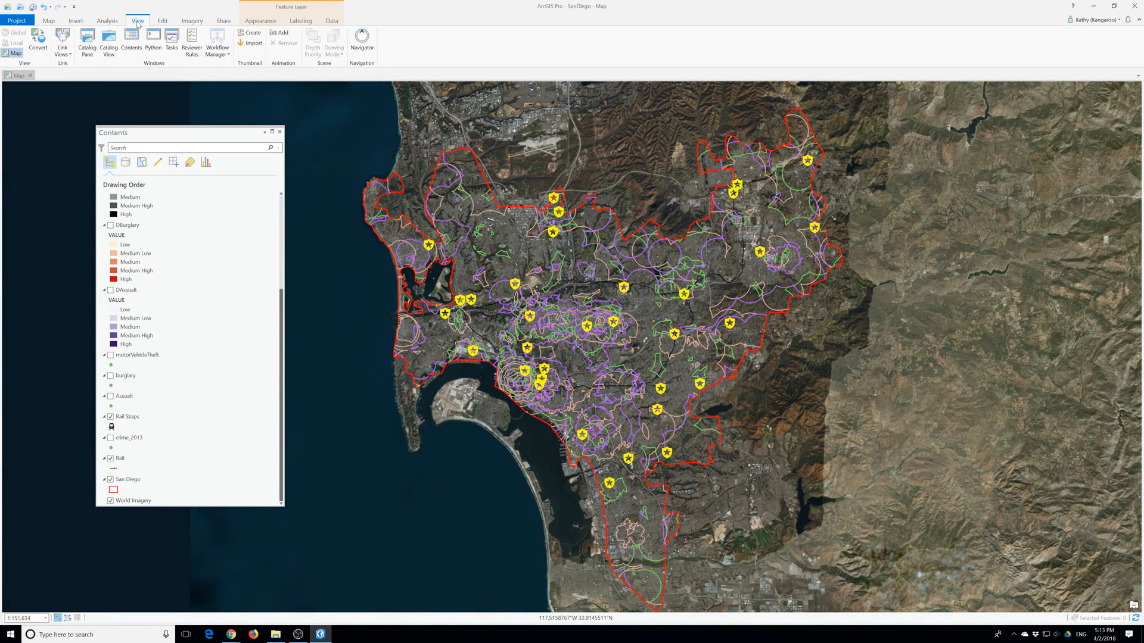
click(87, 43)
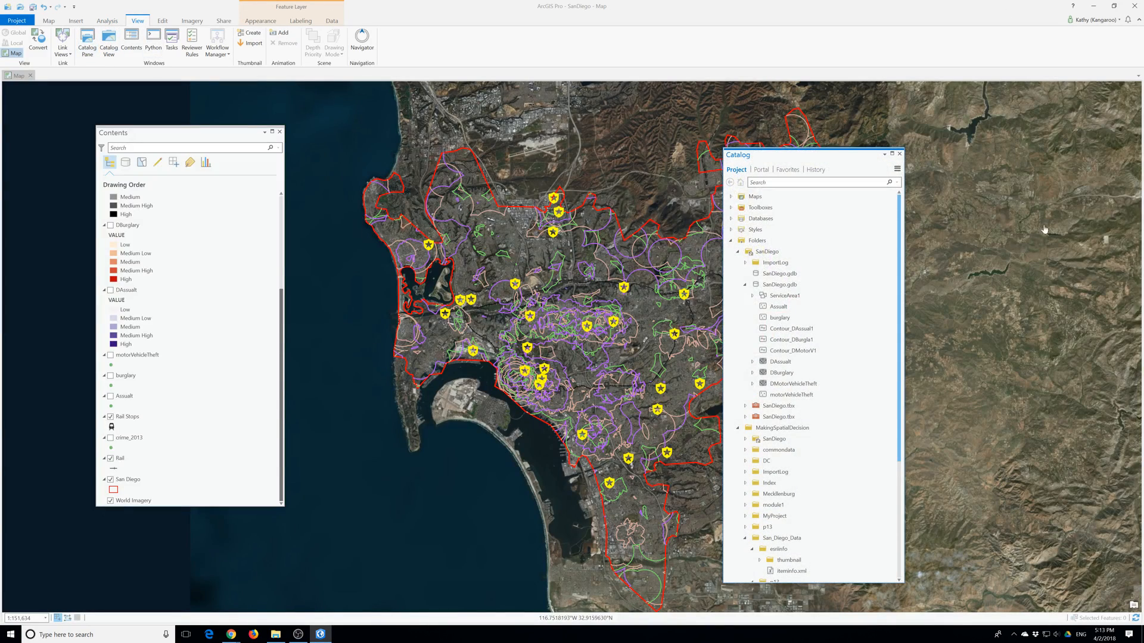
click(731, 196)
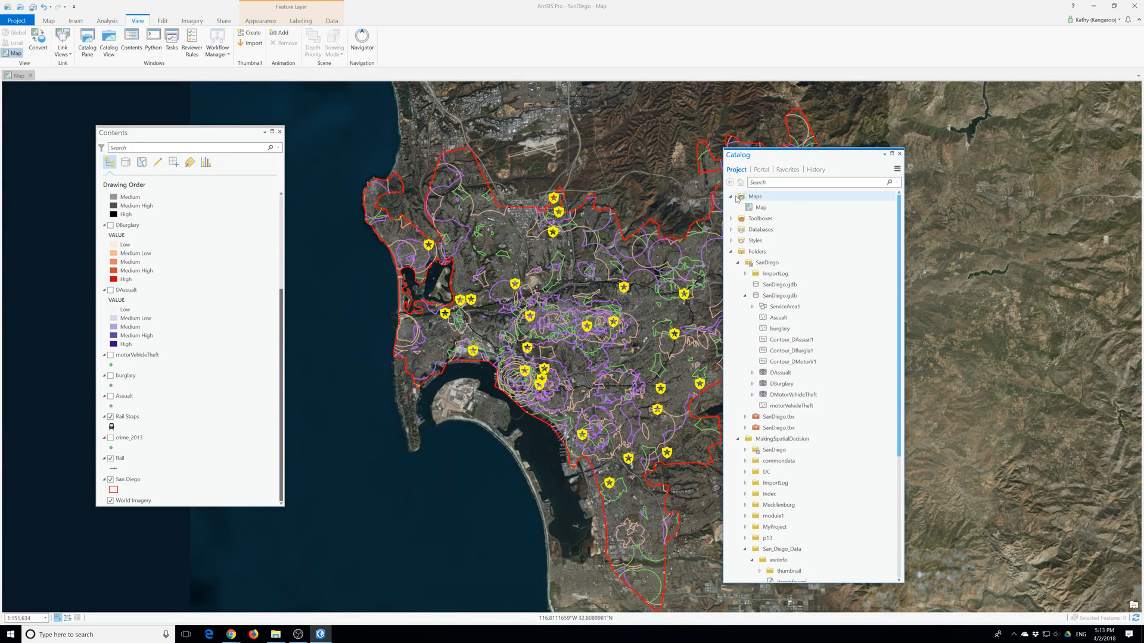
click(762, 208)
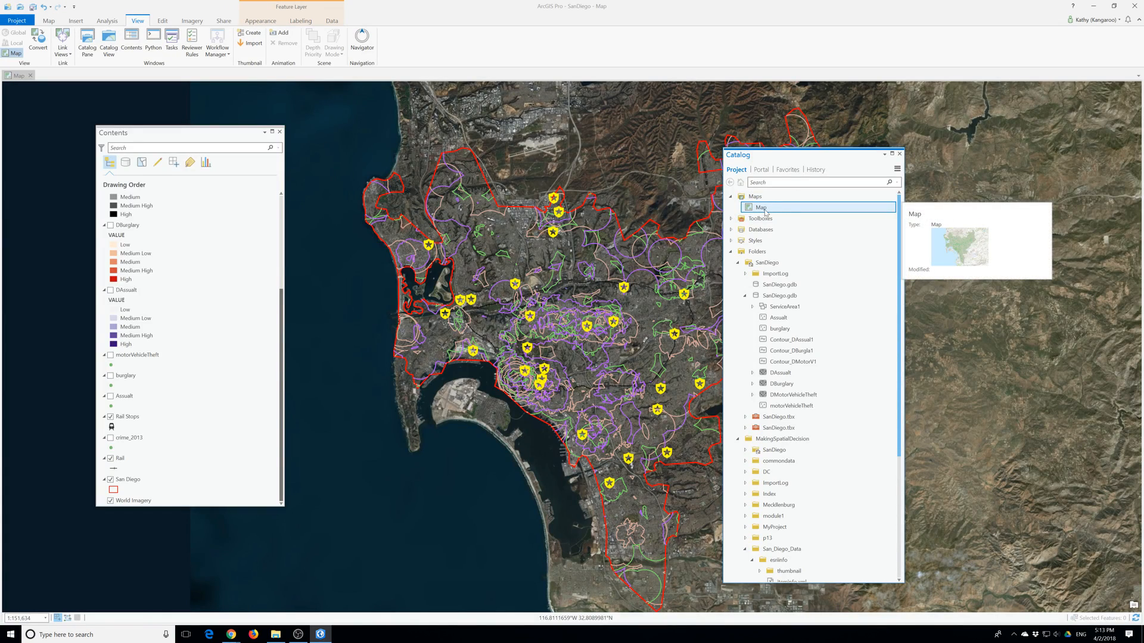
click(764, 208)
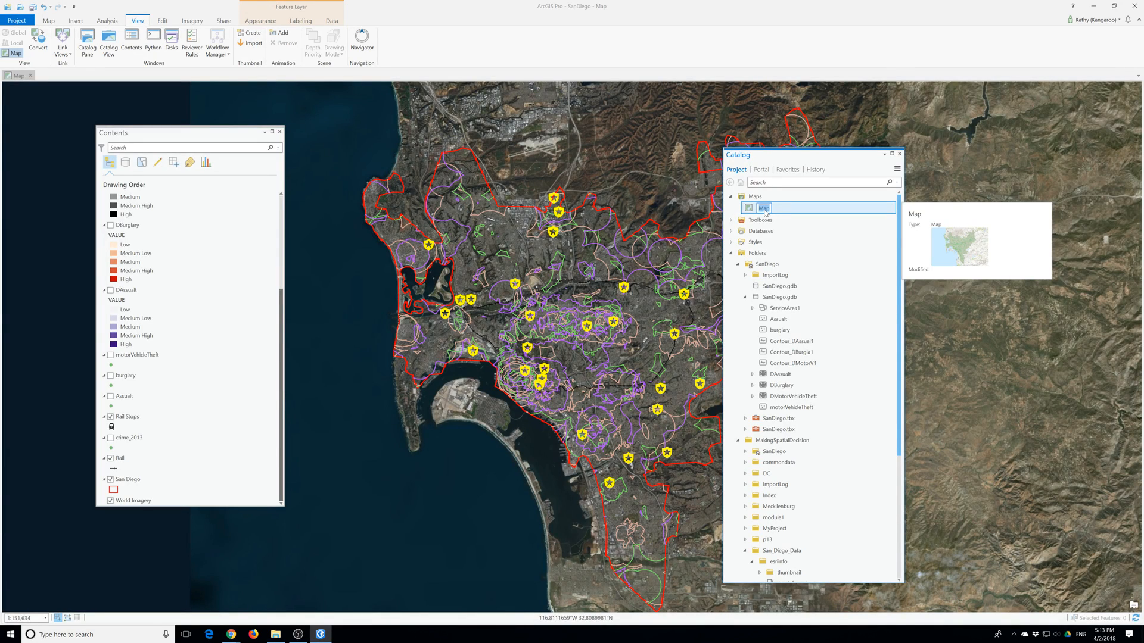
text(A)
key(BackSpace)
text(SanDiegoPoliceStaions)
key(Return)
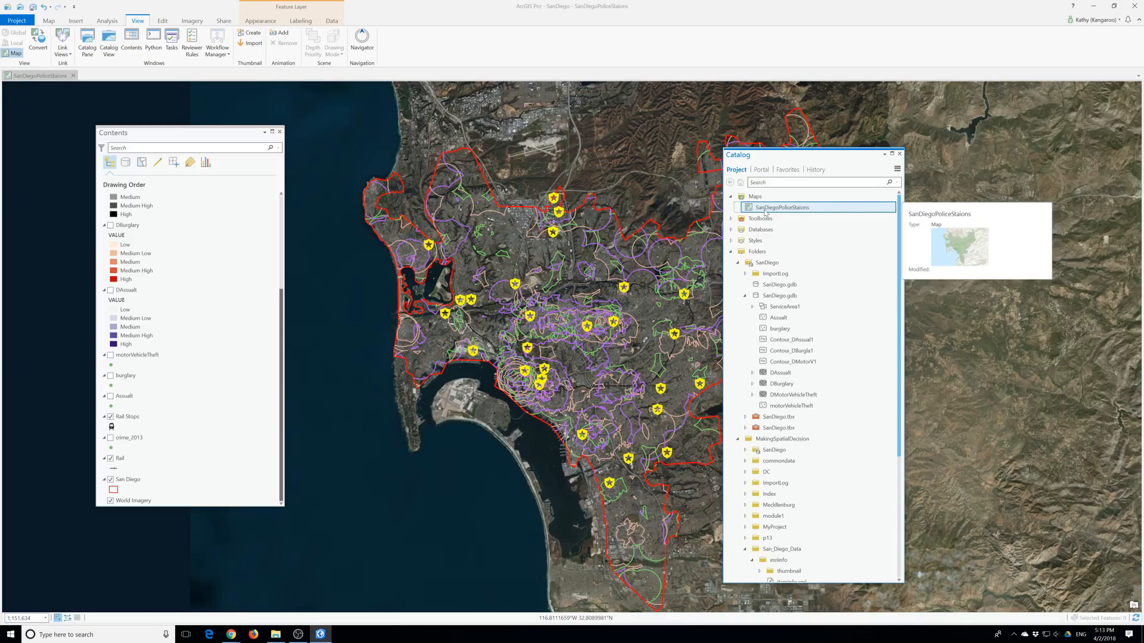
Duplicate the SanDiegoPoliceStaions map within the project's Maps folder
right_click(765, 212)
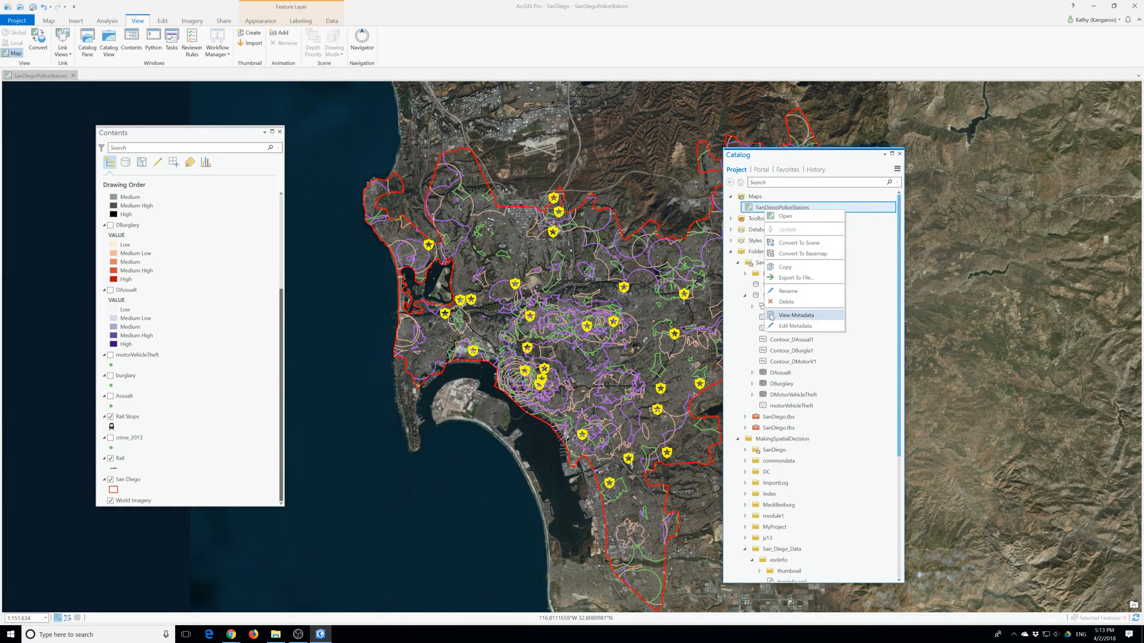
click(760, 208)
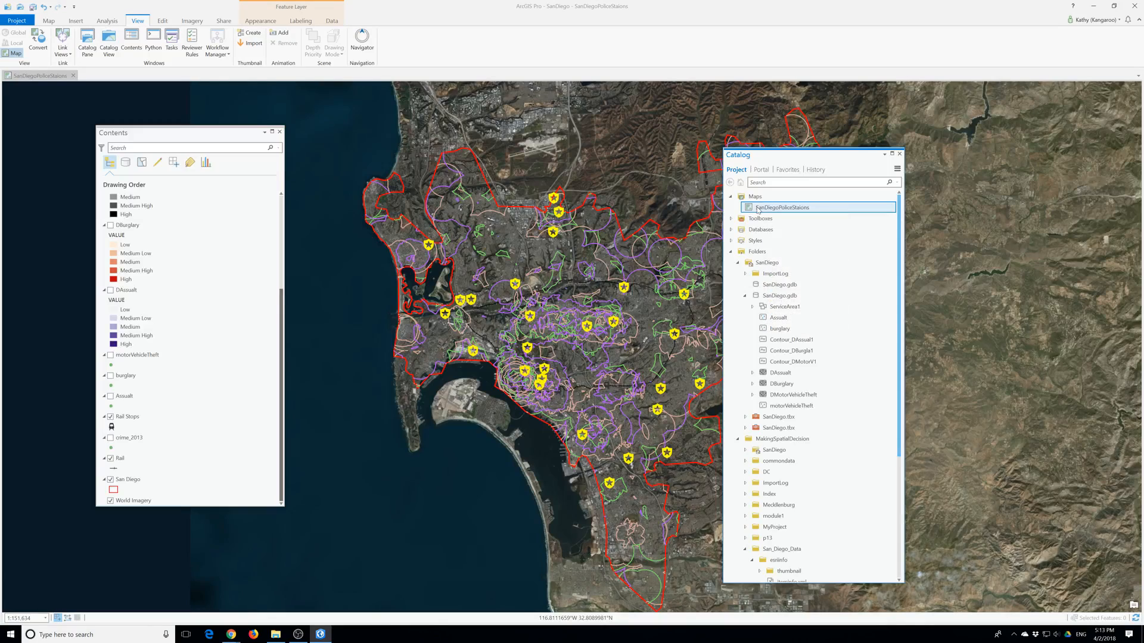
click(754, 198)
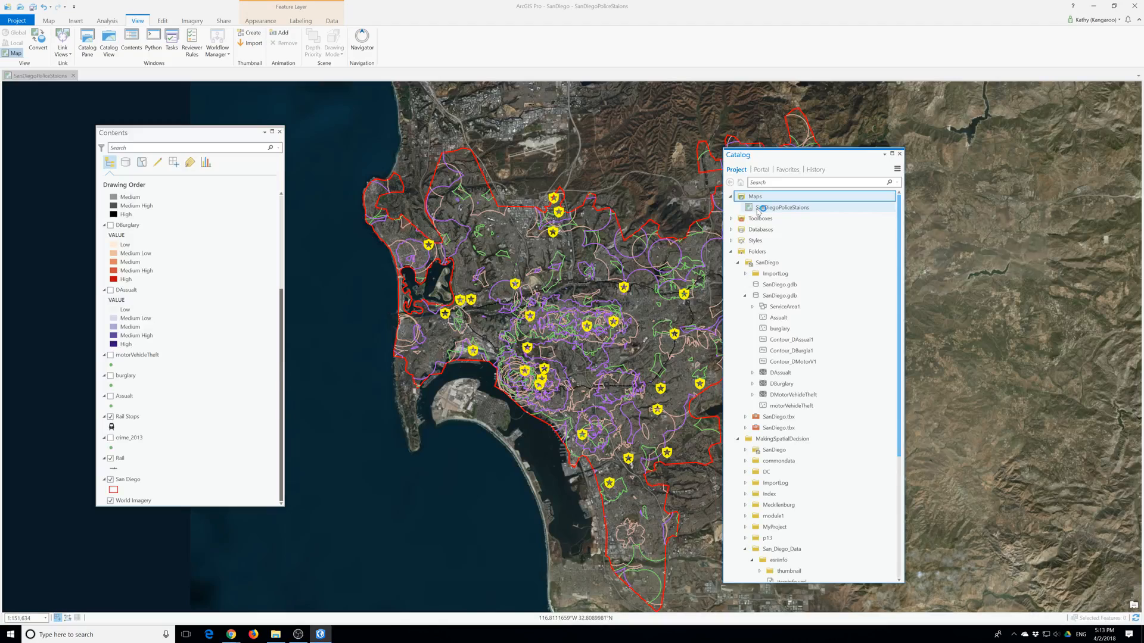
mouse_move(759, 211)
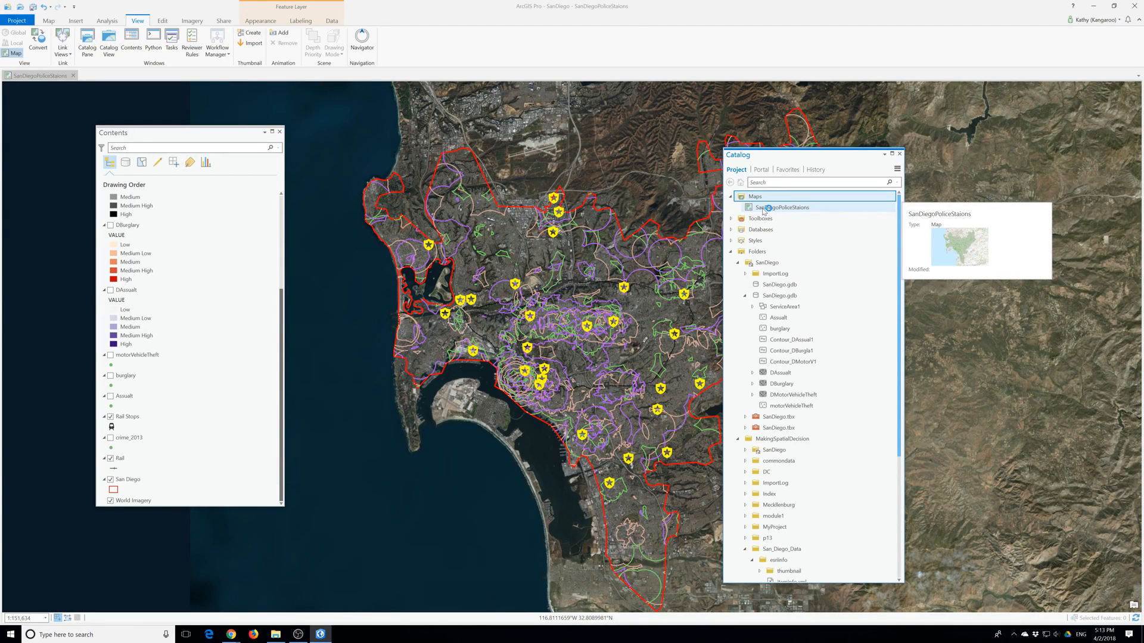
click(762, 210)
drag(763, 209, 754, 200)
Rename the copy of the police stations map as SanDiegoCrimeDensity
click(772, 219)
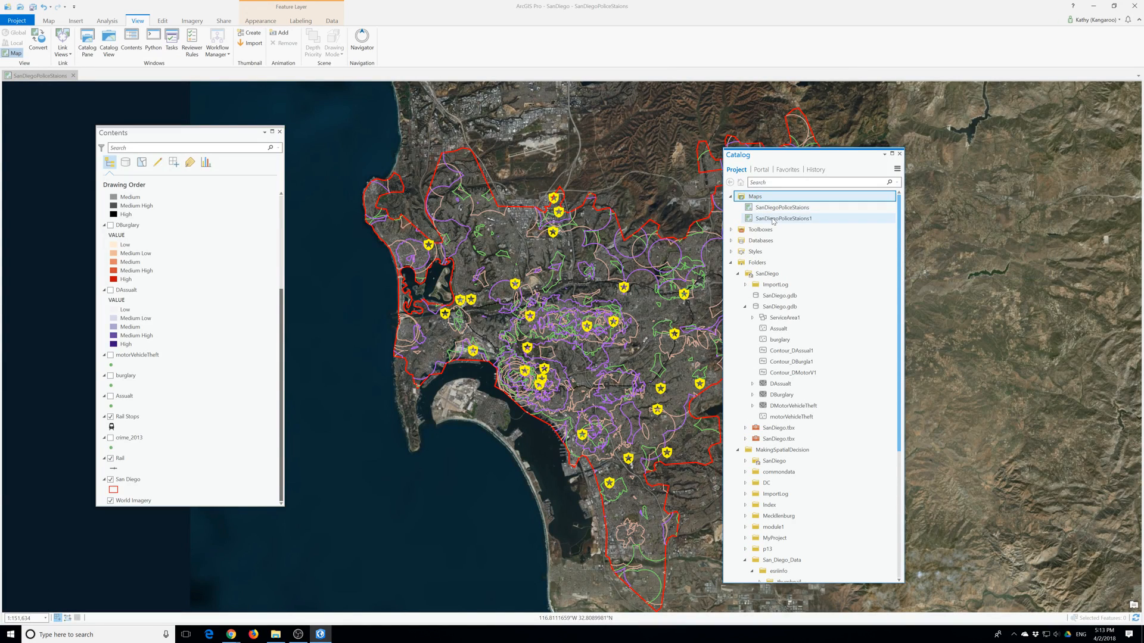
click(773, 220)
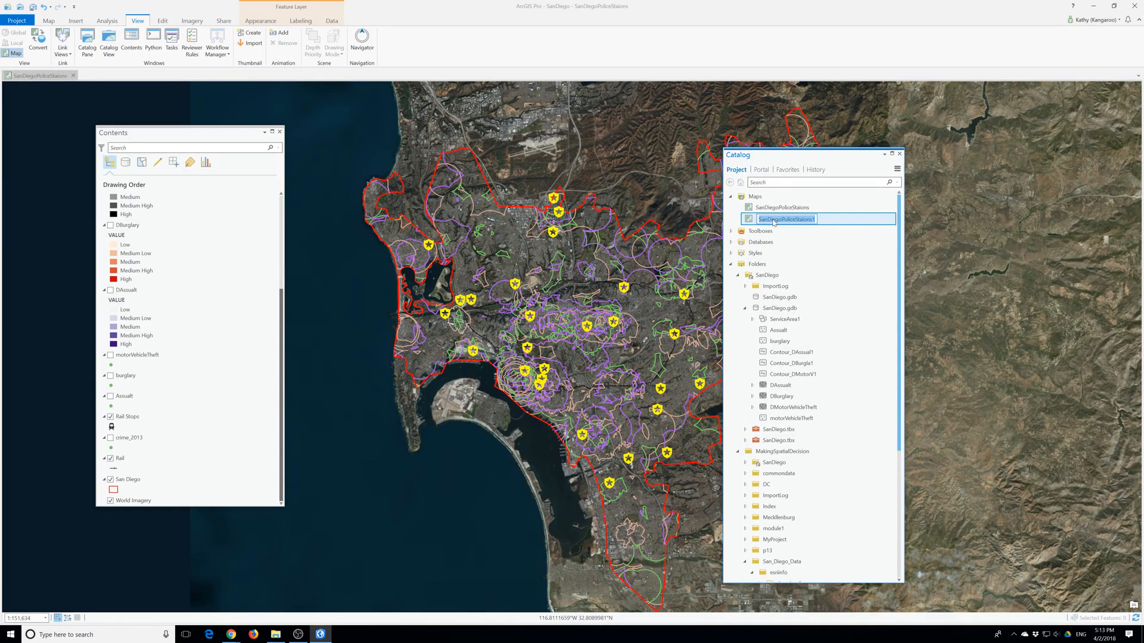
text(C)
text(anDi)
text(egoCrimeDensity)
key(Return)
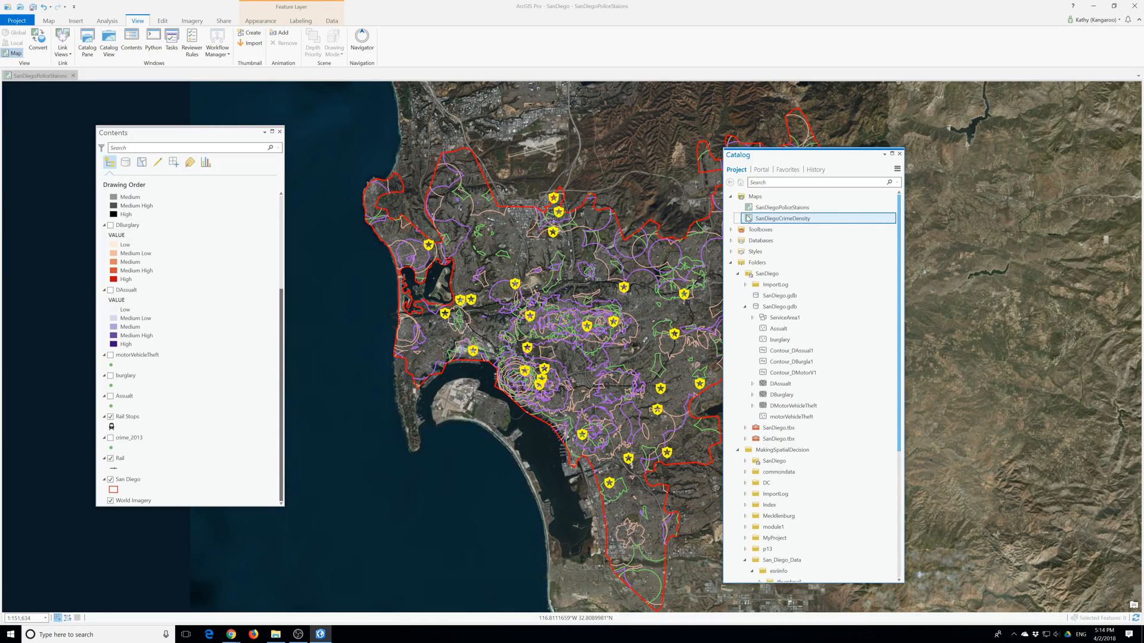
Duplicate the SanDiegoCrimeDensity map within the project's Maps folder
right_click(749, 197)
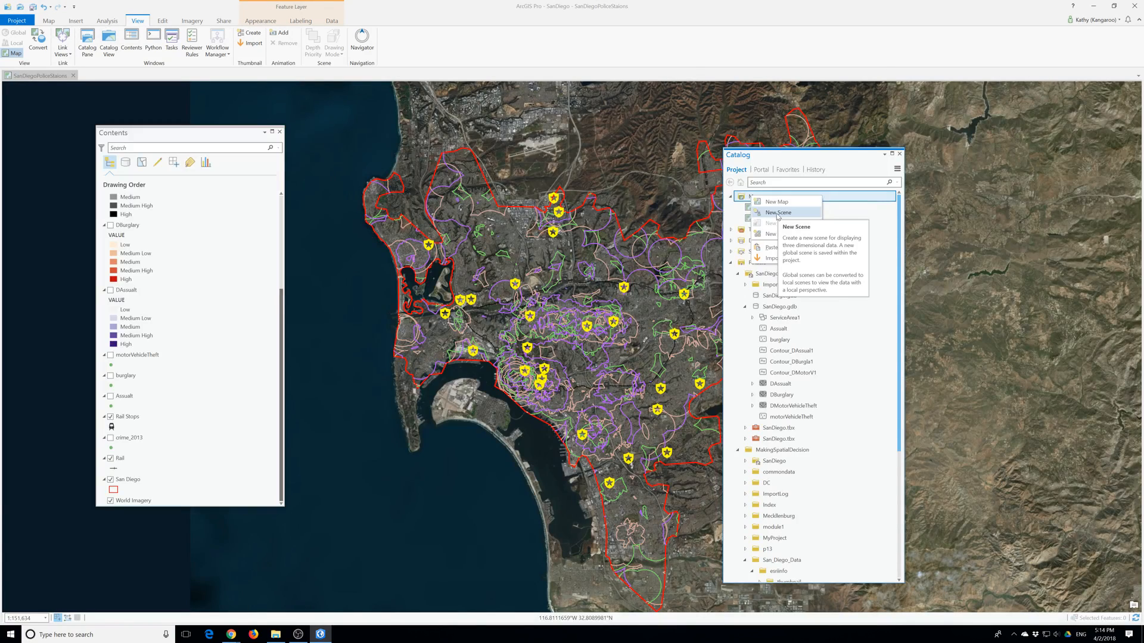
click(878, 213)
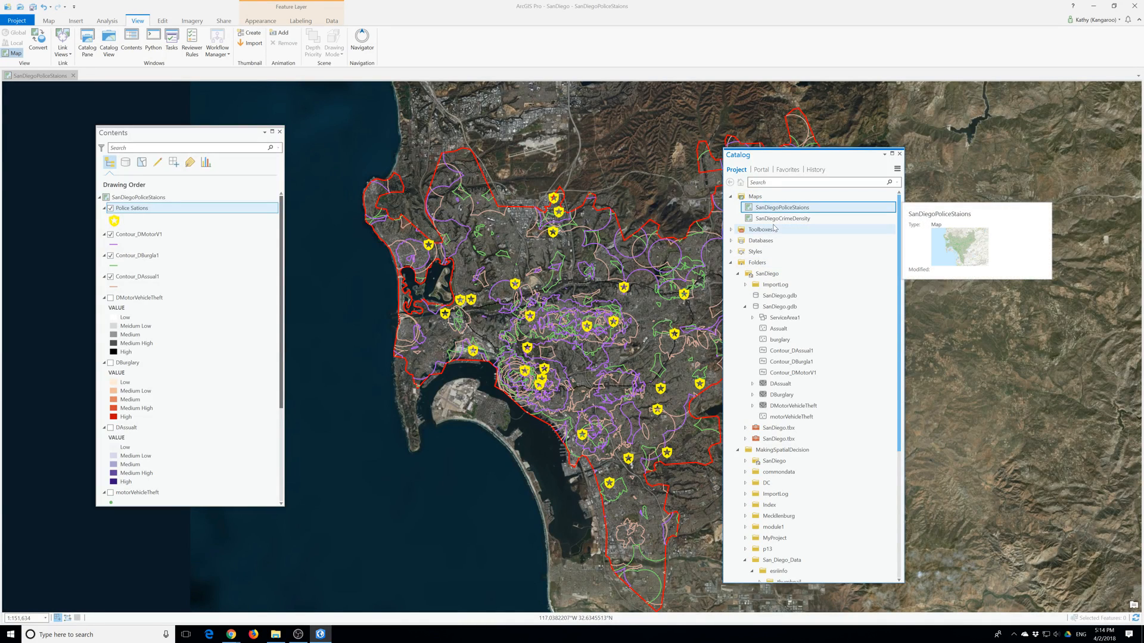
click(758, 221)
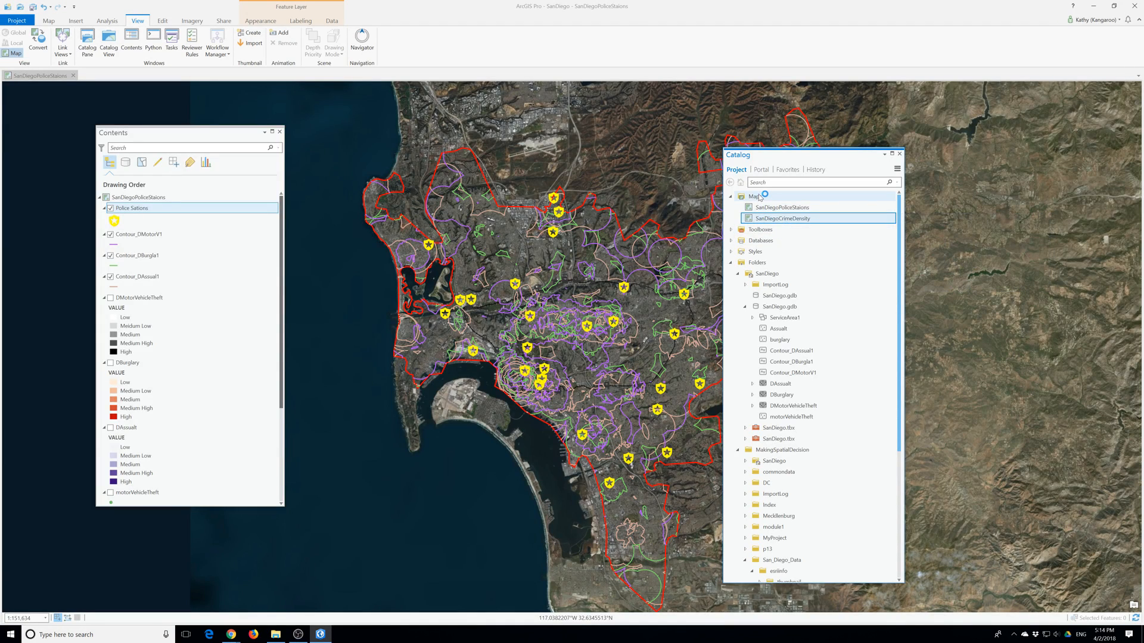
click(760, 197)
key(Down)
key(Down)
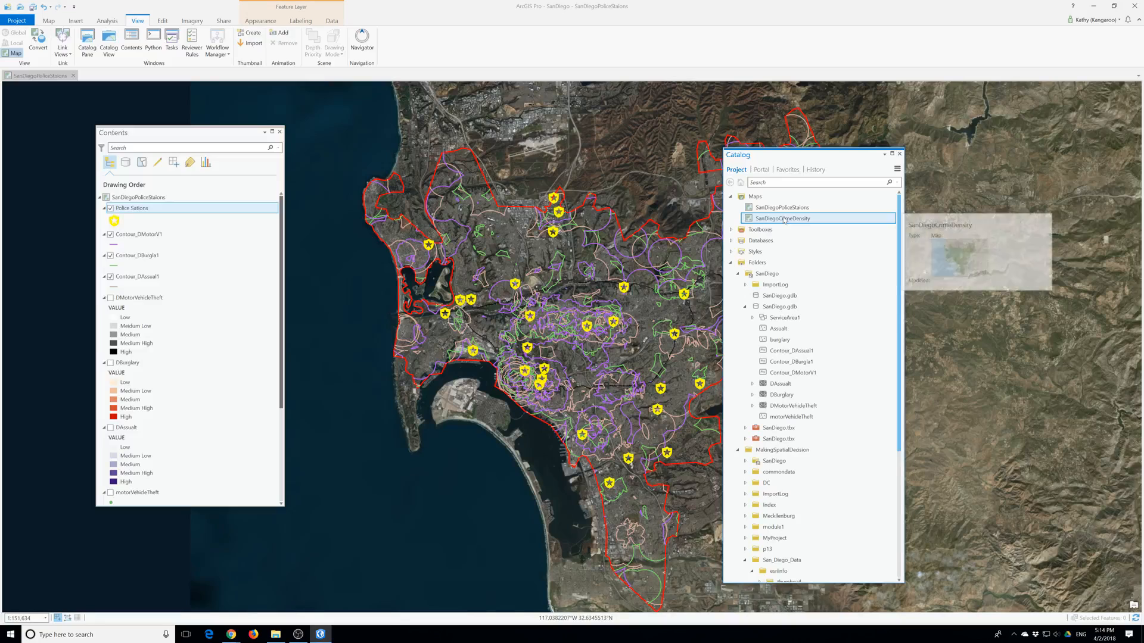
key(ctrl+c)
click(758, 198)
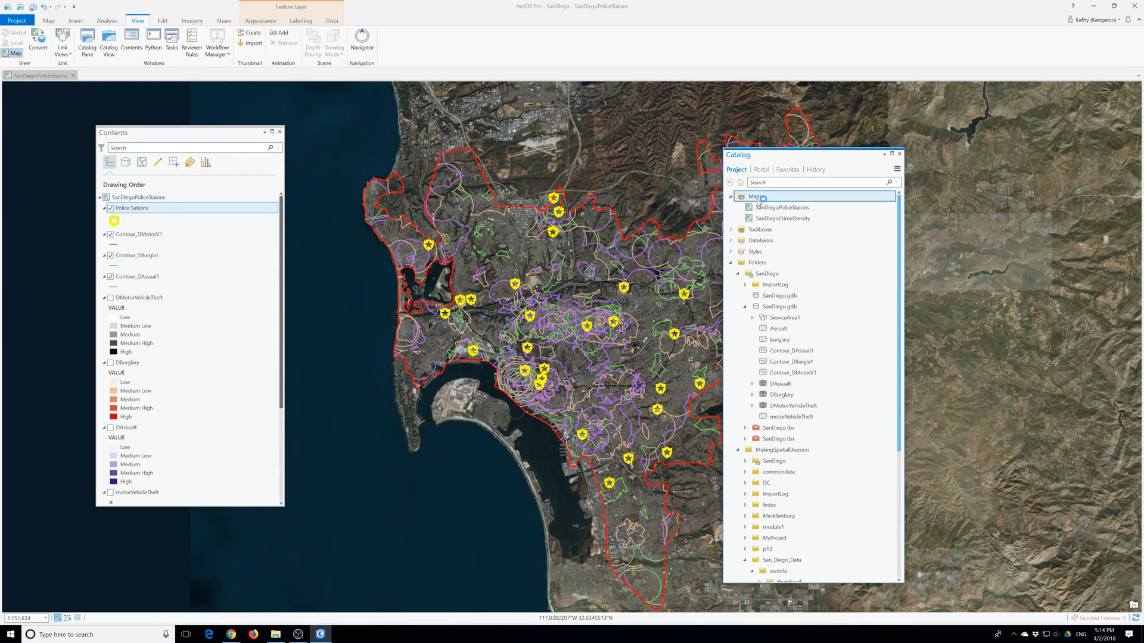
key(ctrl+v)
Rename the copy of the crime density map as SanDiegoCrimeContourmaps
click(797, 220)
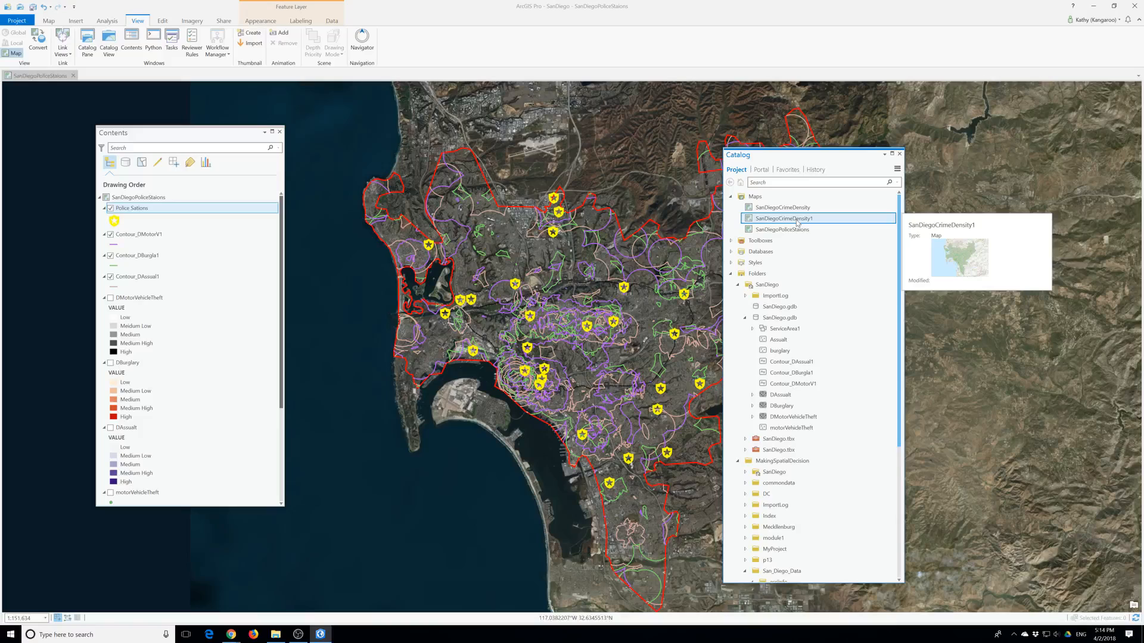
click(796, 219)
text(S)
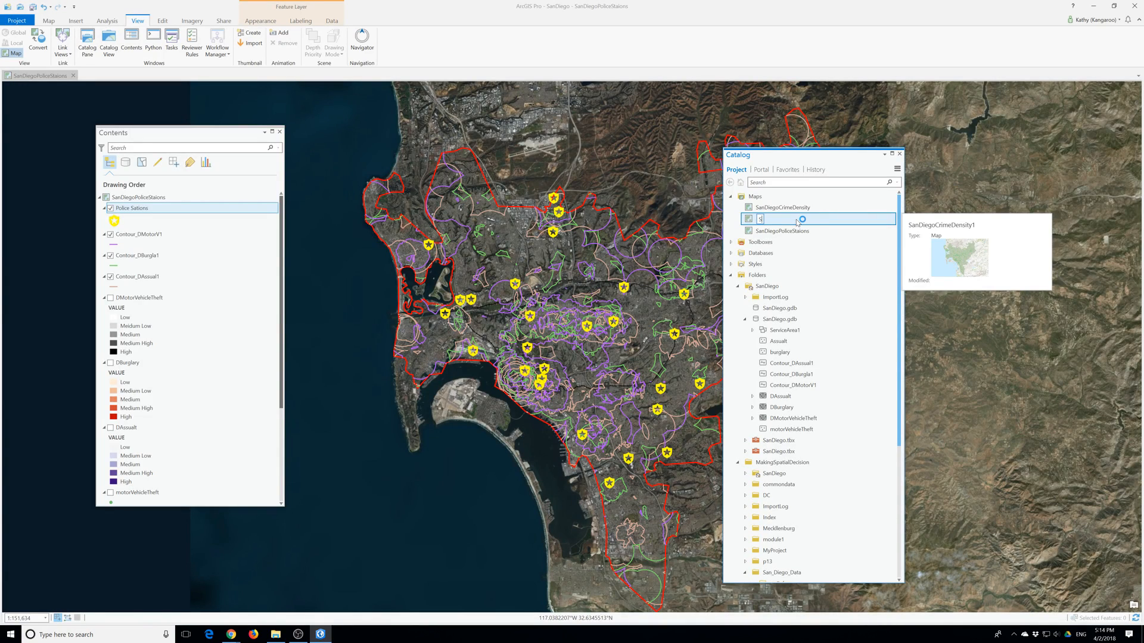
text(anDiegoContourmaps)
key(Return)
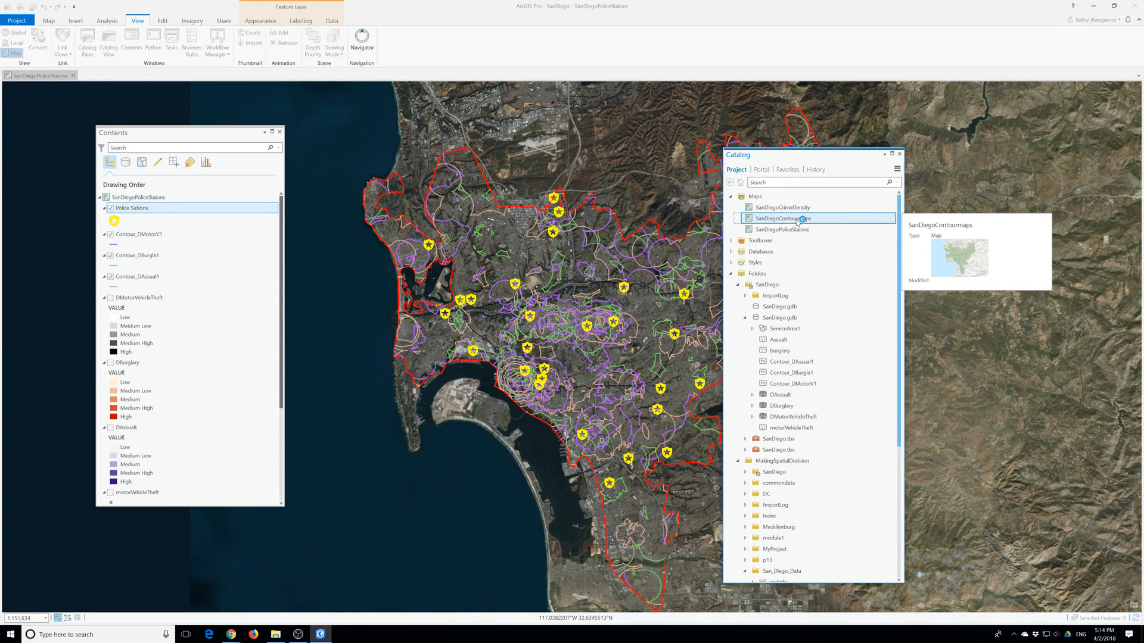
click(782, 219)
click(782, 219)
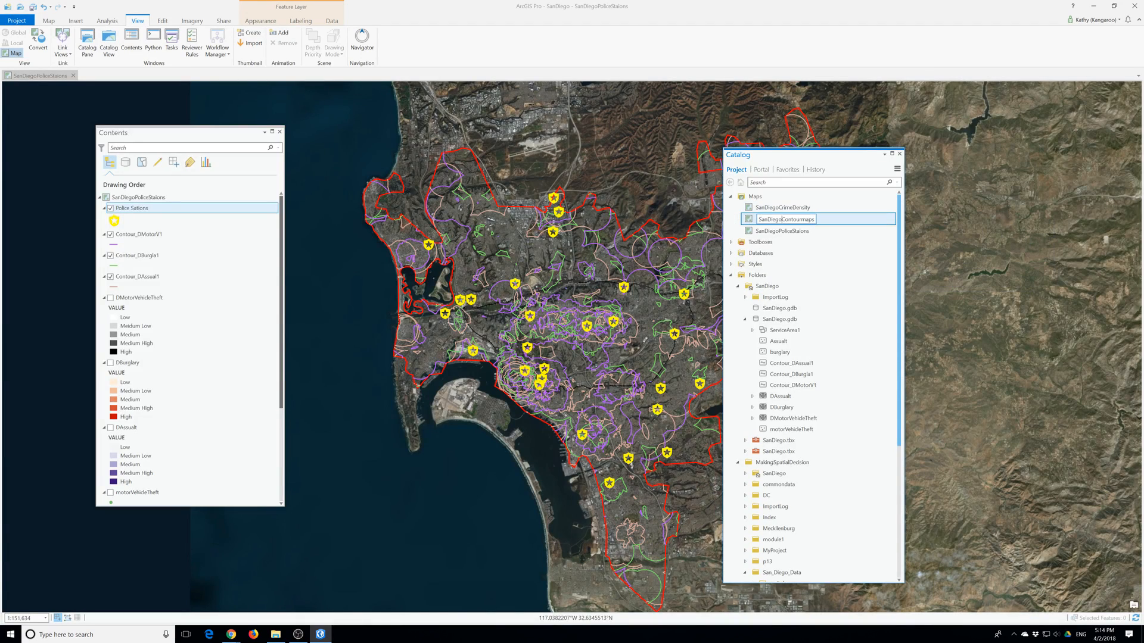
text(Crime)
key(Return)
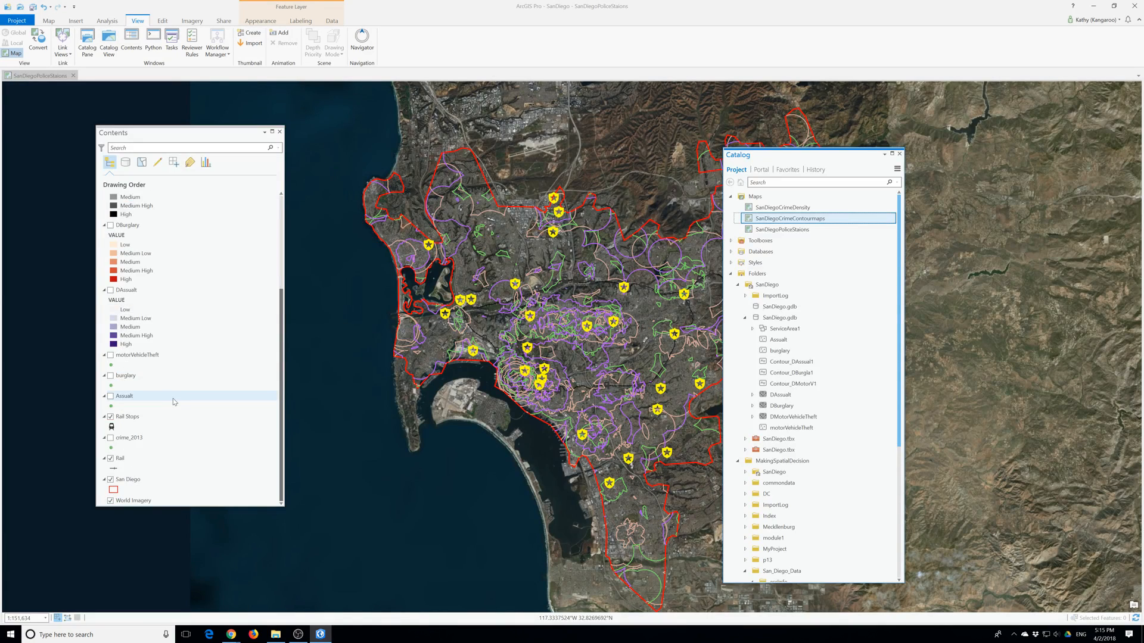
Open the SanDiegoPoliceStaions map in a new view and close the earlier view of the same map
click(786, 233)
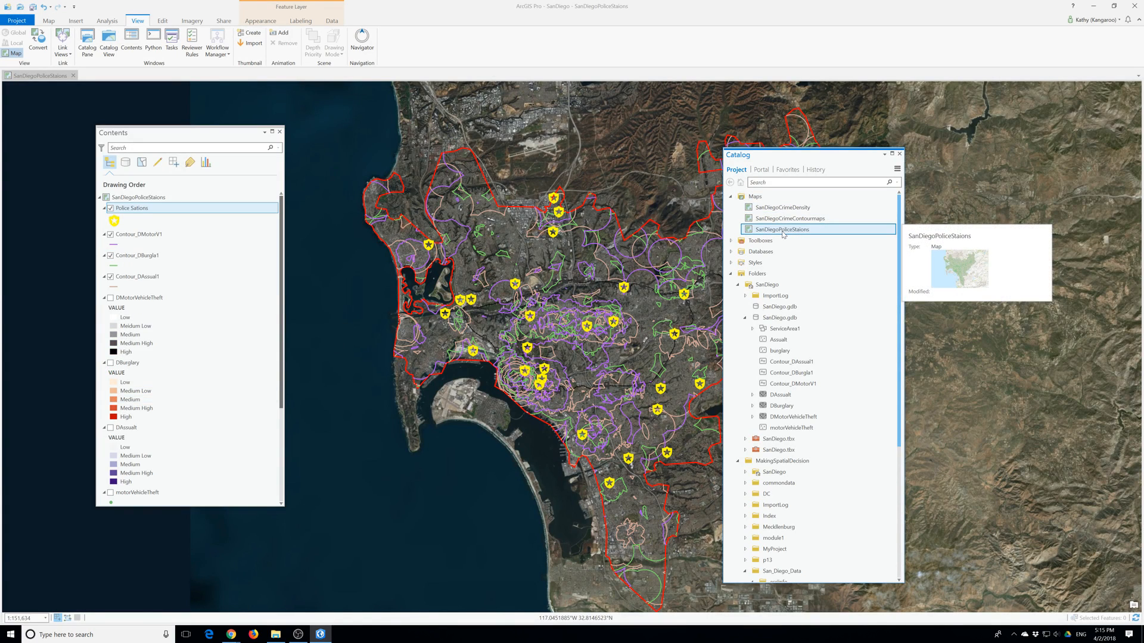
click(756, 234)
double_click(753, 233)
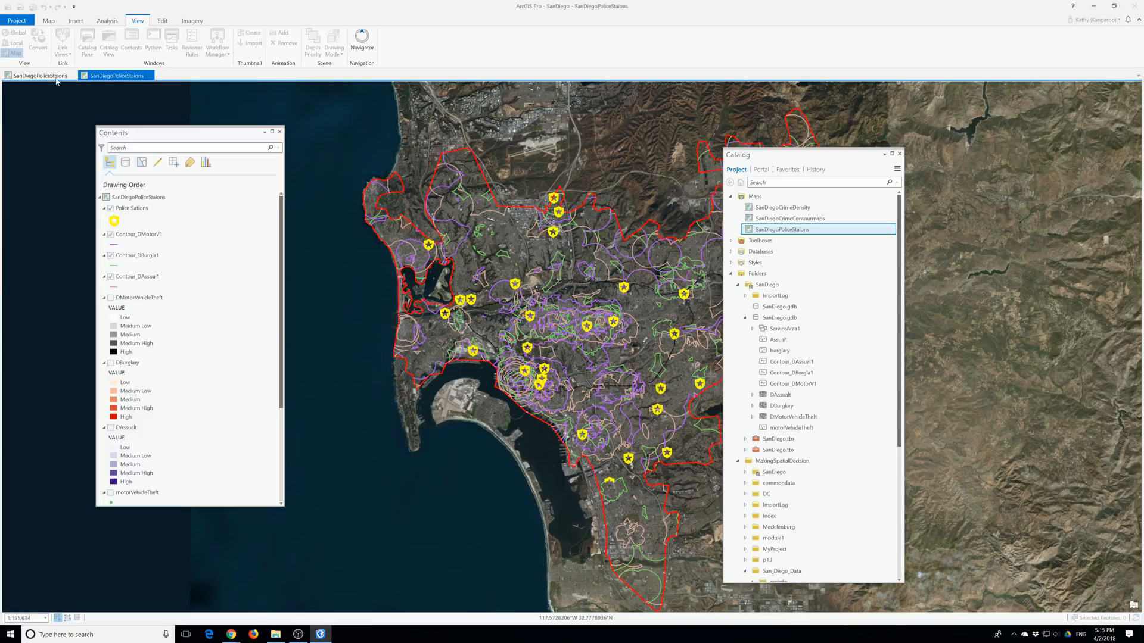
click(56, 78)
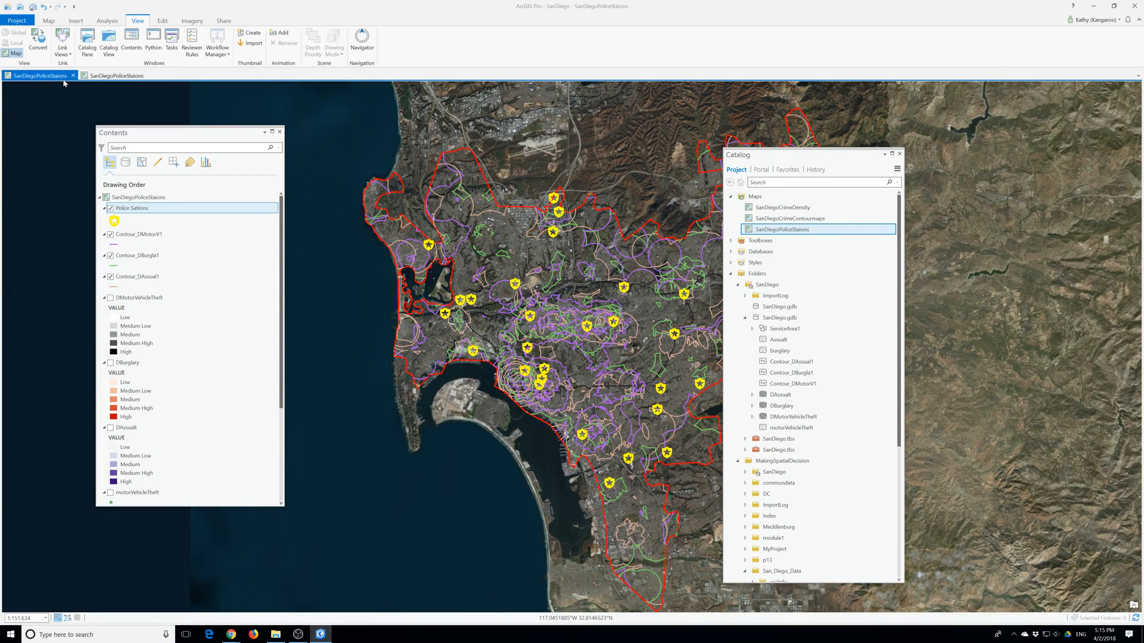
click(73, 76)
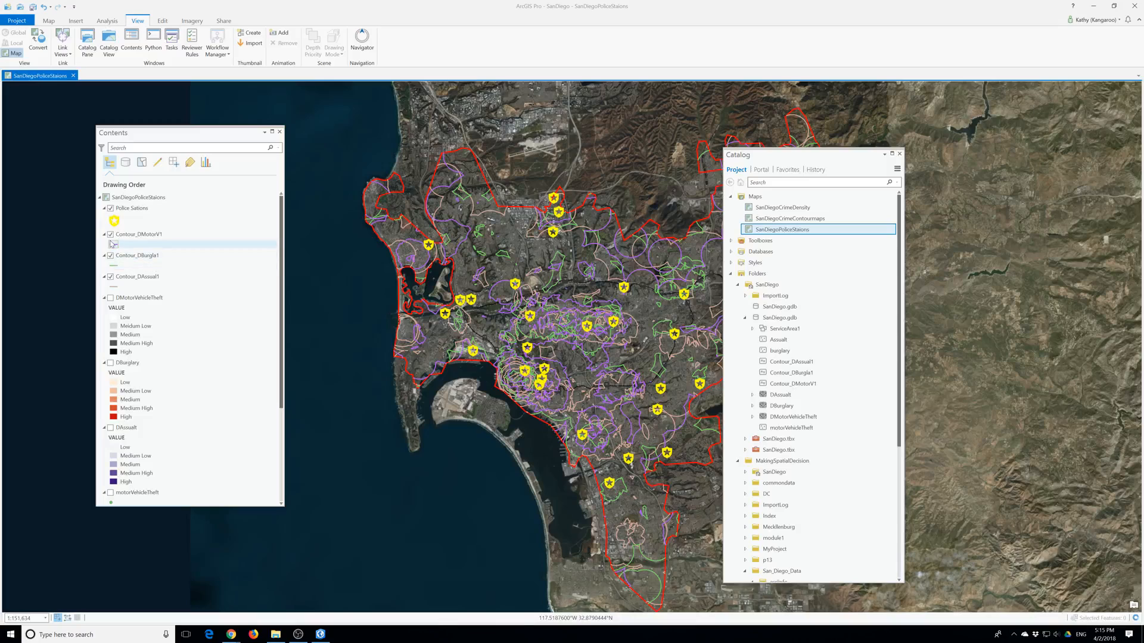
Remove the three contour layers, Contour_DMotorV1, Contour_DBurgla1 and Contour_DAssual1, from the SanDiegoPoliceStaions map
right_click(133, 237)
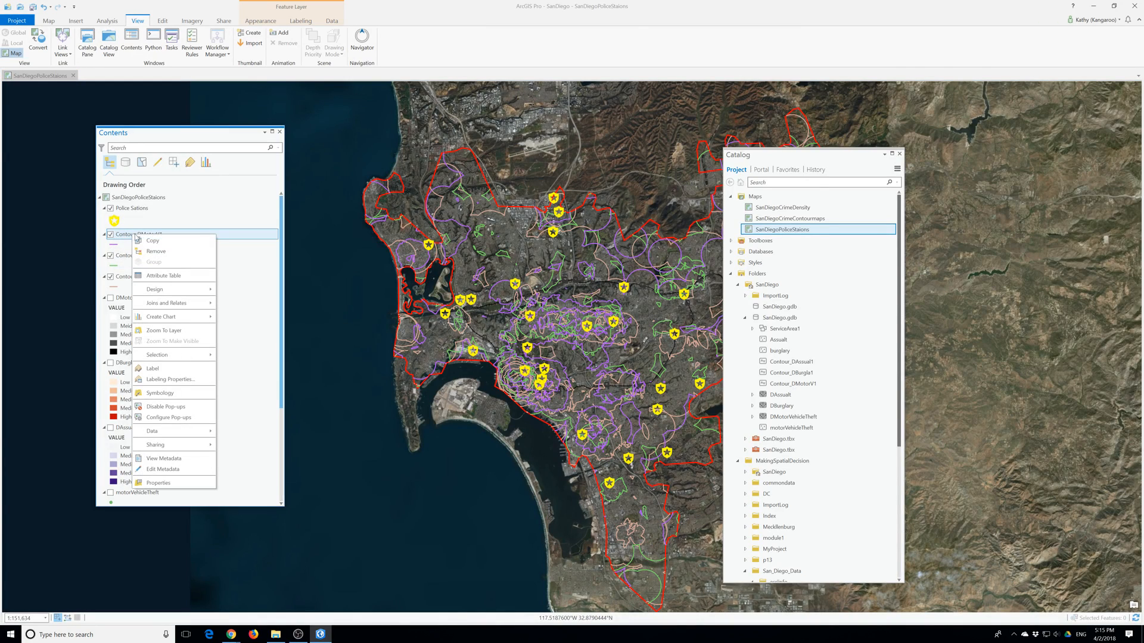
click(154, 251)
right_click(133, 234)
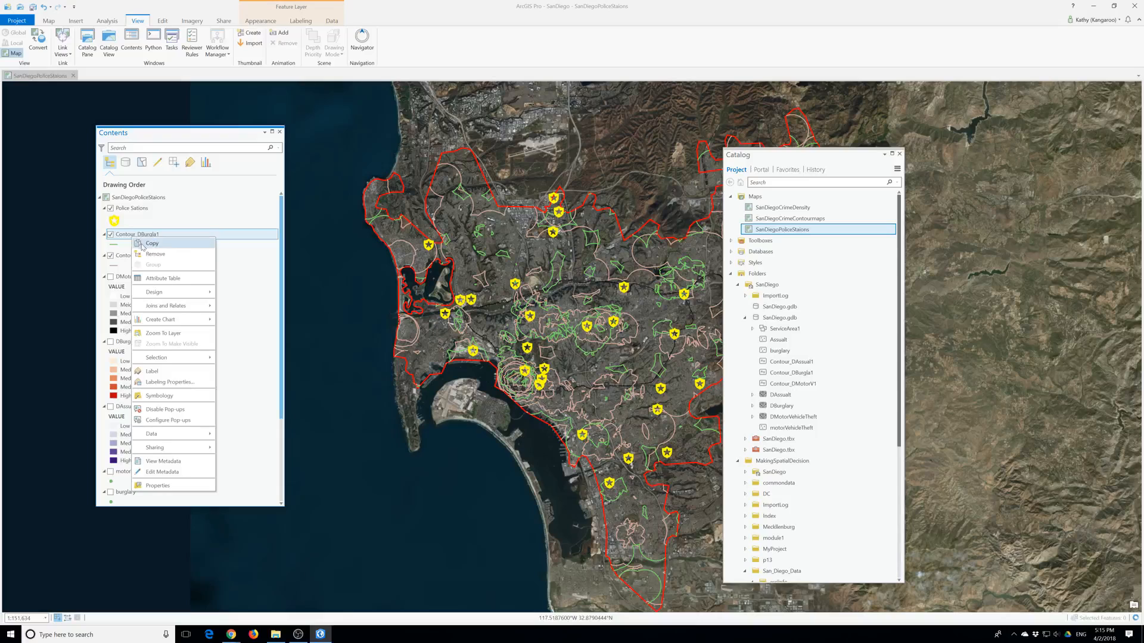
click(154, 252)
right_click(130, 238)
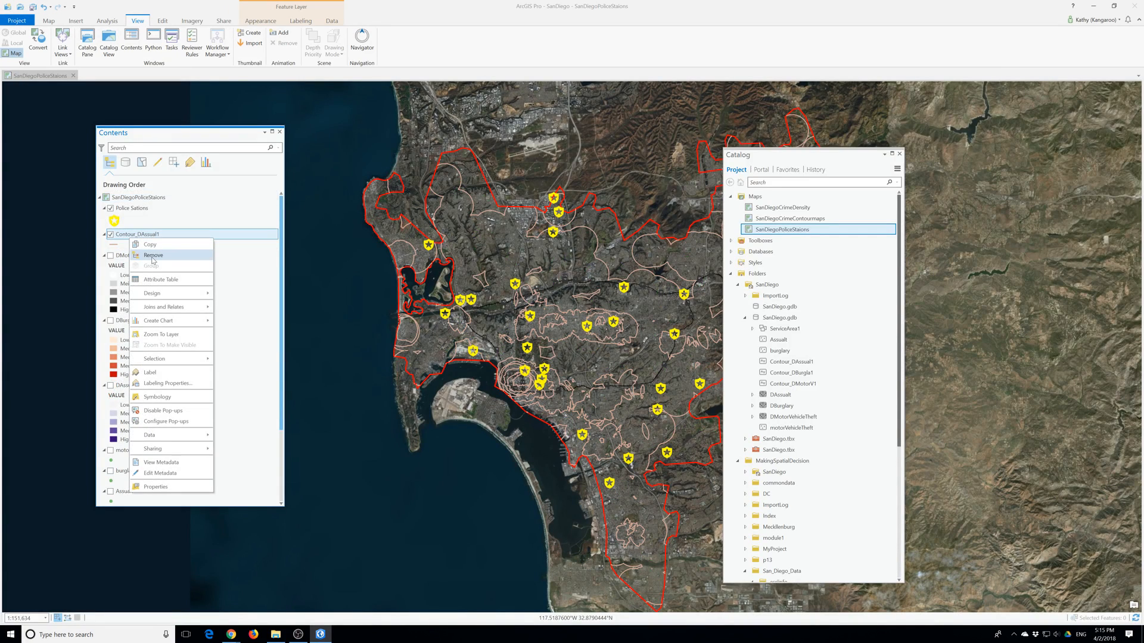
click(154, 252)
Remove the DMotorVehicleTheft and DBurglary density layers from the police stations map
right_click(137, 239)
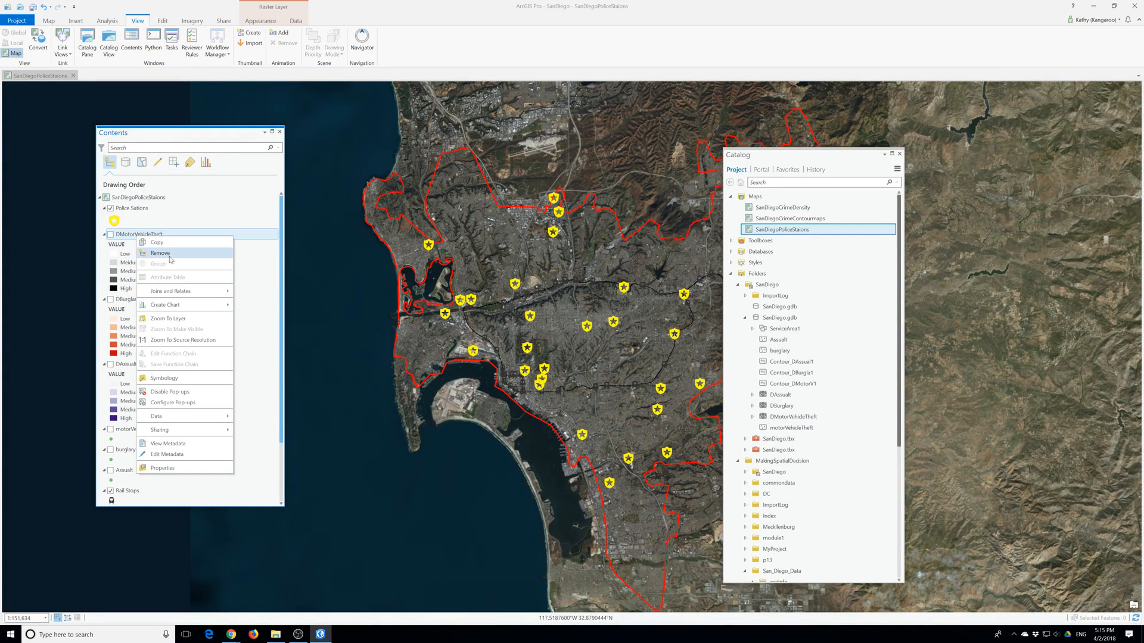
click(139, 251)
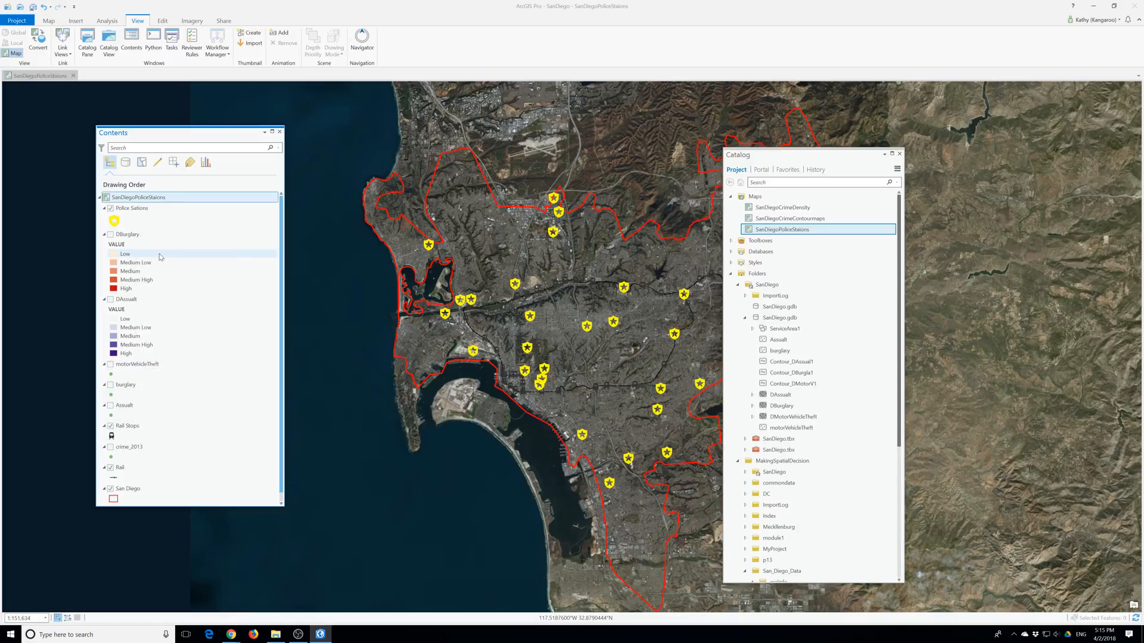
right_click(126, 236)
click(146, 251)
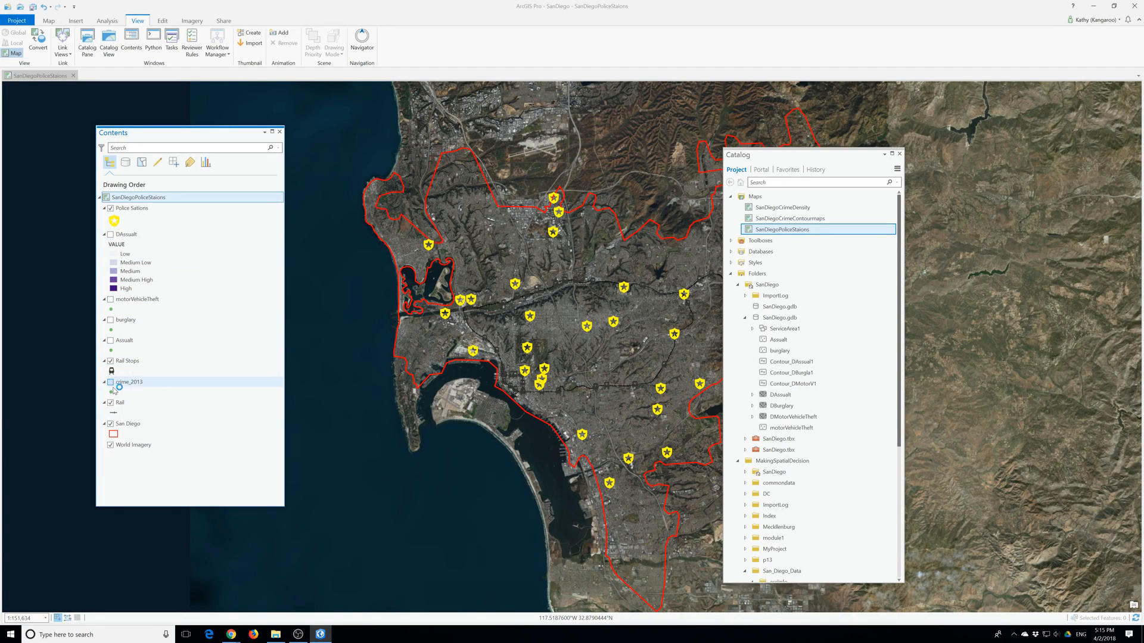
Turn on the Assualt, burglary and motorVehicleTheft point layers in the police stations map
click(110, 341)
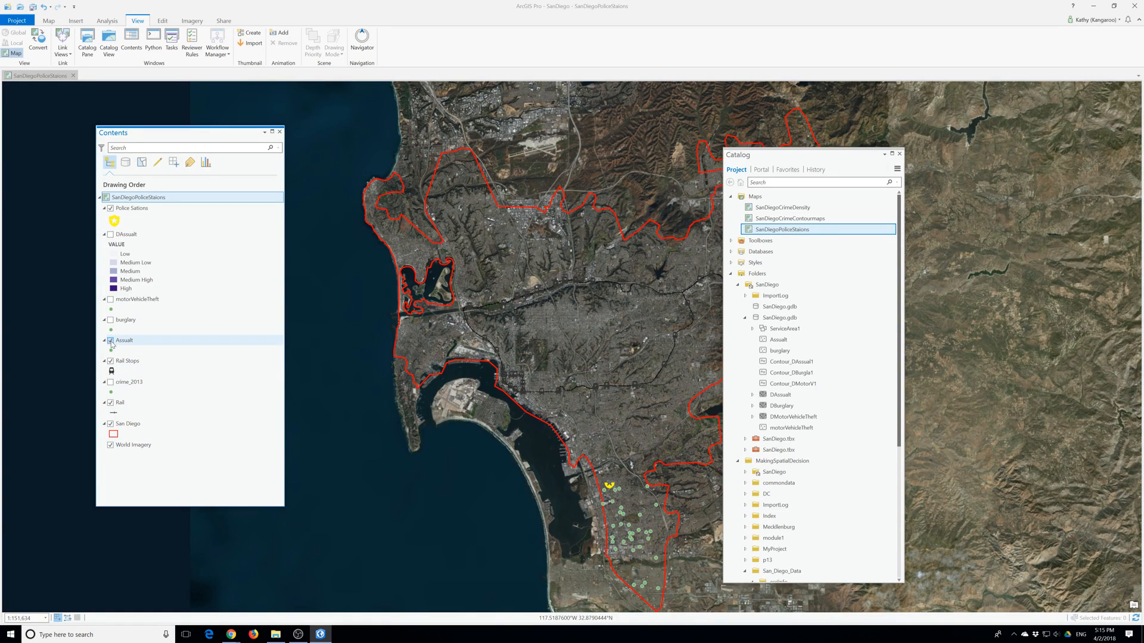
click(110, 324)
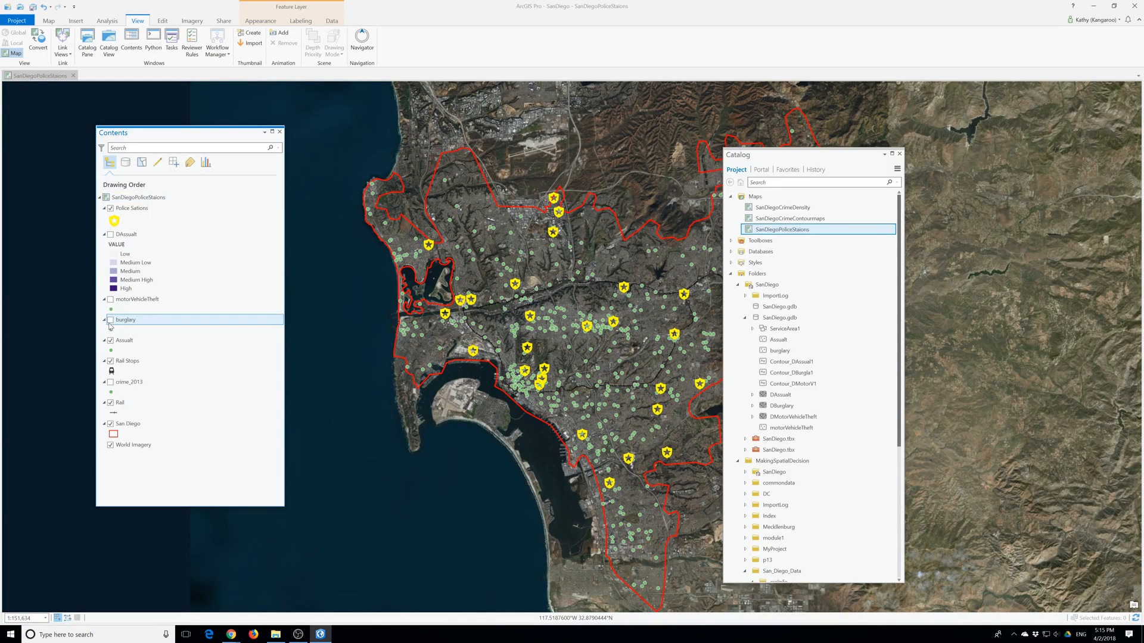
click(110, 321)
click(111, 300)
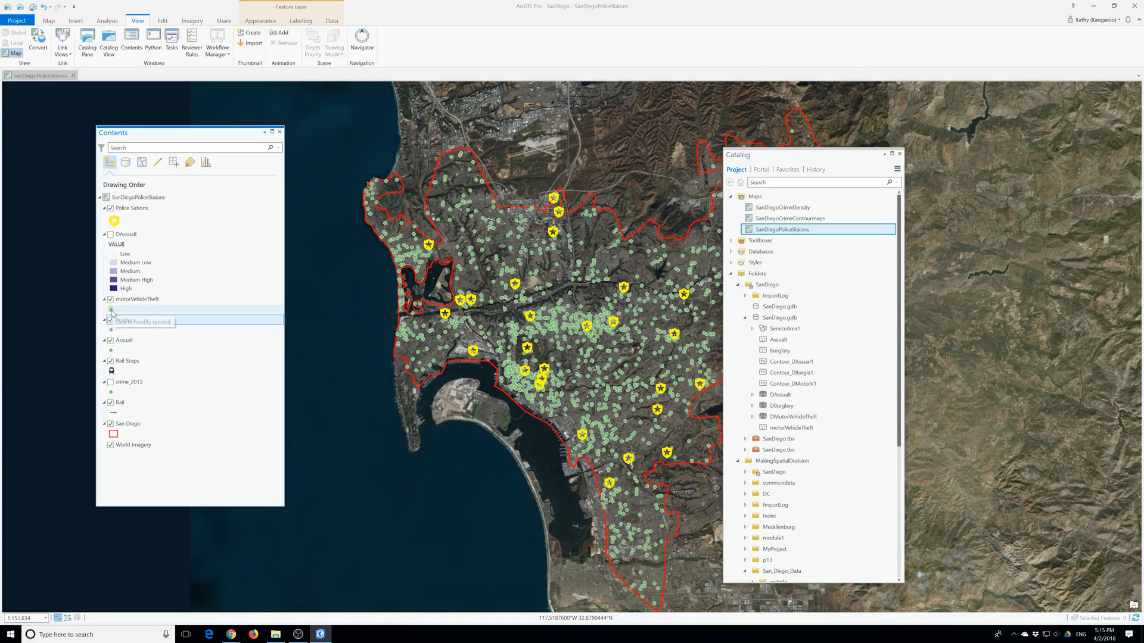
Set the colour of the motorVehicleTheft point symbol to red and apply it
click(112, 311)
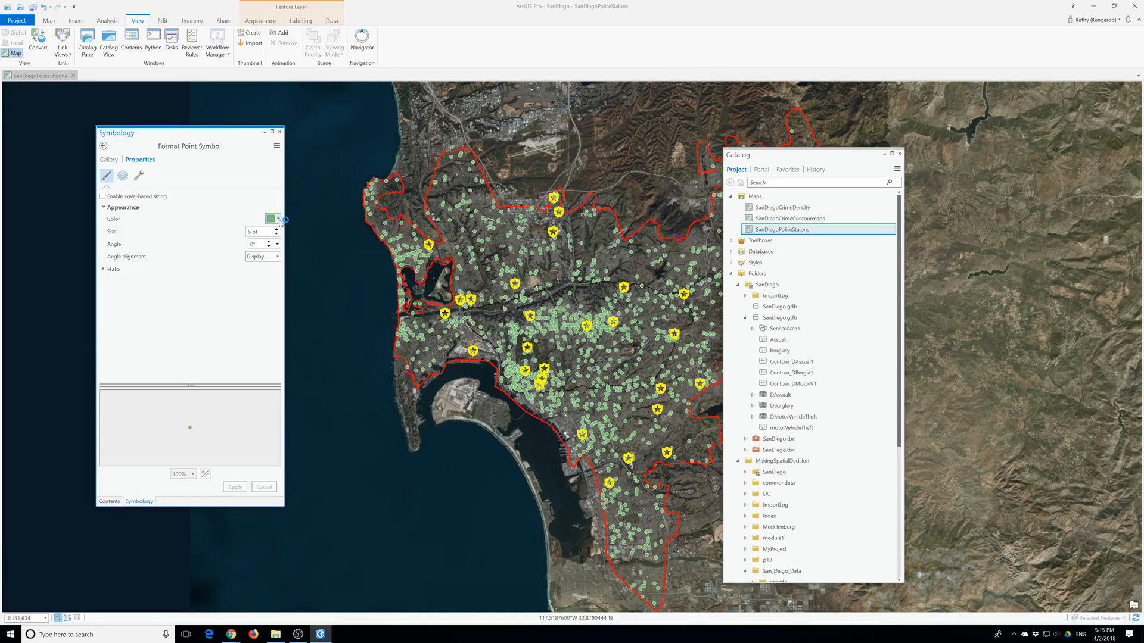
click(279, 220)
click(287, 272)
click(235, 487)
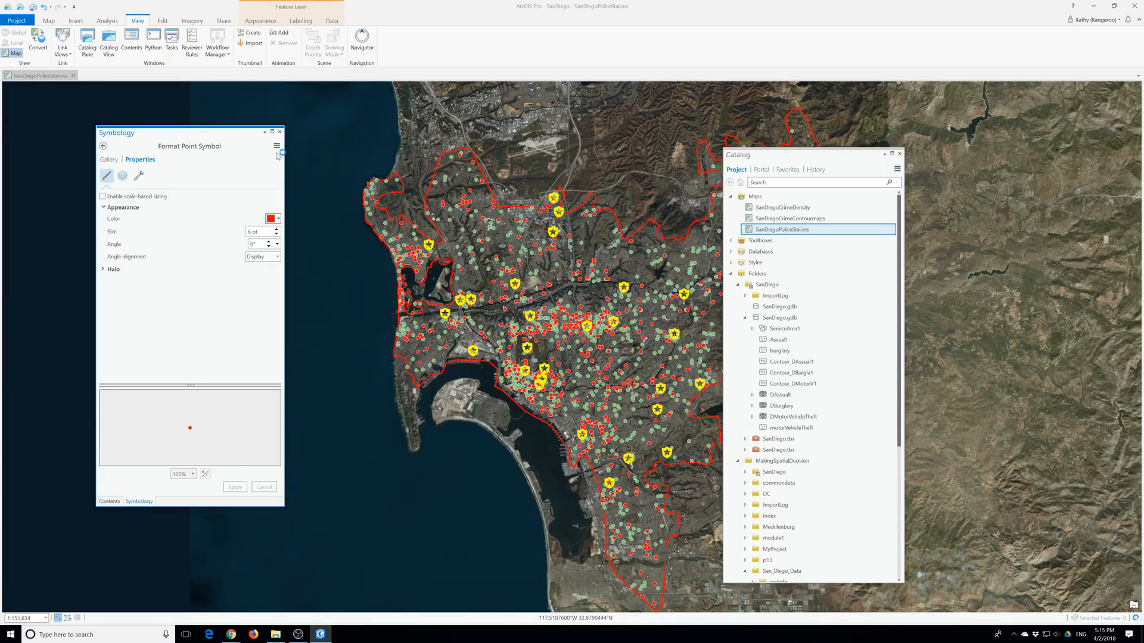
click(279, 131)
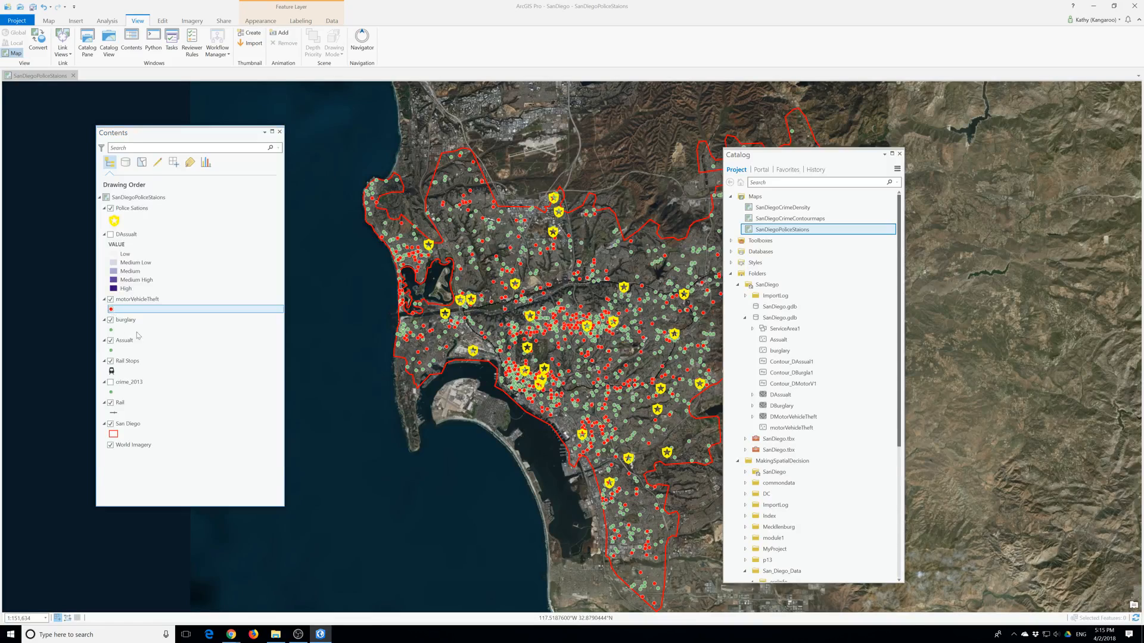
Change the motorVehicleTheft point symbol to a bright purple-magenta colour and apply it
click(111, 310)
click(273, 218)
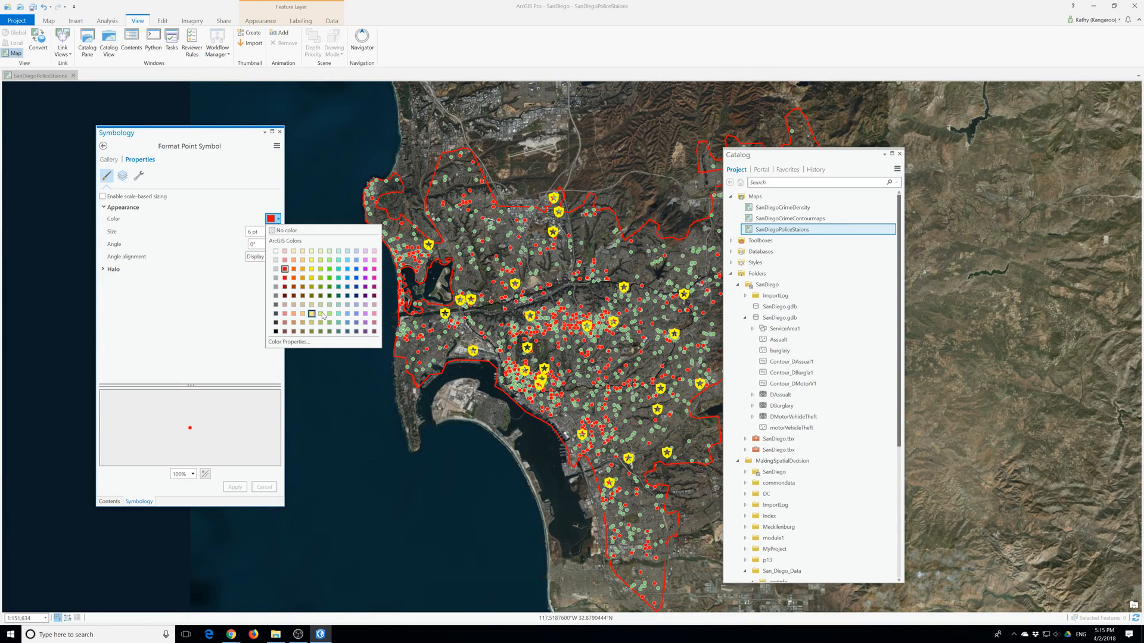
click(363, 277)
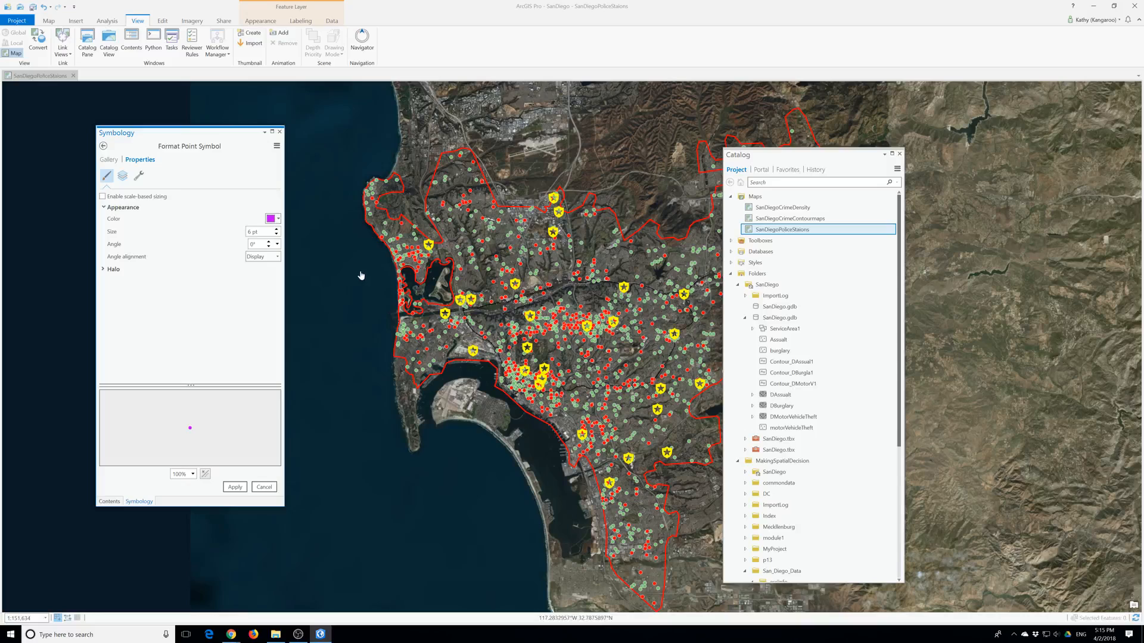
click(235, 487)
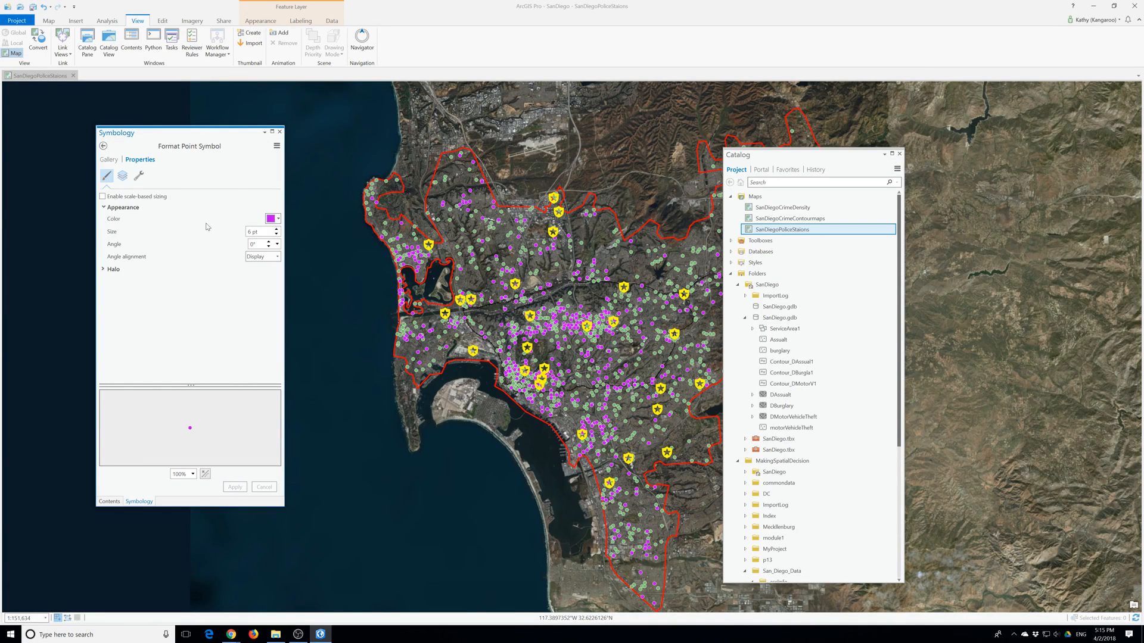
click(280, 132)
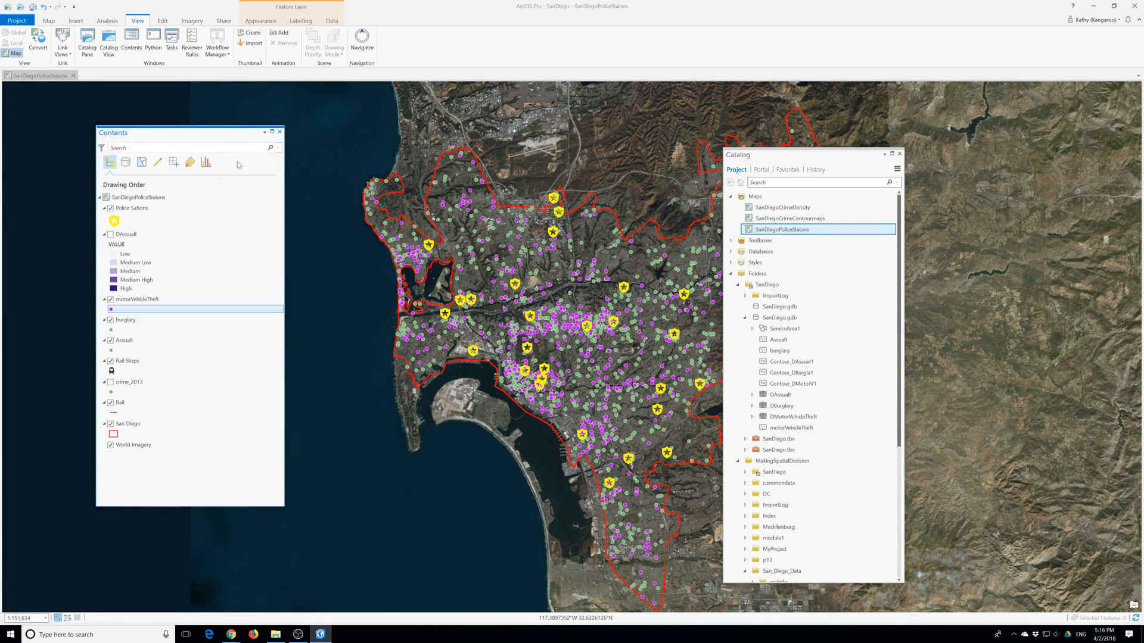
Set the colour of the Assualt point symbol to turquoise and apply it
click(112, 352)
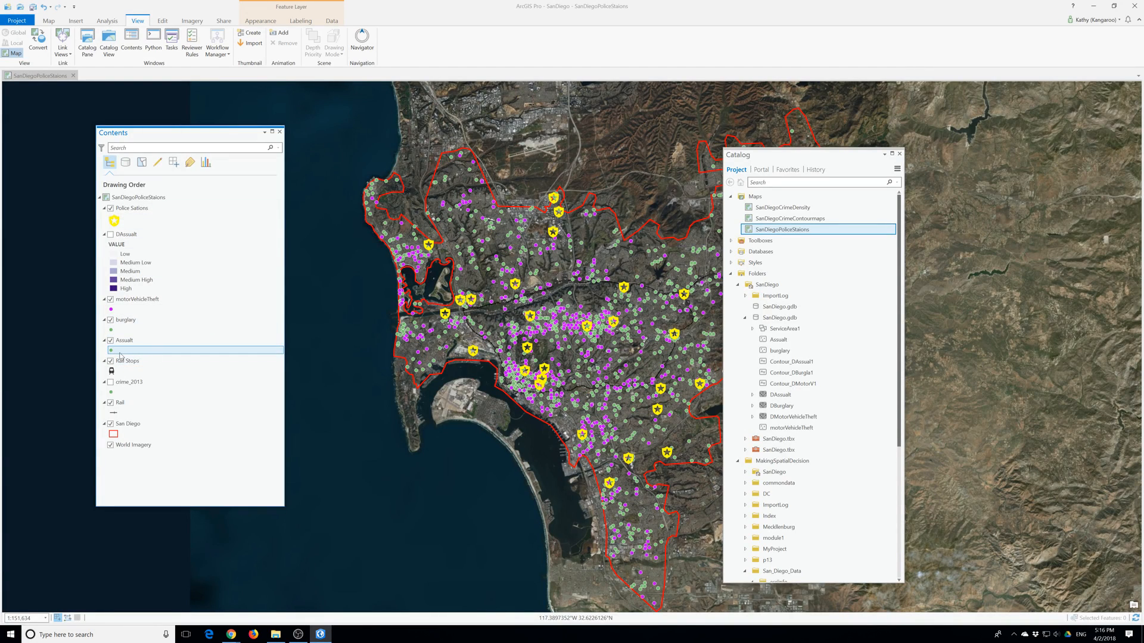
click(277, 220)
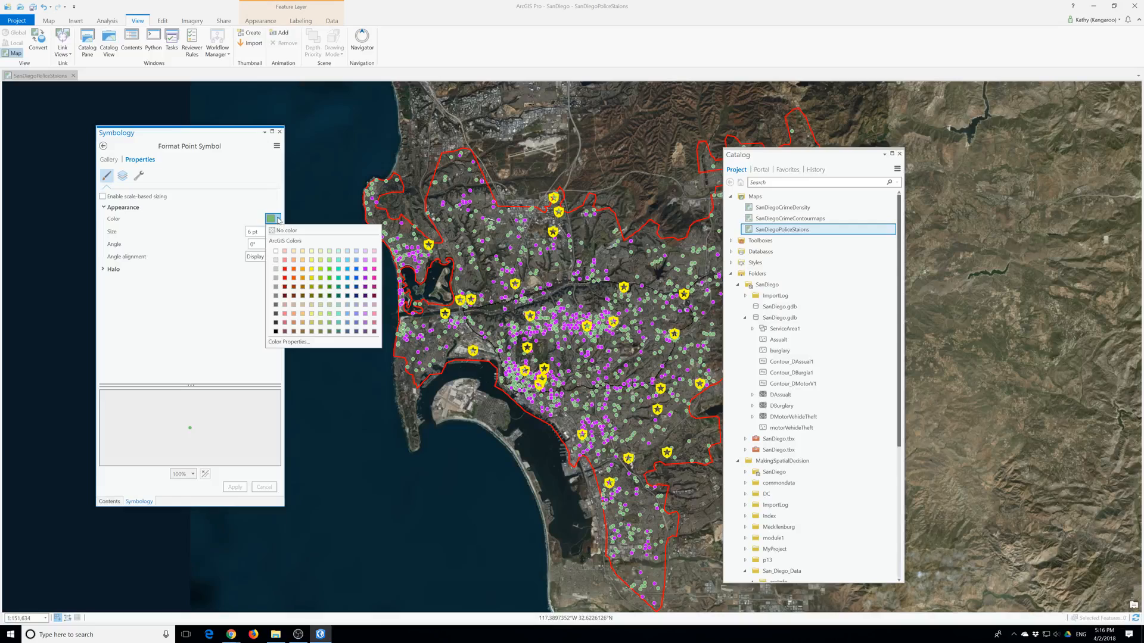
click(338, 269)
click(234, 489)
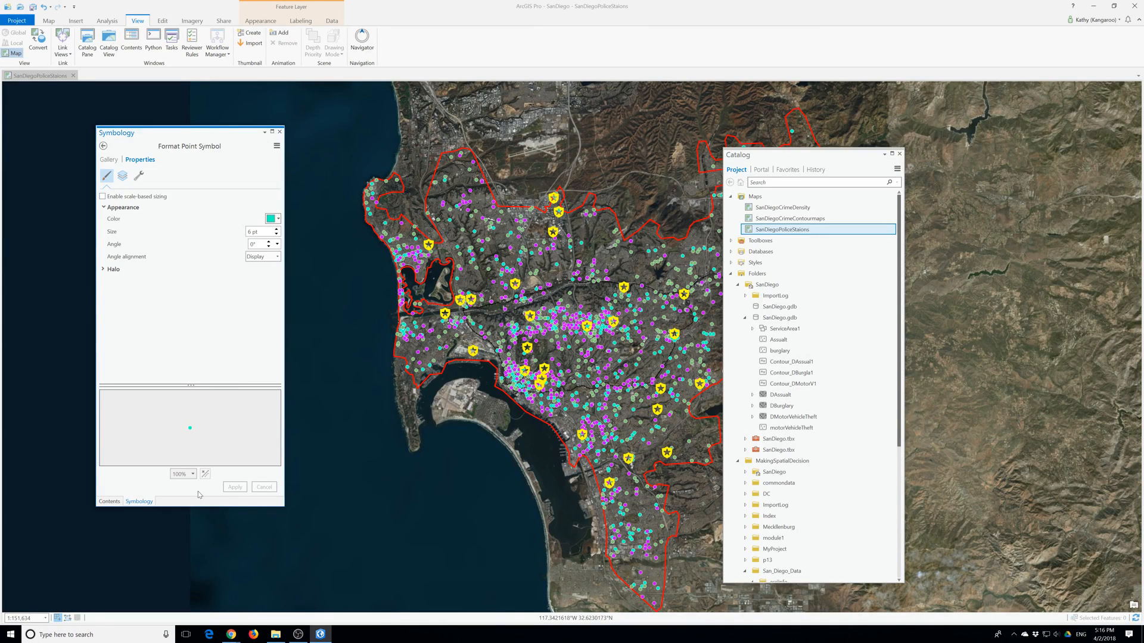
Change the Assualt point symbol to orange, apply it and close the symbol settings
click(276, 220)
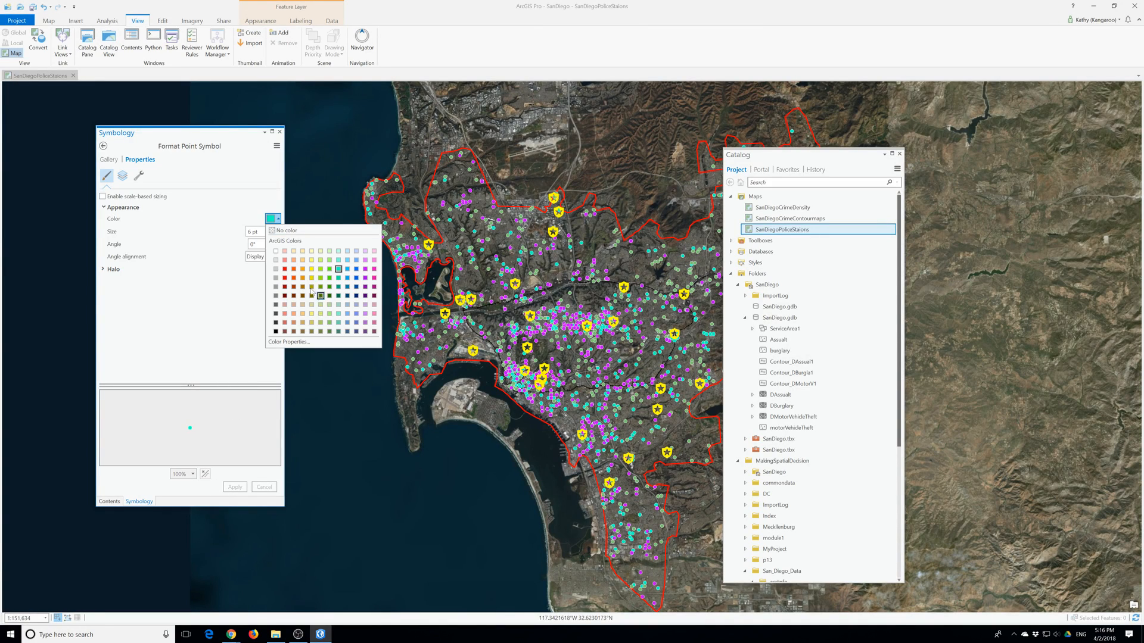
click(305, 271)
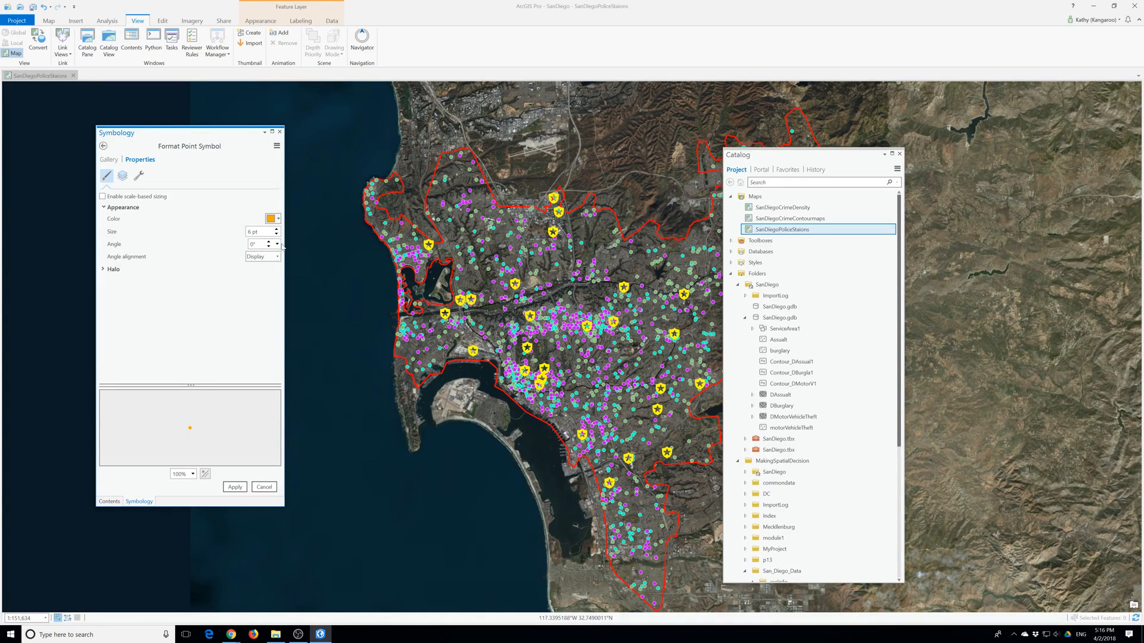
click(275, 221)
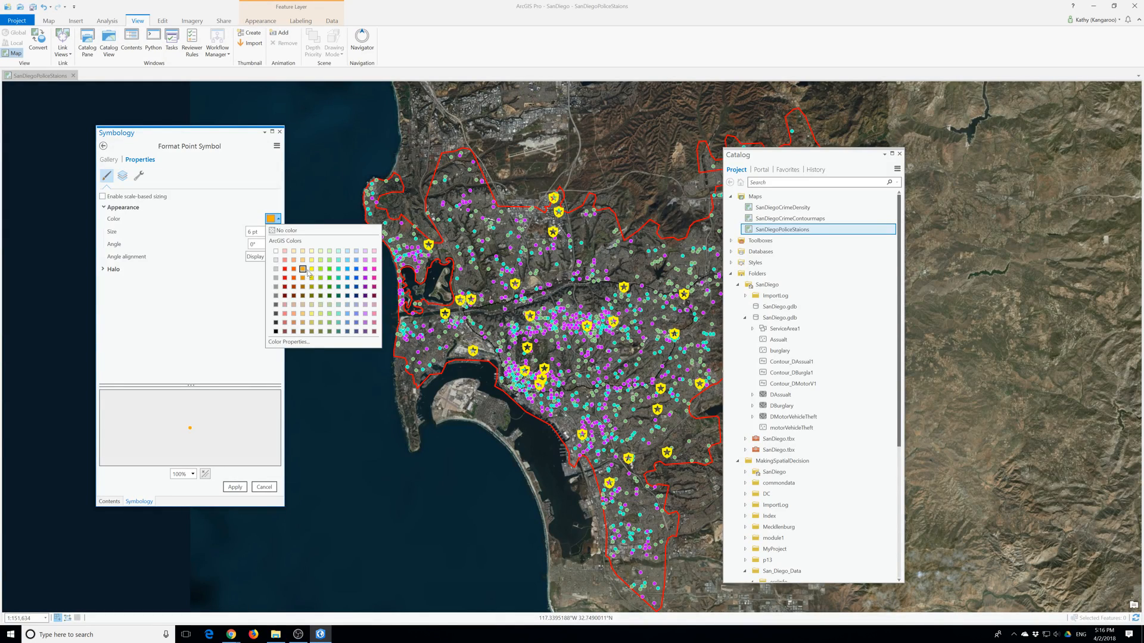
click(233, 489)
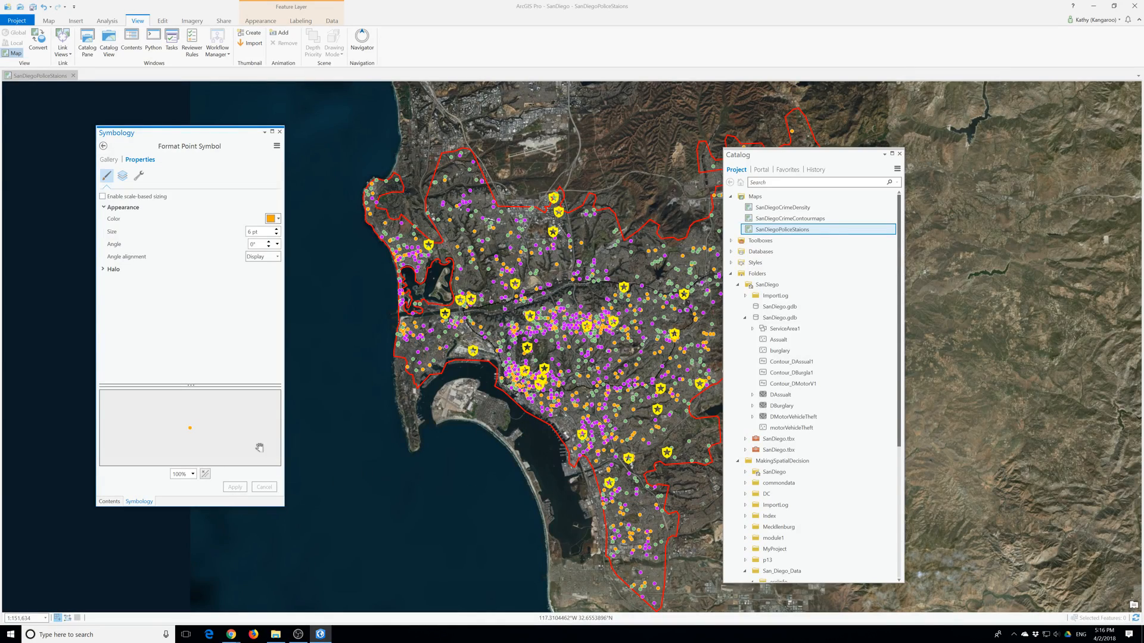
drag(434, 436, 378, 419)
scroll(377, 419, down, 2)
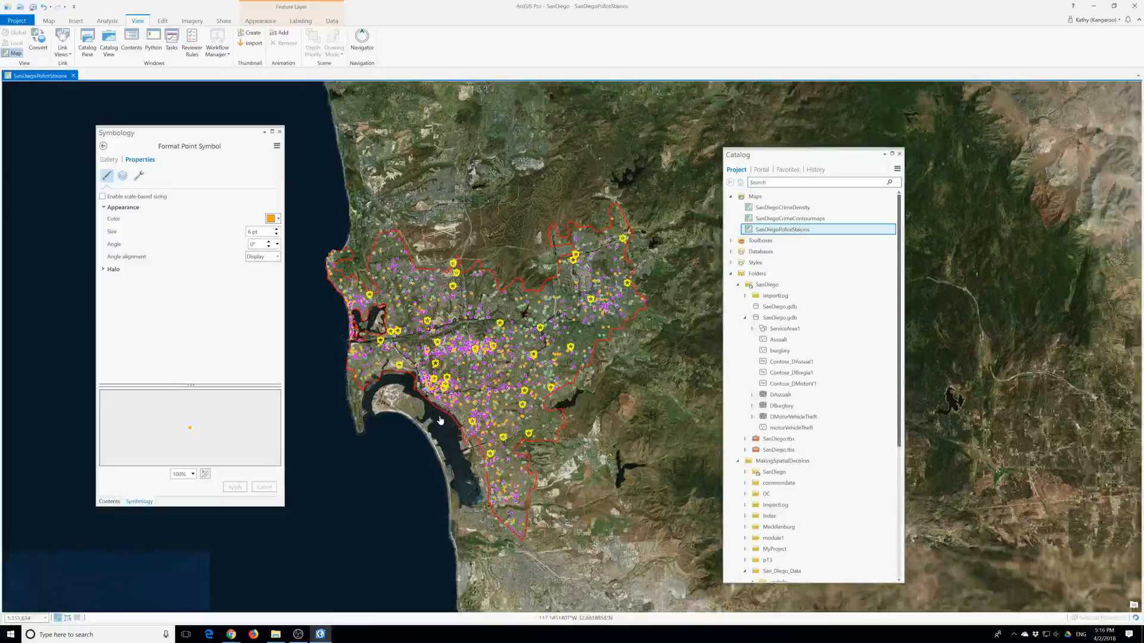
click(279, 132)
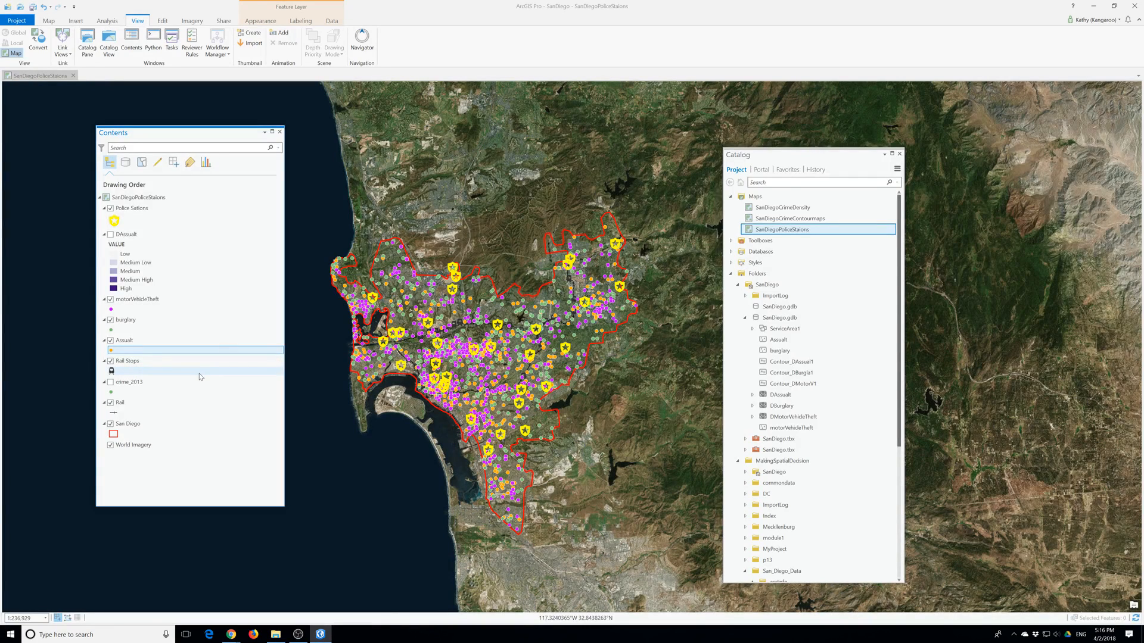
Remove the crime_2013 point layer and the DAssualt density layer from the police stations map
right_click(122, 384)
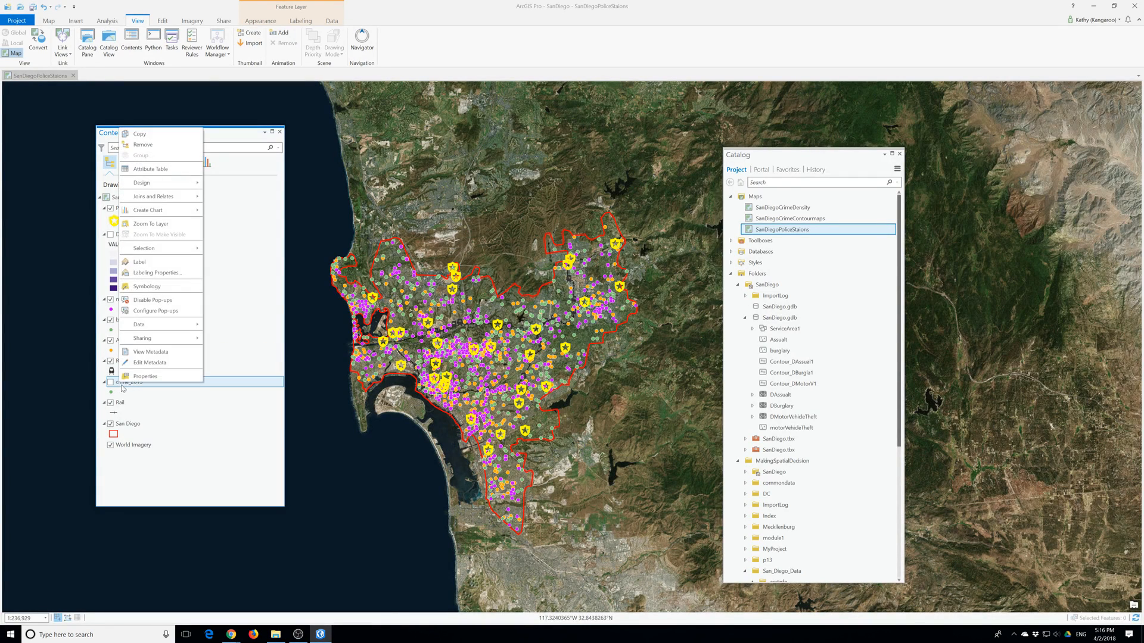
click(143, 145)
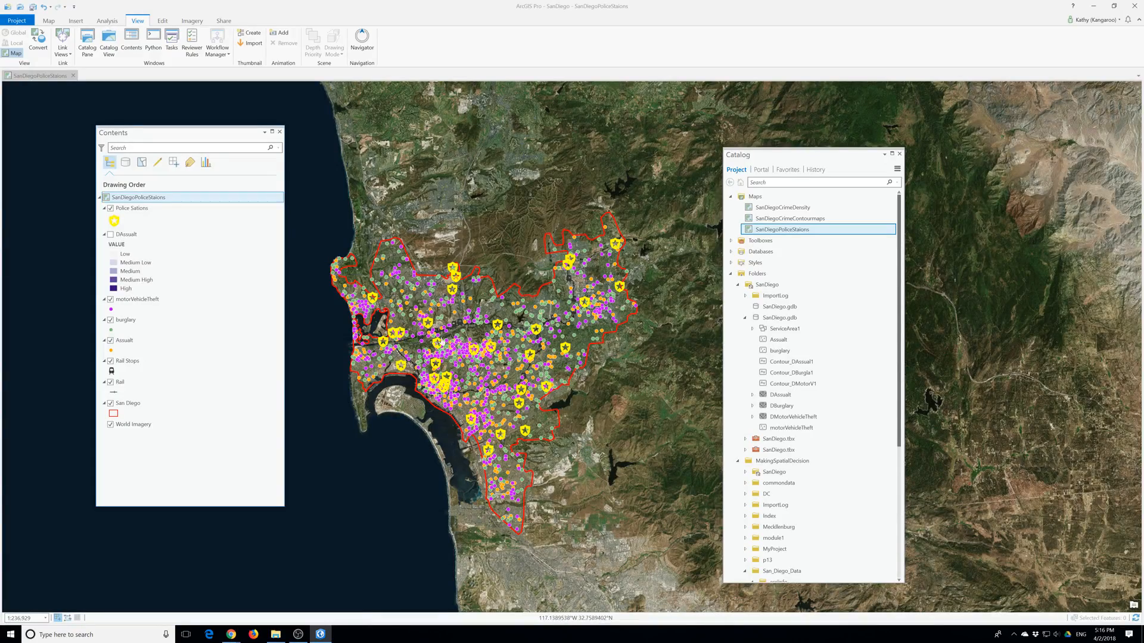
scroll(494, 369, up, 2)
drag(454, 366, 490, 376)
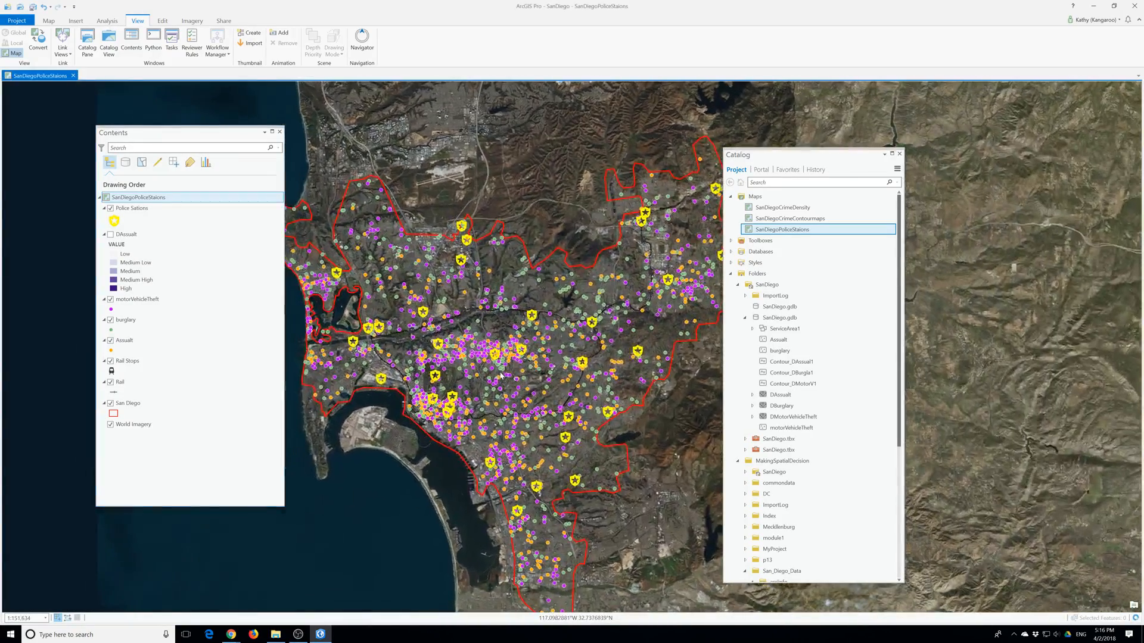
right_click(121, 234)
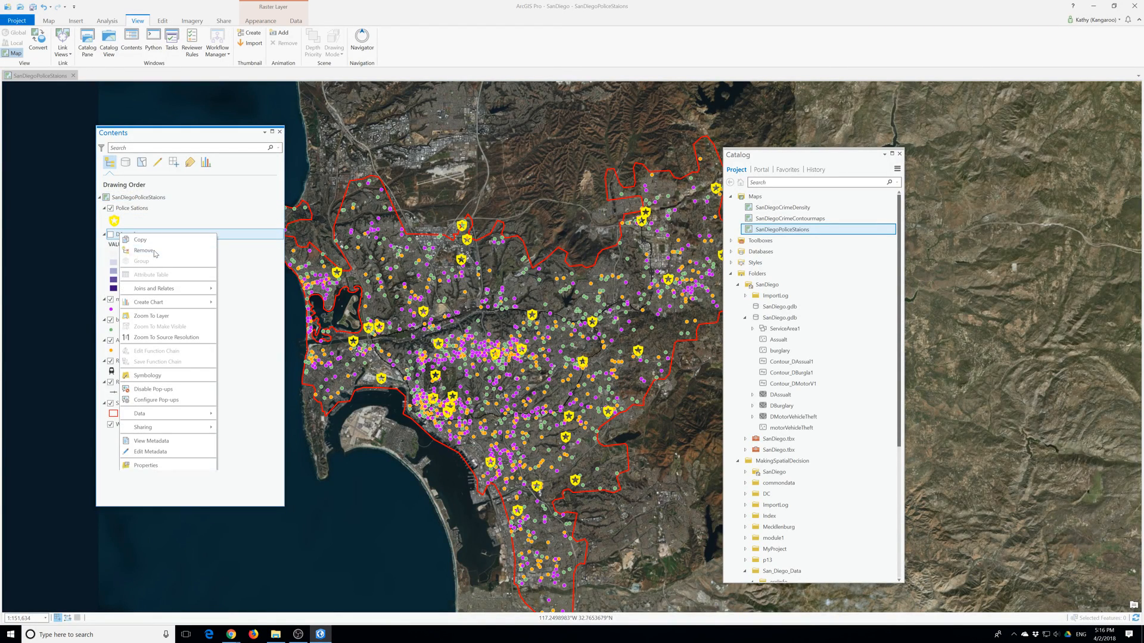
click(143, 250)
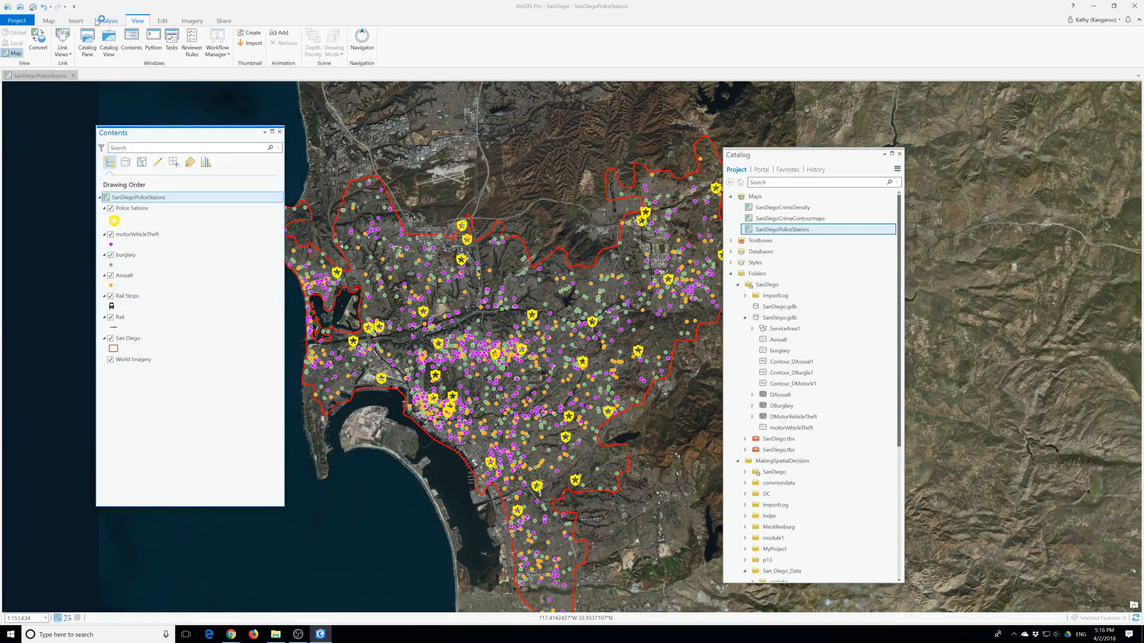
Share the police stations map as a web map with everyone, using the summary "police station map" and the tag "San diego"
click(222, 23)
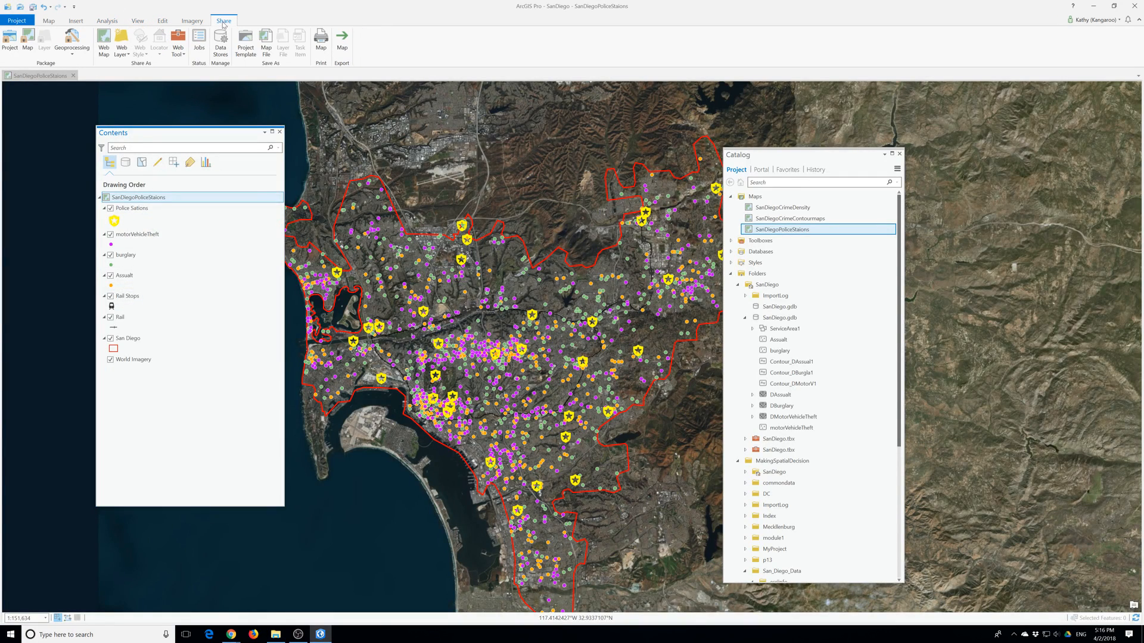
click(105, 43)
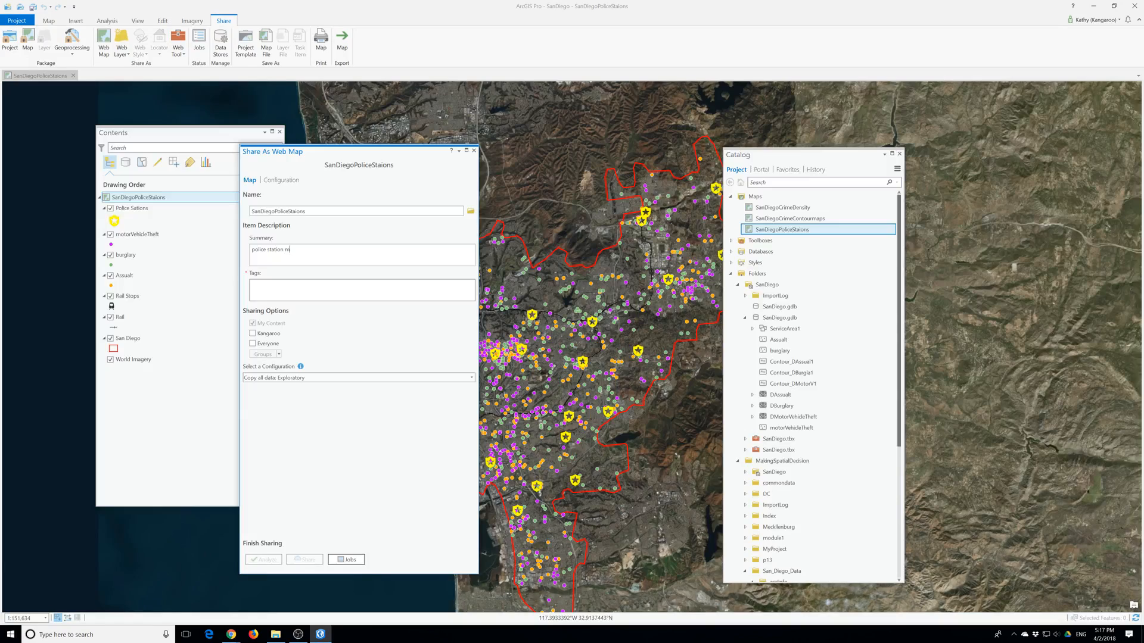
click(295, 300)
text(San diego)
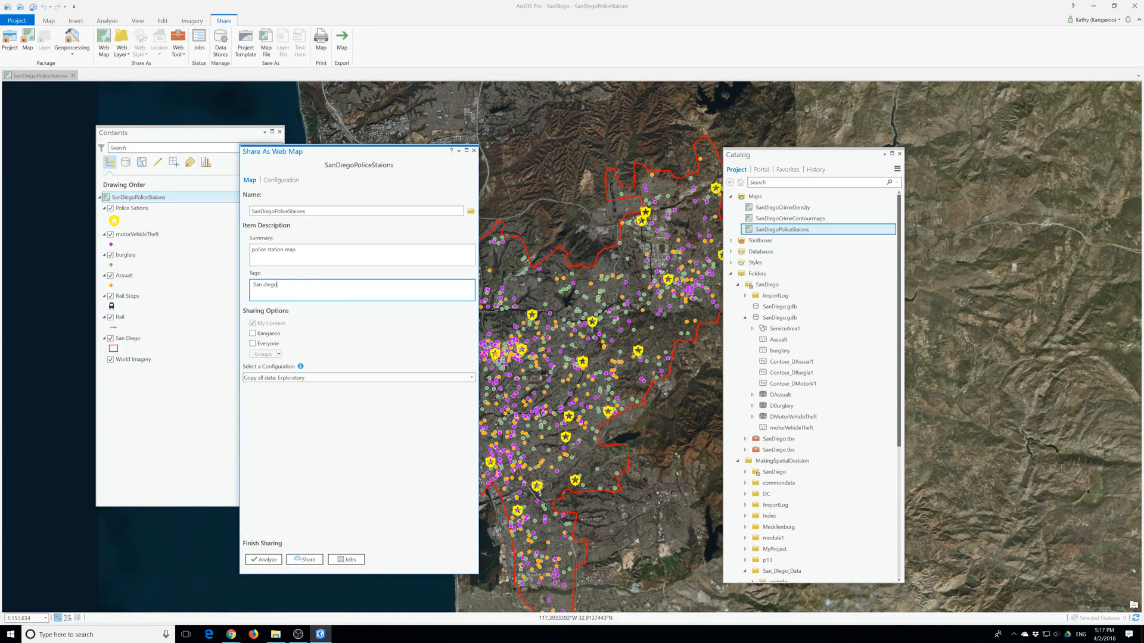
key(Return)
click(252, 344)
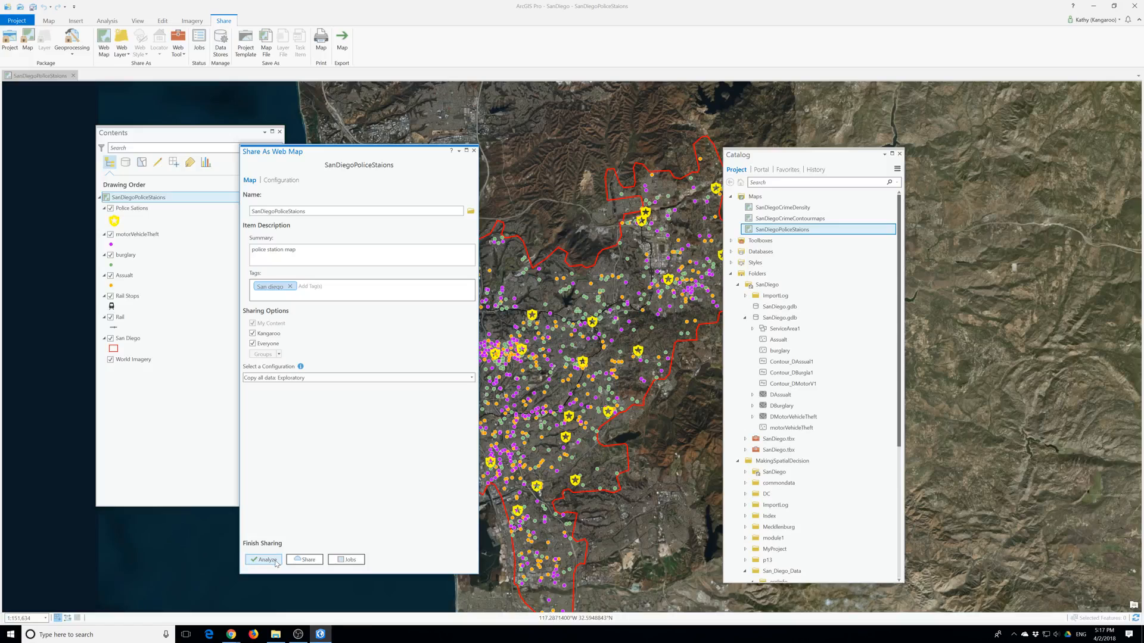
click(302, 561)
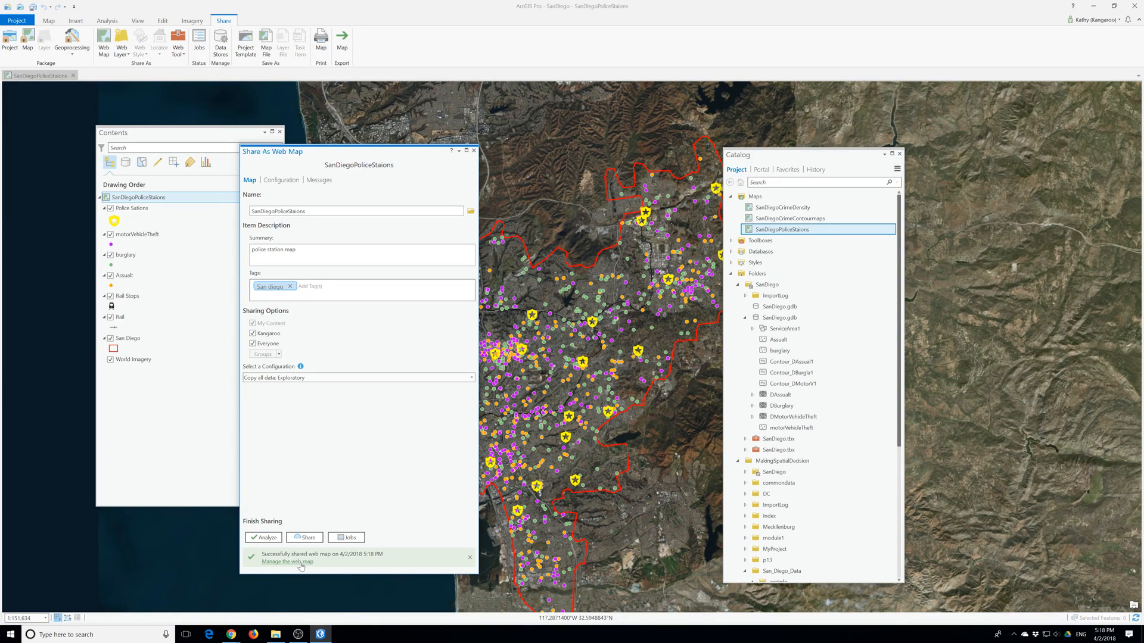
Open the SanDiegoCrimeContourmaps map and remove the DMotorVehicleTheft, DBurglary and DAssualt density layers from it
click(474, 150)
double_click(768, 219)
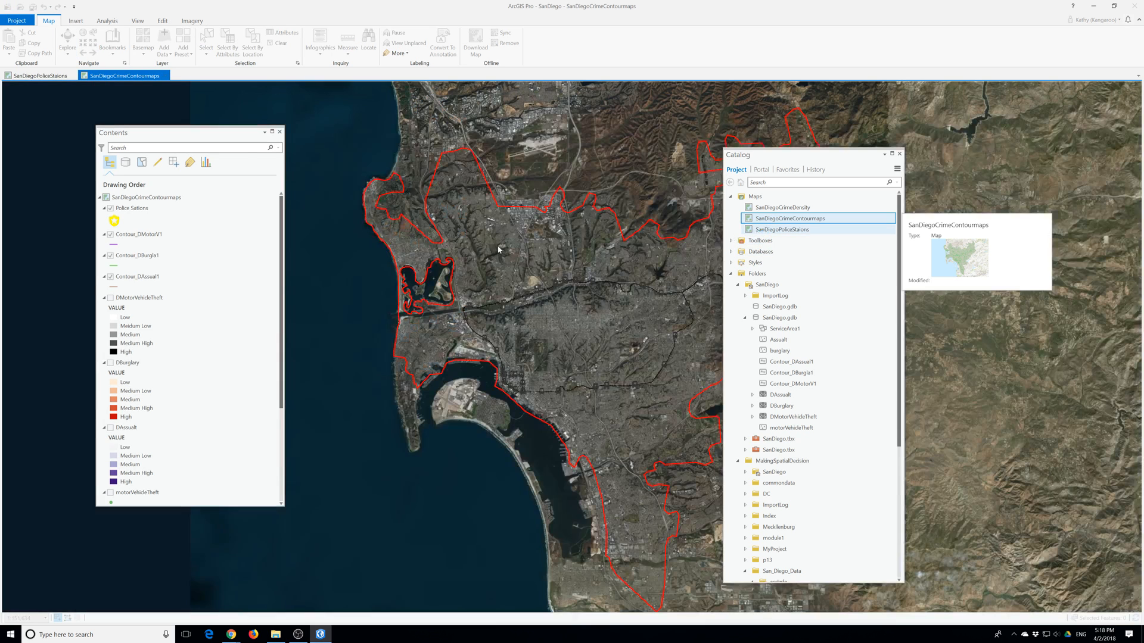
drag(537, 168, 541, 346)
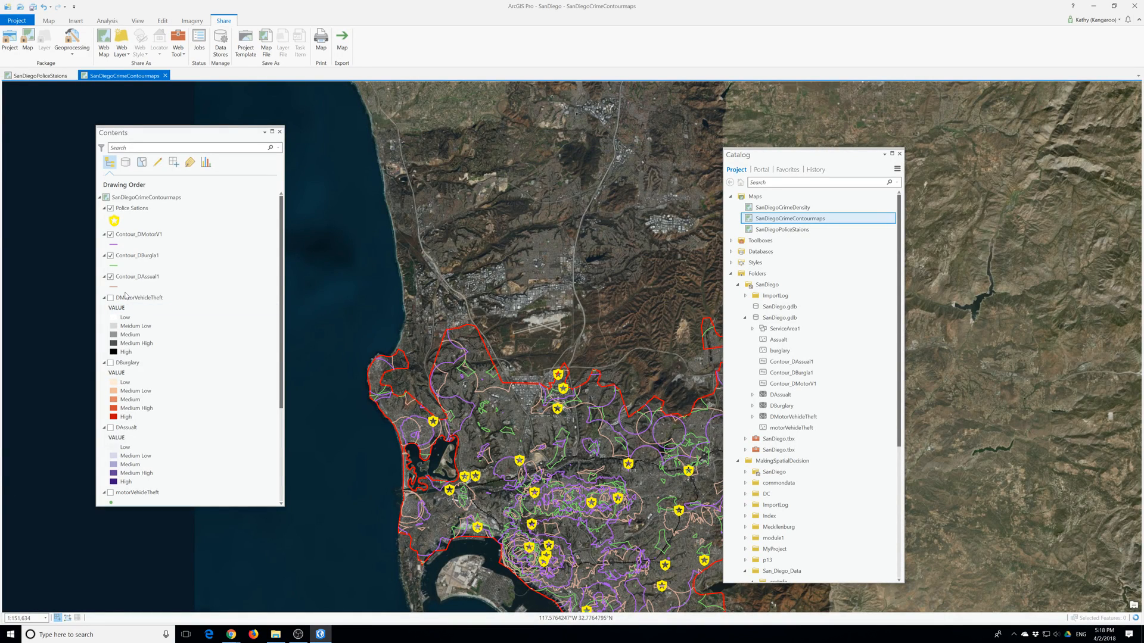
right_click(131, 297)
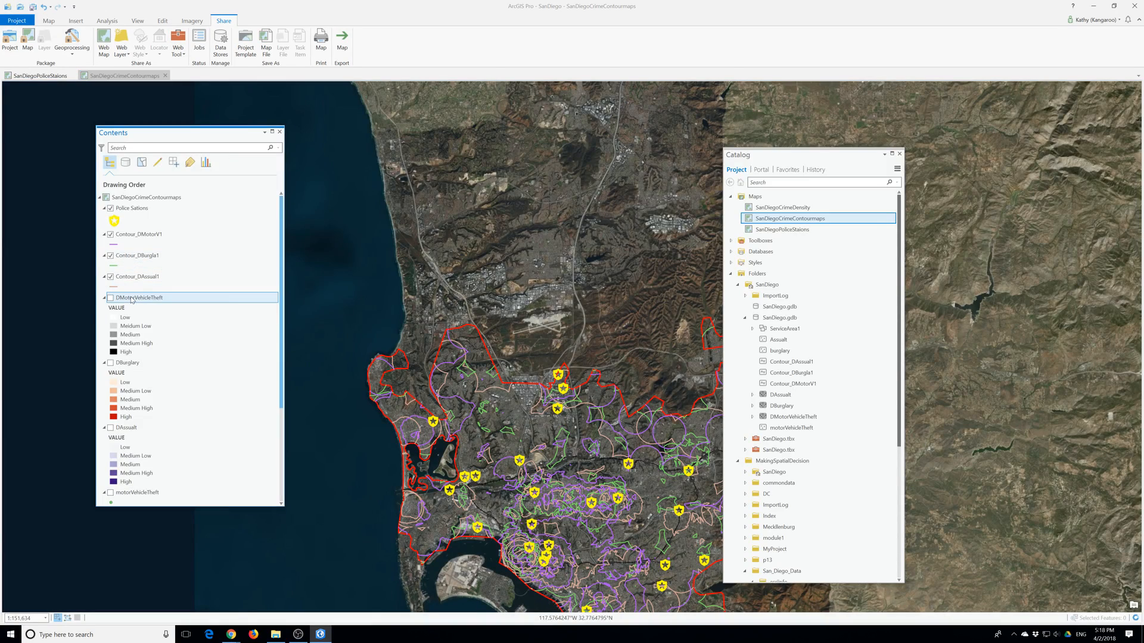
click(155, 314)
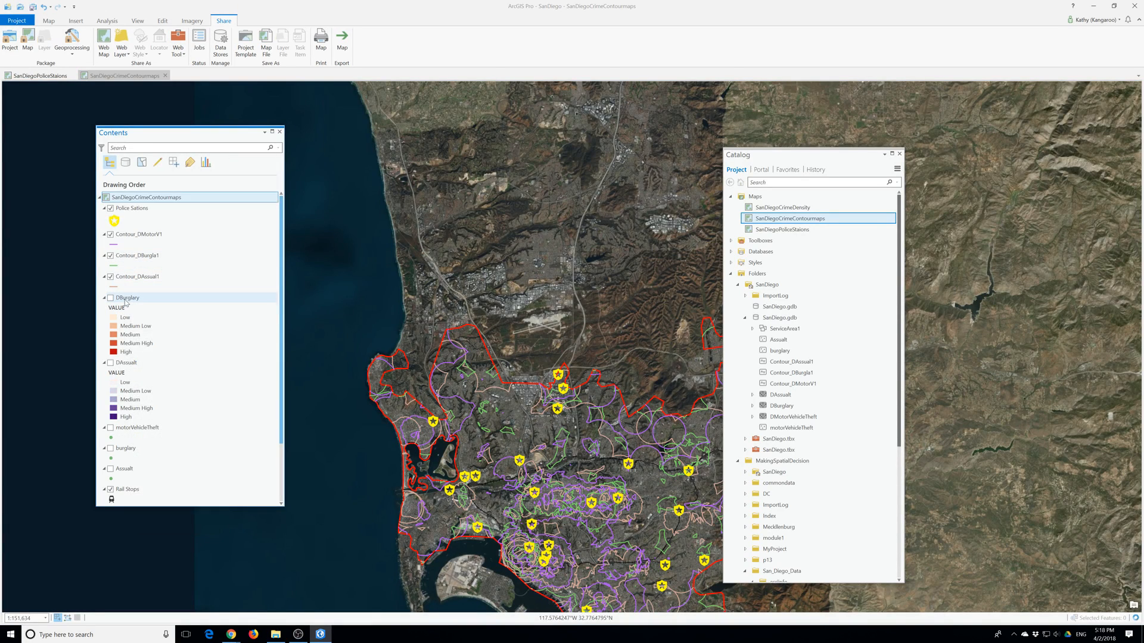
right_click(125, 299)
click(154, 317)
right_click(126, 297)
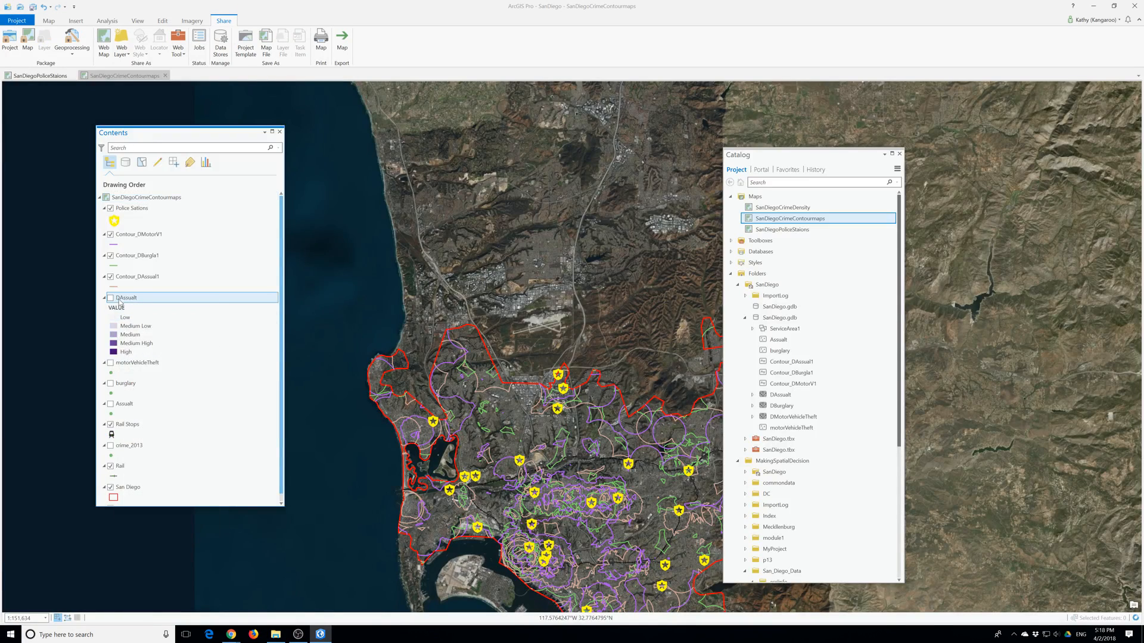
click(153, 317)
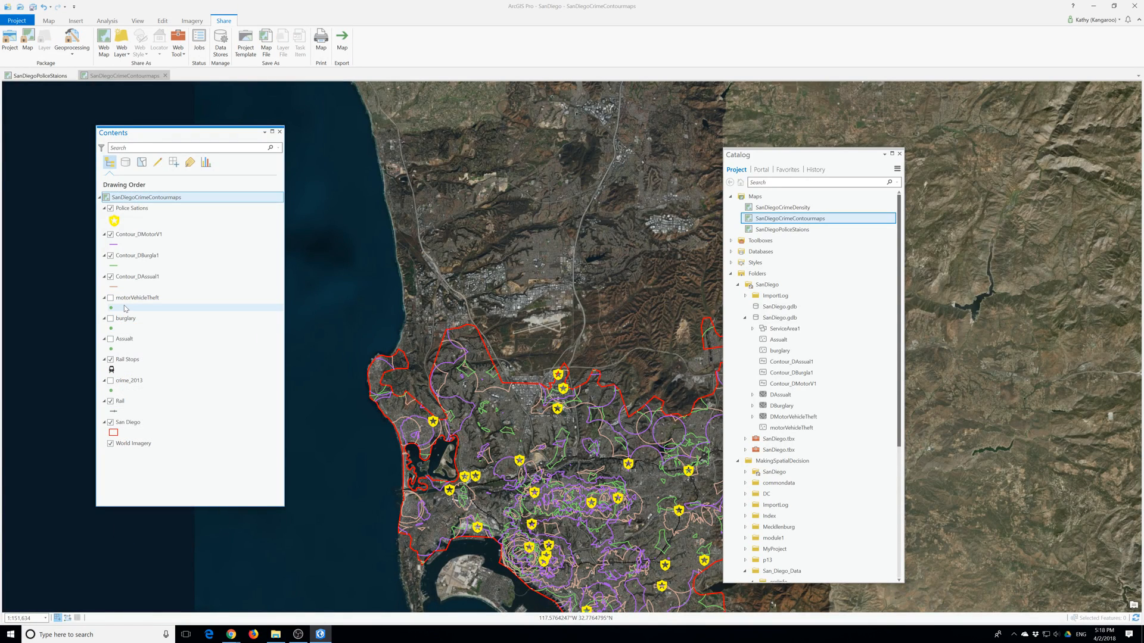
Remove the motorVehicleTheft, burglary, Assualt and crime_2013 point layers from the contour map
right_click(125, 304)
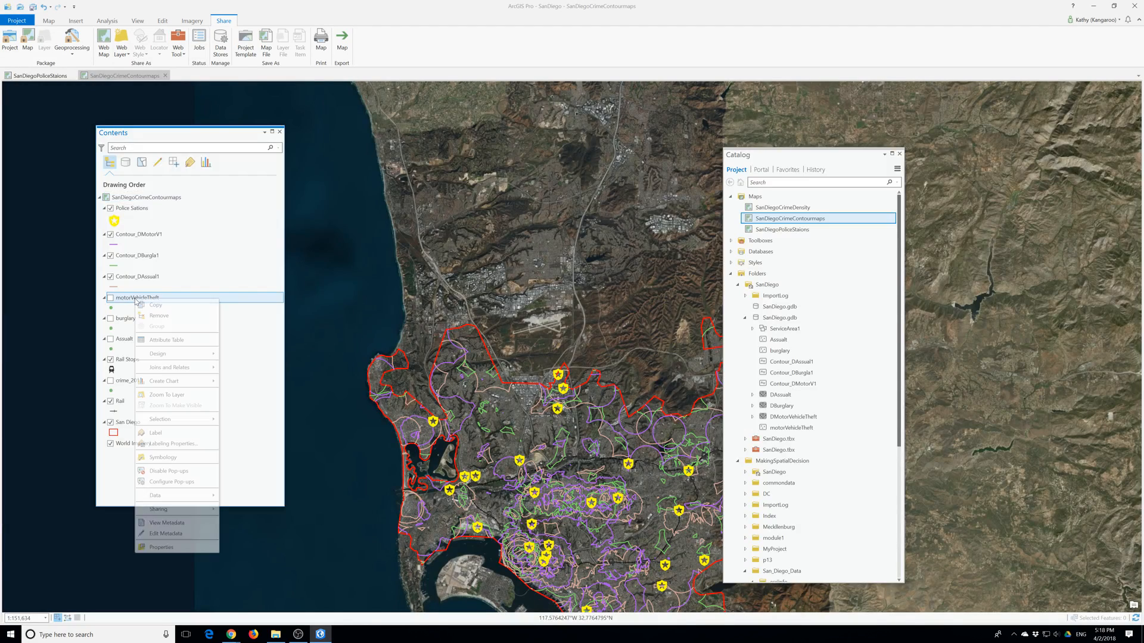
click(154, 317)
right_click(124, 298)
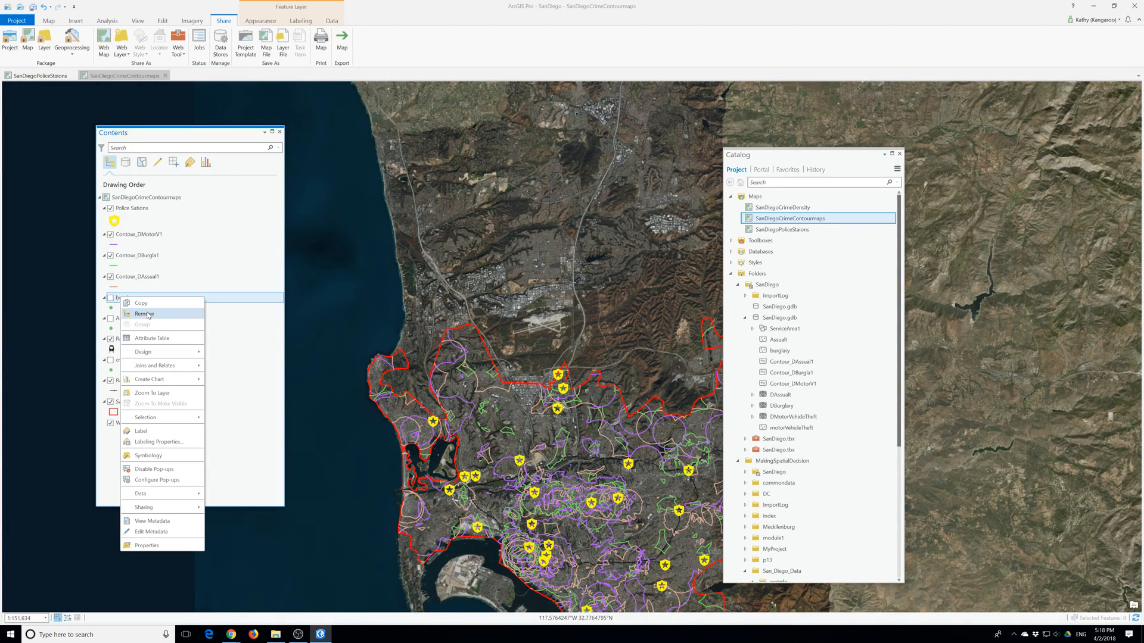
click(153, 311)
right_click(124, 298)
click(153, 311)
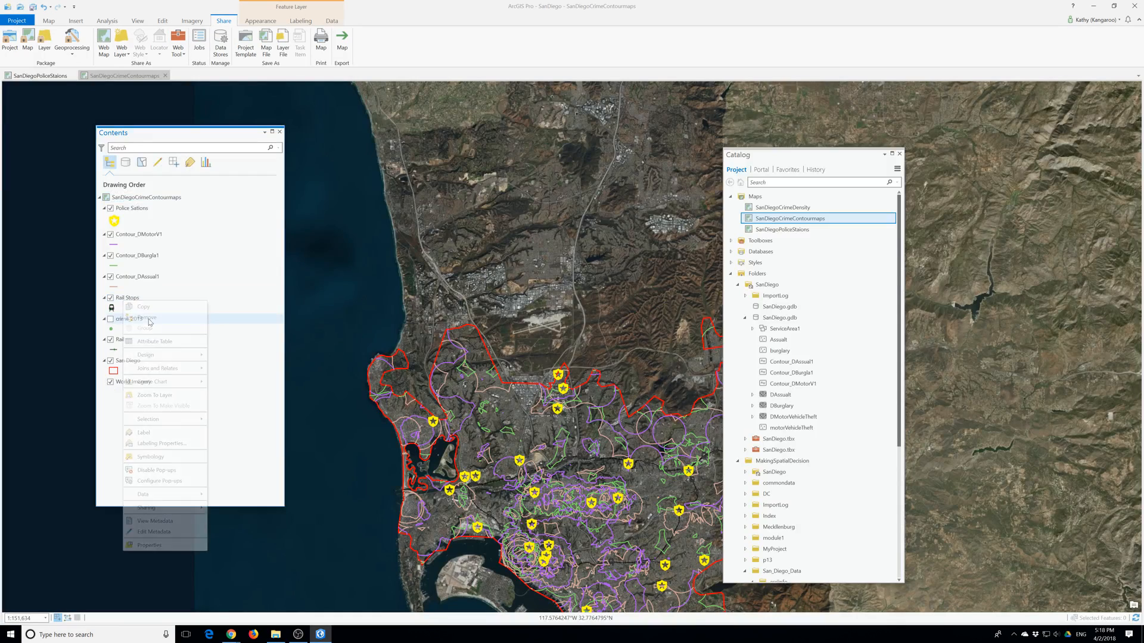
right_click(131, 320)
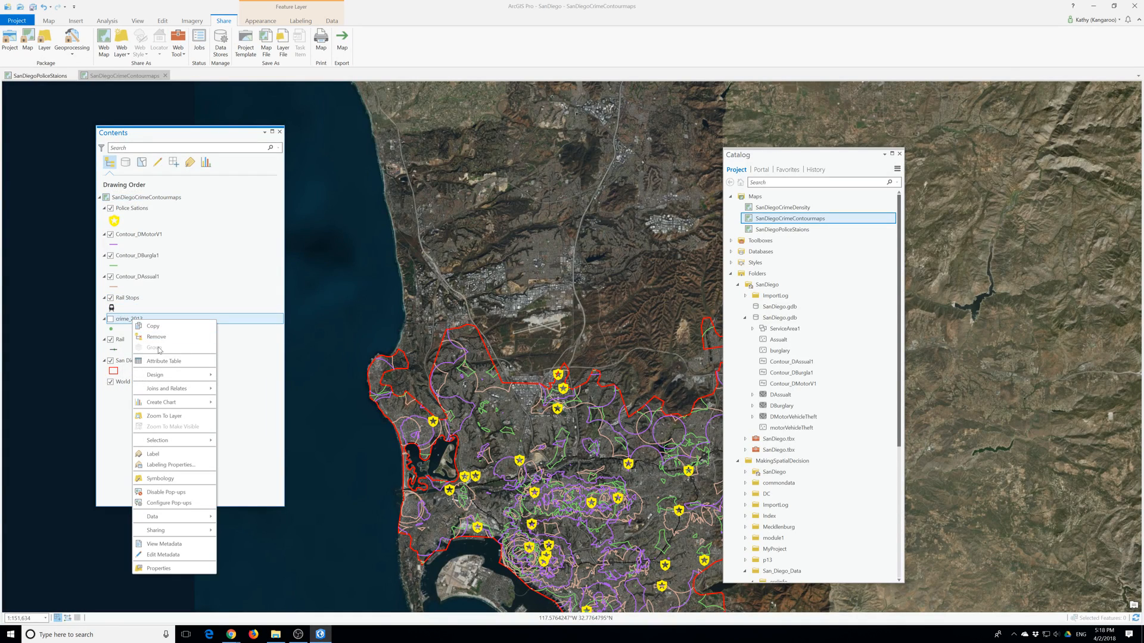
click(157, 333)
Change the Rail Stops point symbol to white, apply it and close the symbol settings
drag(582, 534, 514, 384)
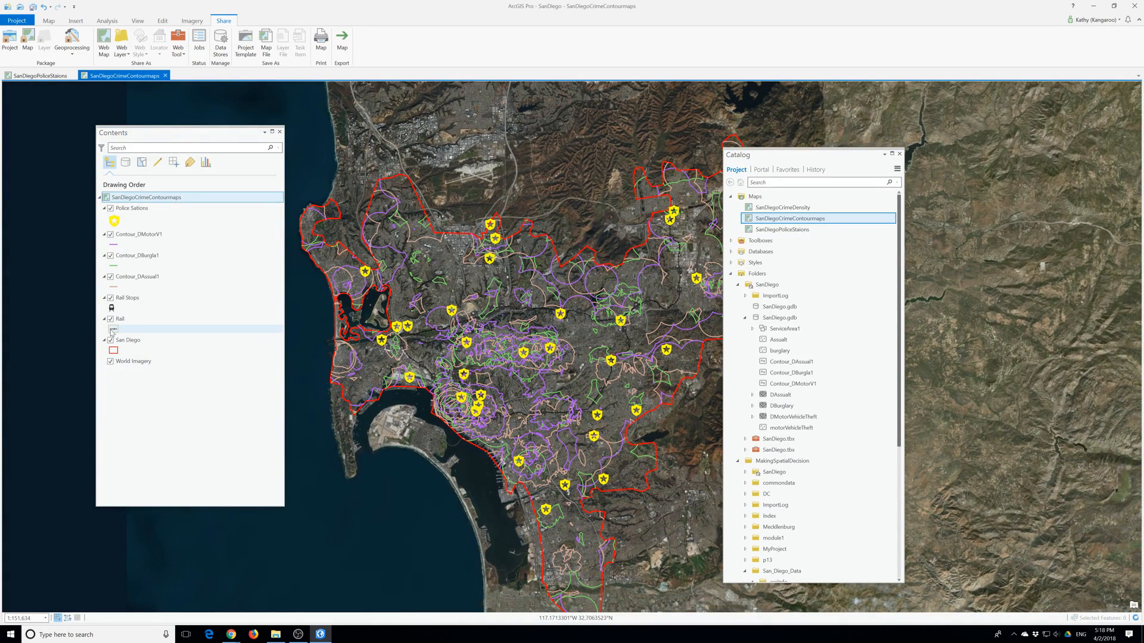
click(113, 309)
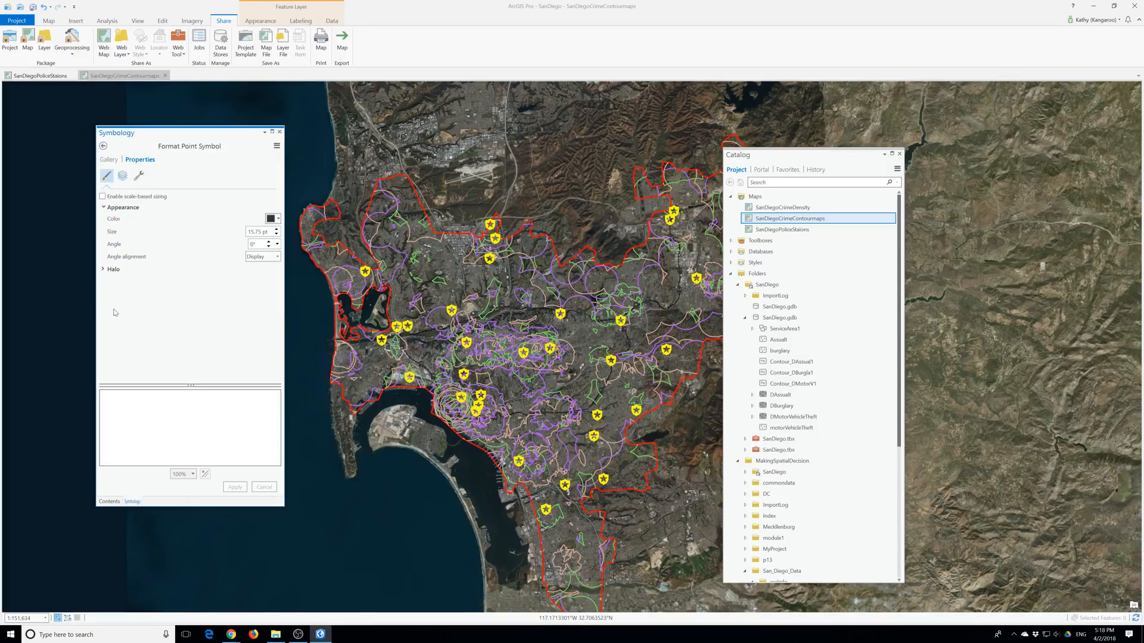
click(278, 219)
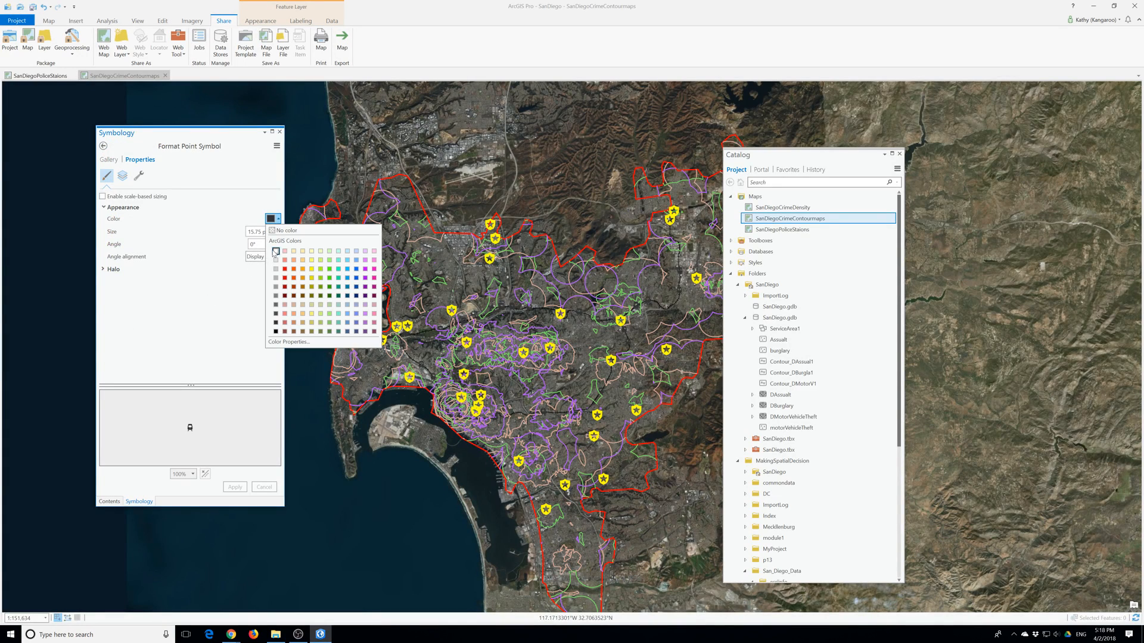
click(276, 251)
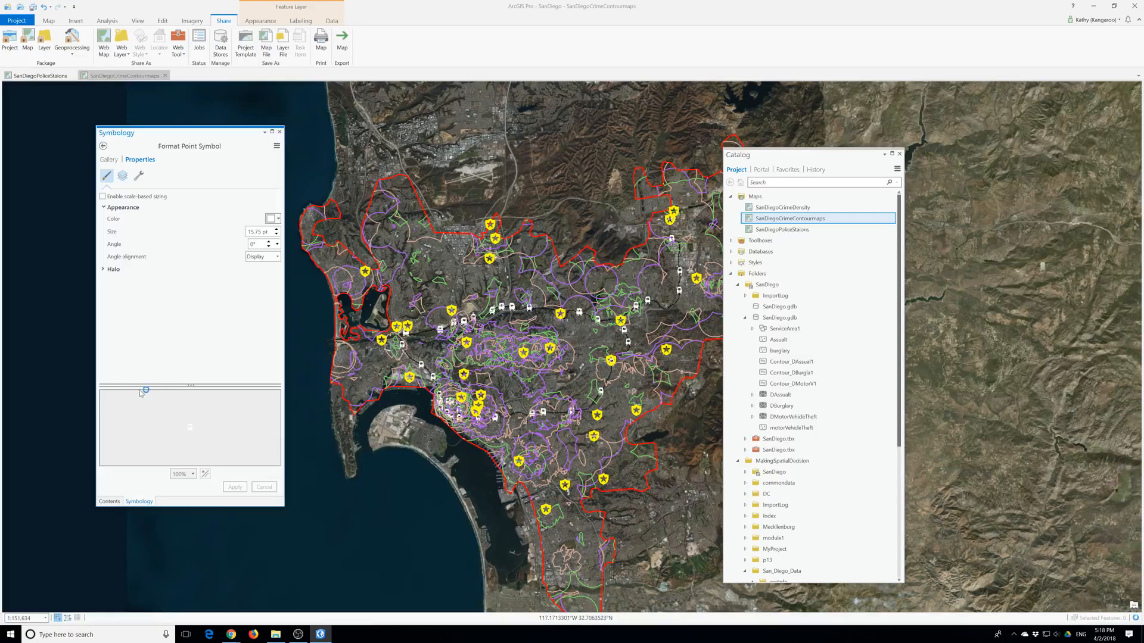
click(280, 132)
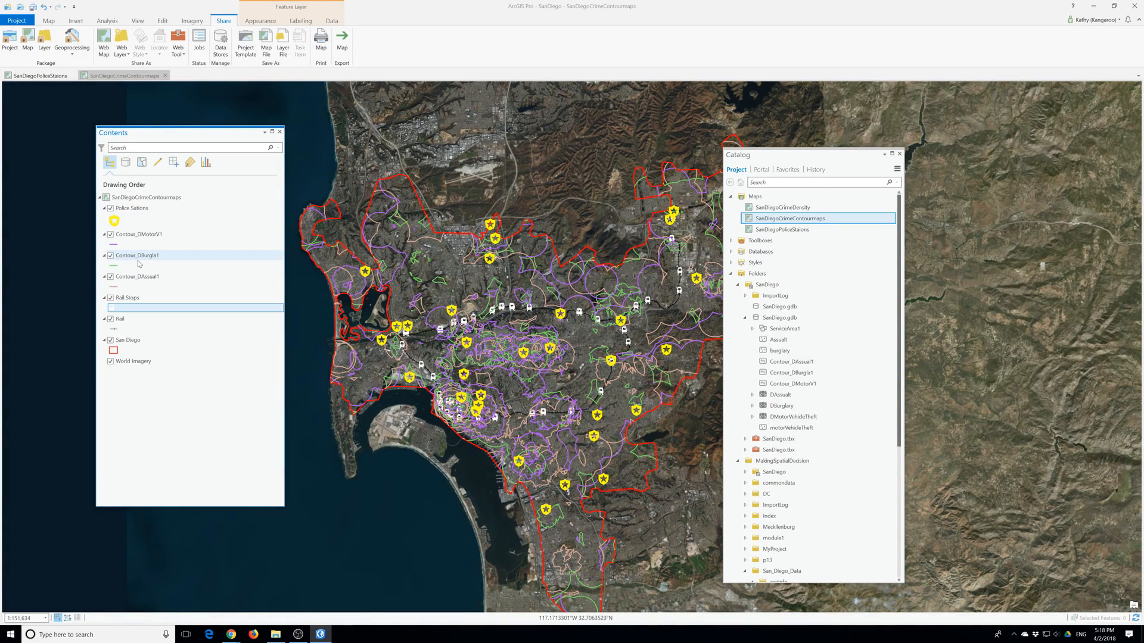
Change the Rail line symbol to light gray, apply it and close the symbol settings
click(112, 329)
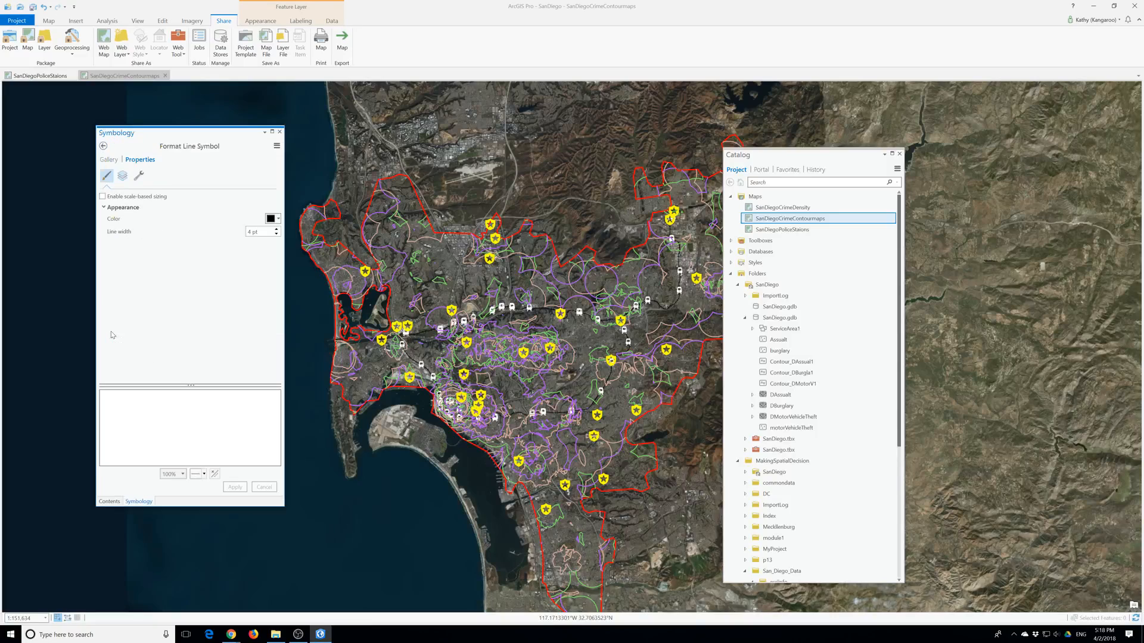
click(274, 219)
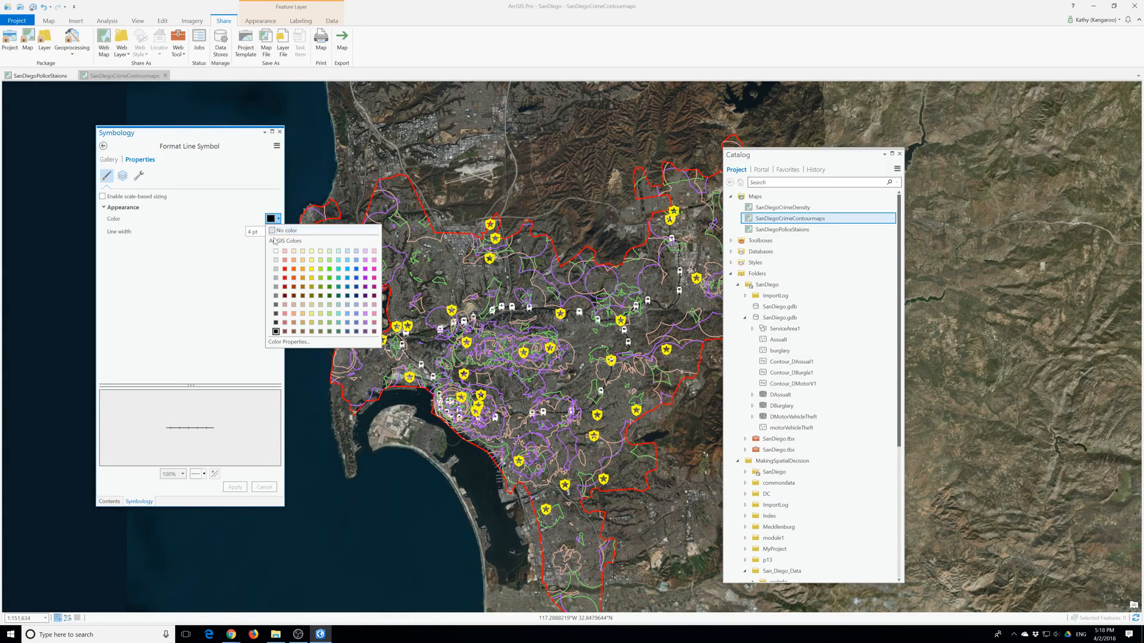
click(275, 270)
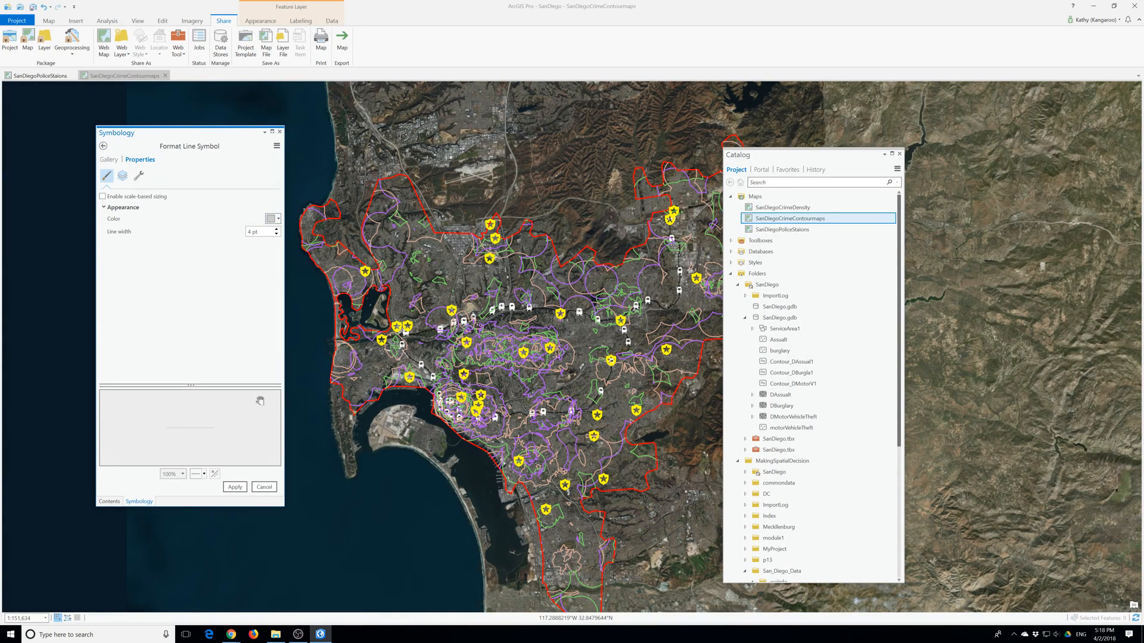
click(233, 488)
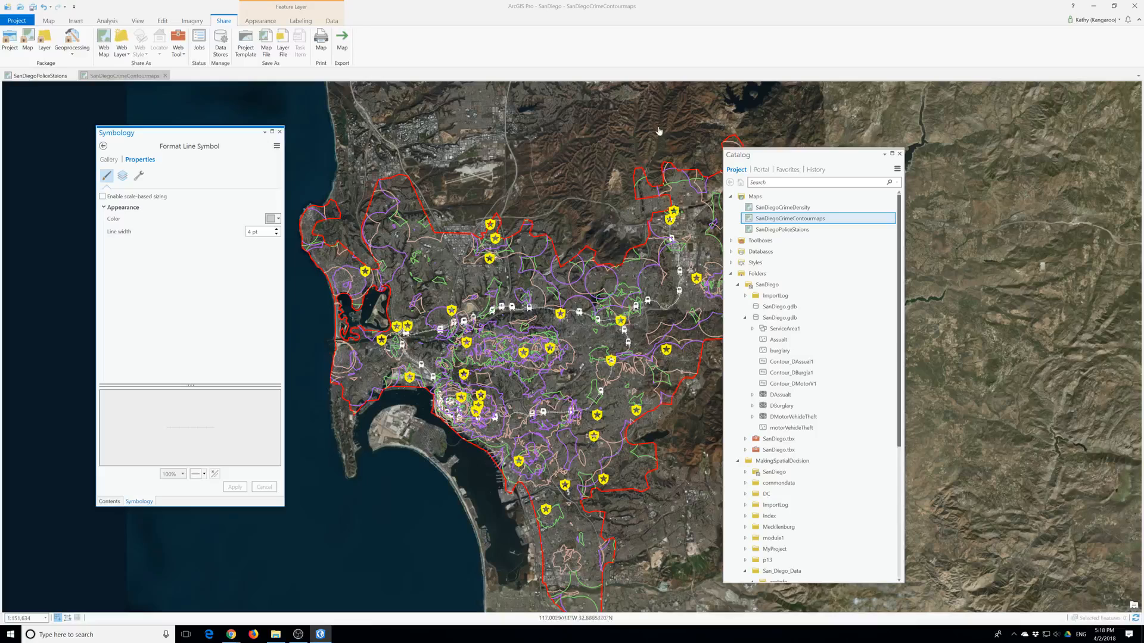
click(280, 132)
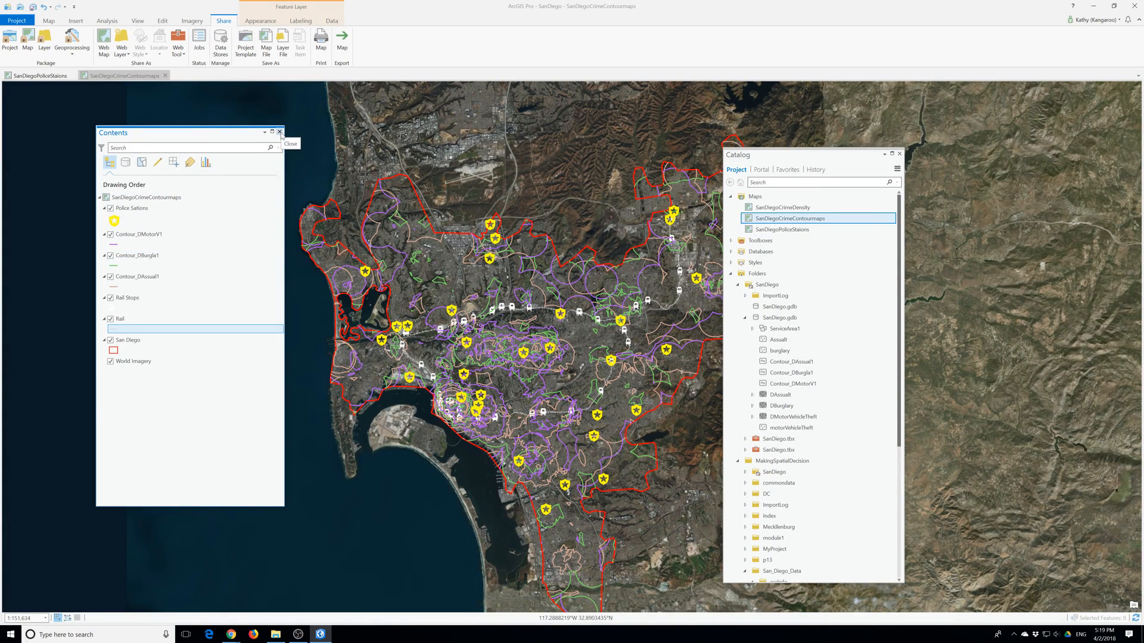
Share the contour map as a web map with everyone, using the summary "San Diego Crime contour maps for assault, bulgary, motor vehicle theft" and the tag "San Diego"
click(108, 49)
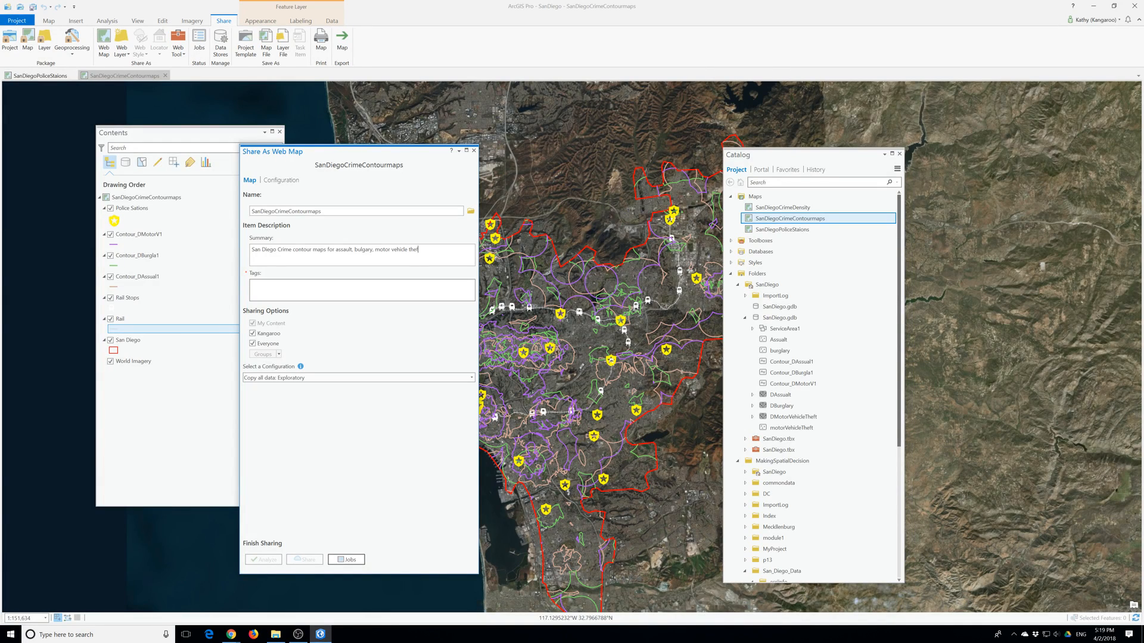
click(253, 285)
text(San Diego)
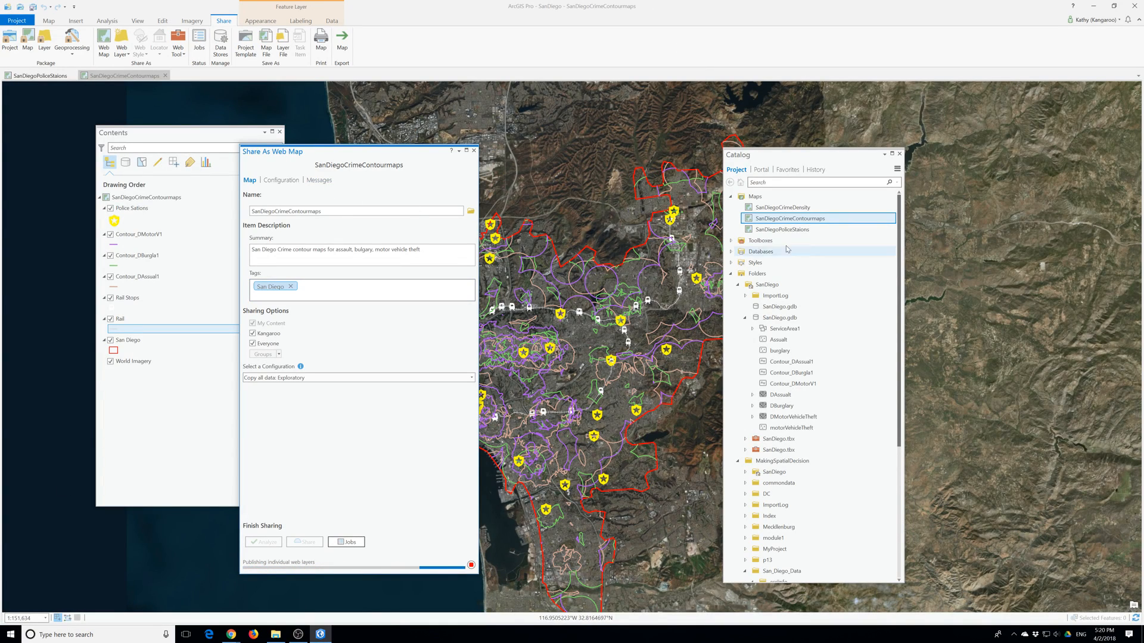
Switch to Chrome, open the ArcGIS website and sign in with the saved account credentials
mouse_move(777, 210)
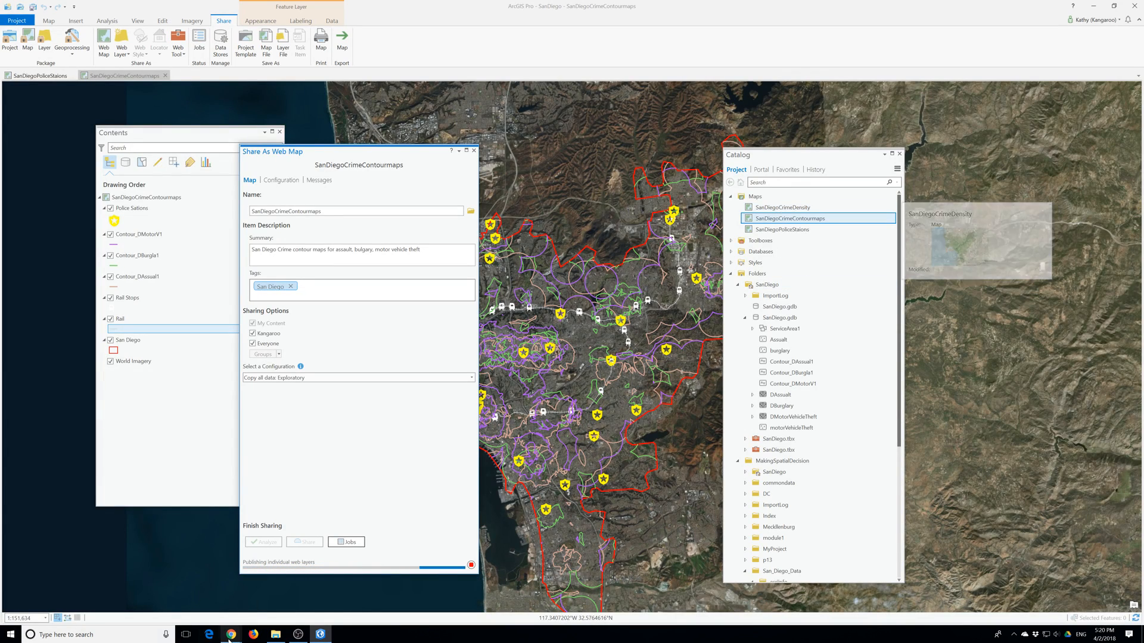
mouse_move(231, 640)
click(280, 596)
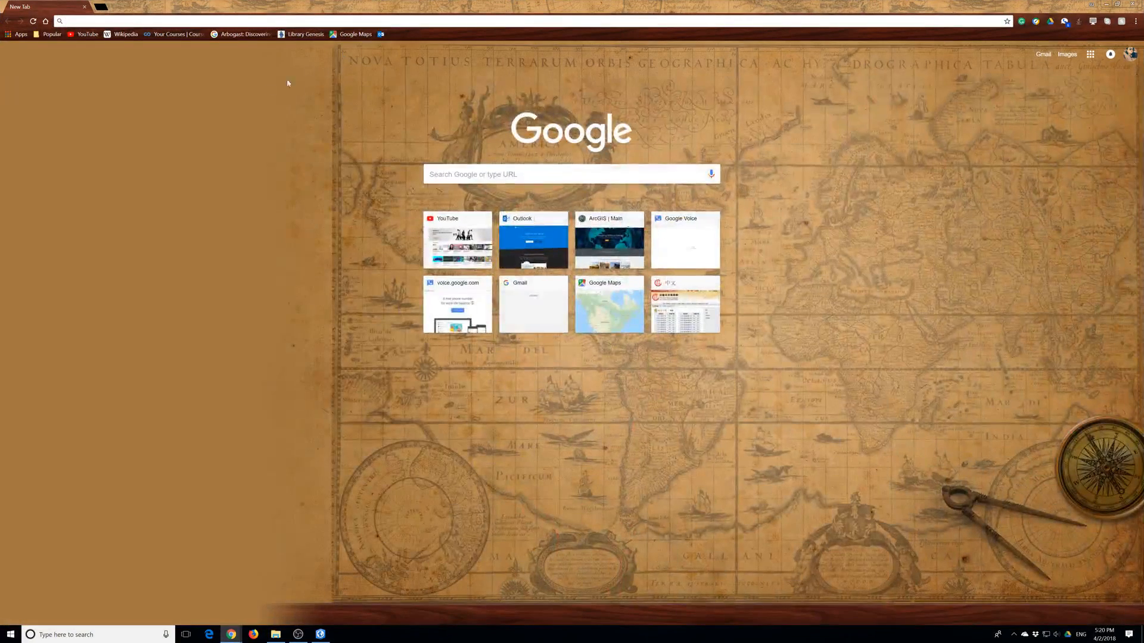
click(591, 239)
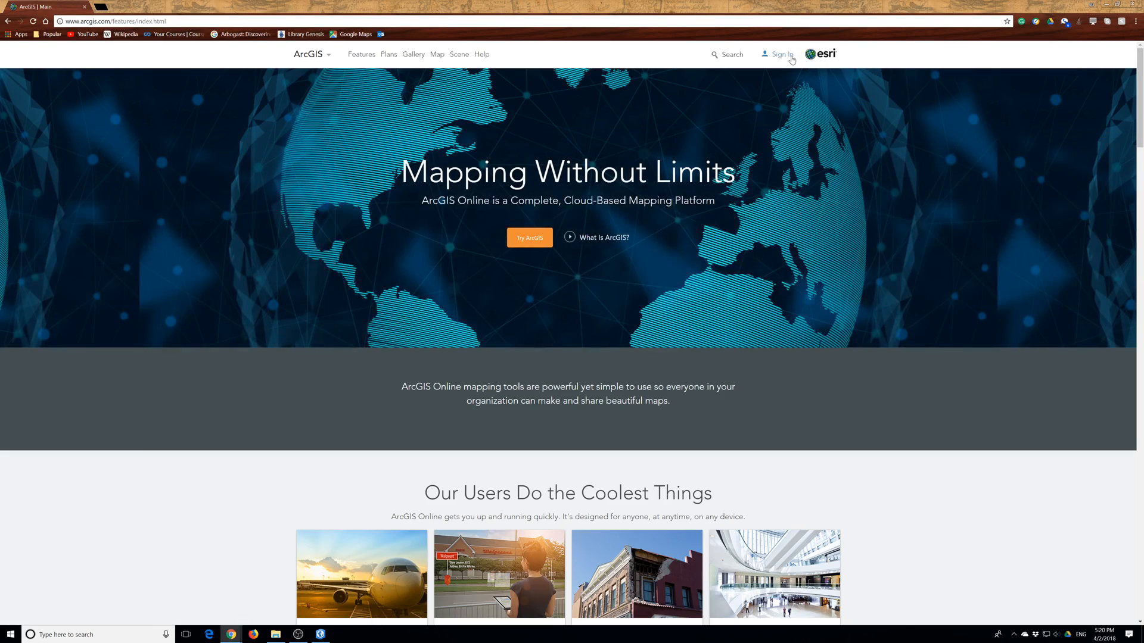
click(788, 55)
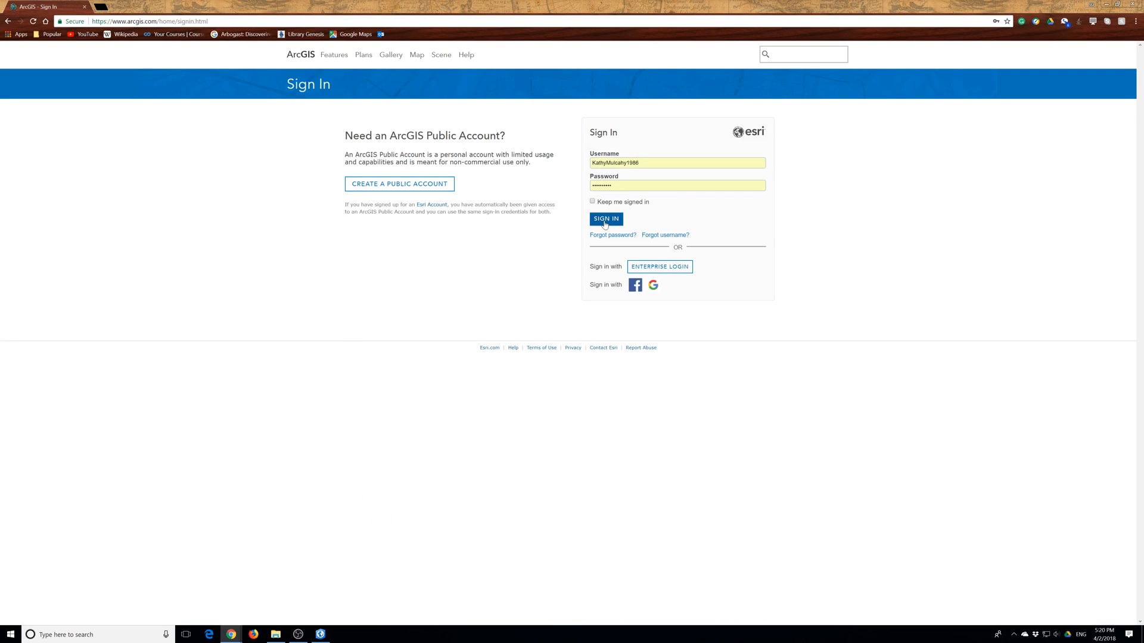
click(609, 220)
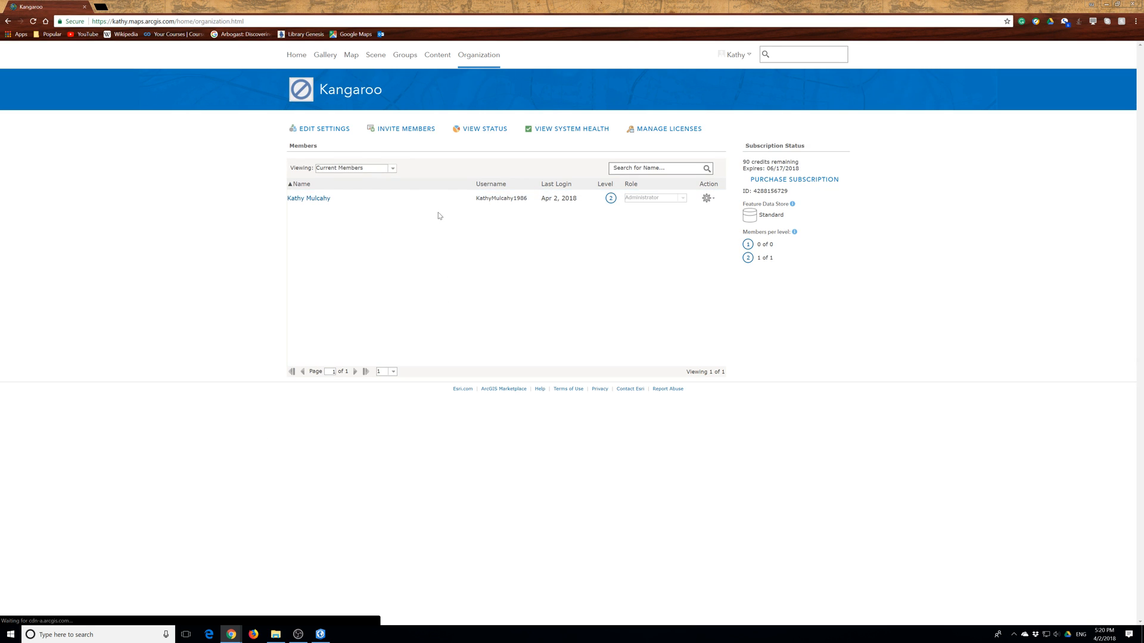
Find the SanDiegoPoliceStaions web map in the account's own content folder and open it in Map Viewer
click(433, 56)
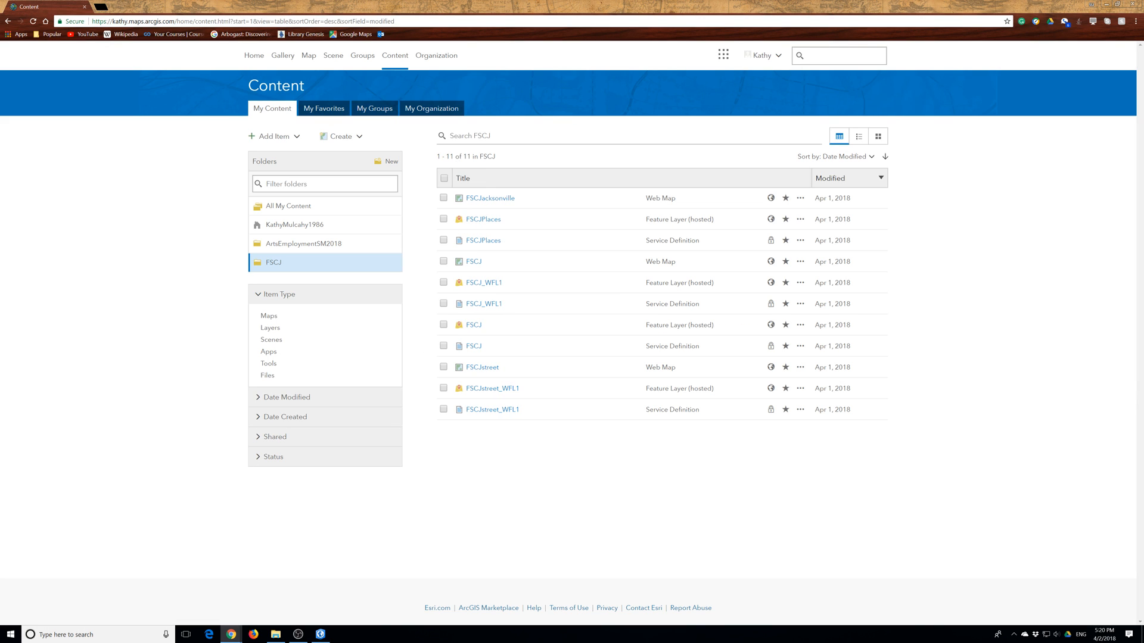
click(294, 227)
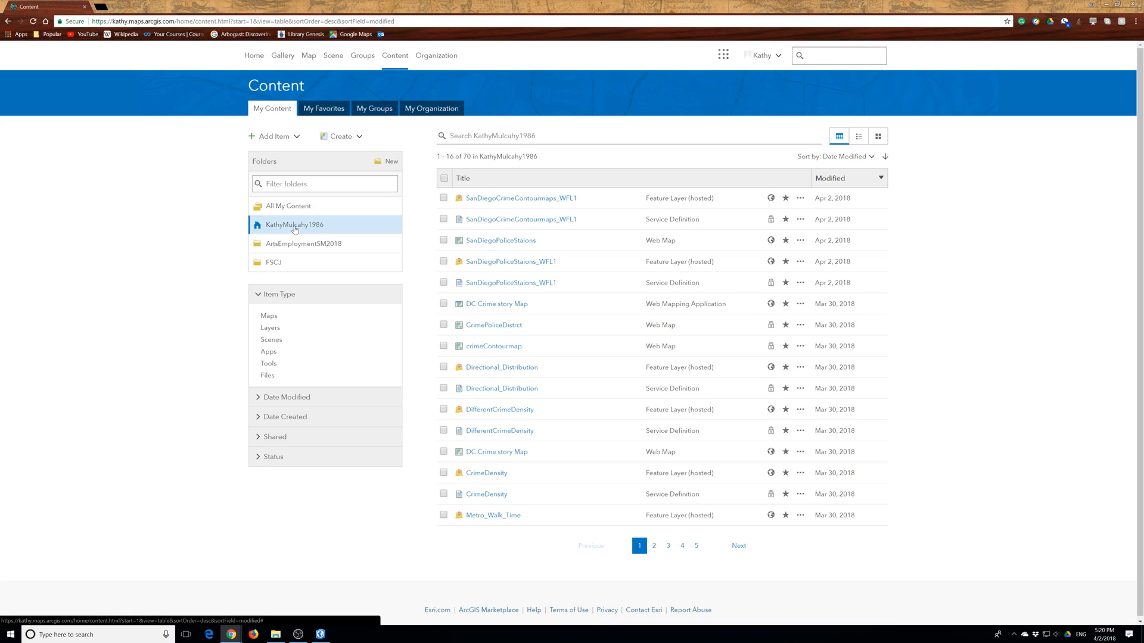
click(496, 242)
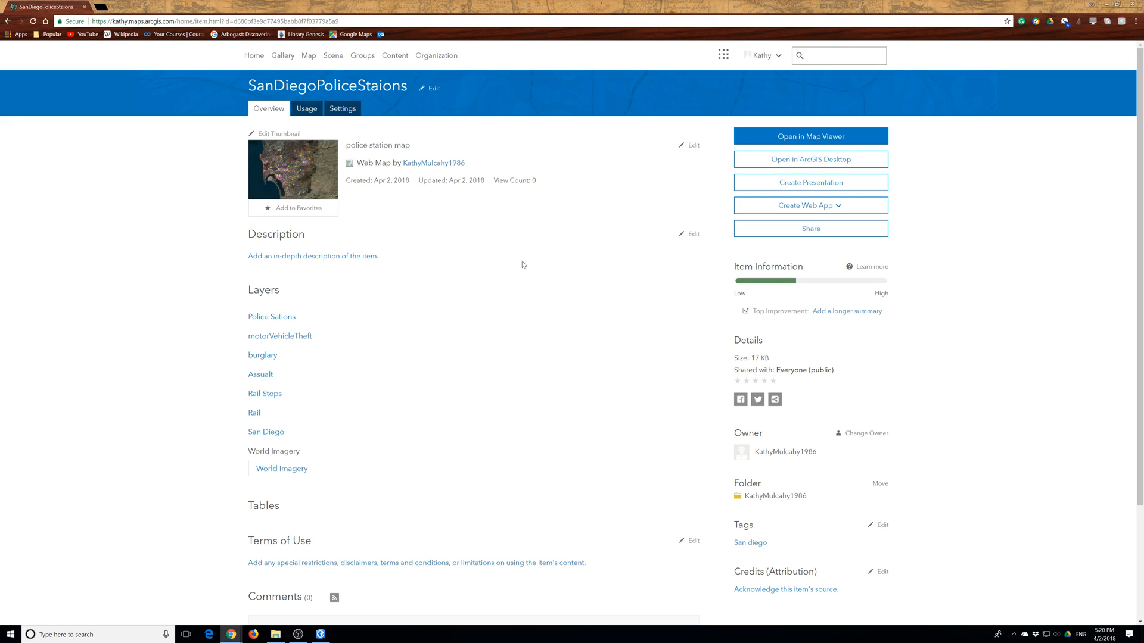
click(802, 137)
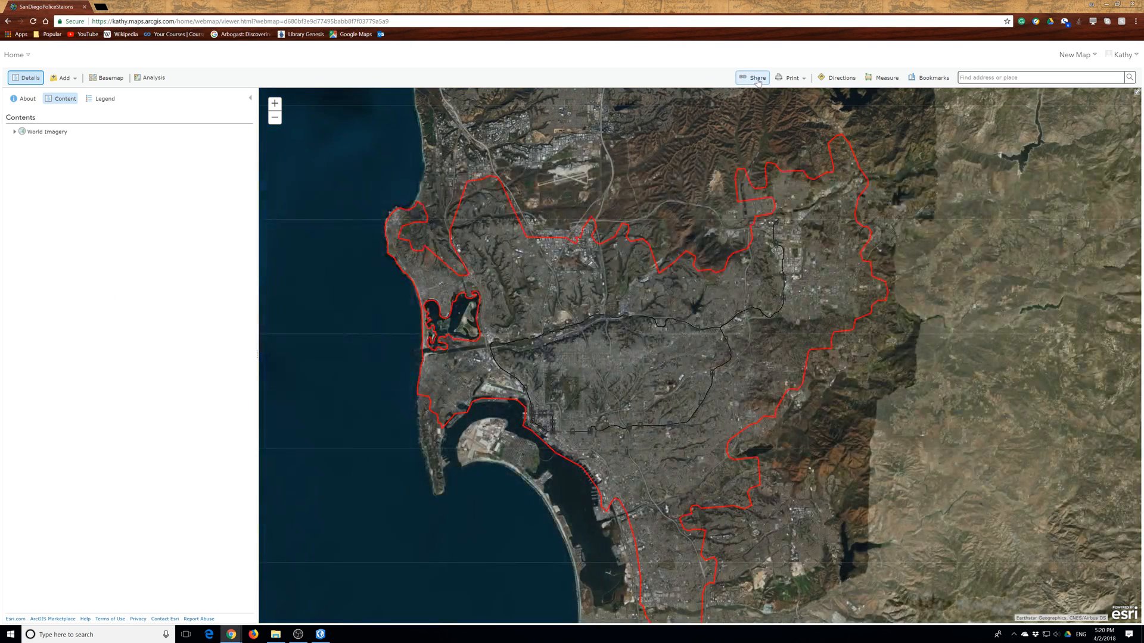
Save the SanDiegoPoliceStaions web map and create a web app from it with the Story Map Series template
click(715, 77)
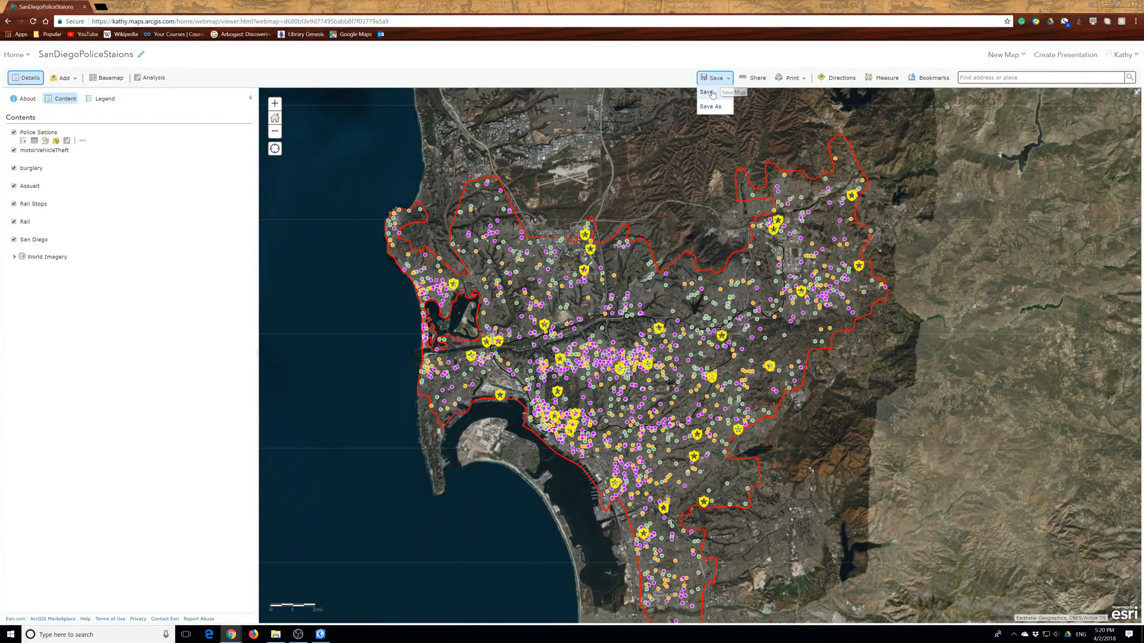
click(714, 93)
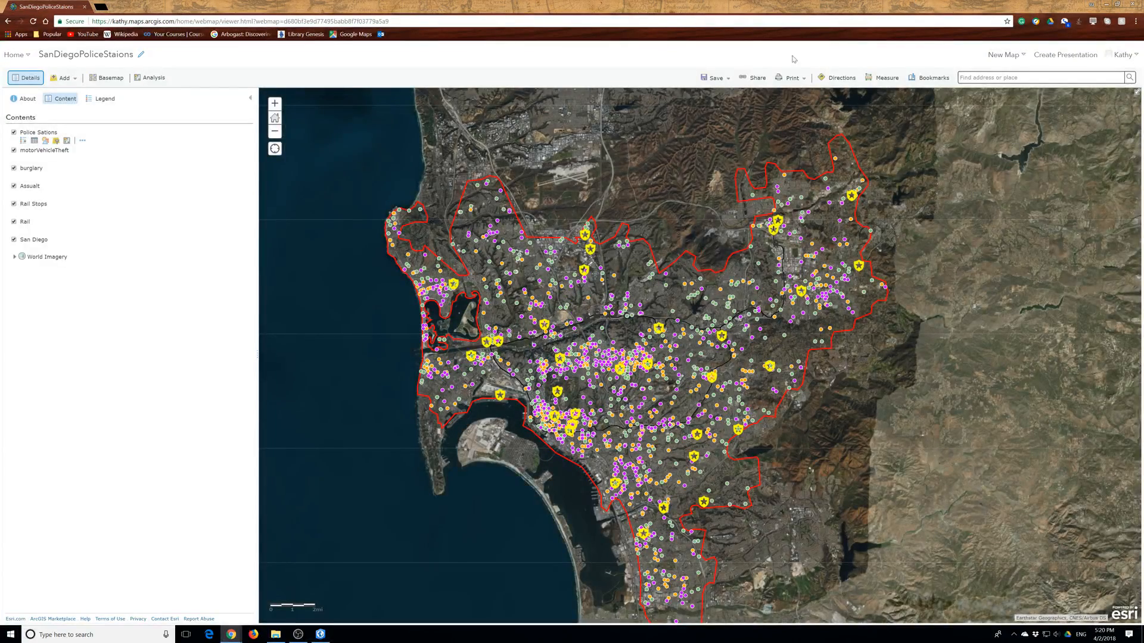
click(754, 77)
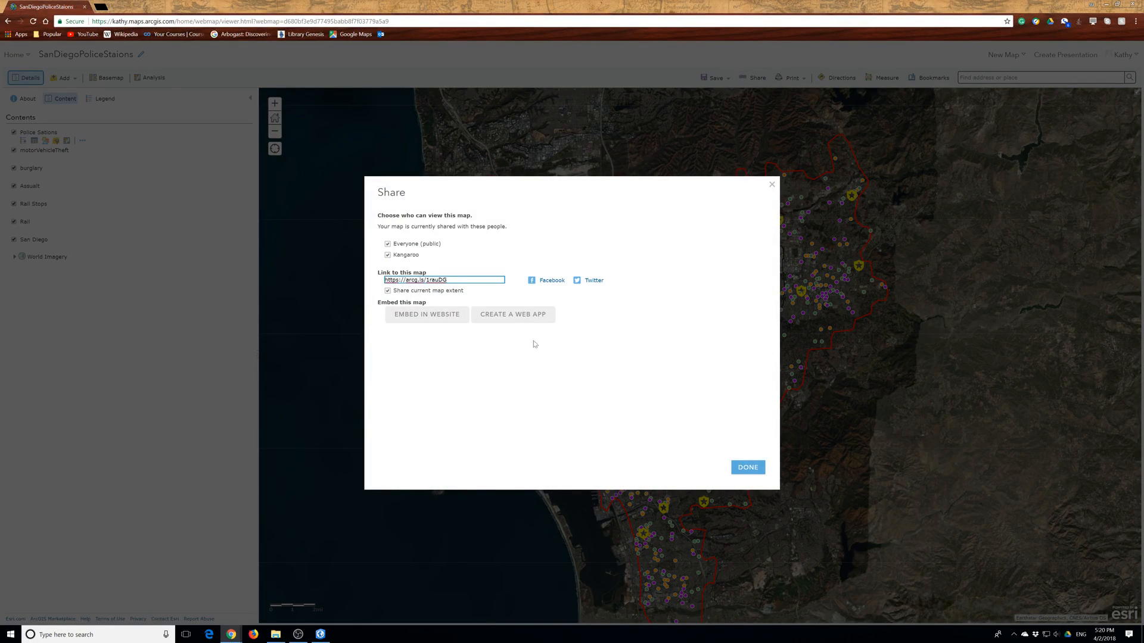
click(517, 325)
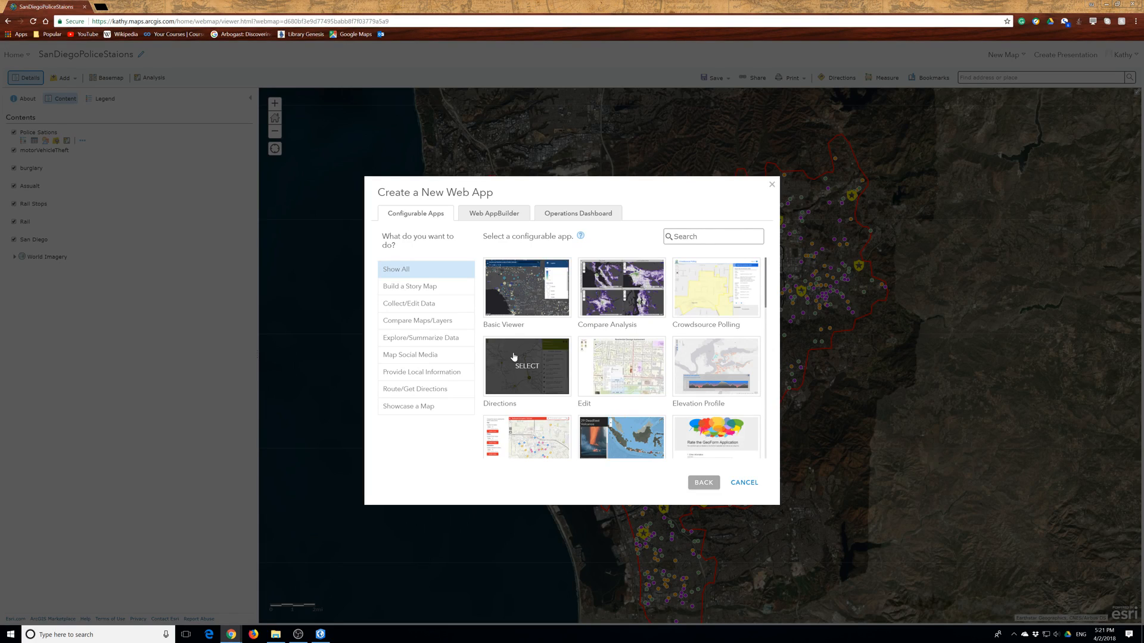
click(702, 484)
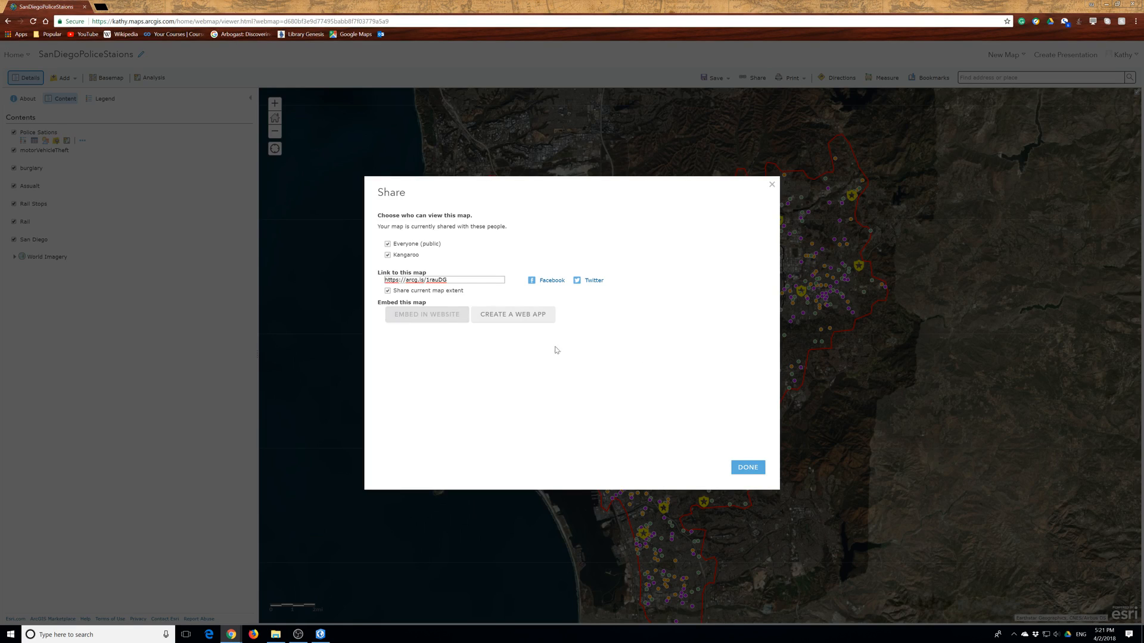
click(494, 321)
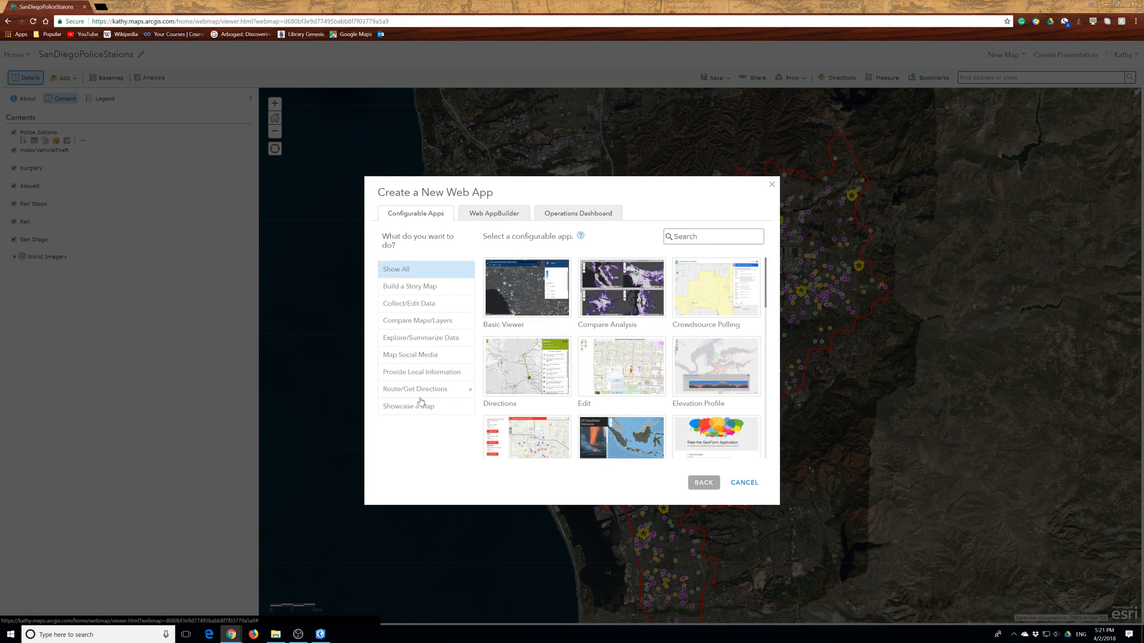
click(423, 294)
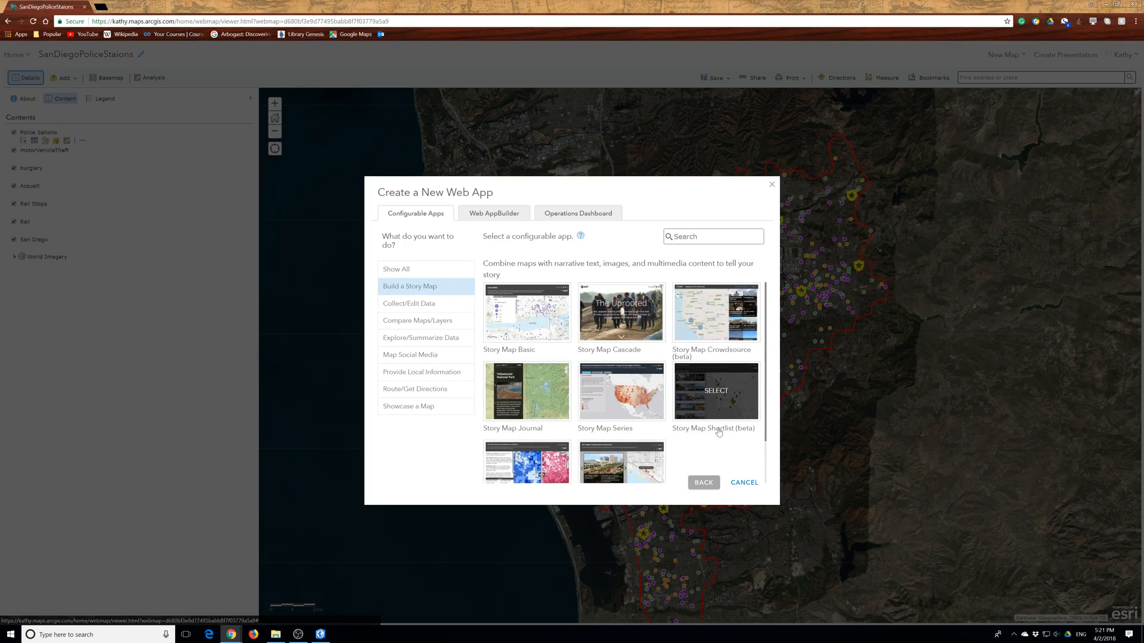
click(622, 392)
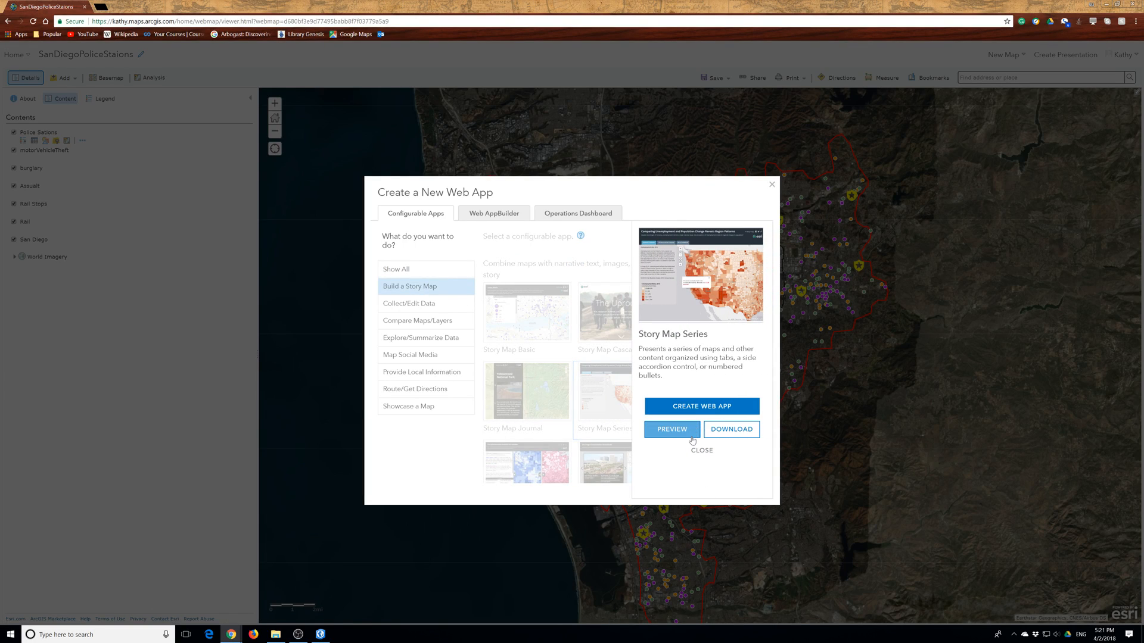
click(711, 408)
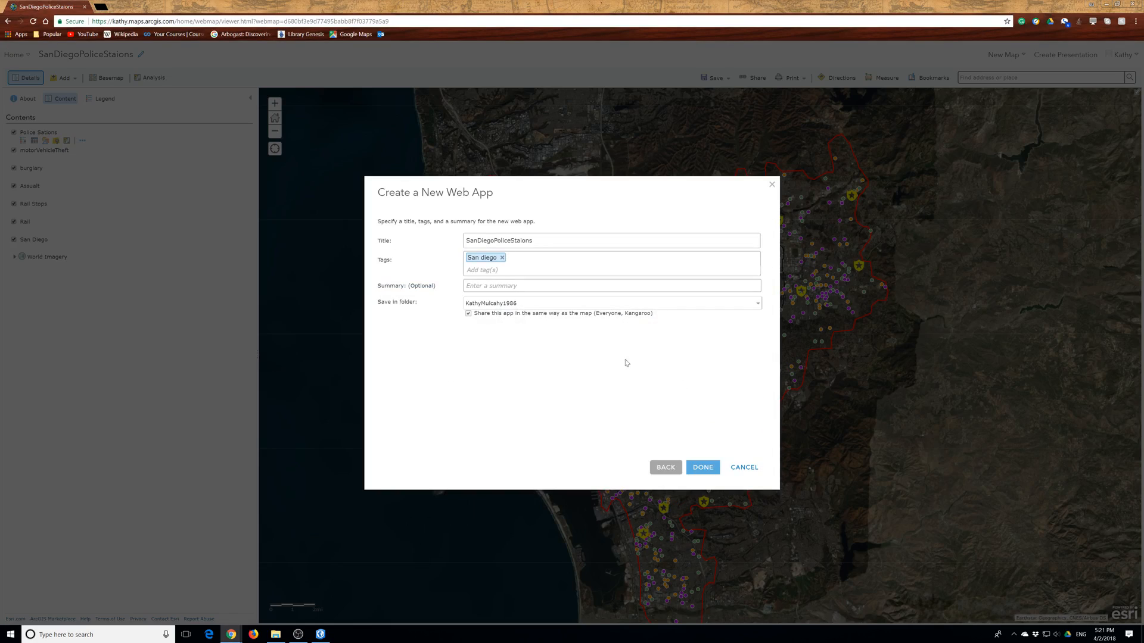
Title the web app "San Diego Crime Story Maps" with the summary "San Diego Crime" and start it in the Side Accordion layout
click(537, 285)
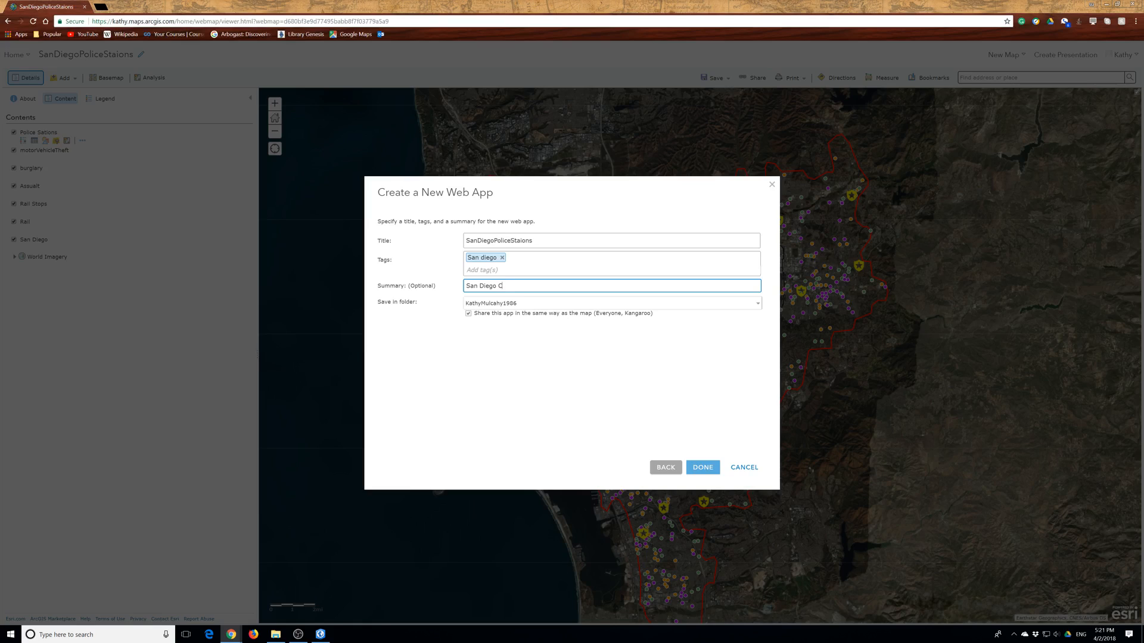
click(557, 241)
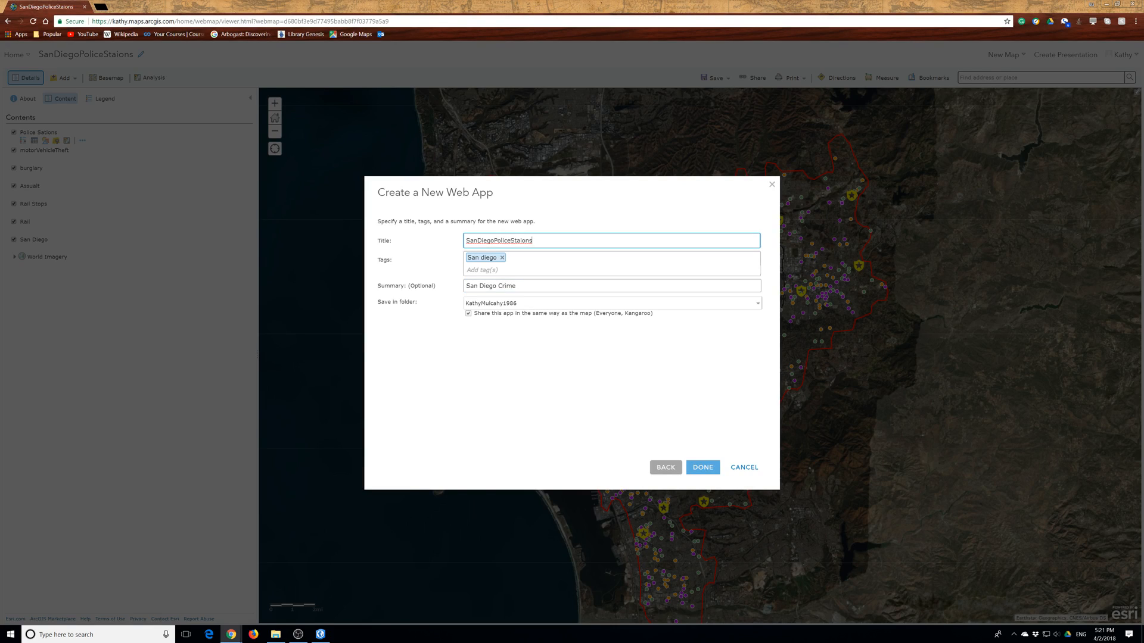
drag(533, 241, 475, 241)
click(707, 475)
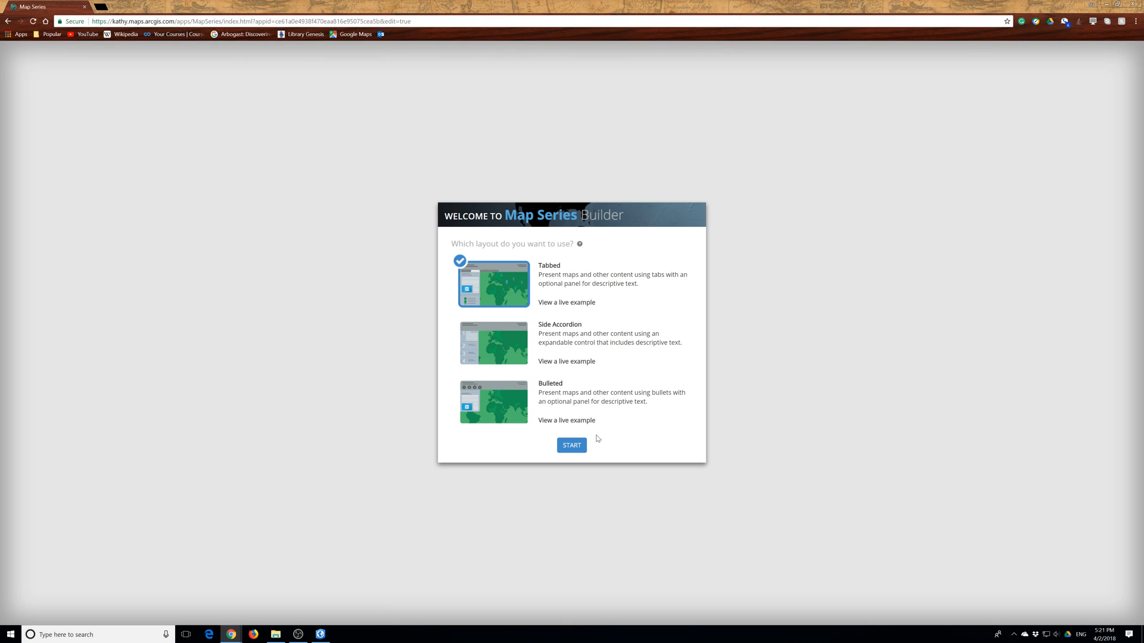
click(490, 349)
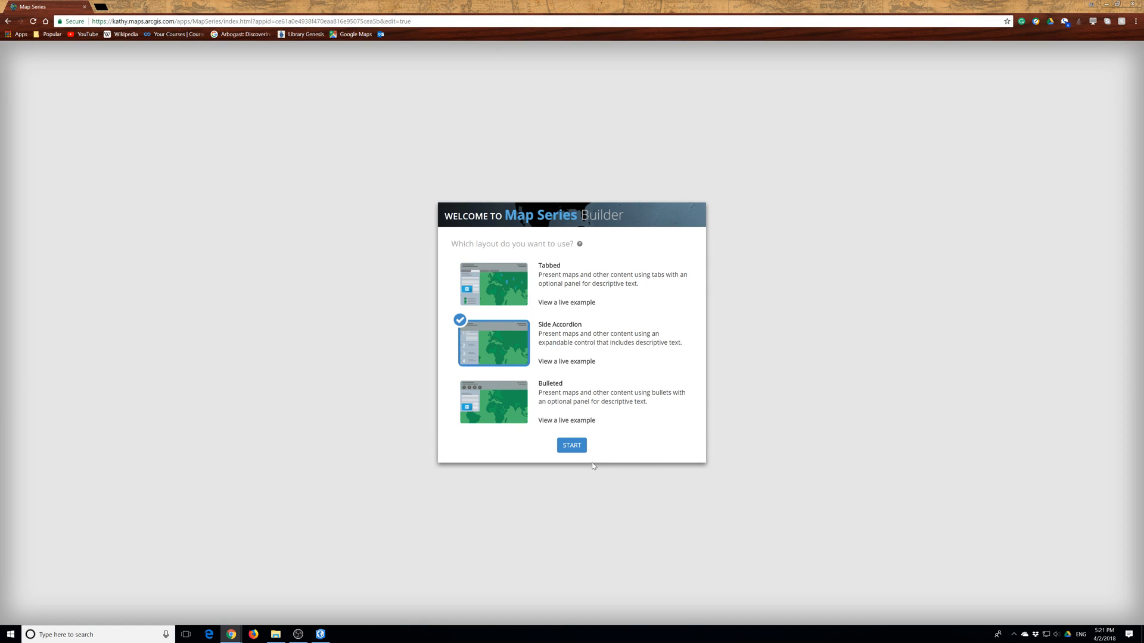
click(572, 451)
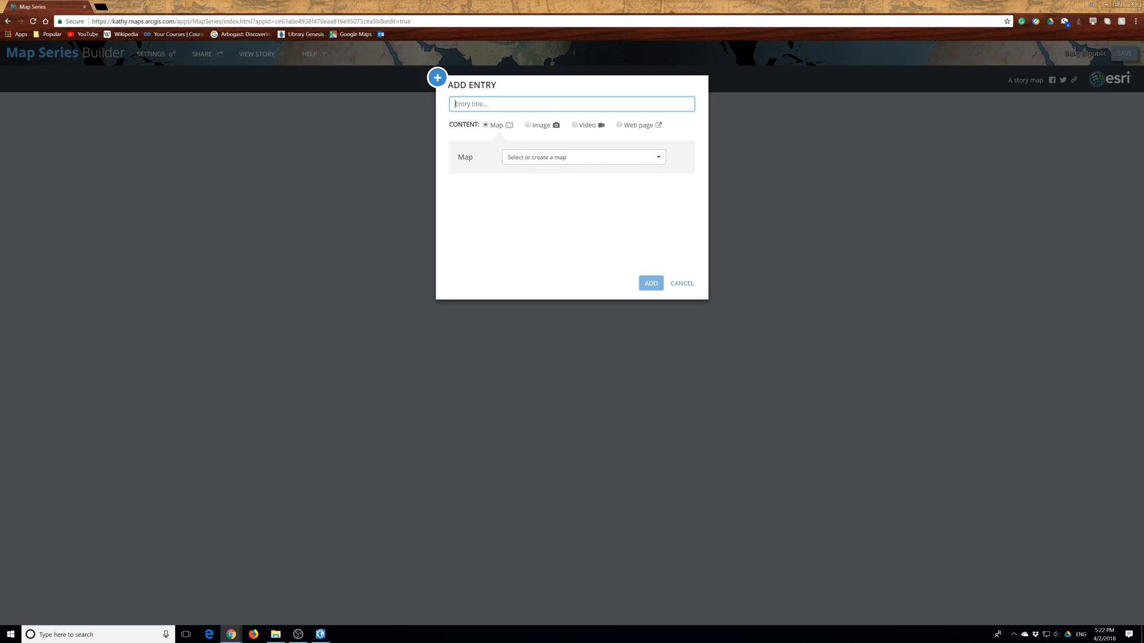
Add the entry "Police Station" showing the SanDiegoPoliceStaions map with its legend and the description "This is the first Map."
text(Police Station)
click(556, 158)
click(560, 187)
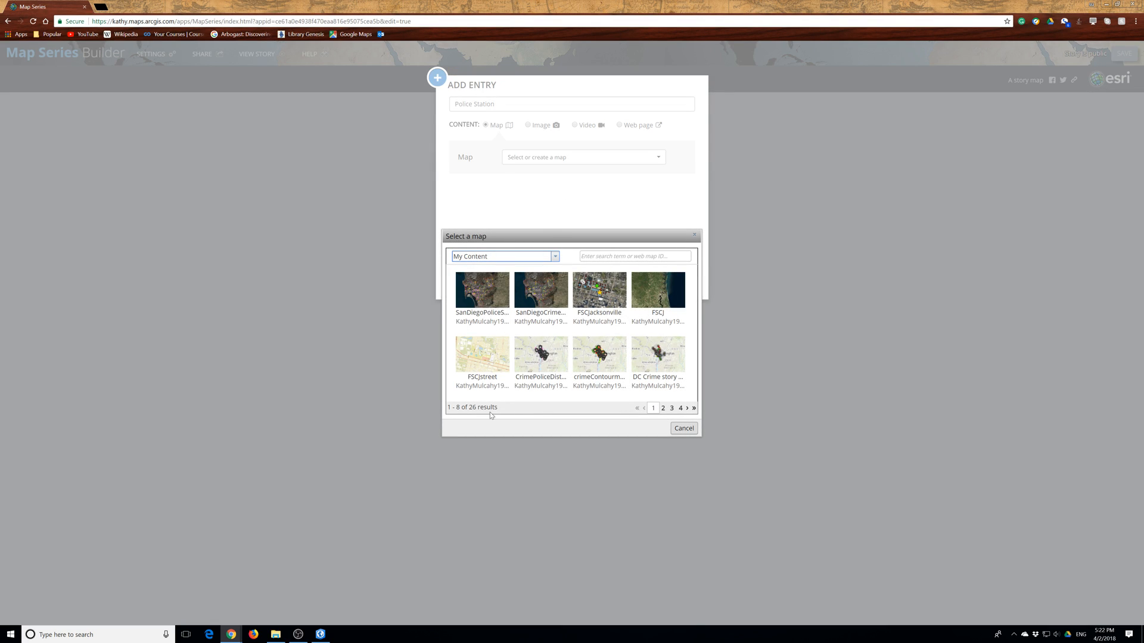
click(480, 289)
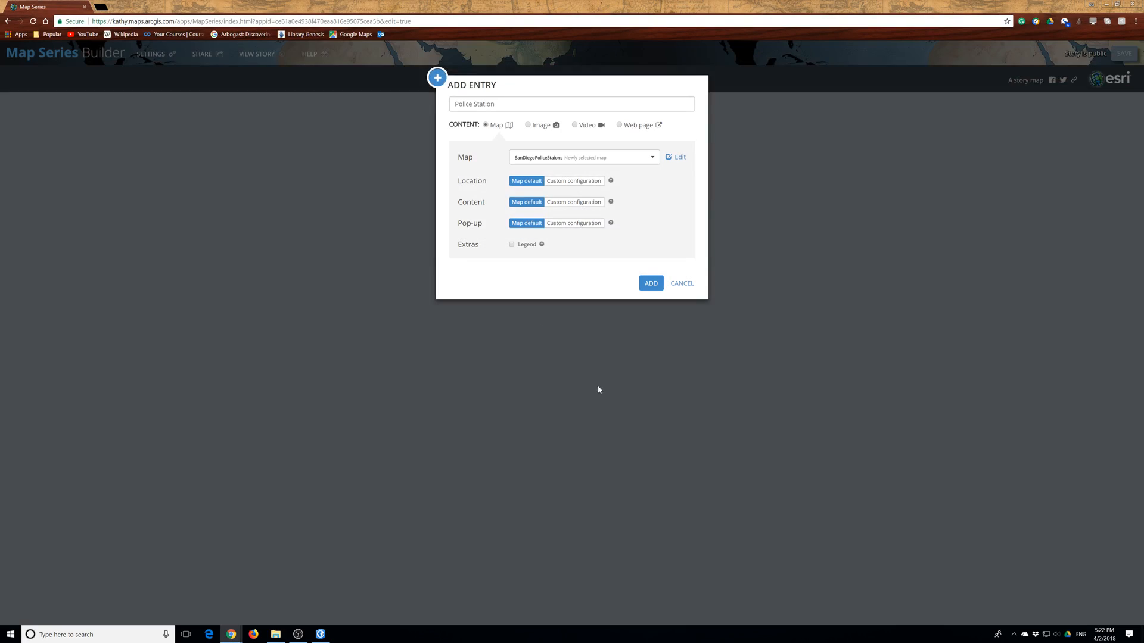
click(650, 283)
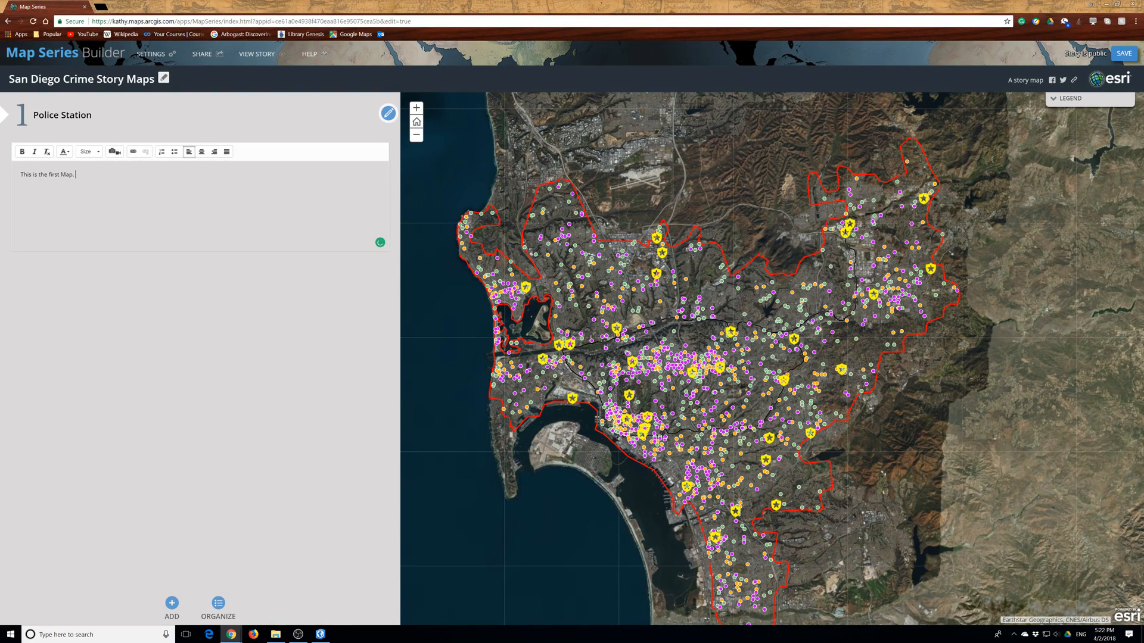
click(172, 604)
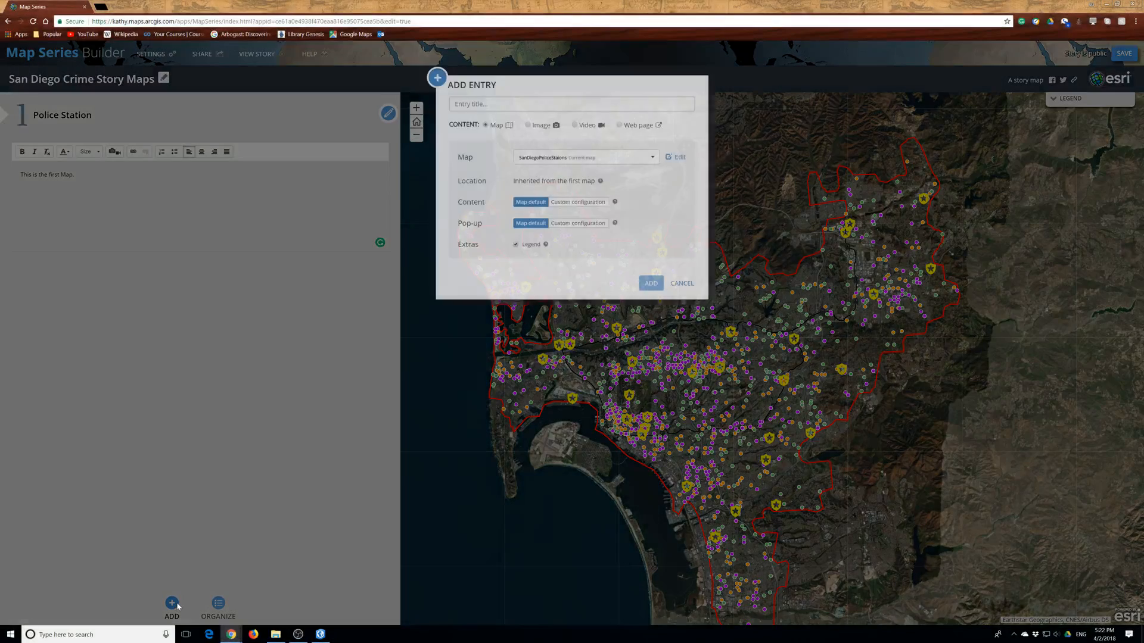
click(656, 286)
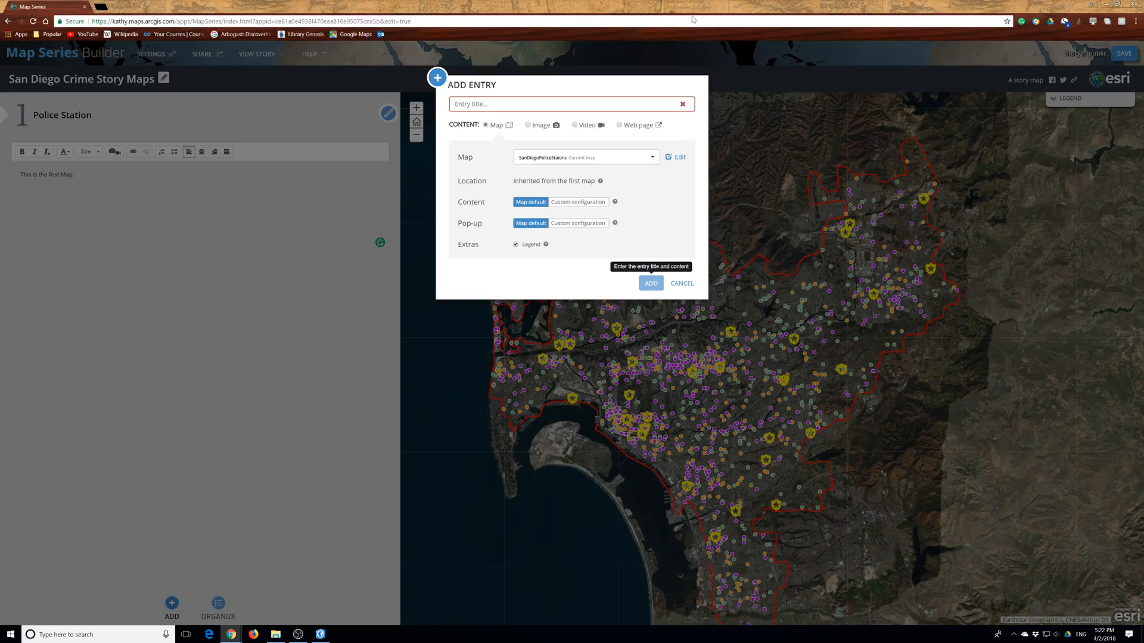
click(682, 284)
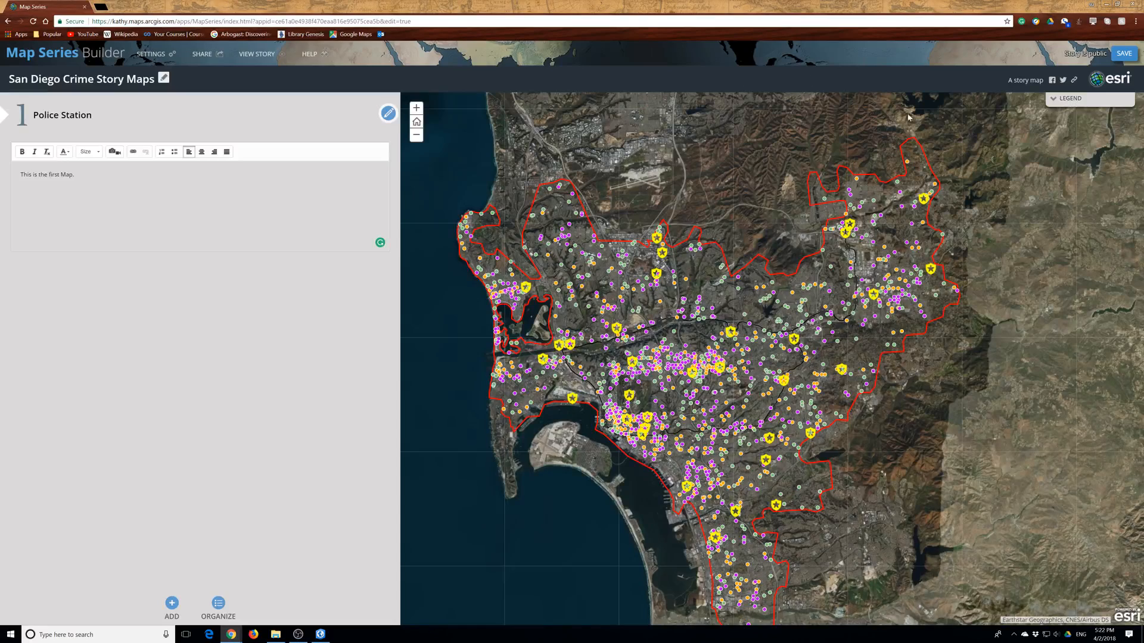
Save the story map and review the order and publishing status of its entries
click(1124, 55)
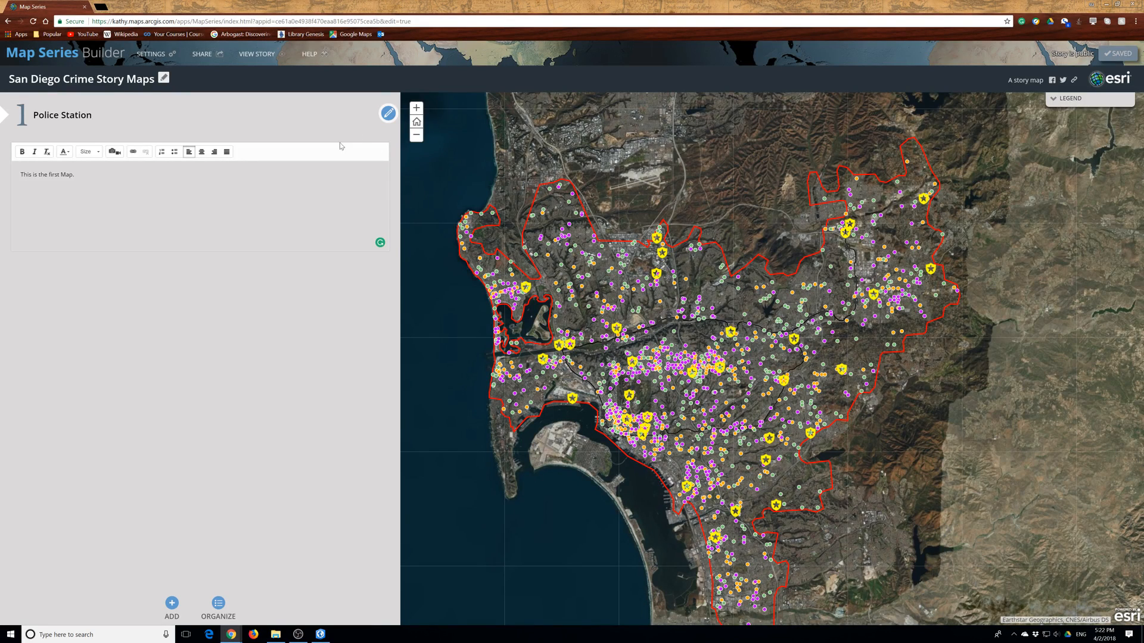
click(417, 108)
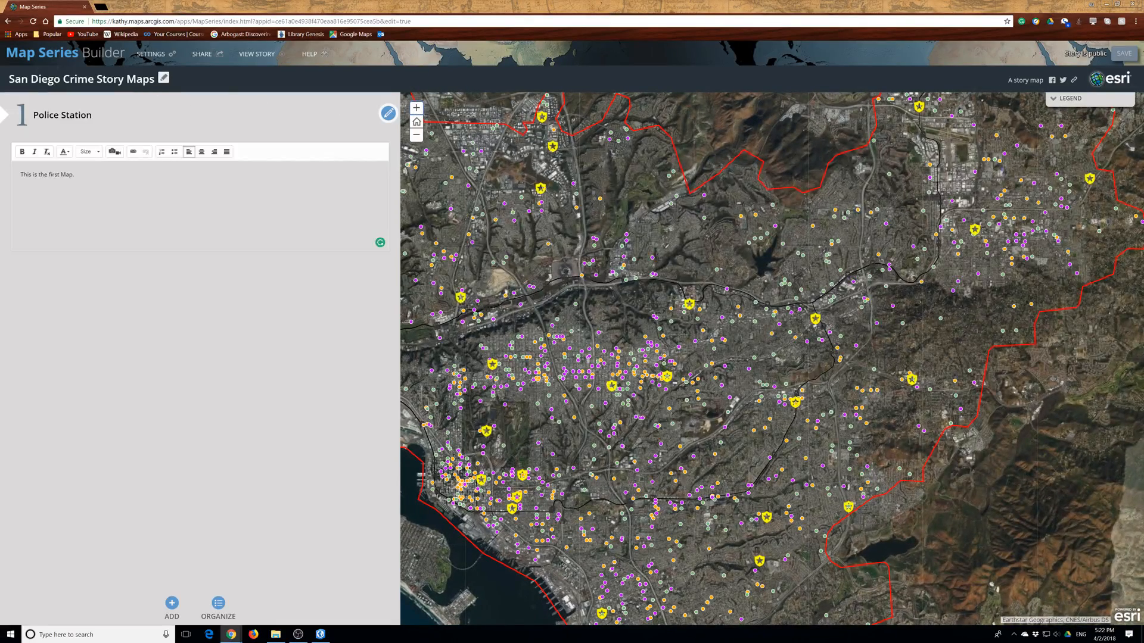
click(164, 77)
click(177, 118)
click(220, 604)
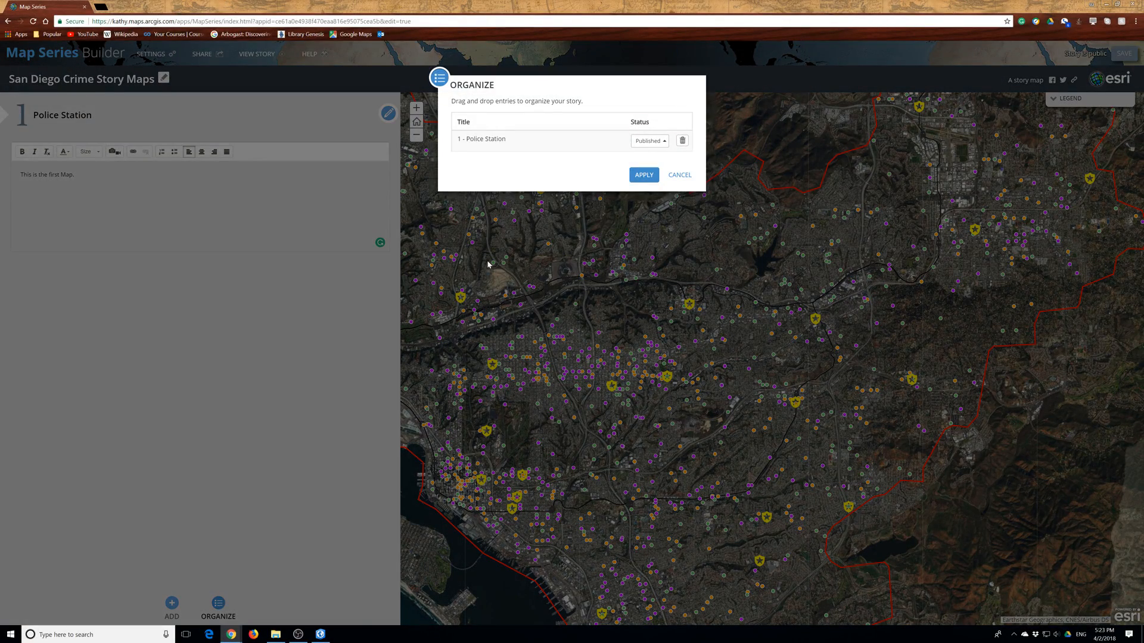
click(645, 176)
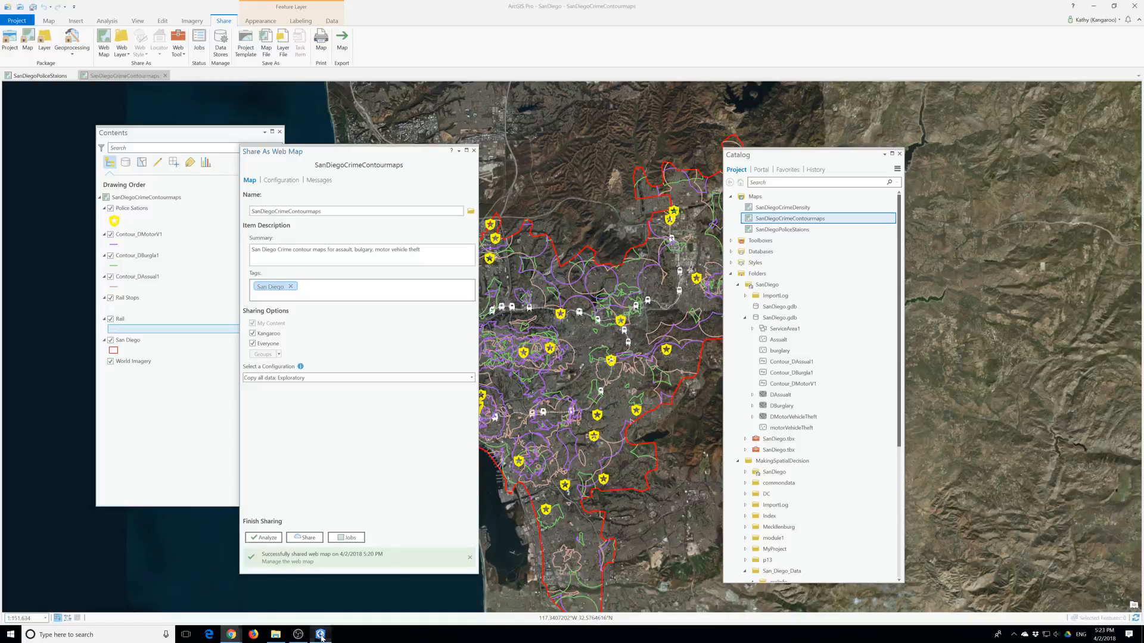
Switch to ArcGIS Pro, close the web map sharing pane and open the SanDiegoCrimeDensity map
click(298, 634)
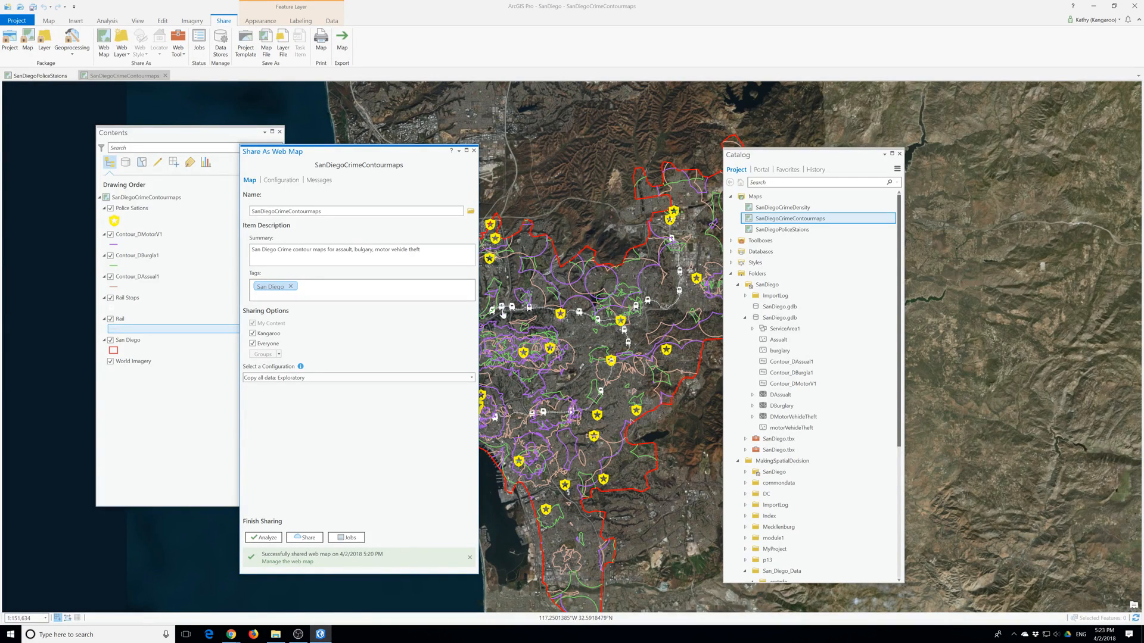
click(473, 151)
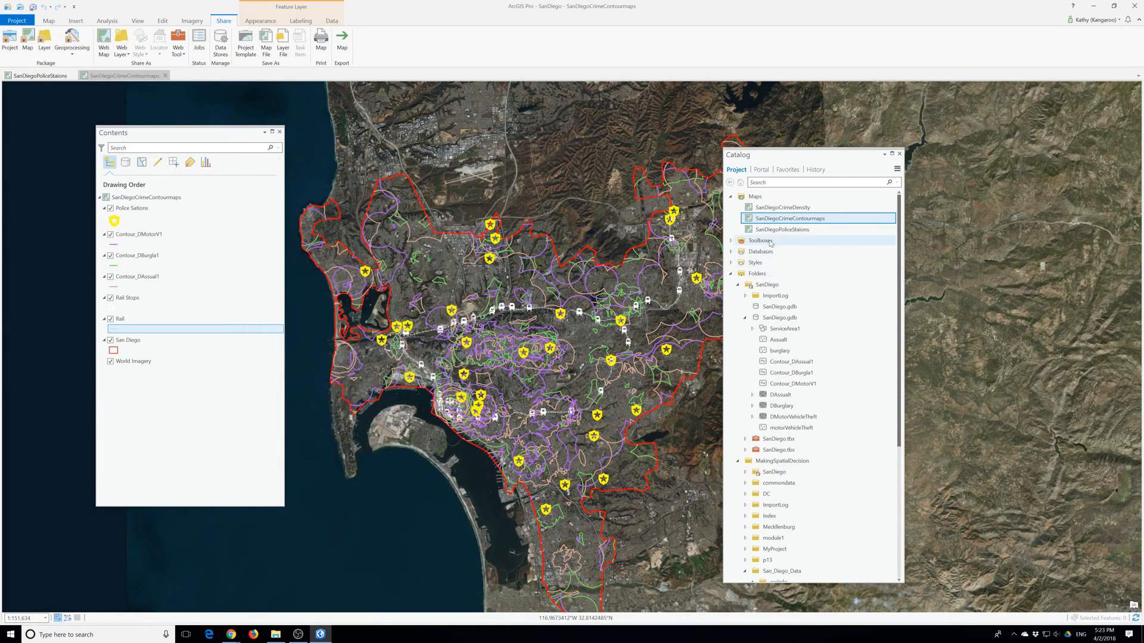
double_click(782, 208)
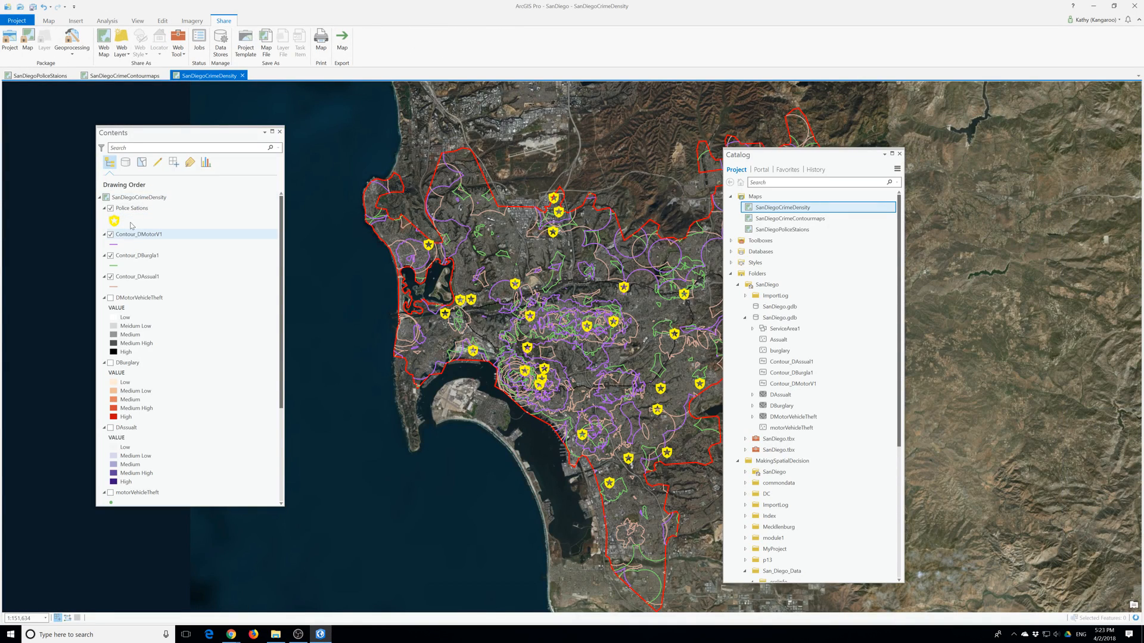
Remove the Contour_DMotorV1, Contour_DBurgla1 and Contour_DAssual1 layers from the SanDiegoCrimeDensity map
right_click(137, 236)
click(146, 251)
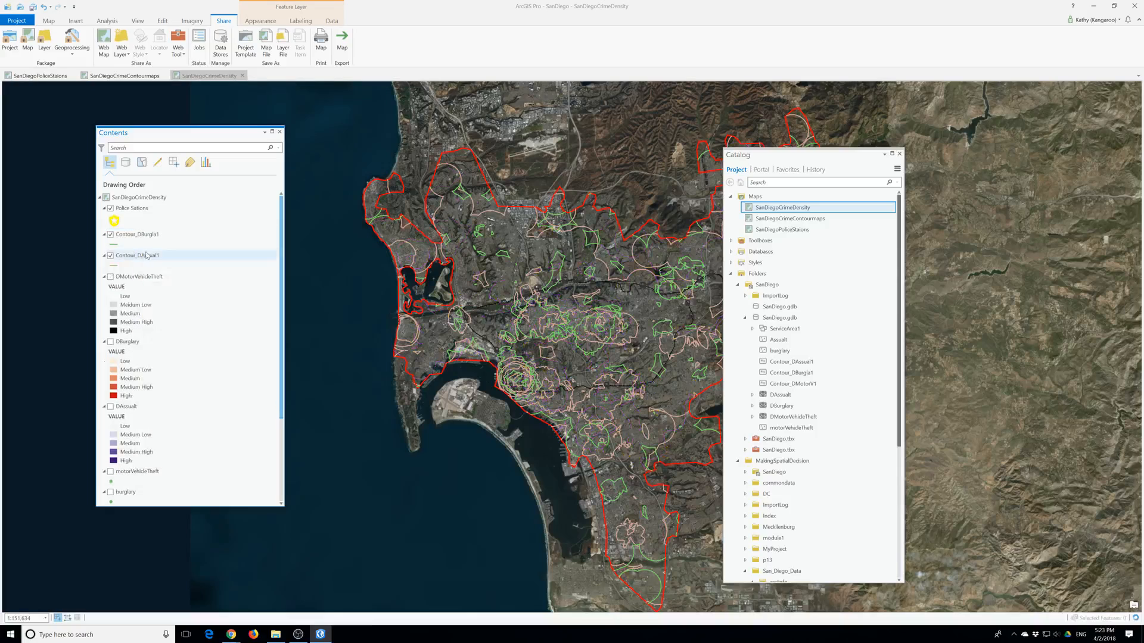
right_click(132, 237)
click(141, 252)
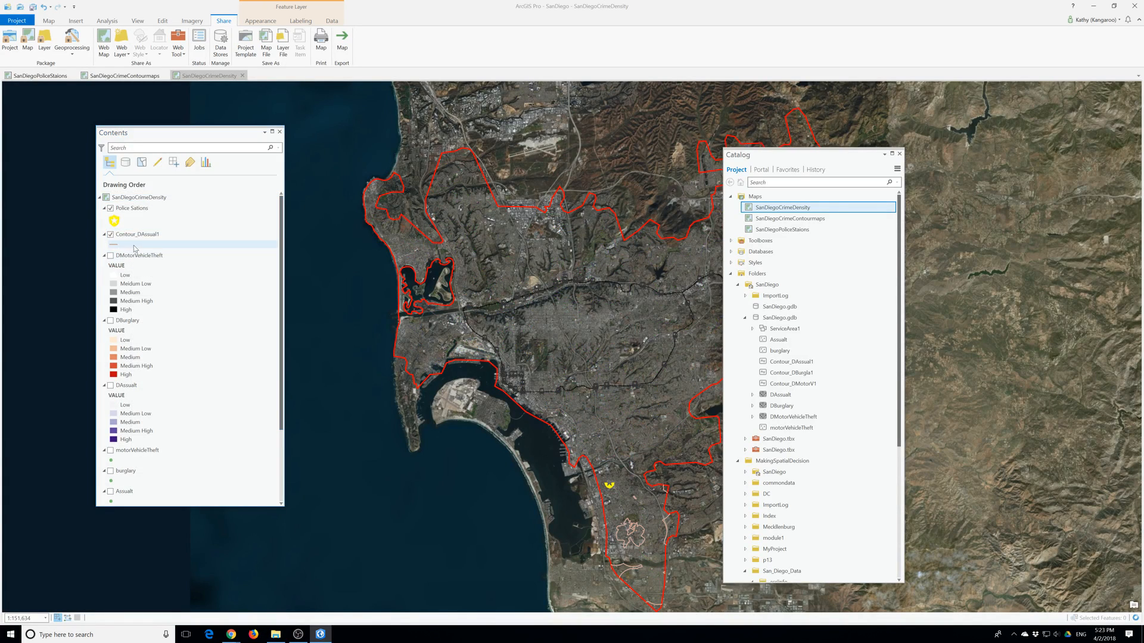
right_click(128, 240)
click(138, 255)
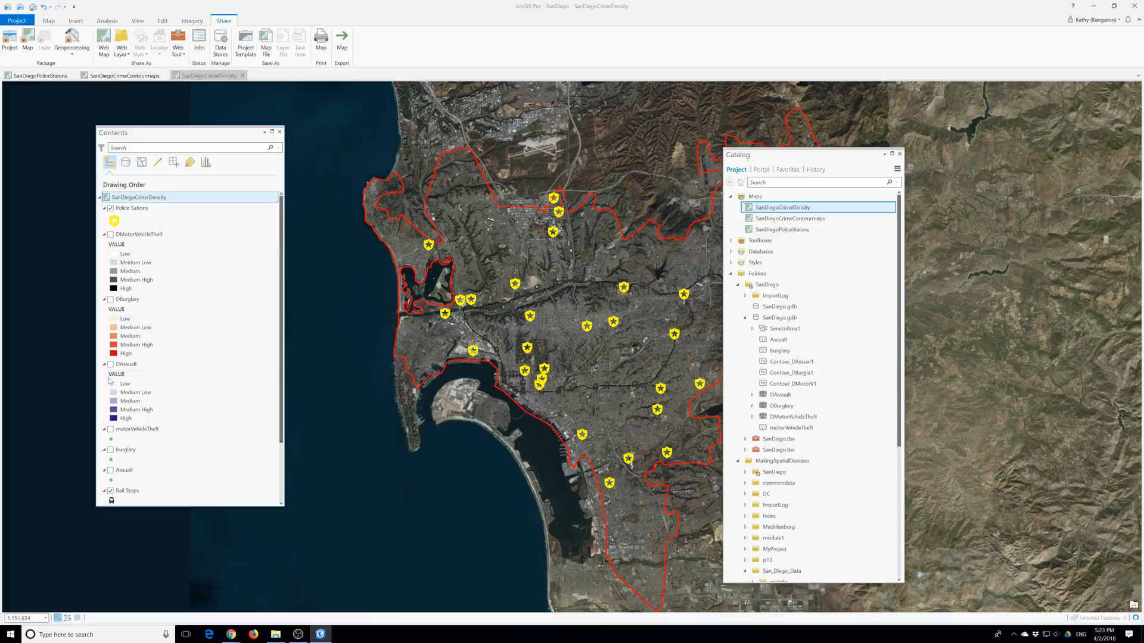
Turn on the DMotorVehicleTheft, DBurglary and DAssualt density layers
scroll(107, 388, down, 2)
scroll(107, 381, up, 2)
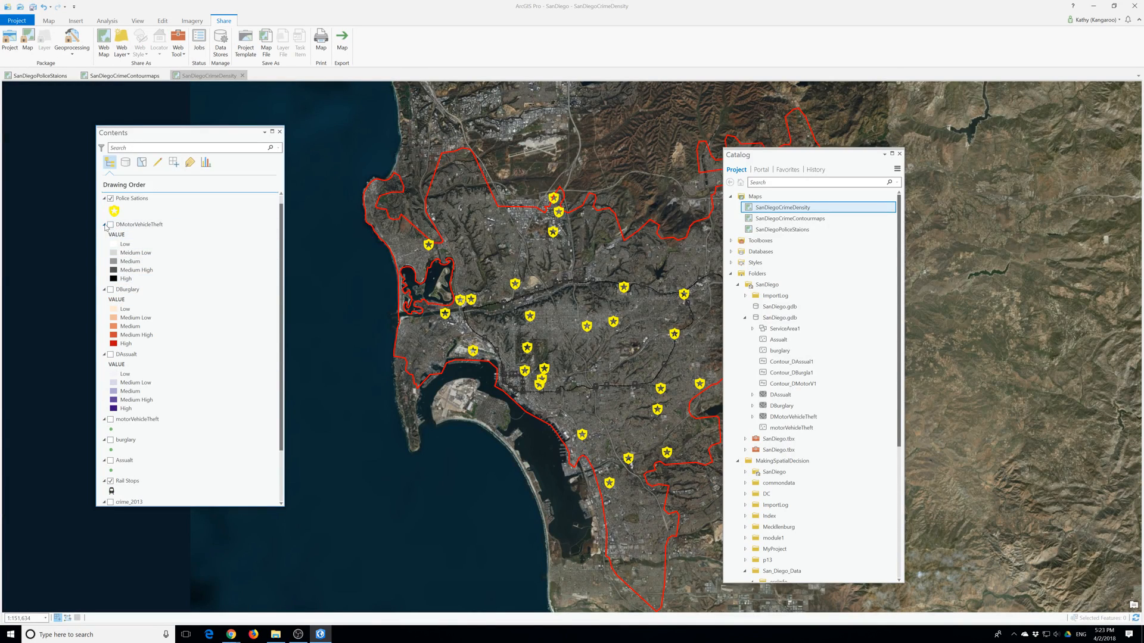
click(110, 234)
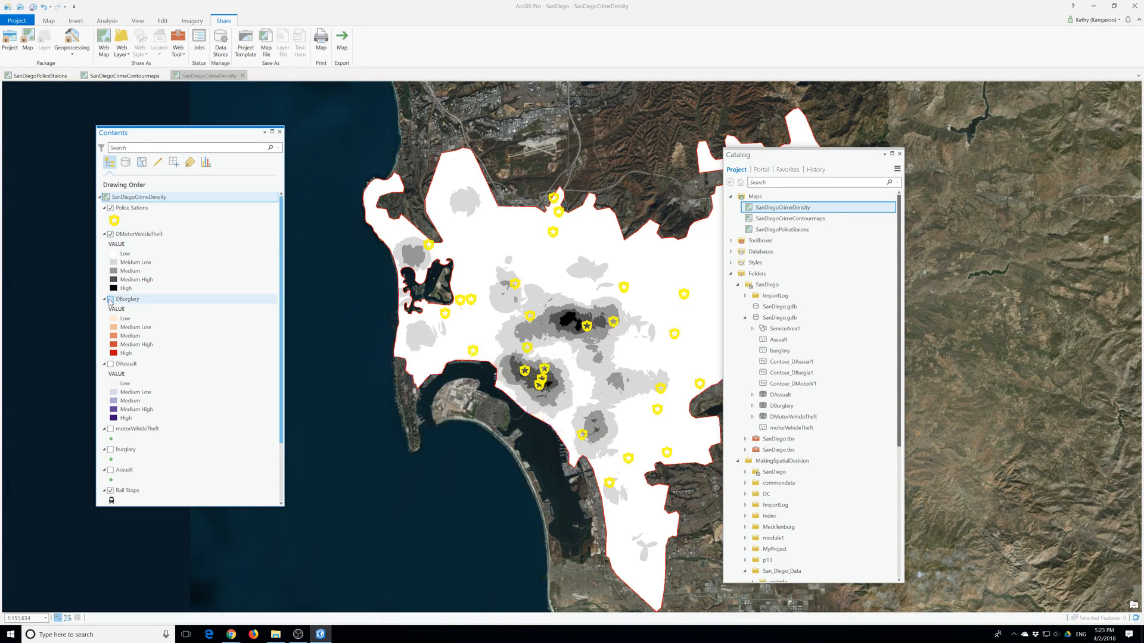
click(110, 300)
click(110, 364)
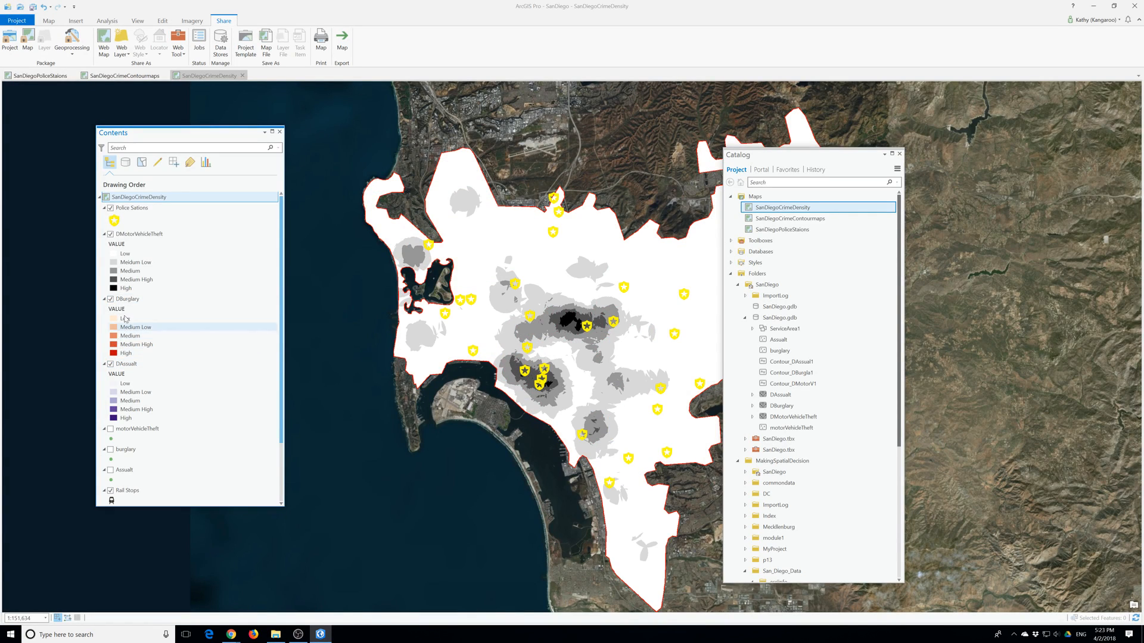
Set the transparency of the DMotorVehicleTheft density layer to 50%
click(140, 234)
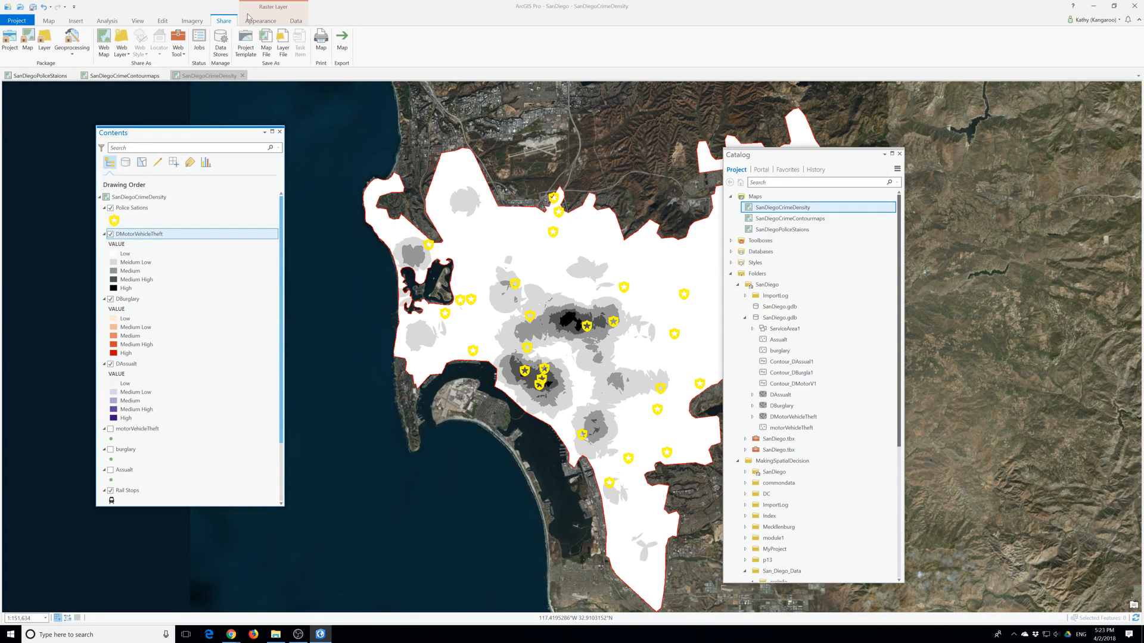
click(251, 20)
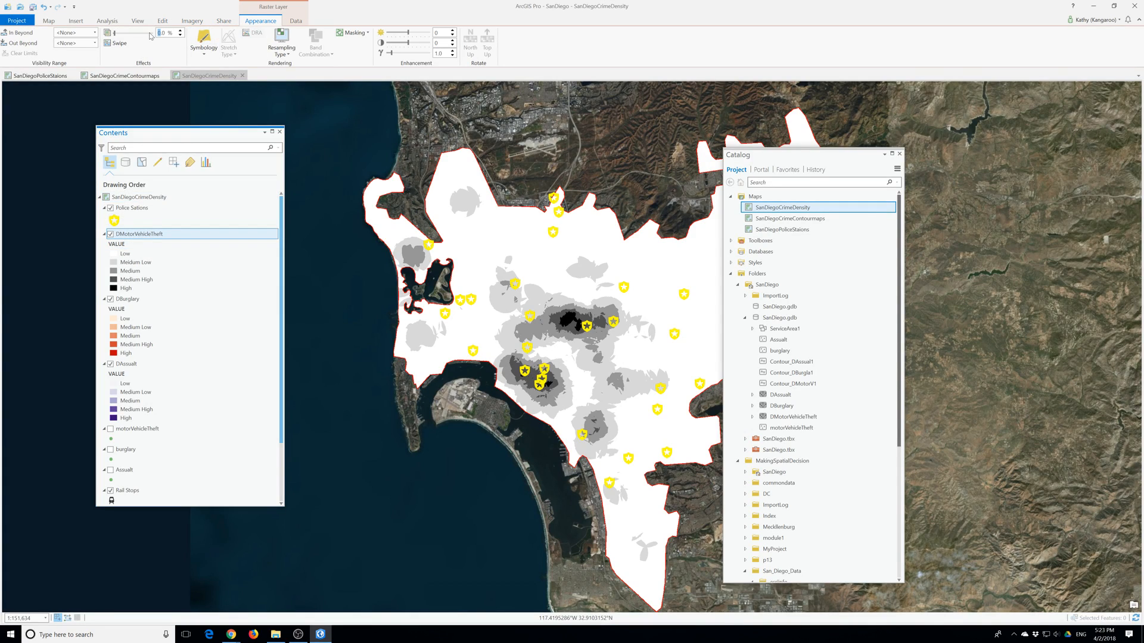
text(5)
key(Return)
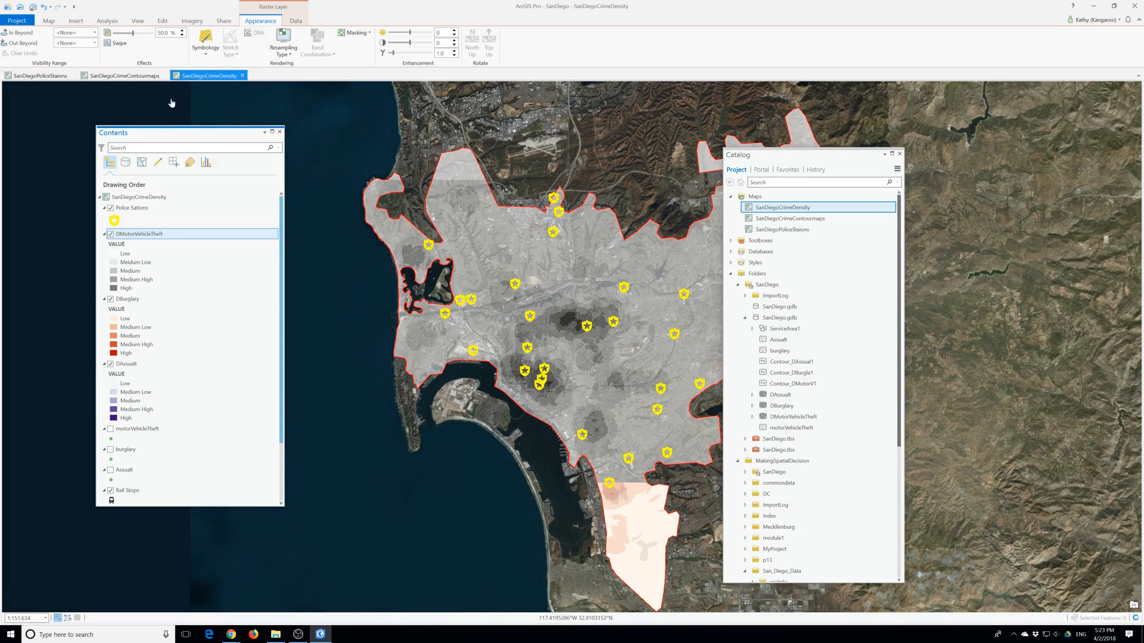
Set the transparency of the DBurglary and DAssualt density layers to 50% each
click(129, 300)
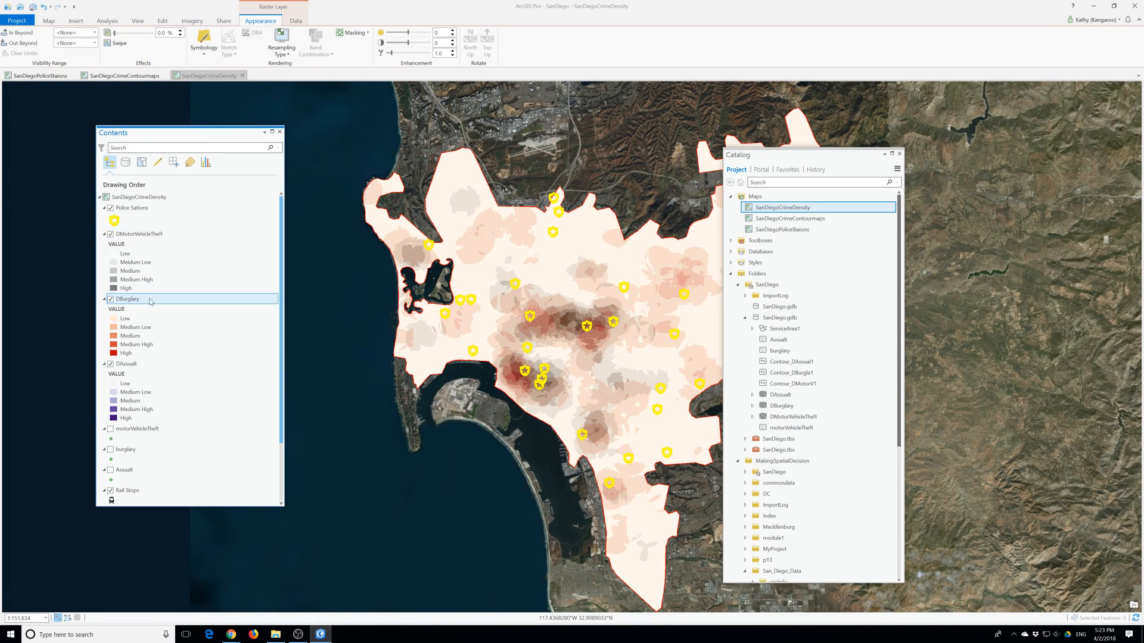
click(159, 33)
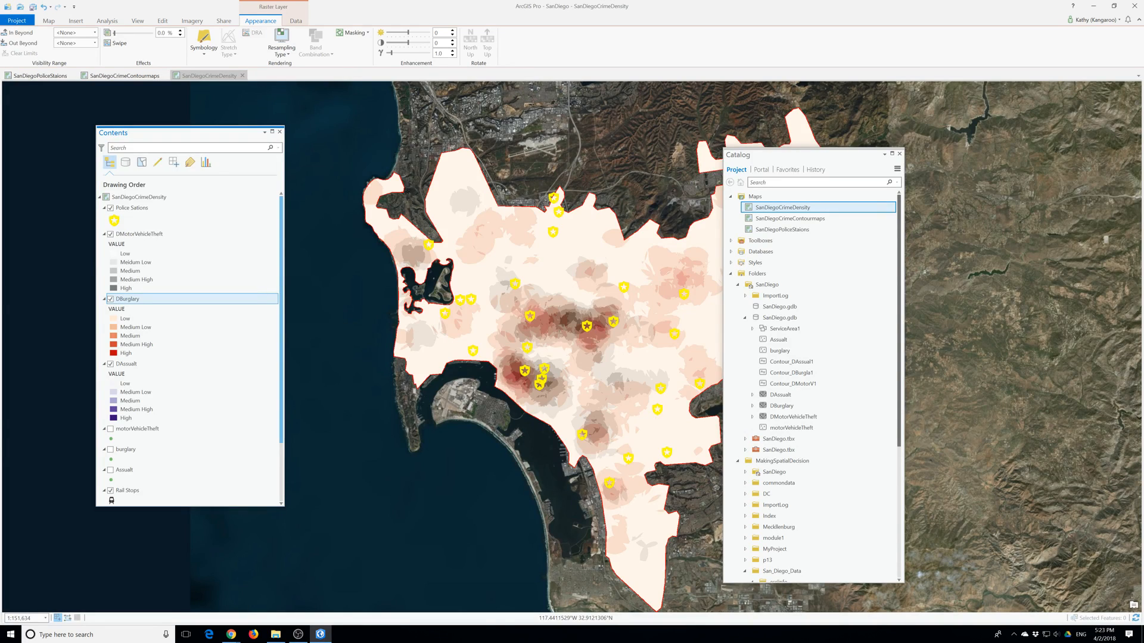
text(50)
key(Return)
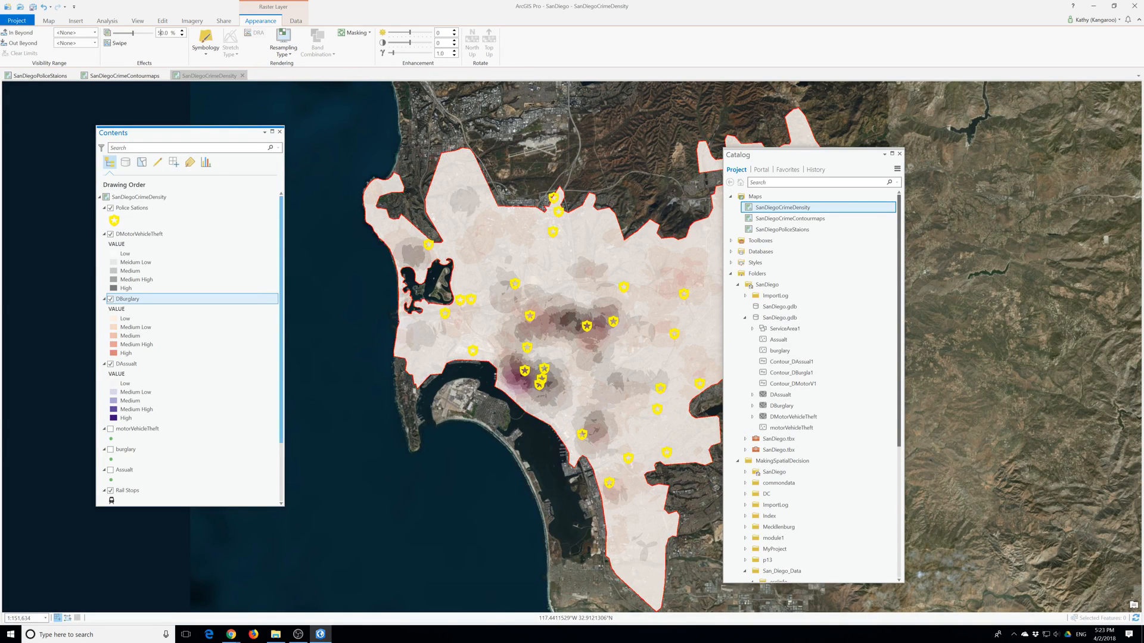
click(130, 364)
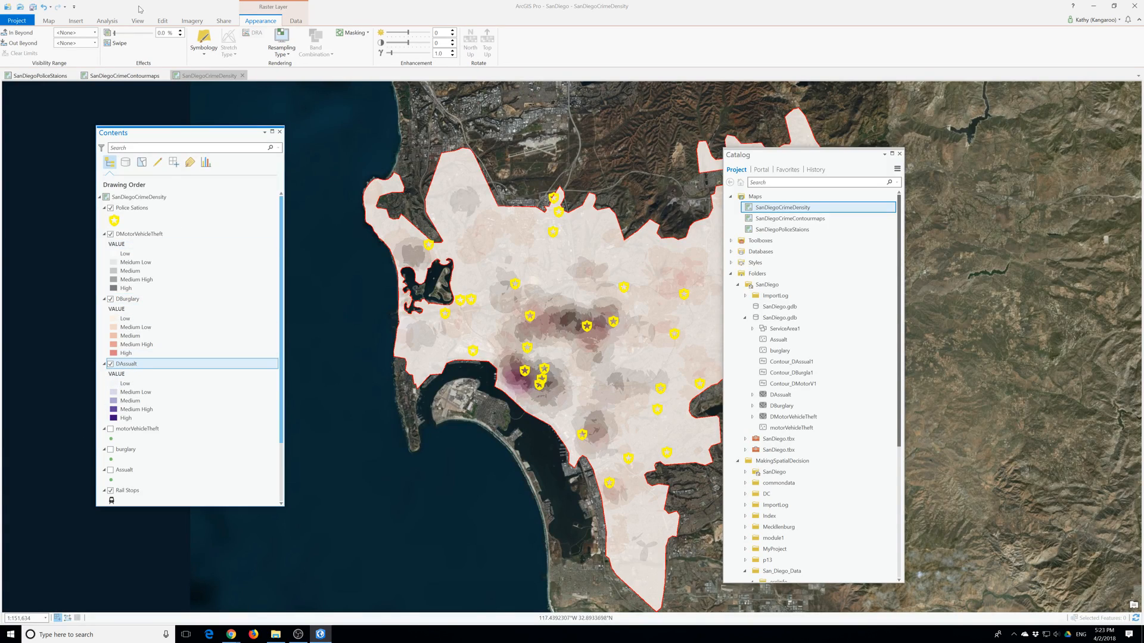
click(159, 33)
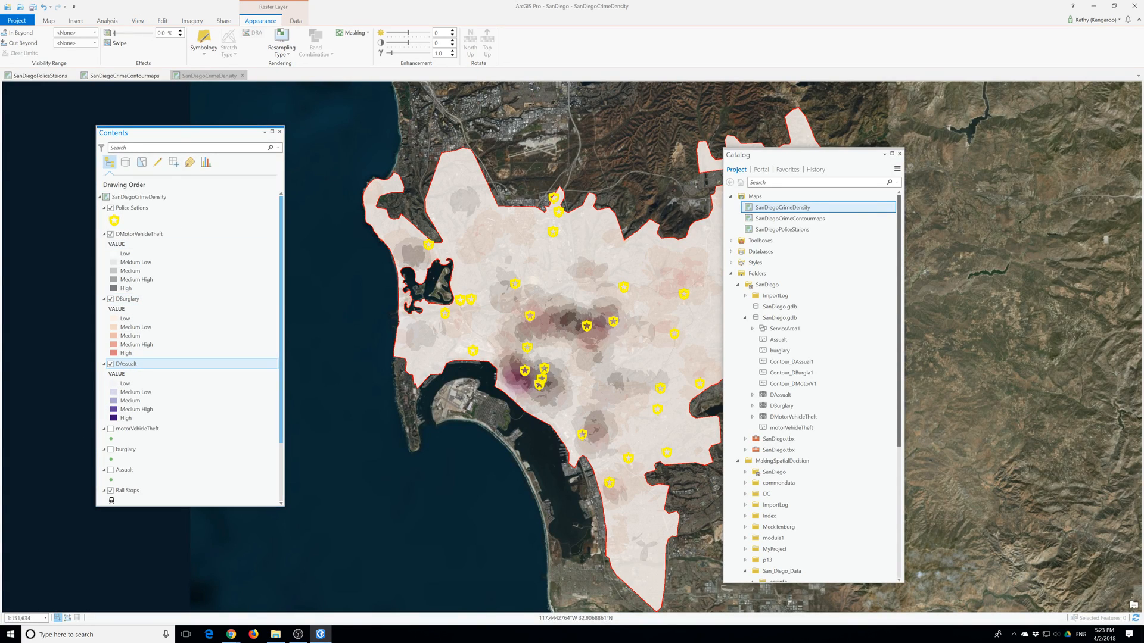
text(50)
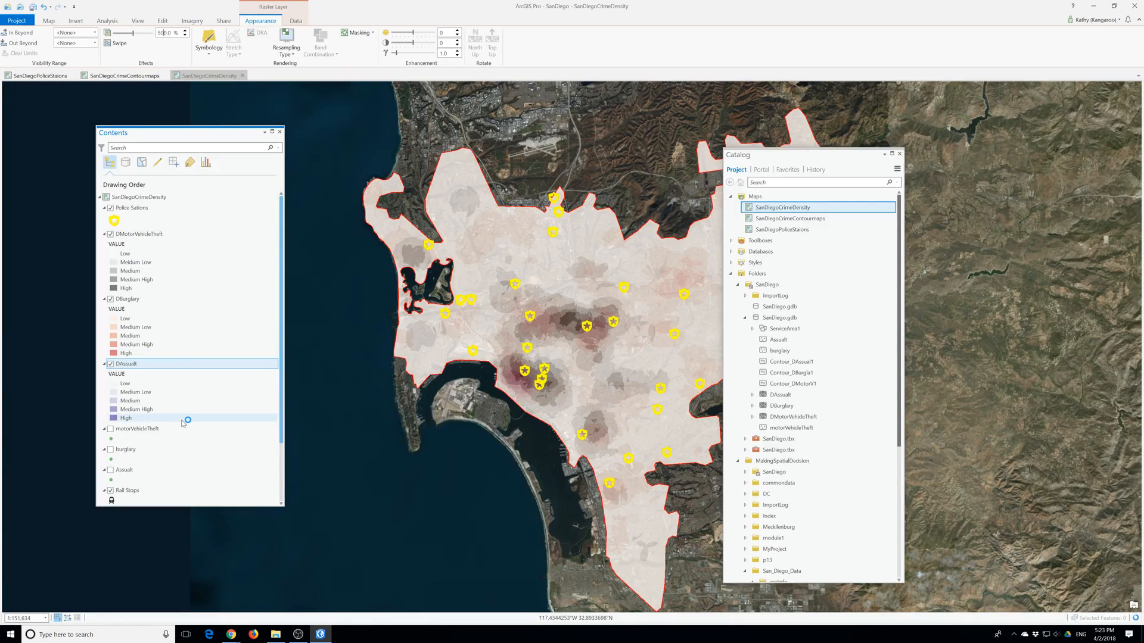
Examine the overlapping density layers around the hot spots, comparing the map with DAssualt hidden and shown
scroll(603, 358, up, 3)
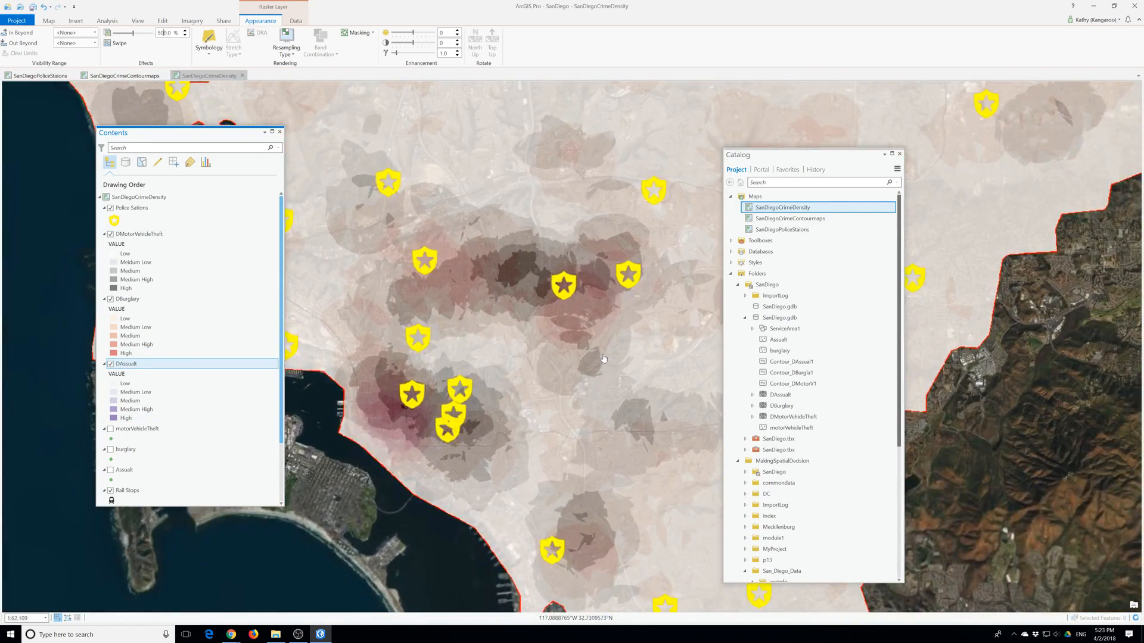
scroll(603, 358, down, 2)
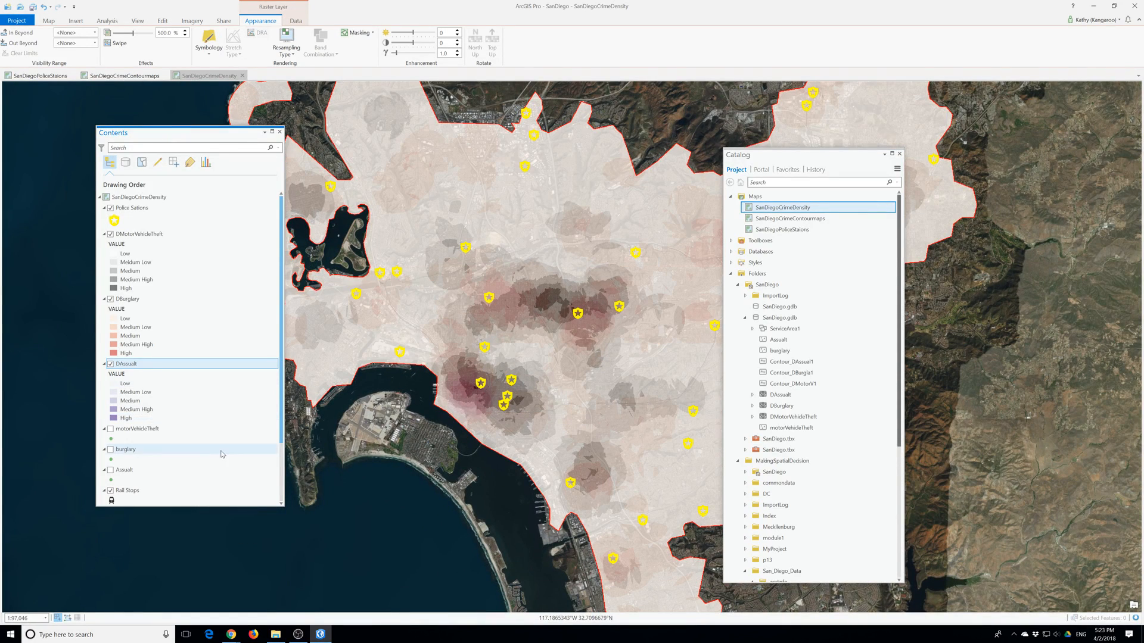
click(221, 480)
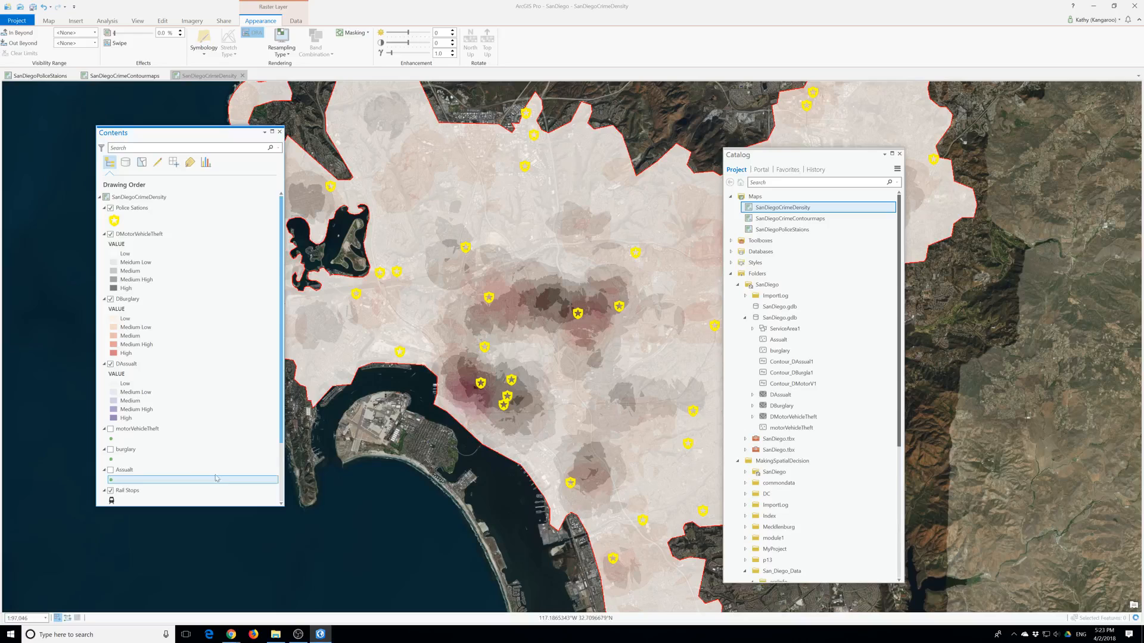
click(111, 364)
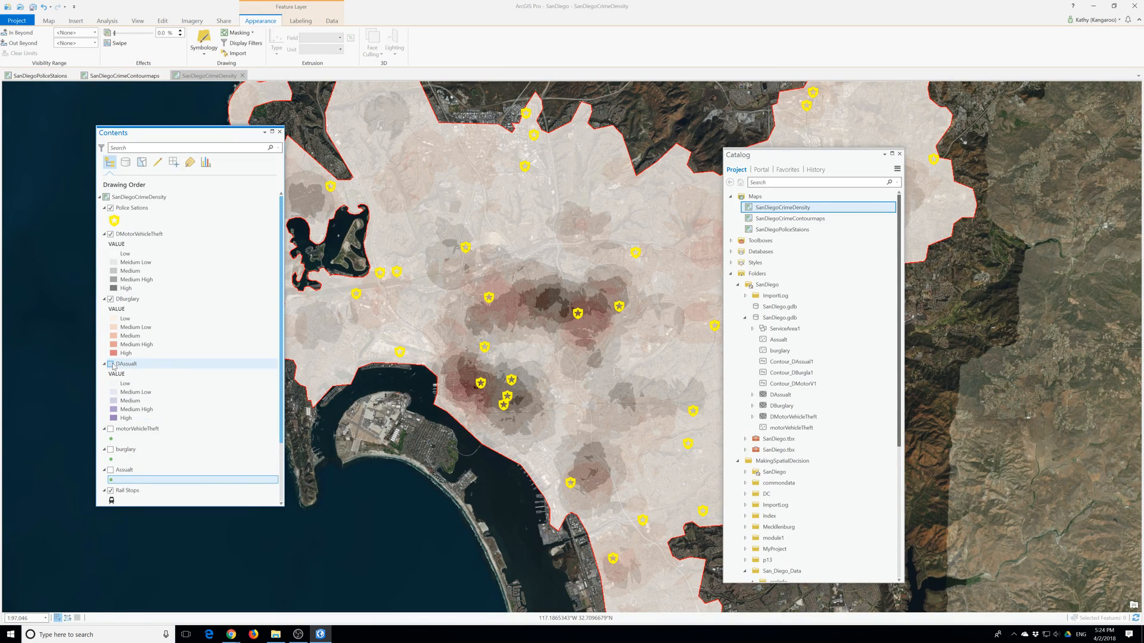
click(111, 364)
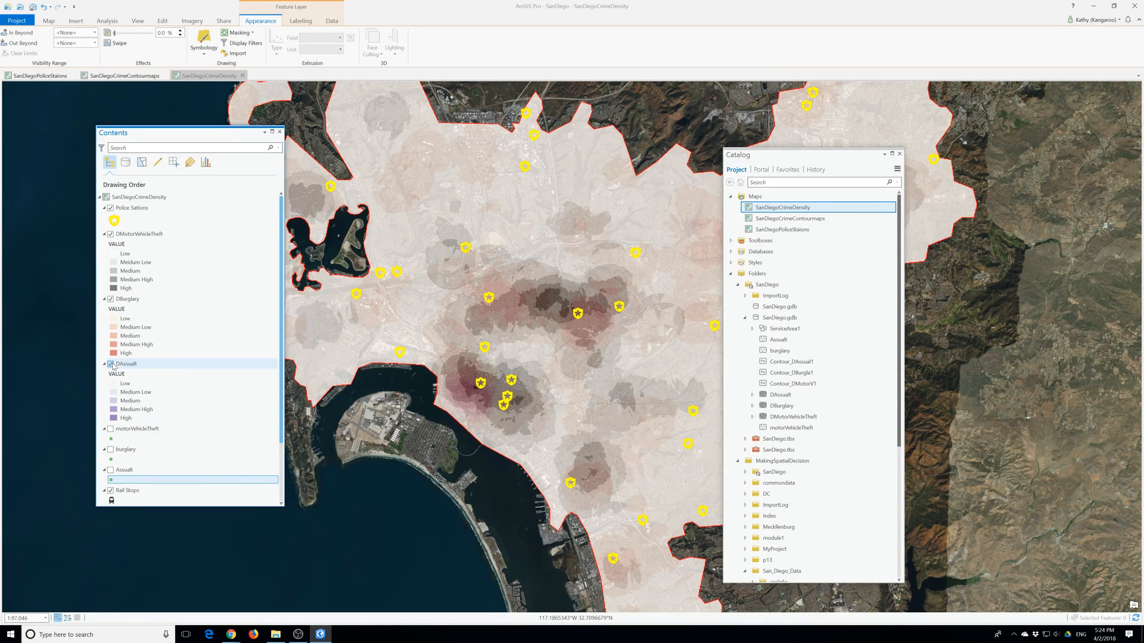
Turn off the DMotorVehicleTheft layer and move DAssualt above DBurglary in the drawing order
click(111, 234)
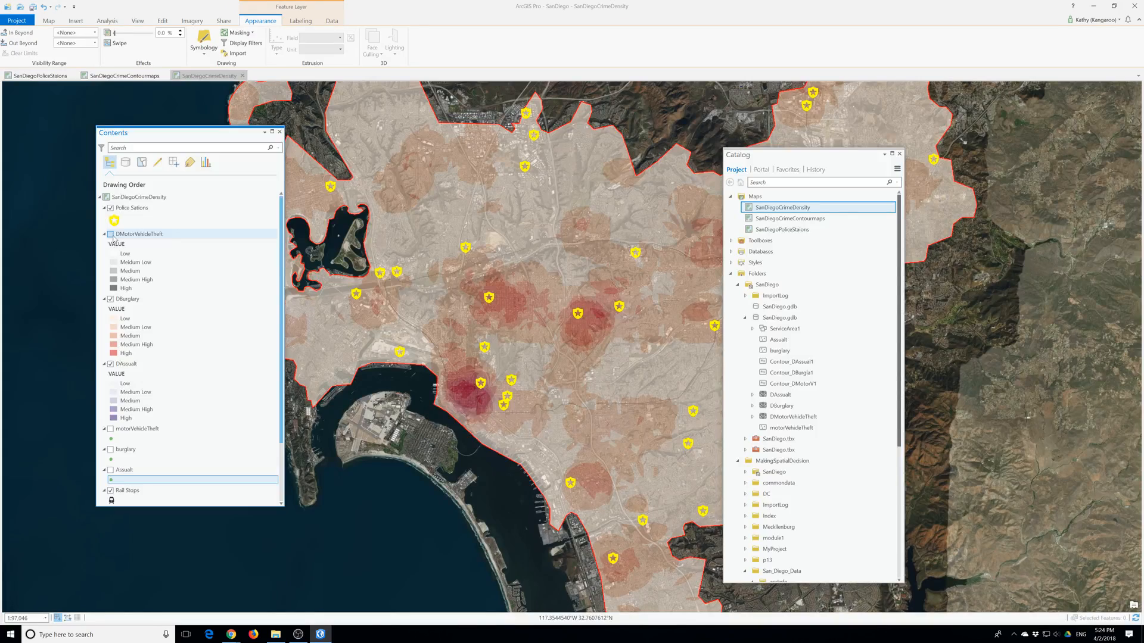
click(128, 301)
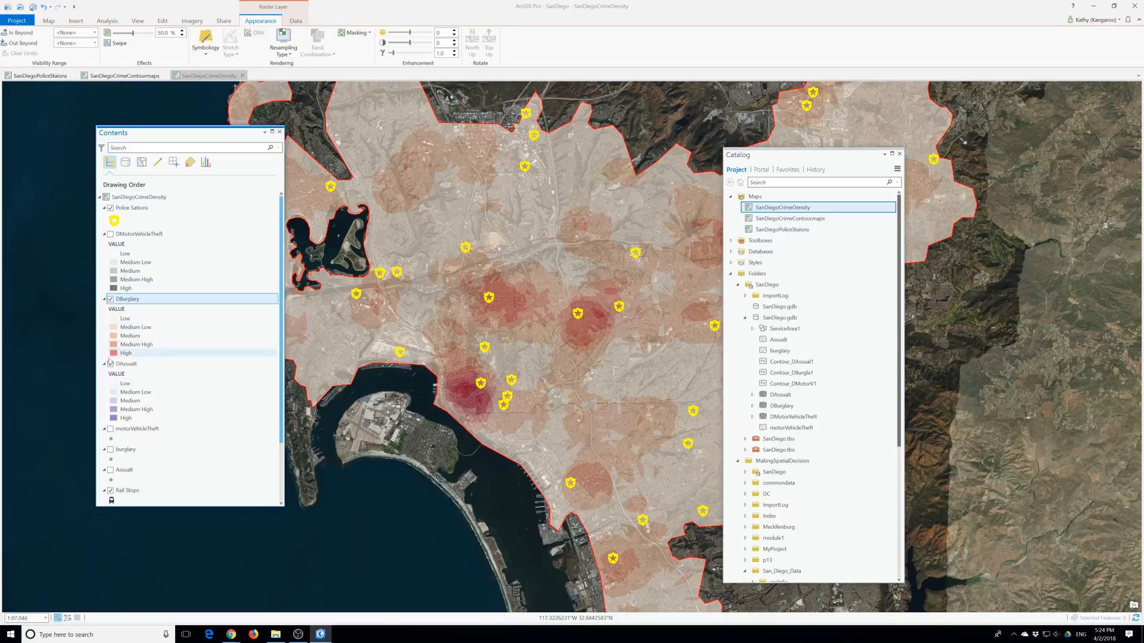
drag(126, 364, 127, 300)
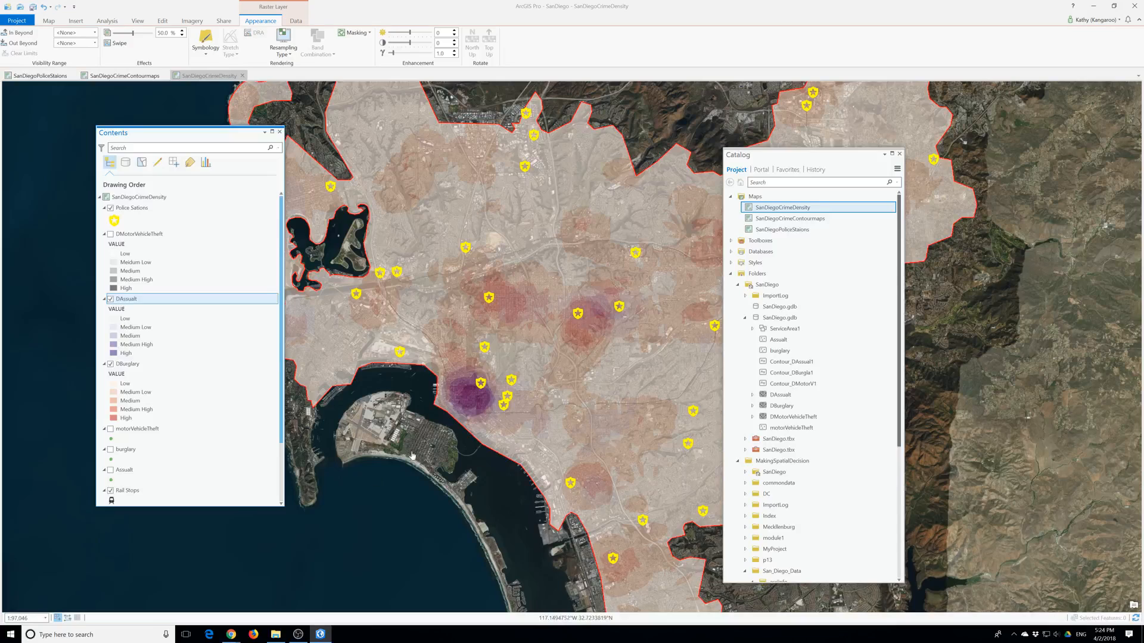
Remove the motorVehicleTheft, burglary, Assualt and crime_2013 point layers from the SanDiegoCrimeDensity map
click(144, 429)
scroll(144, 432, down, 2)
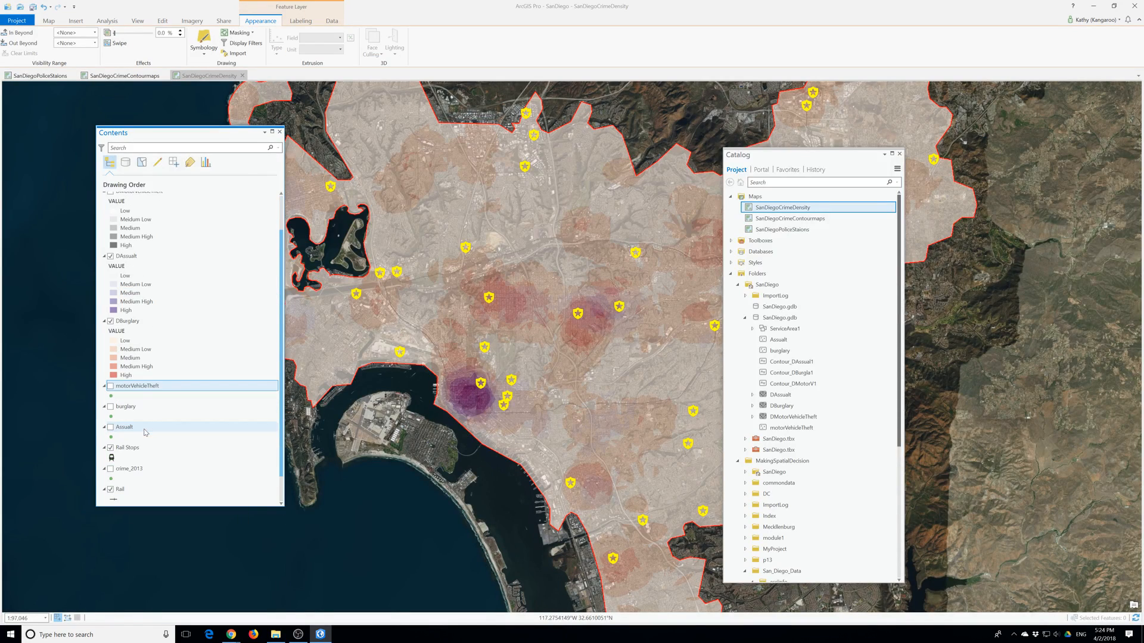
right_click(139, 388)
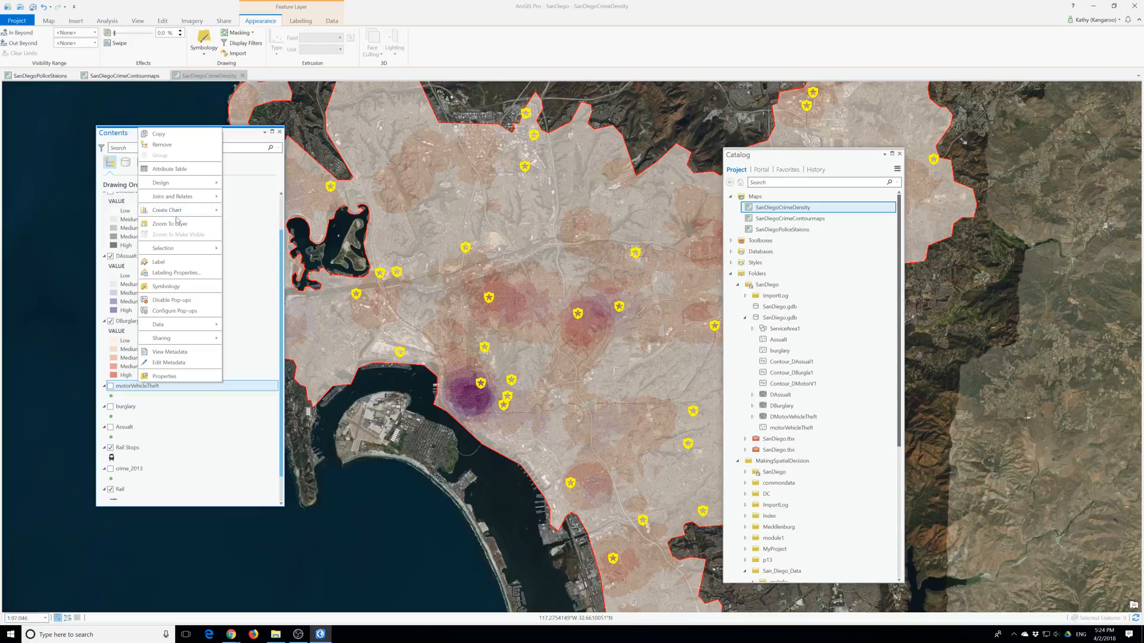
mouse_move(180, 211)
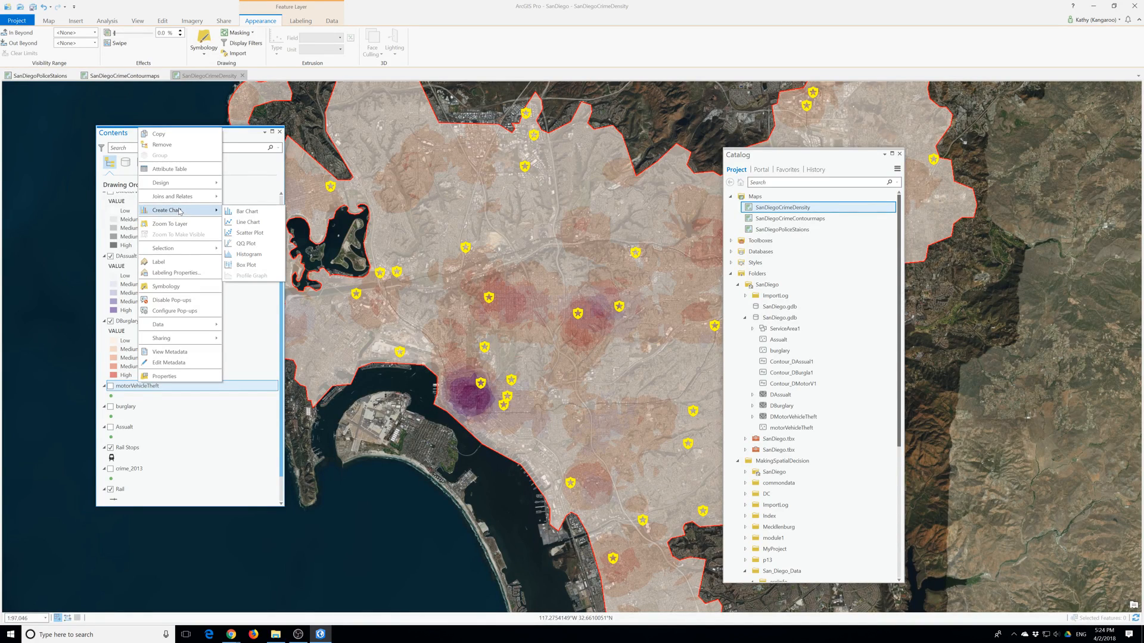
click(162, 145)
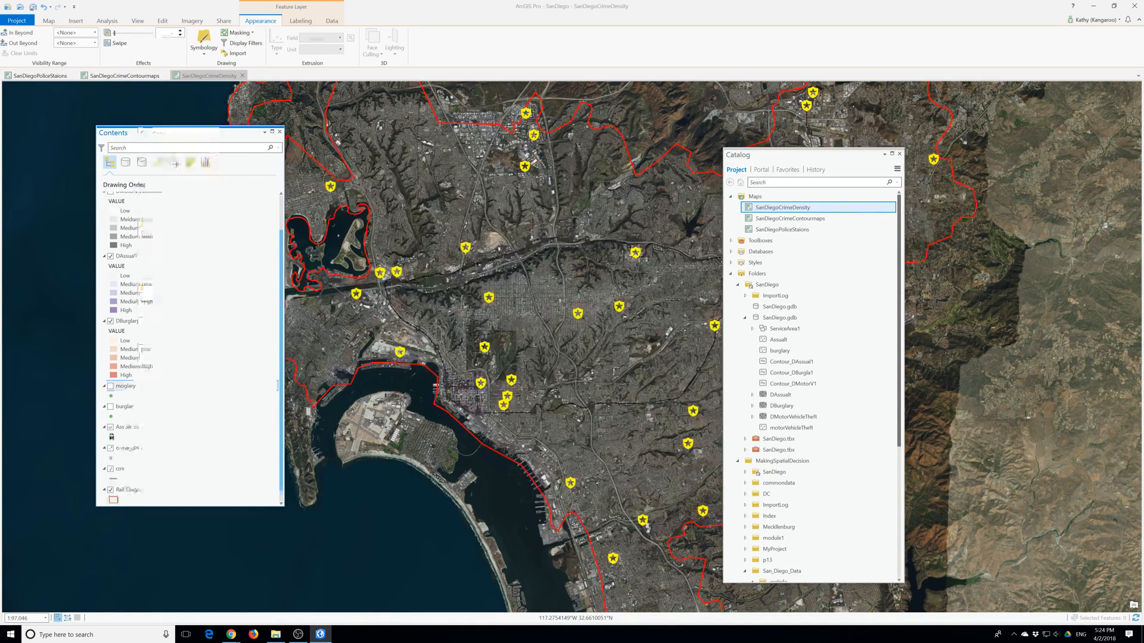
right_click(124, 387)
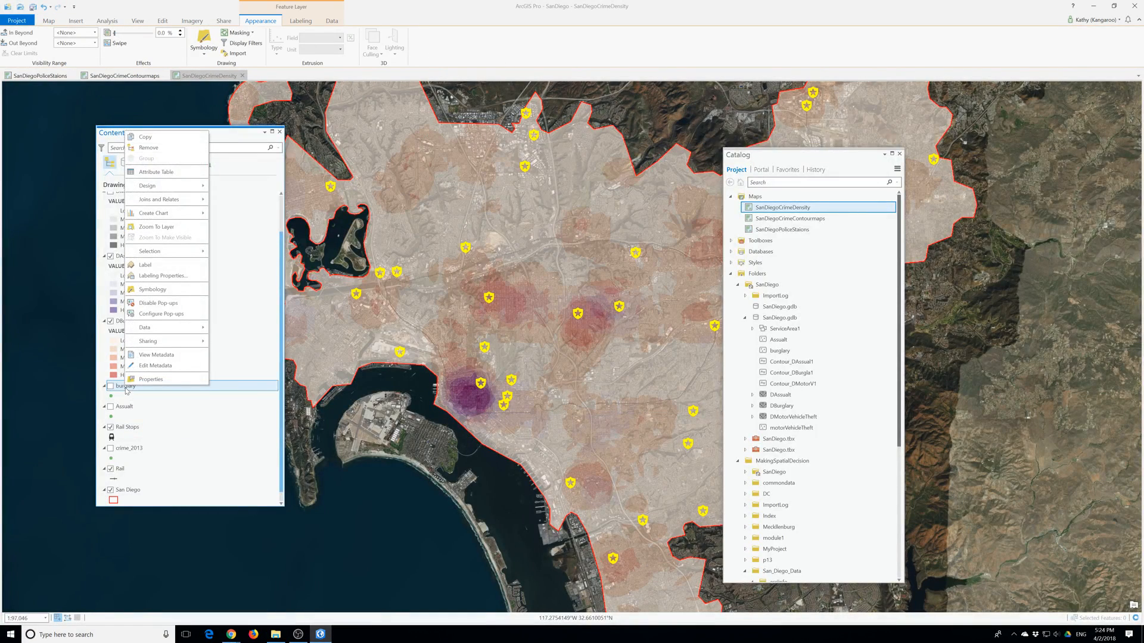
click(158, 147)
right_click(124, 396)
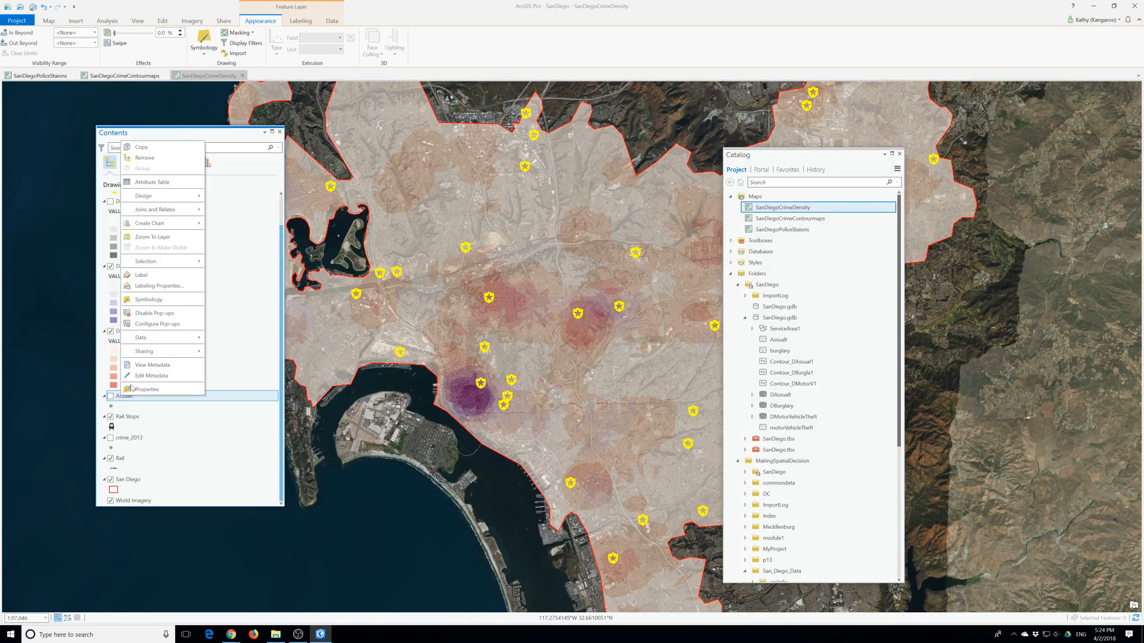
click(145, 158)
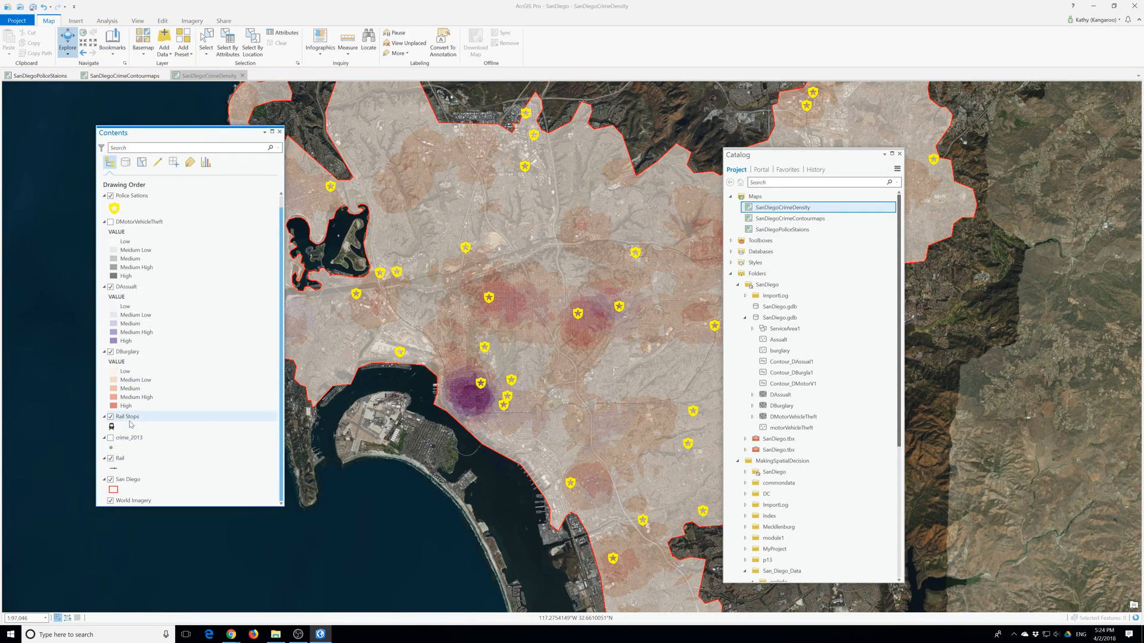
right_click(122, 437)
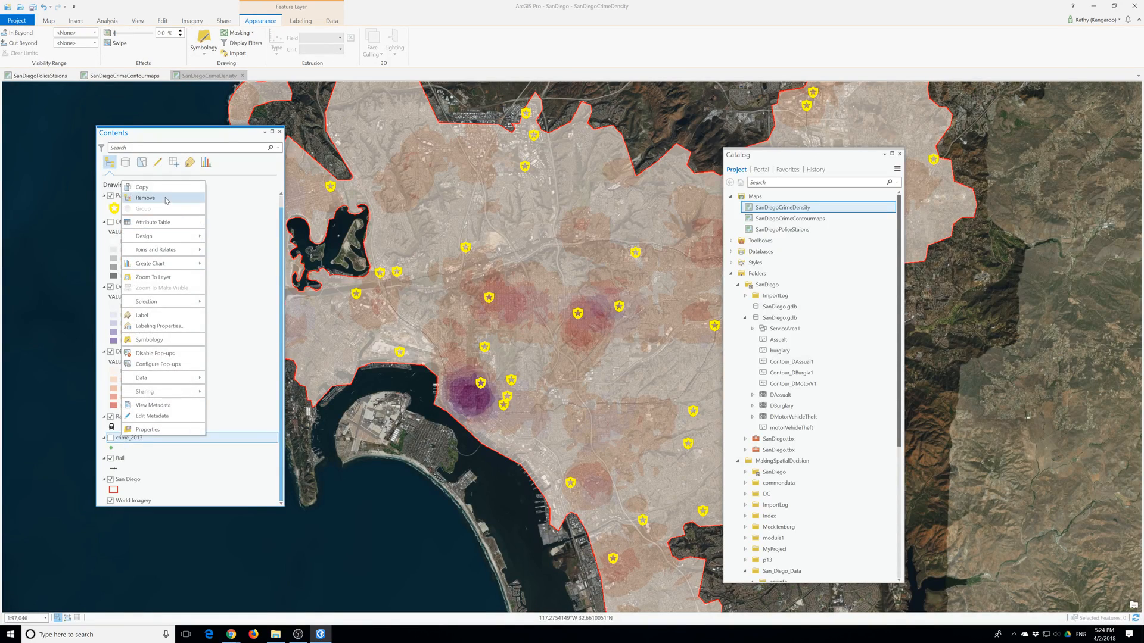
click(144, 198)
Move the Rail Stops and Rail layers together above Police Sations in the drawing order and check them against the hot spots
click(122, 454)
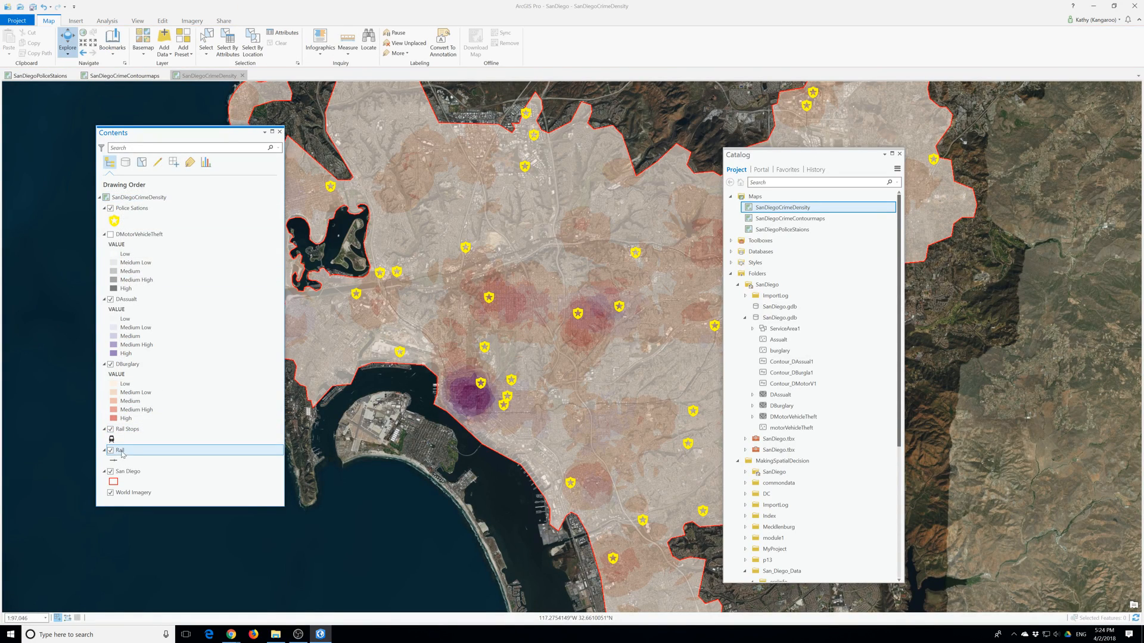
ctrl+click(125, 431)
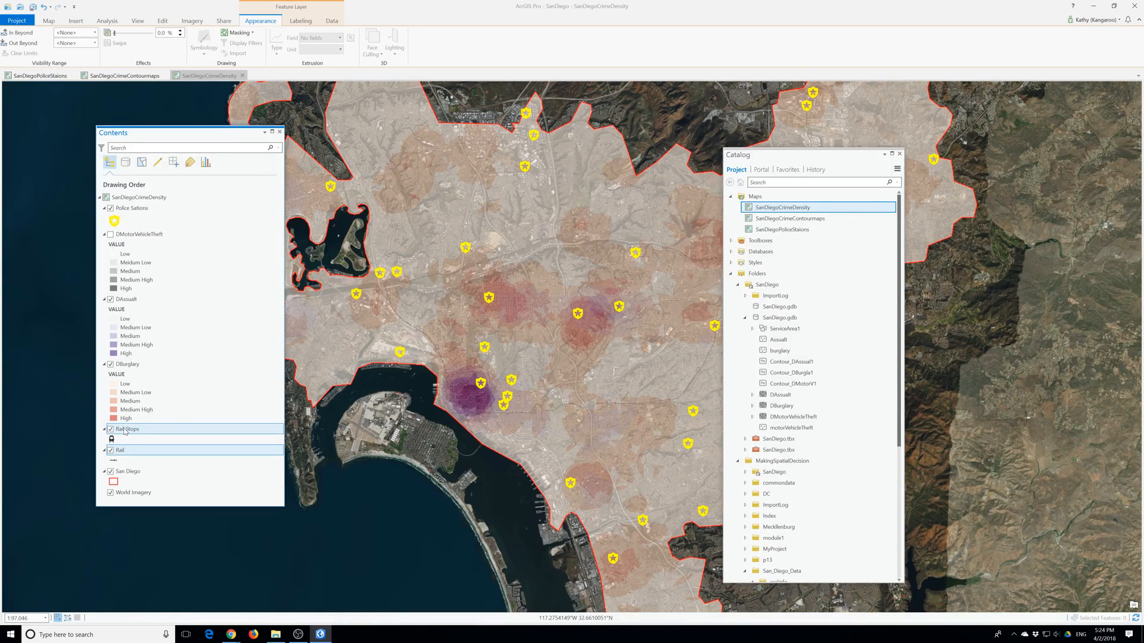
drag(125, 430, 129, 202)
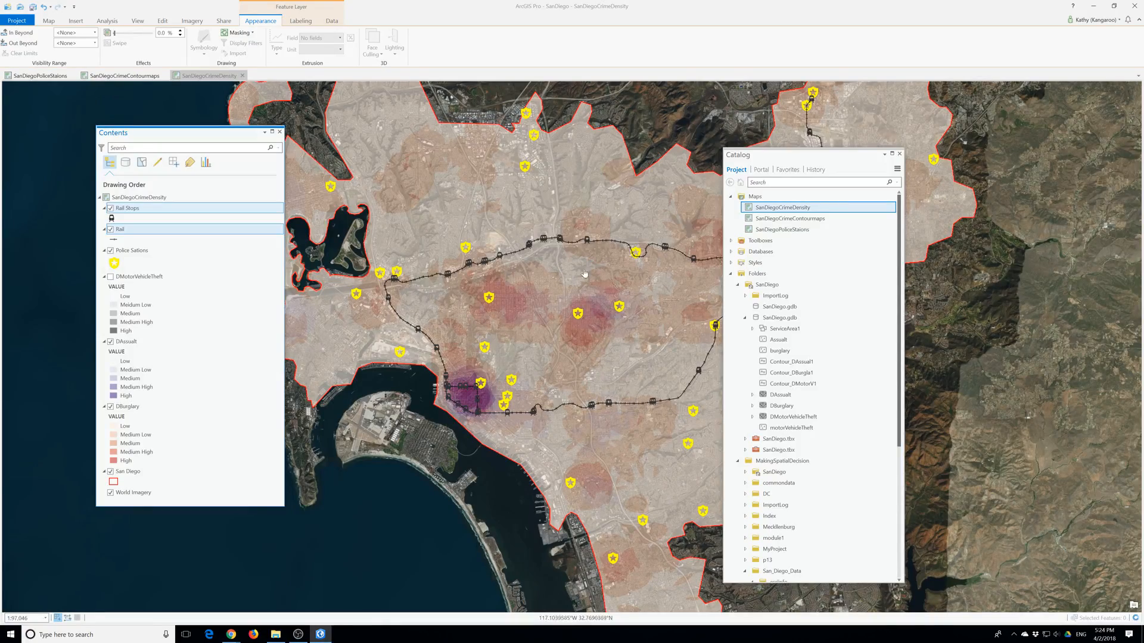
scroll(584, 274, down, 5)
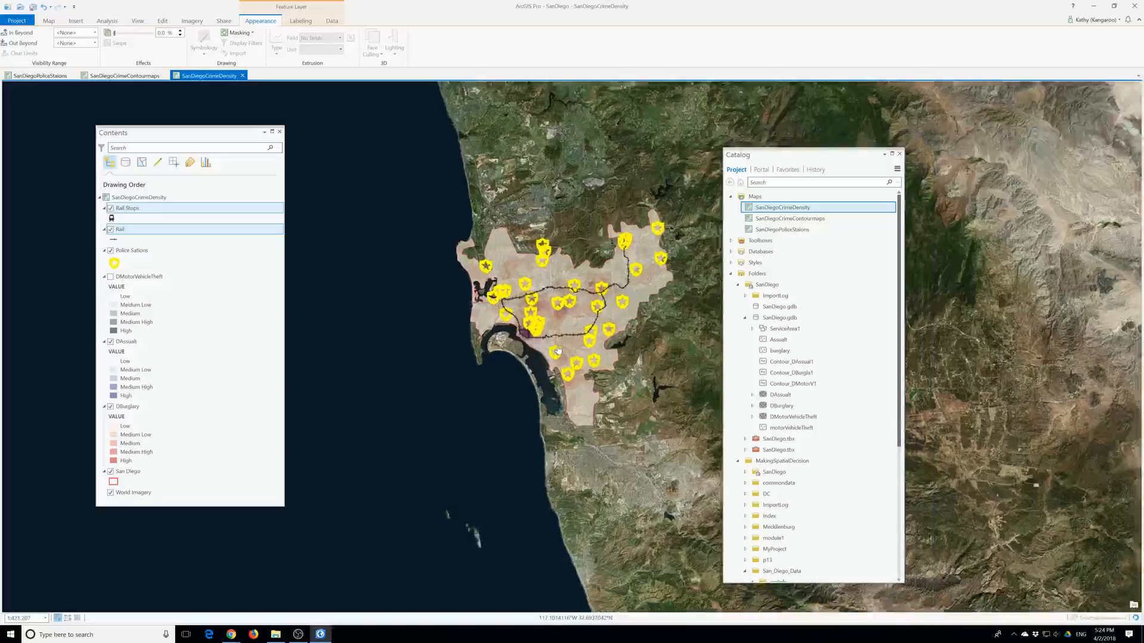
scroll(557, 350, up, 2)
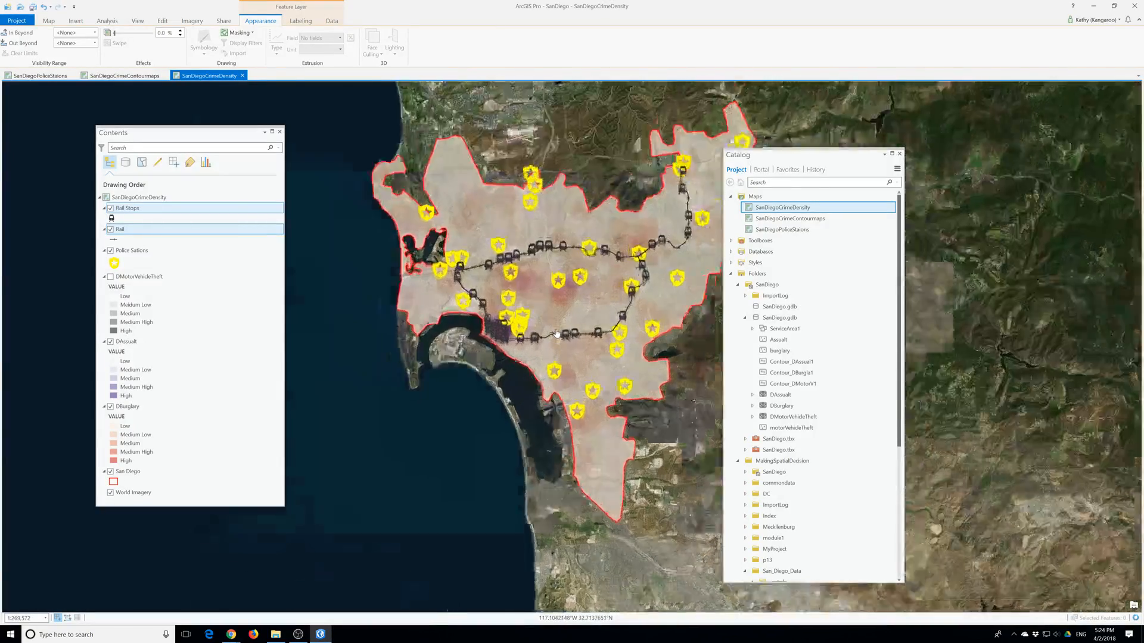
scroll(557, 334, up, 4)
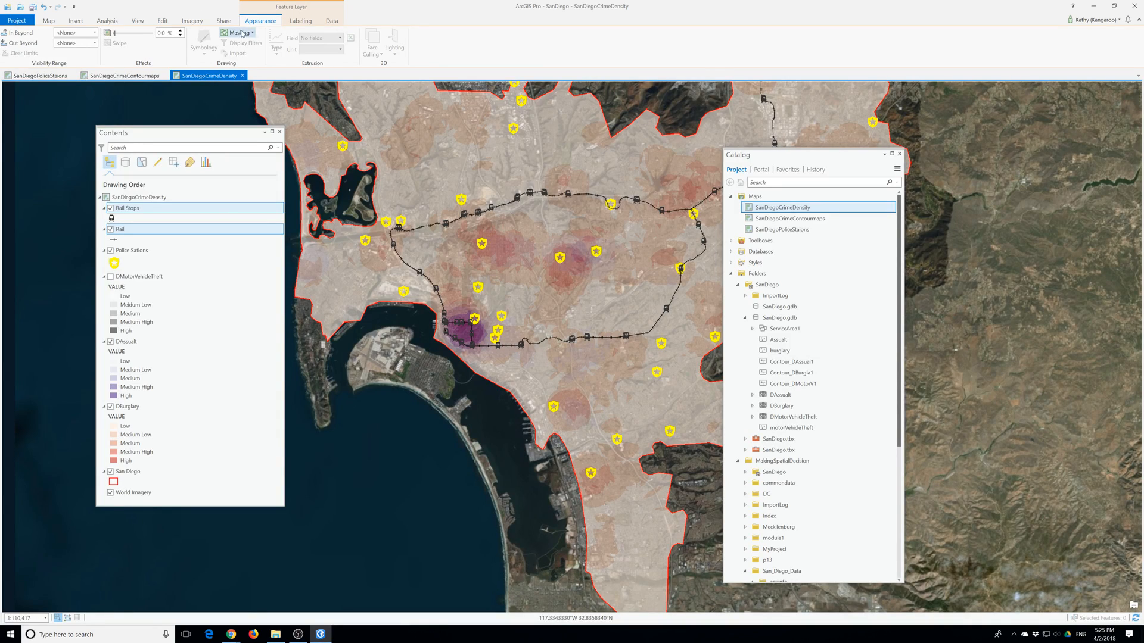
Share the SanDiegoCrimeDensity map as a web map with the summary "San Diego Crime Density maps" and the tag San Diego
click(107, 23)
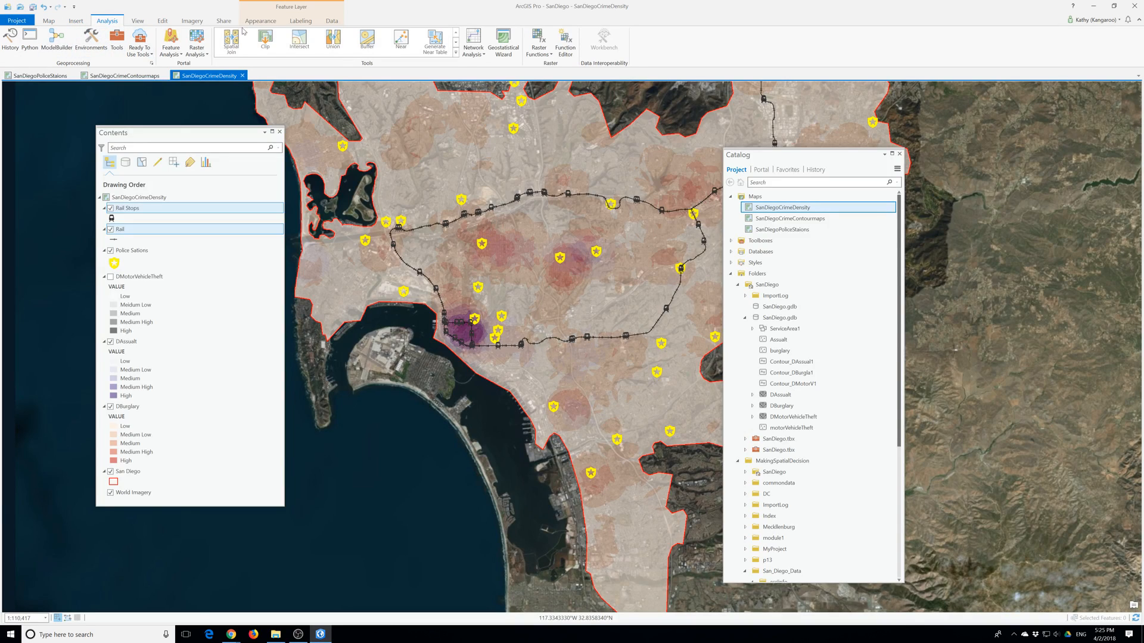
click(224, 21)
click(104, 40)
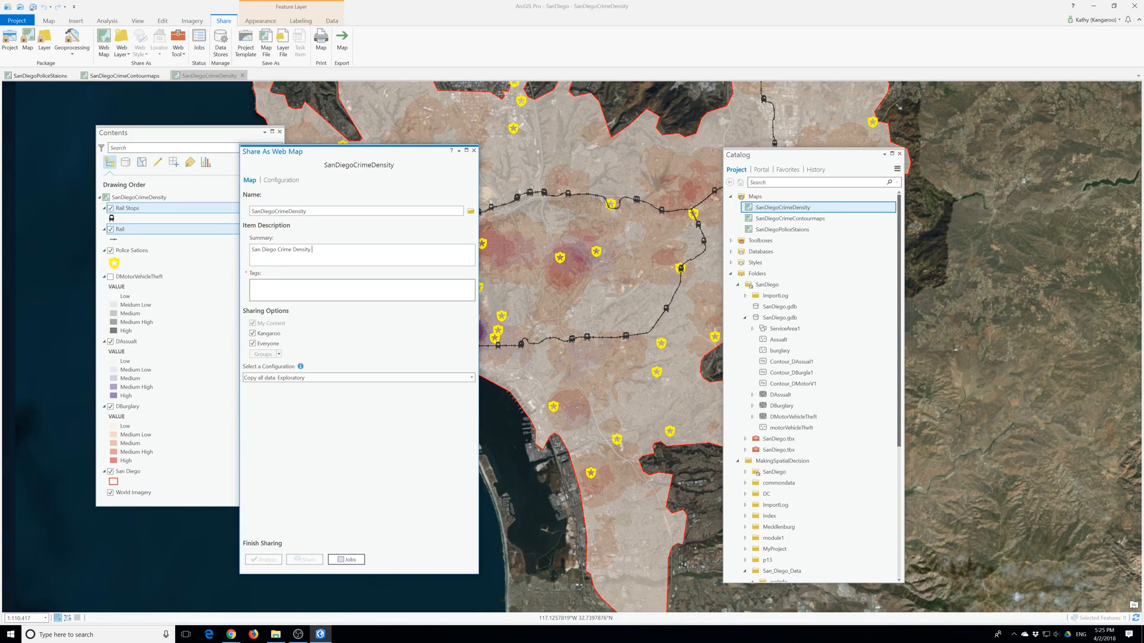
text(ps)
key(Tab)
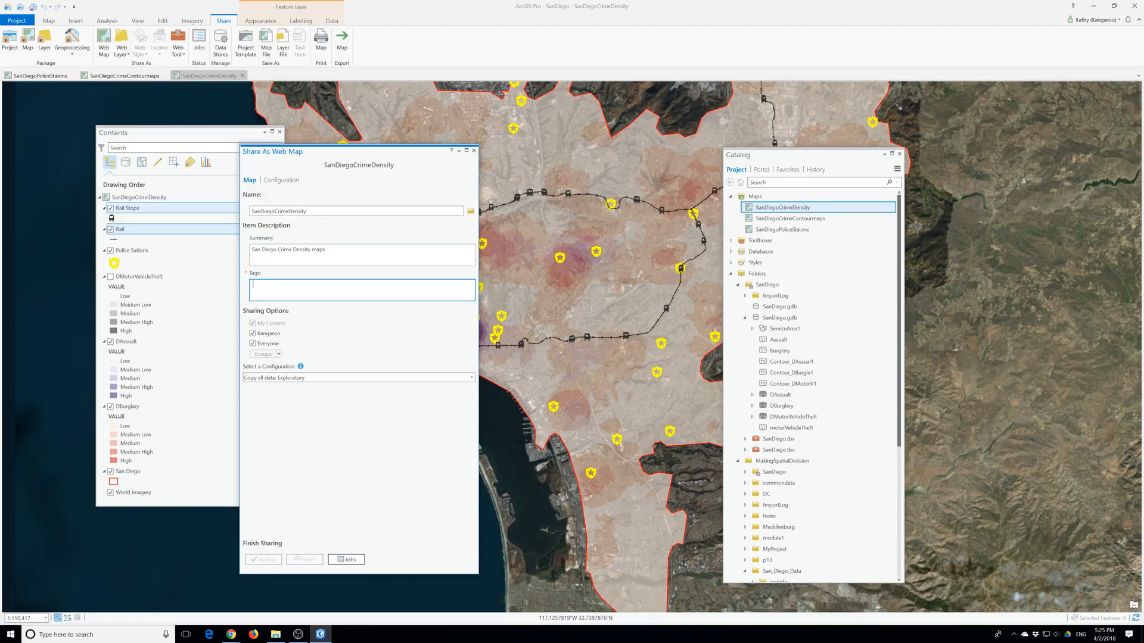
text(San Diego)
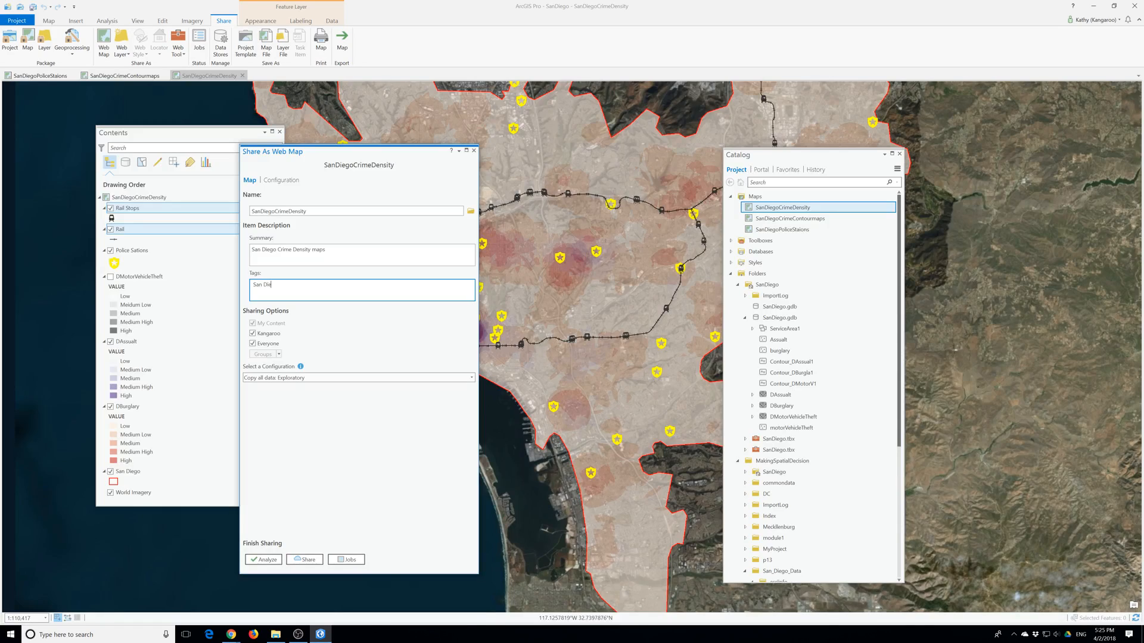
click(306, 559)
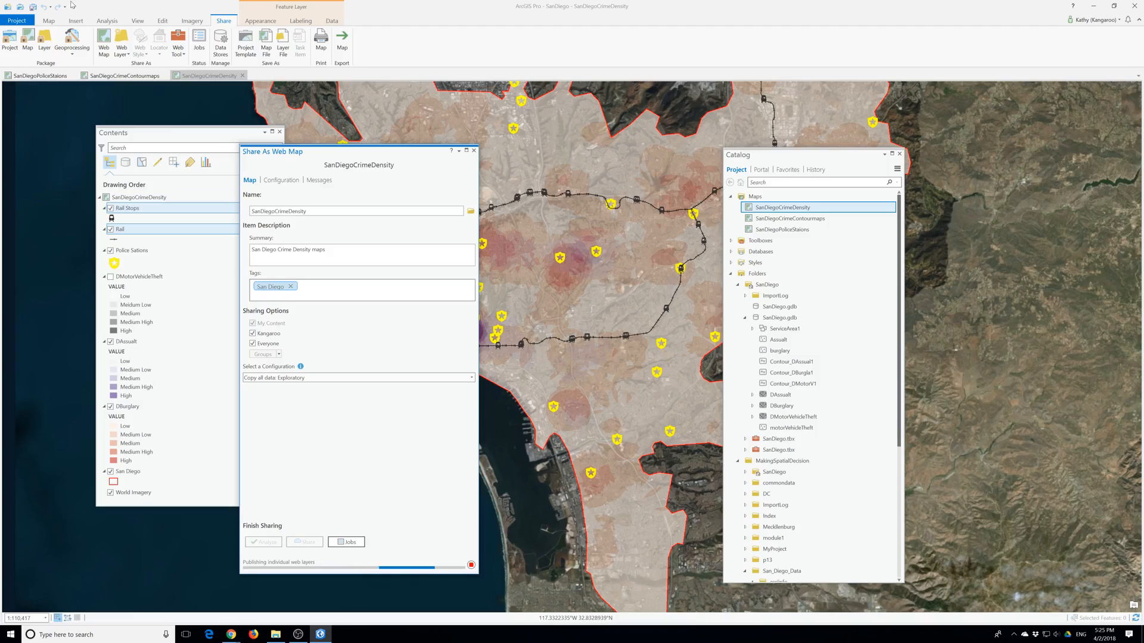
Save the project and switch to Map Series Builder in Chrome
click(32, 6)
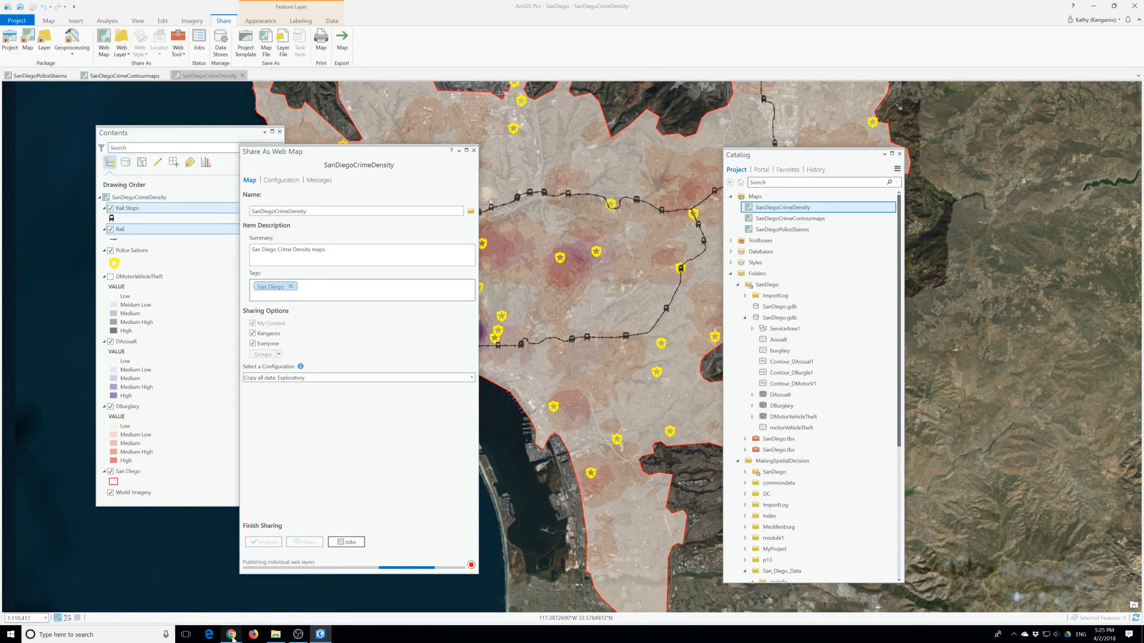
mouse_move(232, 640)
click(254, 598)
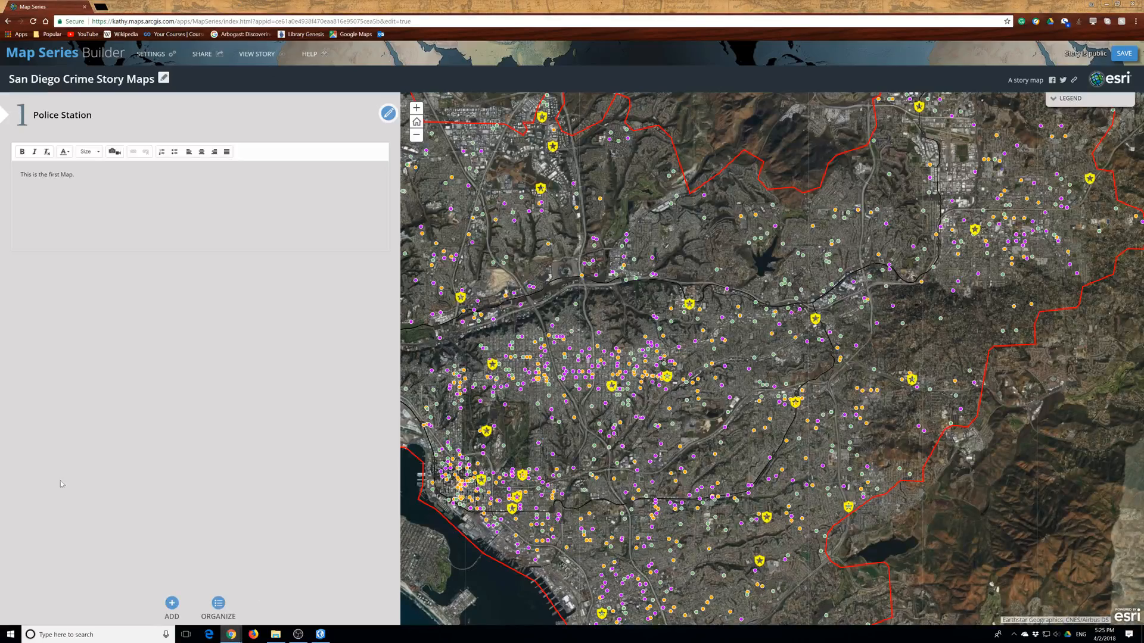
click(171, 604)
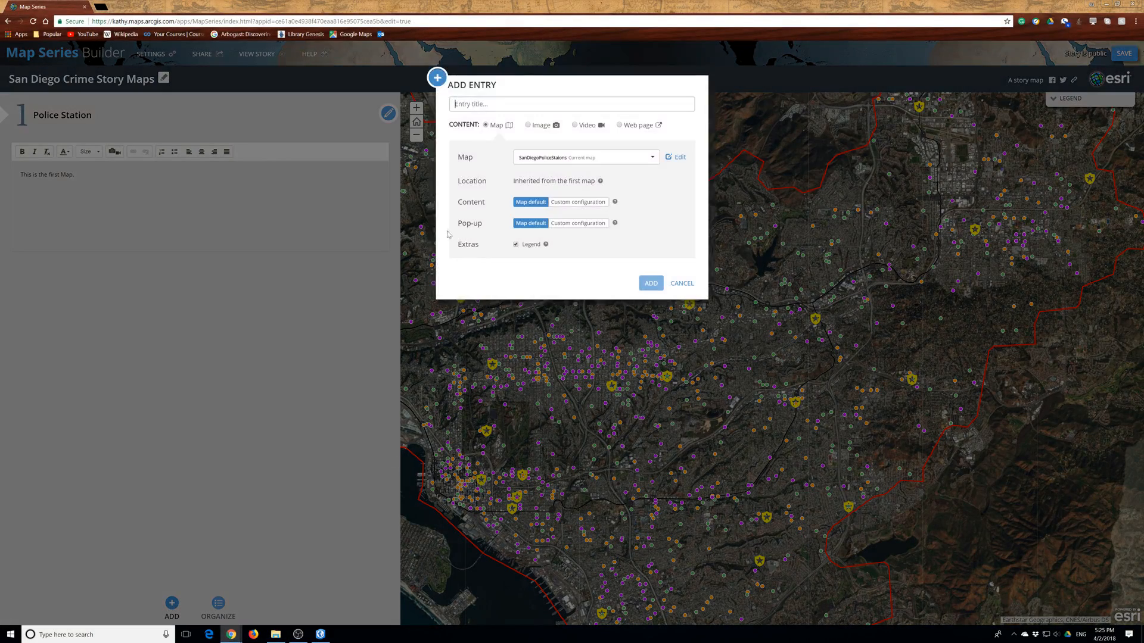
text(Contour Crime Maps)
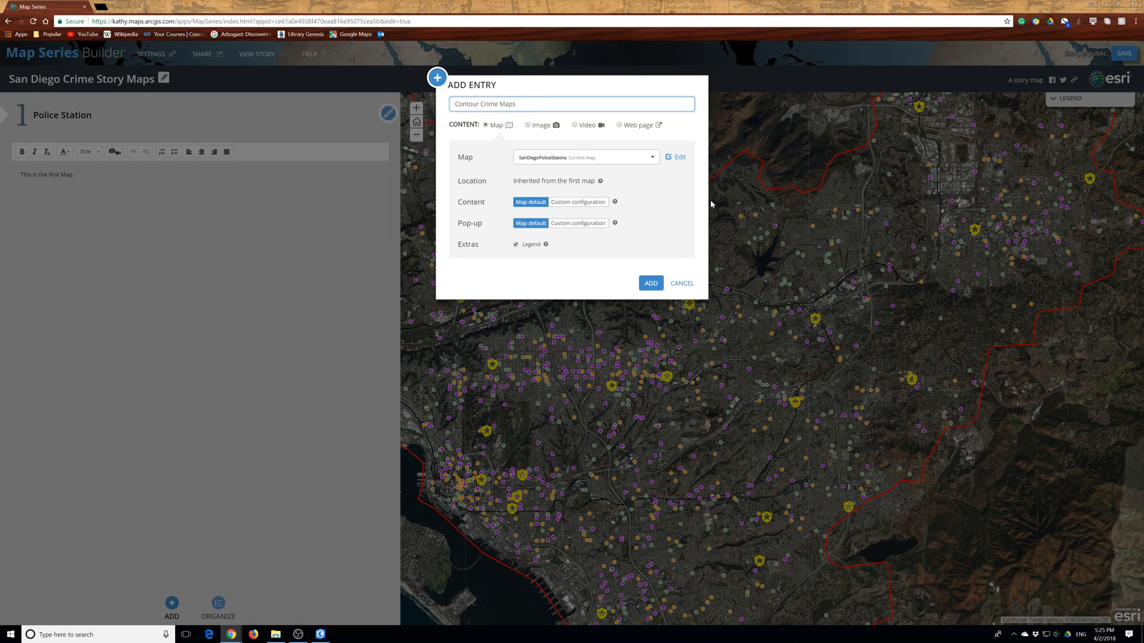
click(586, 164)
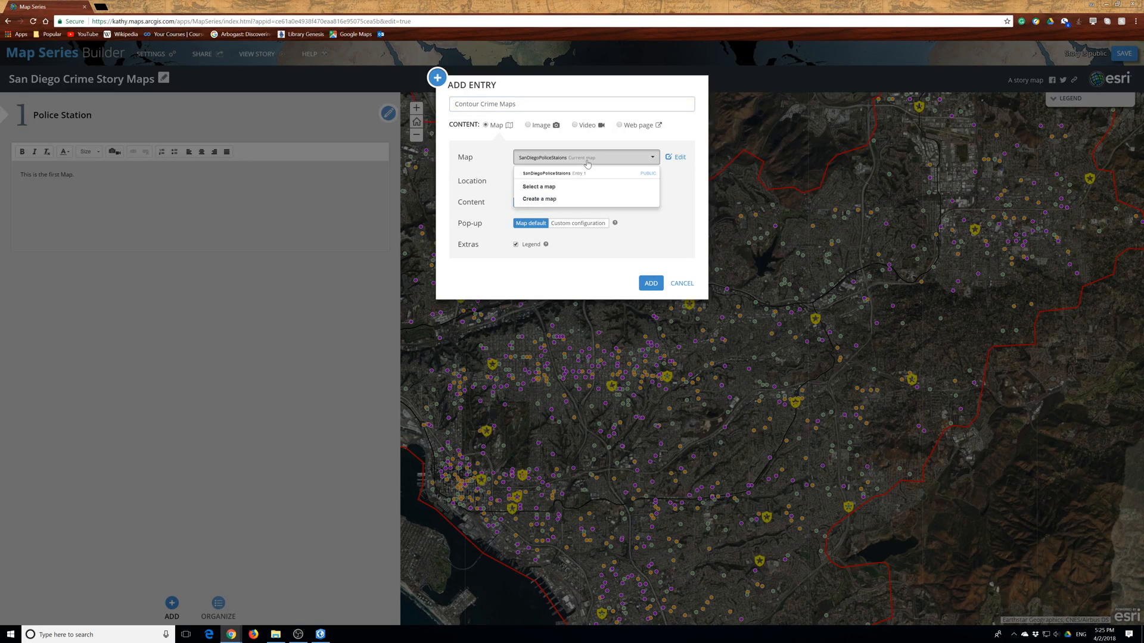
click(552, 188)
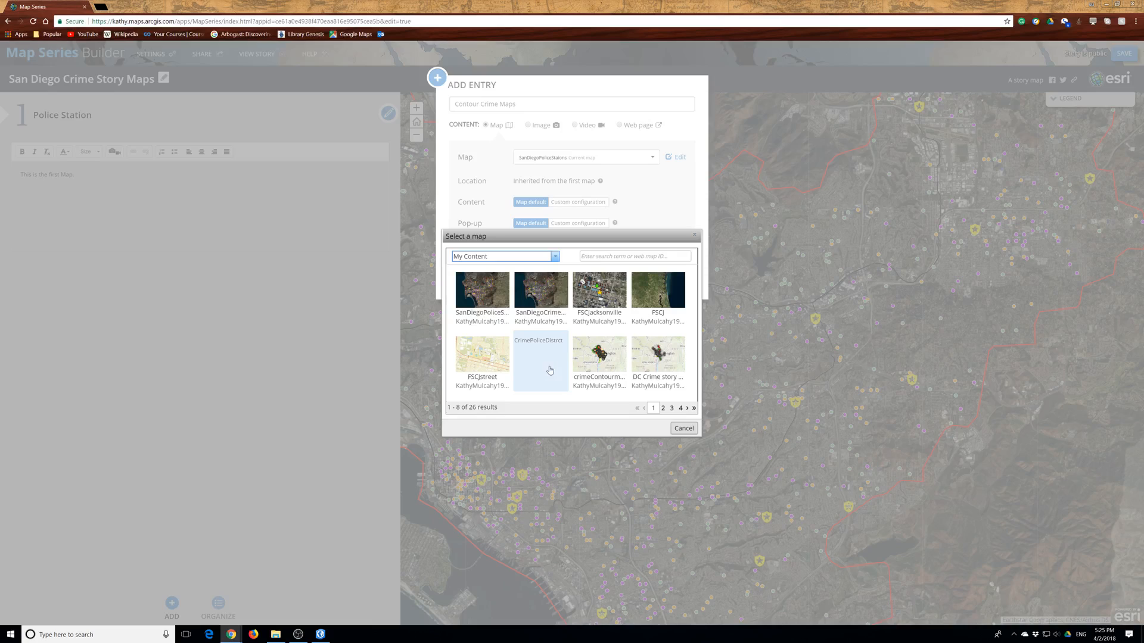
click(552, 257)
click(508, 272)
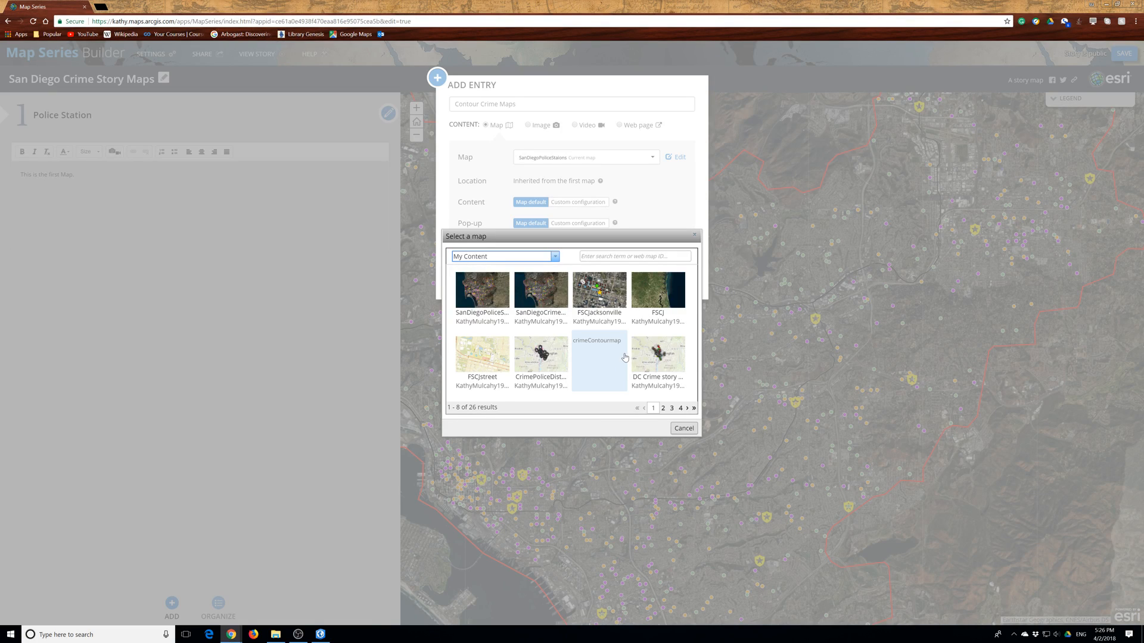
click(684, 428)
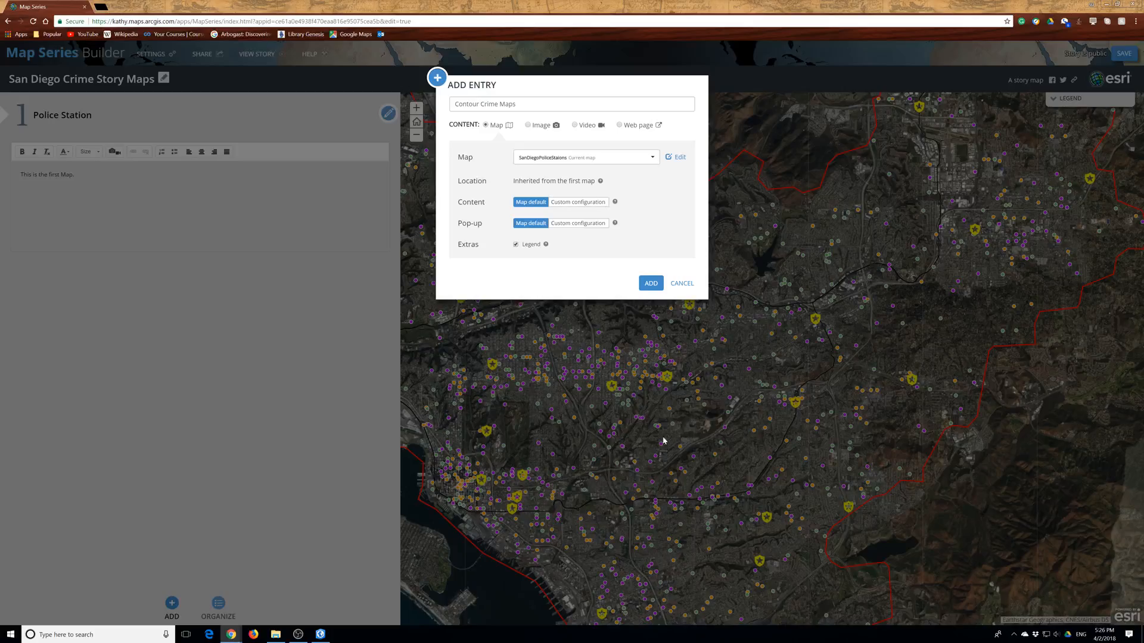
click(683, 288)
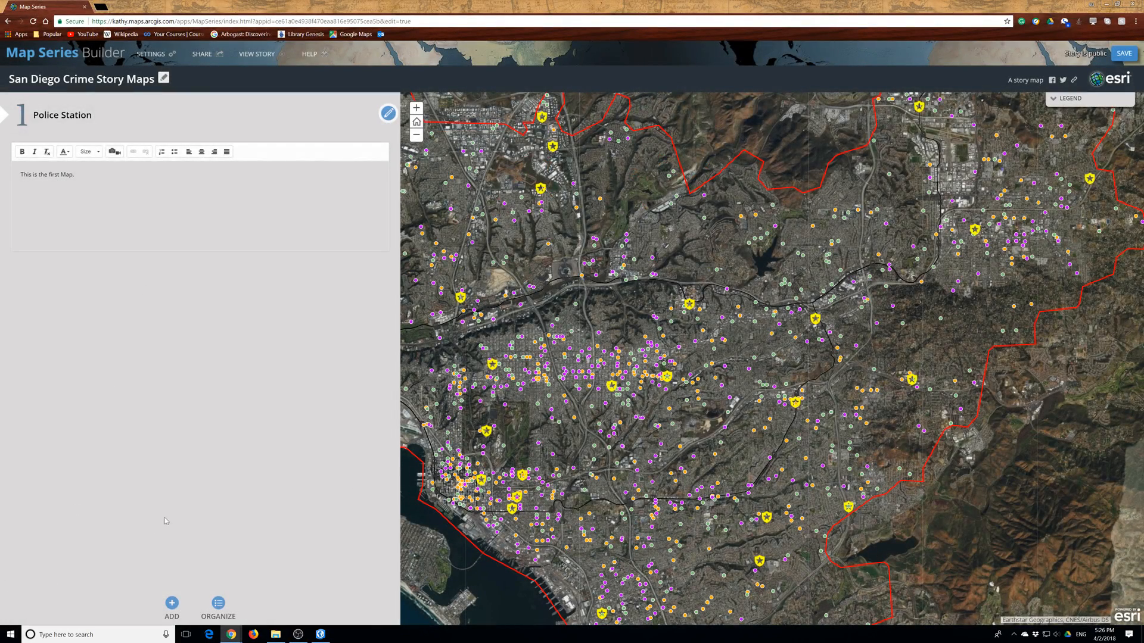
Save the San Diego Crime Story Maps series, leave the builder and open the organization's gallery
click(1120, 54)
click(8, 22)
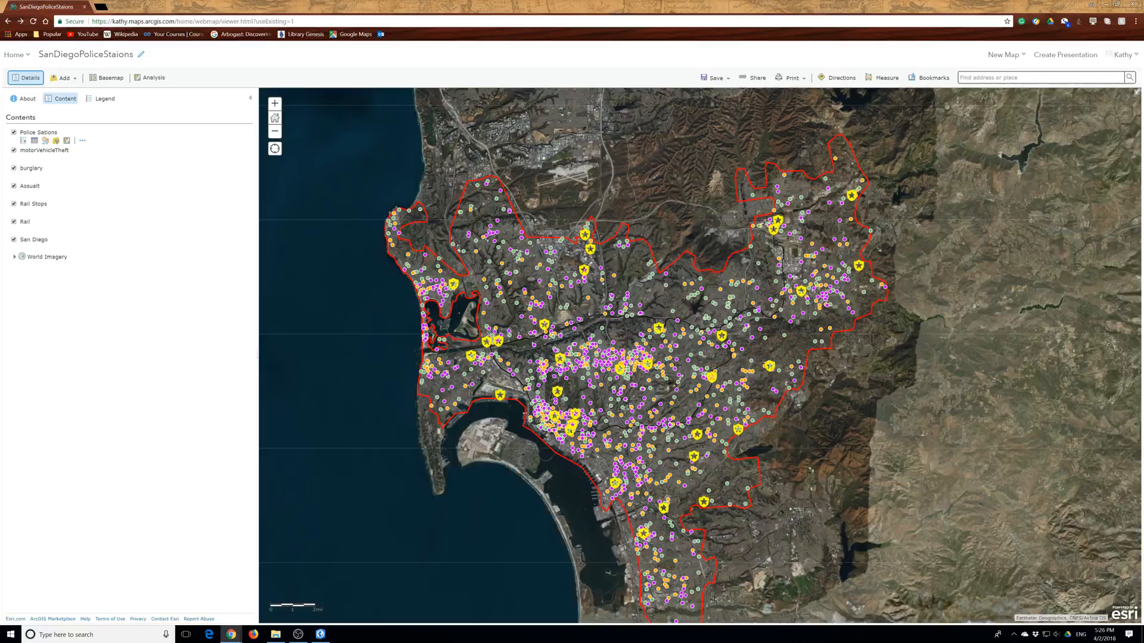
click(14, 55)
click(30, 91)
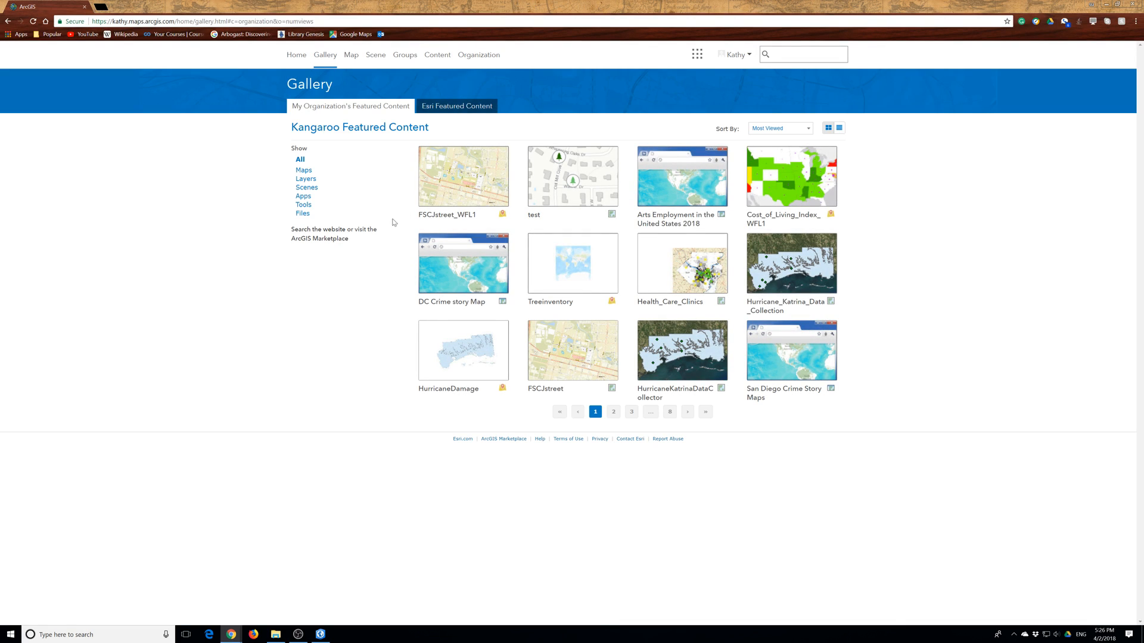
Look through the organization's featured web maps and the Esri featured content for the shared San Diego maps
click(303, 170)
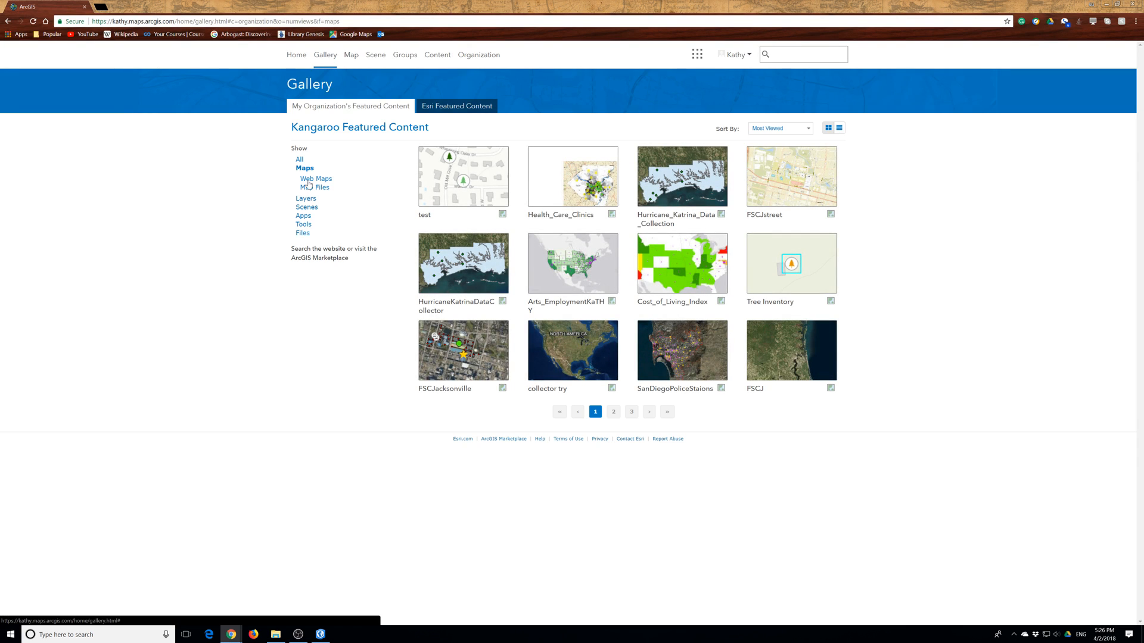
click(312, 180)
click(666, 418)
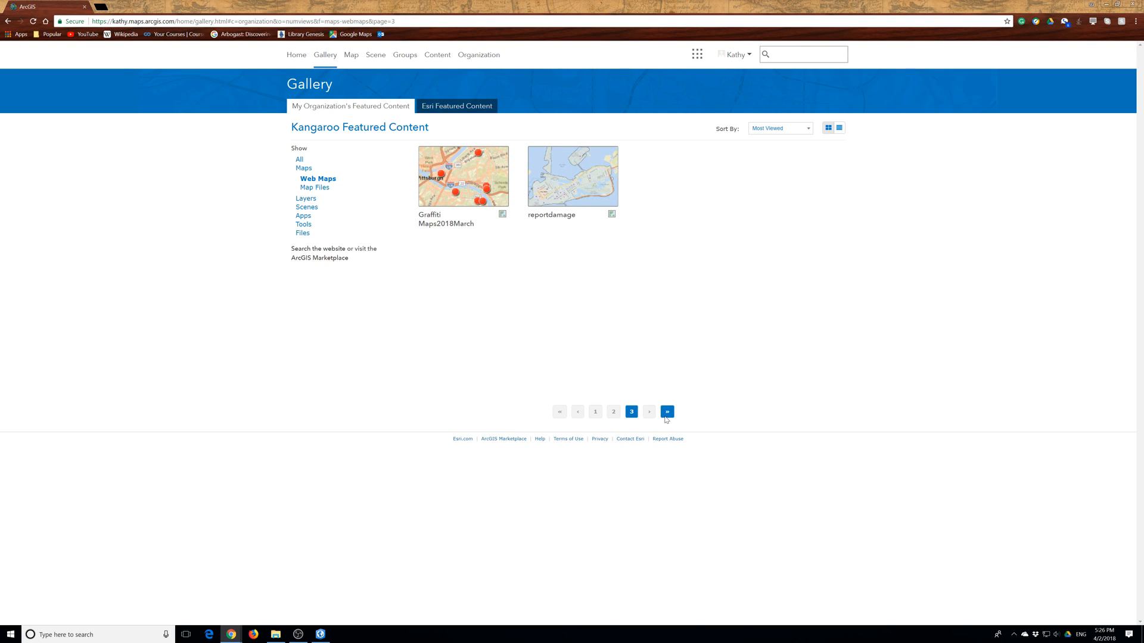
click(559, 411)
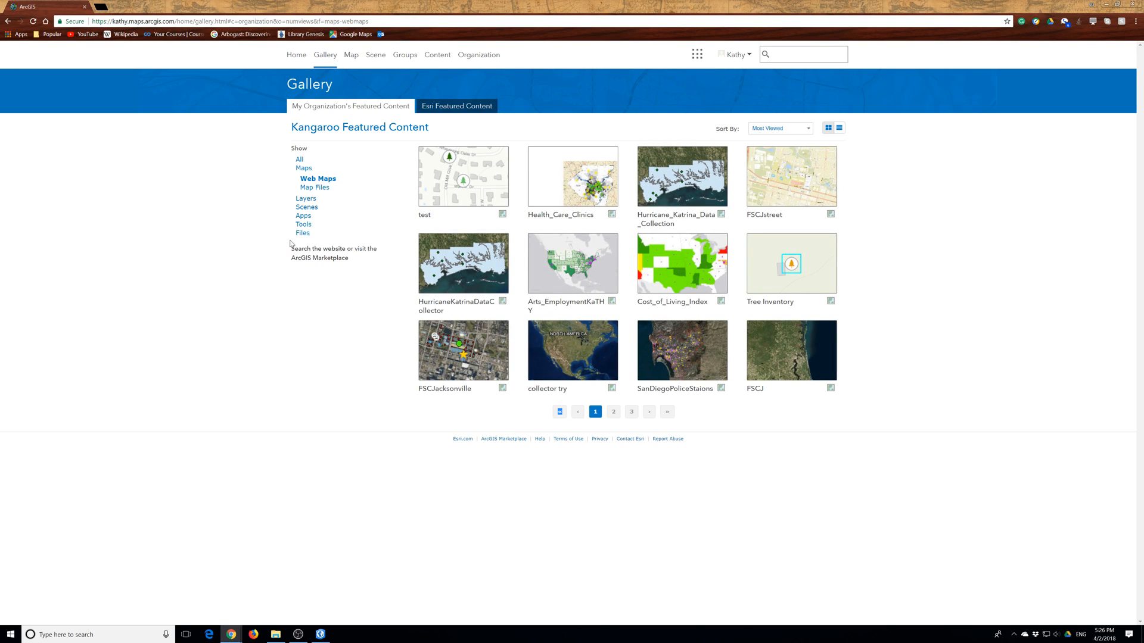
click(457, 114)
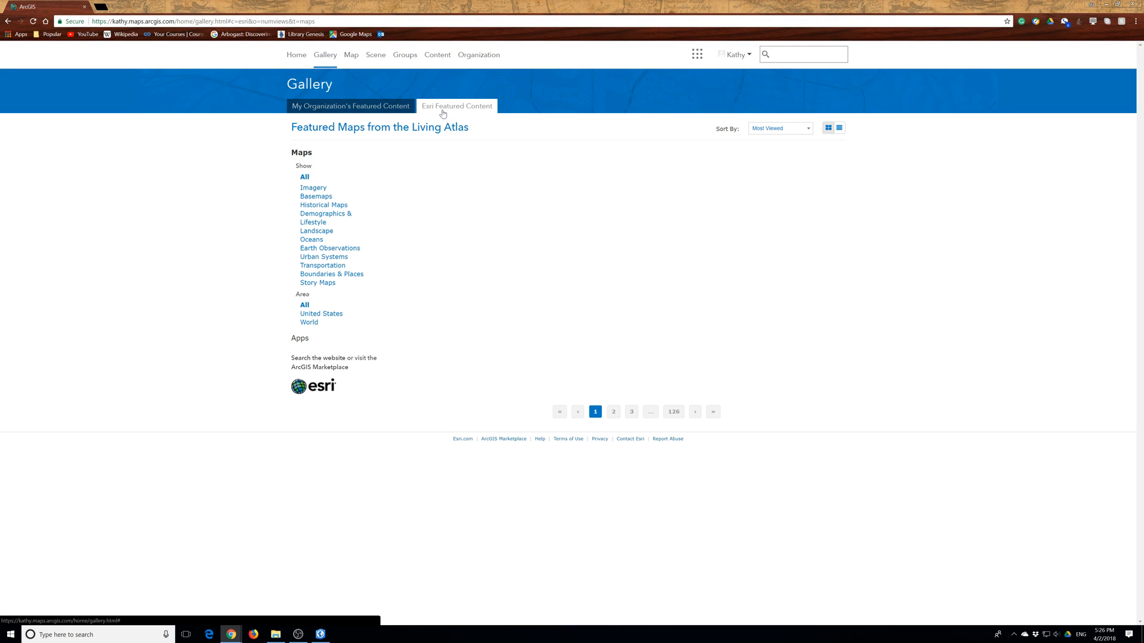
click(376, 112)
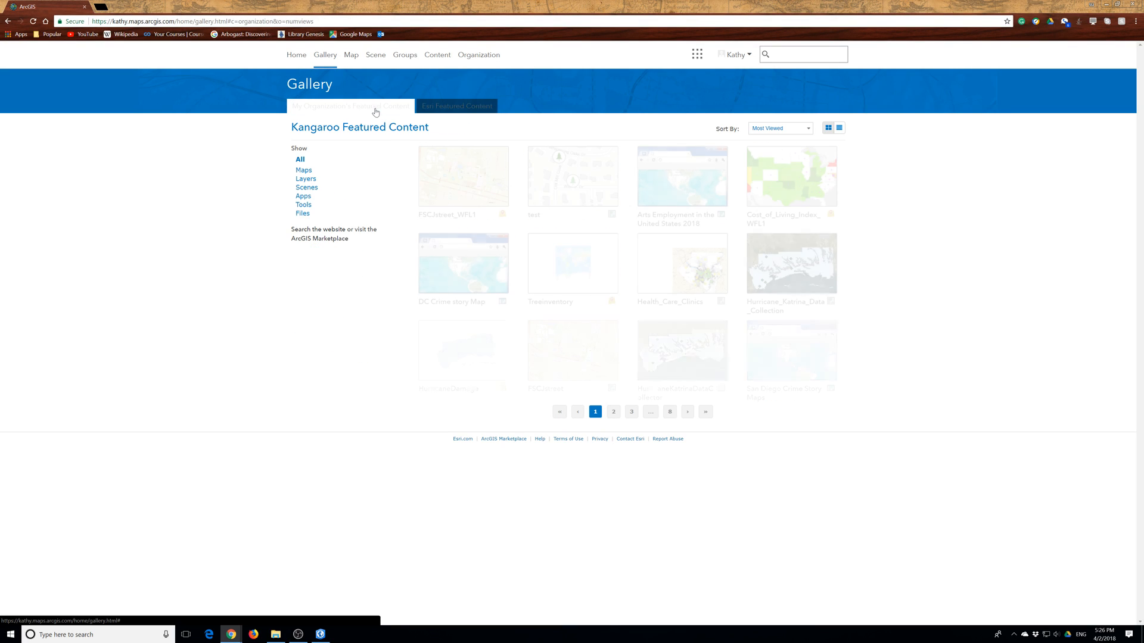
Filter the items in My Content to maps and open the map viewer
click(440, 64)
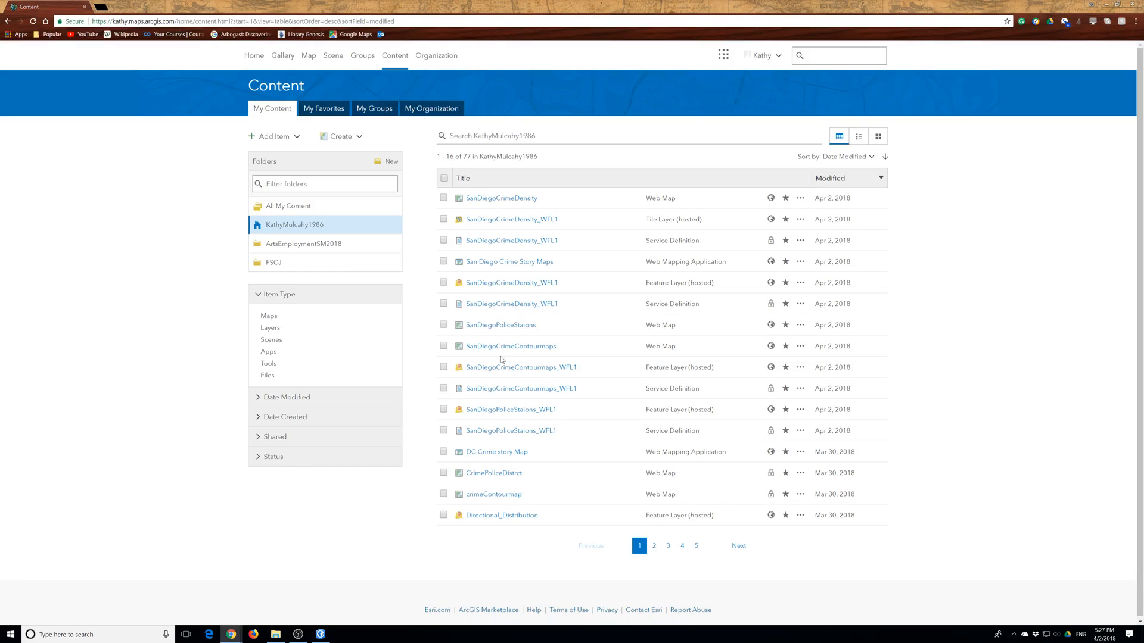
drag(269, 315, 269, 321)
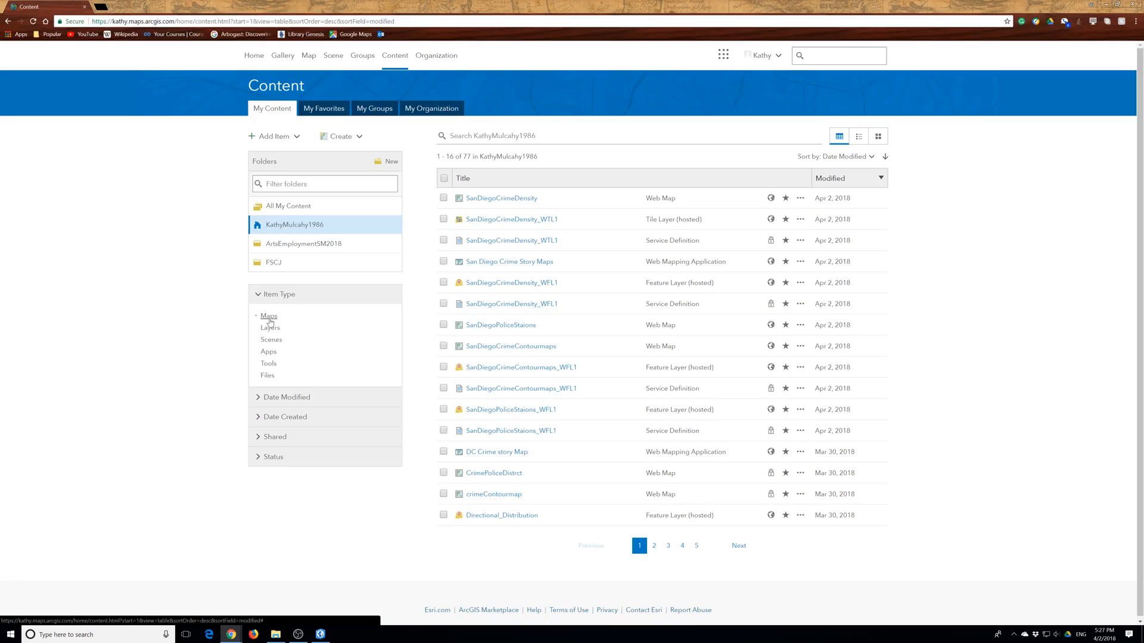
click(269, 320)
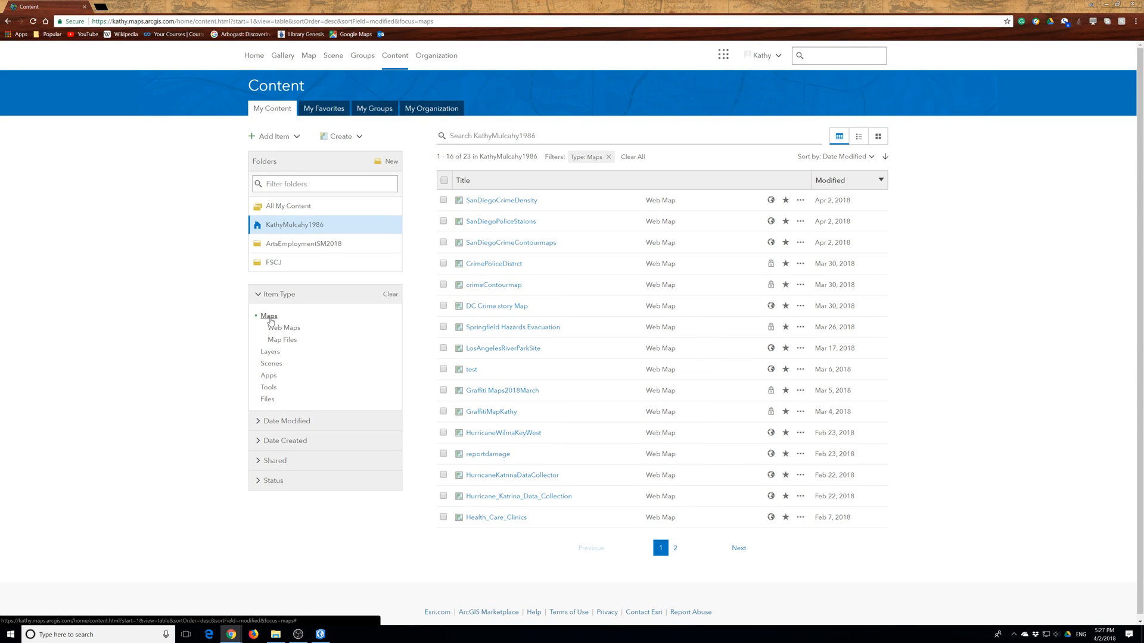
click(309, 58)
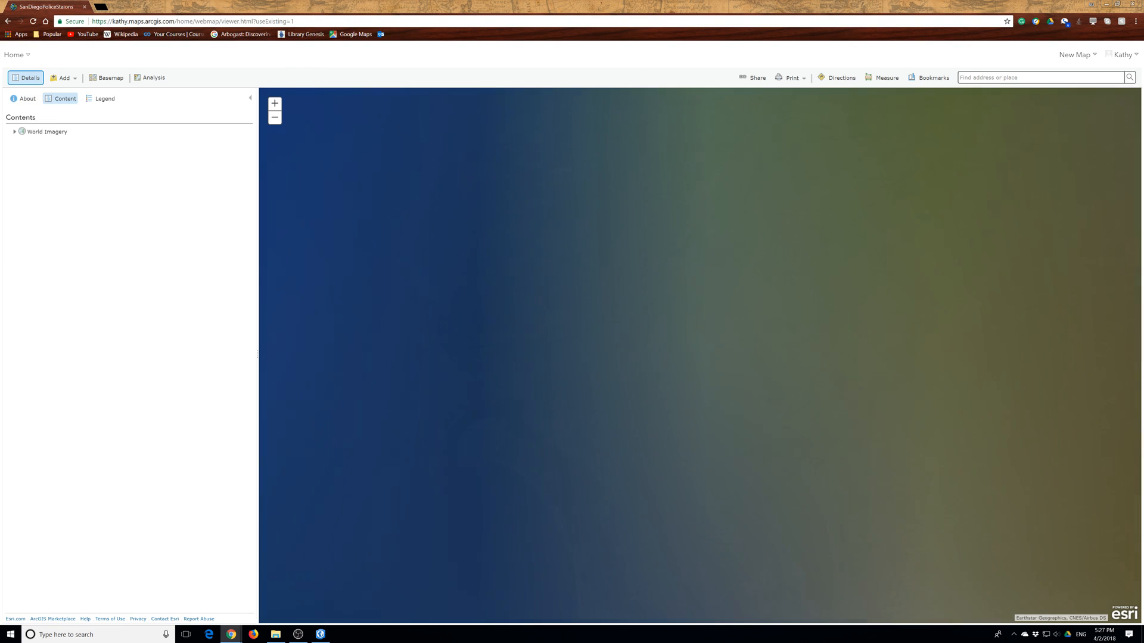
Go to the Story Maps website at storymaps.arcgis.com/en/ and try to open My Stories
click(169, 23)
text(stpor)
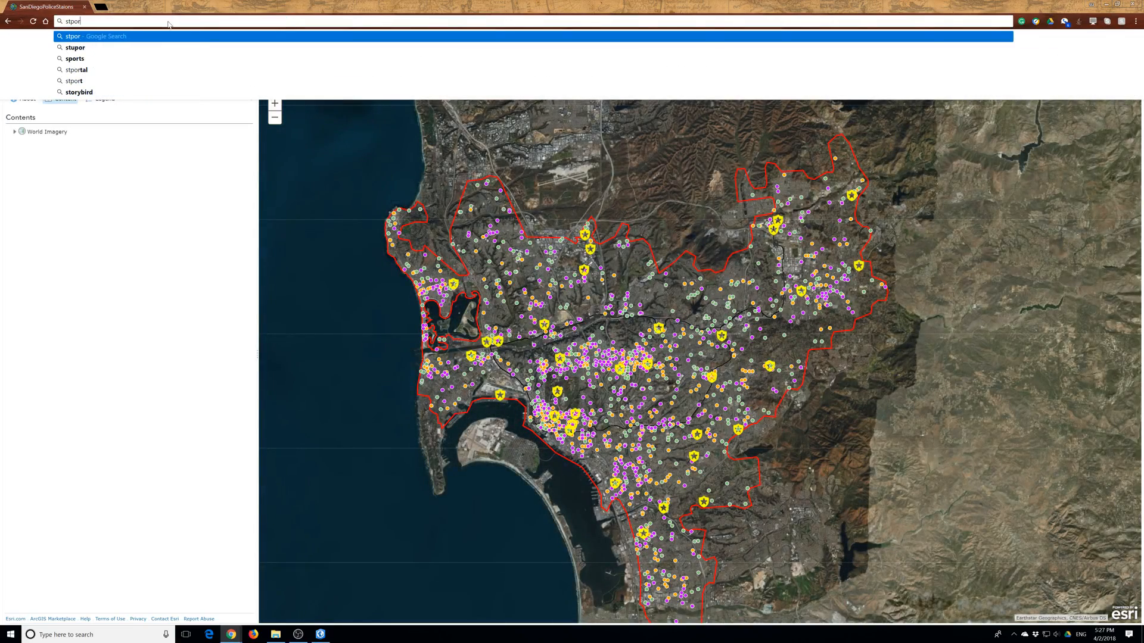
key(BackSpace)
key(BackSpace)
text(s)
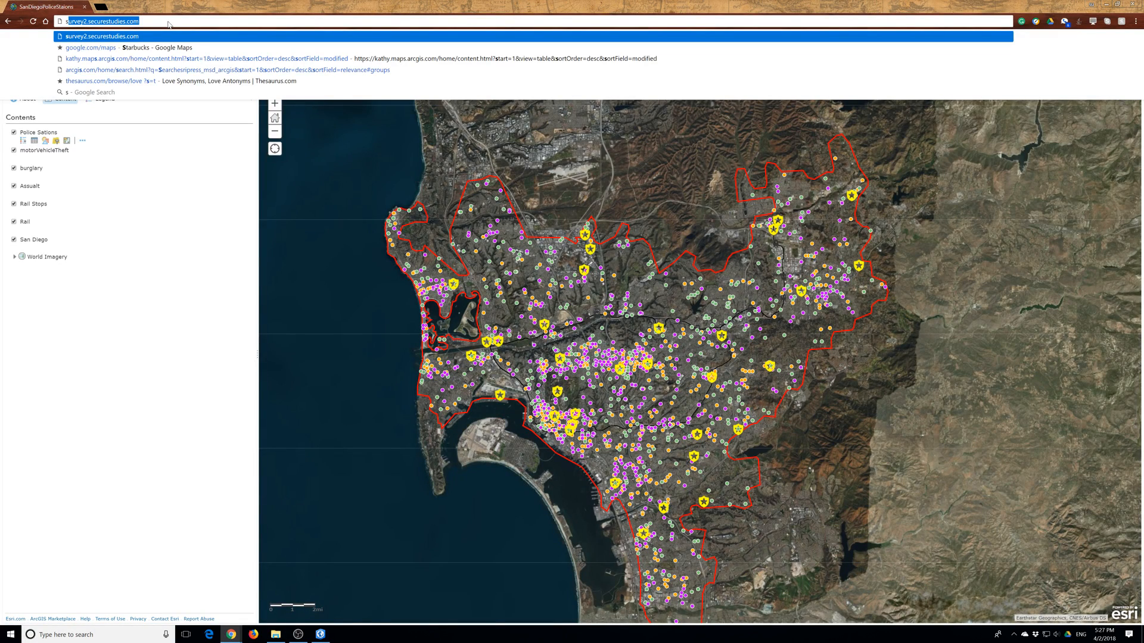
text(topry)
key(BackSpace)
key(BackSpace)
key(BackSpace)
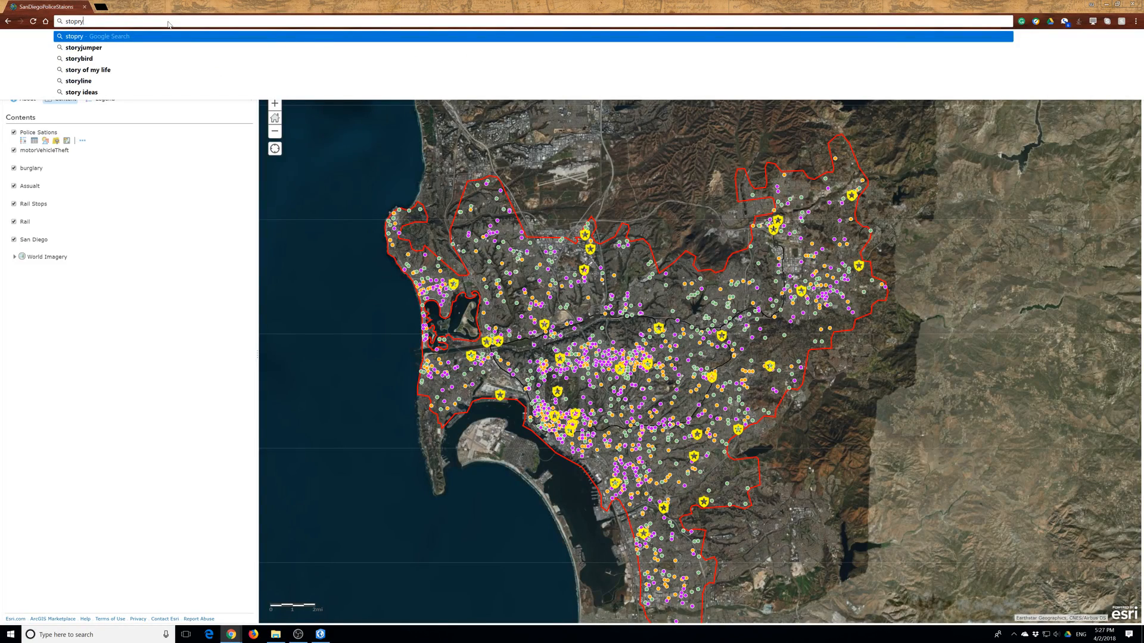
text(ry)
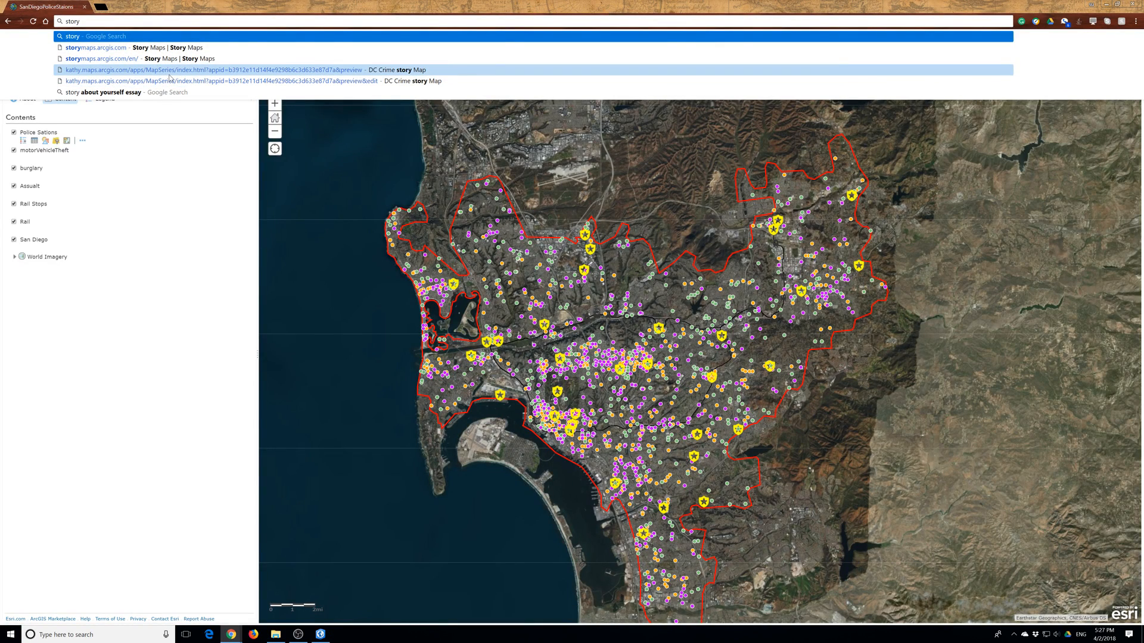
click(135, 59)
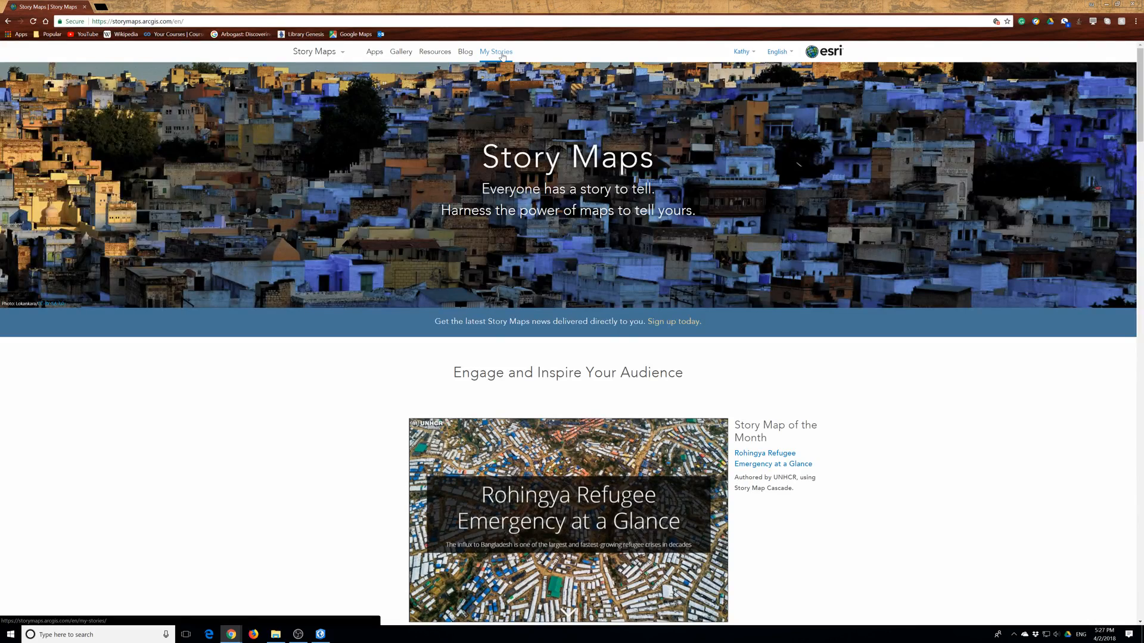
click(500, 52)
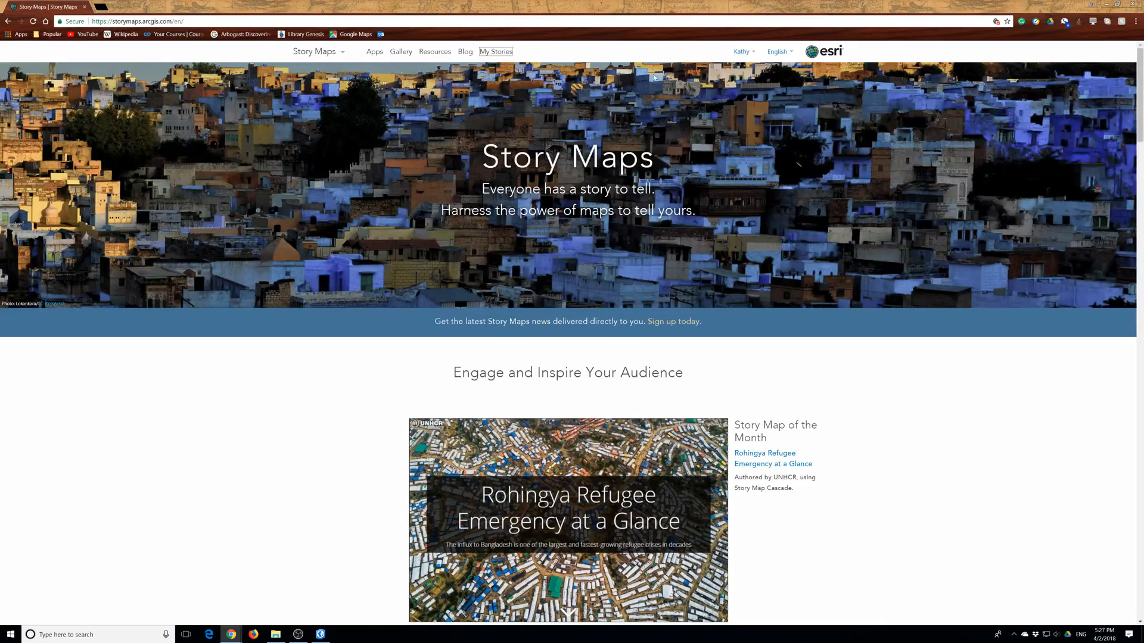
Open the account's profile page and look through the available apps and account options for the saved stories
click(741, 53)
click(745, 54)
click(754, 54)
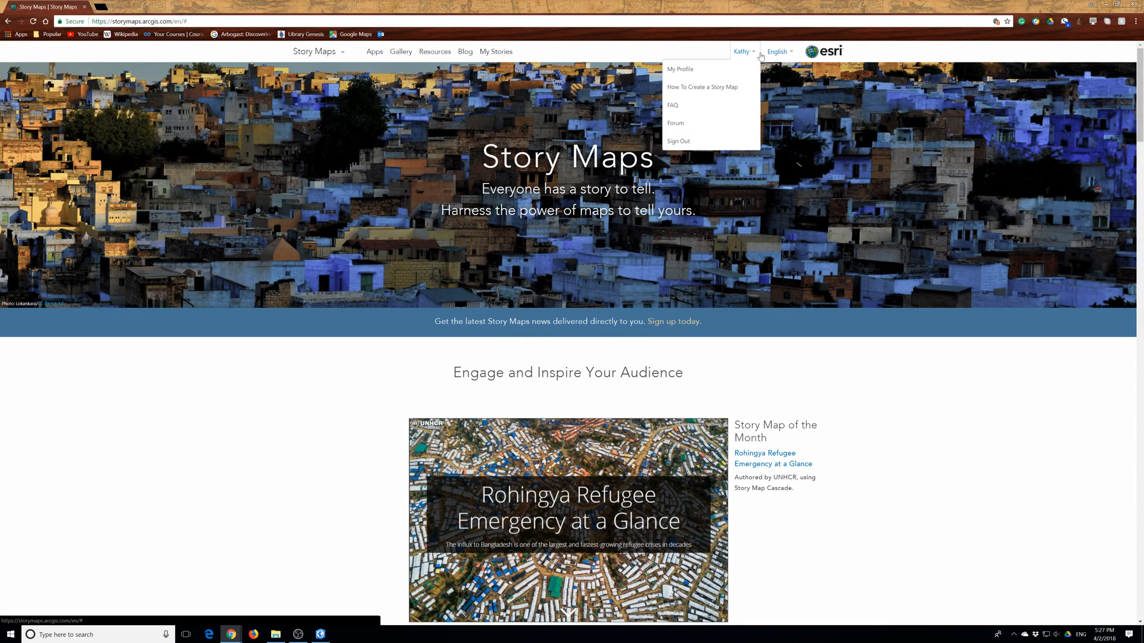
click(690, 70)
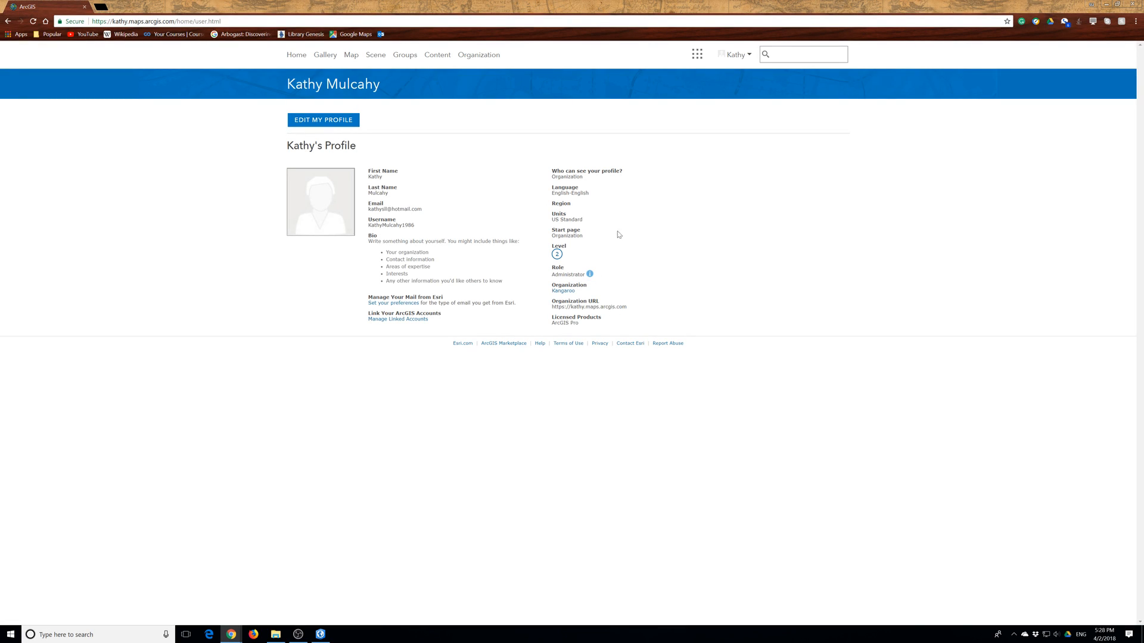
click(697, 56)
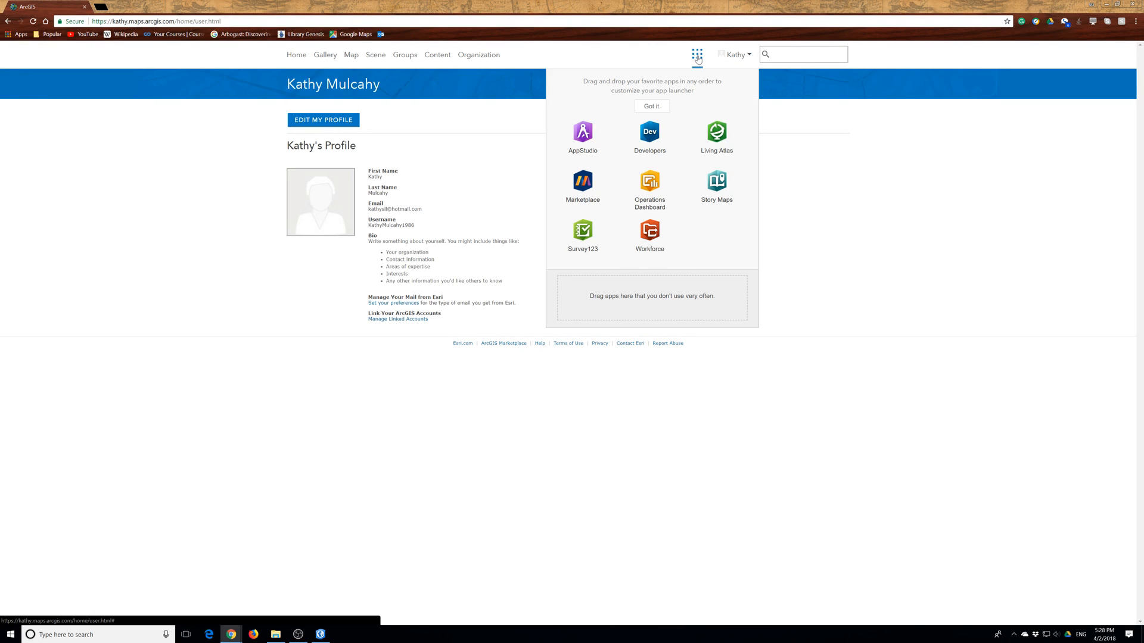
click(736, 55)
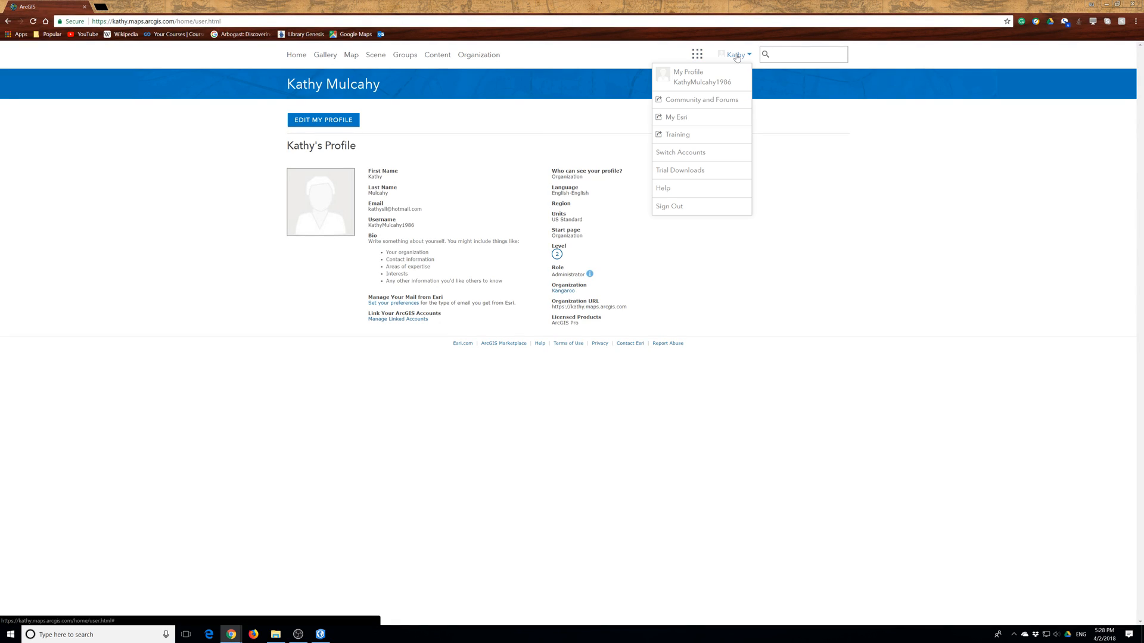
click(690, 300)
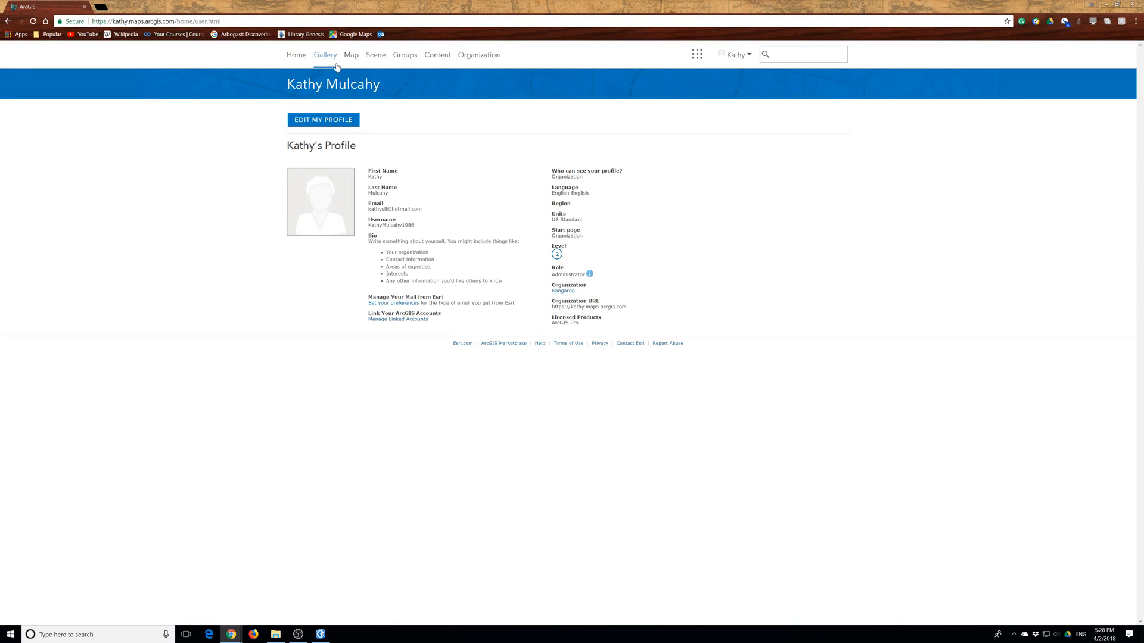
Open the map viewer, reopen the Story Maps website from today's browsing history and close it again
click(351, 55)
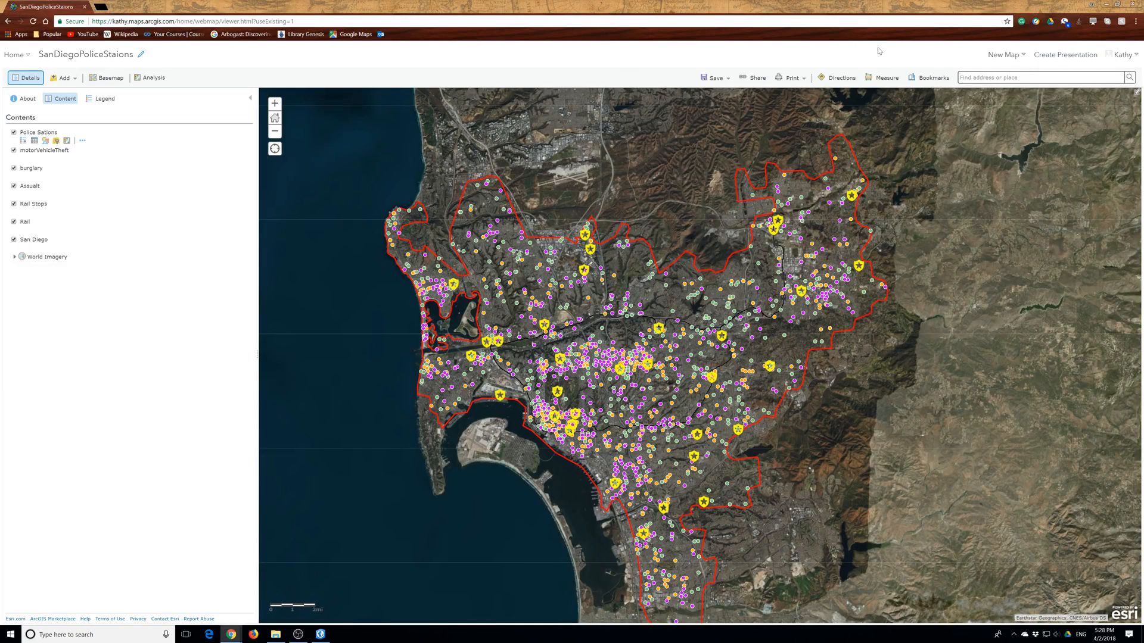
click(1135, 21)
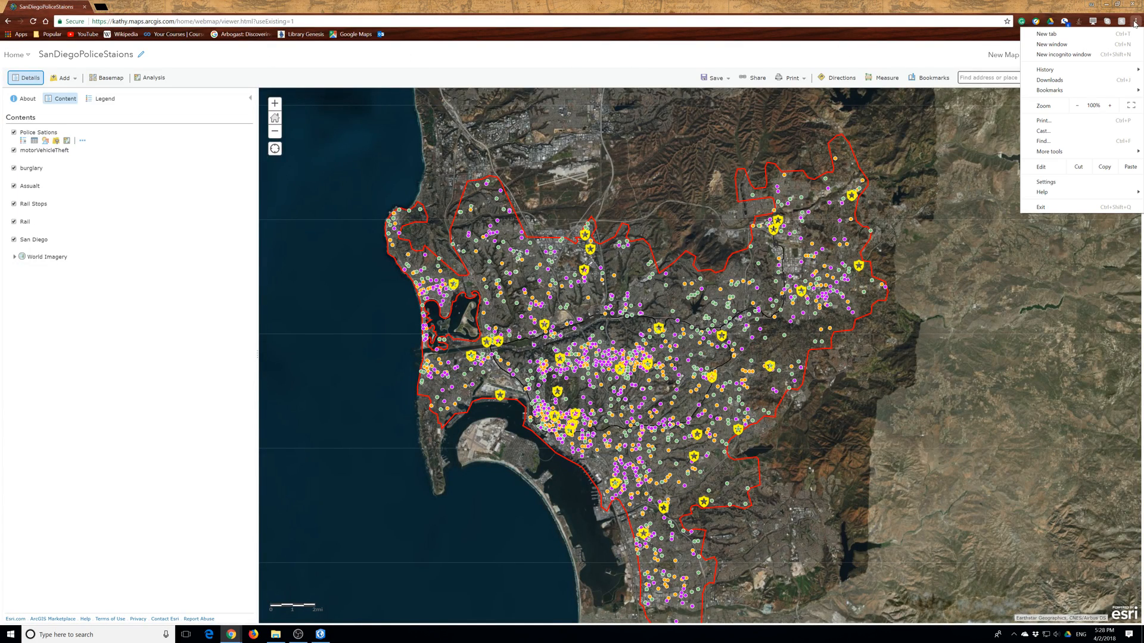
mouse_move(1068, 72)
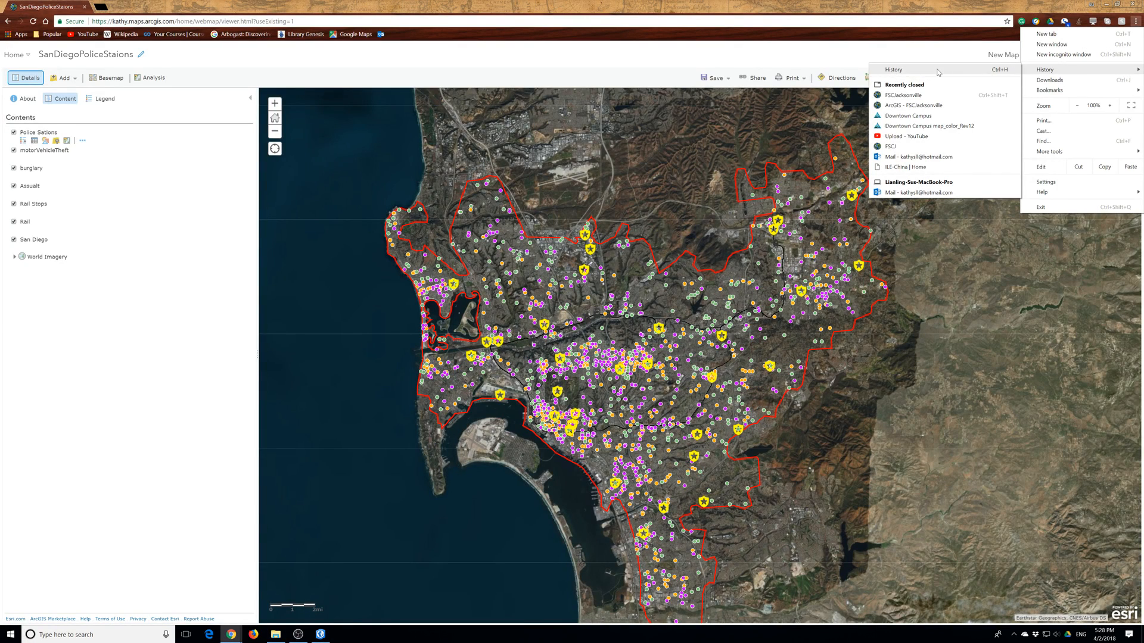
click(893, 70)
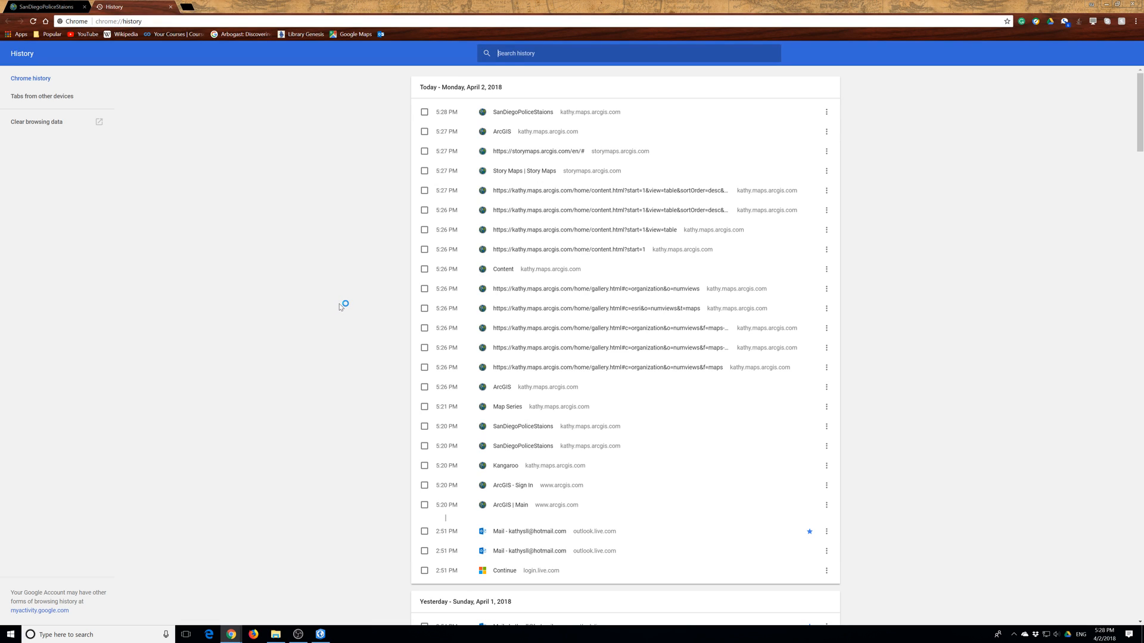
click(557, 152)
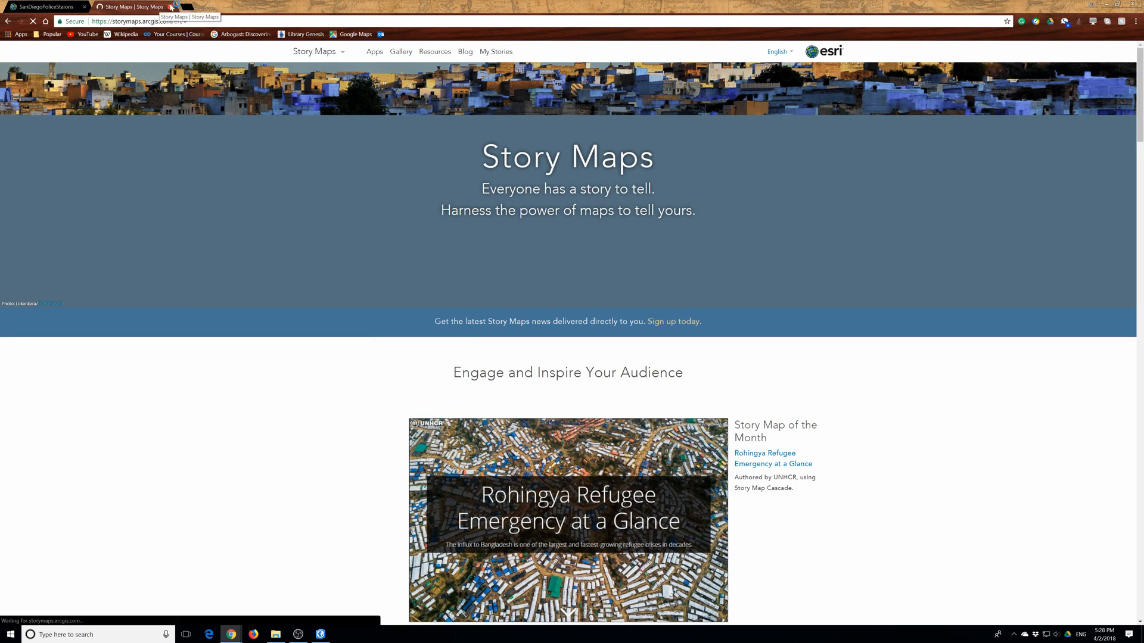
key(ctrl+w)
Reopen the organization's web map gallery from today's browsing history
click(1135, 21)
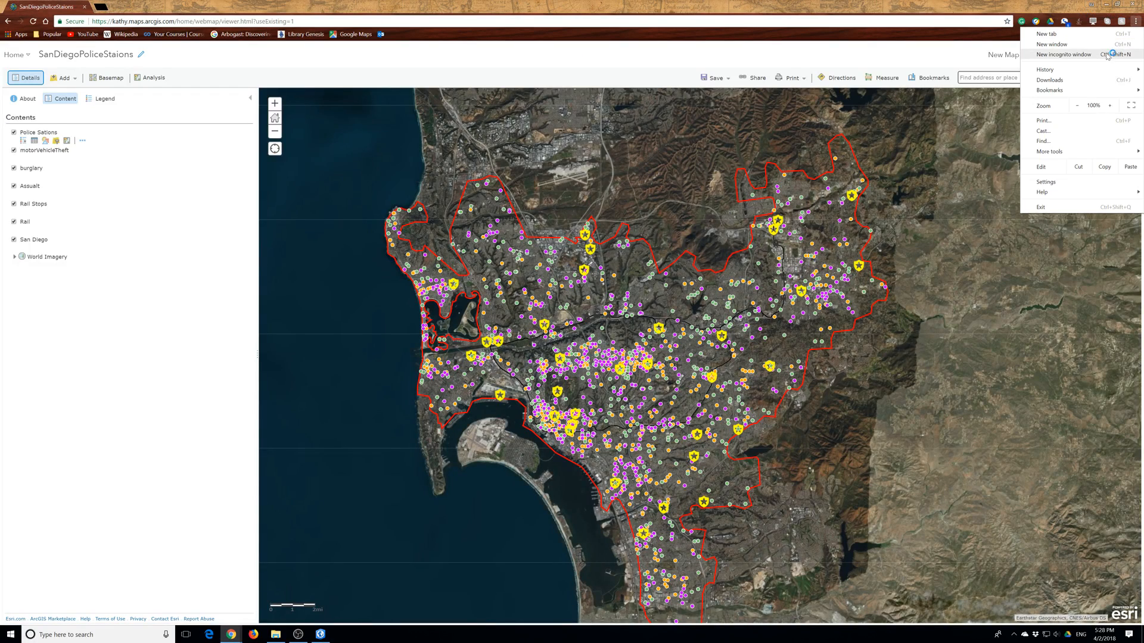
mouse_move(1063, 74)
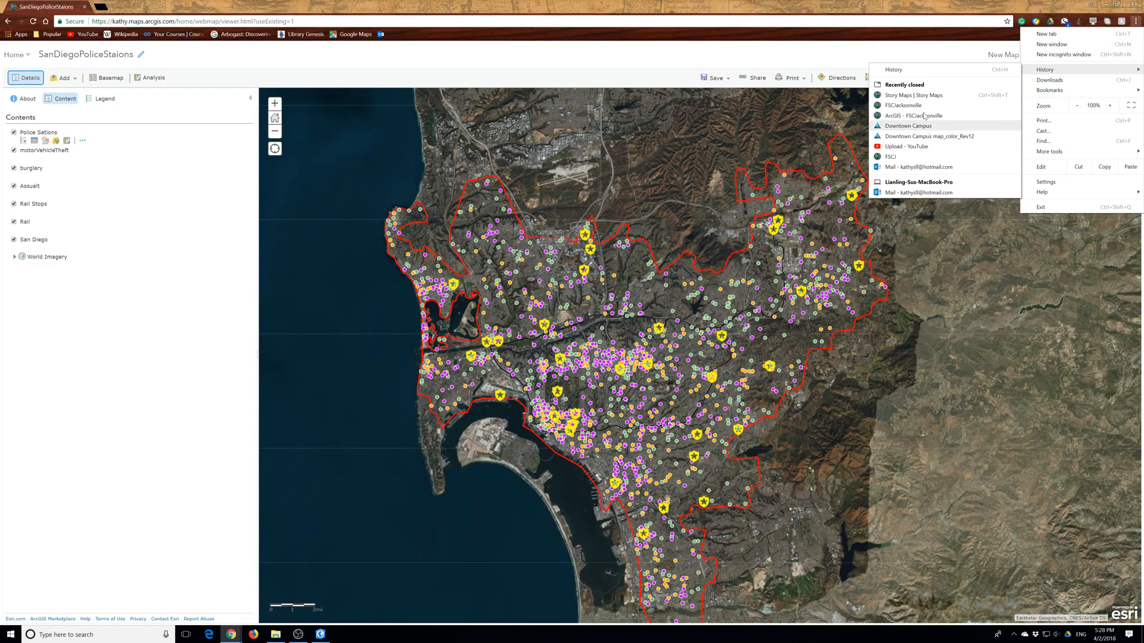
click(954, 72)
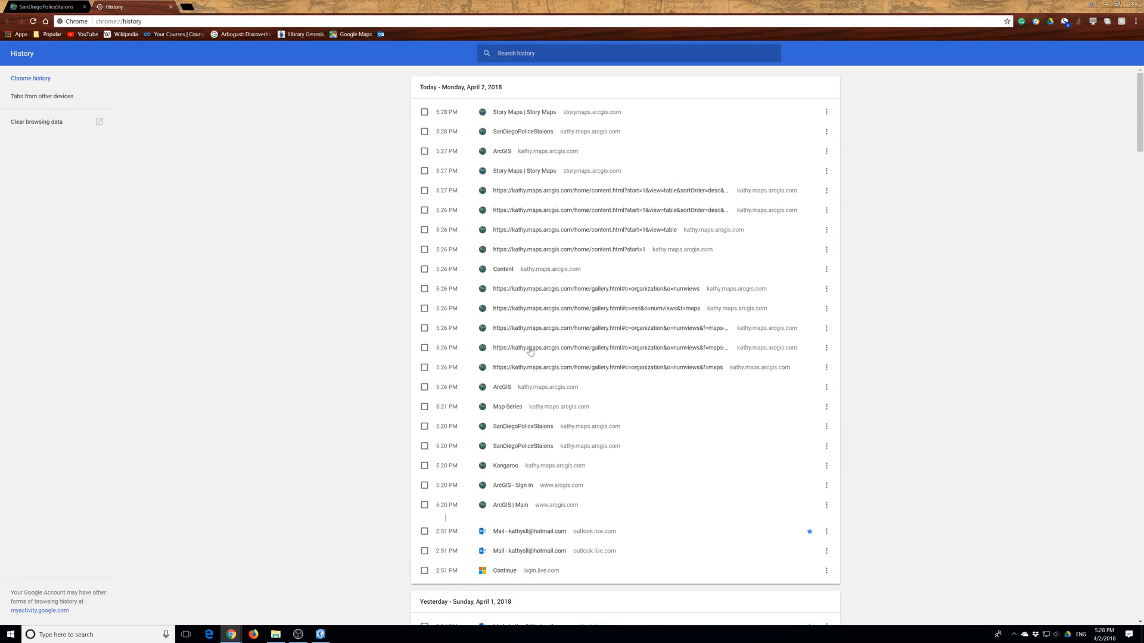
click(537, 350)
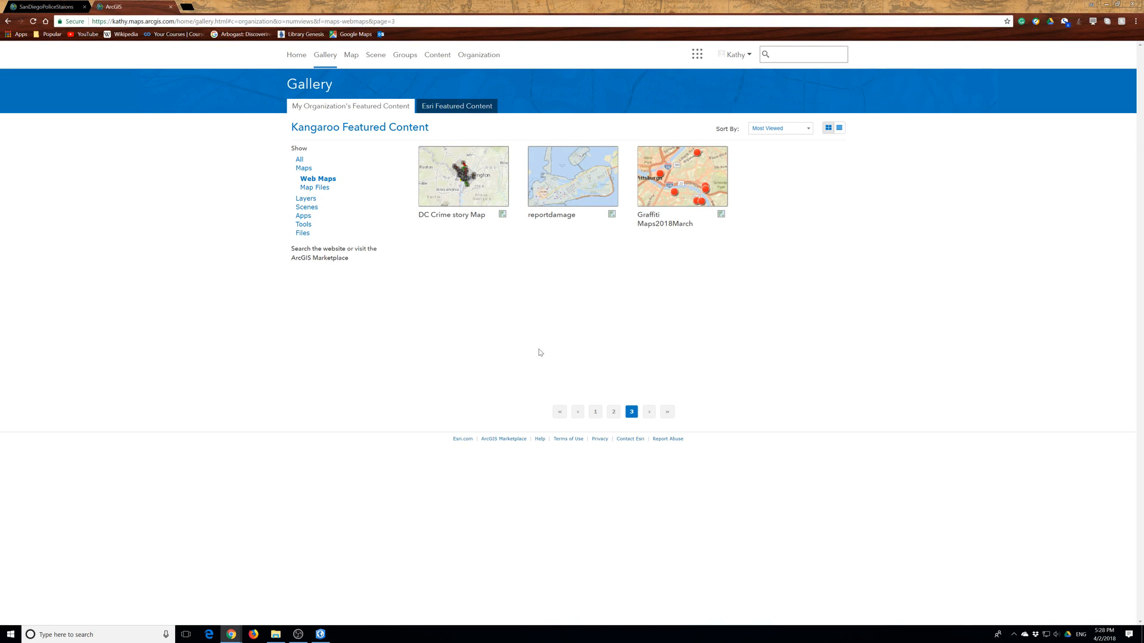
Reopen the San Diego Crime Story Maps series in the builder from the Map Series entry in today's browsing history
click(1135, 21)
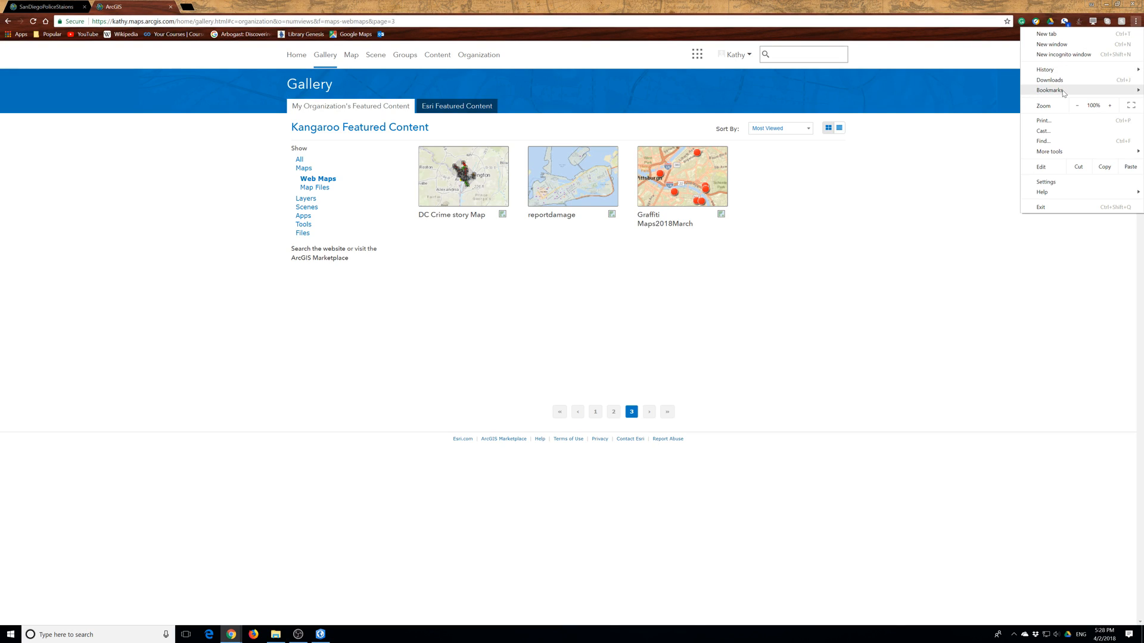
mouse_move(1051, 74)
click(933, 74)
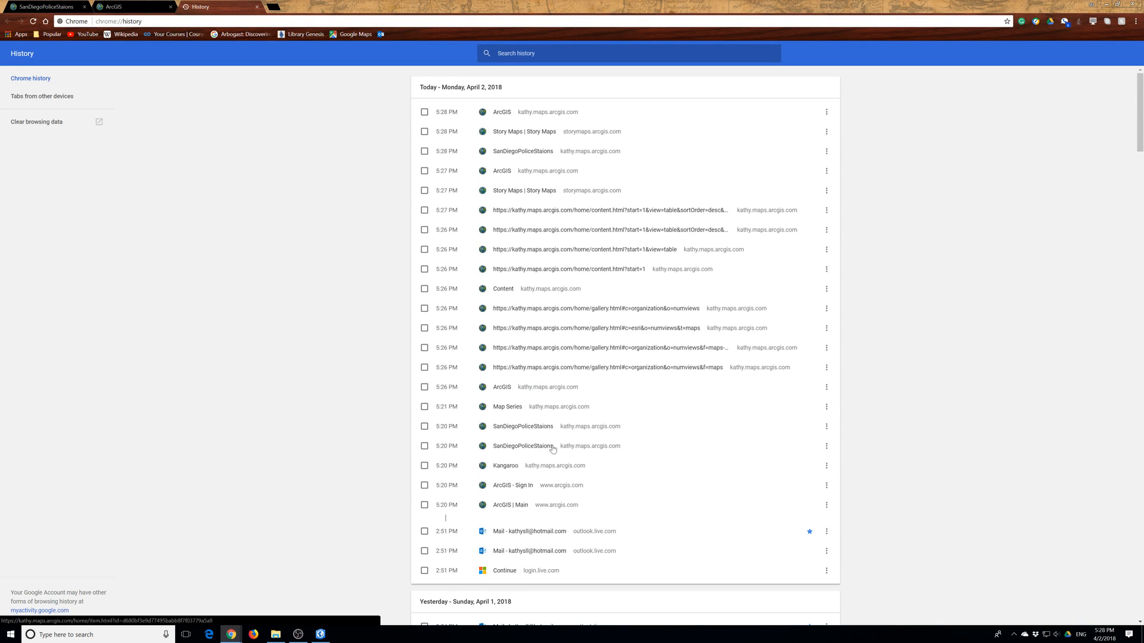
click(532, 411)
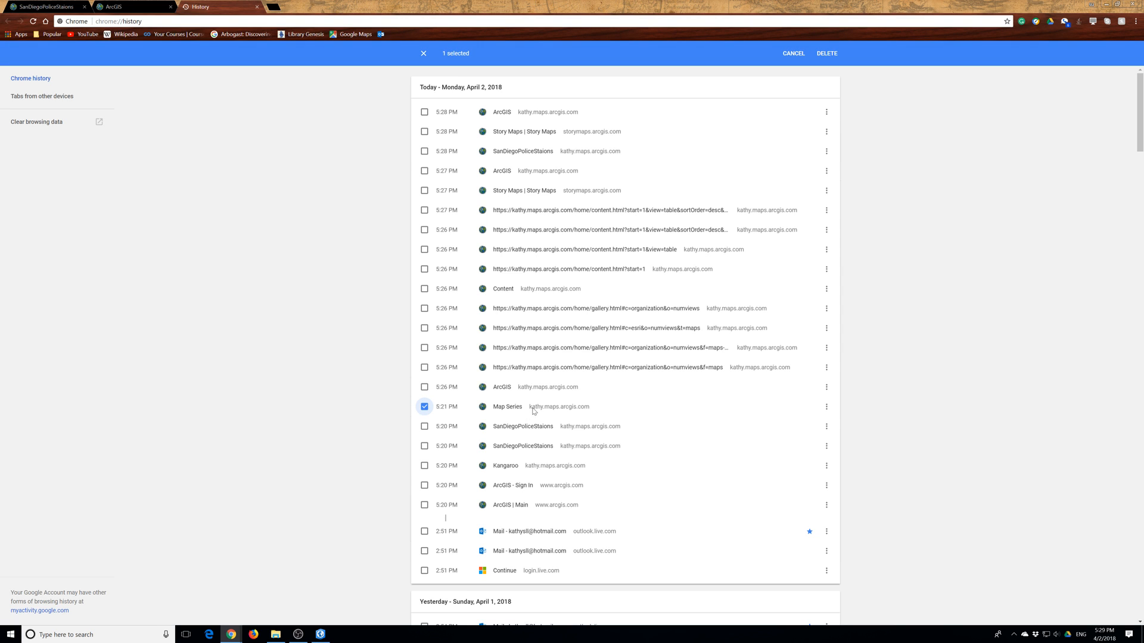
double_click(536, 409)
click(549, 409)
click(555, 409)
click(524, 408)
click(506, 415)
click(510, 409)
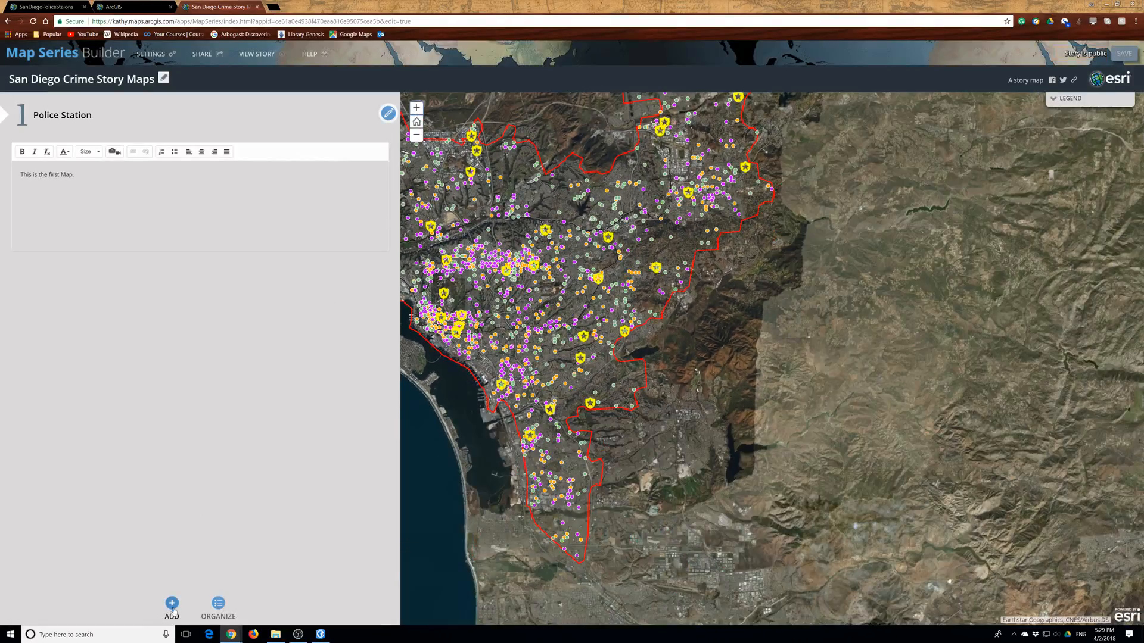
Start a new map entry titled "Contour Crime Maps" and select the SanDiegoCrimeDensity map from My Content for it
click(172, 603)
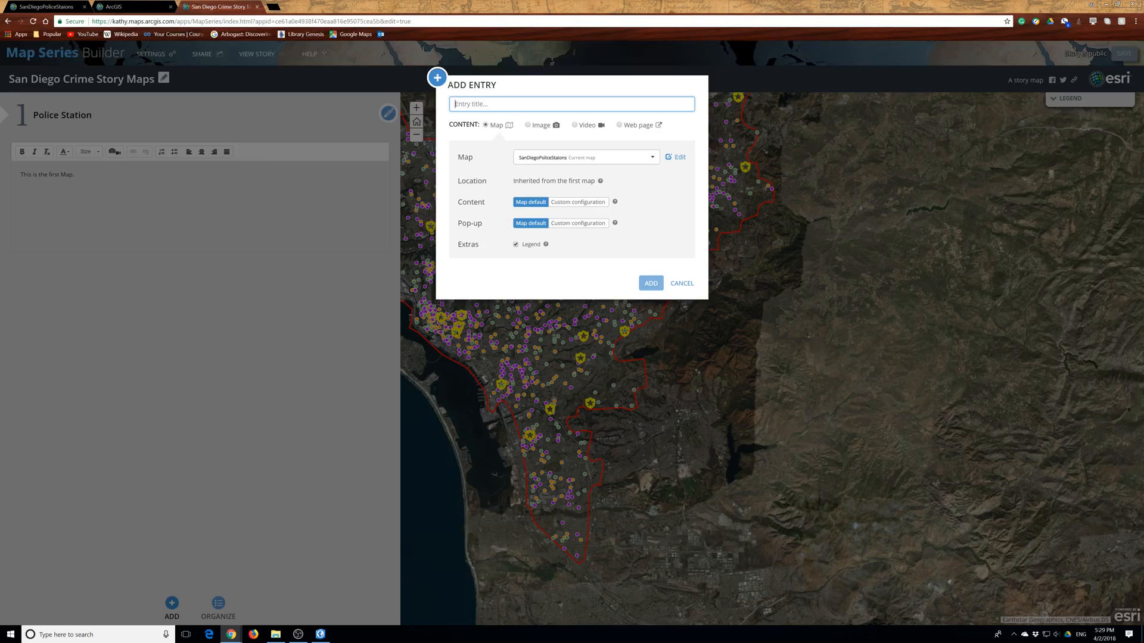
text(Contour Crime Maps)
click(554, 159)
click(566, 191)
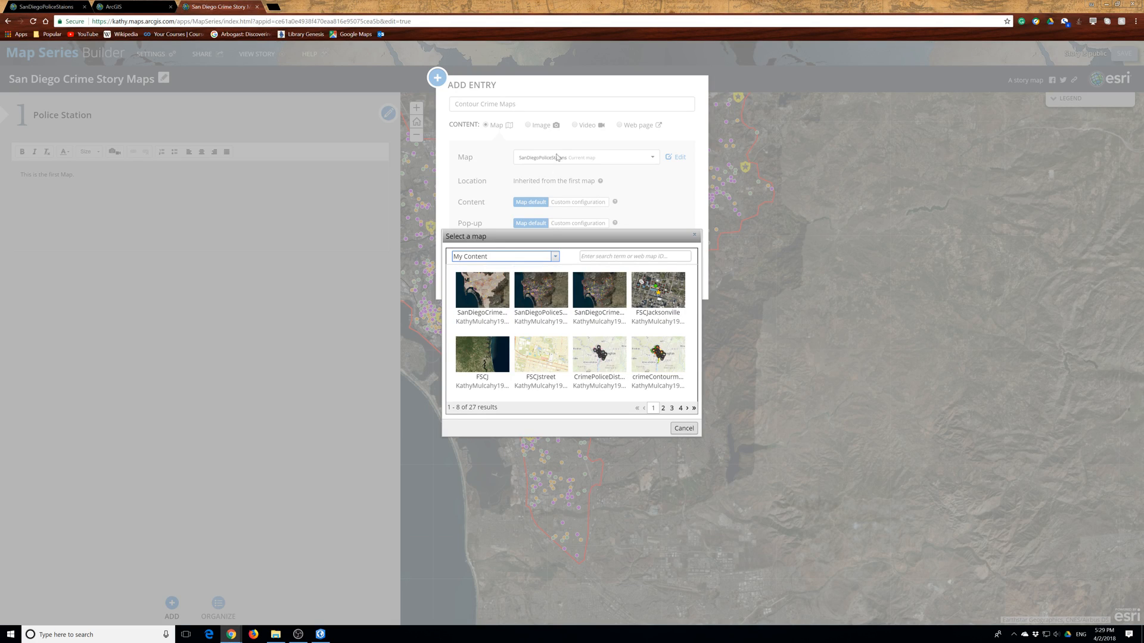
click(471, 297)
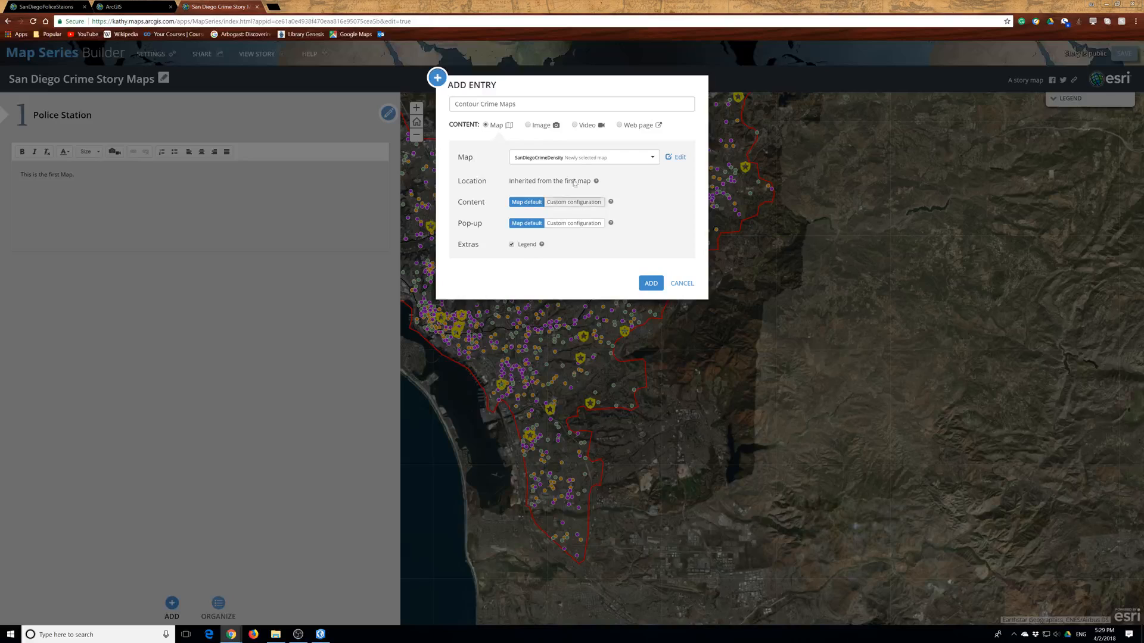
Retitle the entry "Crime Density Maps", add it to the series and enter the description "This is the second map"
drag(516, 104, 454, 105)
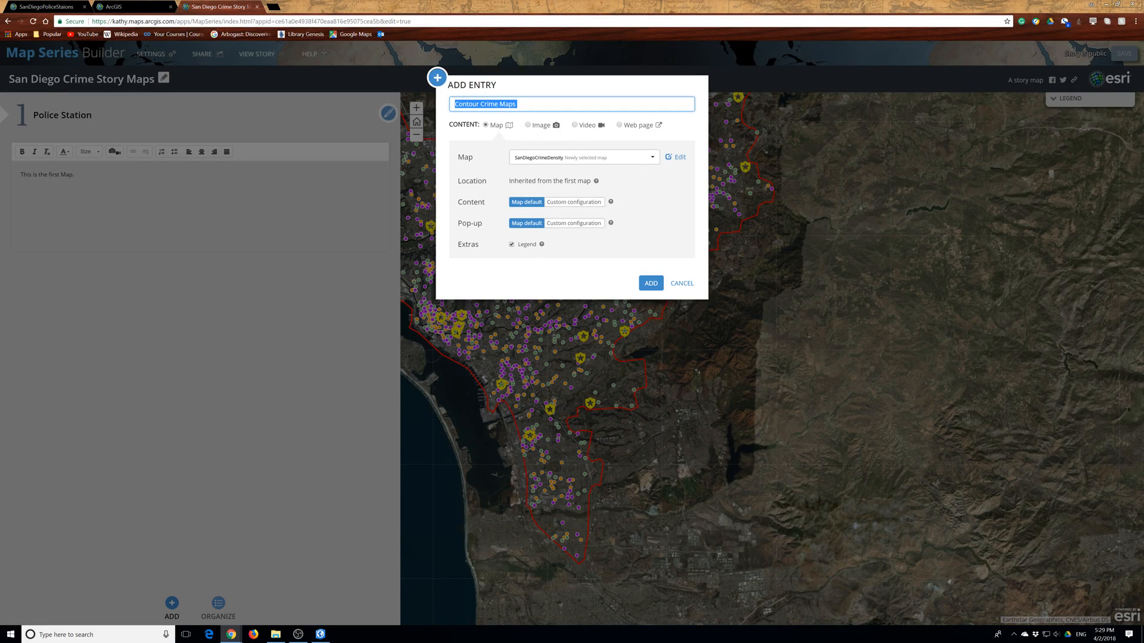
text(C)
click(650, 283)
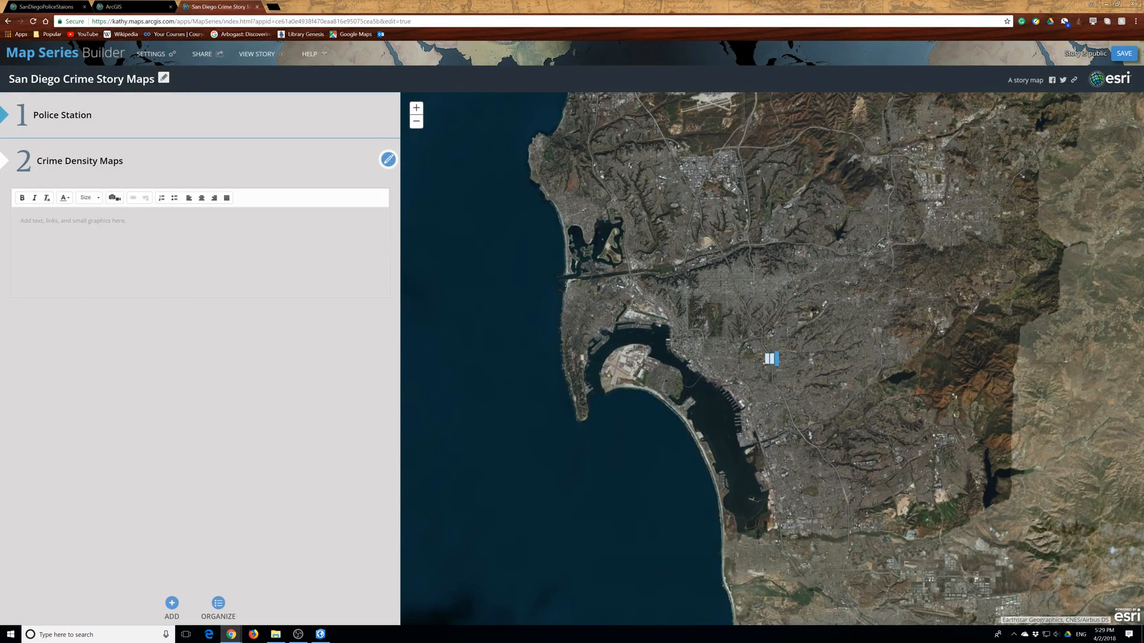
text(This is the second map)
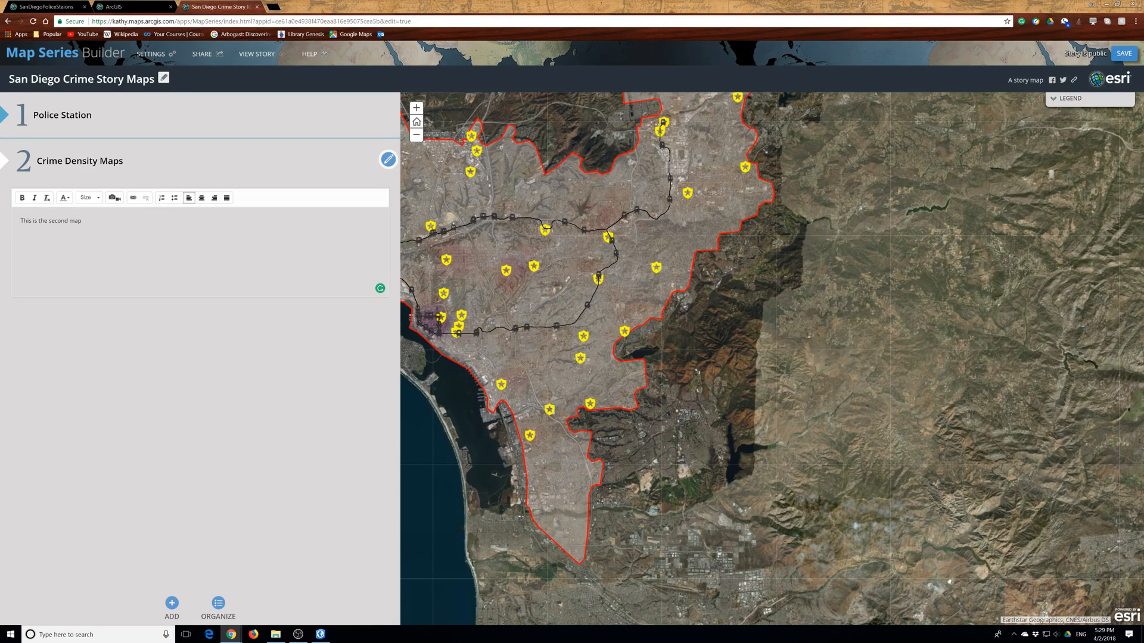
Start a third map entry titled "Contour Crime Maps" and open the selection of existing maps for it
click(172, 604)
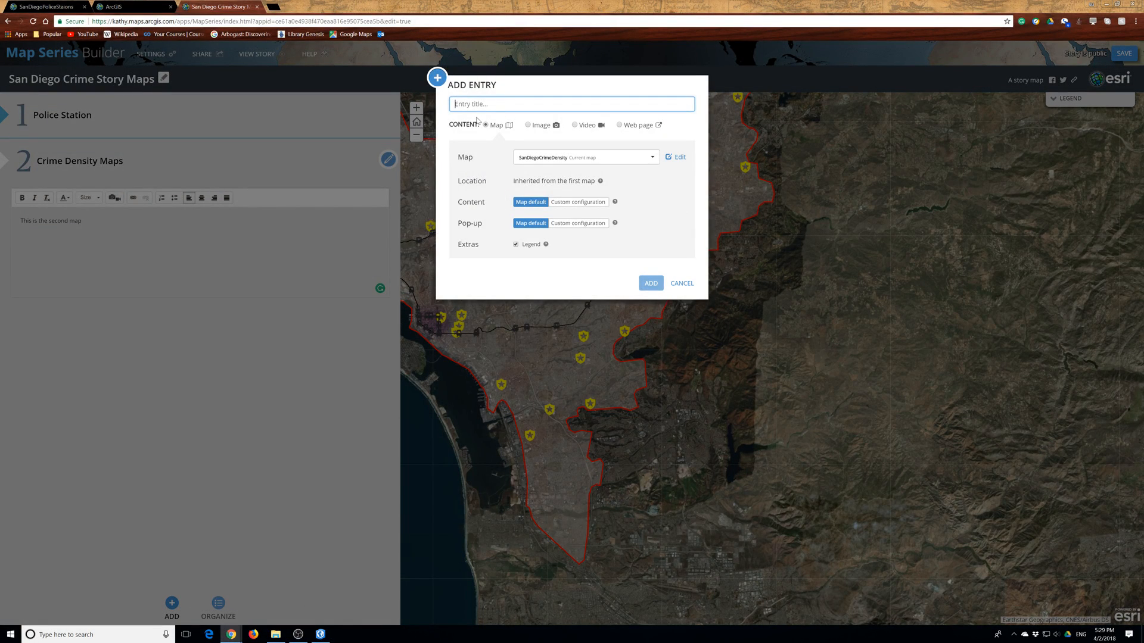
text(Contour Crim Maps)
click(559, 157)
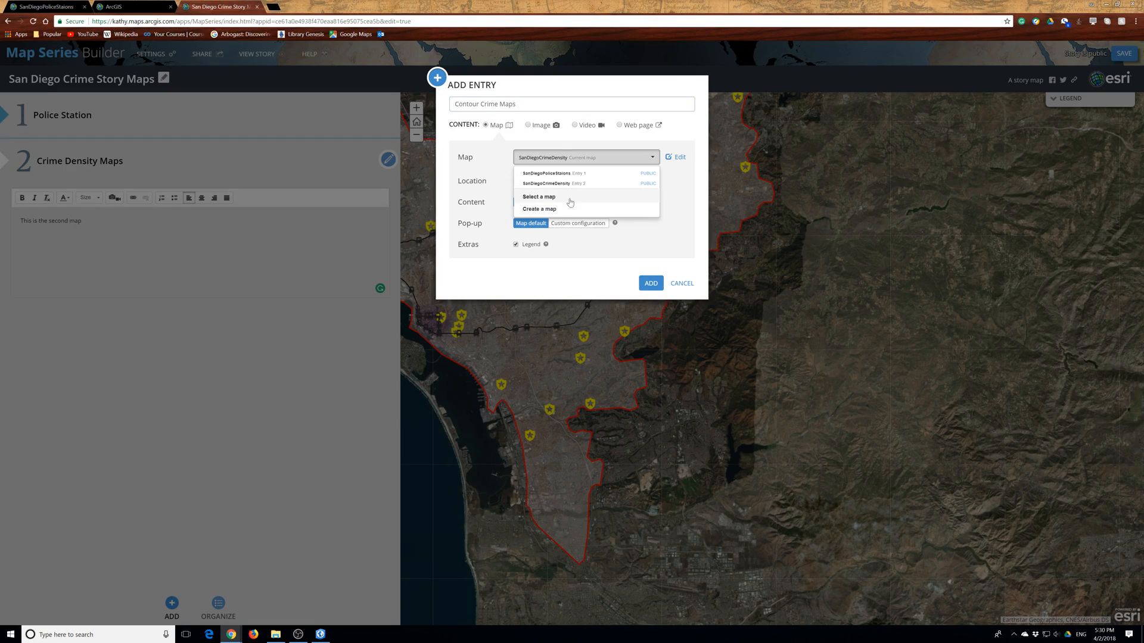
click(539, 197)
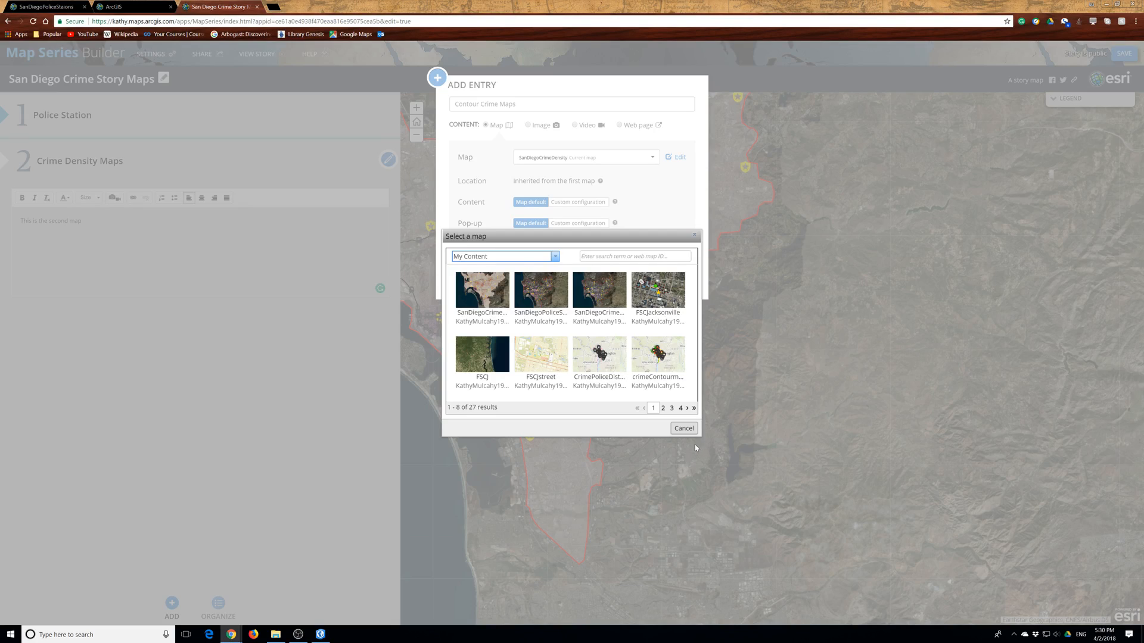
Look through all pages of My Content and the My Organization maps for the San Diego contour map
click(663, 409)
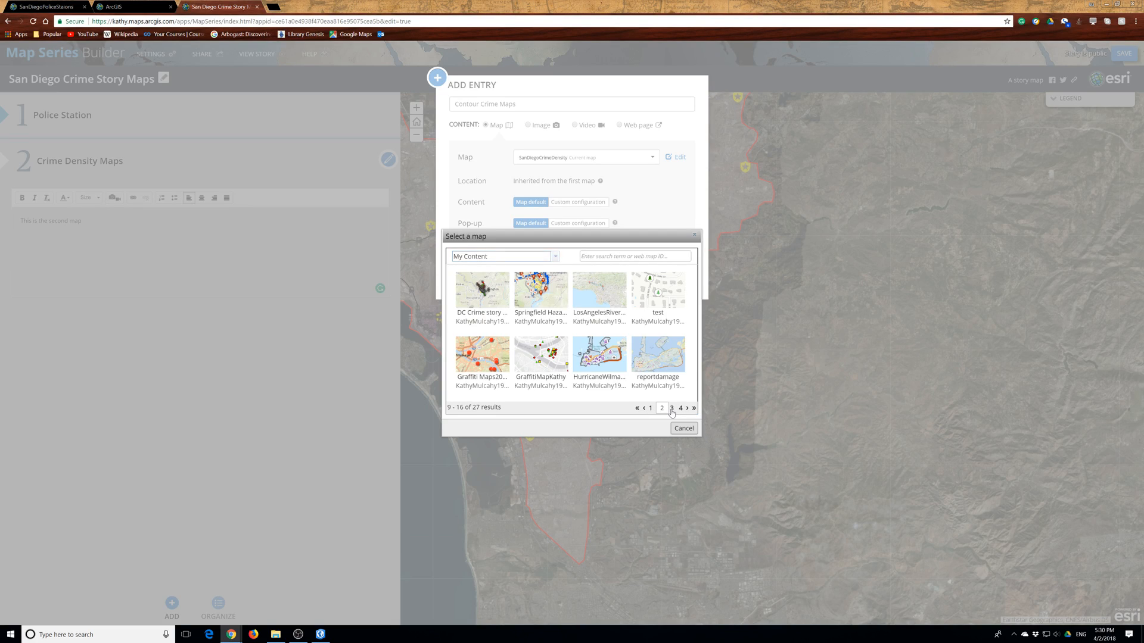
click(673, 408)
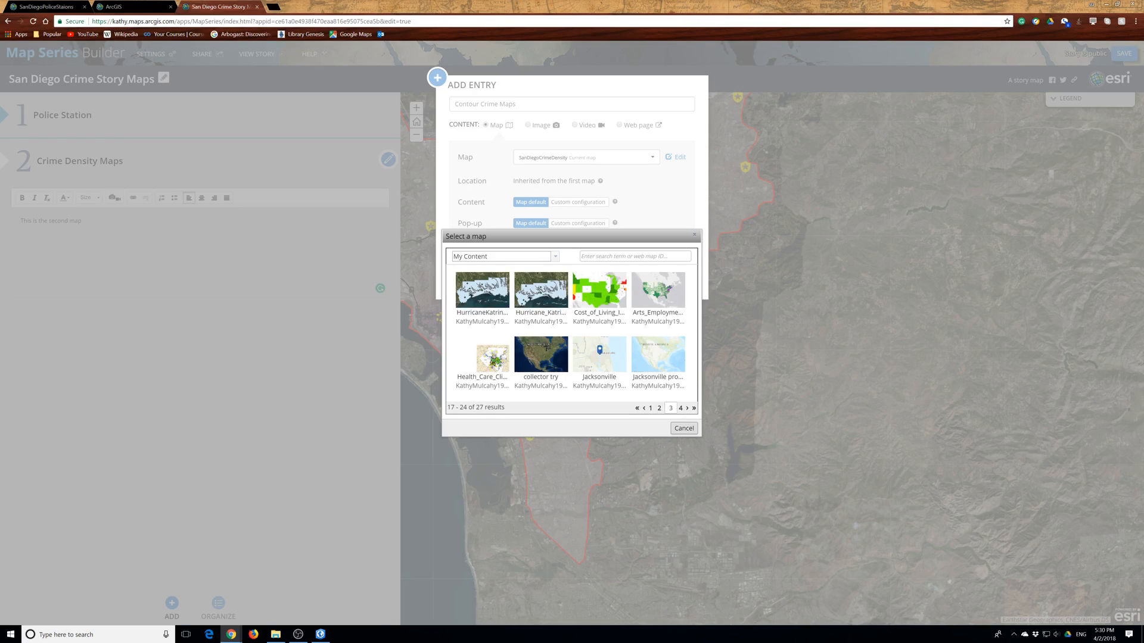
click(680, 408)
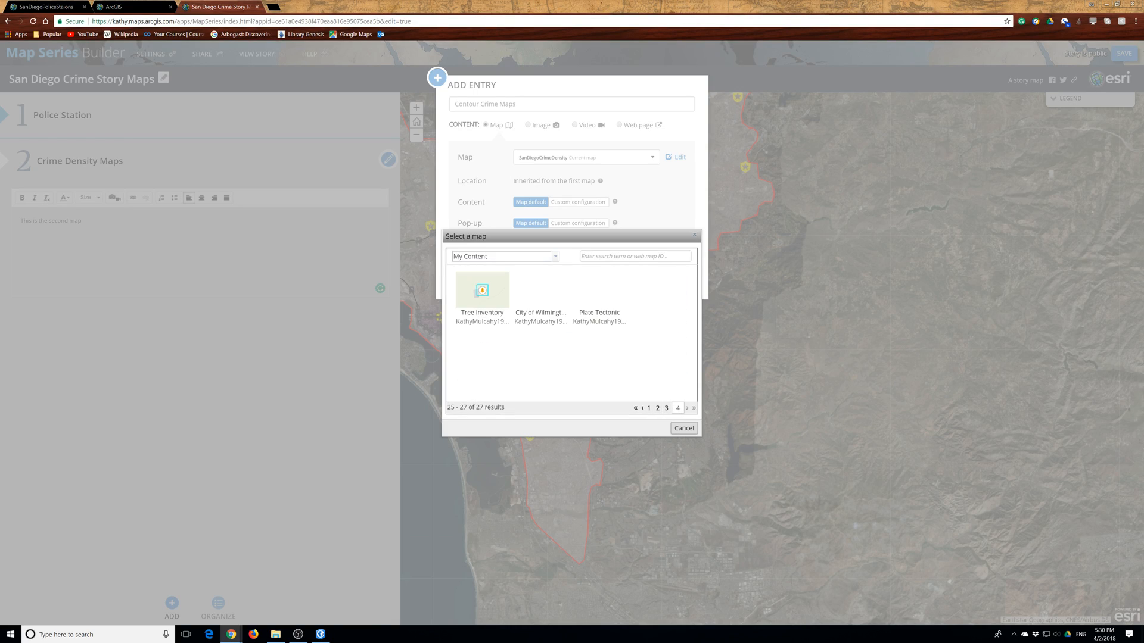
click(503, 256)
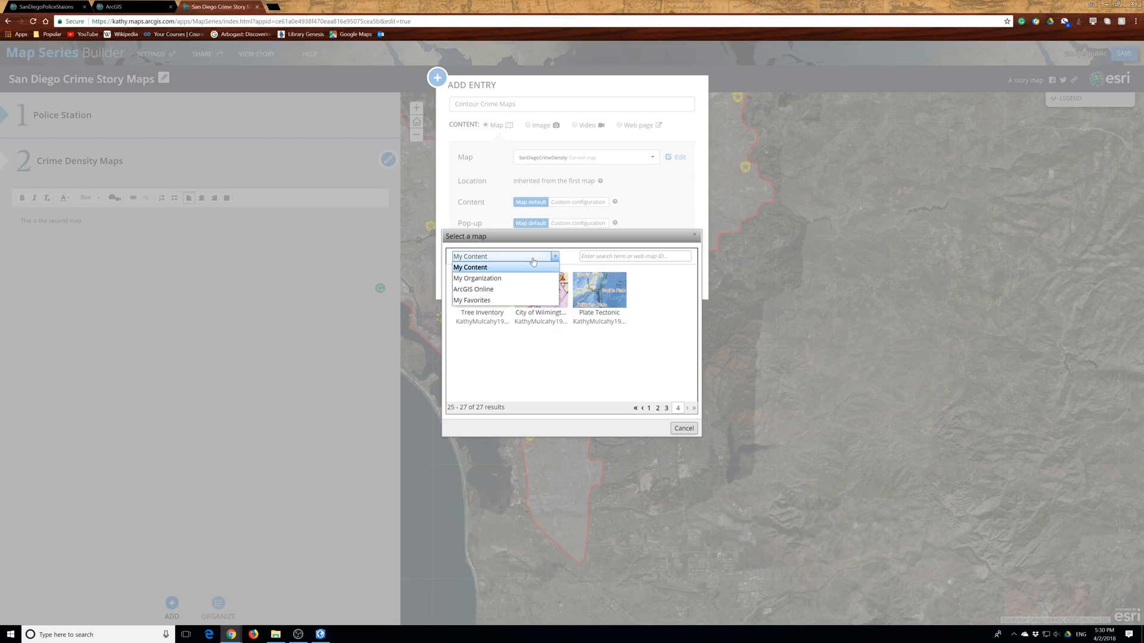
click(500, 276)
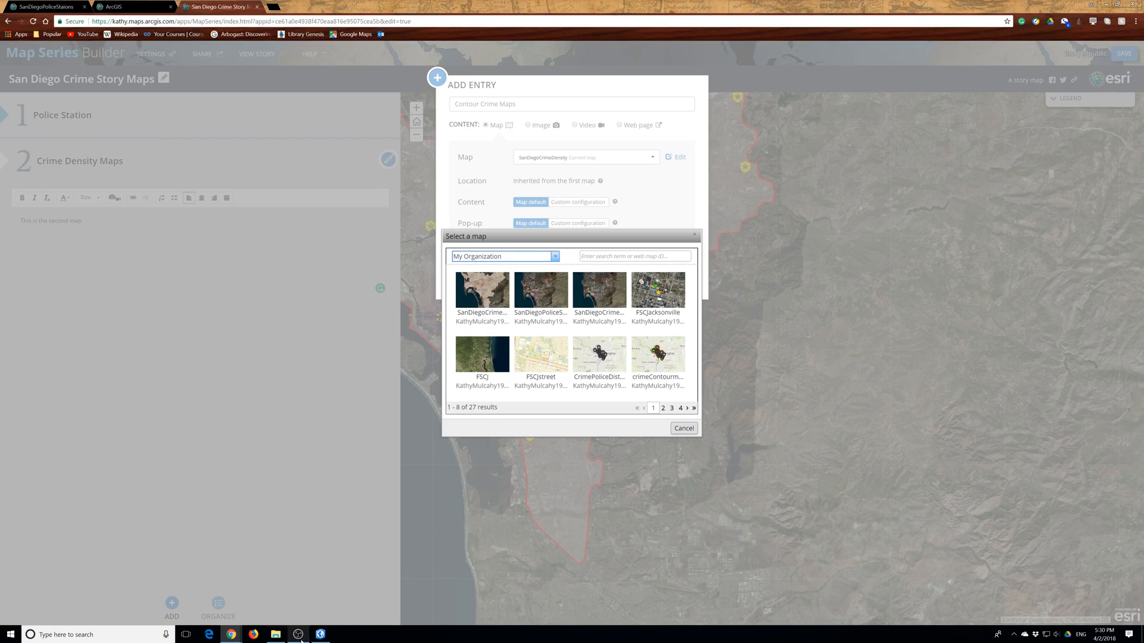
Switch to ArcGIS Pro, close the density map's Share As Web Map pane and bring up the SanDiegoCrimeContourmaps map
click(320, 635)
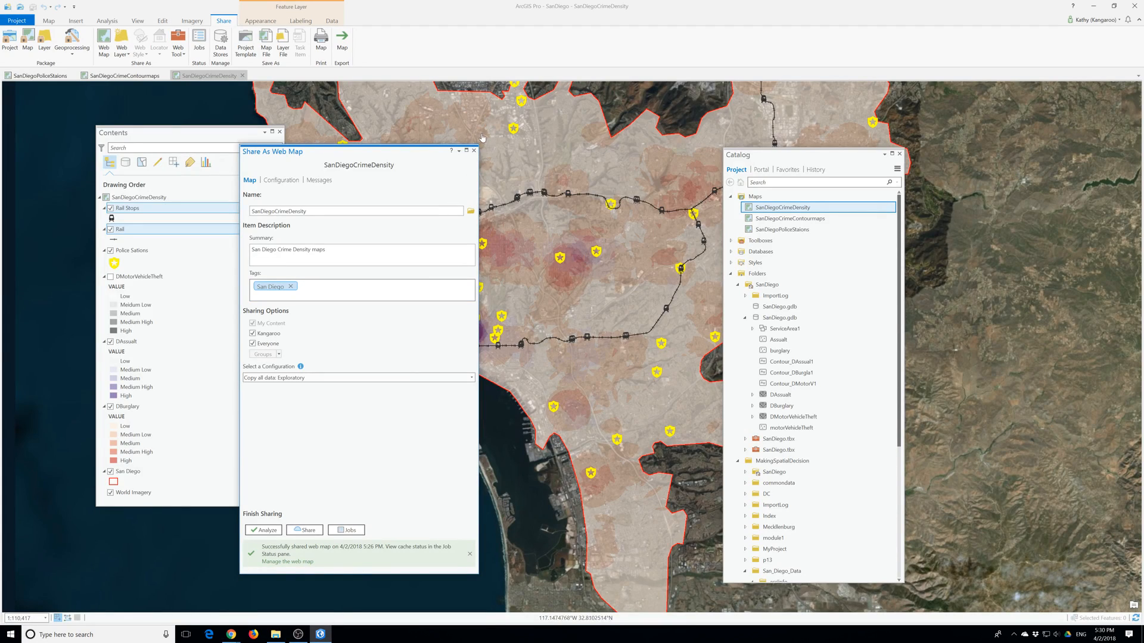
click(474, 151)
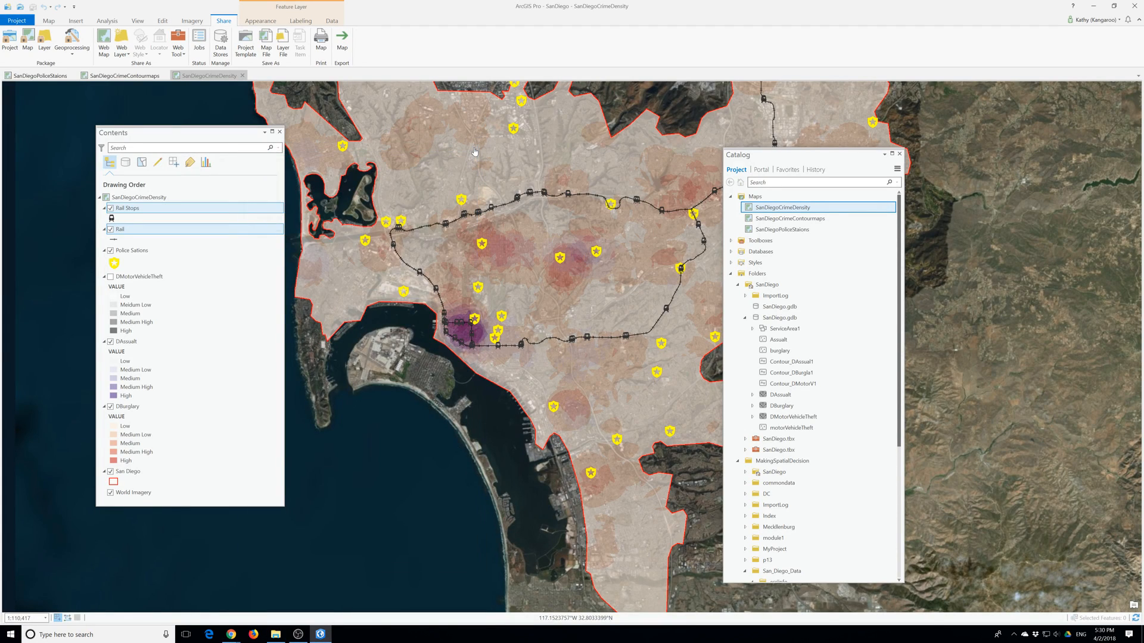
click(125, 75)
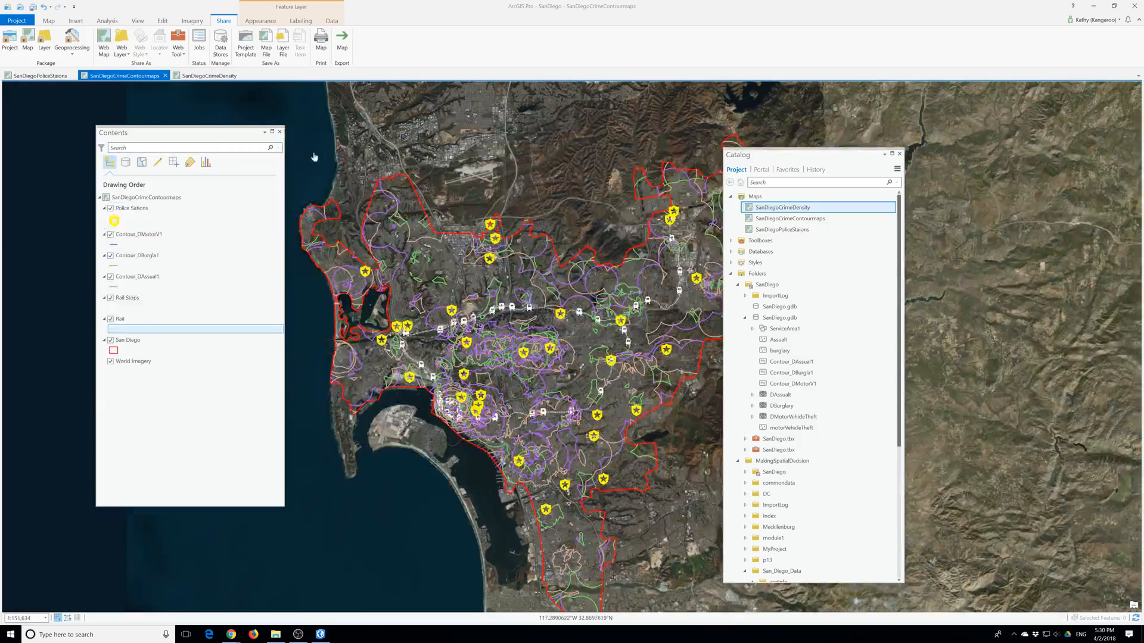
Try to share the SanDiegoCrimeContourmaps map as a web map with the summary "Contour maps for crimes" and the tag San Diego
click(105, 47)
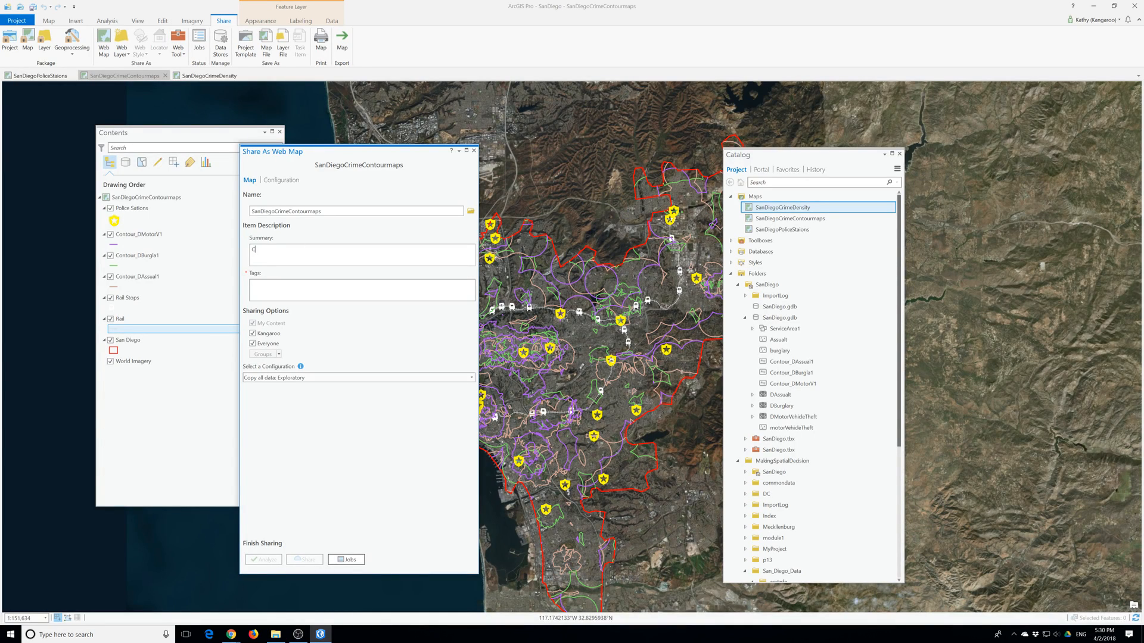
text(ontour mass for crimes)
key(Tab)
text(S)
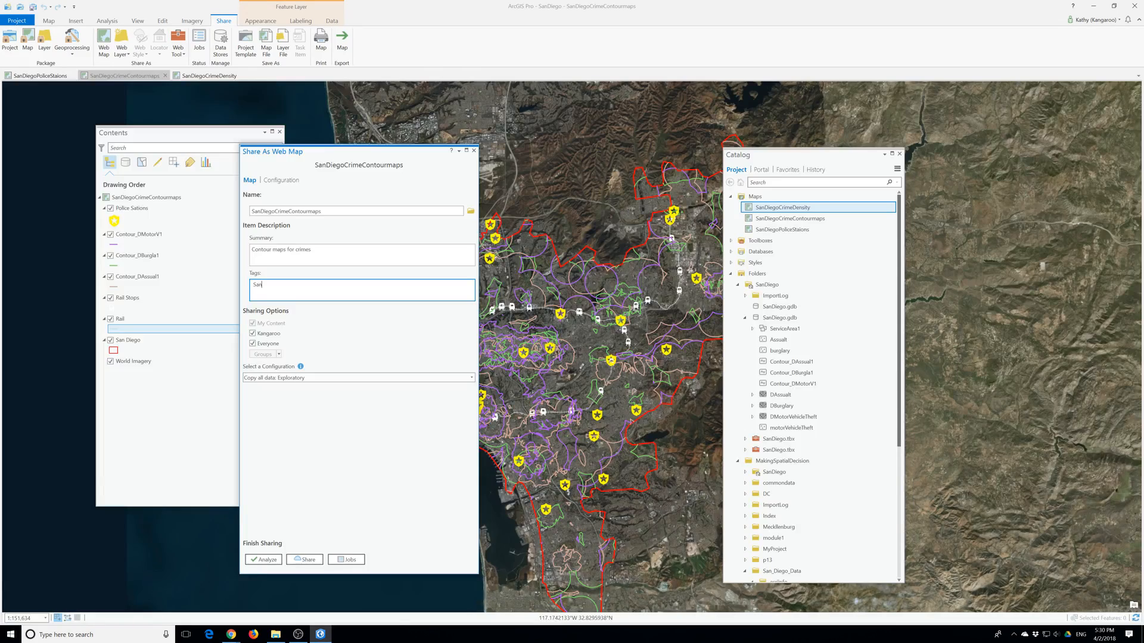
text(an Diego)
click(306, 560)
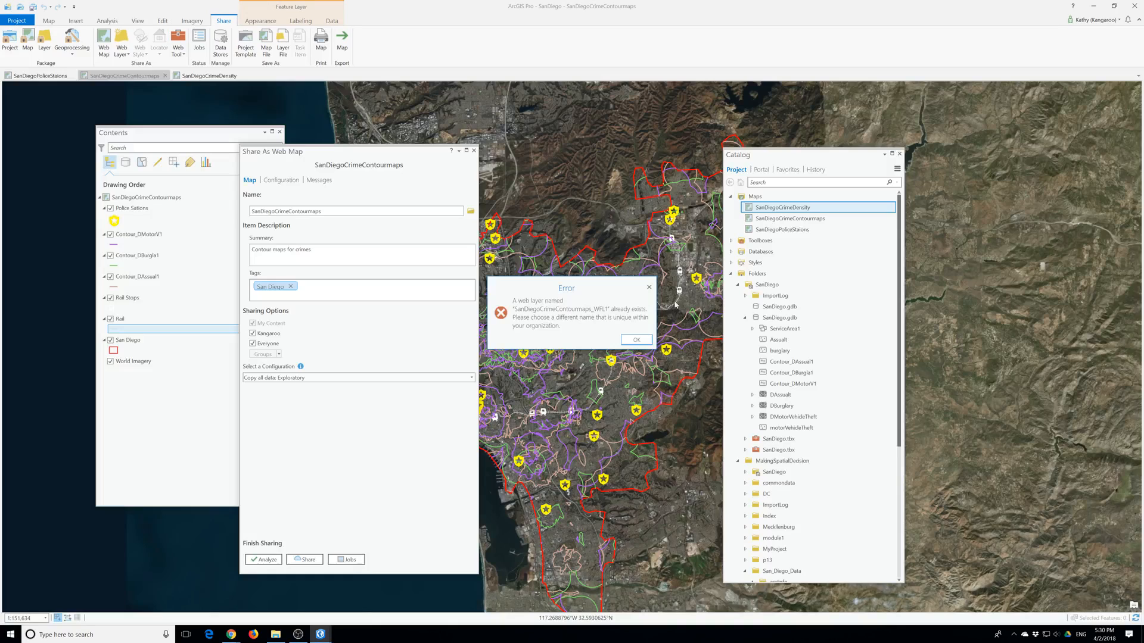
click(636, 342)
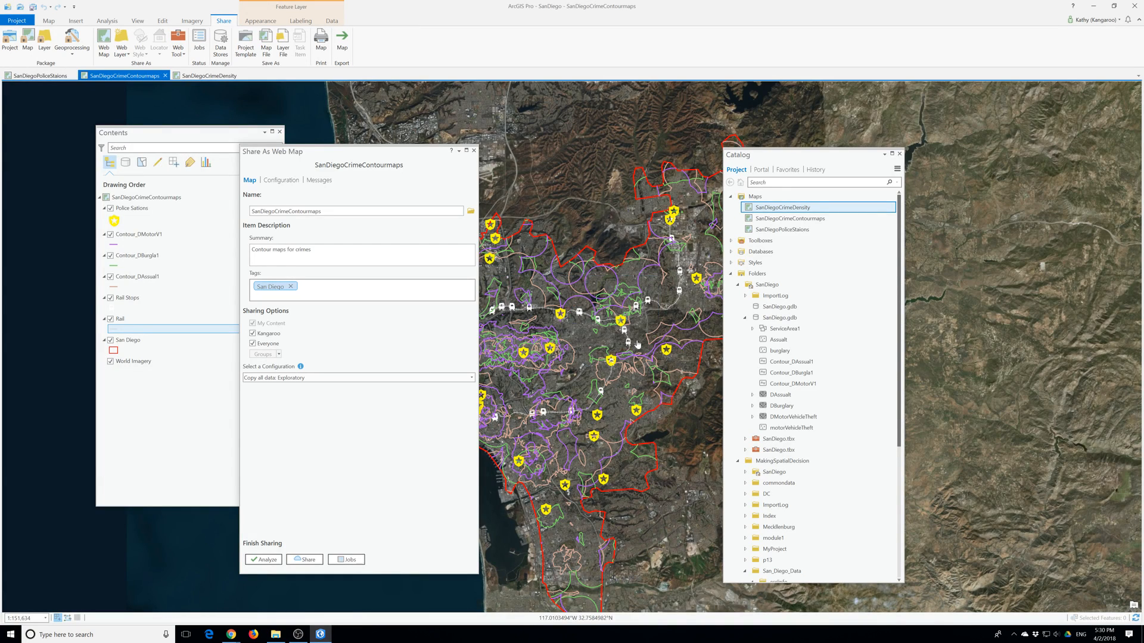
click(474, 151)
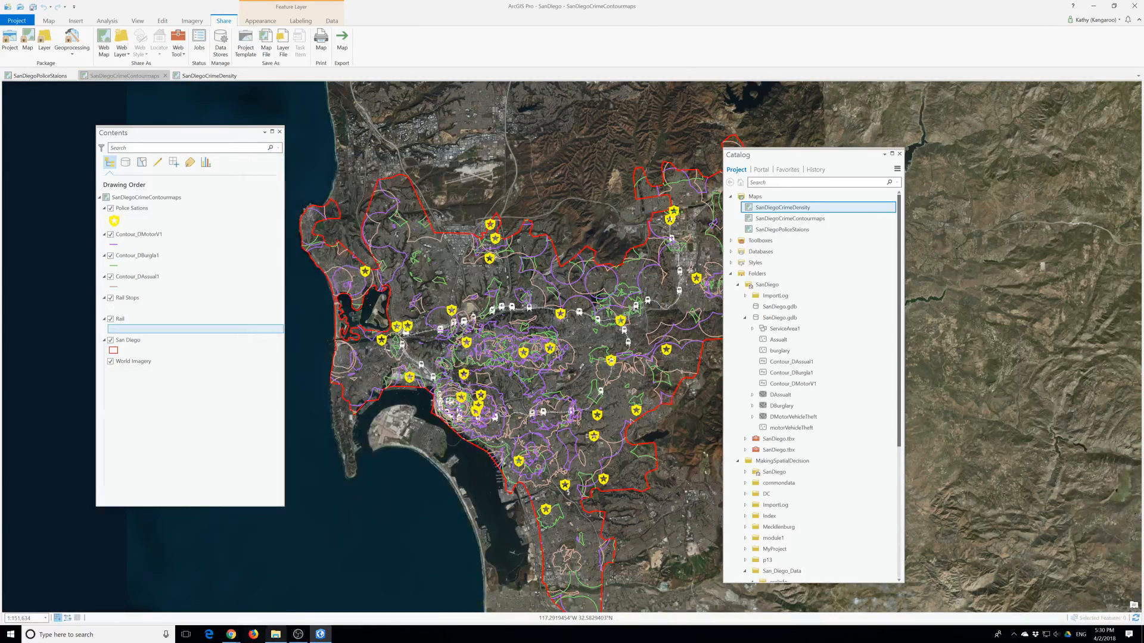
Switch to the Map Series Builder in Chrome, choose SanDiegoCrimeContourmaps from My Content and add the Contour Crime Maps entry to the series
mouse_move(231, 636)
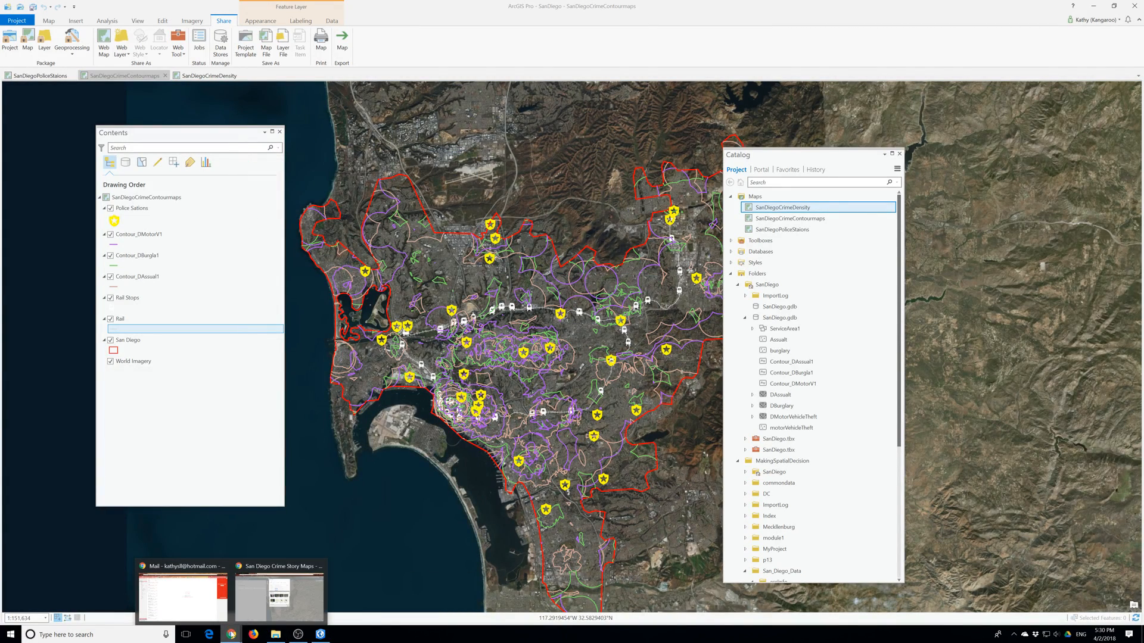
click(255, 604)
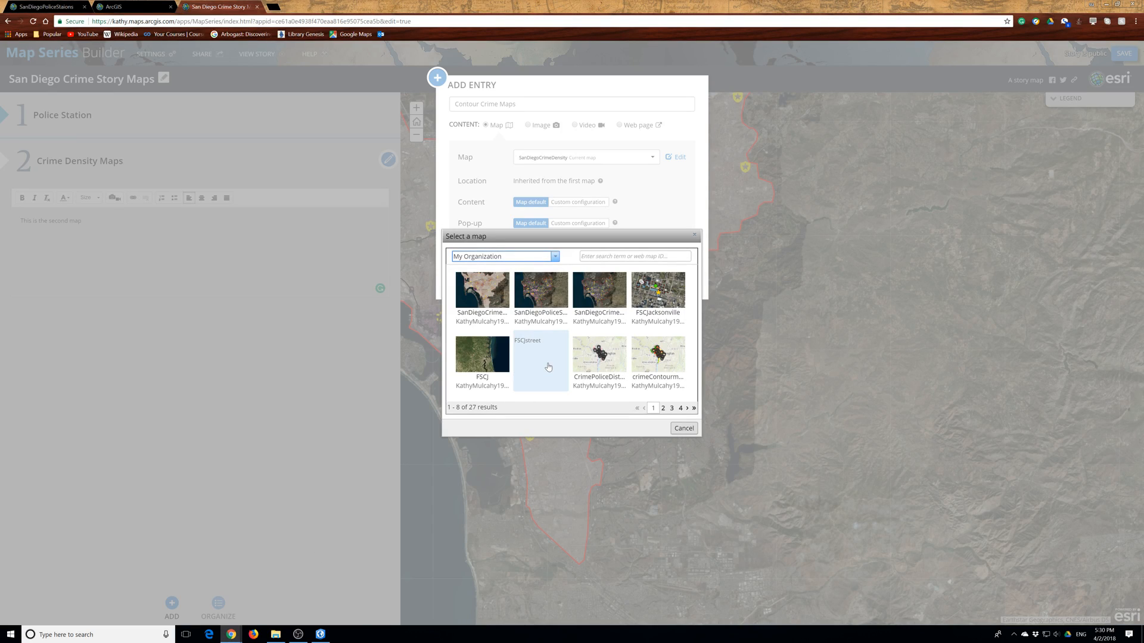
click(494, 257)
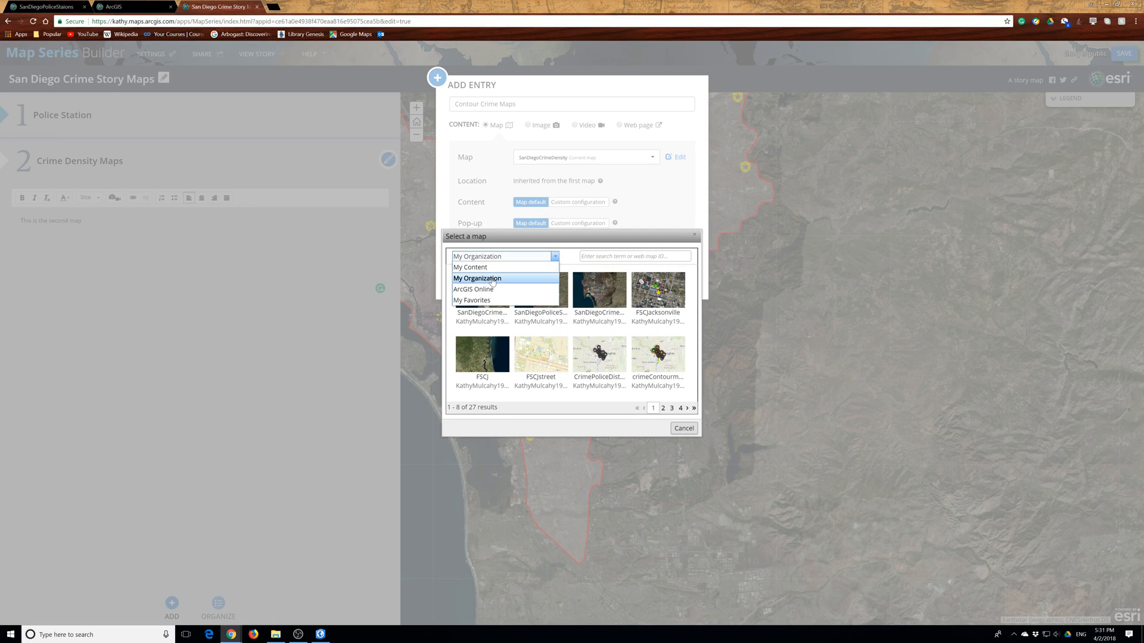
click(477, 267)
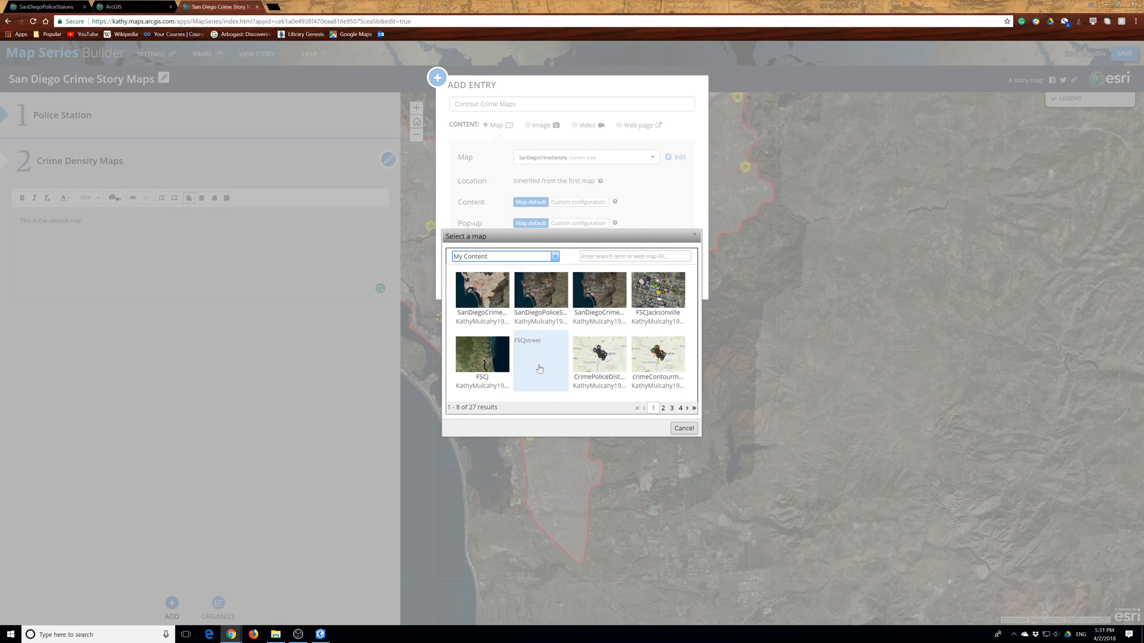
click(595, 289)
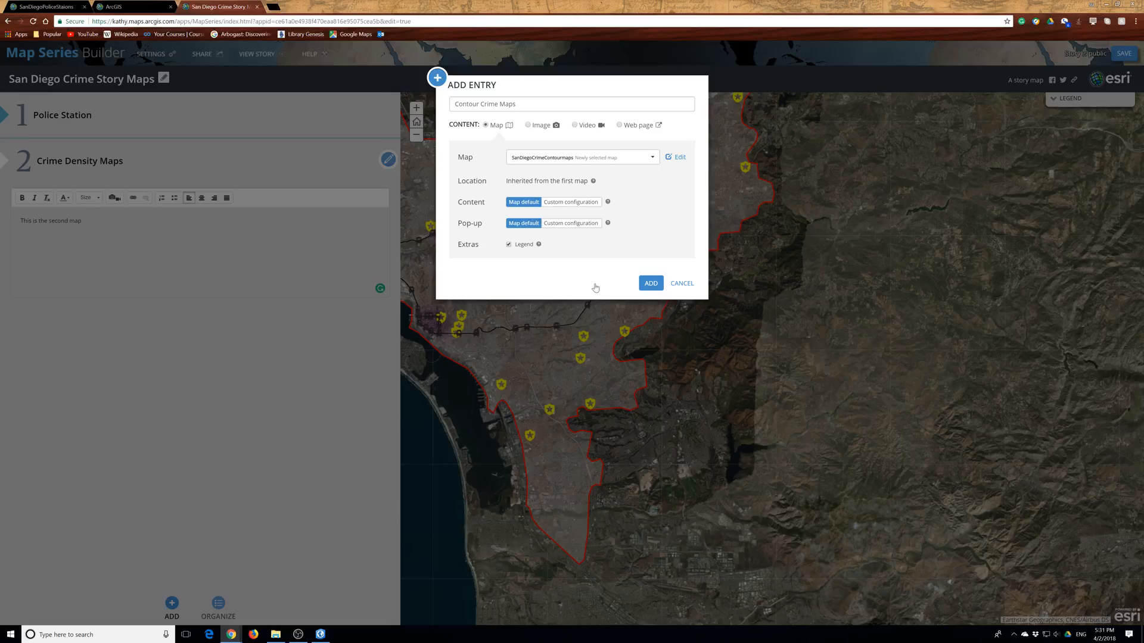
click(650, 283)
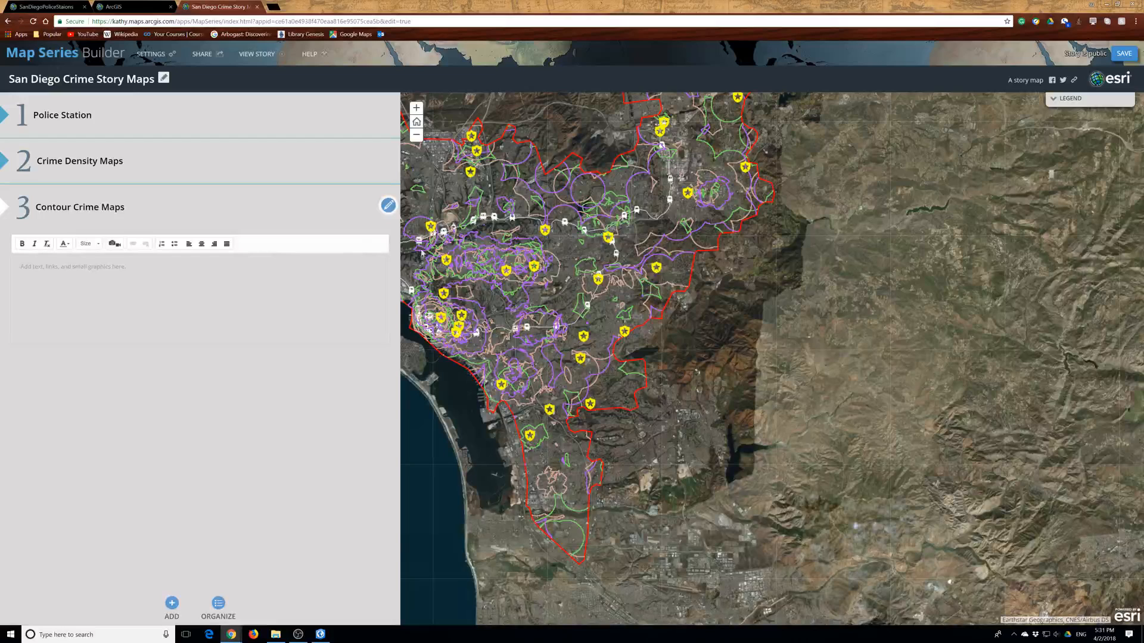
Enter the description "This is the third one" for the Contour Crime Maps entry
click(130, 265)
text(Th)
text(ir )
text(is the thi)
text(rd one)
Save the San Diego Crime Story Maps series and open the finished story through its share link
click(1118, 55)
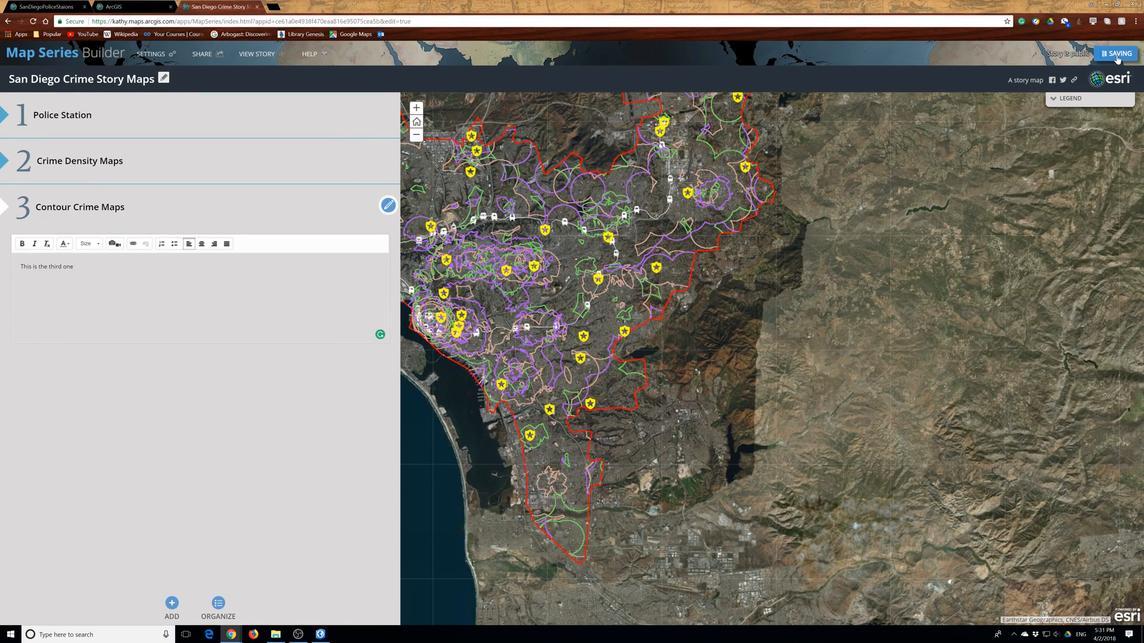
click(1075, 82)
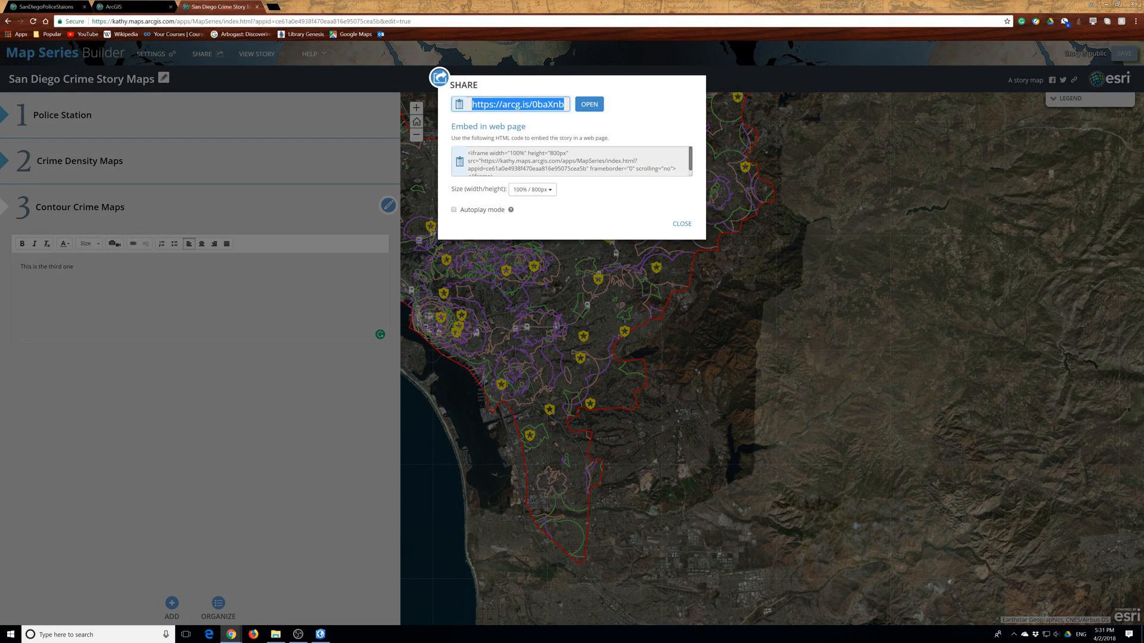
click(589, 104)
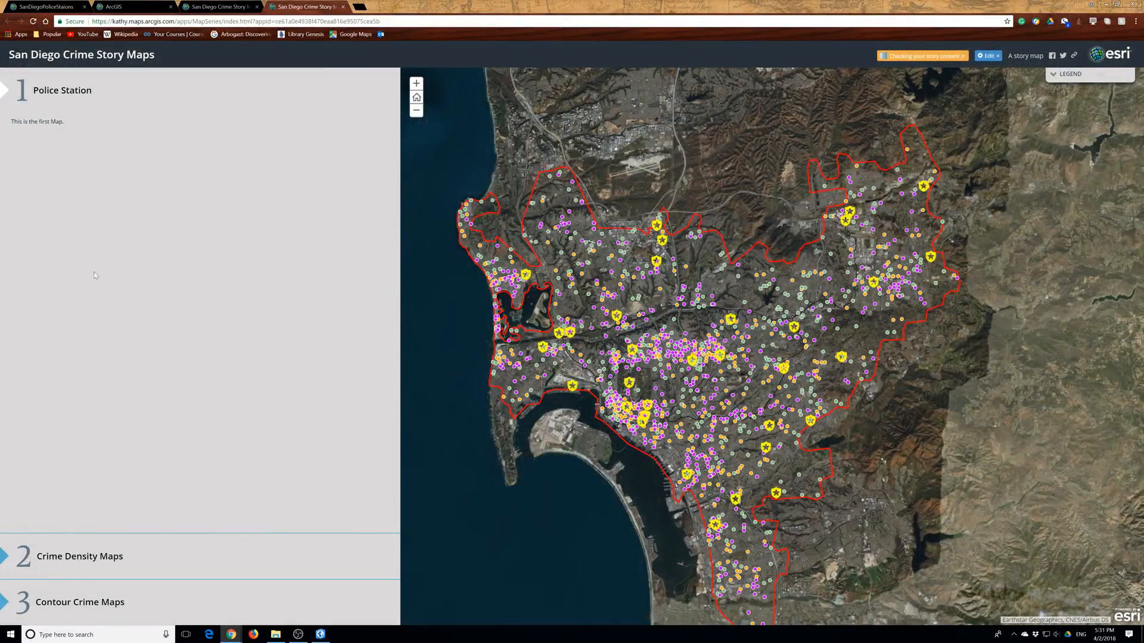
View the maps of the story's Contour Crime Maps, Crime Density Maps and Police Station entries
click(120, 564)
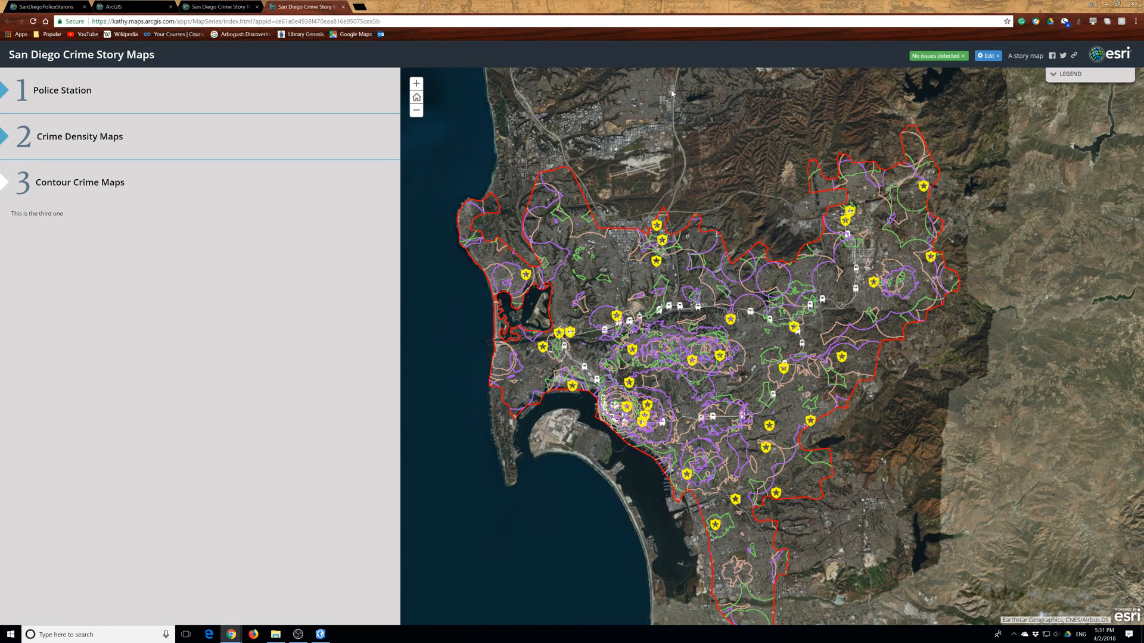
click(83, 141)
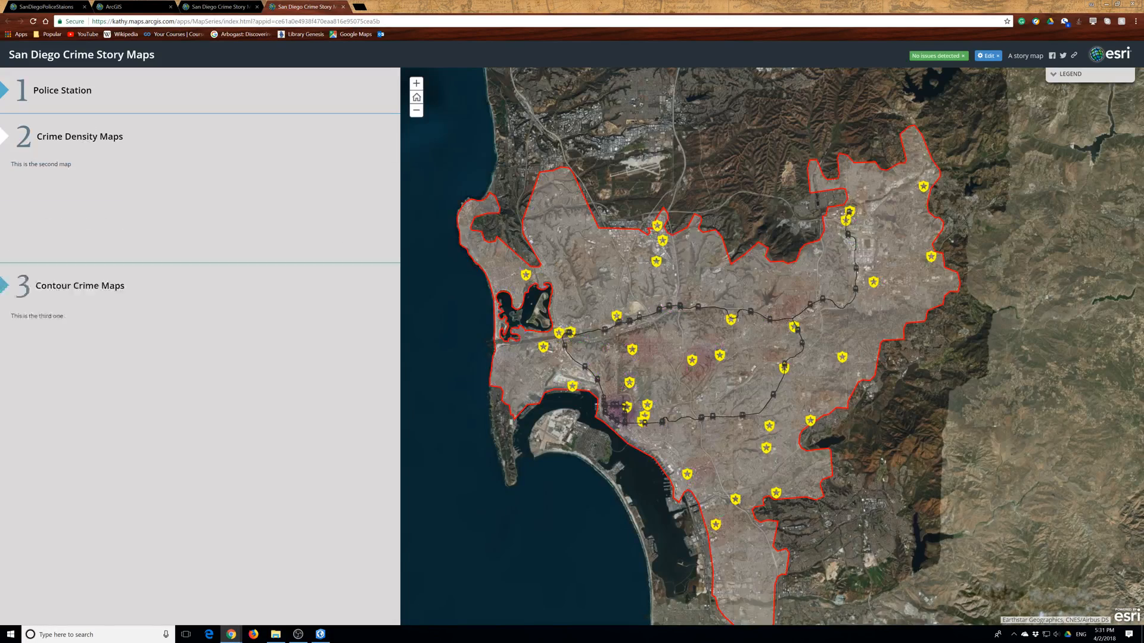
click(85, 95)
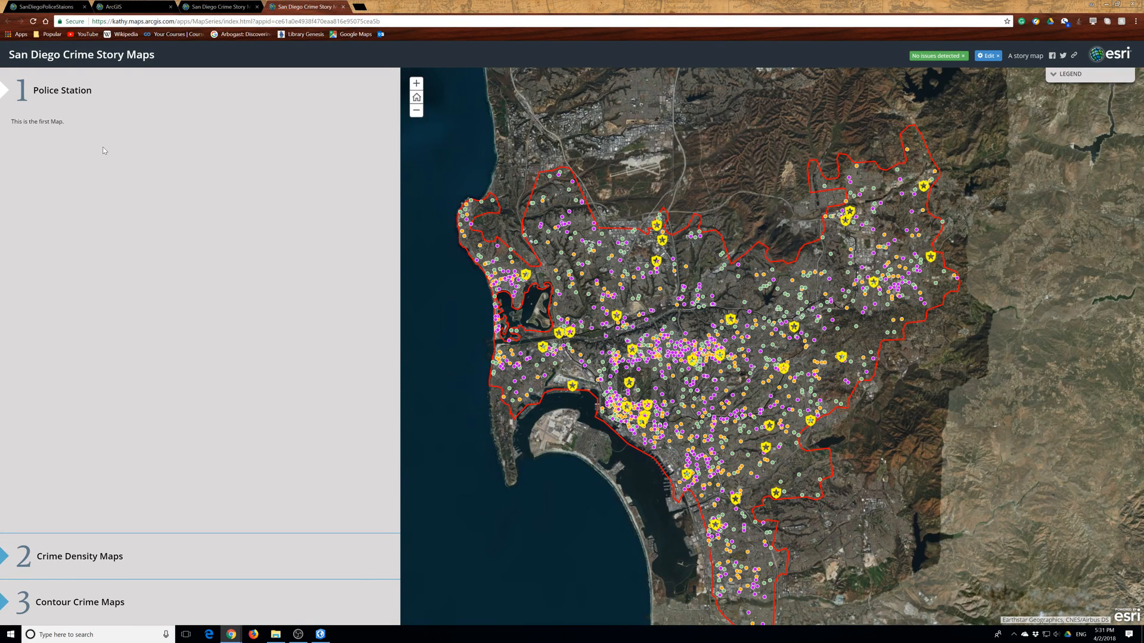
Inspect the Police Station map up close and view the pop-up details of individual crime points
scroll(775, 316, up, 2)
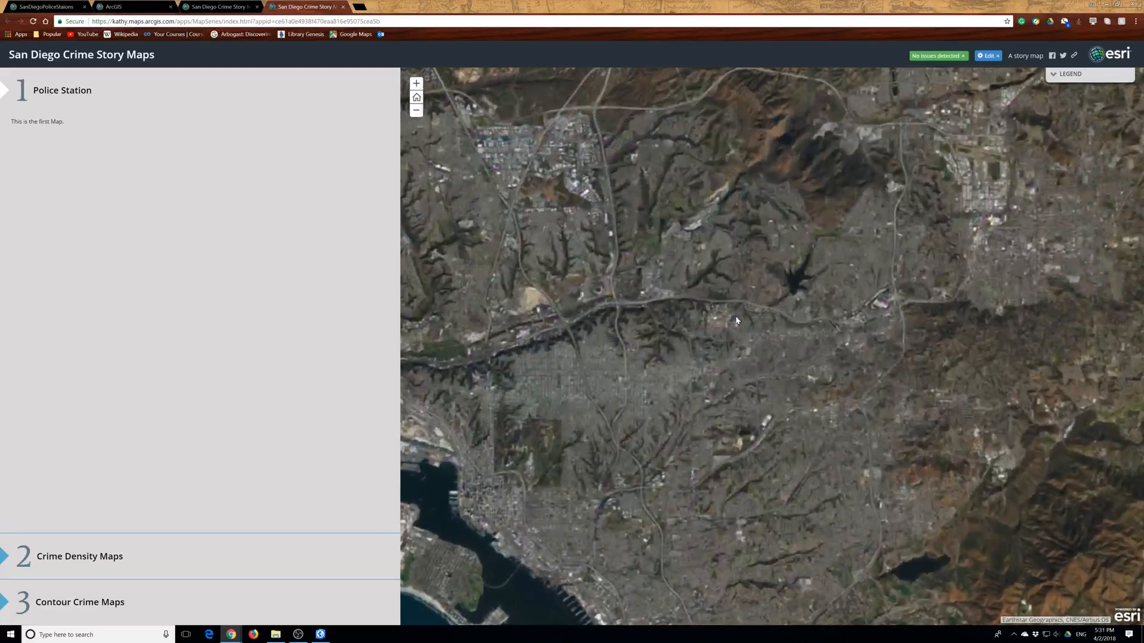
scroll(719, 339, down, 2)
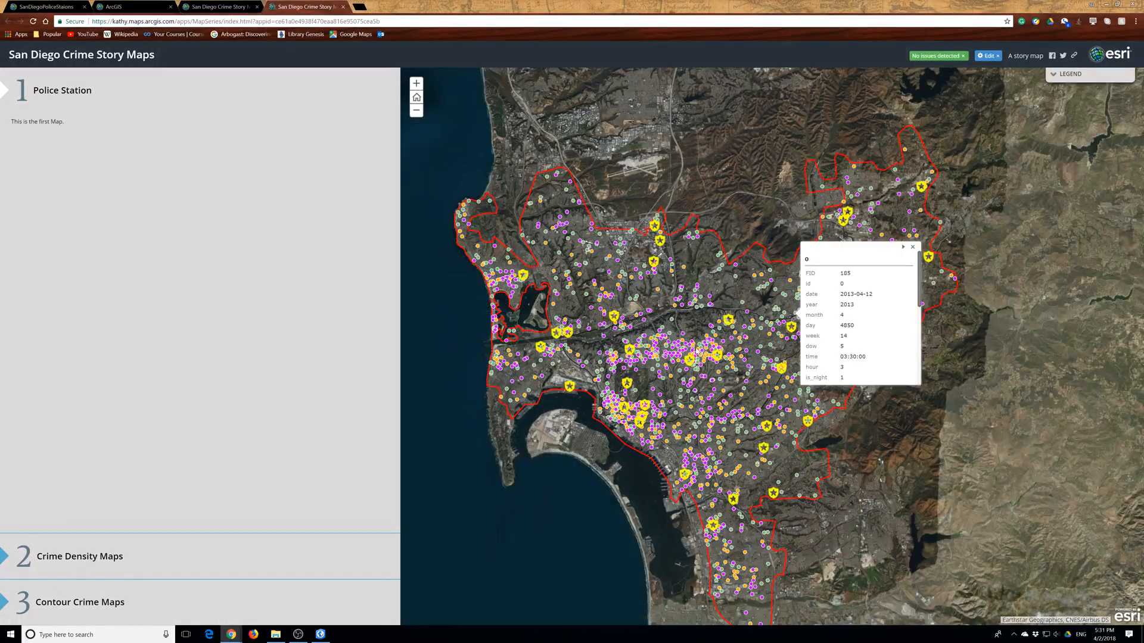
click(691, 360)
click(689, 367)
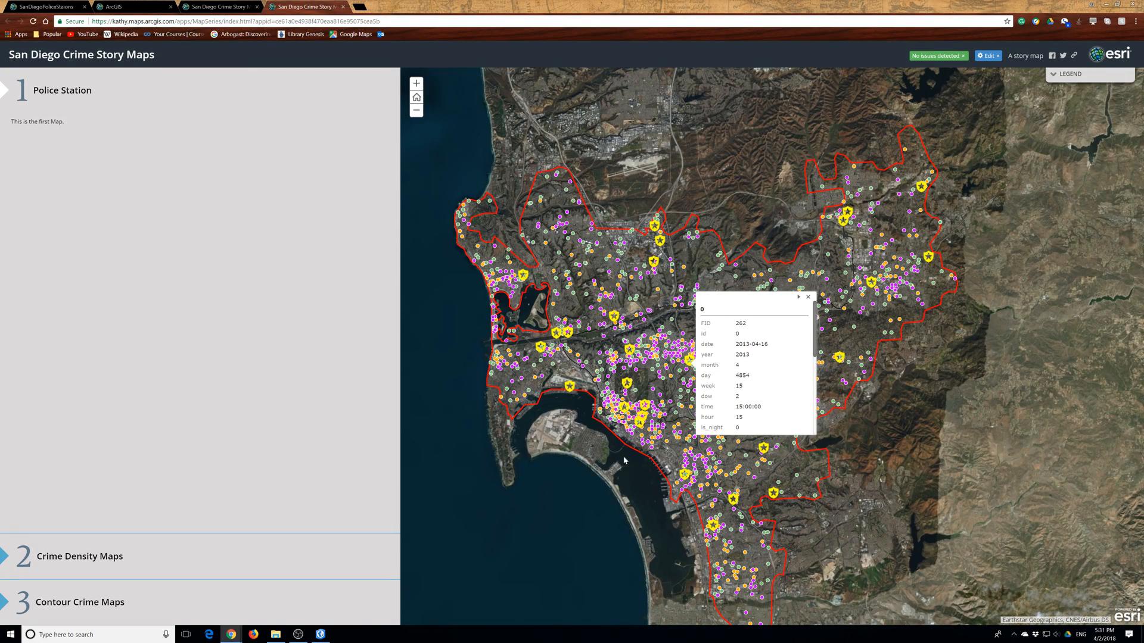
scroll(700, 399, up, 1)
scroll(682, 403, down, 1)
click(983, 378)
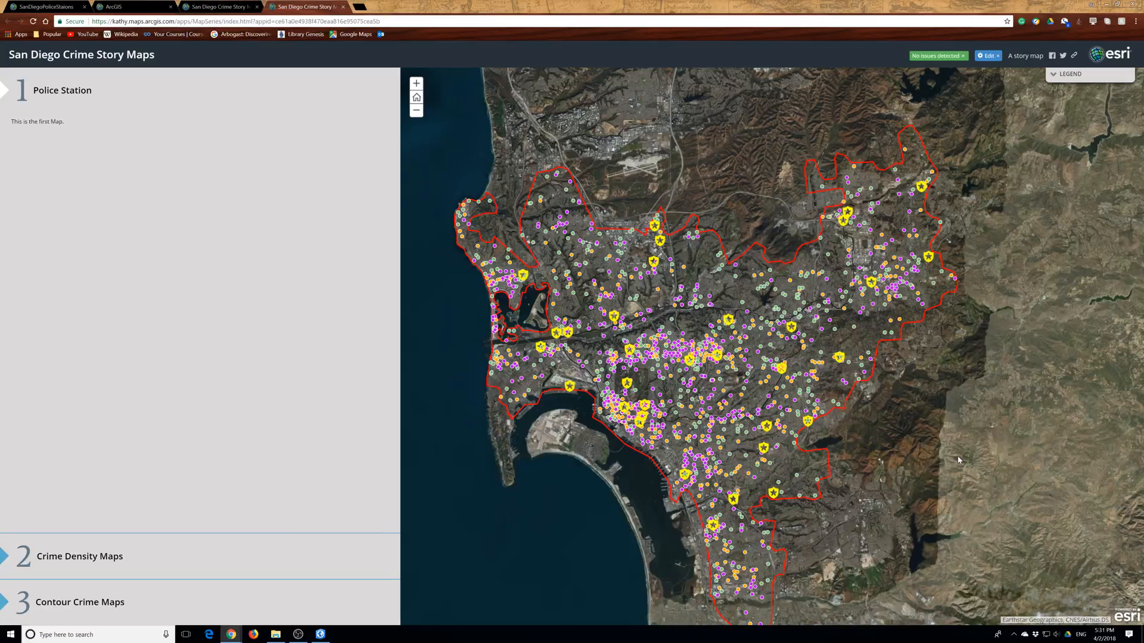